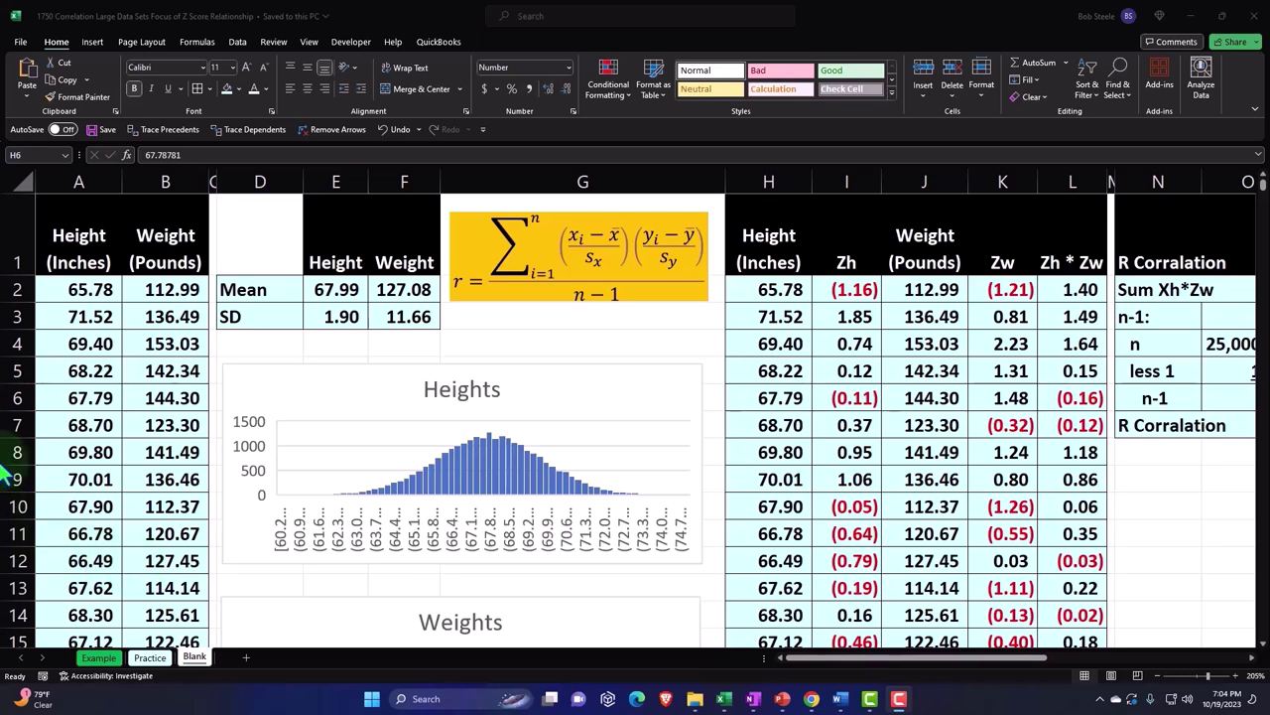
# Step: Review the height data, its mean and SD formulas, and the Heights and Weights histograms
pyautogui.click(66, 235)
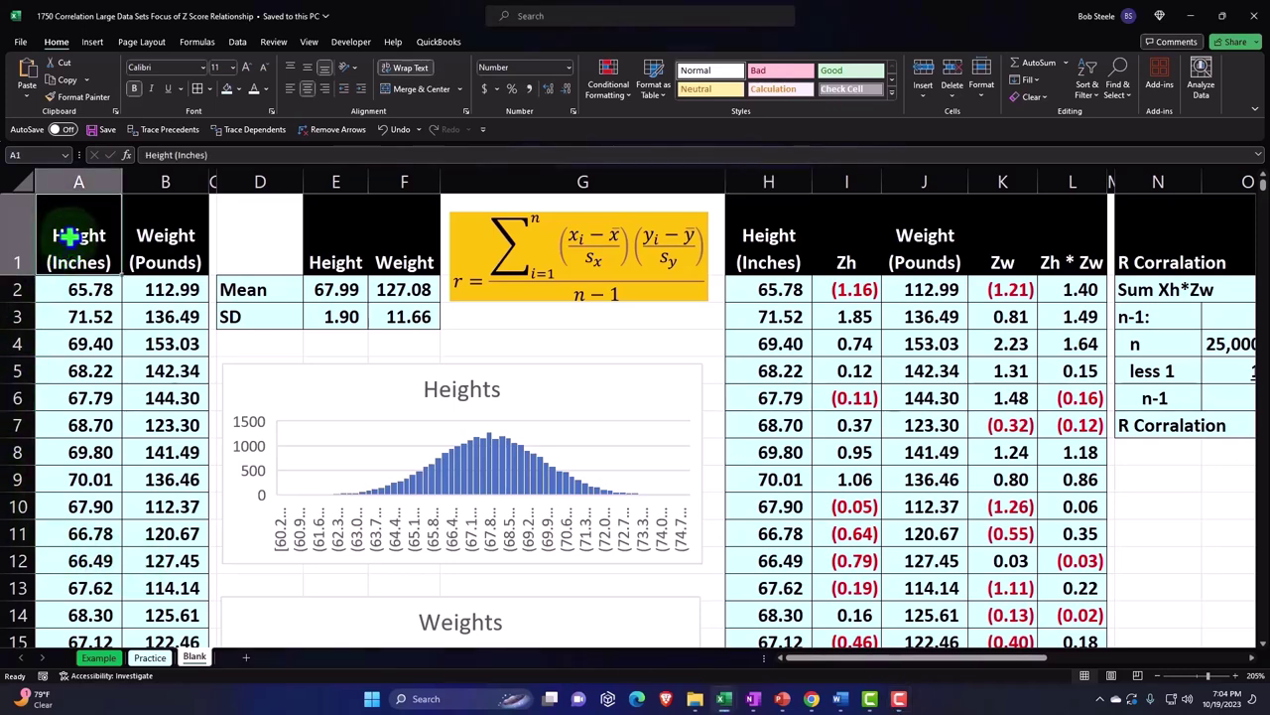
pyautogui.press('Down')
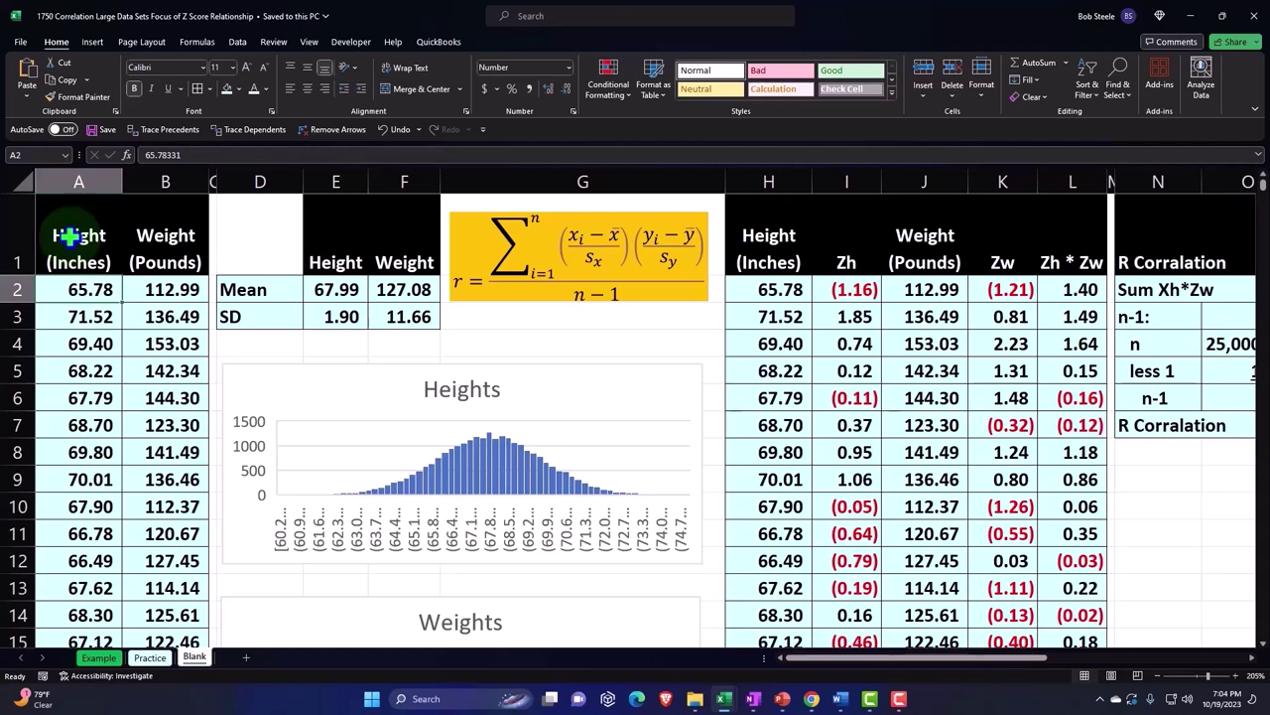
pyautogui.hotkey('ctrl', 'shift', 'Down')
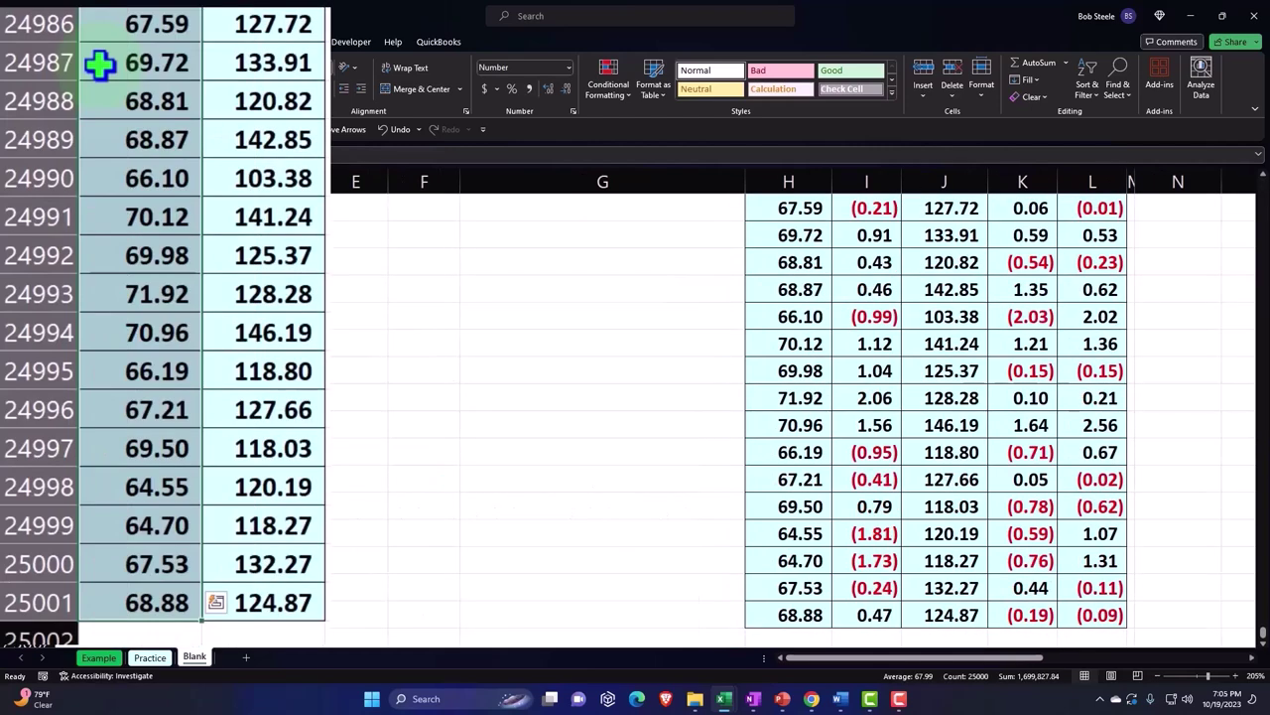
pyautogui.hotkey('ctrl', 'shift', 'Up')
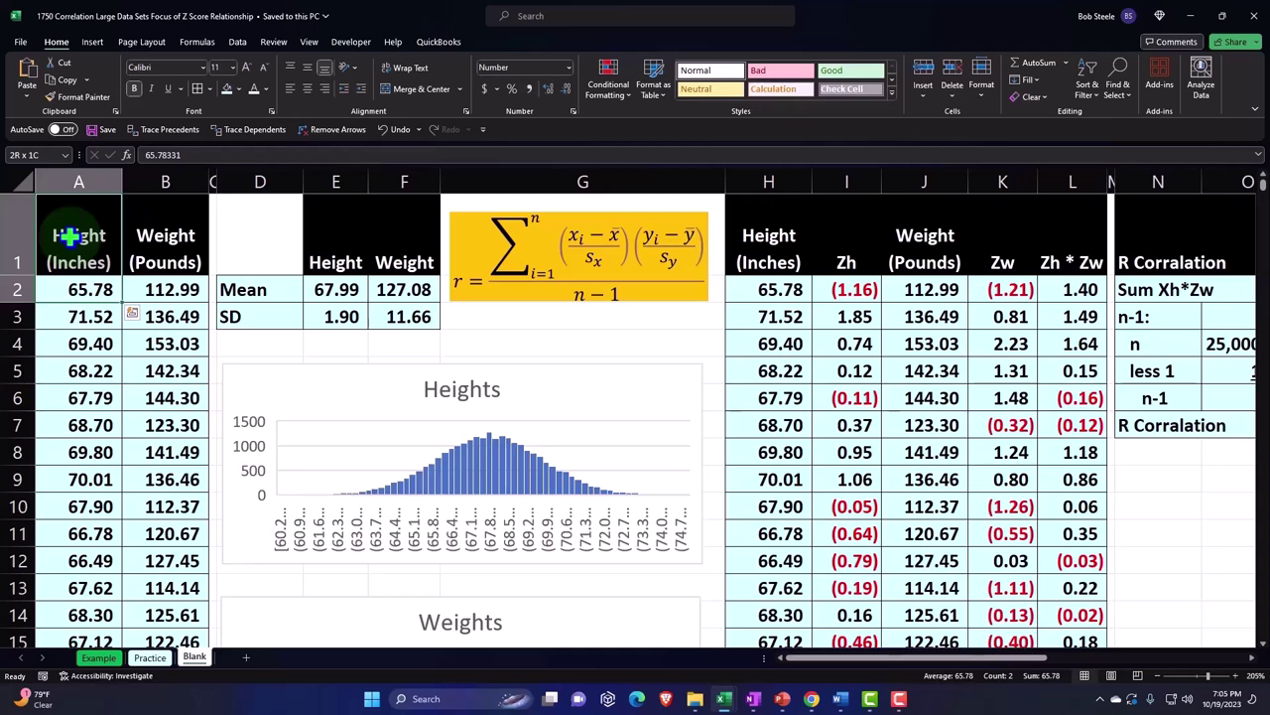
pyautogui.press('Right')
pyautogui.press('Right')
pyautogui.press('Right')
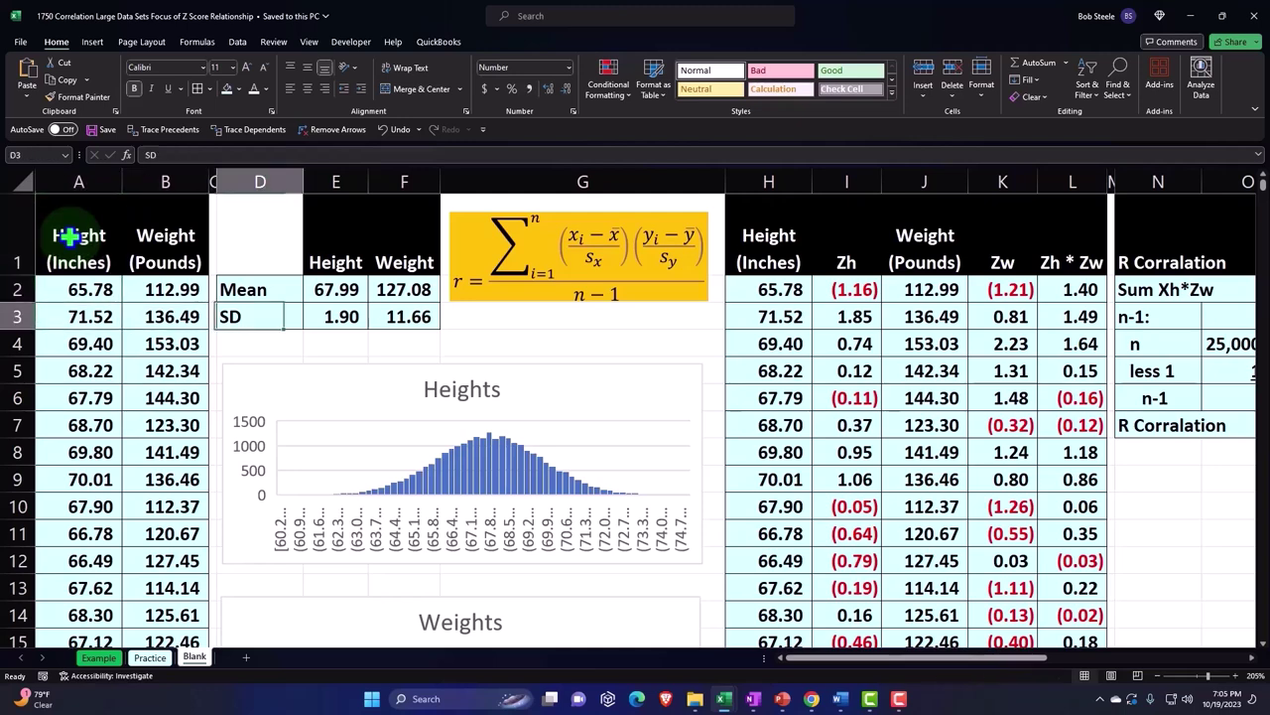
pyautogui.press('Down')
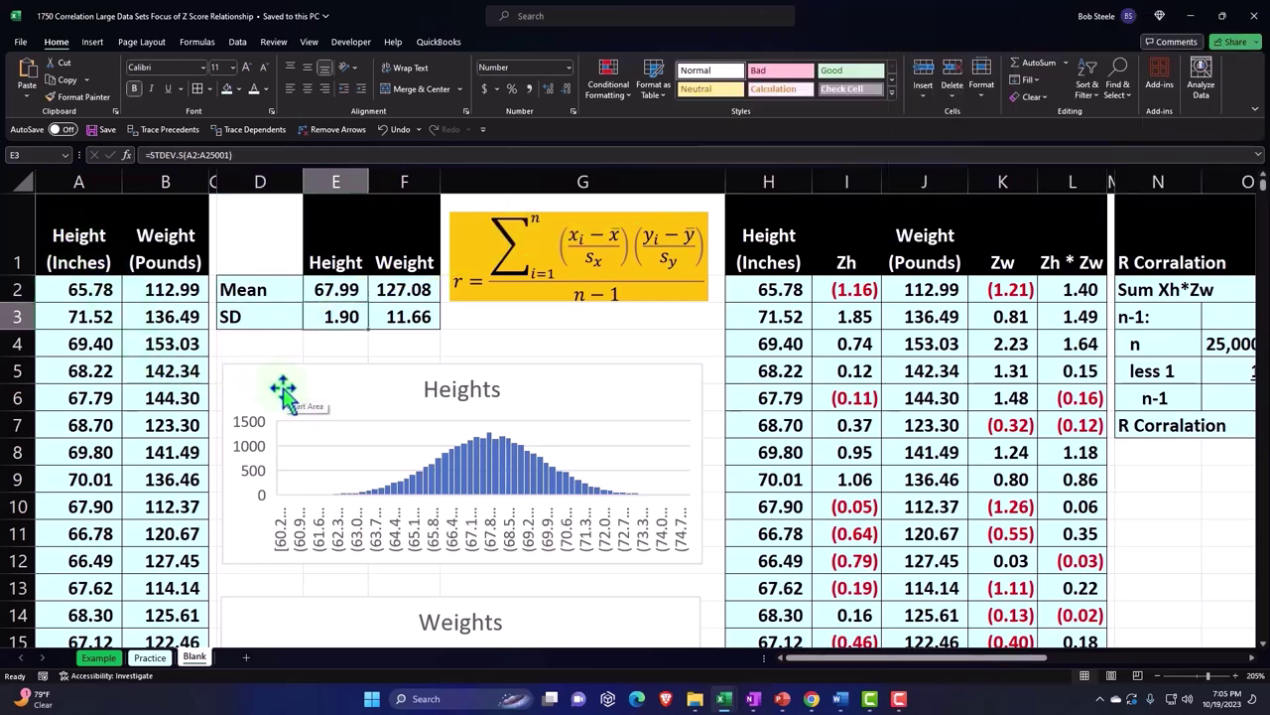
pyautogui.click(283, 390)
pyautogui.scroll(-2, 284, 396)
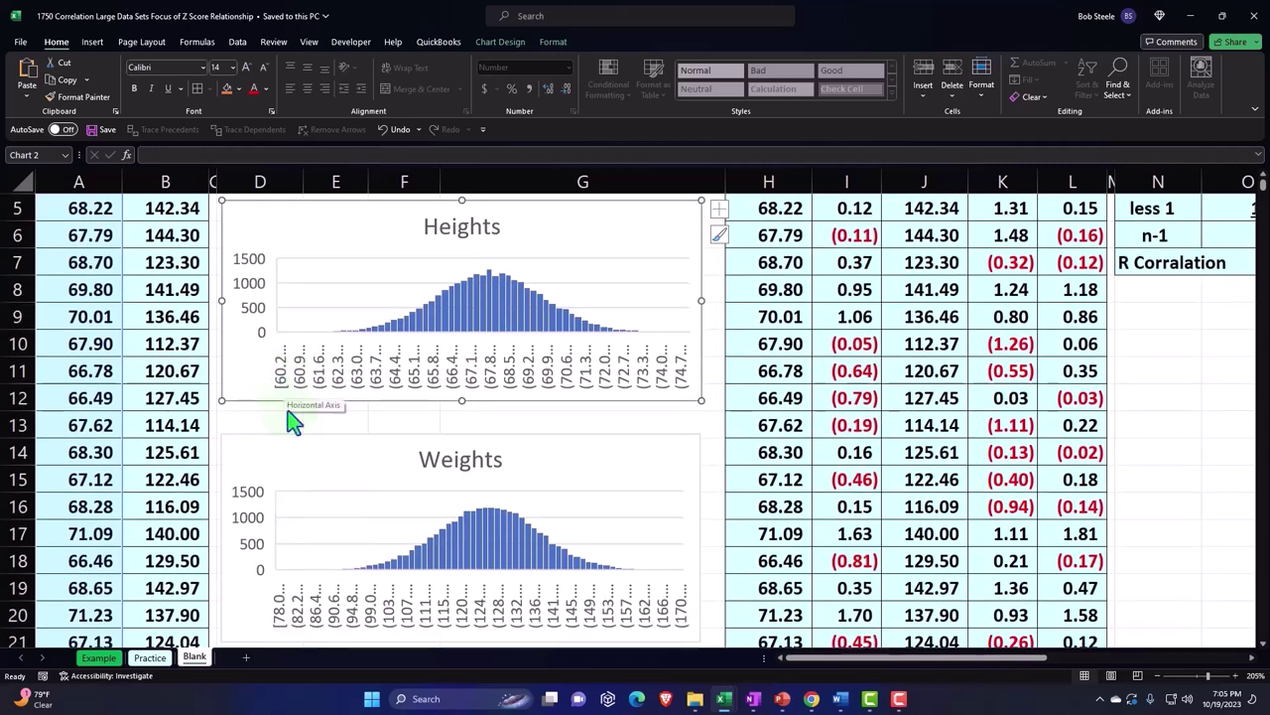
pyautogui.click(296, 453)
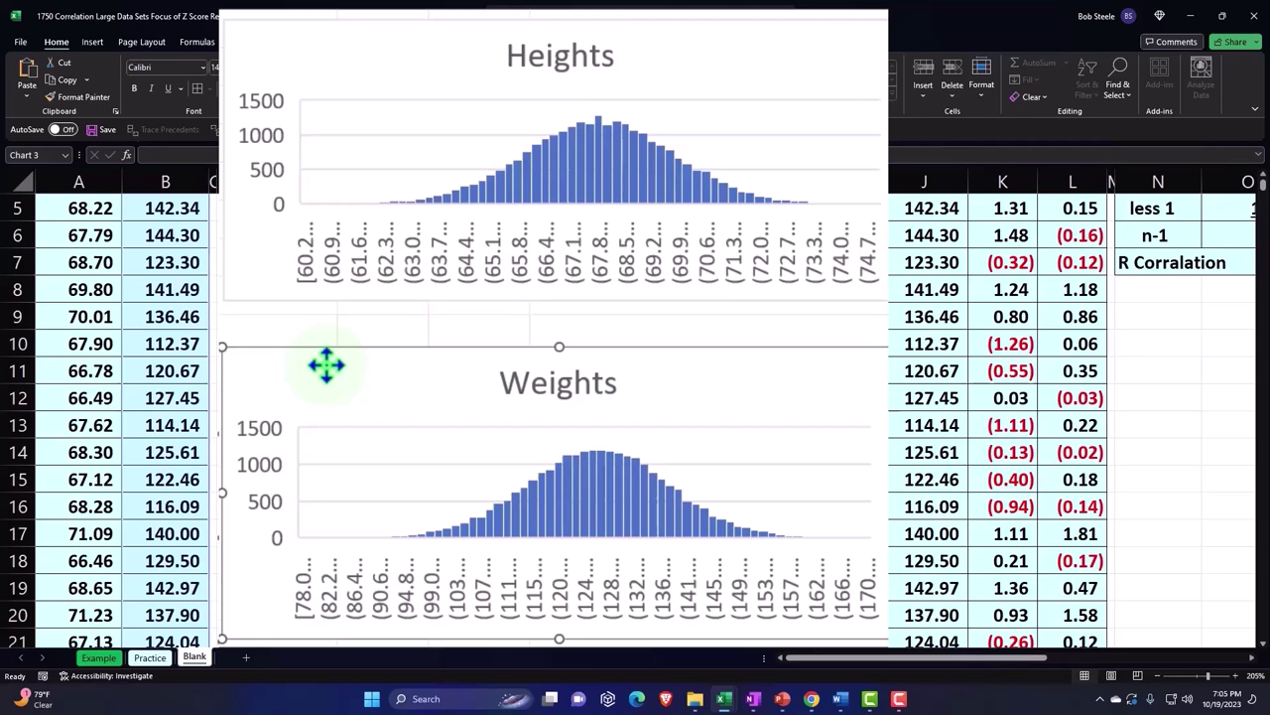
pyautogui.scroll(2, 308, 397)
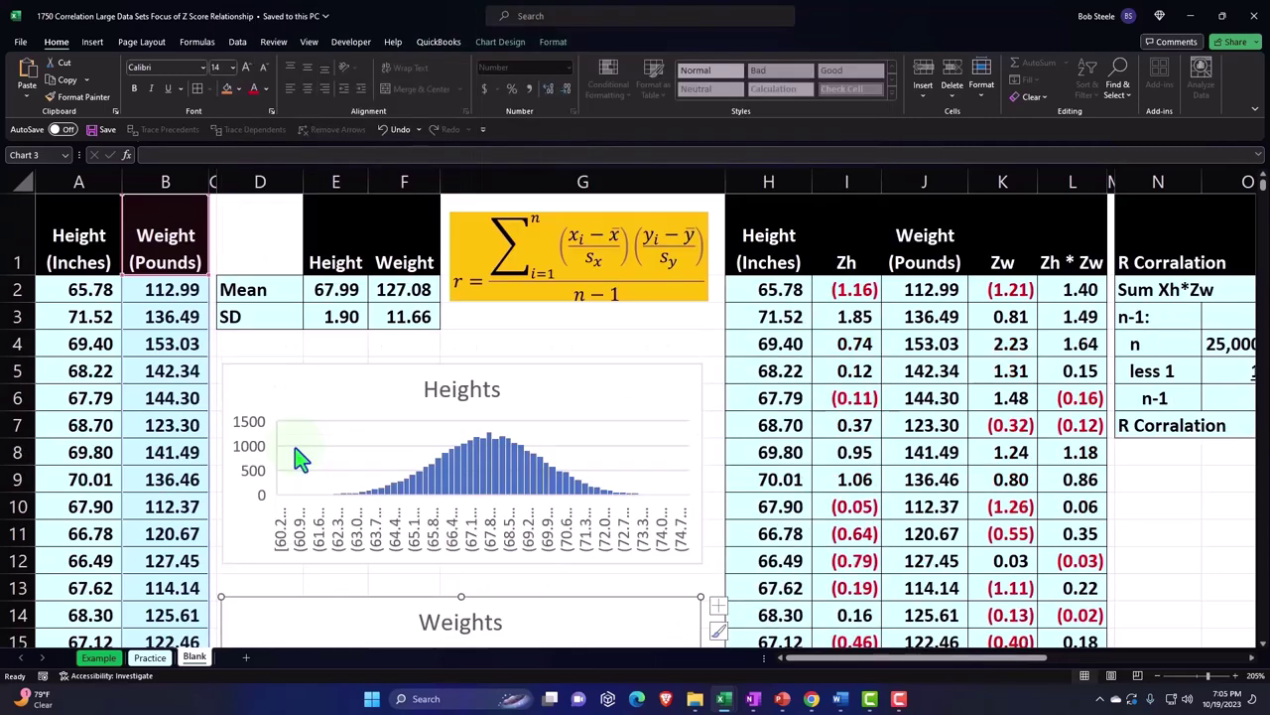
pyautogui.click(576, 332)
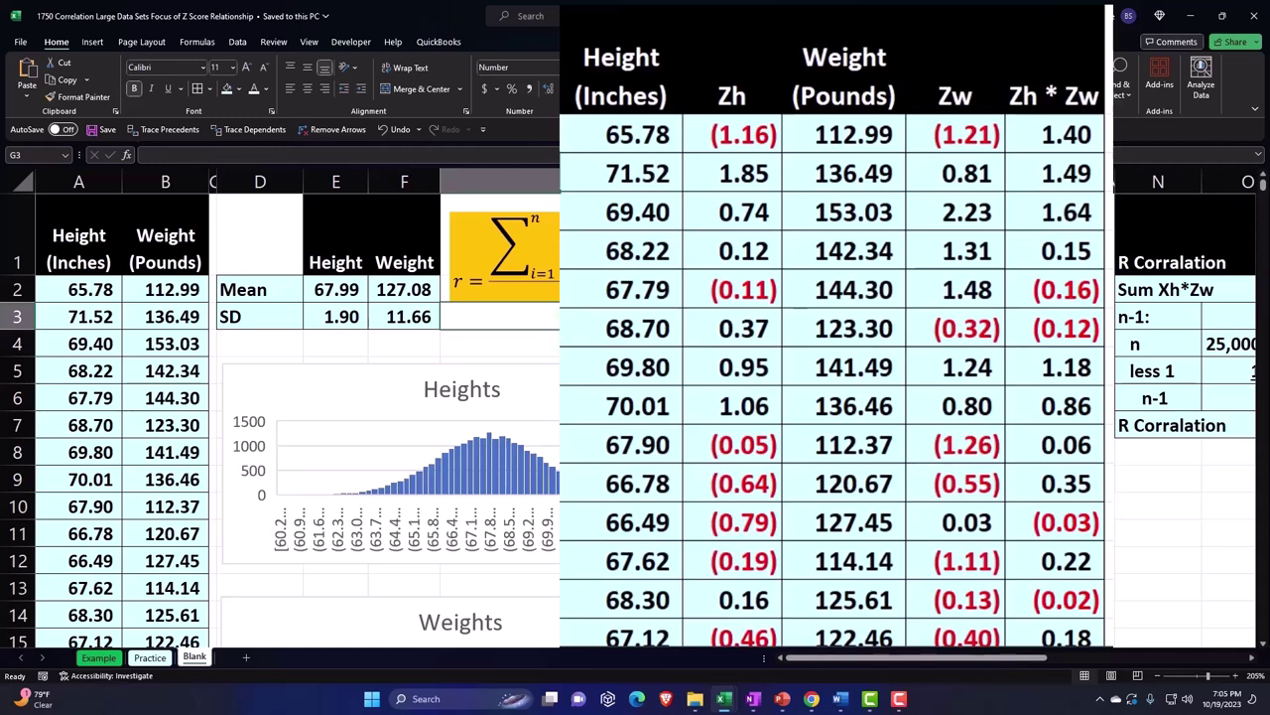
# Step: Inspect the 71.52 height z-score formula and the 0.502859 R correlation result
pyautogui.click(714, 188)
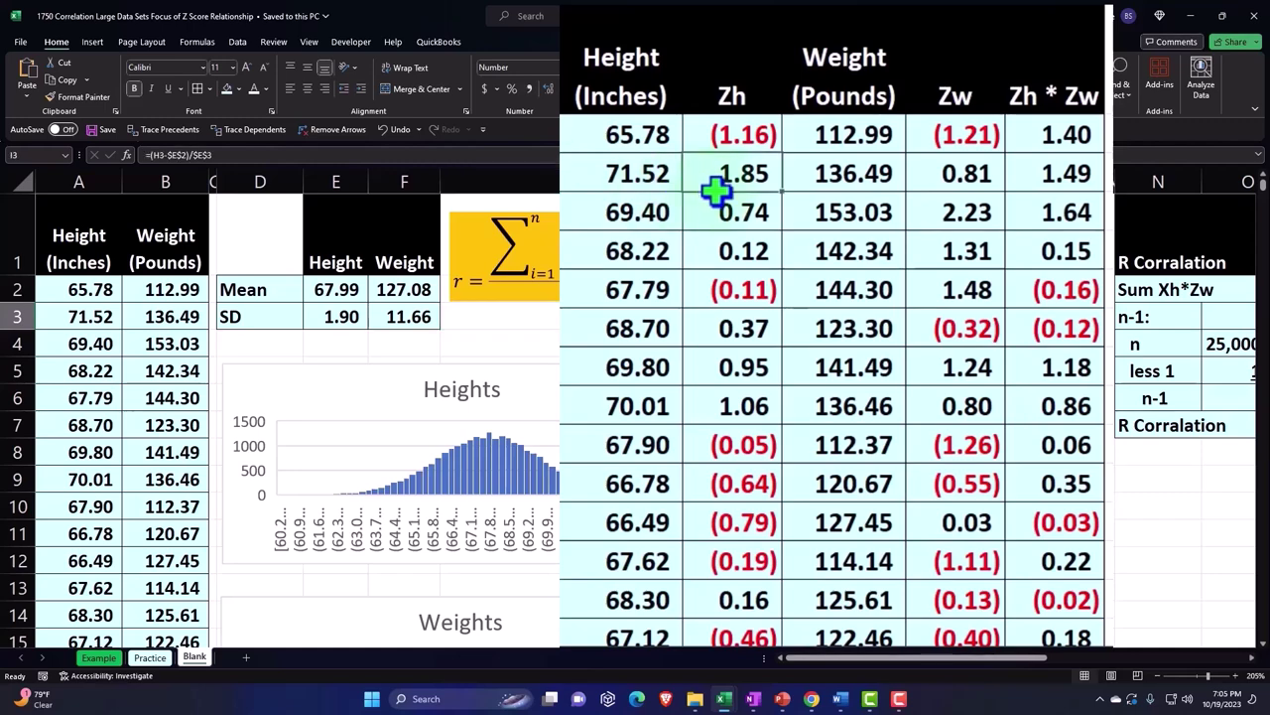
pyautogui.press('Right')
pyautogui.press('Right')
pyautogui.press('Right')
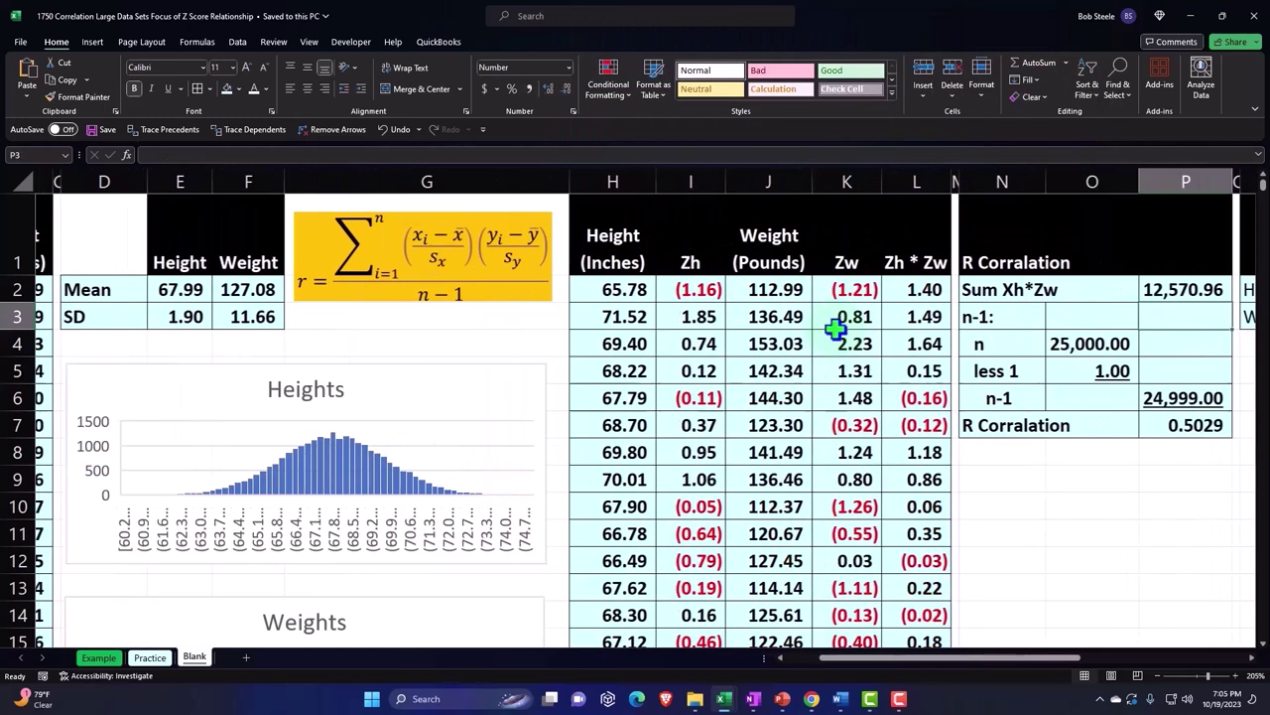
pyautogui.press('Right')
pyautogui.press('Down')
pyautogui.press('Down')
pyautogui.press('Down')
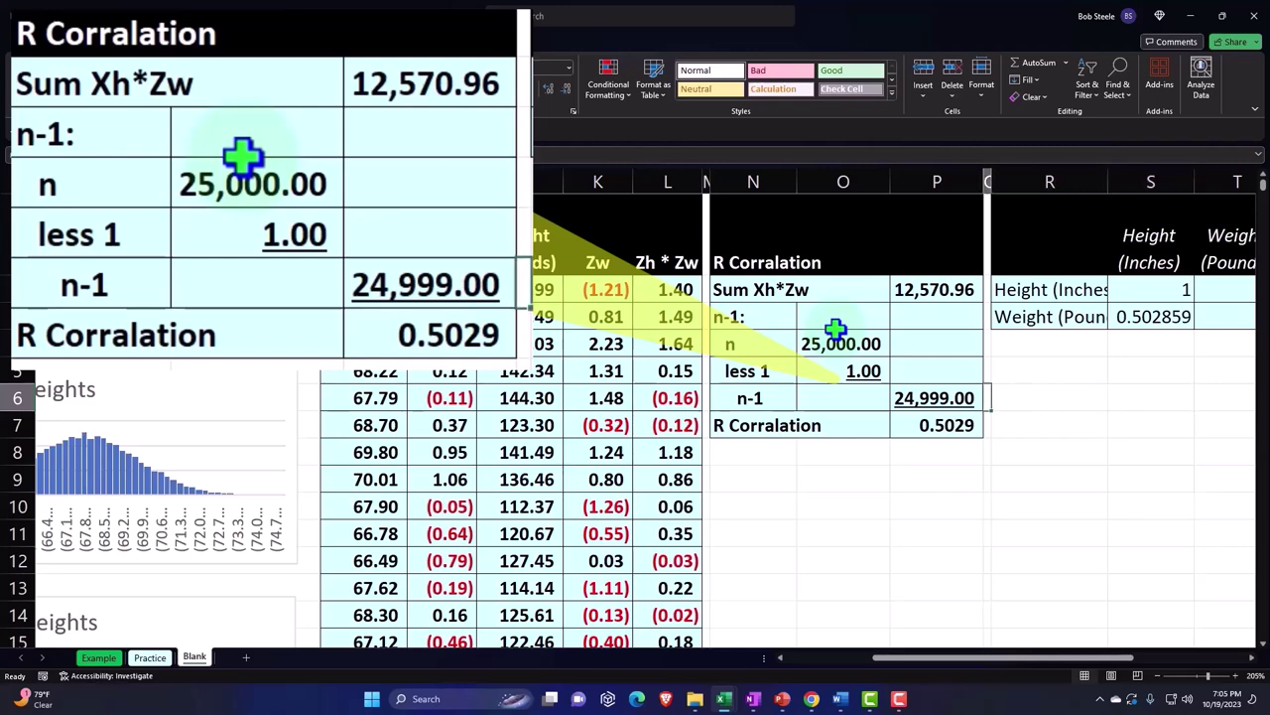
pyautogui.press('Left')
pyautogui.press('Left')
pyautogui.press('Left')
pyautogui.press('Down')
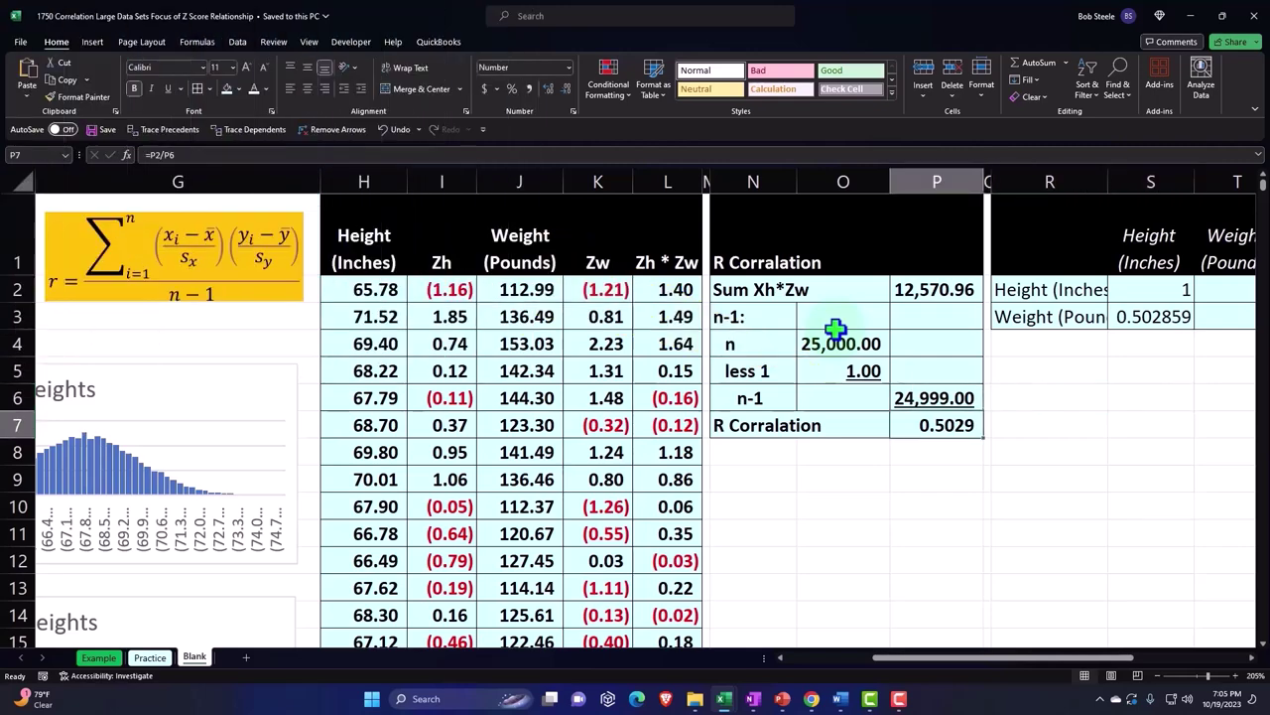
pyautogui.press('Right')
pyautogui.press('Right')
pyautogui.press('Right')
pyautogui.press('Right')
pyautogui.press('Right')
pyautogui.press('Up')
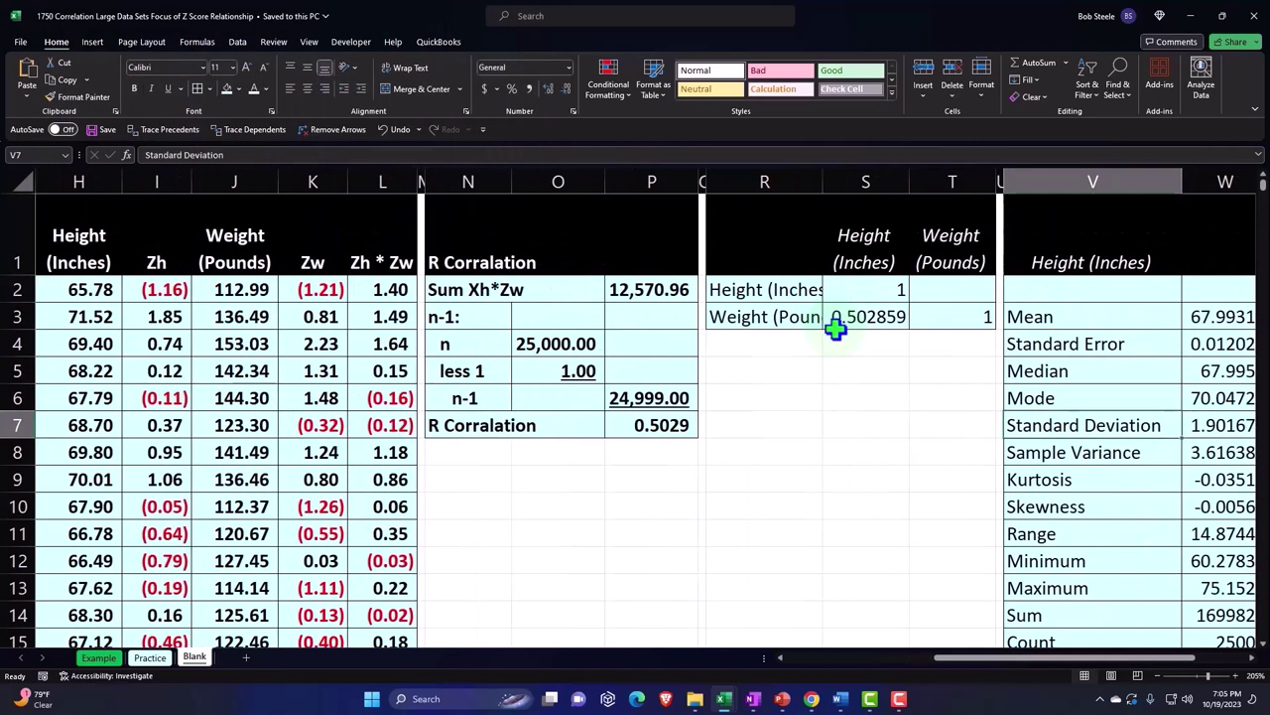
pyautogui.press('Up')
pyautogui.press('Up')
pyautogui.press('Up')
pyautogui.press('Left')
pyautogui.press('Left')
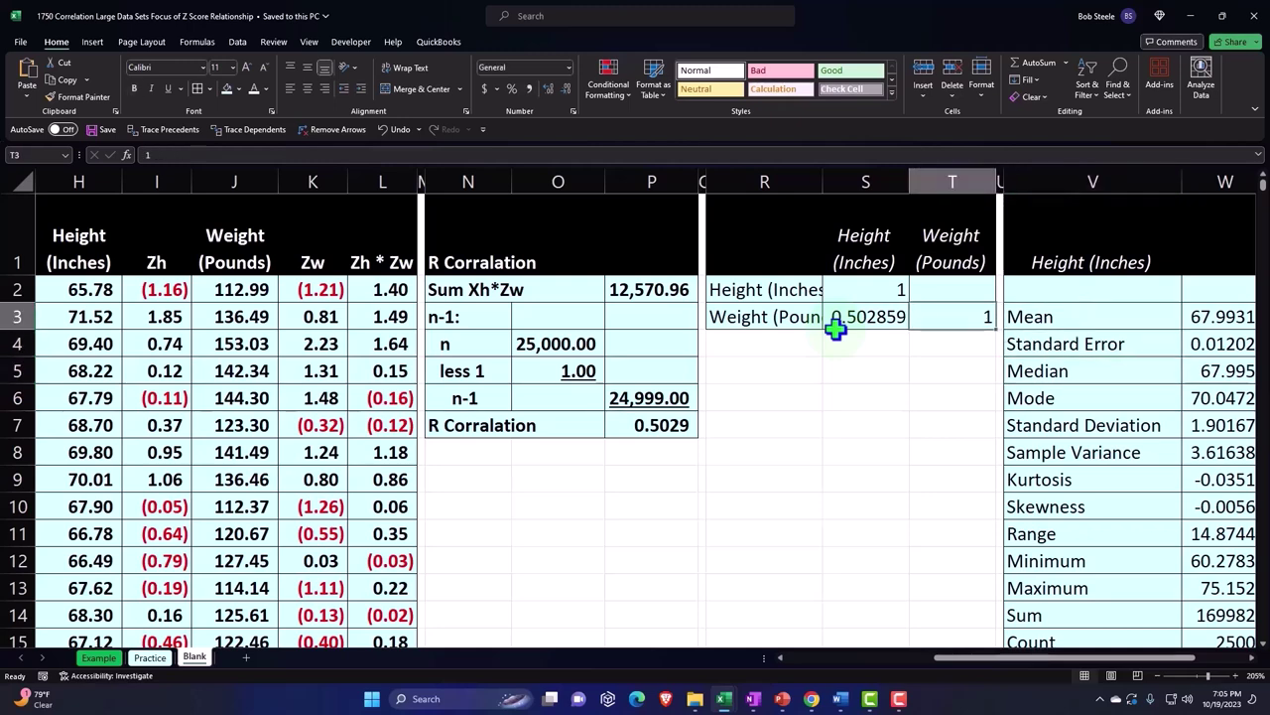
pyautogui.press('Left')
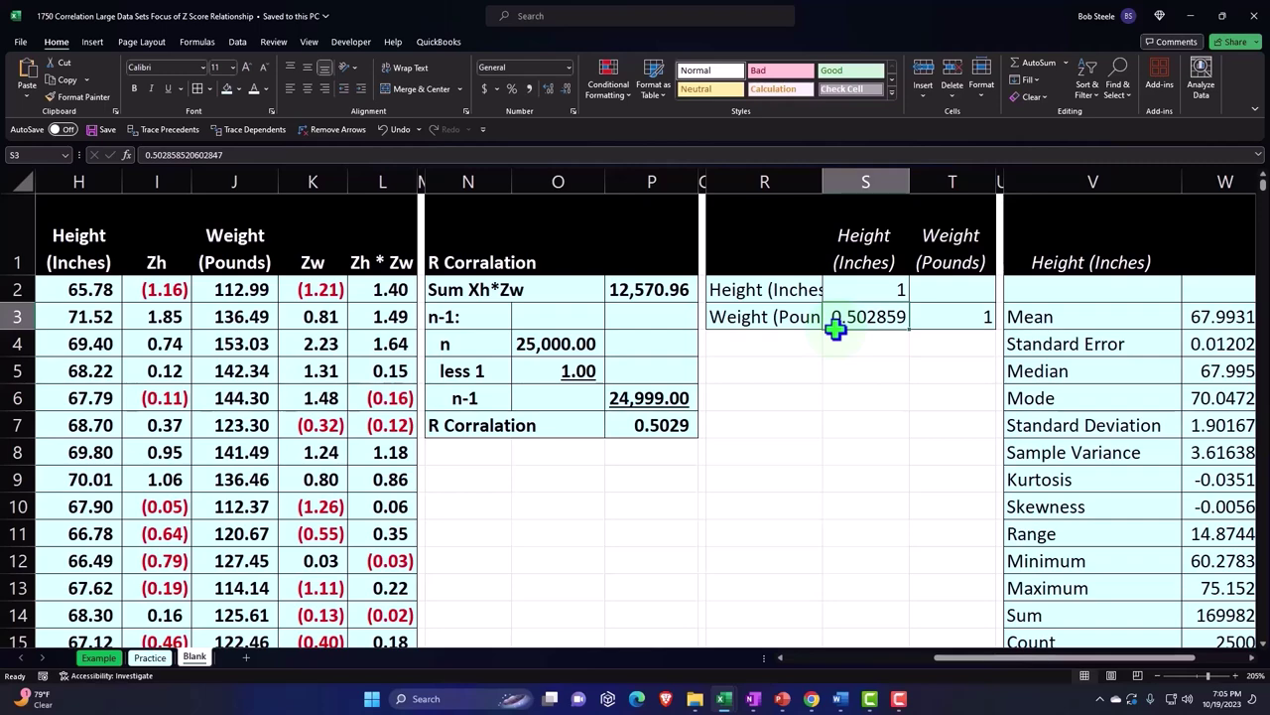
# Step: Move past the statistics table to the empty column AA
pyautogui.press('Right')
pyautogui.press('Right')
pyautogui.press('Right')
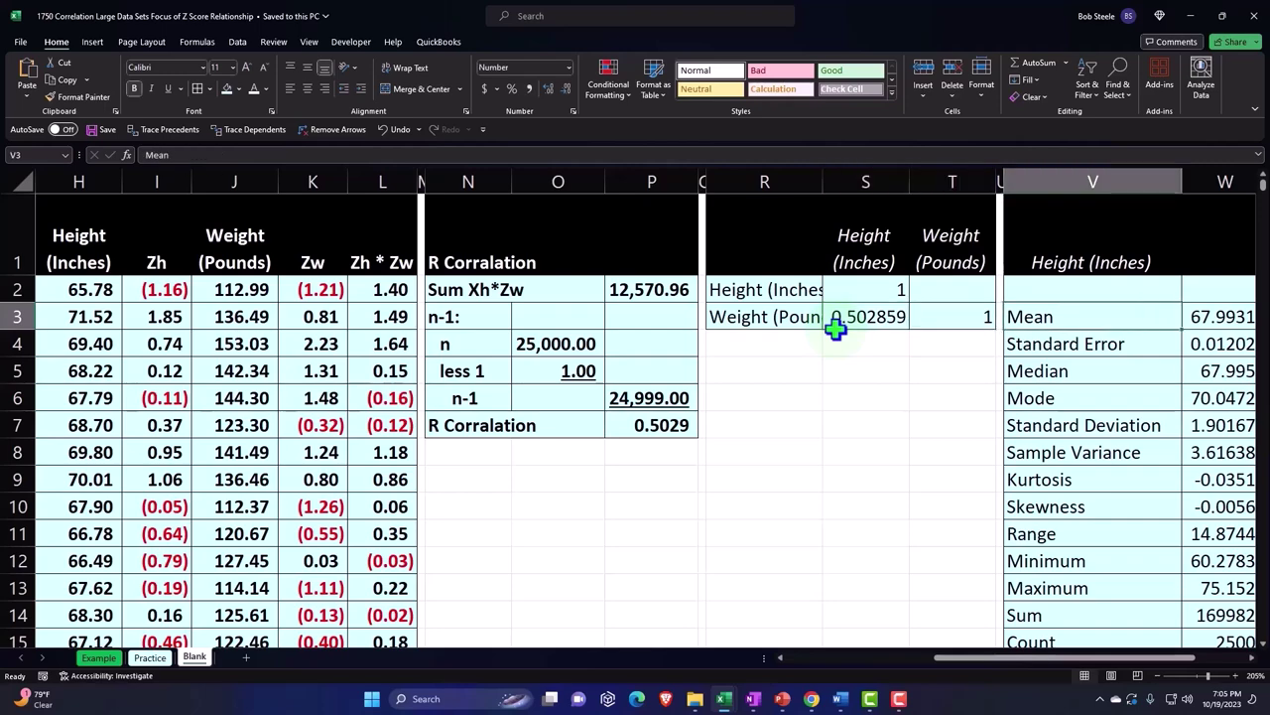
pyautogui.press('Right')
pyautogui.press('Right')
pyautogui.press('Right')
pyautogui.press('Right')
pyautogui.press('Right')
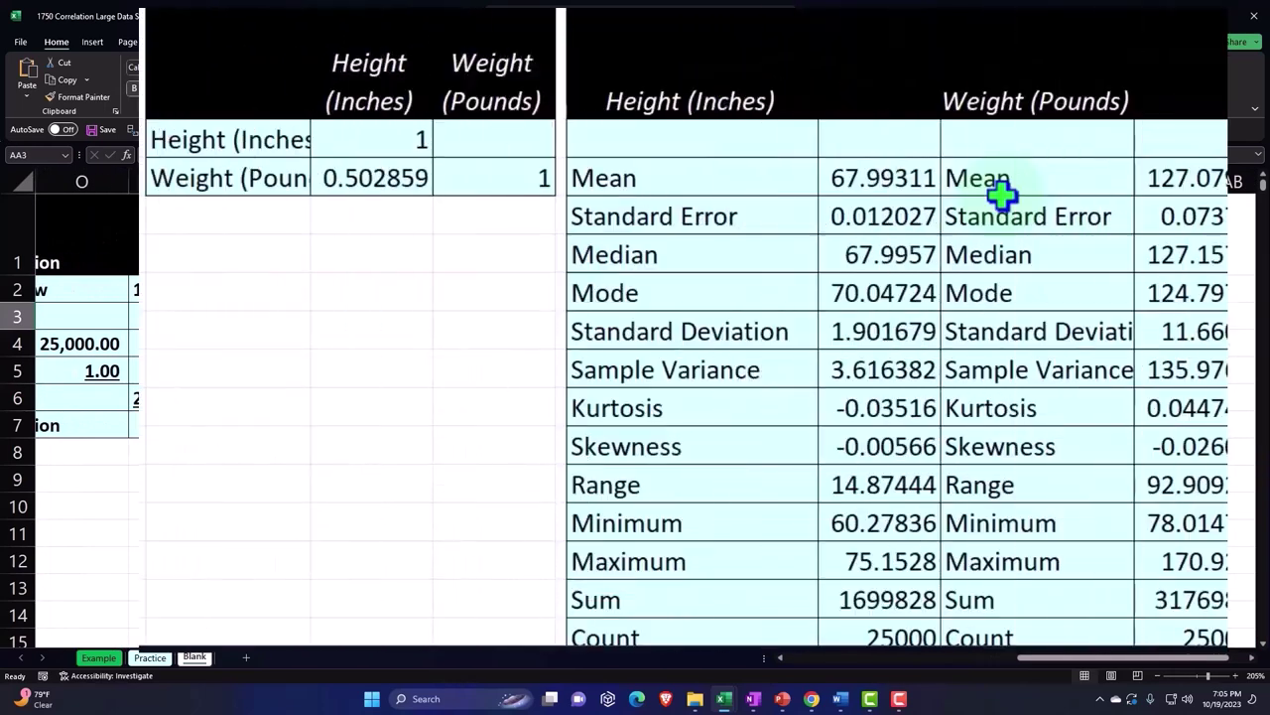
pyautogui.scroll(-1, 908, 258)
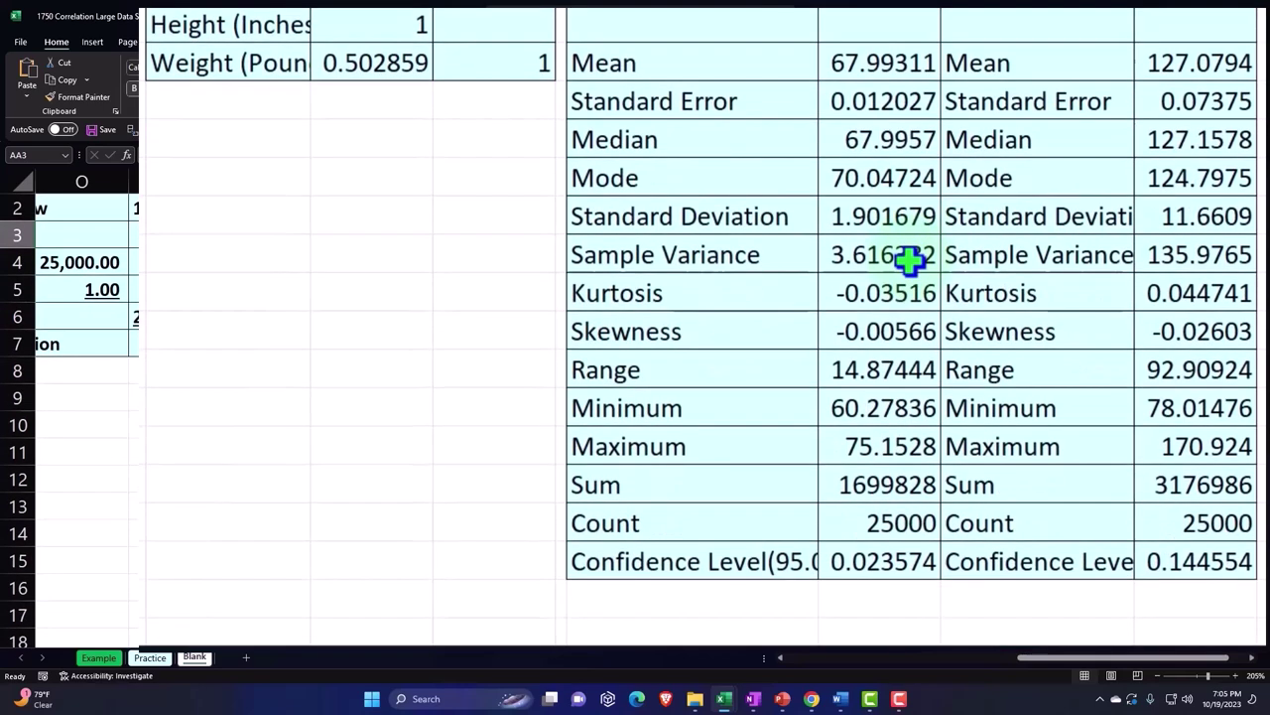
pyautogui.scroll(1, 909, 258)
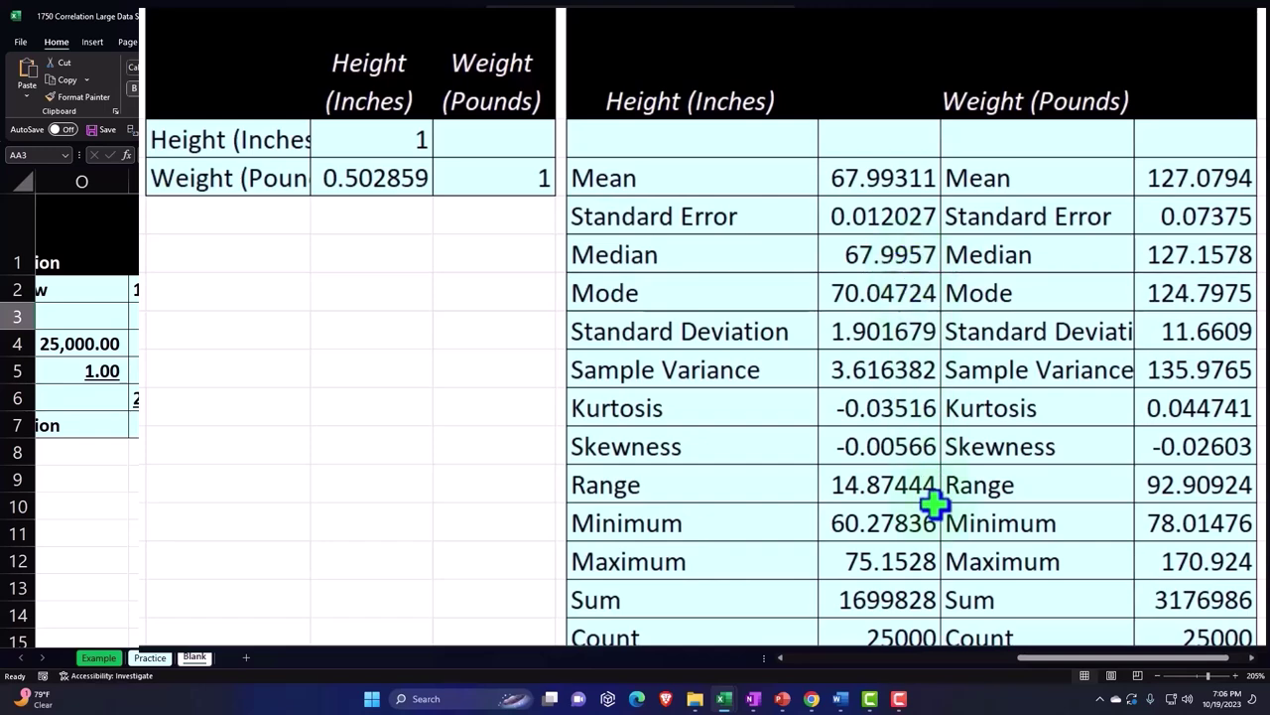
pyautogui.moveTo(1044, 659); pyautogui.dragTo(794, 658)
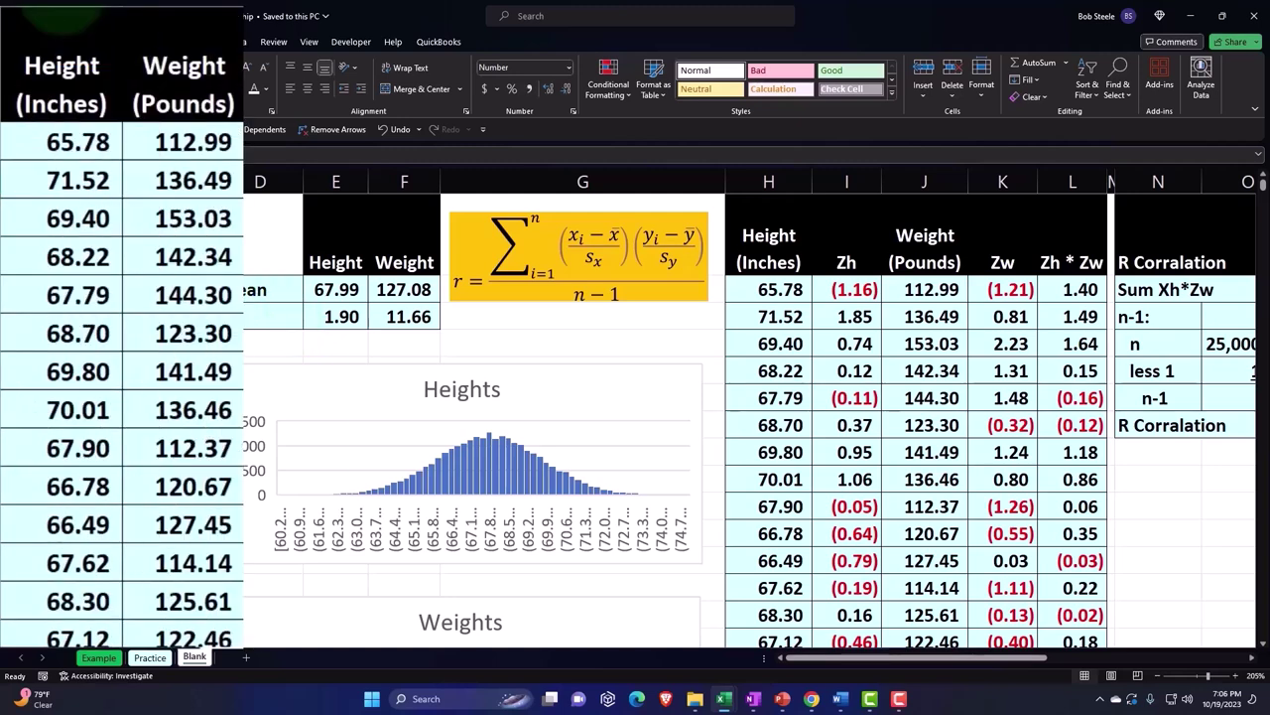
# Step: Copy the Height and Weight columns A–B and paste them at AA1
pyautogui.moveTo(60, 181); pyautogui.dragTo(149, 182)
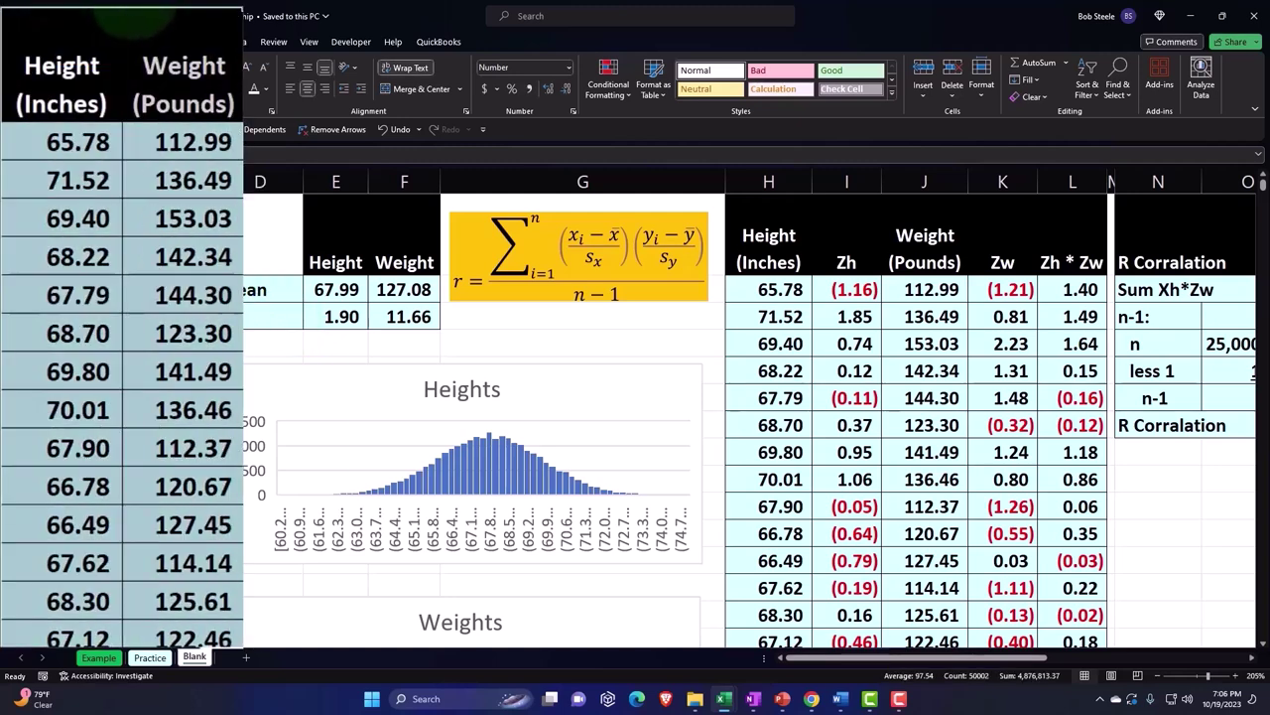
pyautogui.hotkey('ctrl', 'c')
pyautogui.click(896, 258)
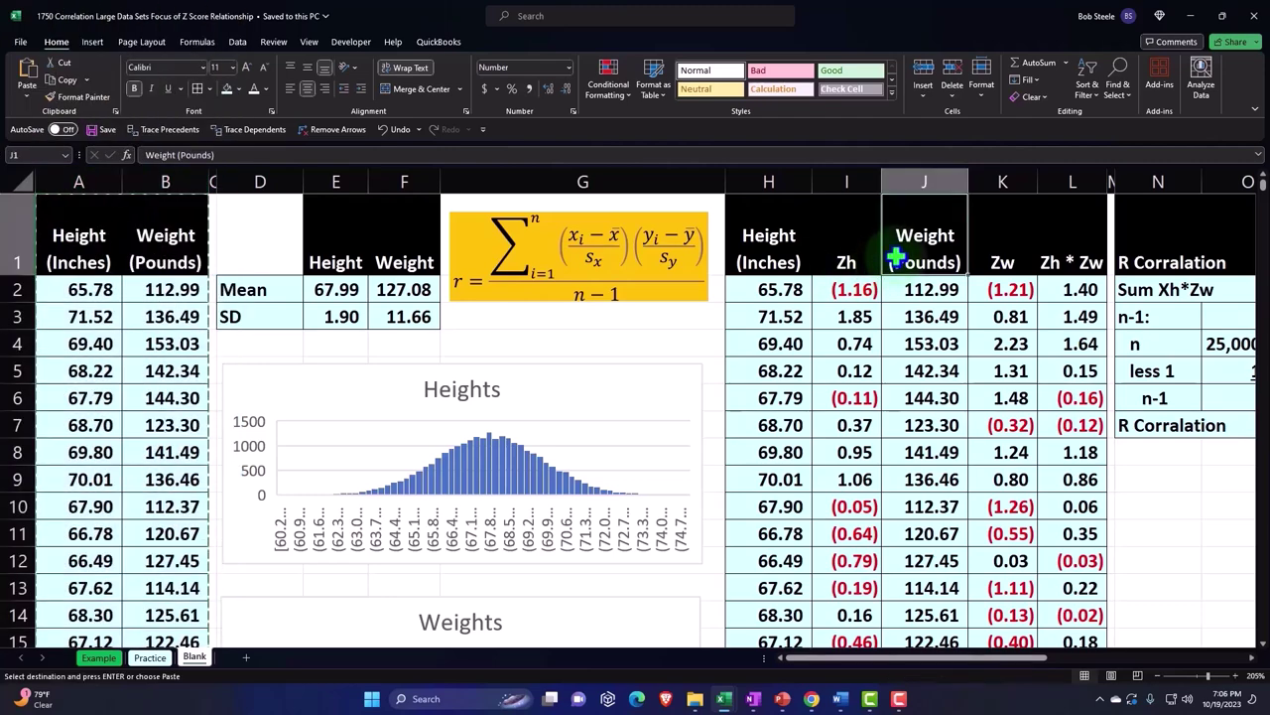
pyautogui.press('Right')
pyautogui.press('Right')
pyautogui.press('Right')
pyautogui.press('Right')
pyautogui.press('Right')
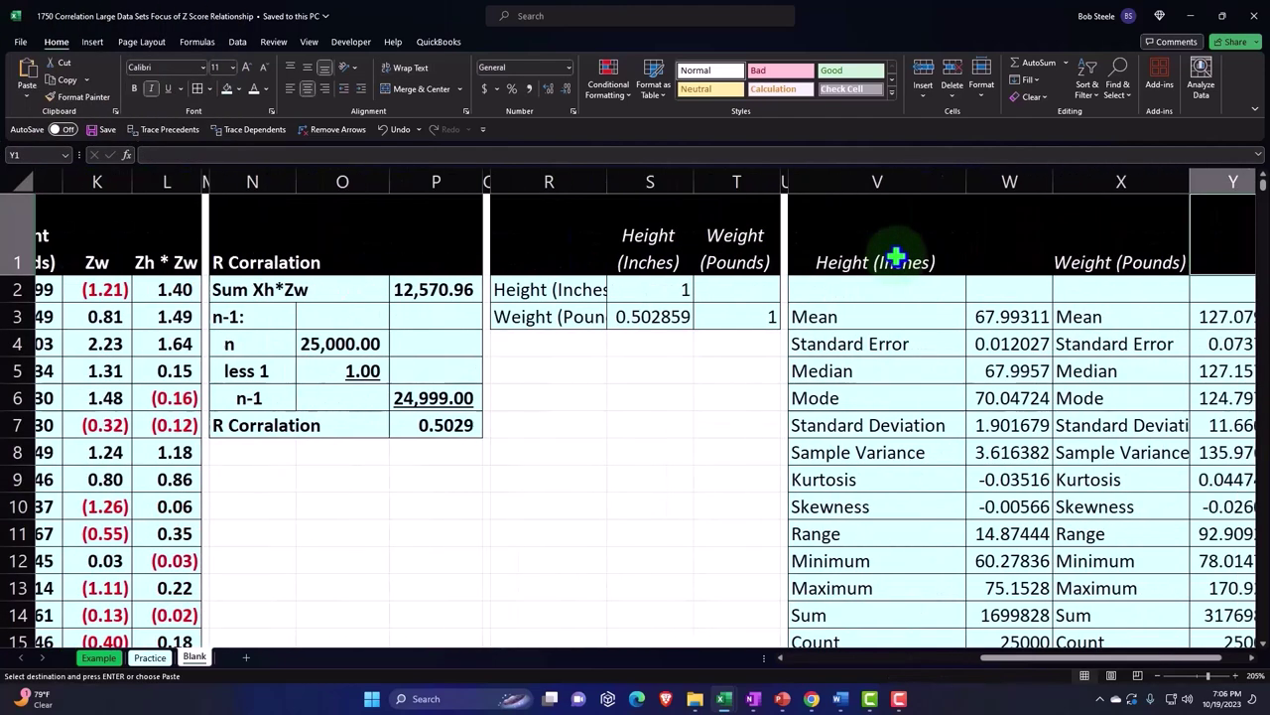
pyautogui.press('Right')
pyautogui.press('Right')
pyautogui.press('Right')
pyautogui.press('Right')
pyautogui.press('Left')
pyautogui.press('Left')
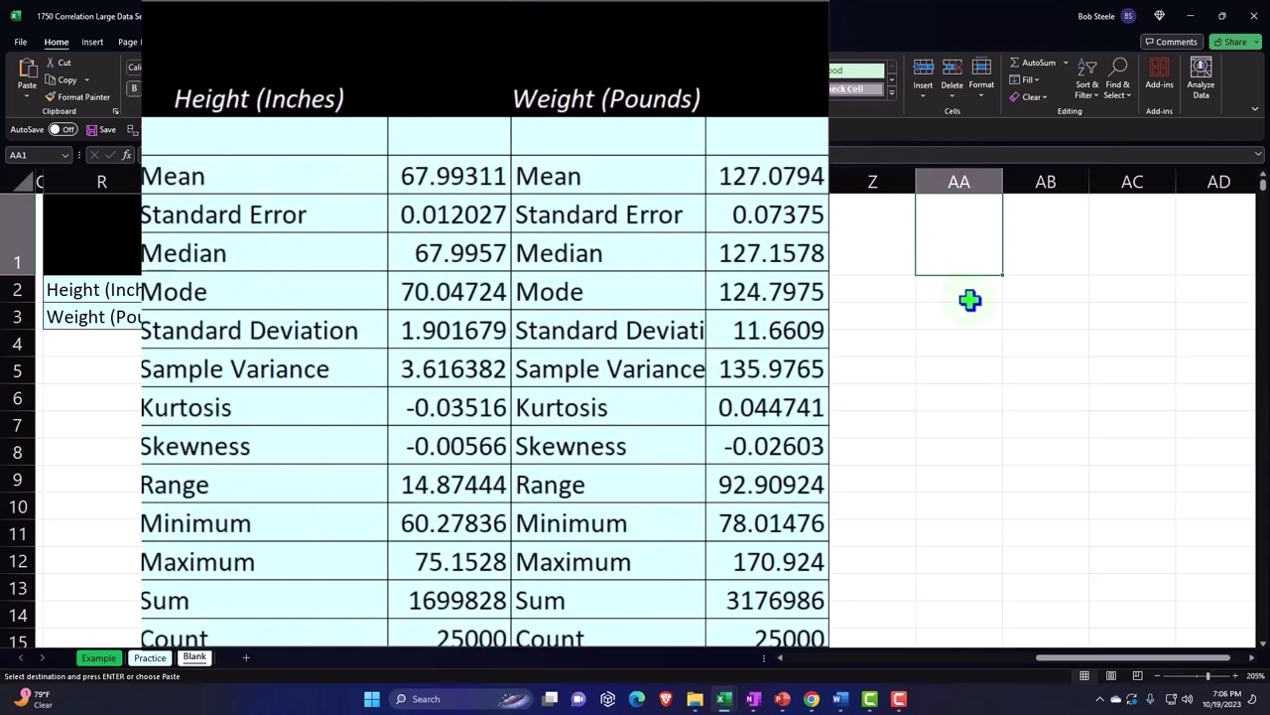
pyautogui.hotkey('ctrl', 'v')
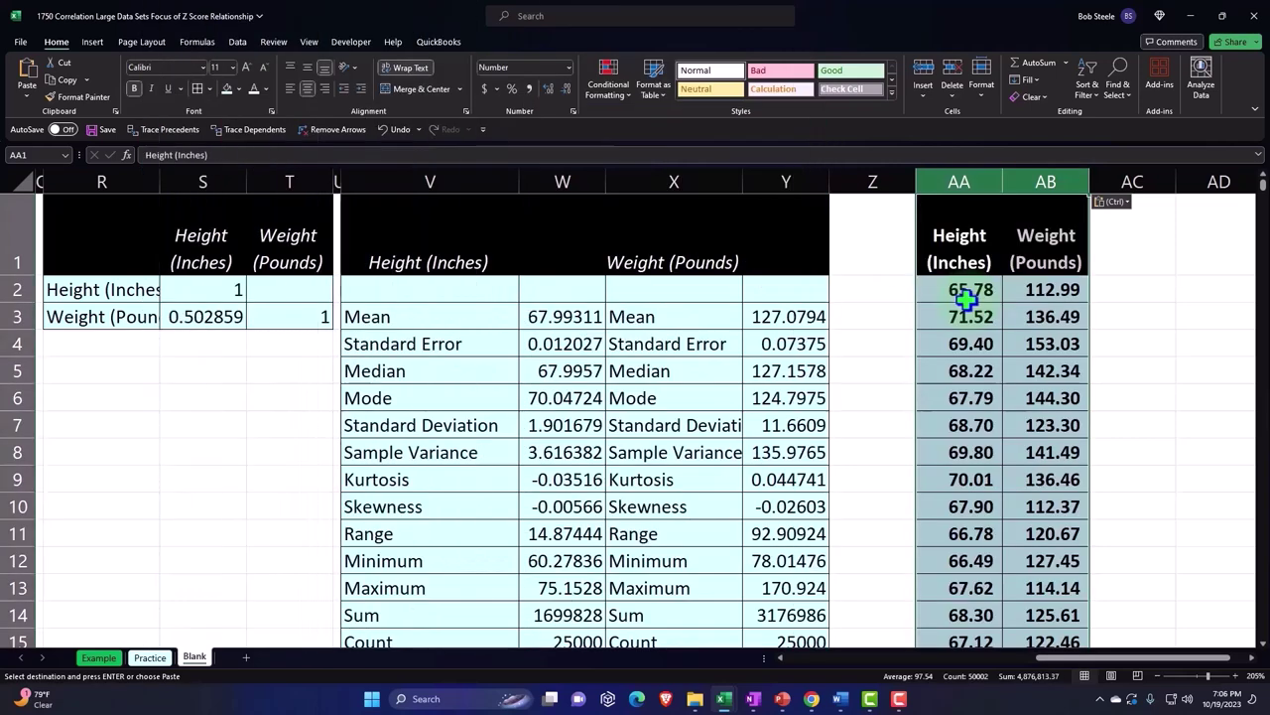
# Step: Narrow column Z into a thin spacer beside the pasted data
pyautogui.click(879, 314)
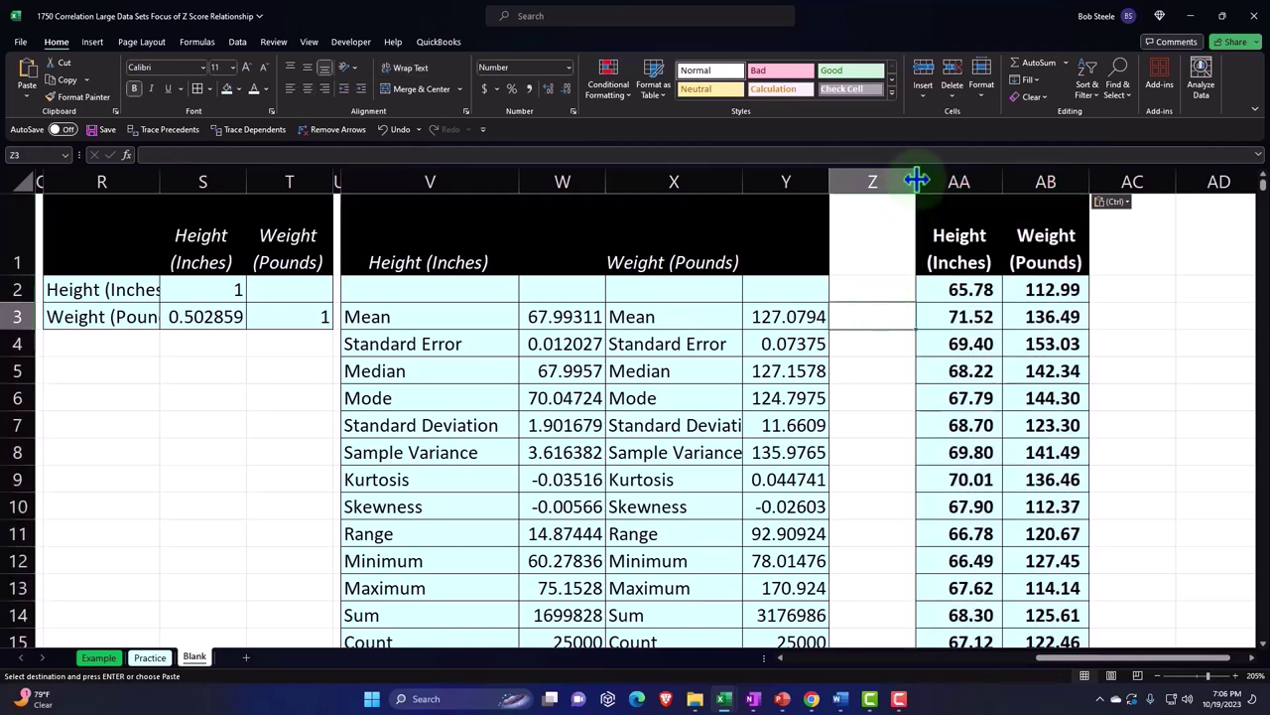
pyautogui.moveTo(915, 180); pyautogui.dragTo(842, 184)
pyautogui.click(900, 237)
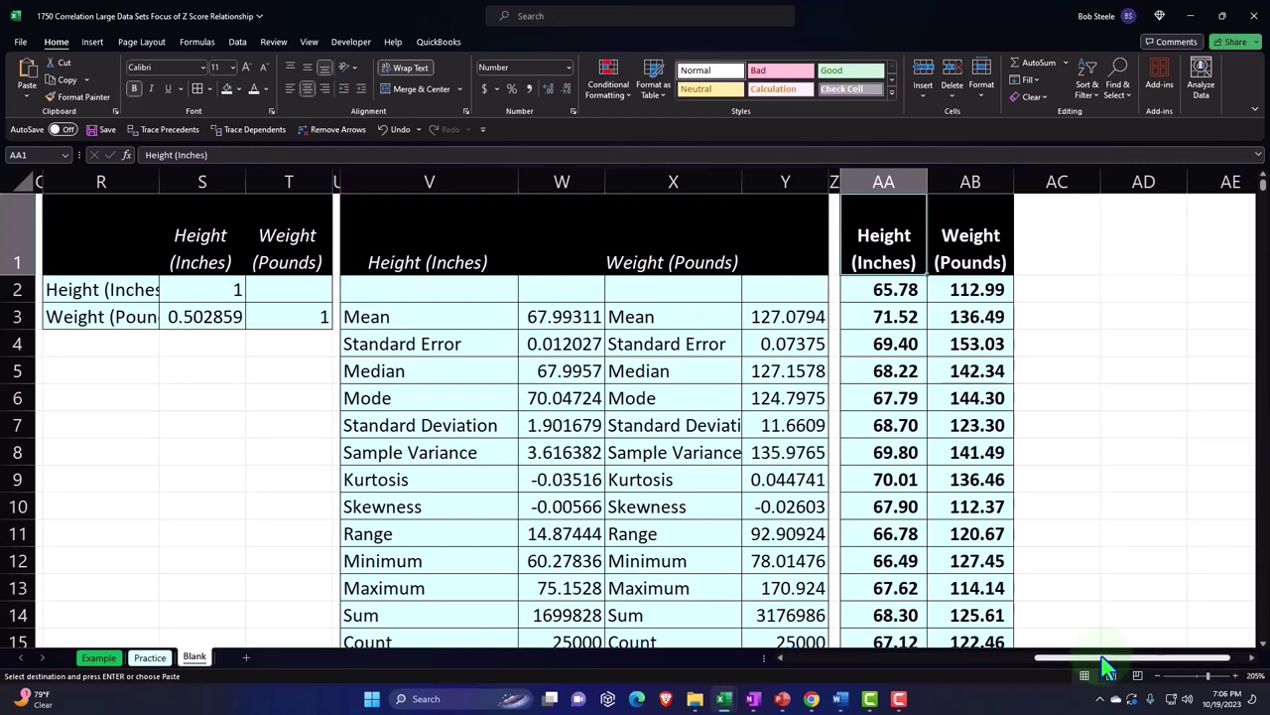
# Step: Copy the Mean and SD summary table D1:F3
pyautogui.moveTo(1101, 656); pyautogui.dragTo(769, 661)
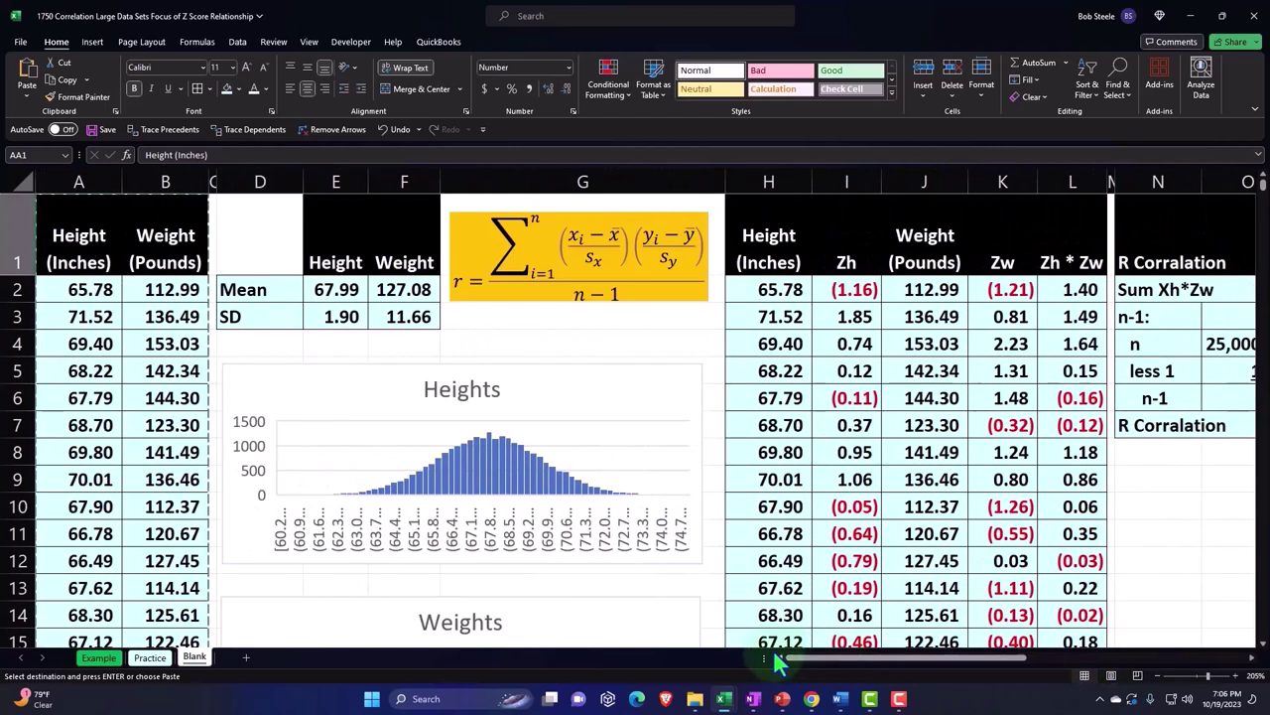
pyautogui.click(260, 229)
pyautogui.moveTo(325, 279); pyautogui.dragTo(390, 316)
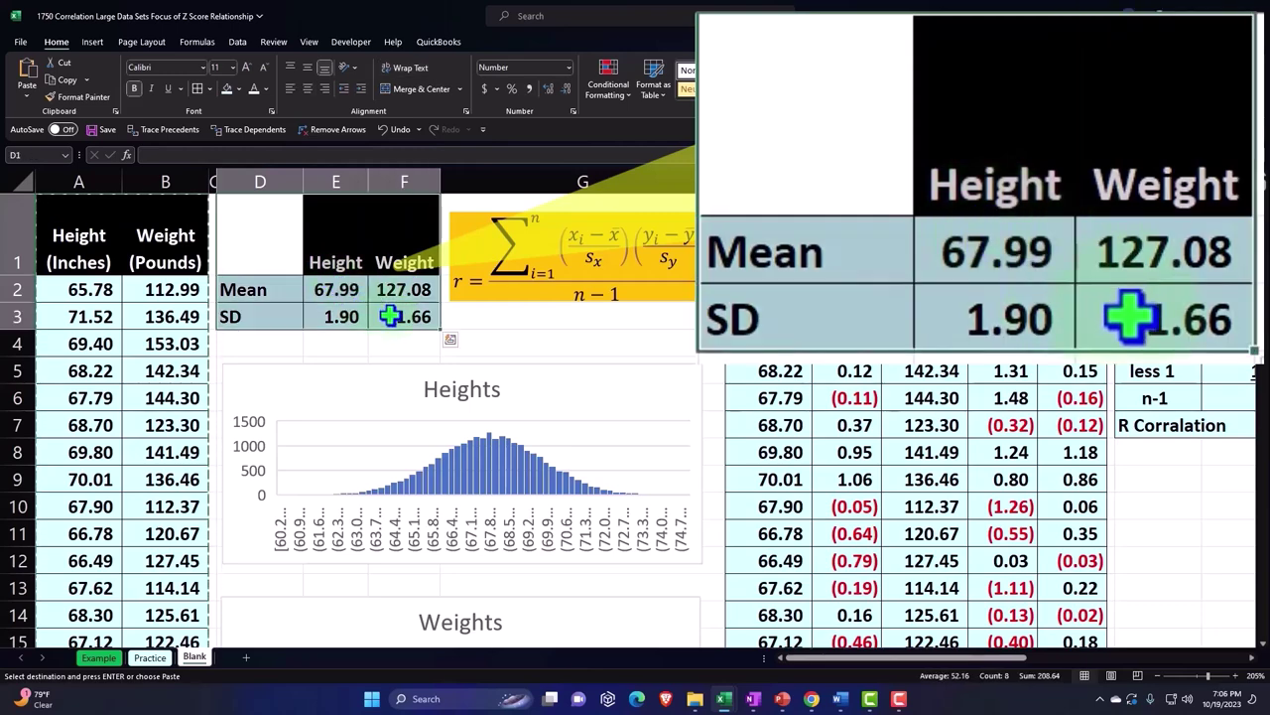
pyautogui.hotkey('ctrl', 'c')
pyautogui.moveTo(846, 656); pyautogui.dragTo(1091, 659)
# Step: Paste the Mean and SD summary table at cell AD1
pyautogui.click(1131, 253)
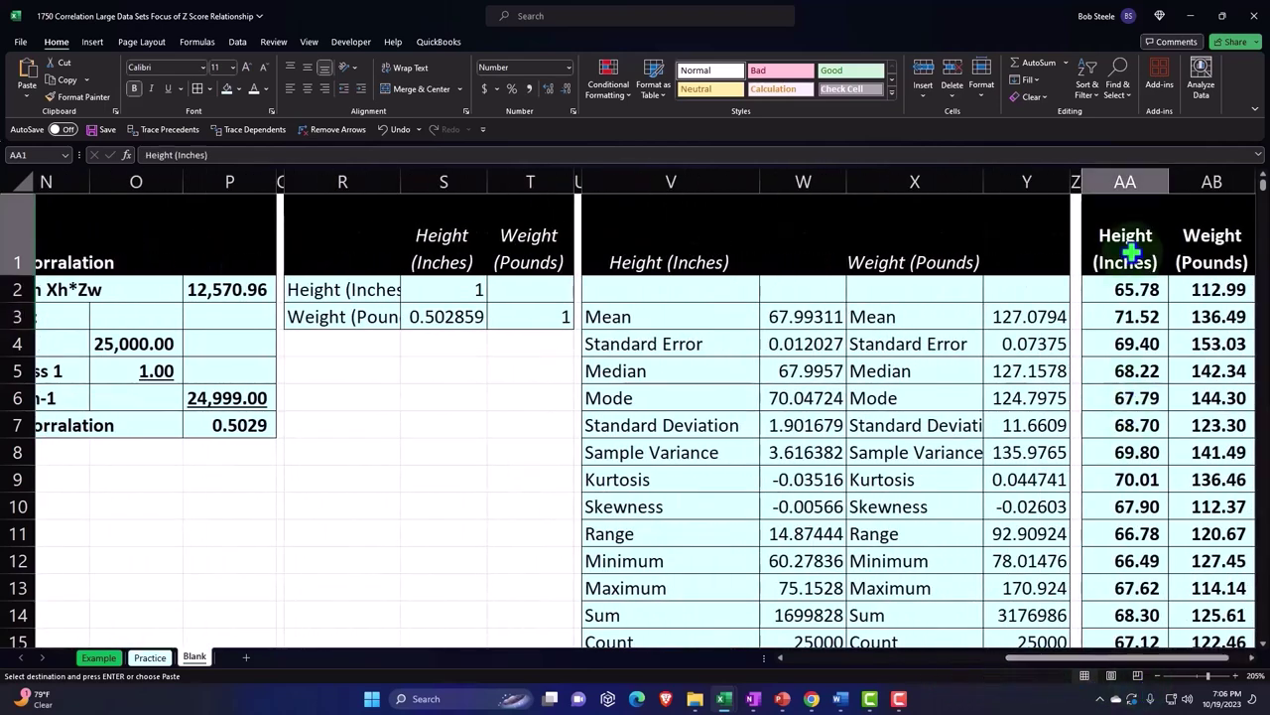
pyautogui.hscroll(5, 1131, 253)
pyautogui.click(1132, 252)
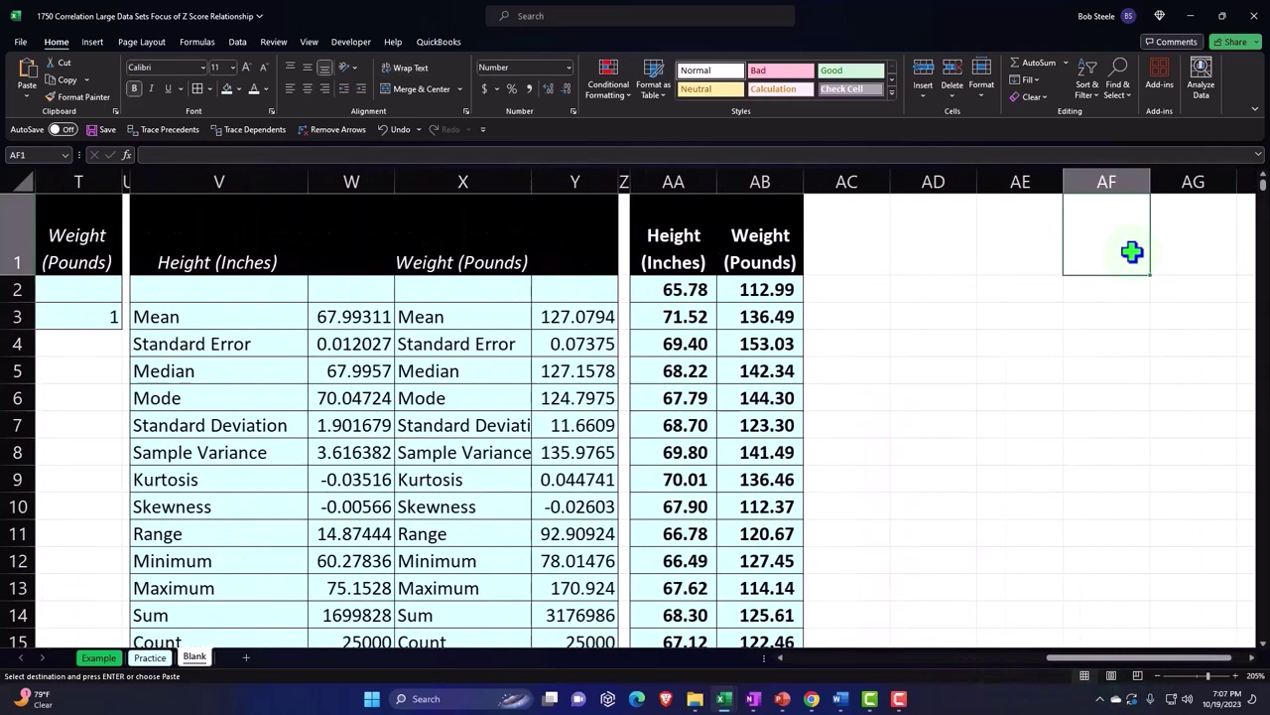
pyautogui.press('Left')
pyautogui.press('Left')
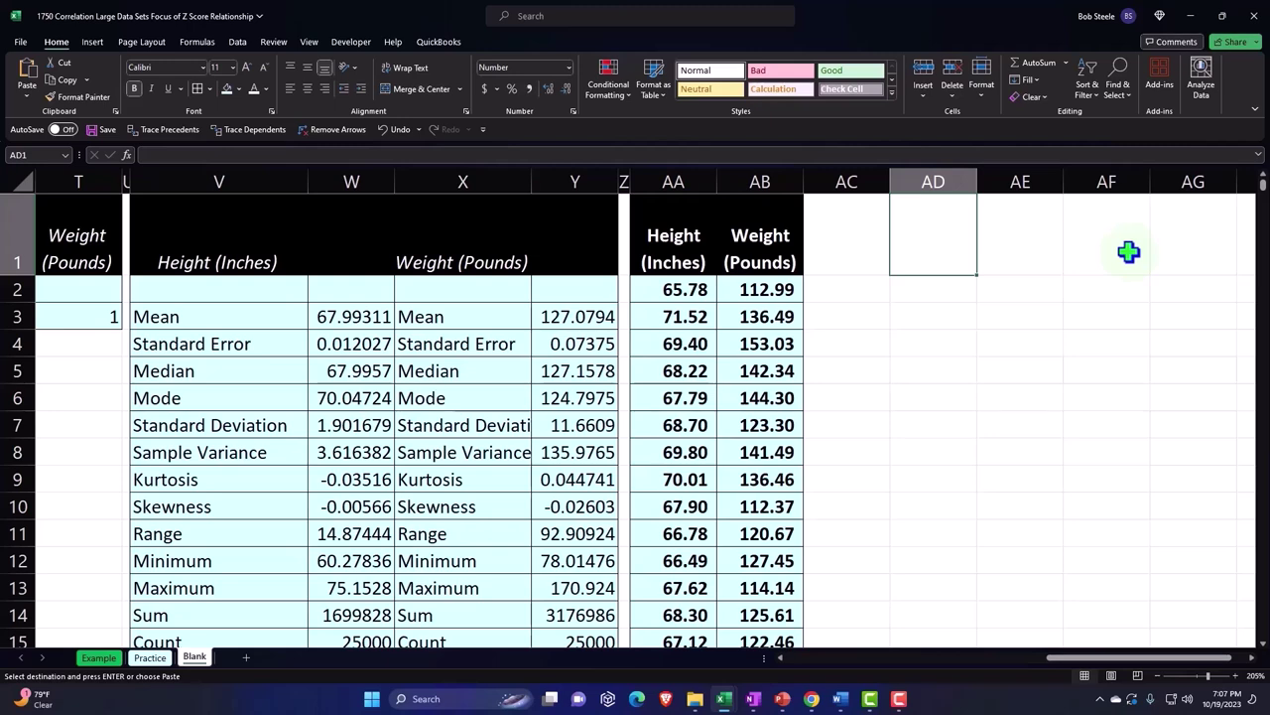
pyautogui.hotkey('ctrl', 'v')
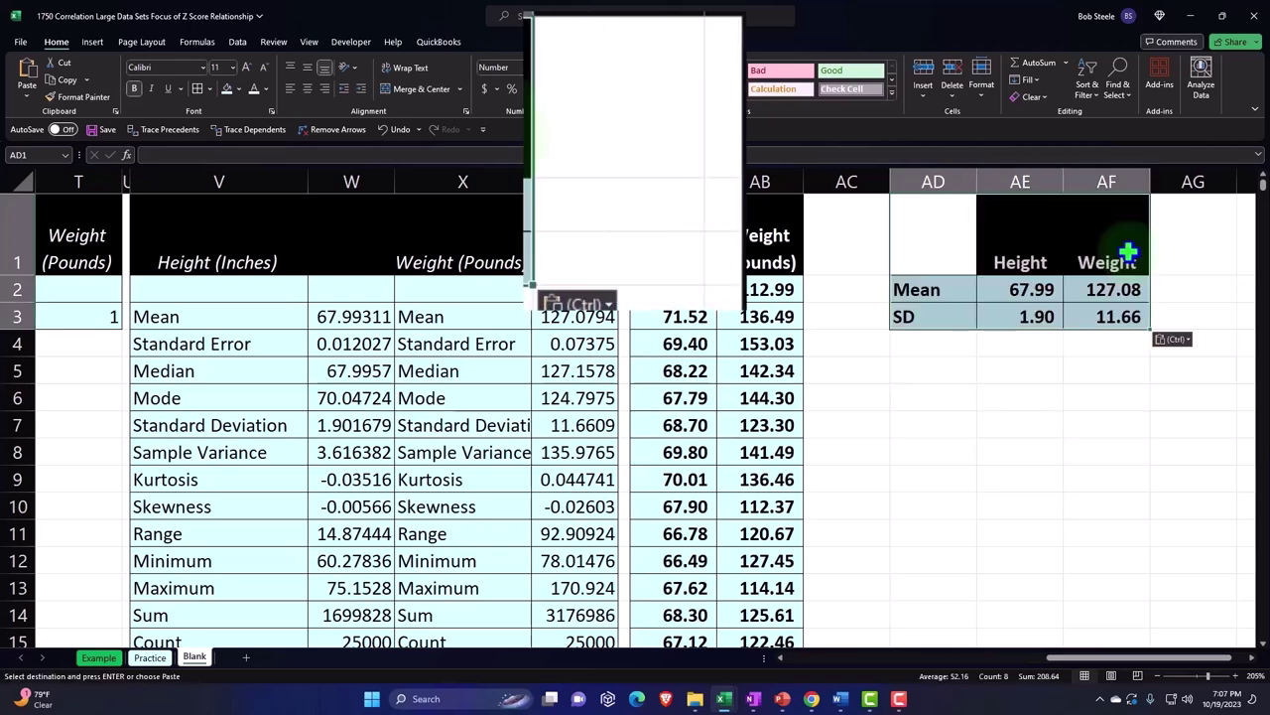
# Step: Check the height and weight AVERAGE formulas giving 67.99 and 127.08
pyautogui.click(1030, 289)
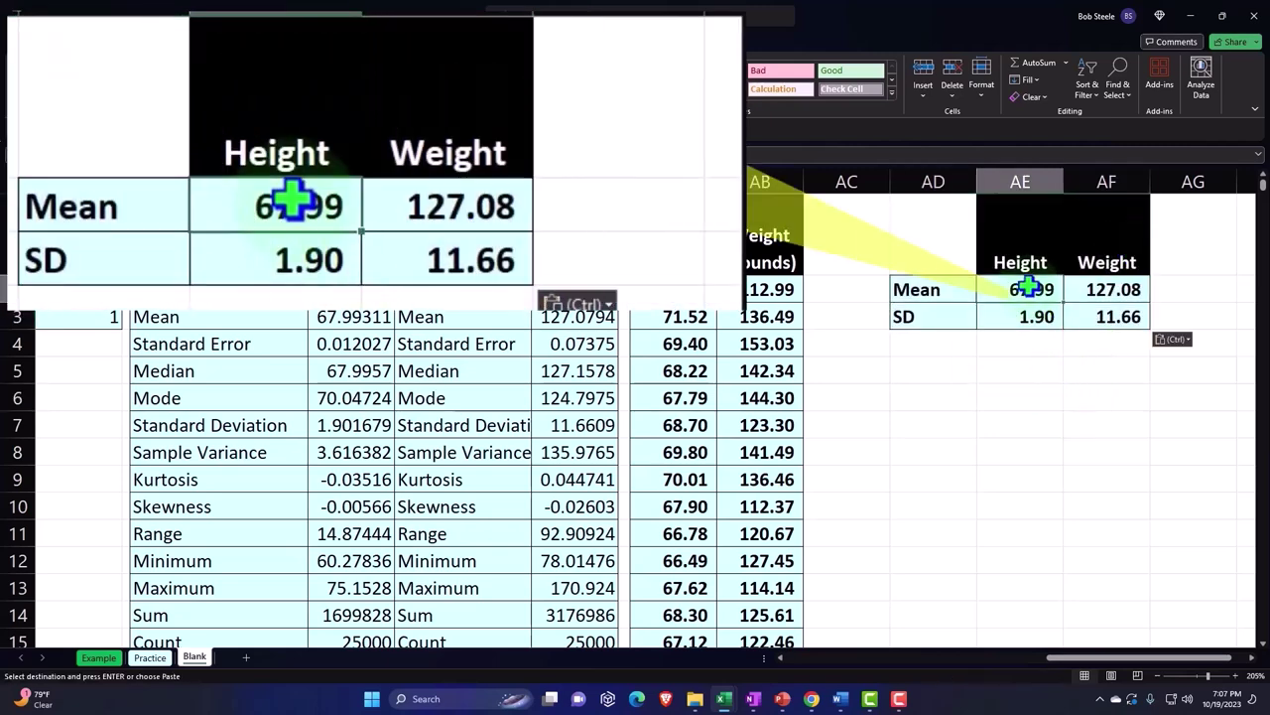
pyautogui.doubleClick(1030, 289)
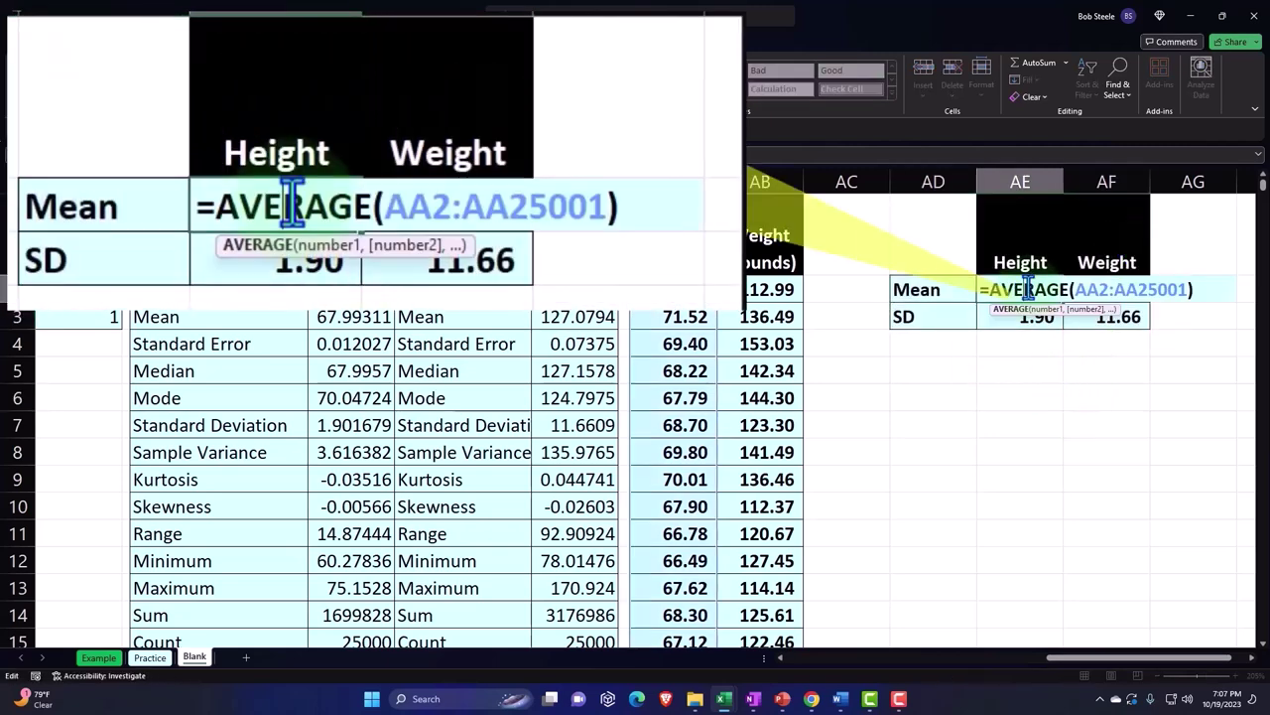
pyautogui.press('Return')
pyautogui.doubleClick(1088, 289)
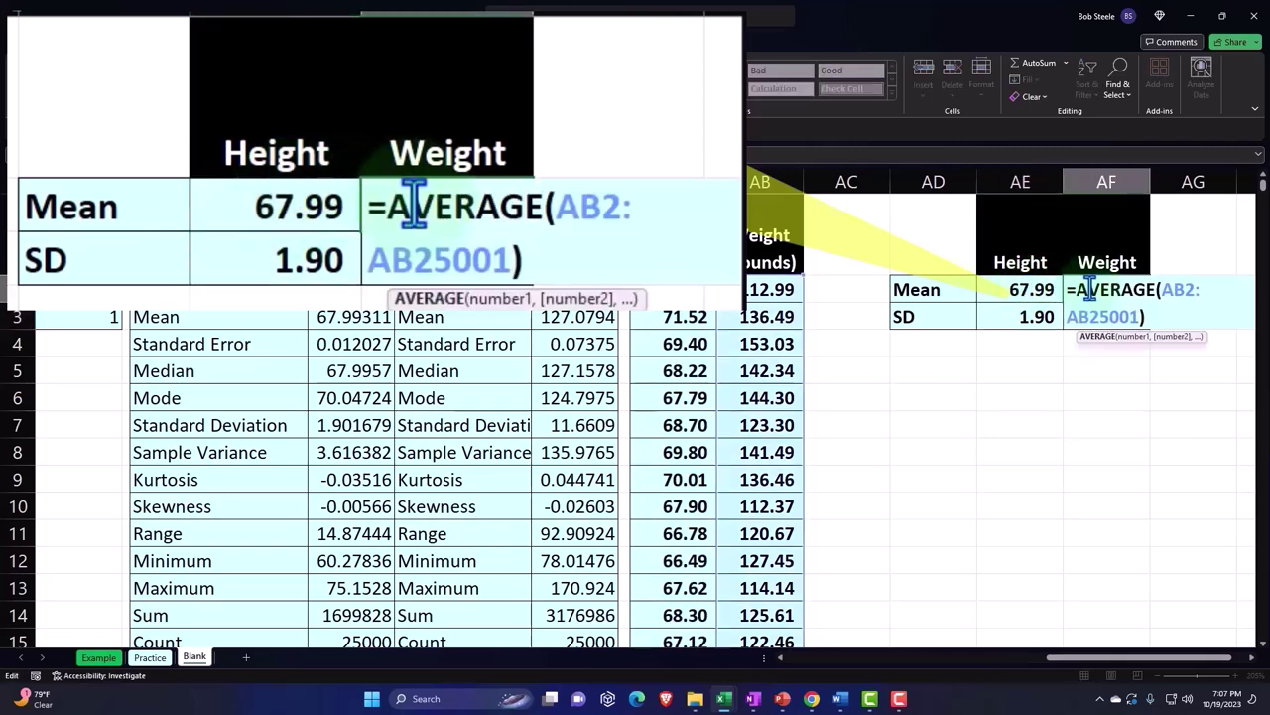
pyautogui.press('Return')
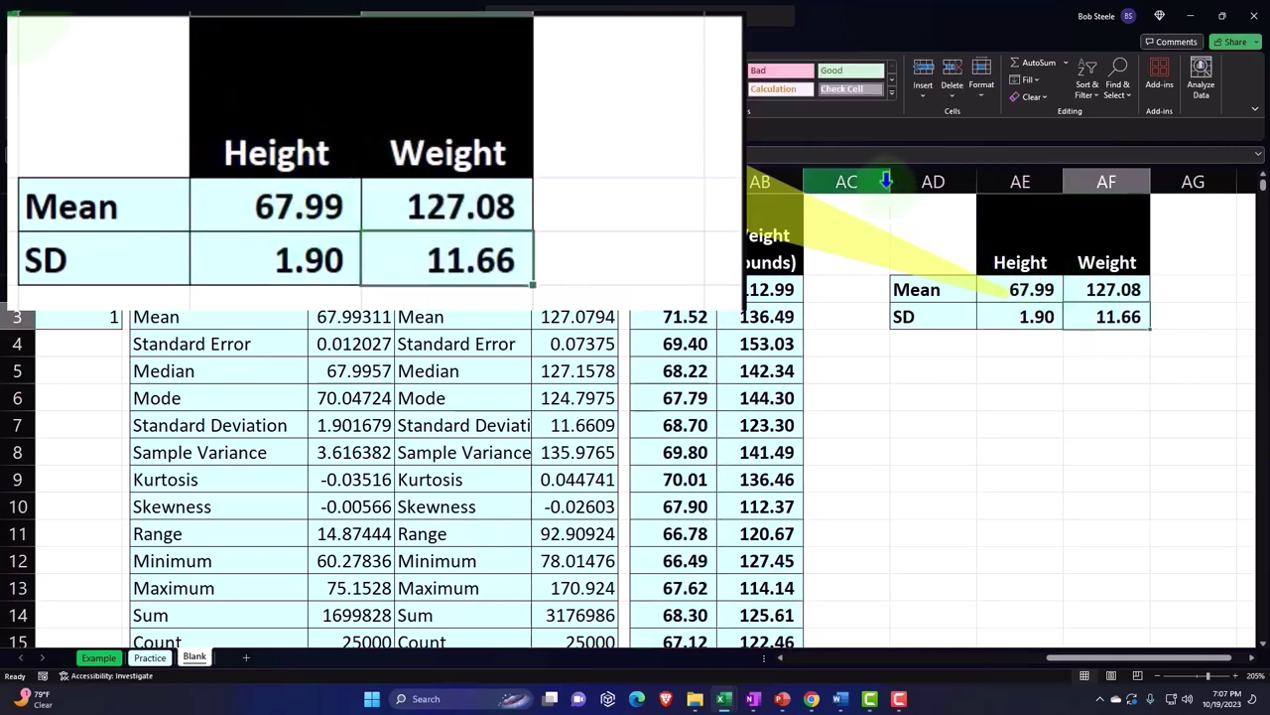
# Step: Narrow column AC into a thin spacer beside the summary table
pyautogui.moveTo(889, 181); pyautogui.dragTo(811, 185)
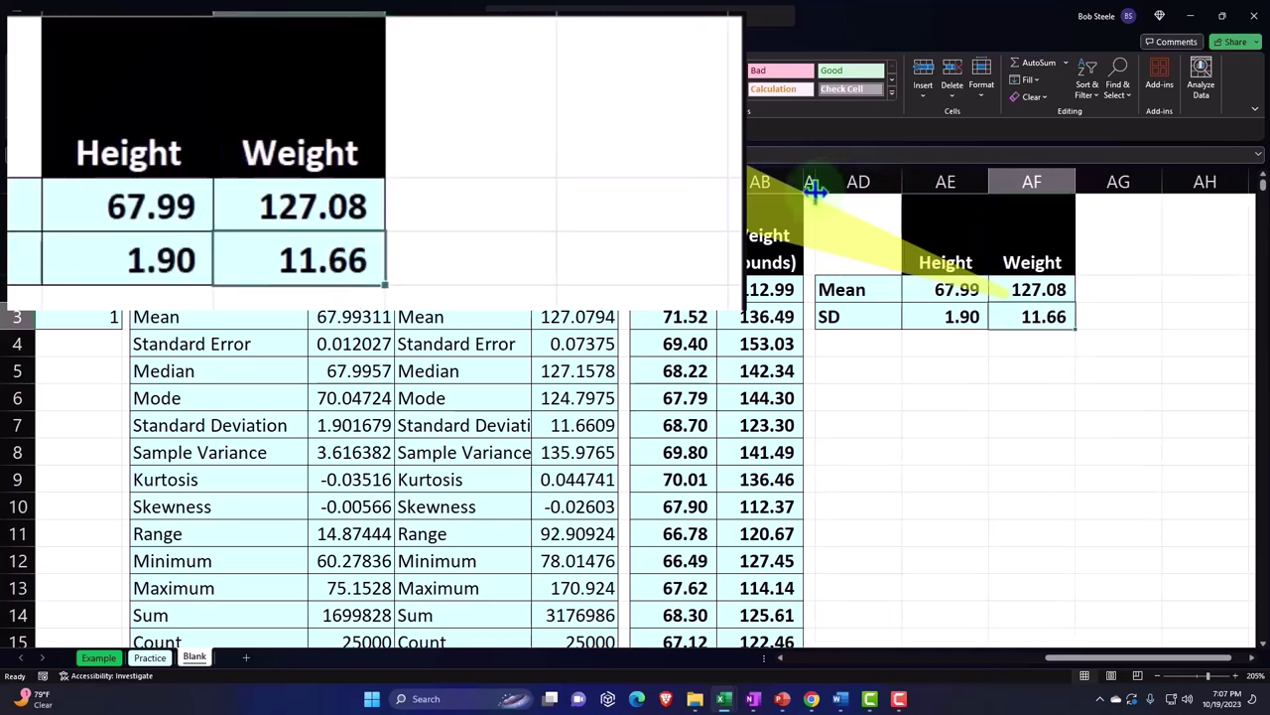
pyautogui.click(889, 370)
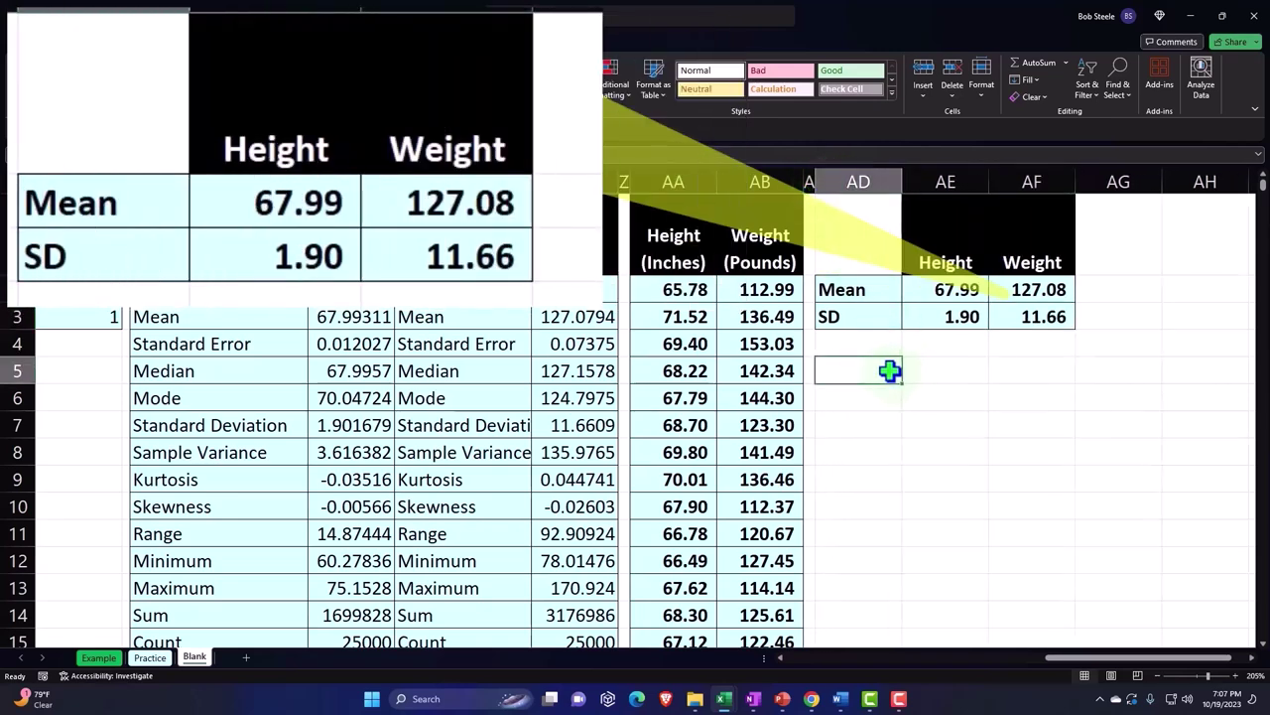
pyautogui.press('Right')
pyautogui.press('Right')
pyautogui.press('Right')
pyautogui.press('Right')
pyautogui.press('Right')
pyautogui.press('Right')
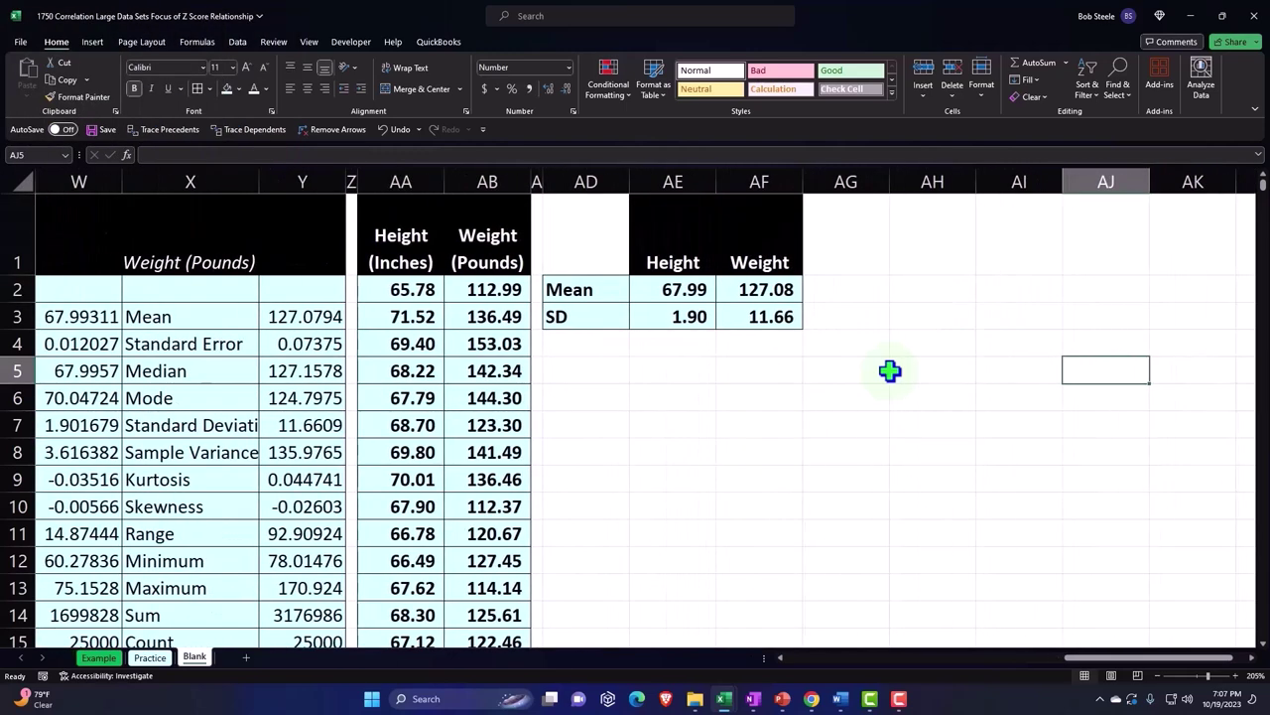
# Step: Enter the header Xh in AH1 and begin the P(x) h header in AI1
pyautogui.press('Up')
pyautogui.press('Up')
pyautogui.press('Up')
pyautogui.press('Up')
pyautogui.press('Left')
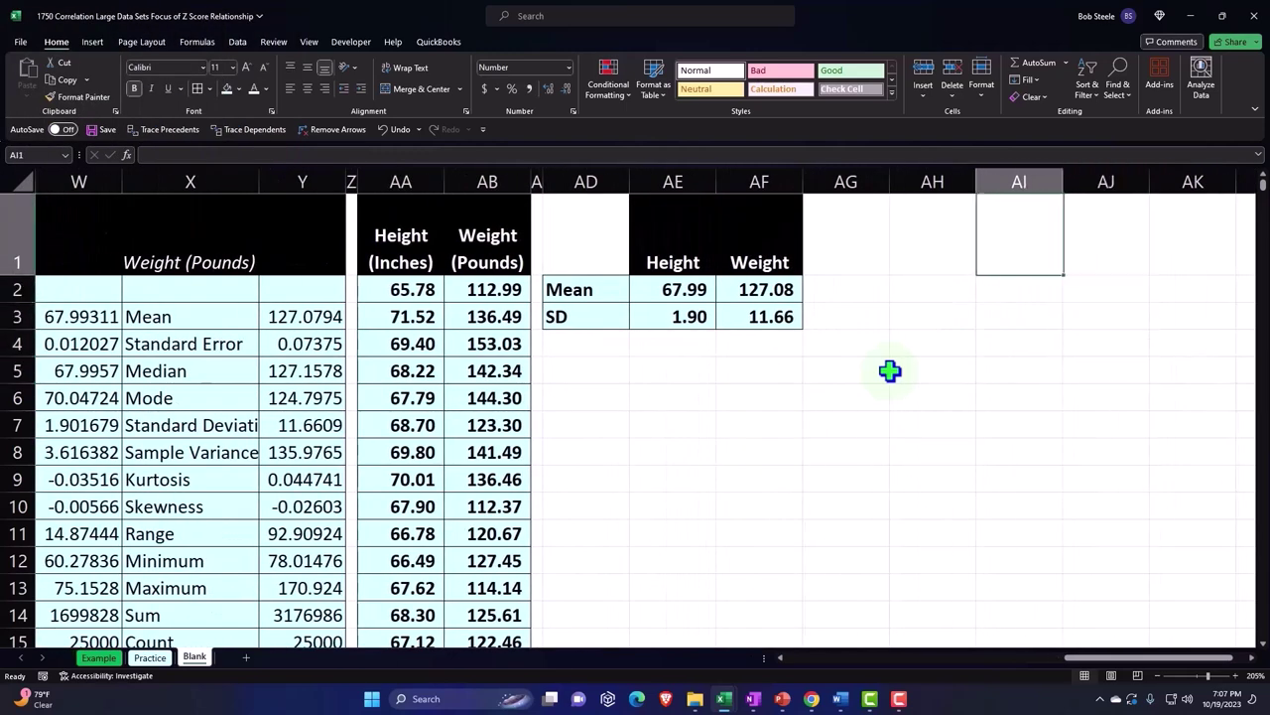
pyautogui.press('Left')
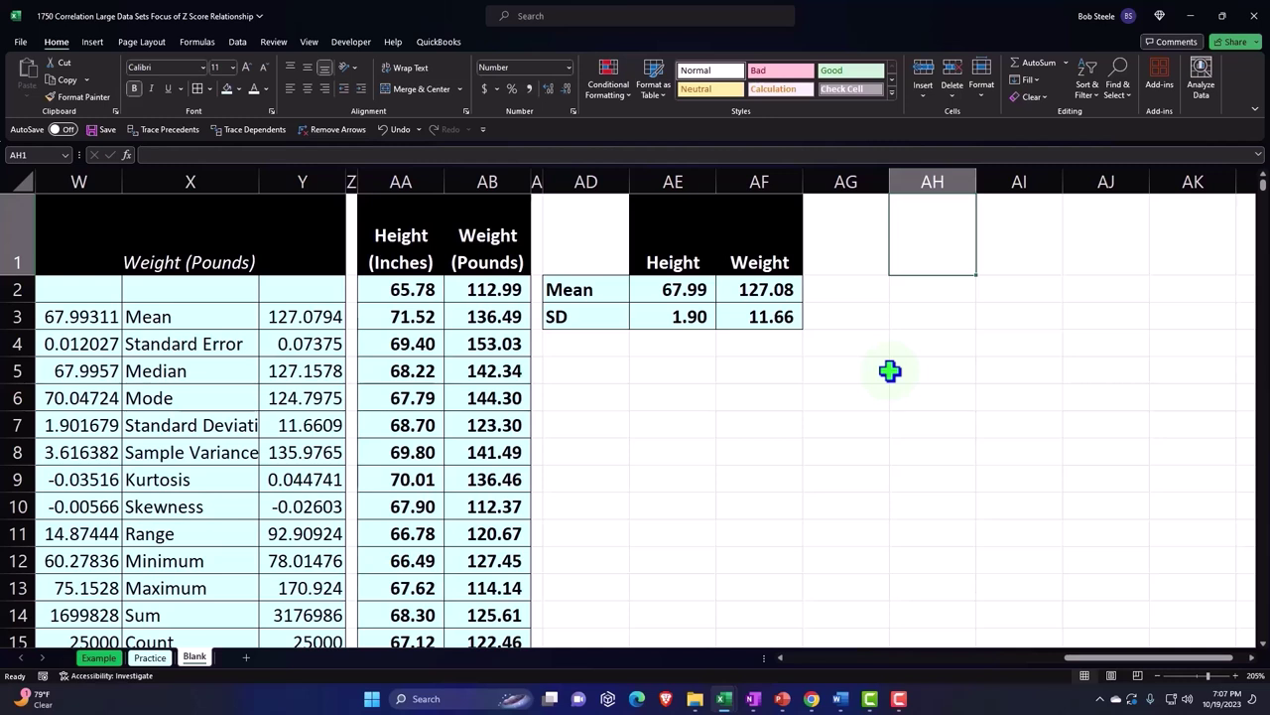
pyautogui.write('Xh')
pyautogui.press('Tab')
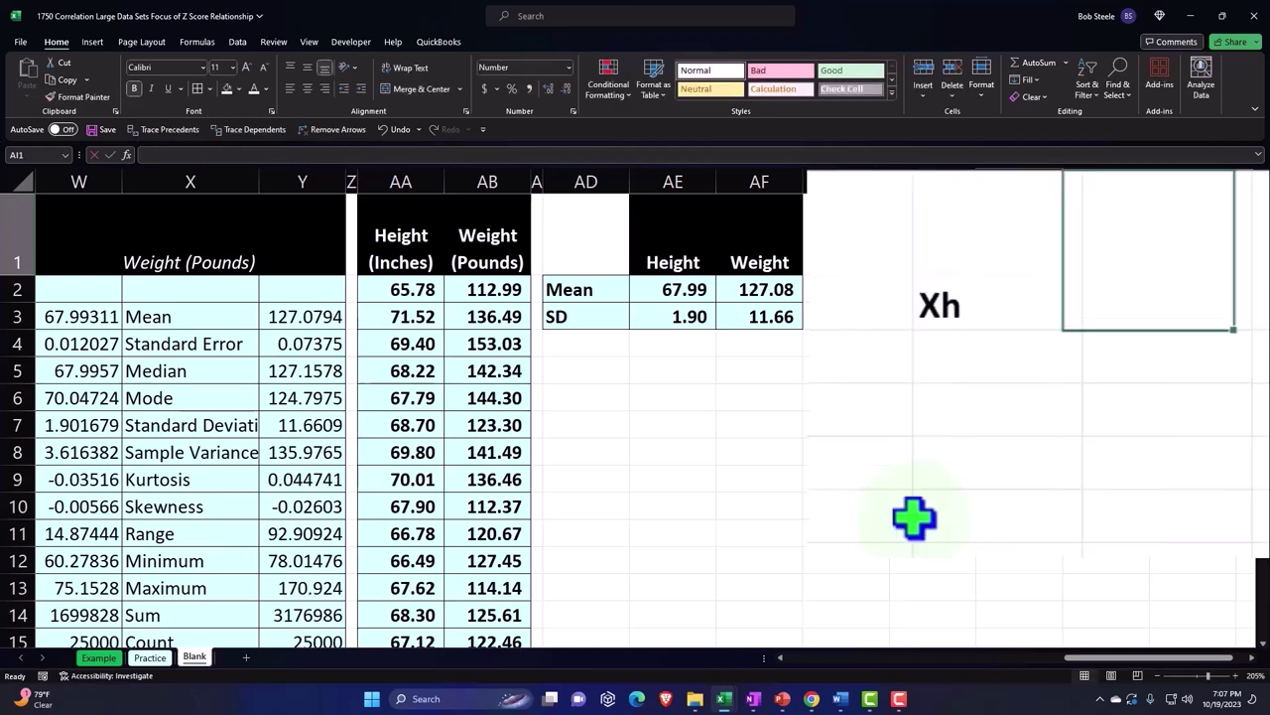
pyautogui.write('P(')
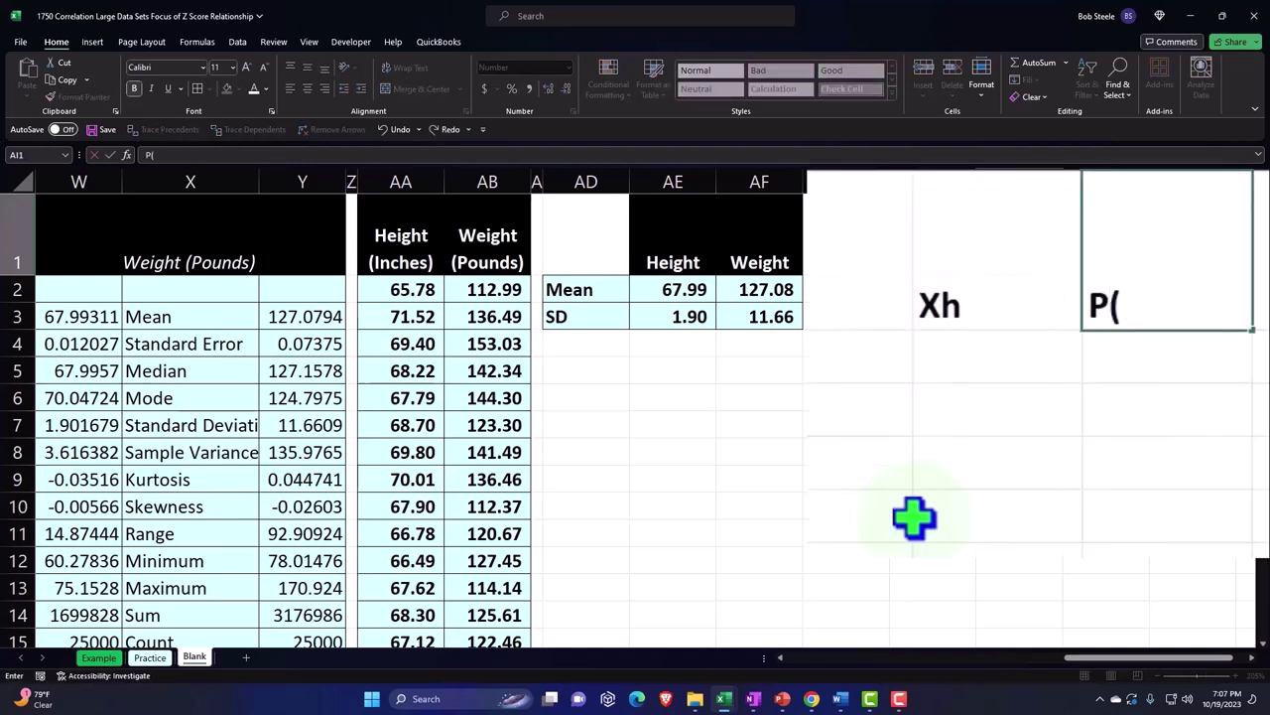
pyautogui.write('x) ')
pyautogui.write('4')
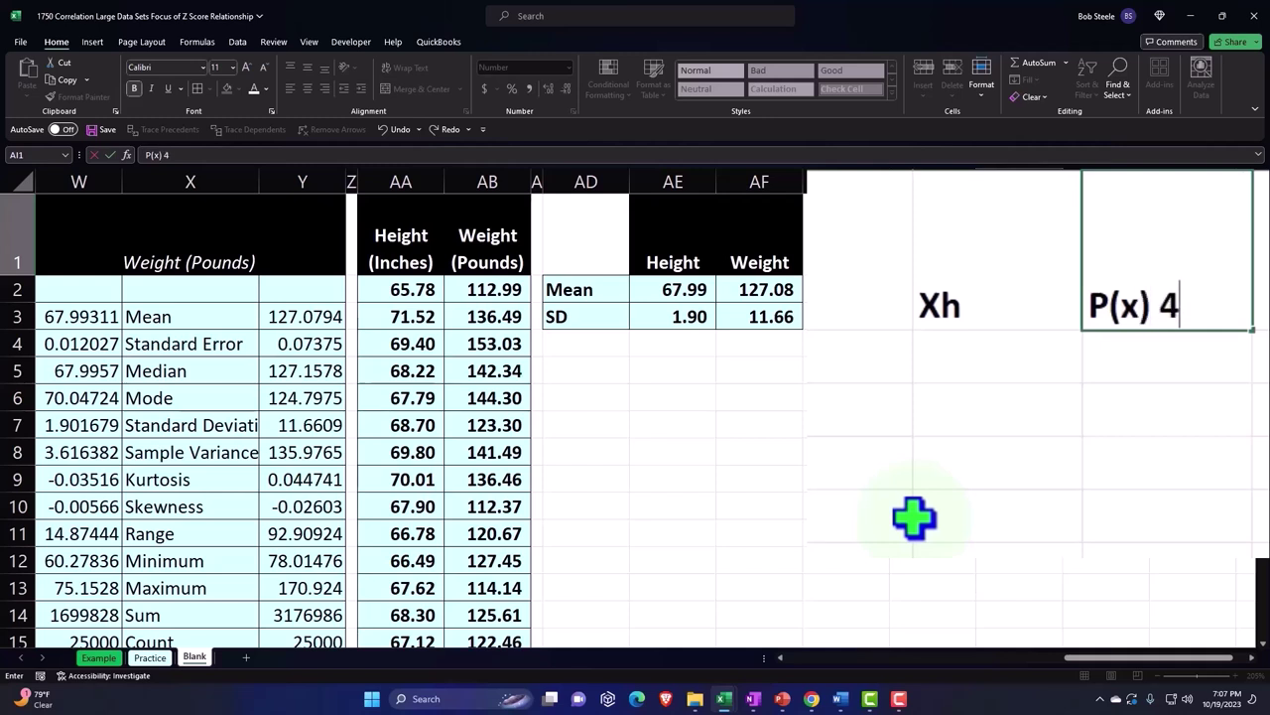
pyautogui.press('BackSpace')
# Step: Finish the P(x) h header and give AH1:AI1 black fill, white font, centred text
pyautogui.write('h')
pyautogui.press('Return')
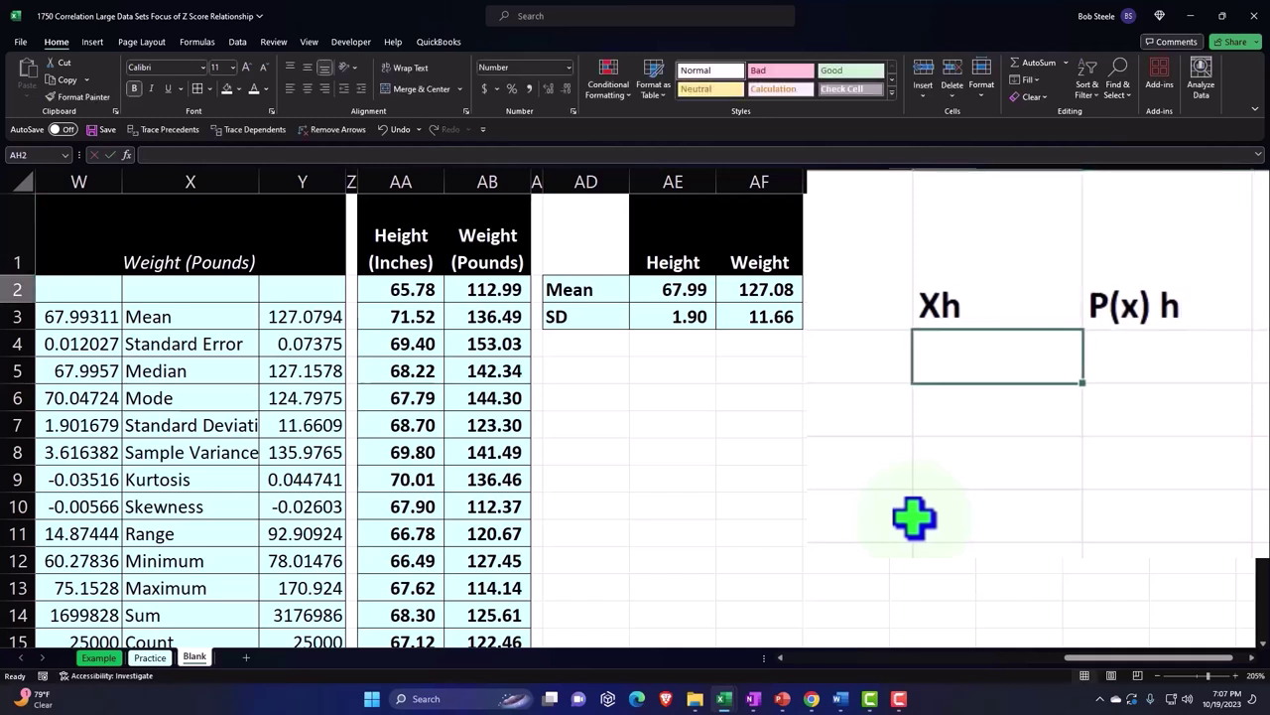
pyautogui.moveTo(993, 308); pyautogui.dragTo(1106, 291)
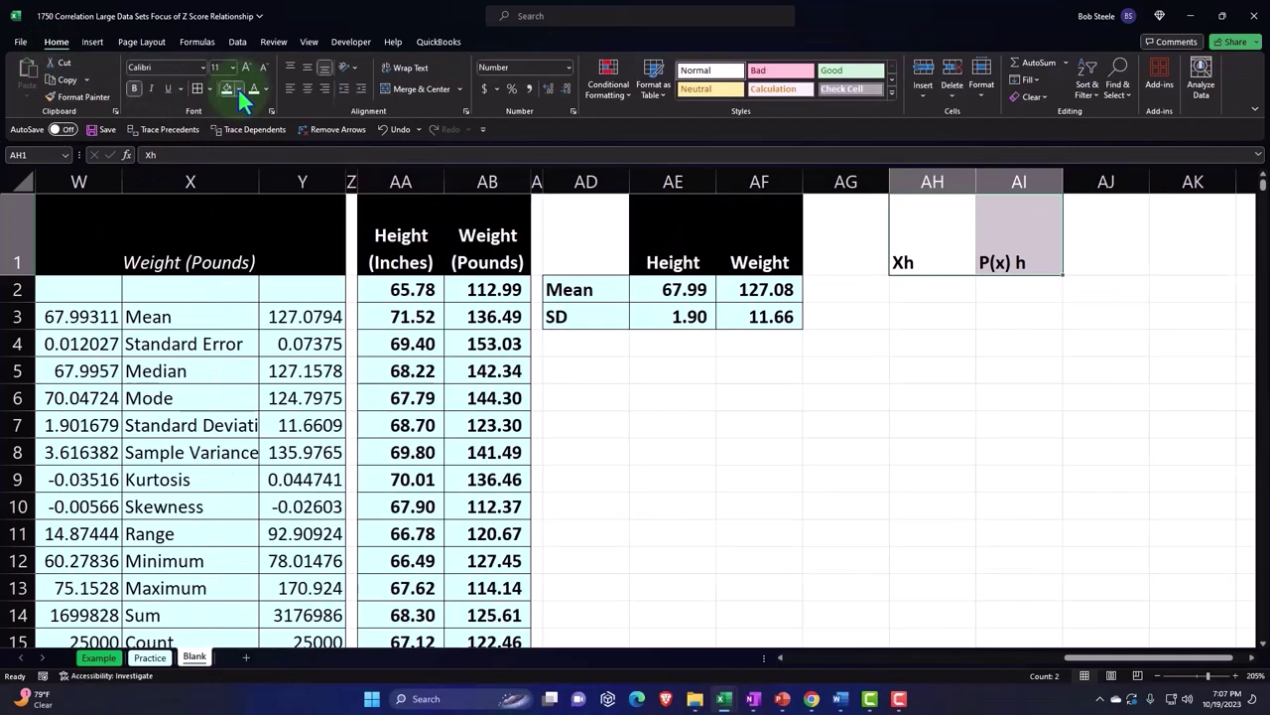
pyautogui.click(238, 87)
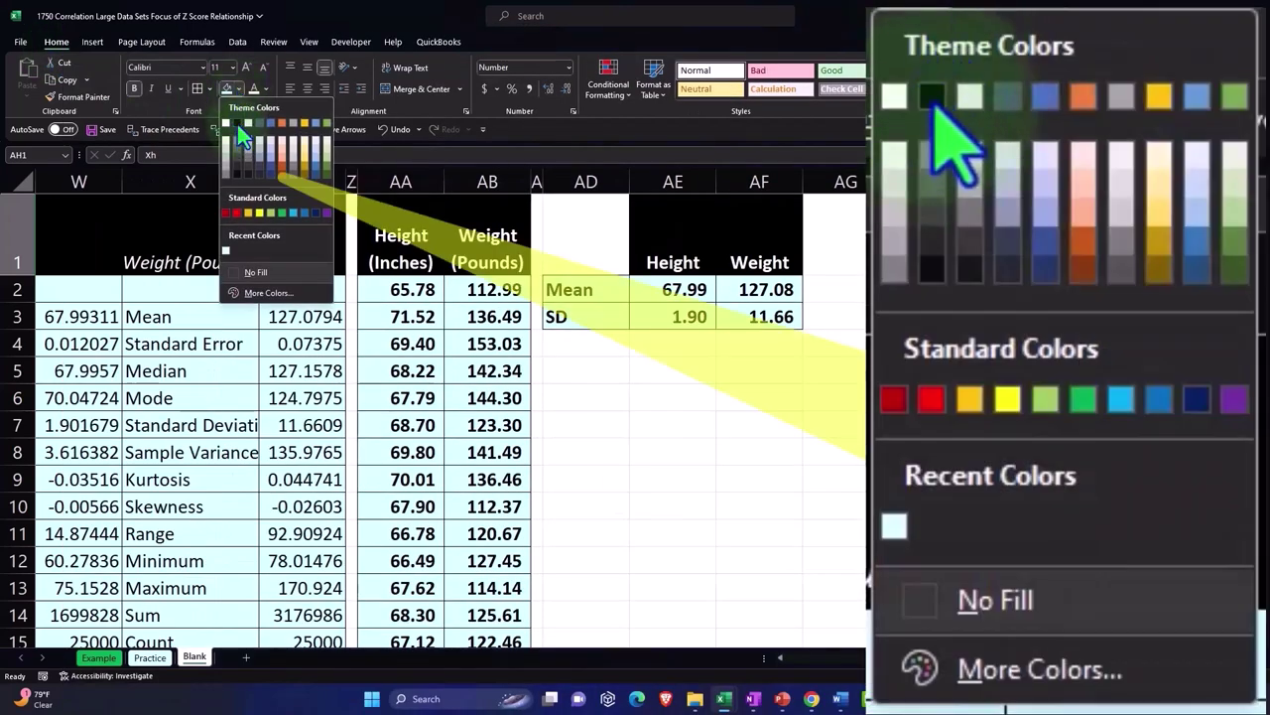
pyautogui.click(237, 123)
pyautogui.click(254, 88)
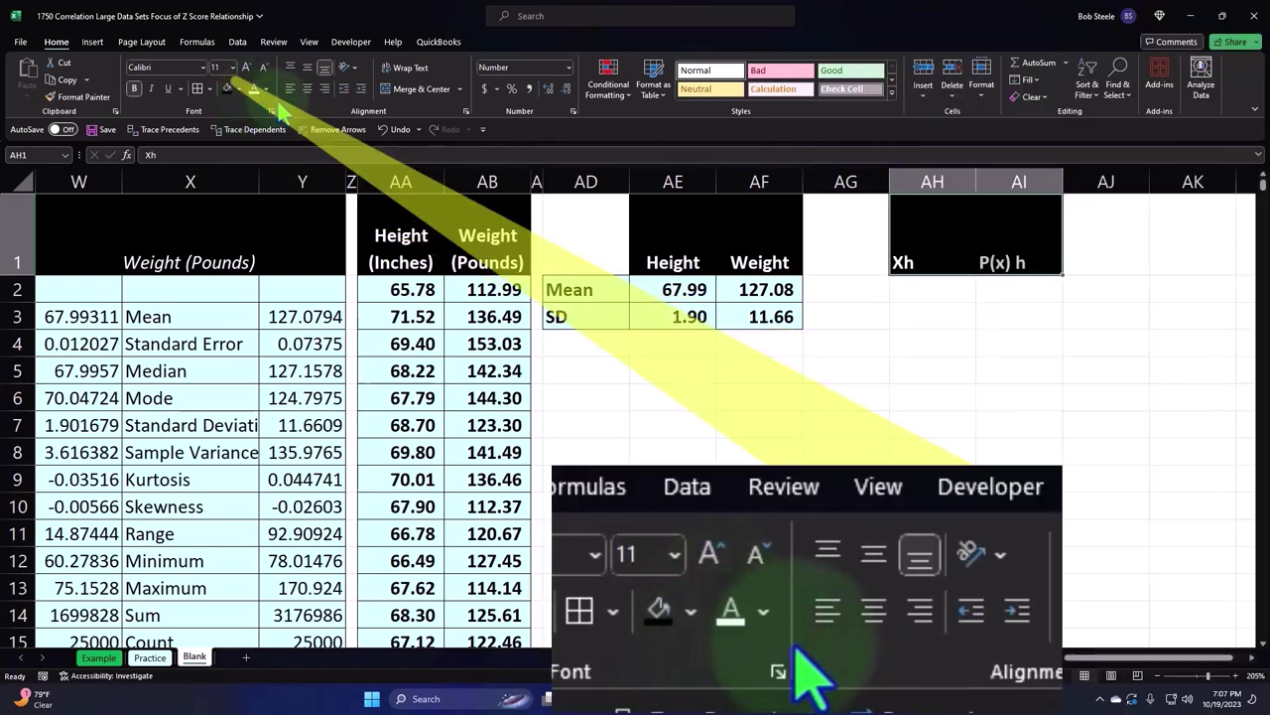
pyautogui.click(308, 89)
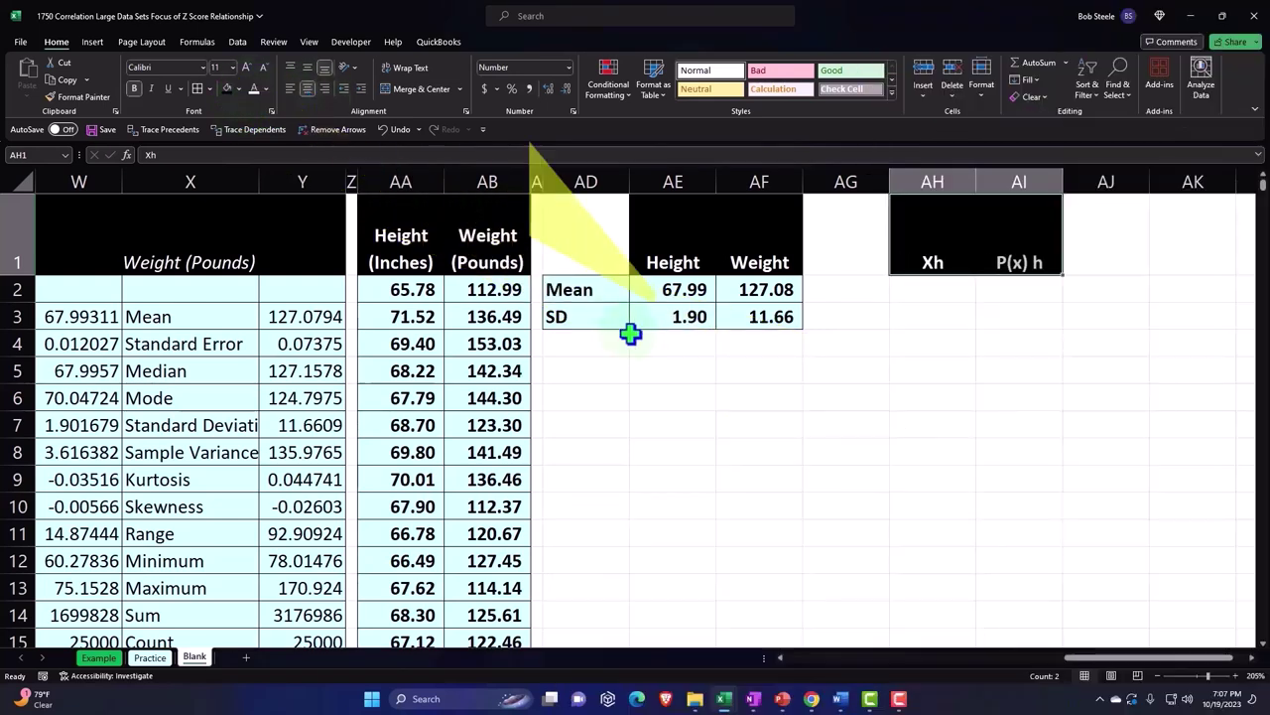
# Step: Enter the # SD label in AD5 with the value 4
pyautogui.click(594, 371)
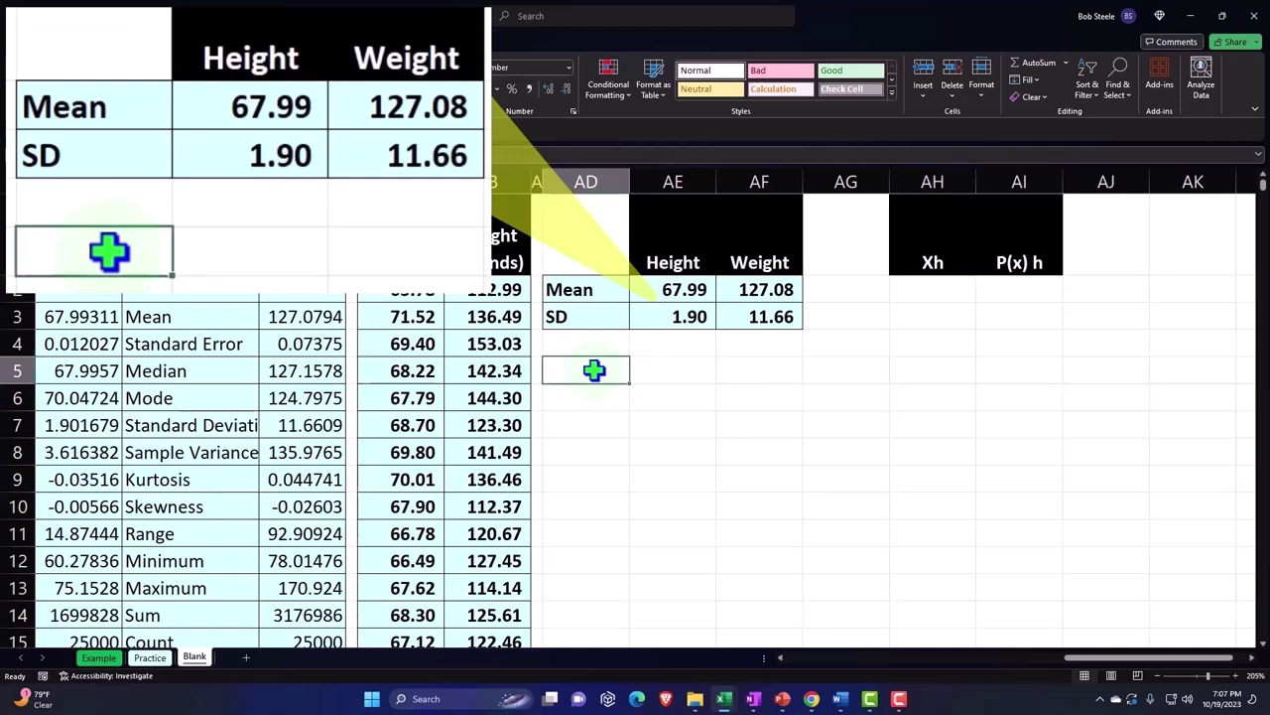
pyautogui.write('SD')
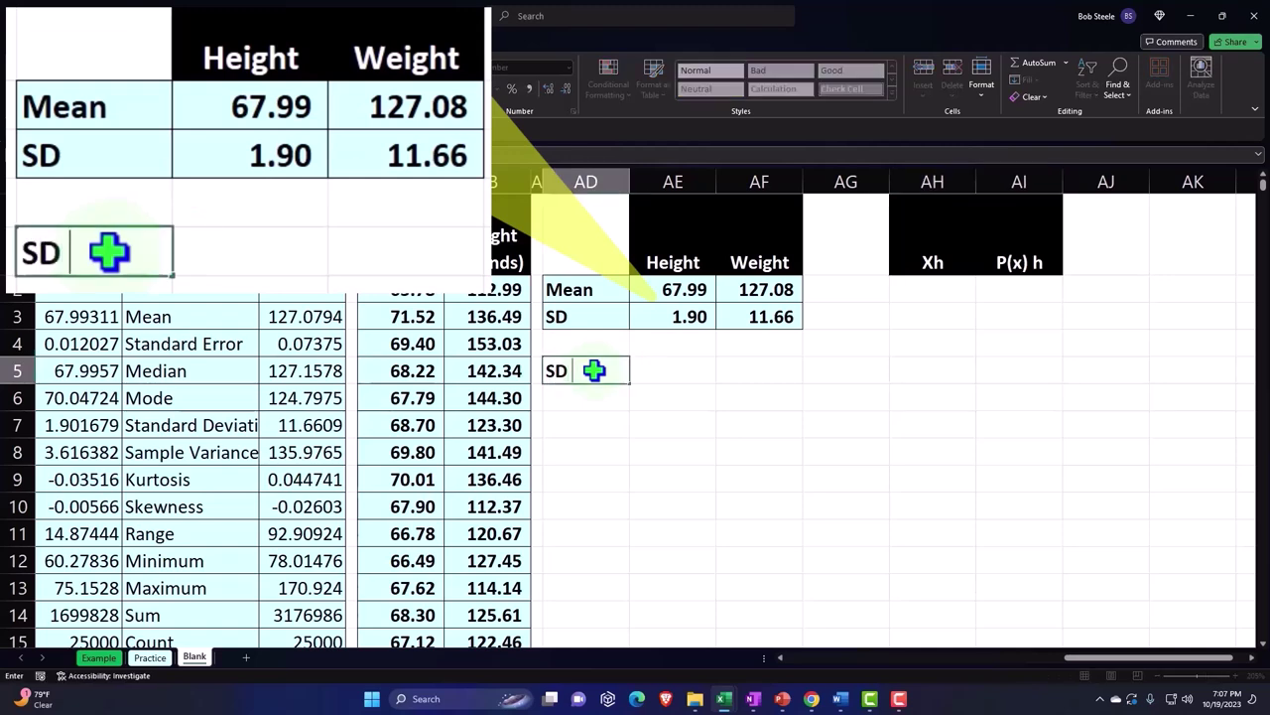
pyautogui.press('BackSpace')
pyautogui.press('BackSpace')
pyautogui.write('#')
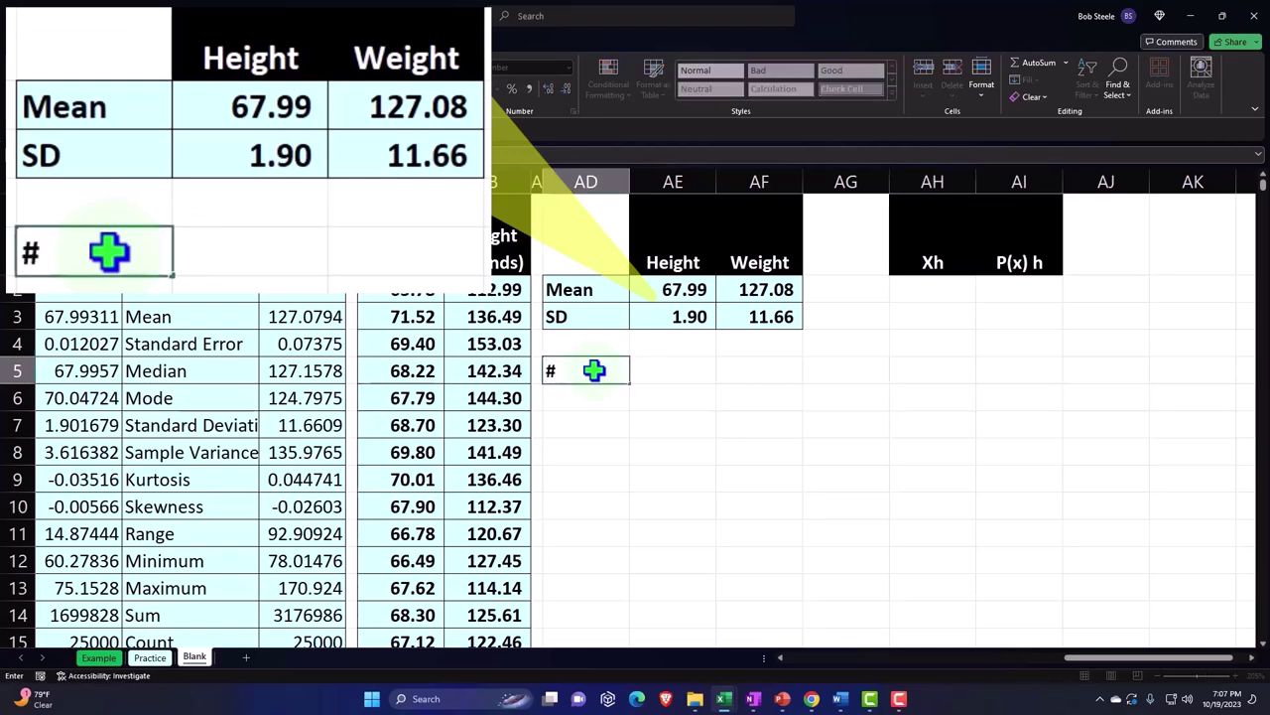
pyautogui.write(' SD')
pyautogui.press('Tab')
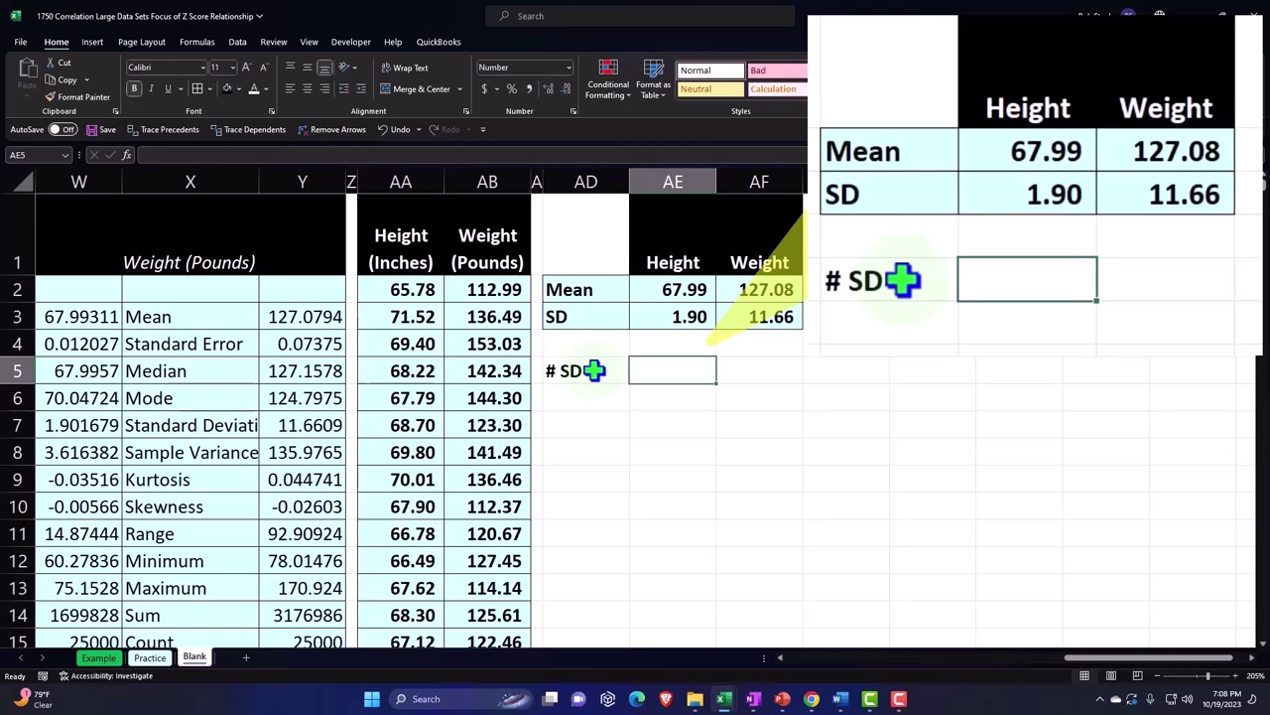
pyautogui.write('4')
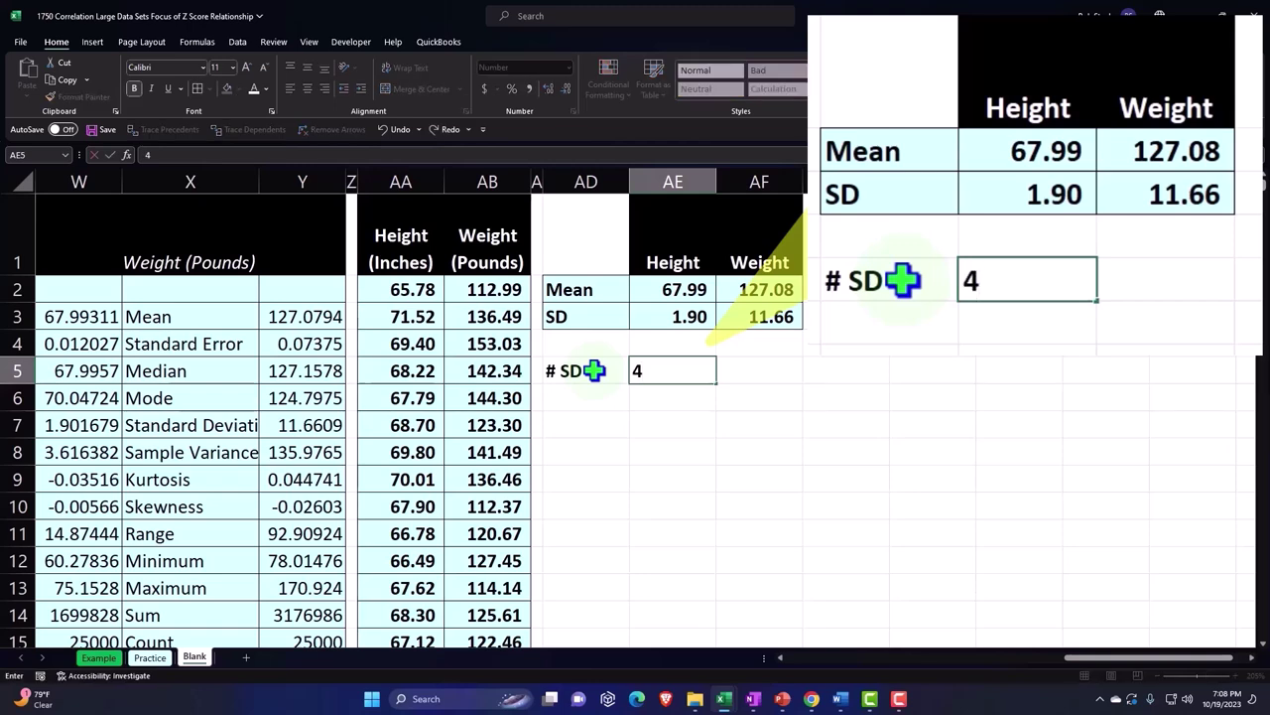
pyautogui.press('Return')
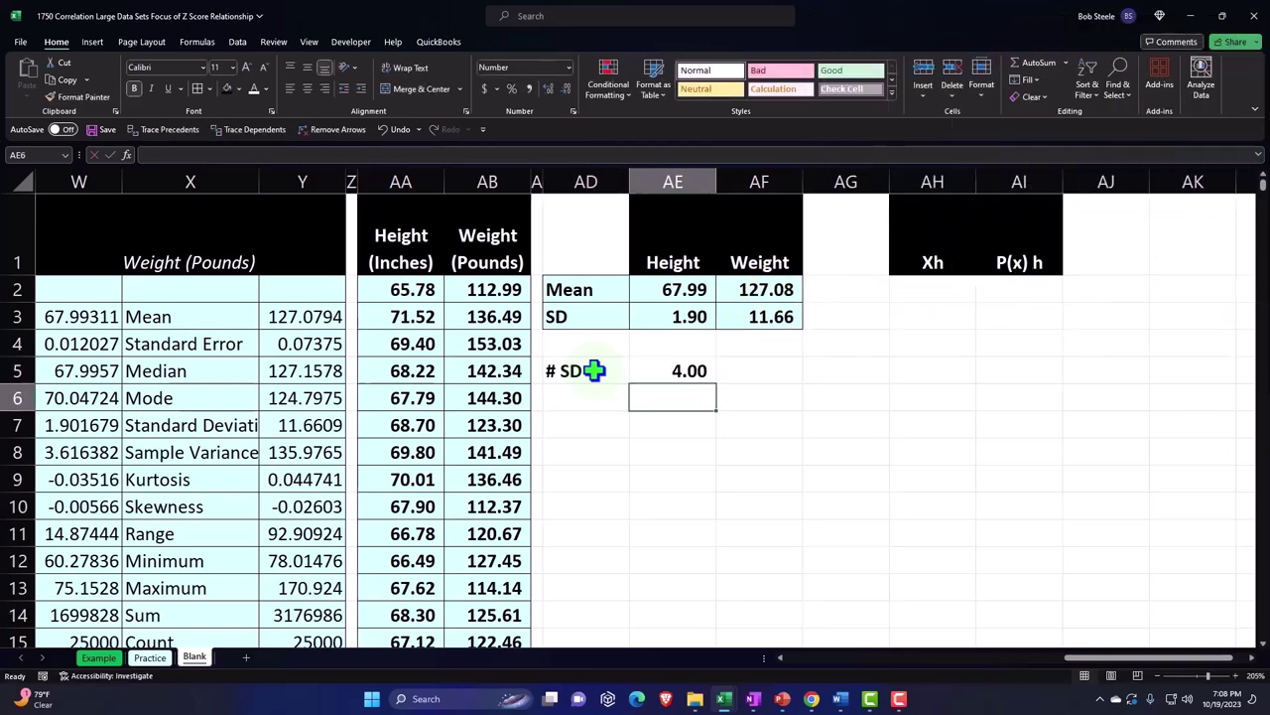
# Step: Add H and W headers in AE6:AF6, formatted bold, white on black, centred
pyautogui.write('H')
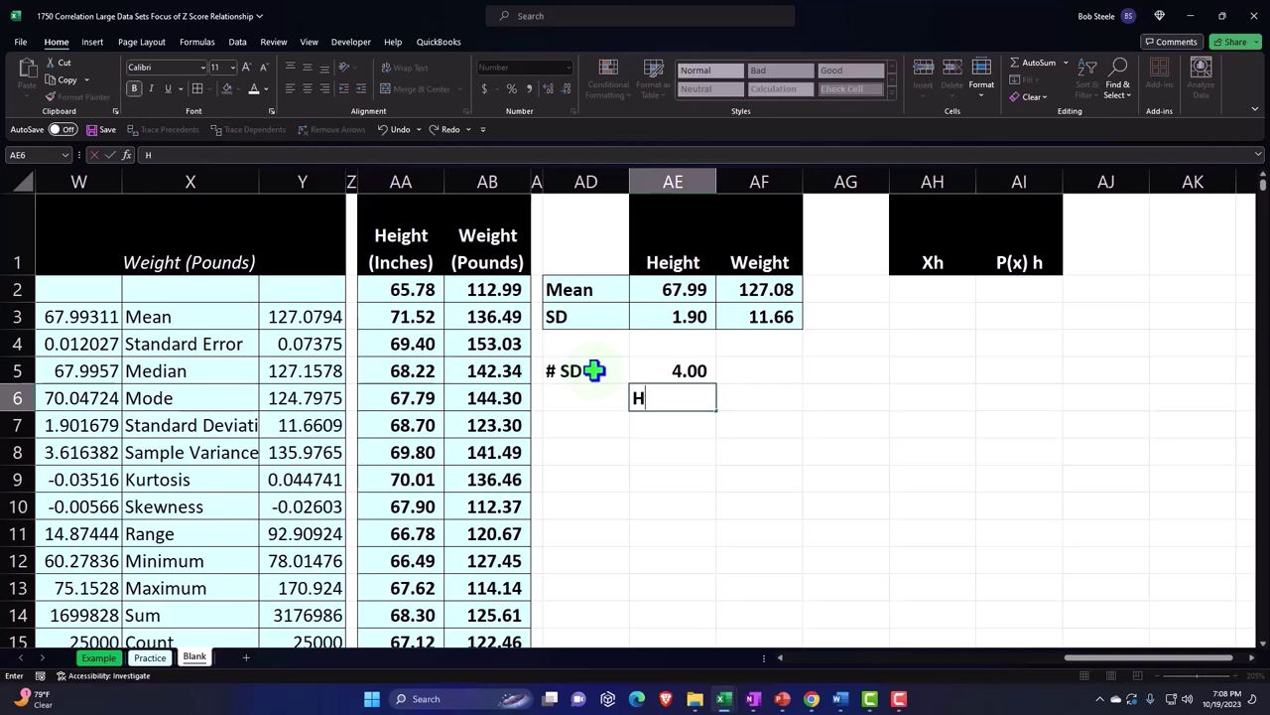
pyautogui.press('Tab')
pyautogui.write('W')
pyautogui.press('Return')
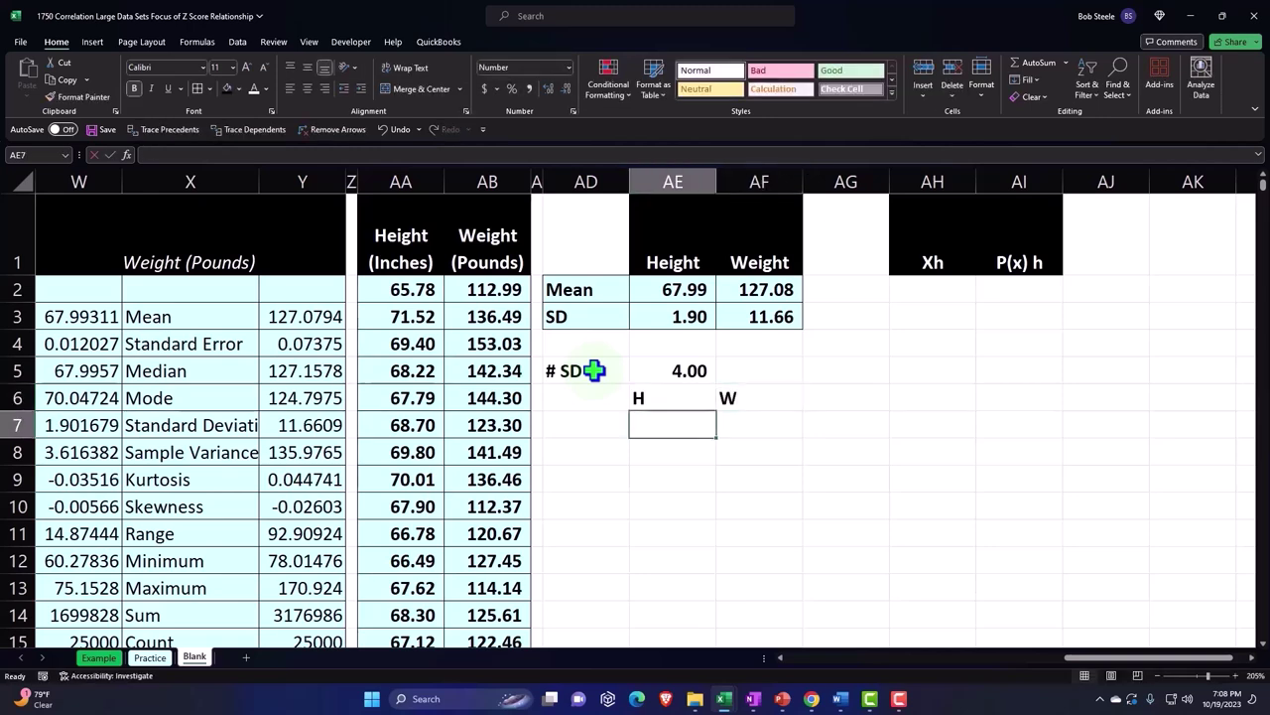
pyautogui.press('Up')
pyautogui.hotkey('shift', 'Right')
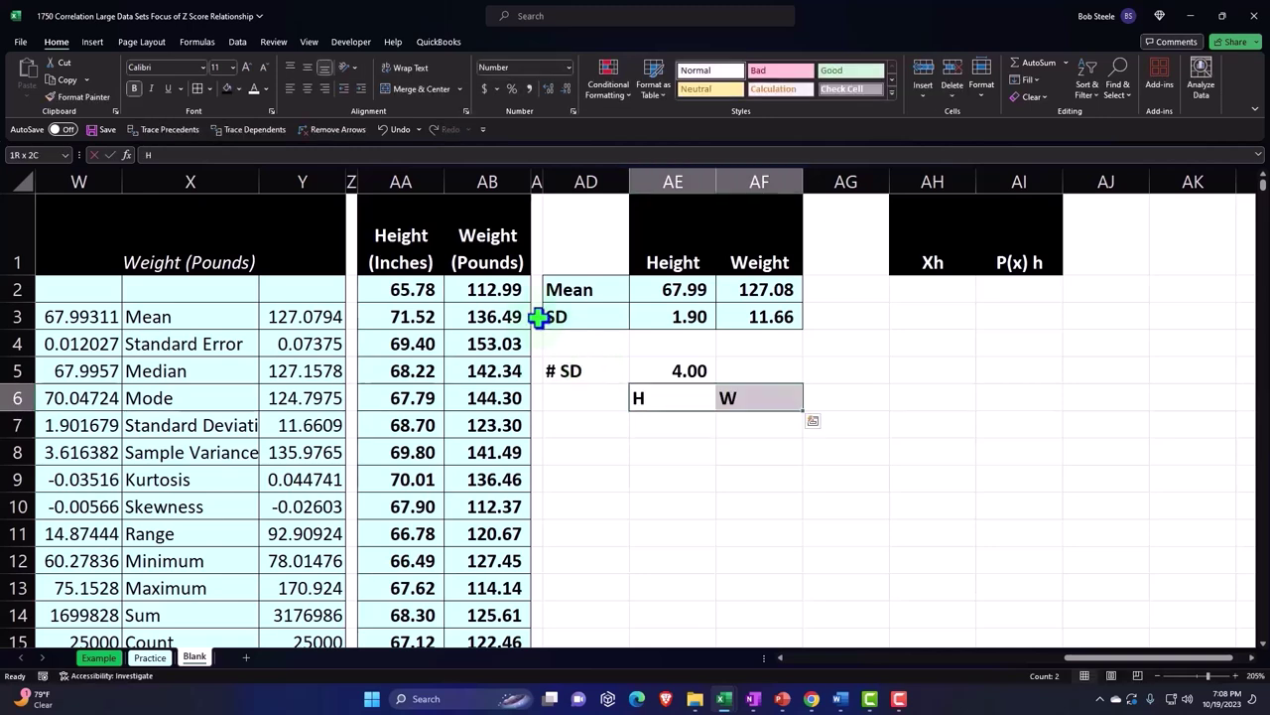
pyautogui.click(135, 88)
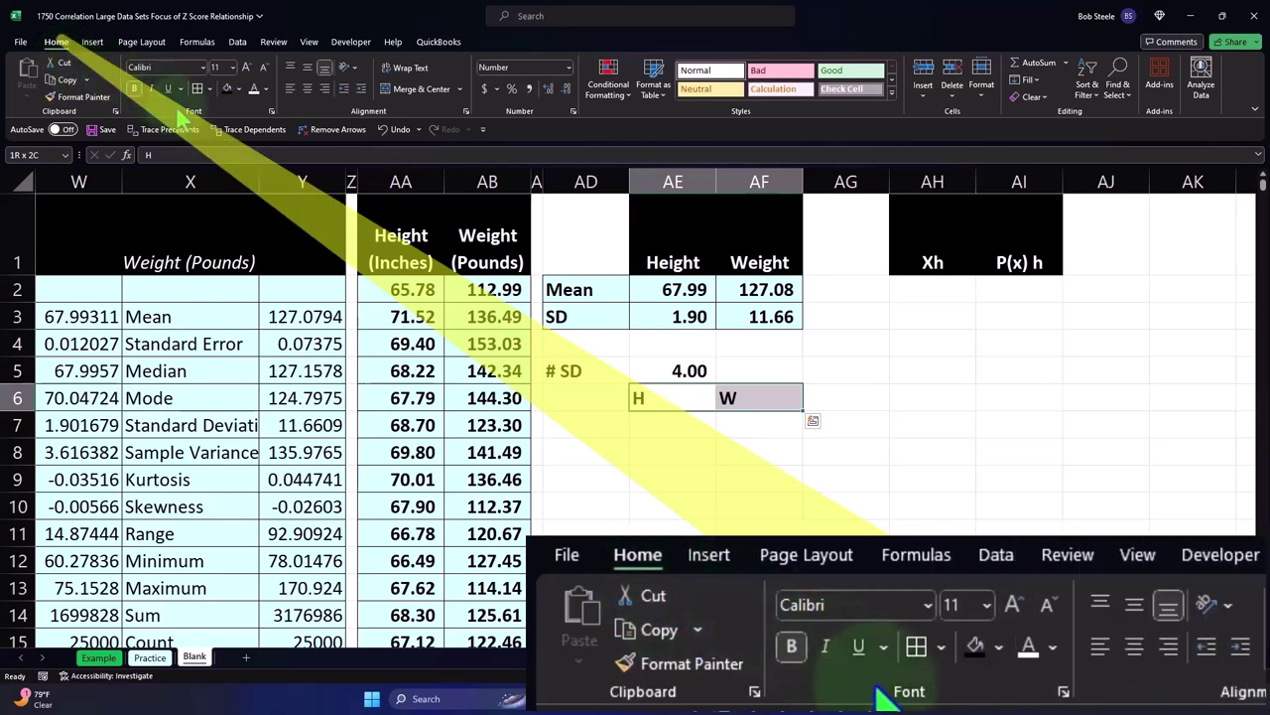
pyautogui.click(227, 88)
pyautogui.click(254, 88)
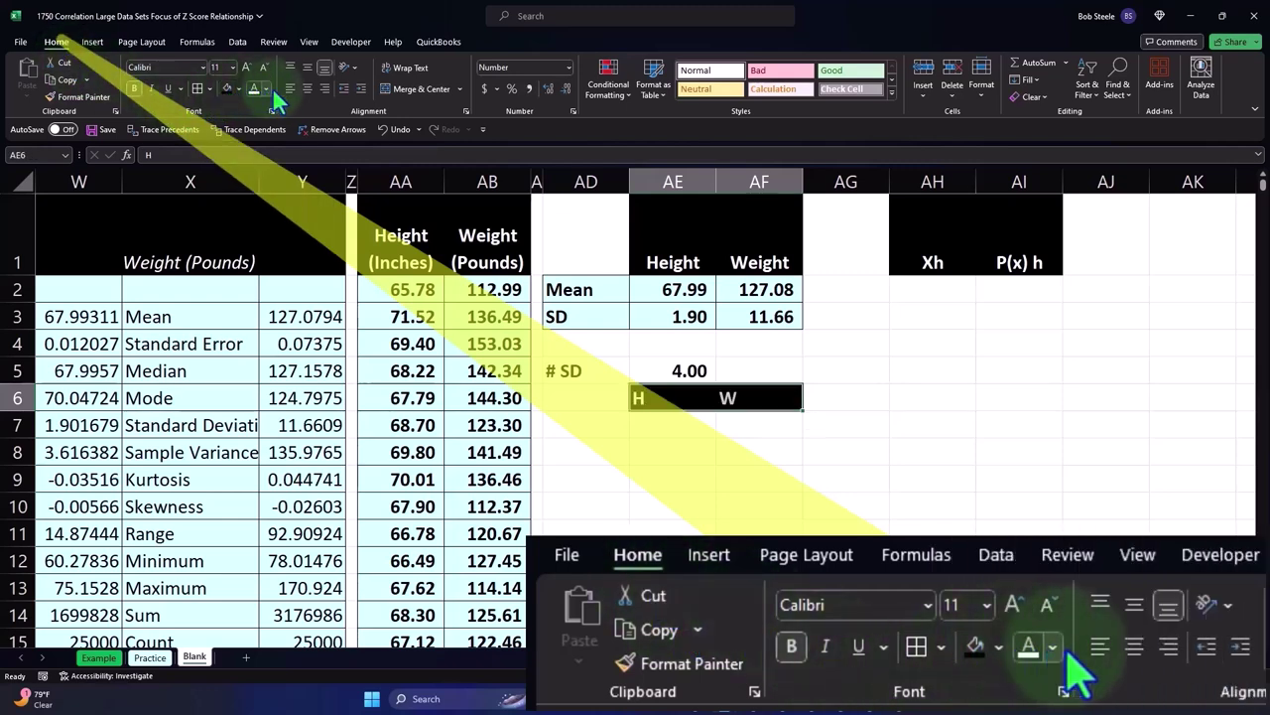
pyautogui.click(309, 88)
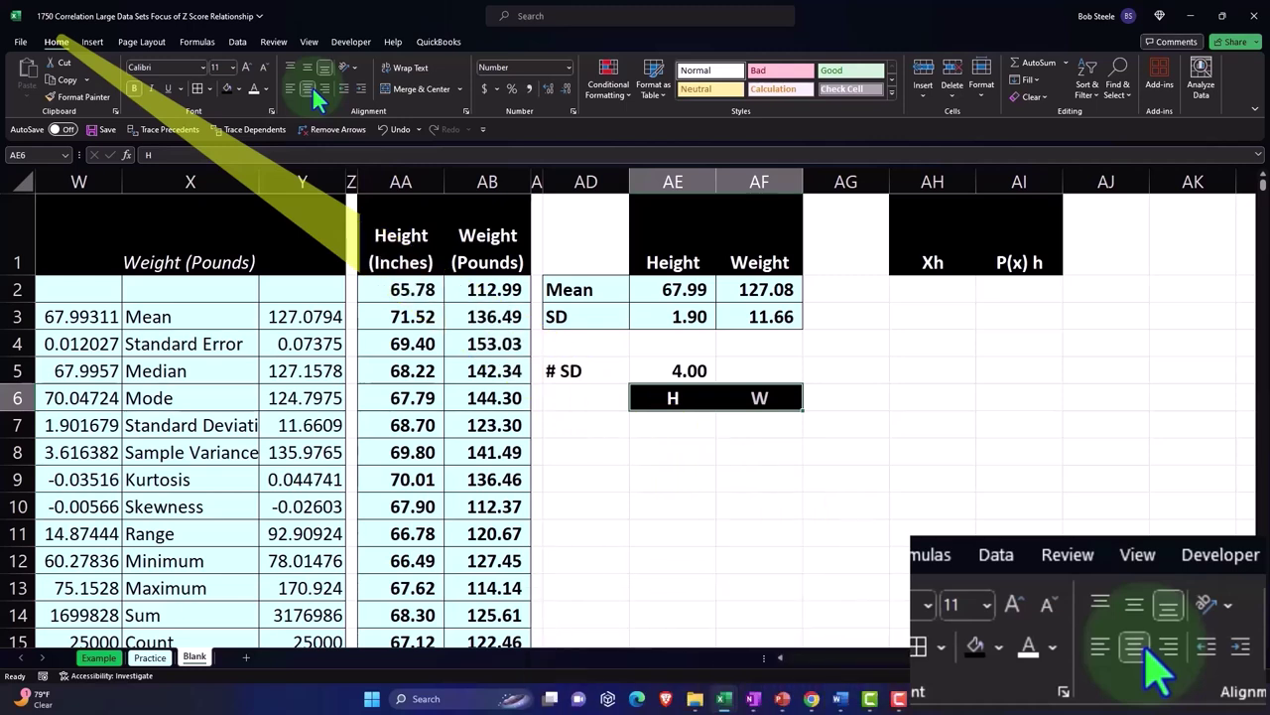
pyautogui.click(567, 418)
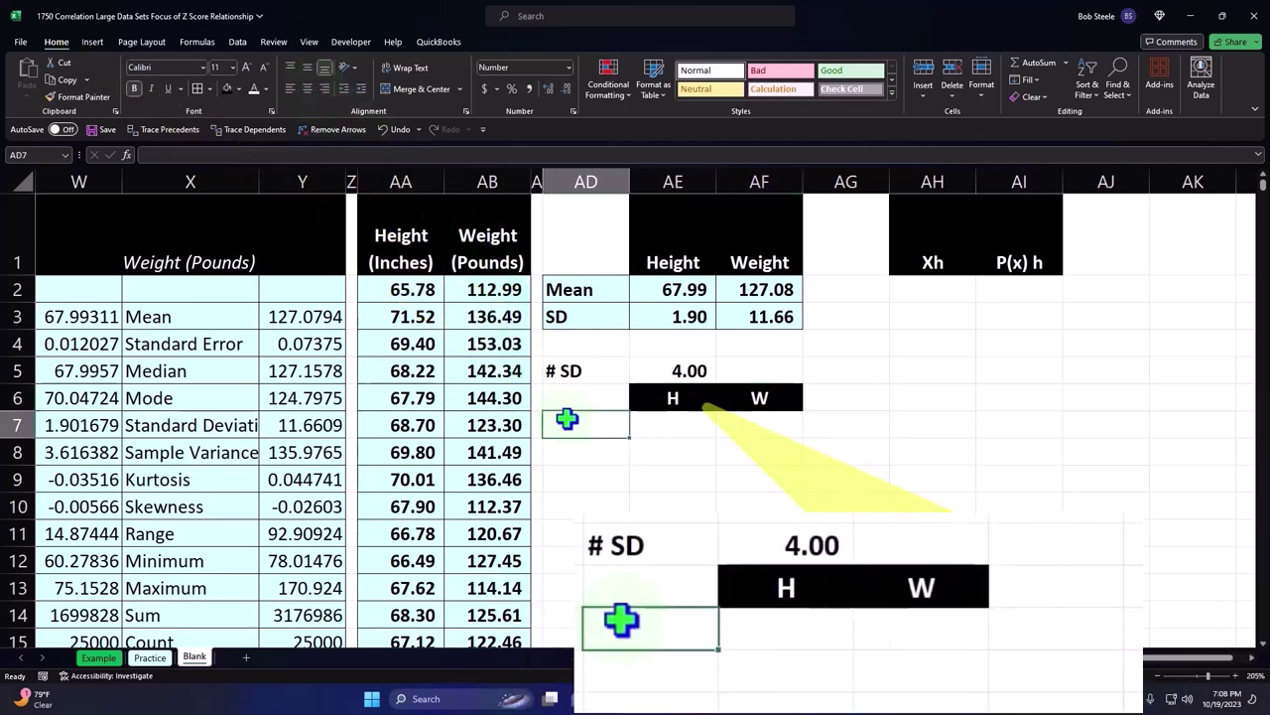
# Step: Enter Lower X and Upper X labels in AD7:AD8 and widen column AD
pyautogui.write('Lower X')
pyautogui.press('Return')
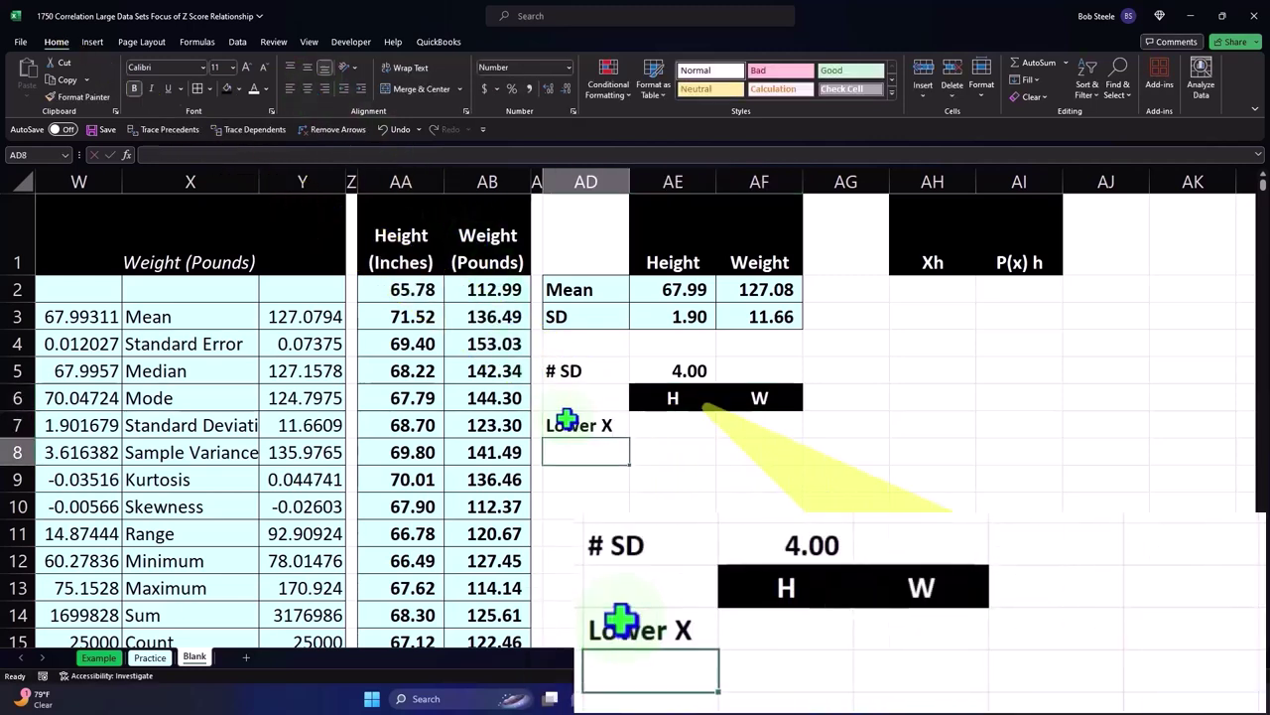
pyautogui.write('Upper X')
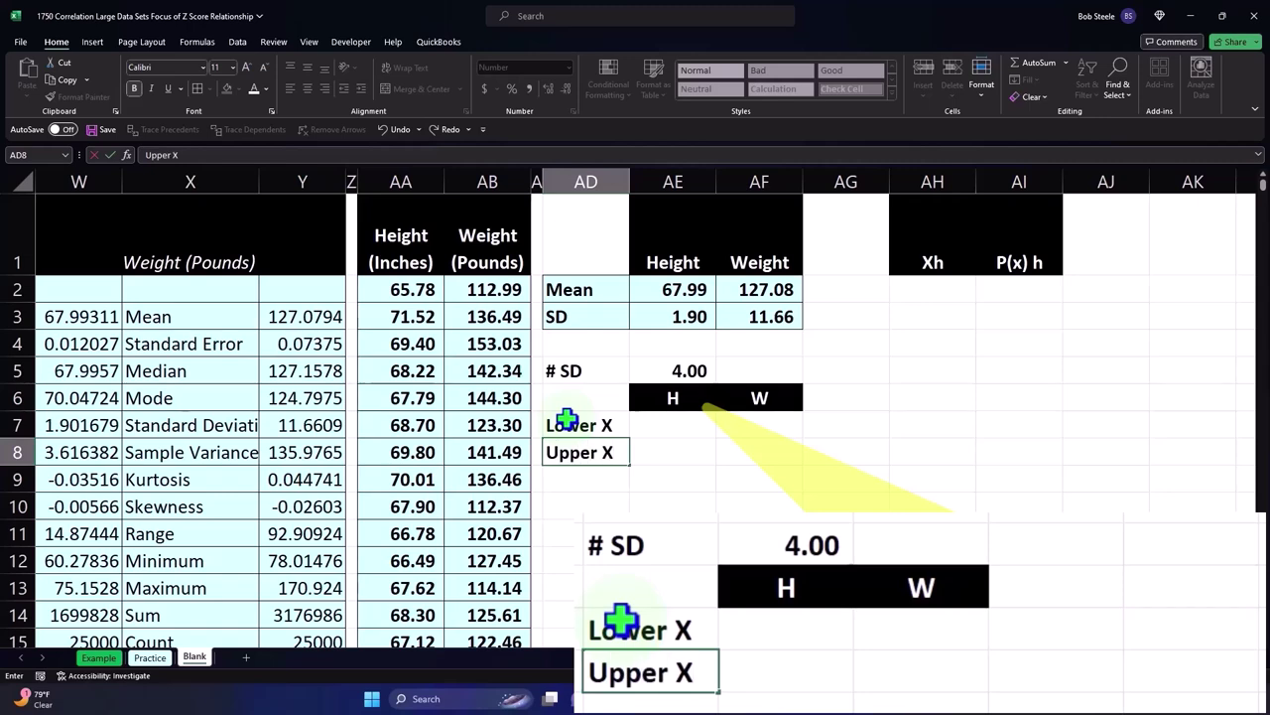
pyautogui.press('Tab')
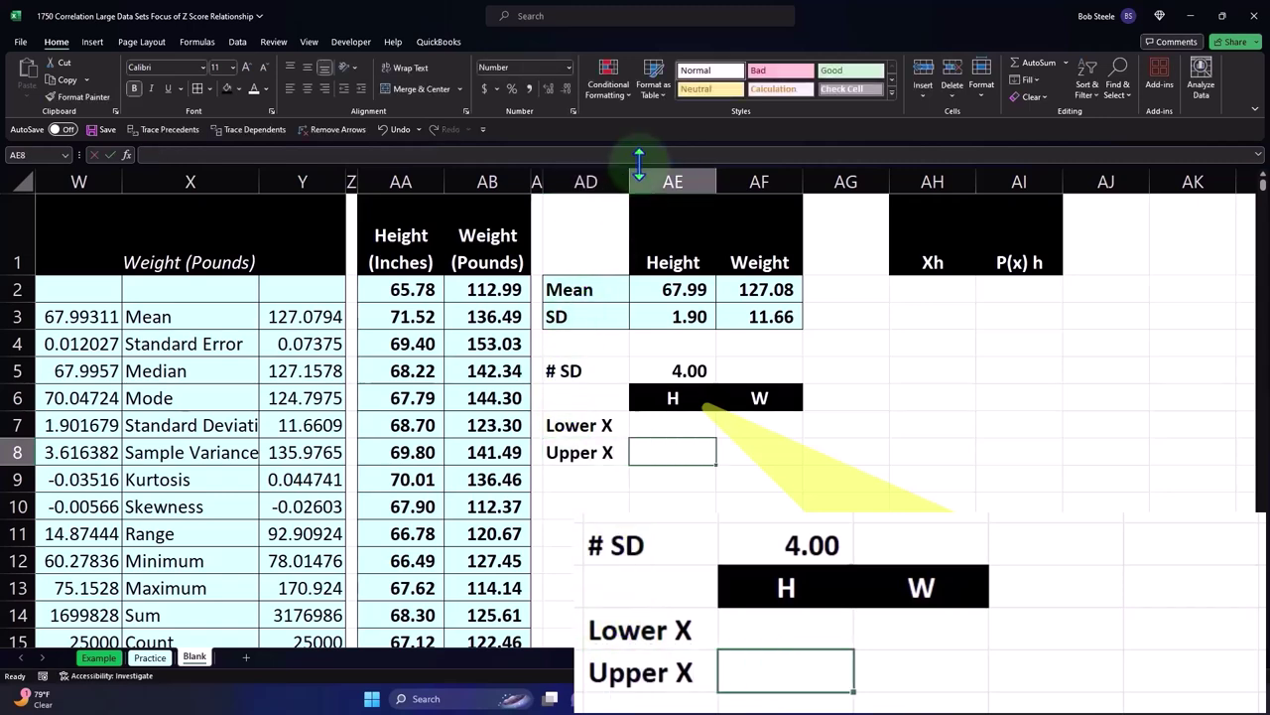
pyautogui.moveTo(633, 181); pyautogui.dragTo(643, 182)
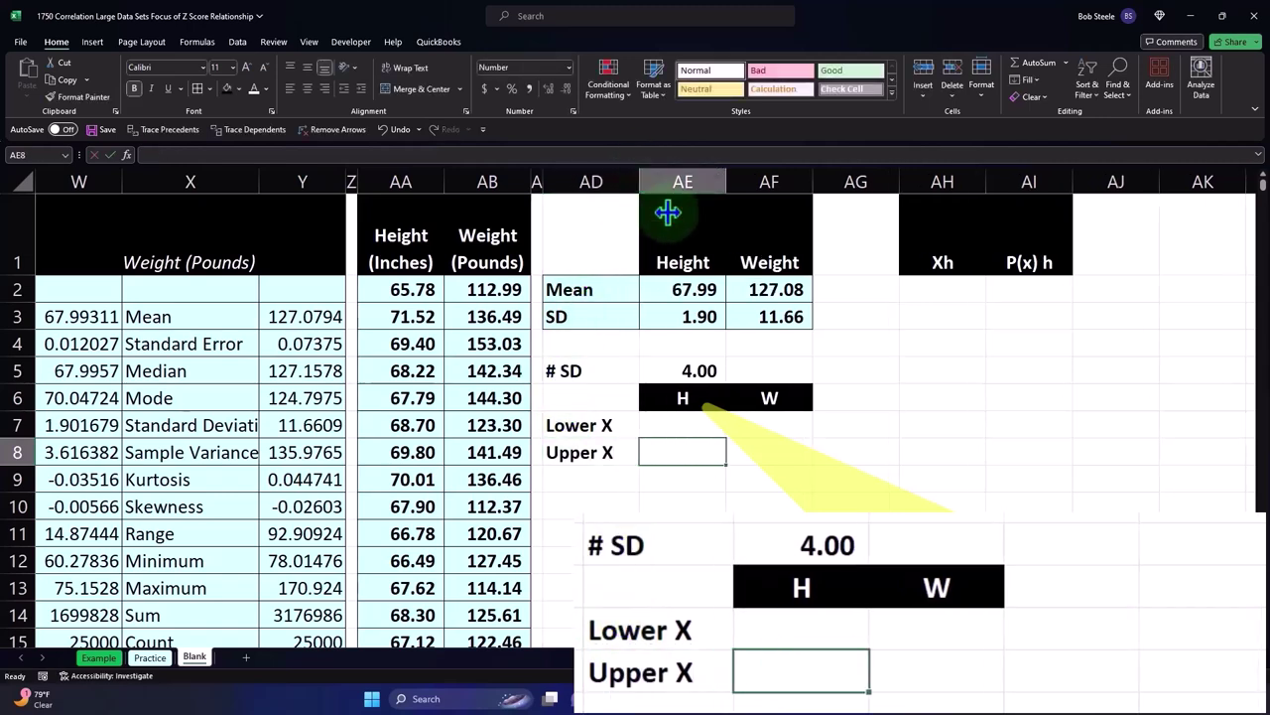
pyautogui.click(700, 425)
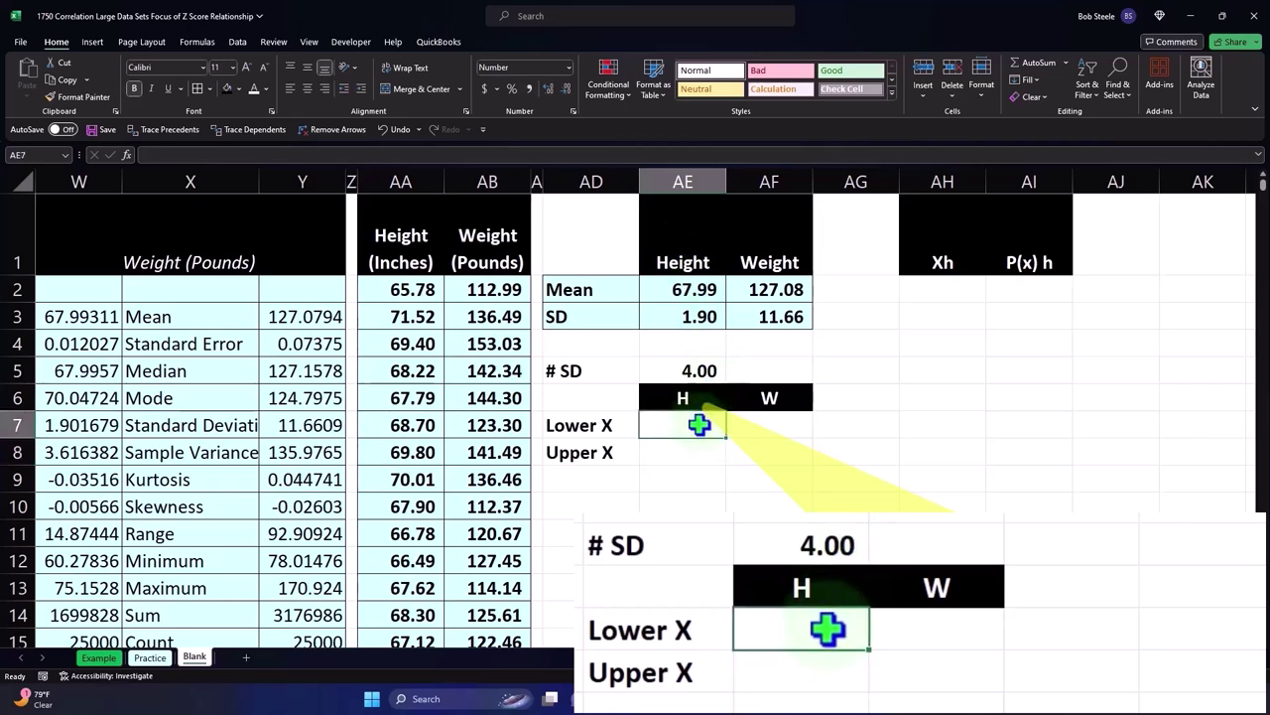
# Step: Rename the labels to Lower h and Upper w
pyautogui.click(615, 425)
pyautogui.doubleClick(616, 424)
pyautogui.press('BackSpace')
pyautogui.write('h')
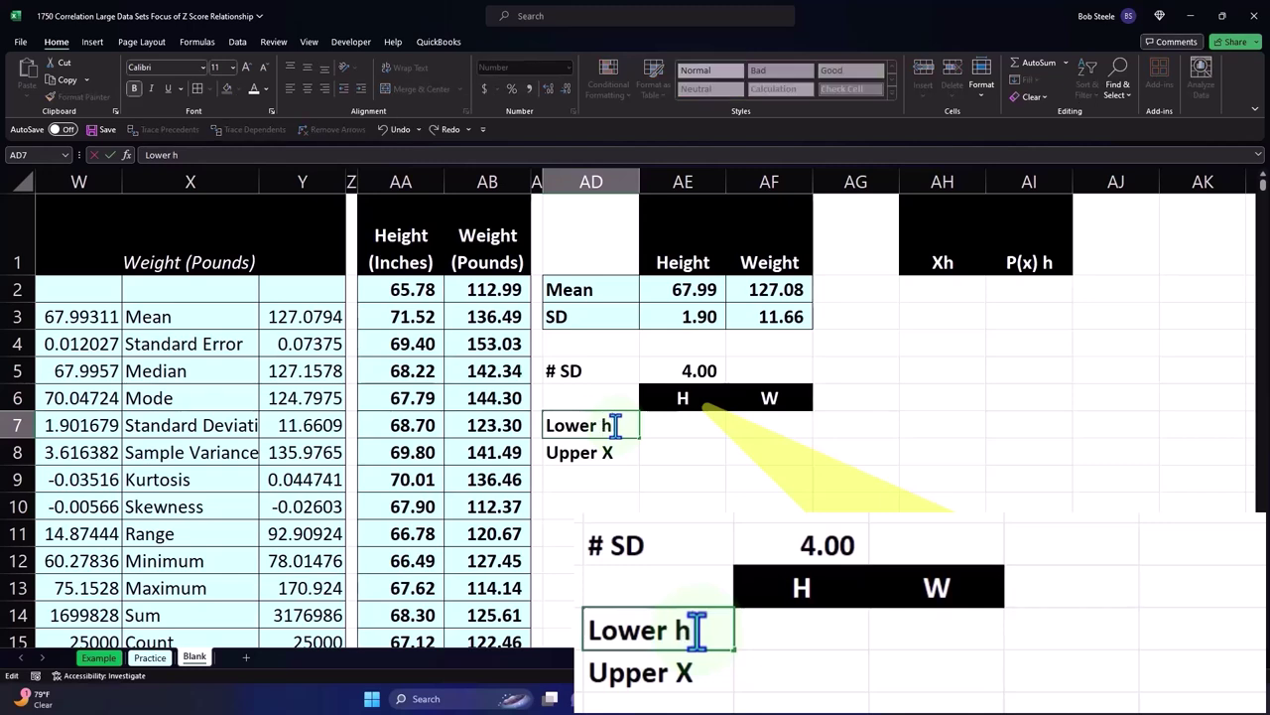
pyautogui.press('Return')
pyautogui.doubleClick(616, 452)
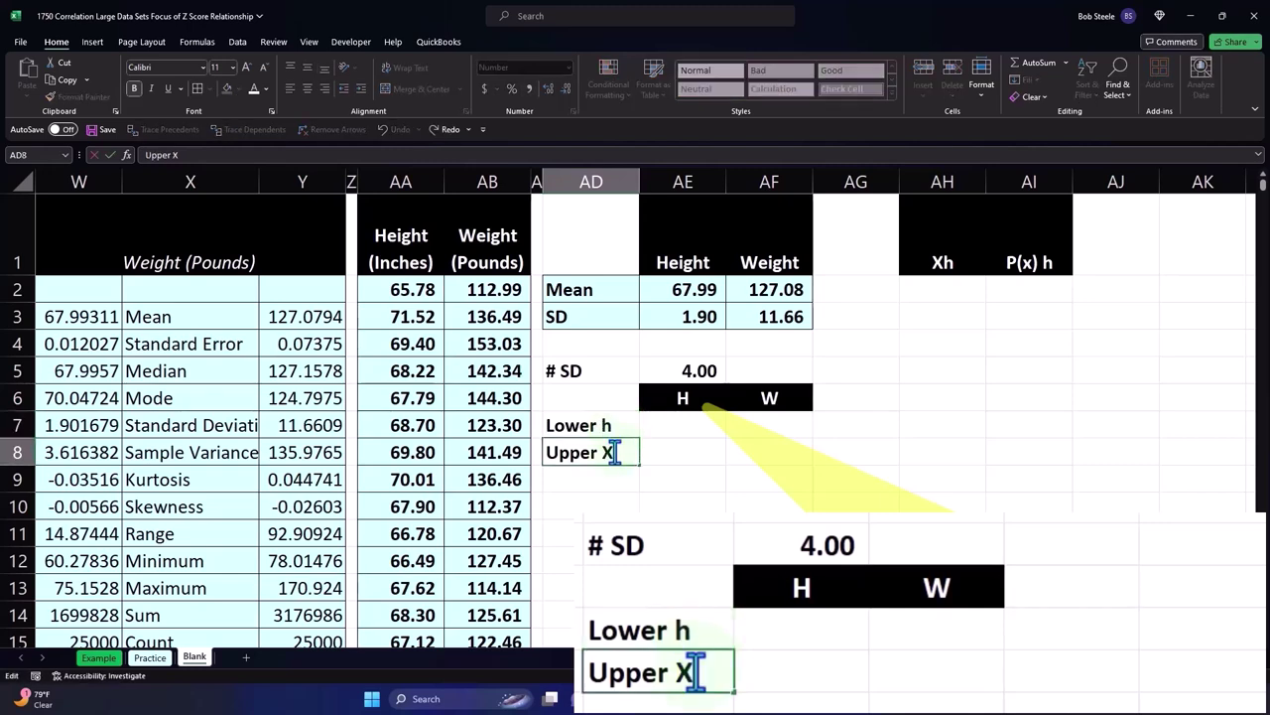
pyautogui.press('BackSpace')
pyautogui.write('w')
pyautogui.press('Return')
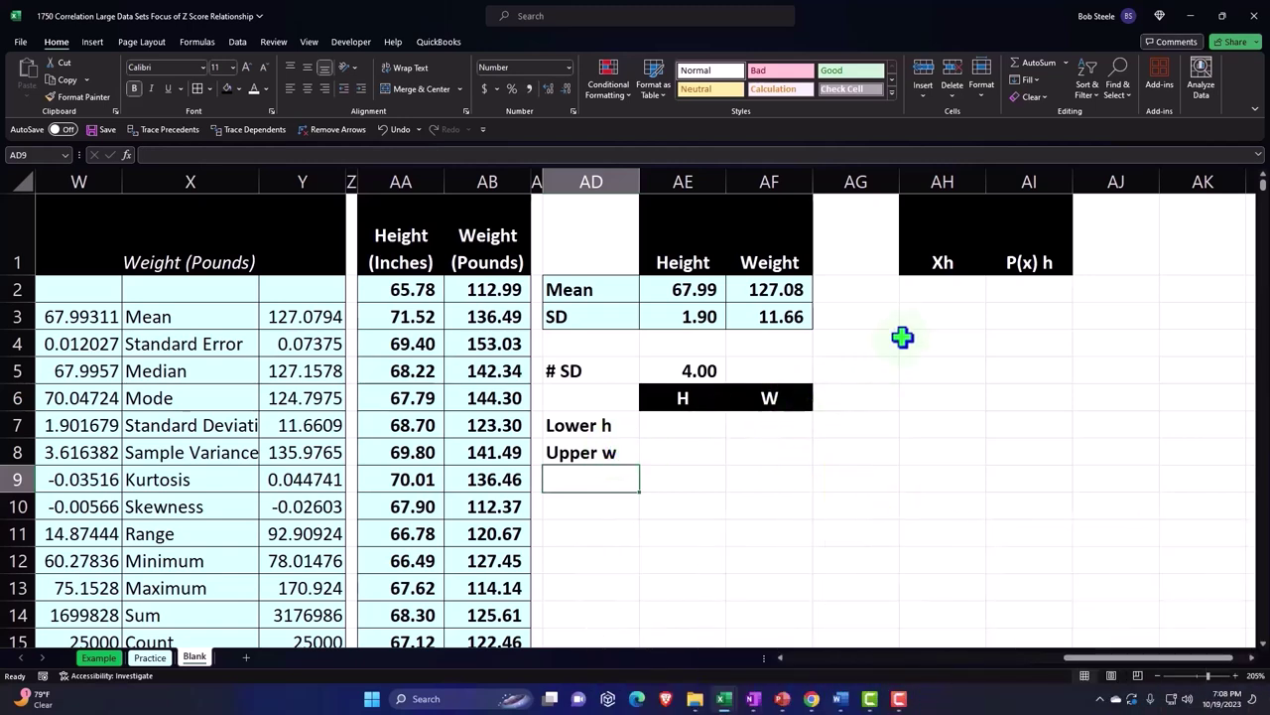
# Step: Retitle the AH1 and AI1 headers to h and P(h)
pyautogui.click(948, 262)
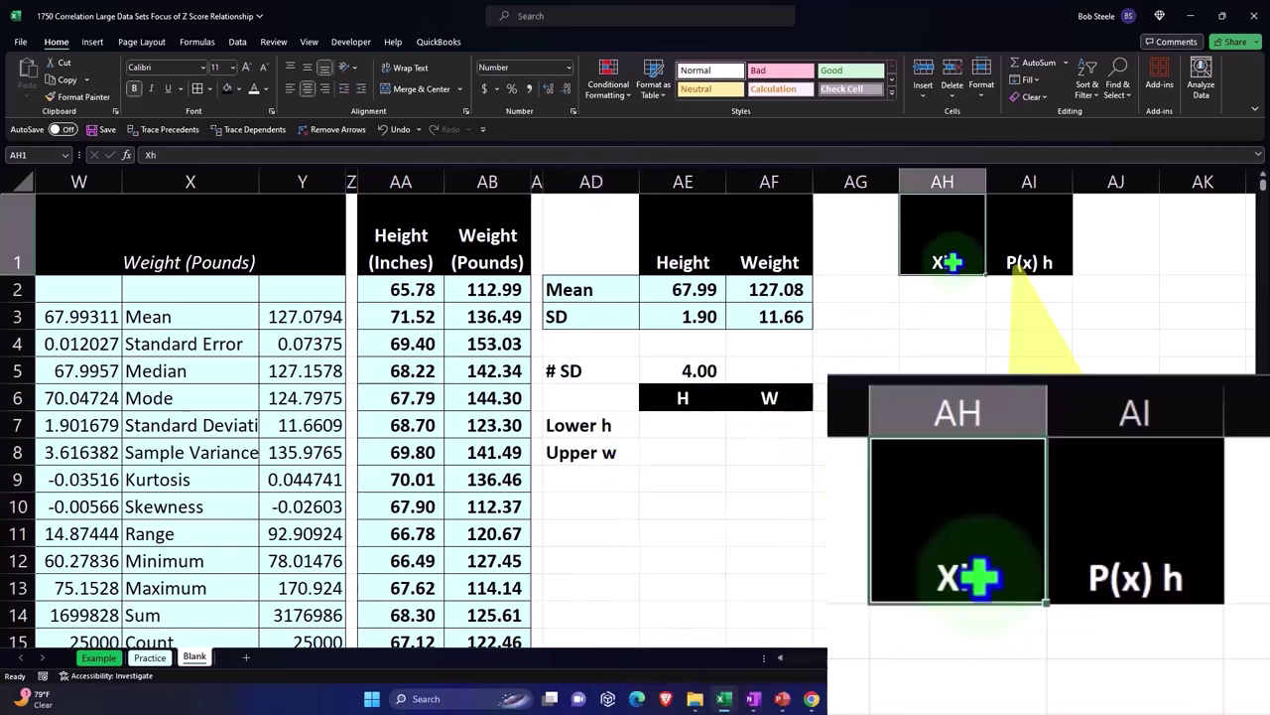
pyautogui.press('Return')
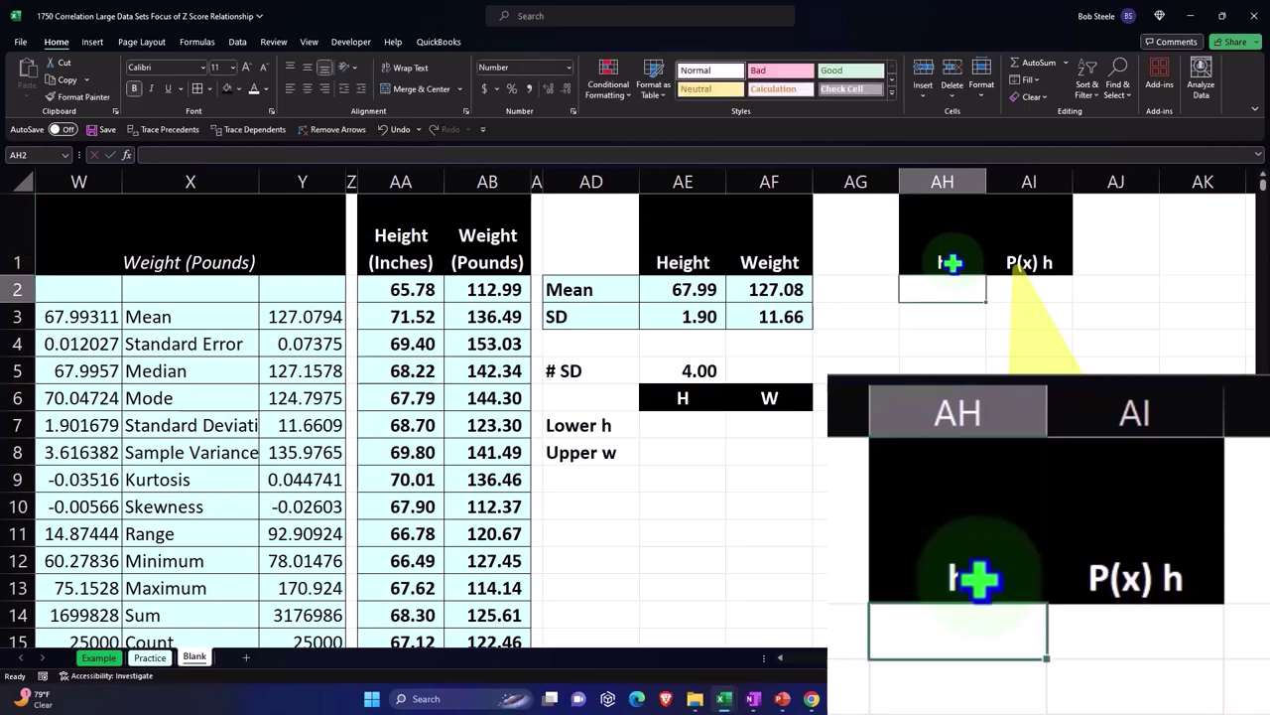
pyautogui.click(1042, 262)
pyautogui.press('F2')
pyautogui.press('BackSpace')
pyautogui.press('BackSpace')
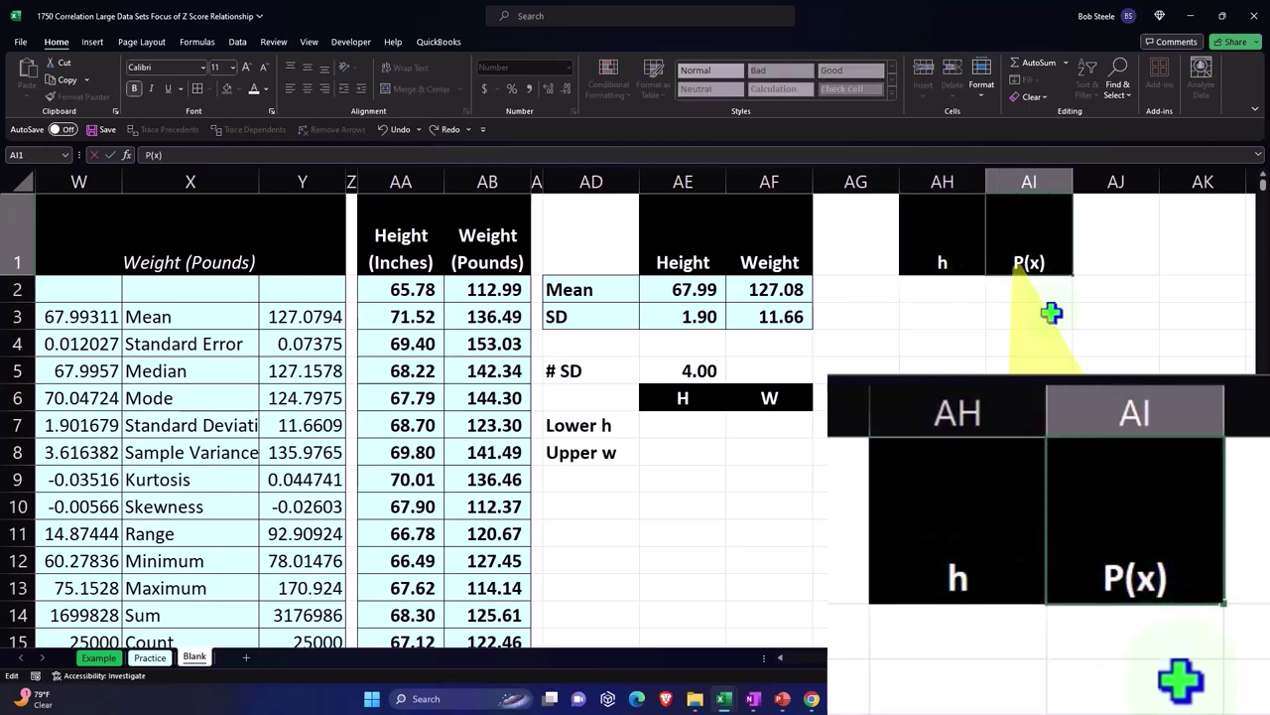
pyautogui.press('BackSpace')
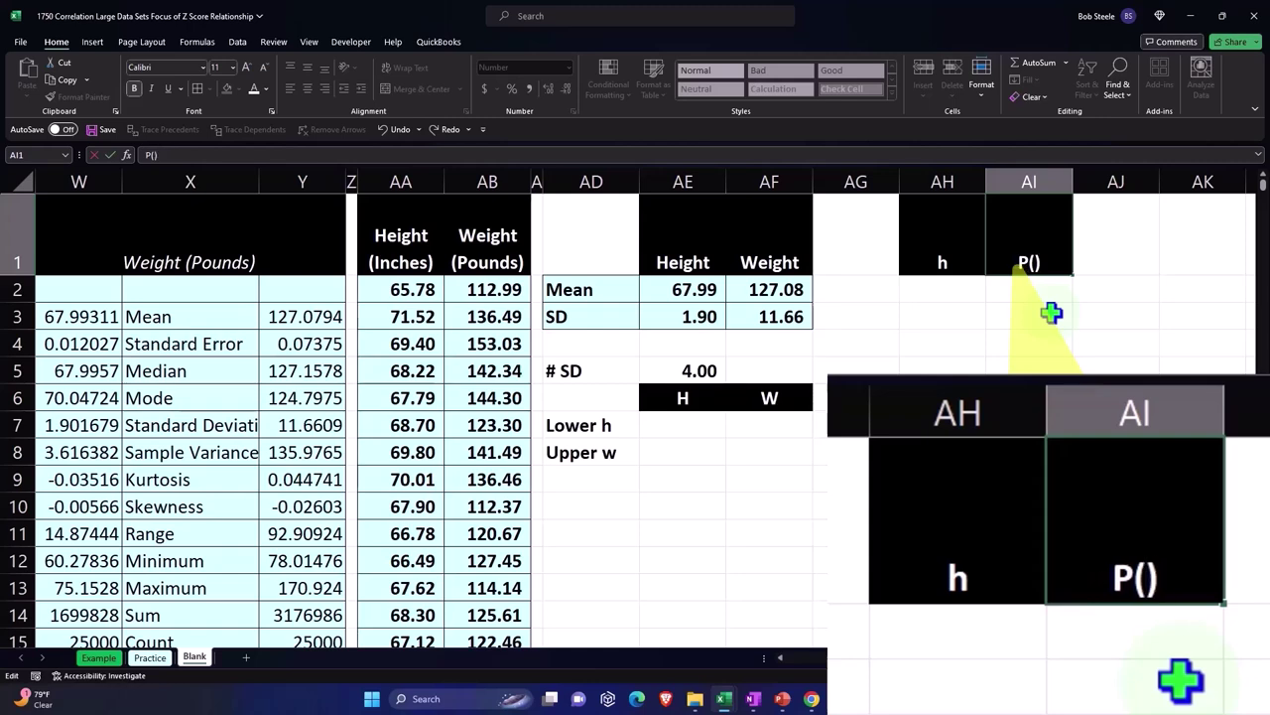
pyautogui.write('h')
pyautogui.press('Return')
pyautogui.press('Down')
pyautogui.press('Down')
pyautogui.press('Down')
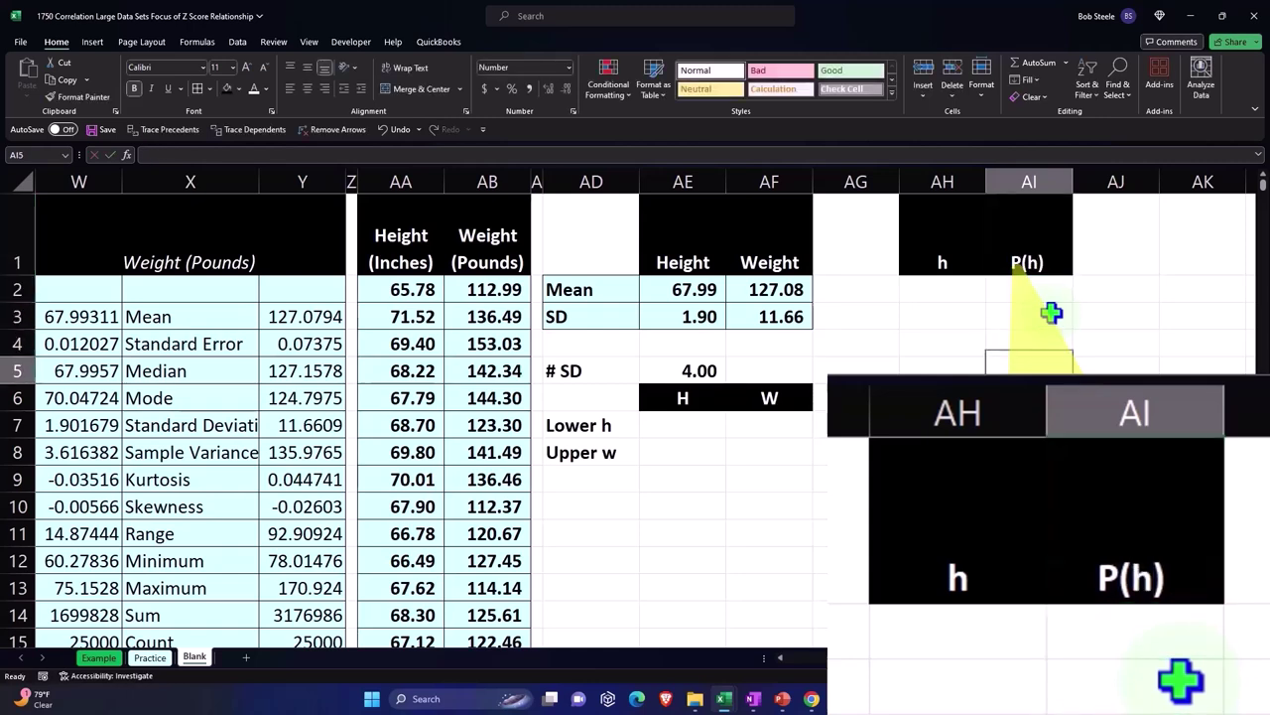
pyautogui.press('Down')
pyautogui.press('Down')
pyautogui.press('Left')
pyautogui.press('Left')
pyautogui.press('Left')
pyautogui.press('Left')
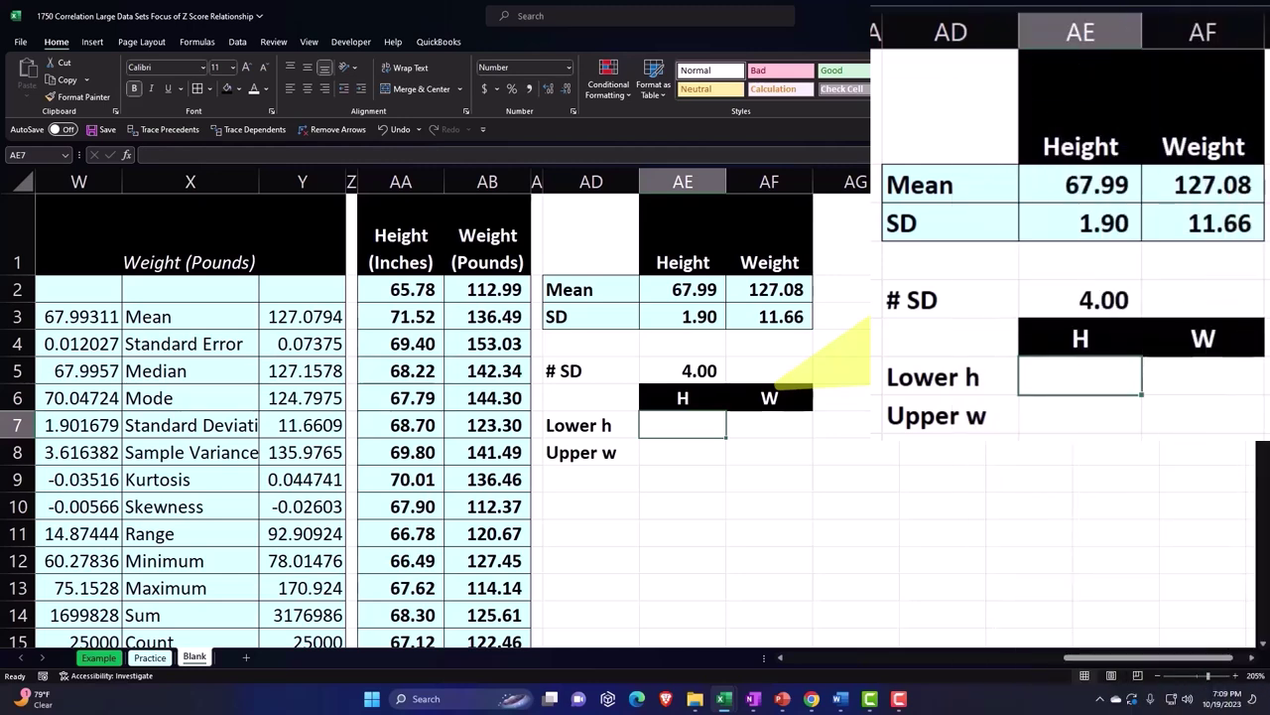
# Step: Enter the lower height bound =AE2-AE3*4 in AE7, giving 60.39
pyautogui.write('=')
pyautogui.press('Up')
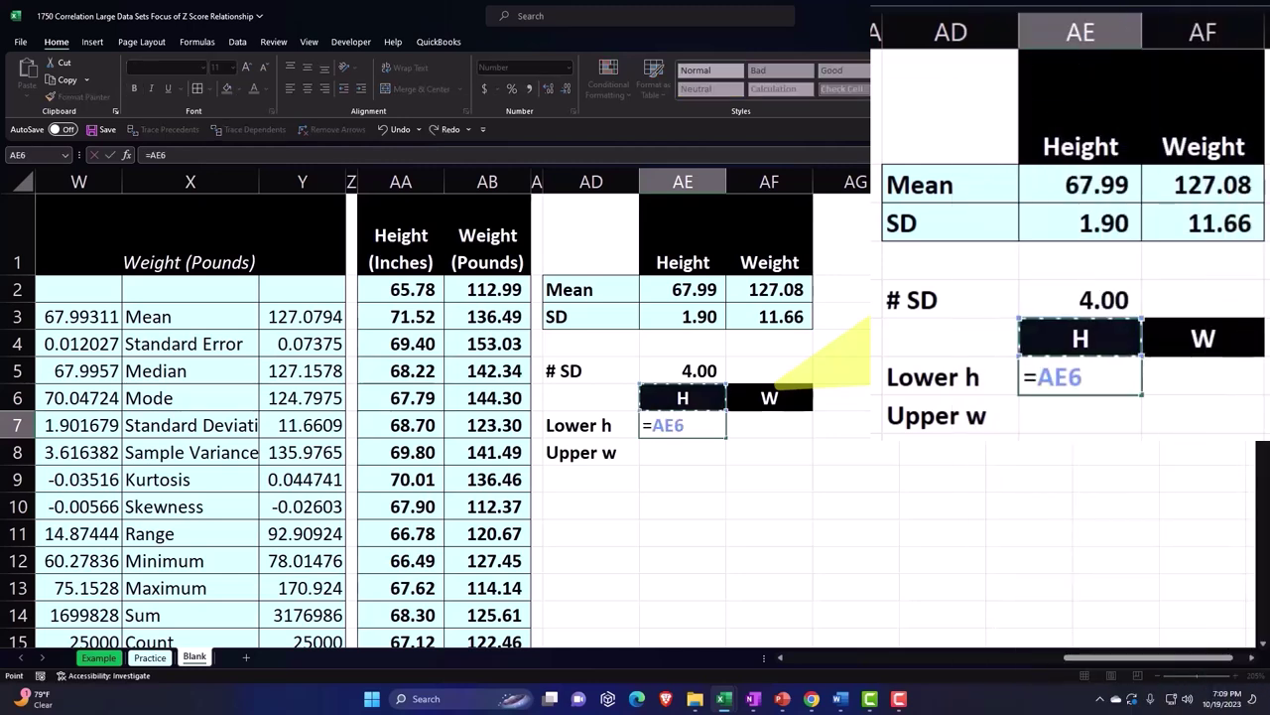
pyautogui.press('Up')
pyautogui.press('Up')
pyautogui.press('Up')
pyautogui.press('Up')
pyautogui.write('-')
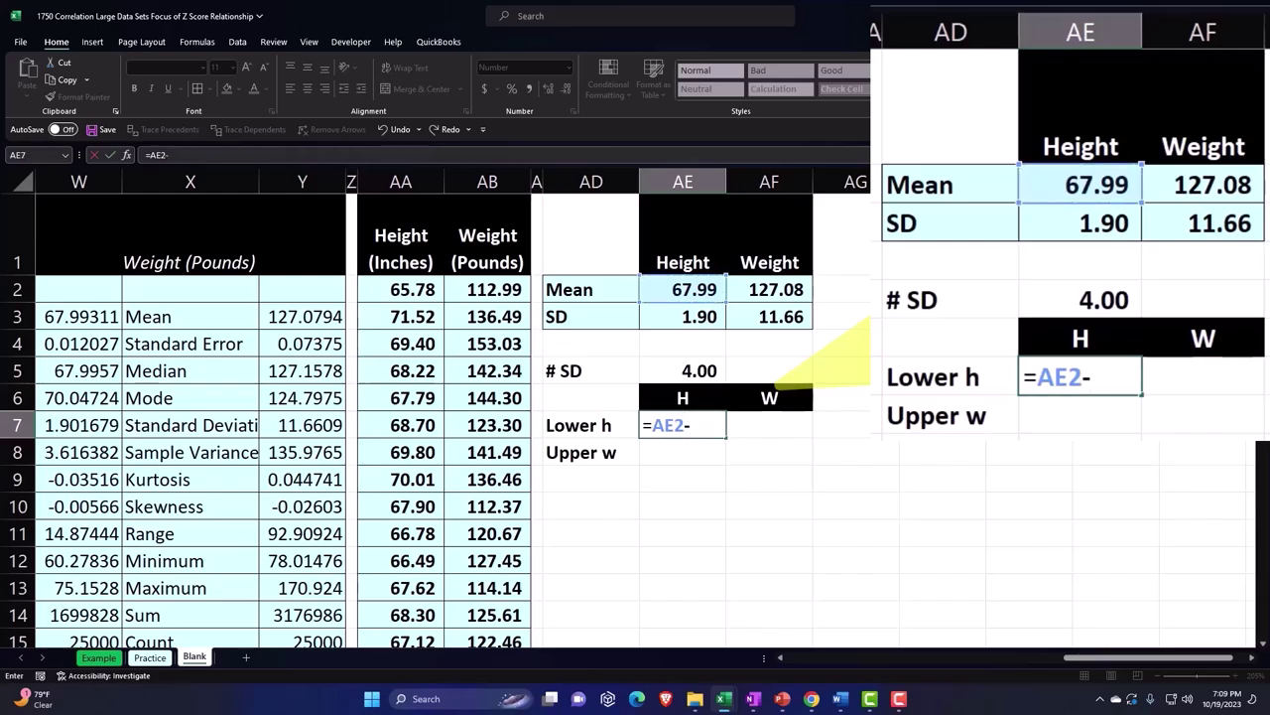
pyautogui.press('Up')
pyautogui.press('Up')
pyautogui.press('Up')
pyautogui.press('Up')
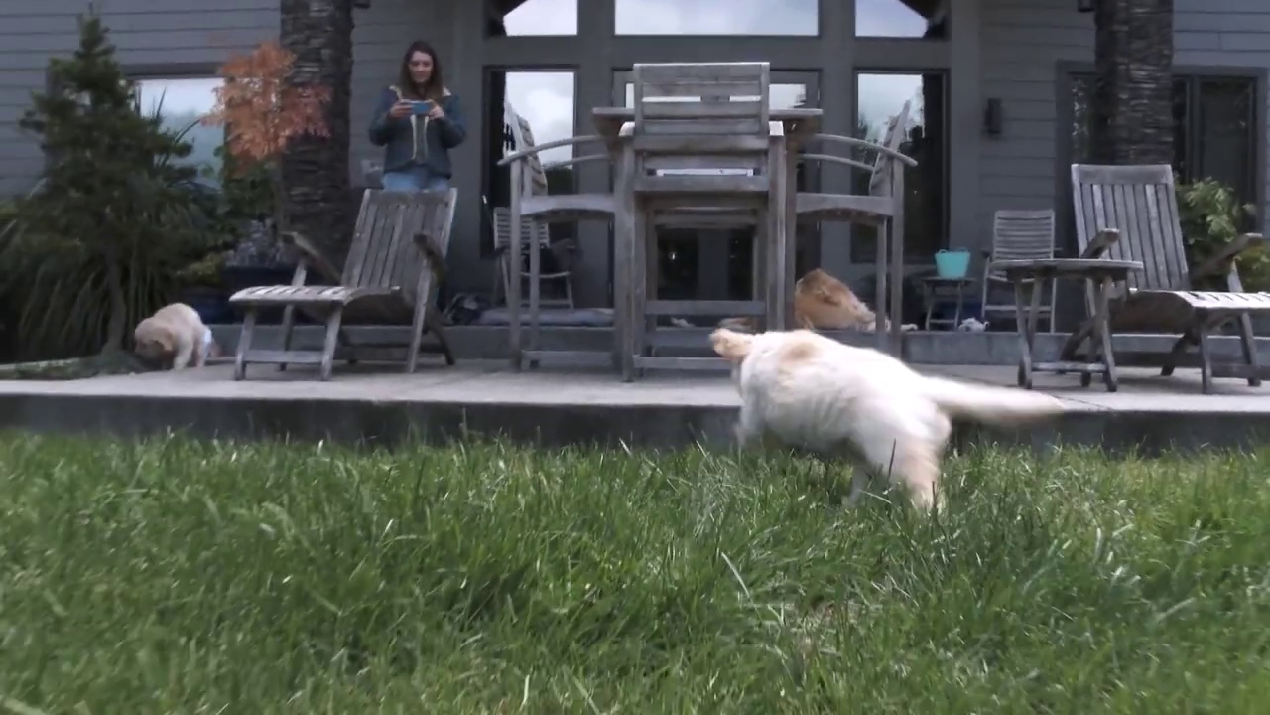
pyautogui.write('*4')
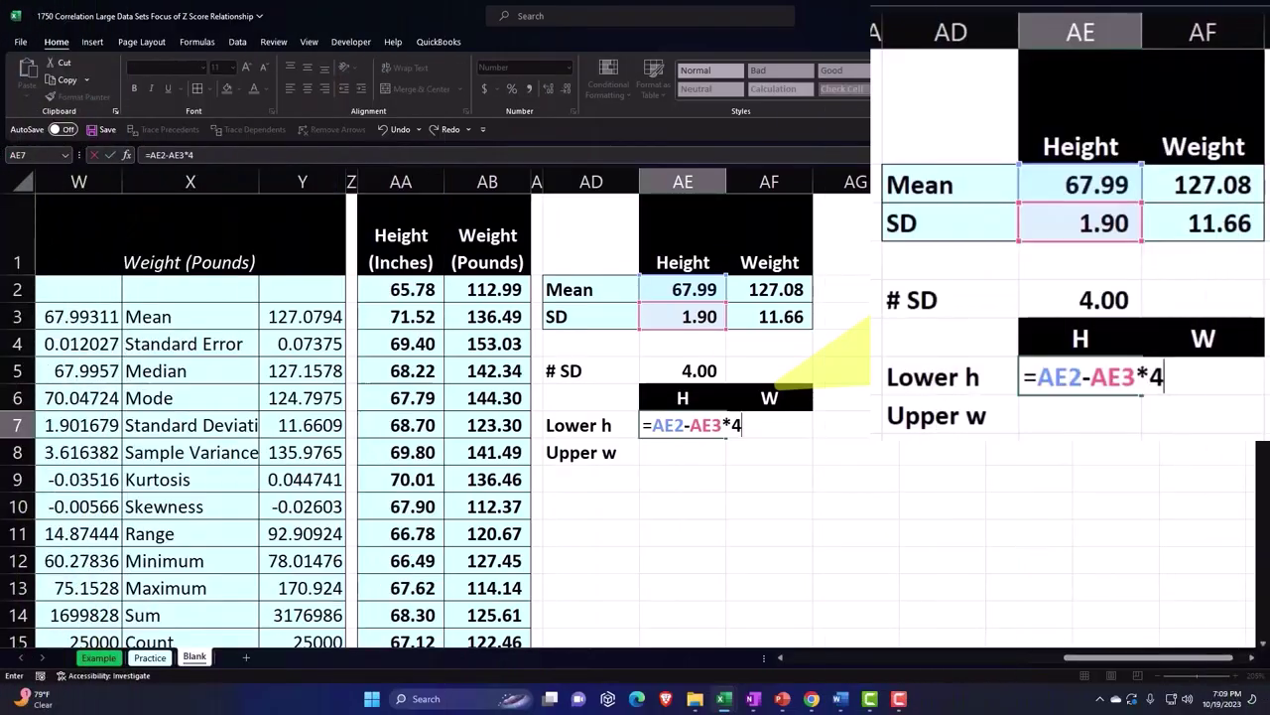
pyautogui.press('Return')
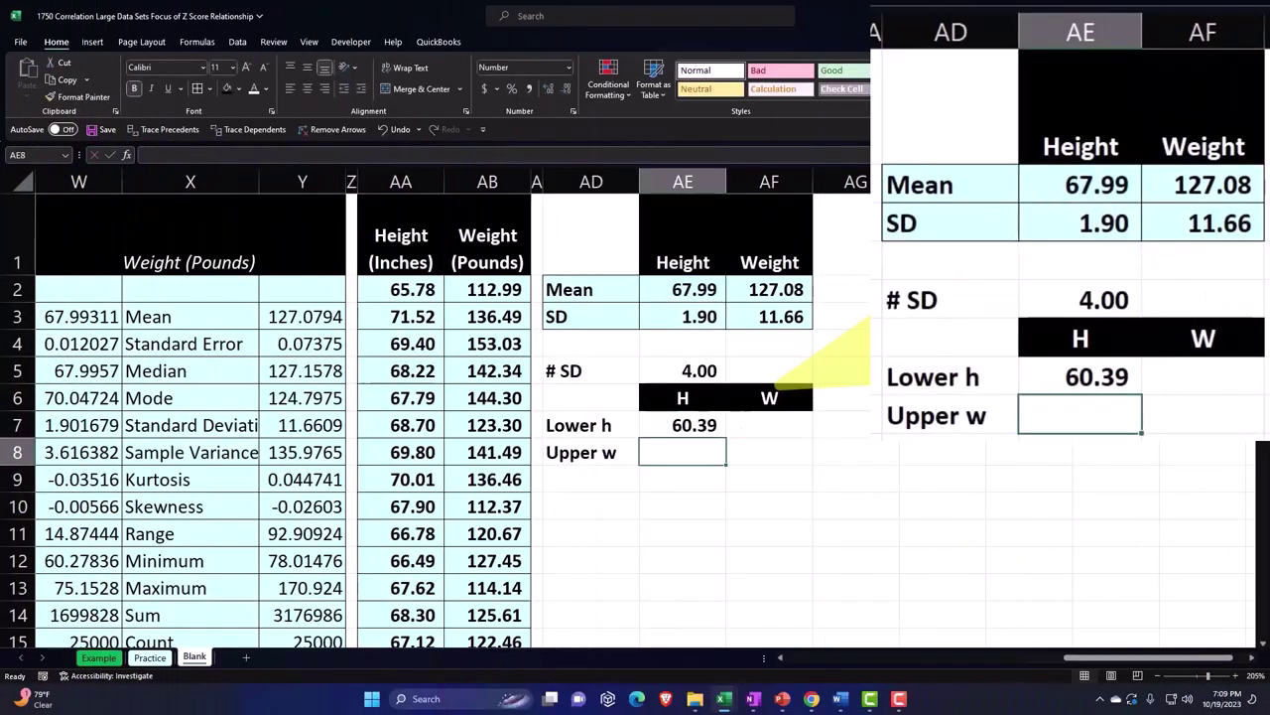
# Step: Enter the upper height bound =AE2+AE3*4 in AE8, giving 75.60
pyautogui.write('=')
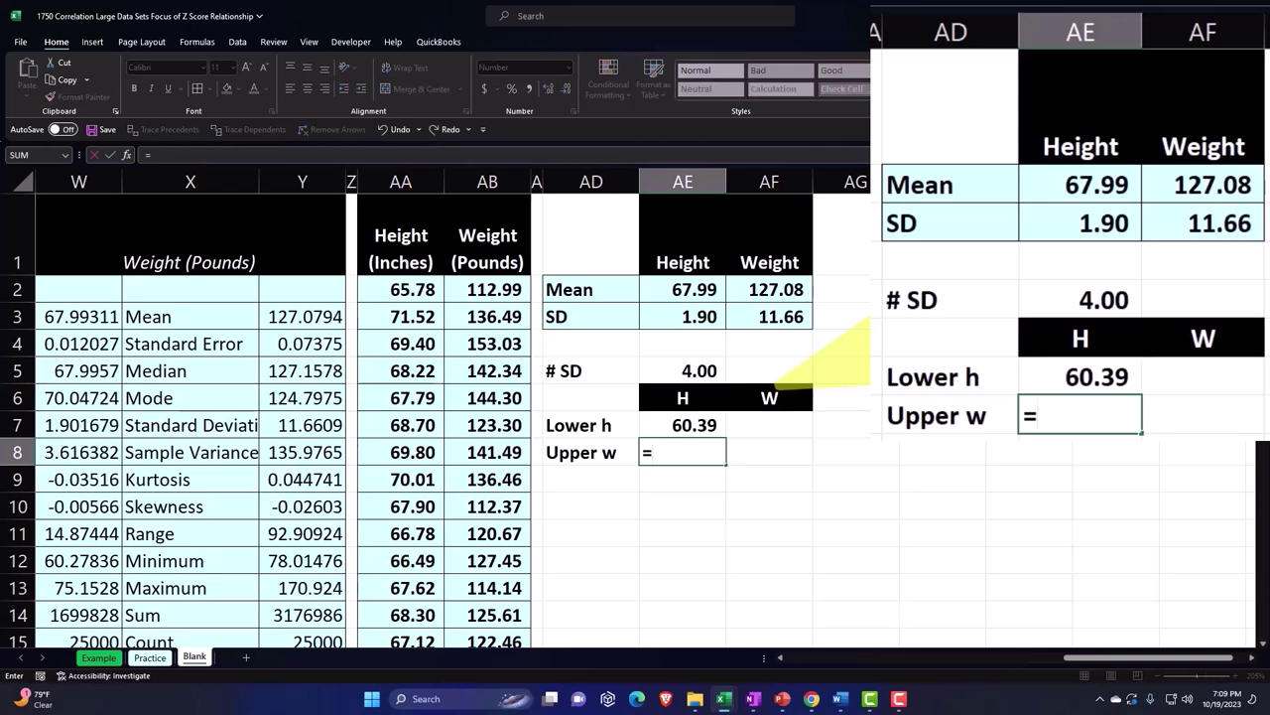
pyautogui.press('Up')
pyautogui.press('Up')
pyautogui.press('Up')
pyautogui.press('Up')
pyautogui.press('Up')
pyautogui.press('Up')
pyautogui.write('*')
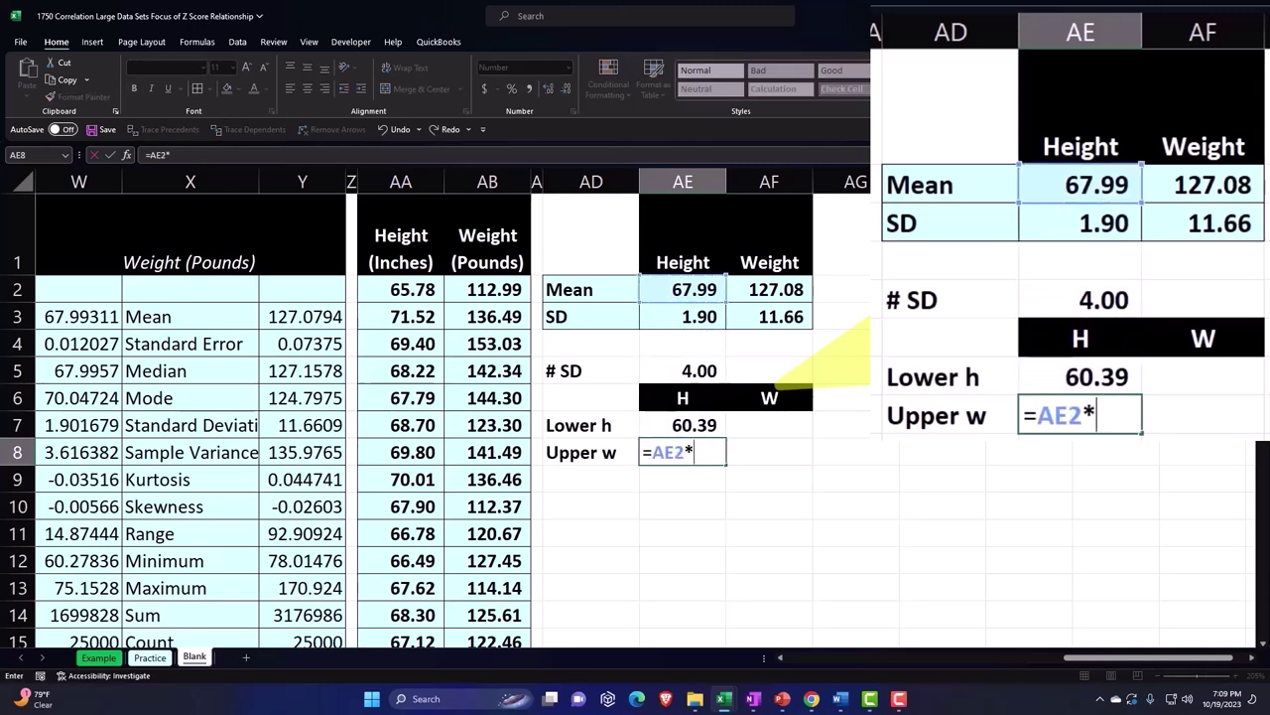
pyautogui.press('Up')
pyautogui.press('Up')
pyautogui.press('Up')
pyautogui.press('Up')
pyautogui.press('Up')
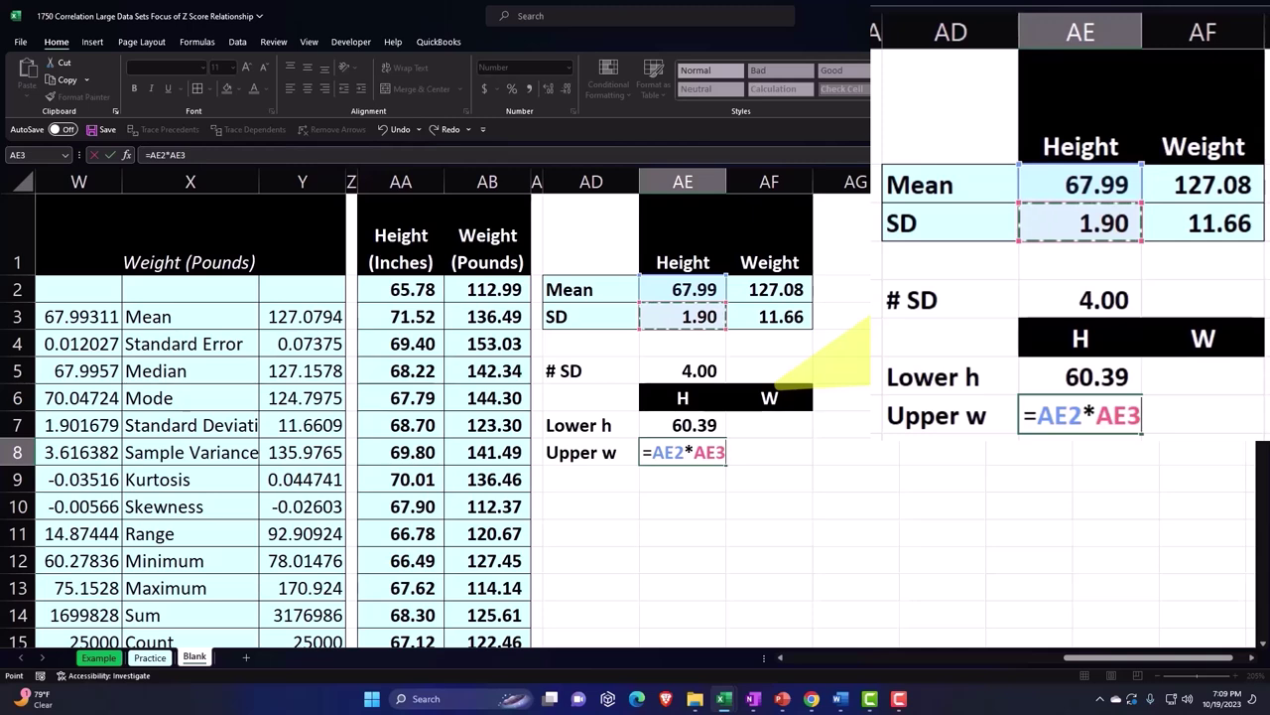
pyautogui.press('BackSpace')
pyautogui.press('BackSpace')
pyautogui.press('BackSpace')
pyautogui.write('+')
pyautogui.press('Up')
pyautogui.press('Up')
pyautogui.press('Up')
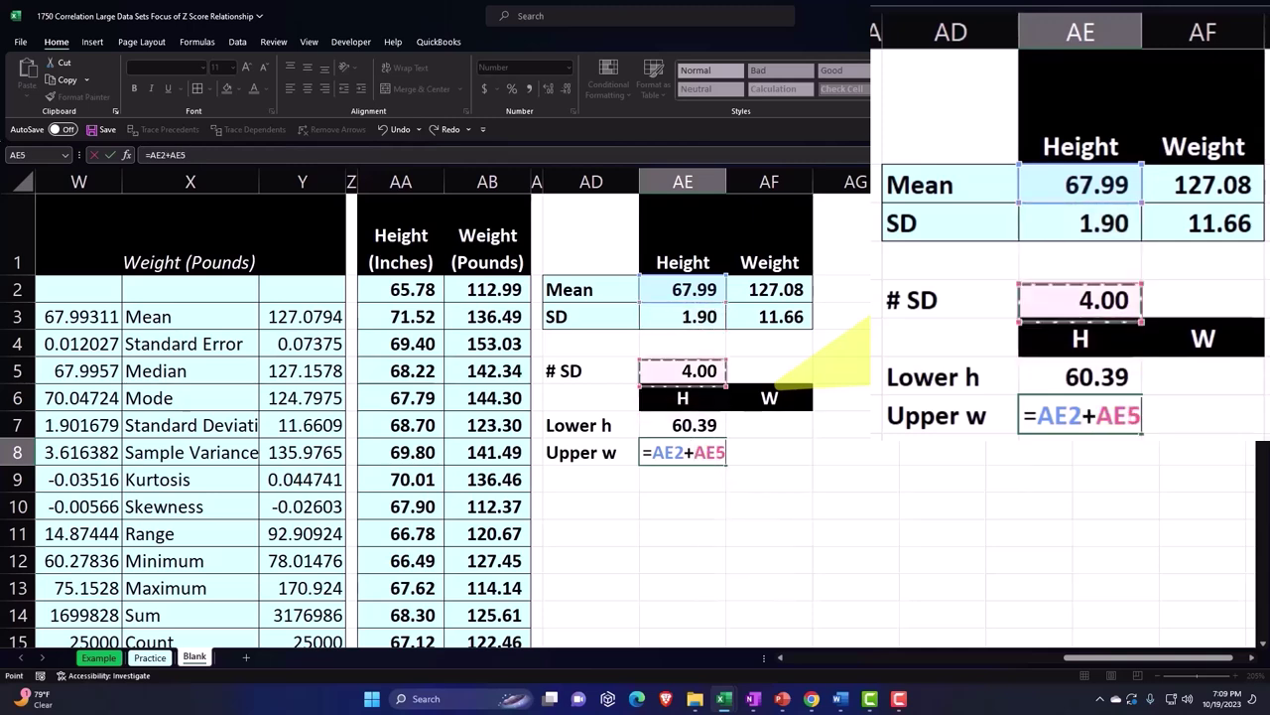
pyautogui.press('Up')
pyautogui.press('Up')
pyautogui.write('*4')
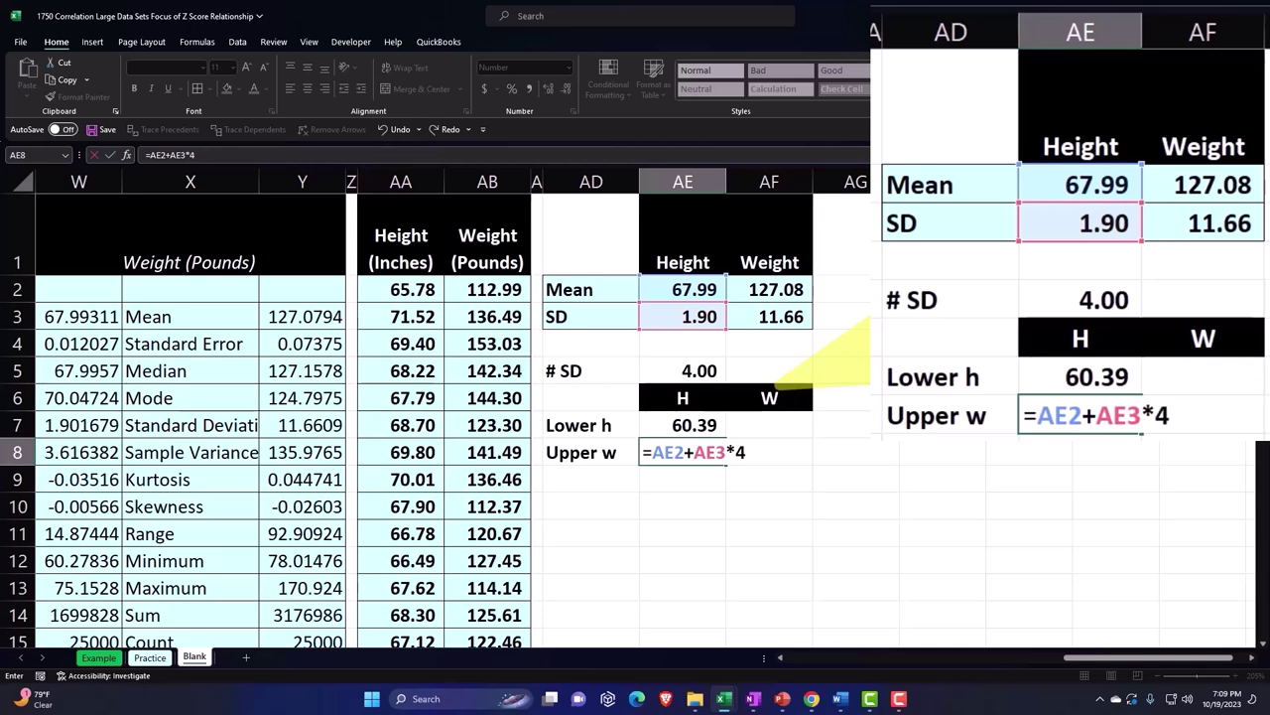
pyautogui.press('Return')
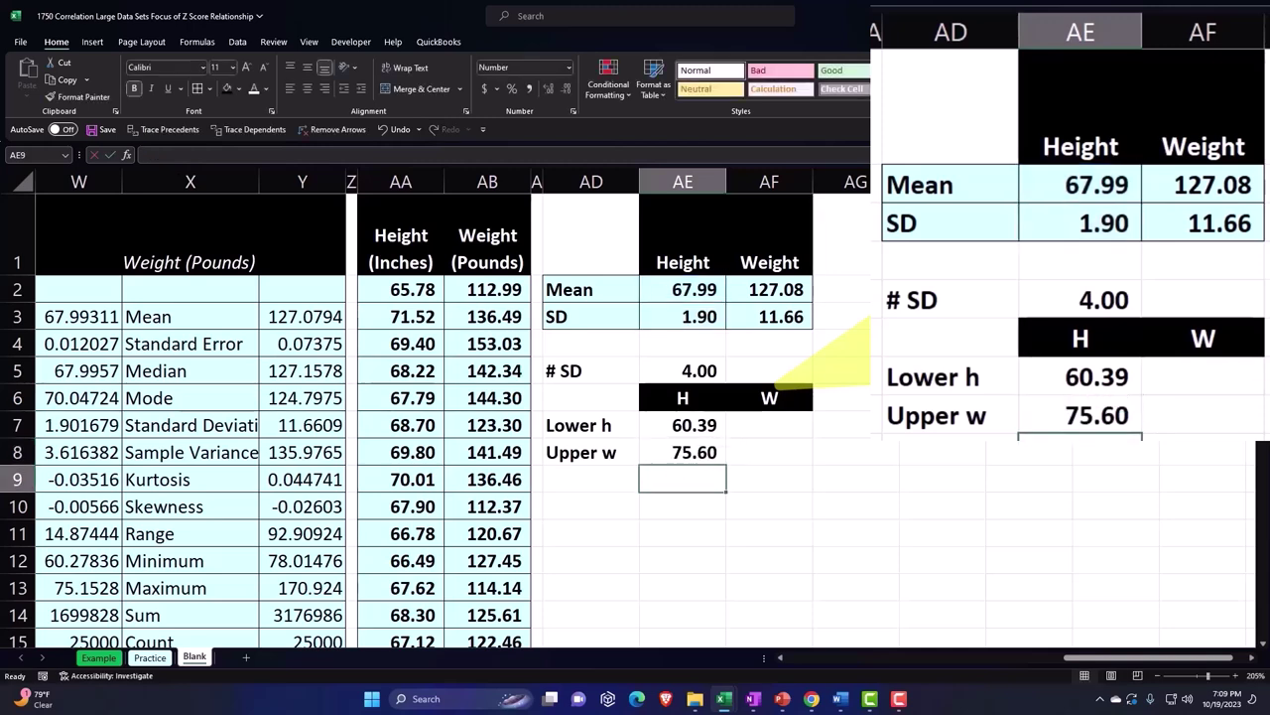
pyautogui.click(772, 424)
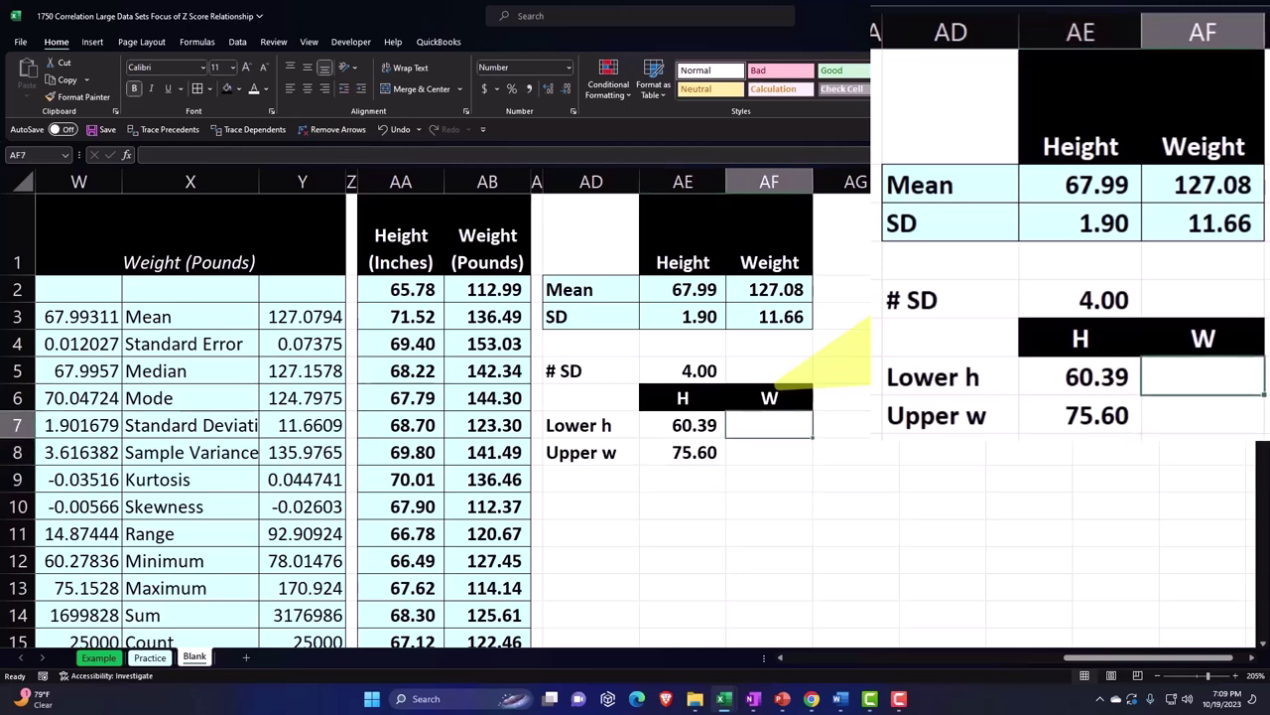
# Step: Enter =AF2+AF3*4 in AF8 so the upper weight bound reads 173.72
pyautogui.write('=')
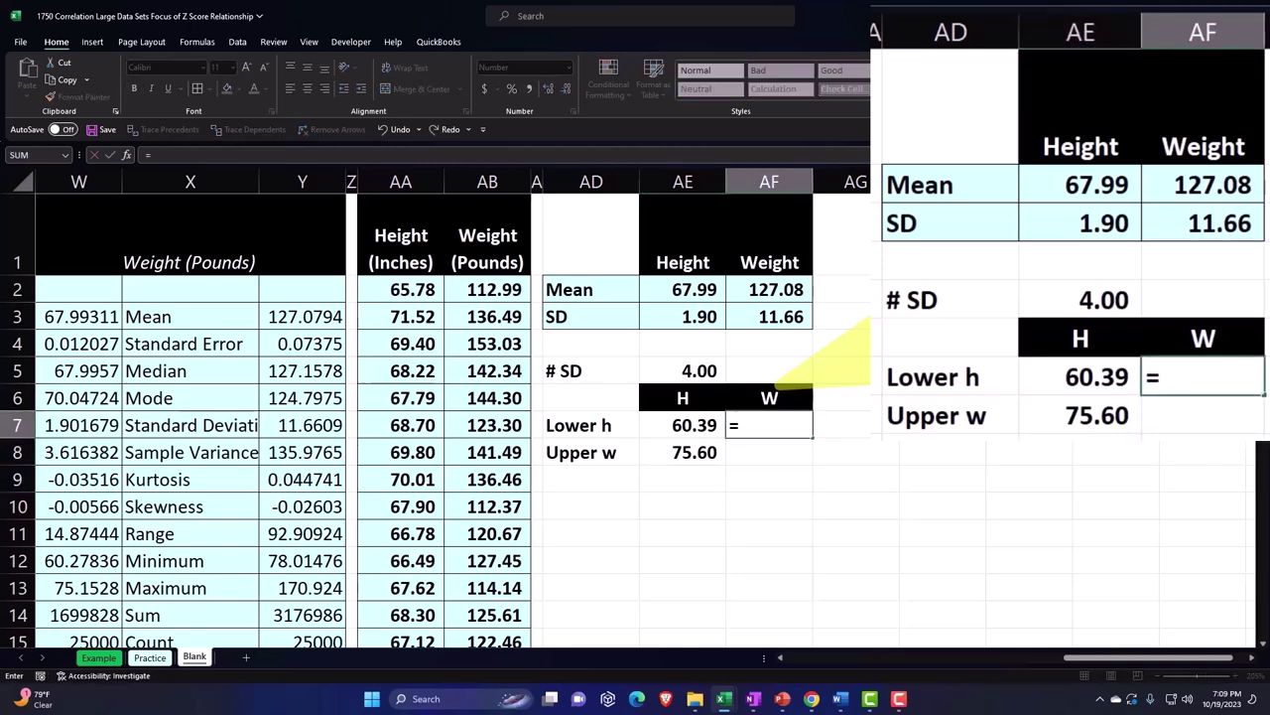
pyautogui.press('Up')
pyautogui.press('Up')
pyautogui.press('Up')
pyautogui.press('Up')
pyautogui.press('Up')
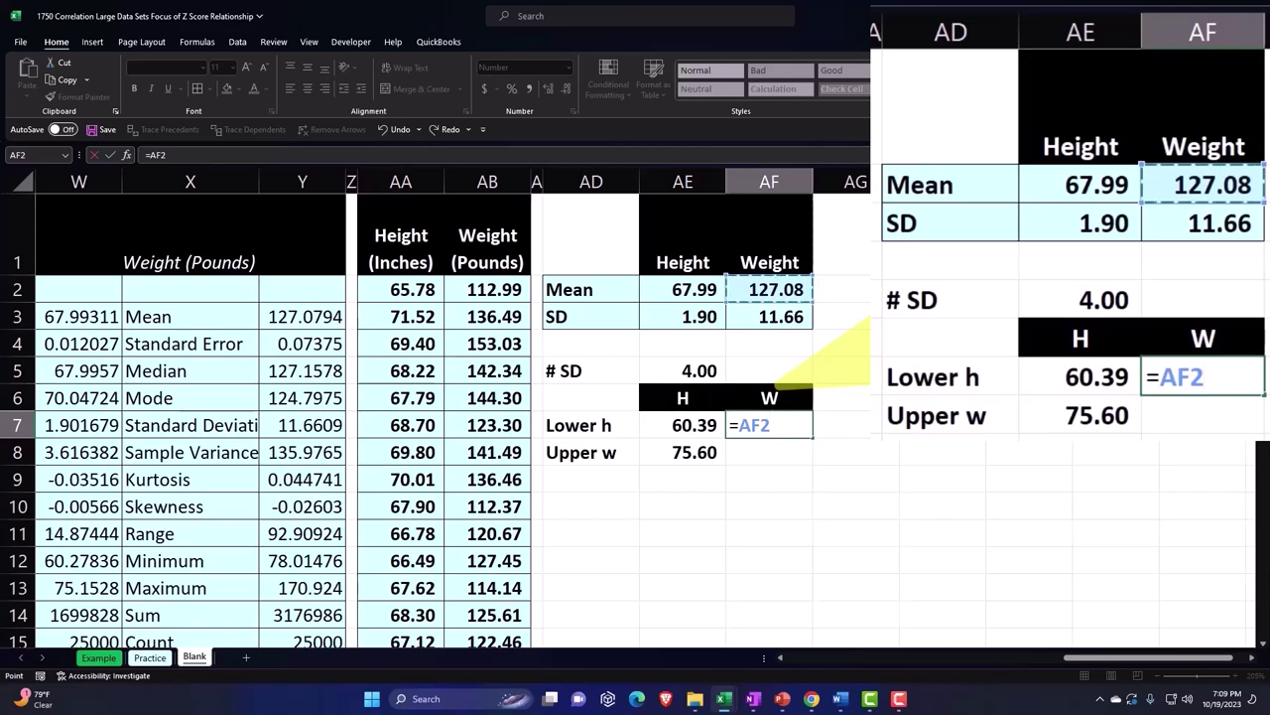
pyautogui.write('-')
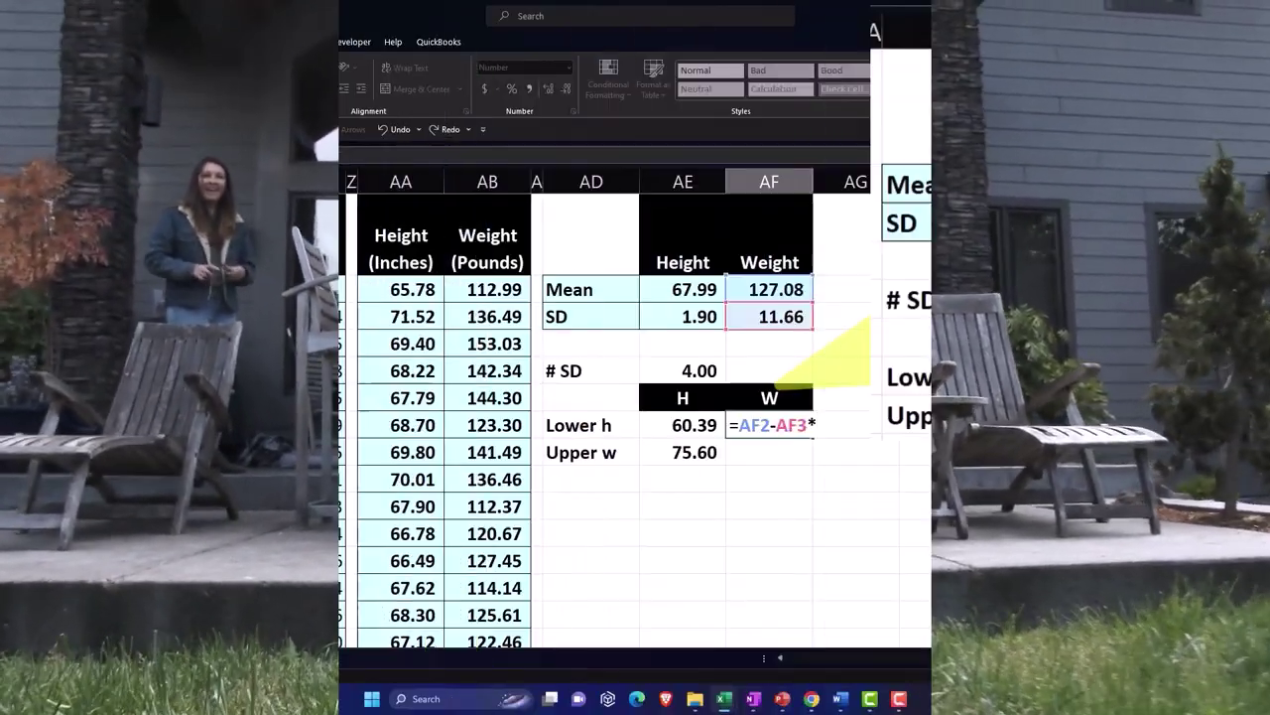
pyautogui.write('=')
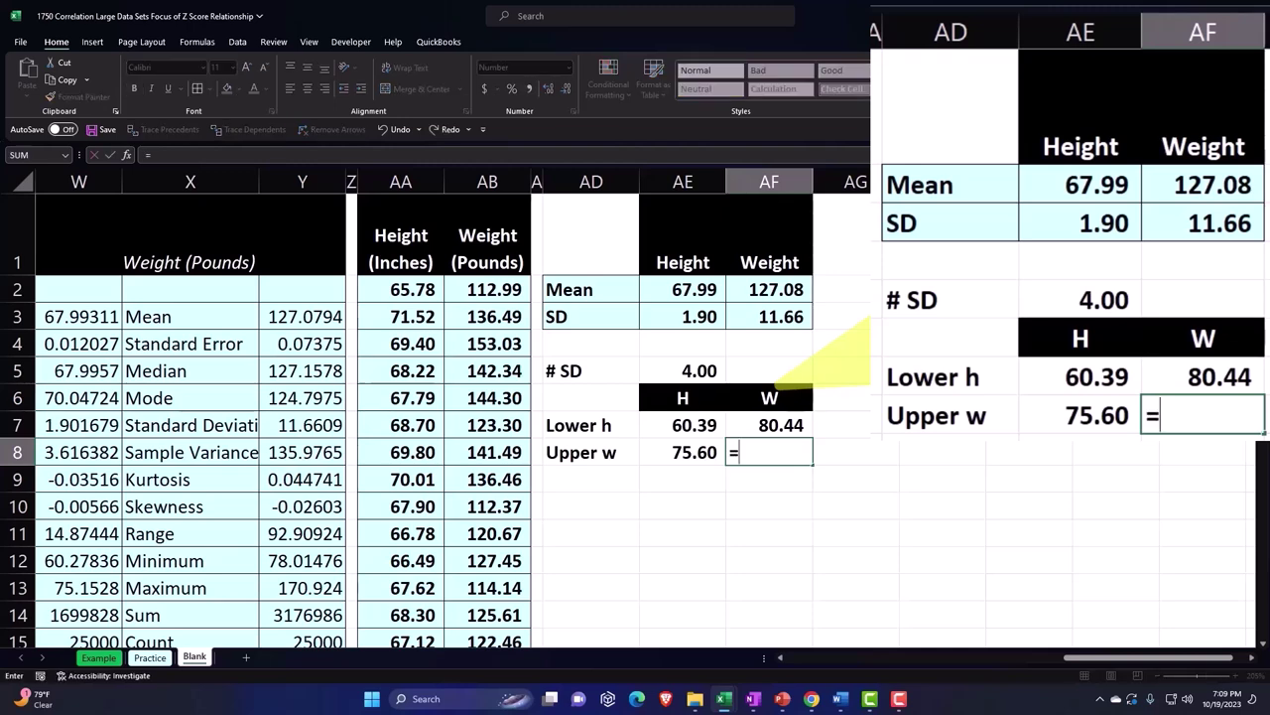
pyautogui.press('Up')
pyautogui.press('Up')
pyautogui.press('Up')
pyautogui.press('Up')
pyautogui.press('Up')
pyautogui.press('Up')
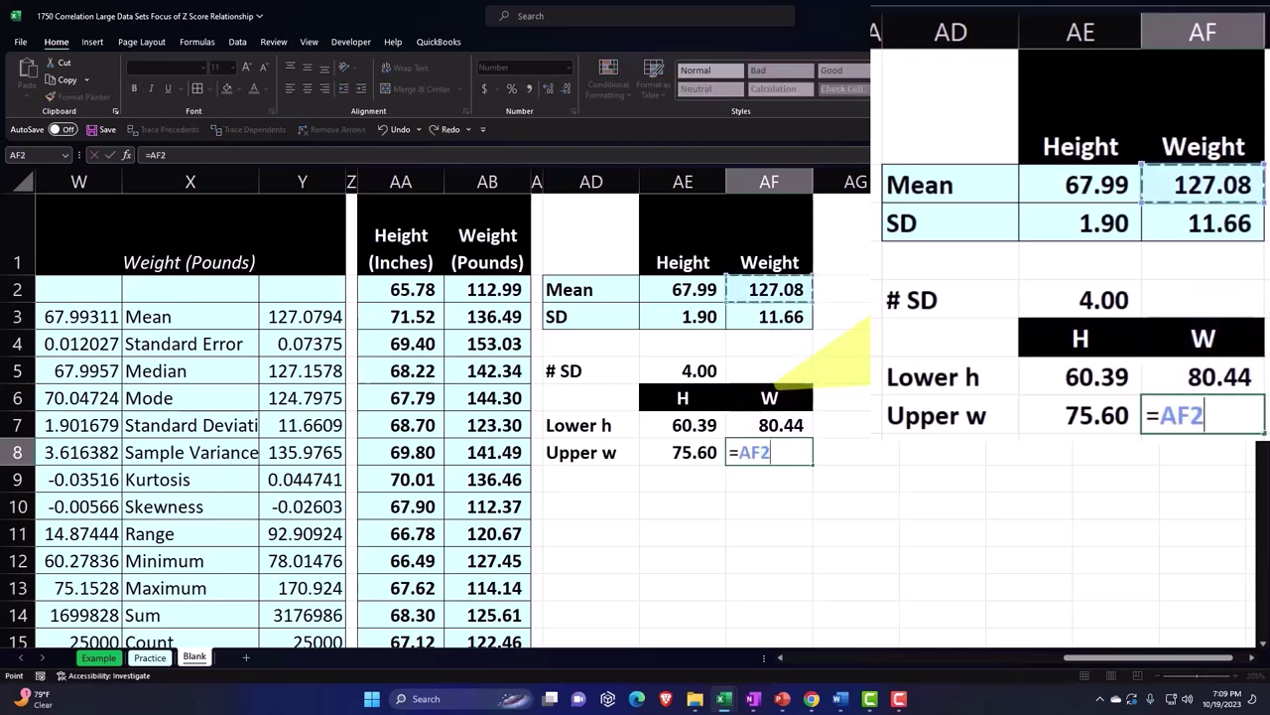
pyautogui.write('*')
pyautogui.press('Up')
pyautogui.press('Up')
pyautogui.press('Up')
pyautogui.press('Up')
pyautogui.press('Up')
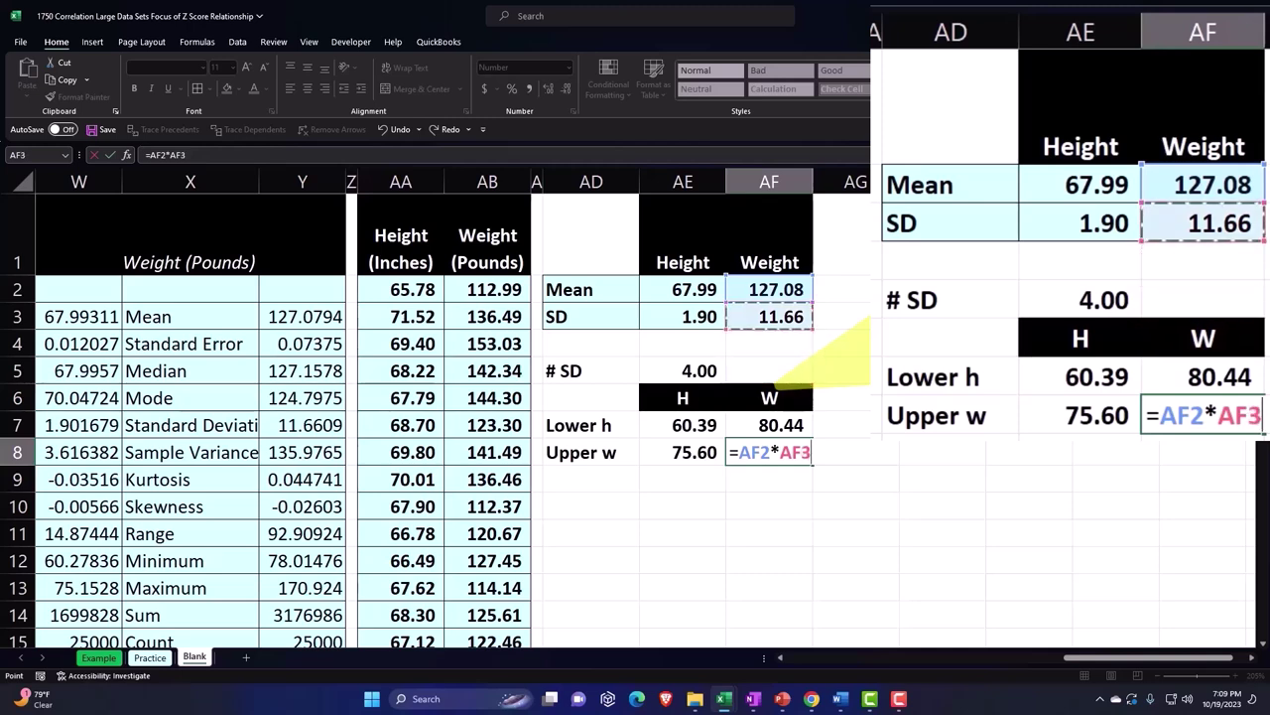
pyautogui.press('BackSpace')
pyautogui.press('BackSpace')
pyautogui.press('BackSpace')
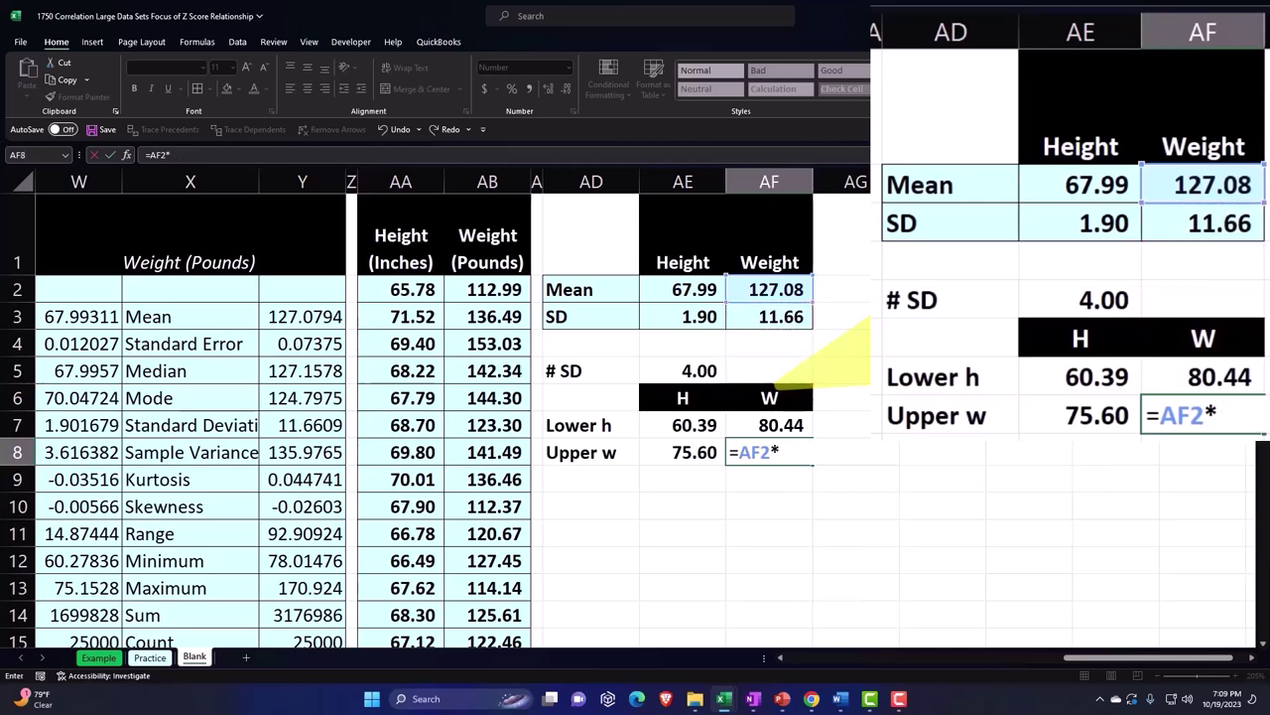
pyautogui.press('Up')
pyautogui.press('Up')
pyautogui.press('Up')
pyautogui.press('Up')
pyautogui.press('Up')
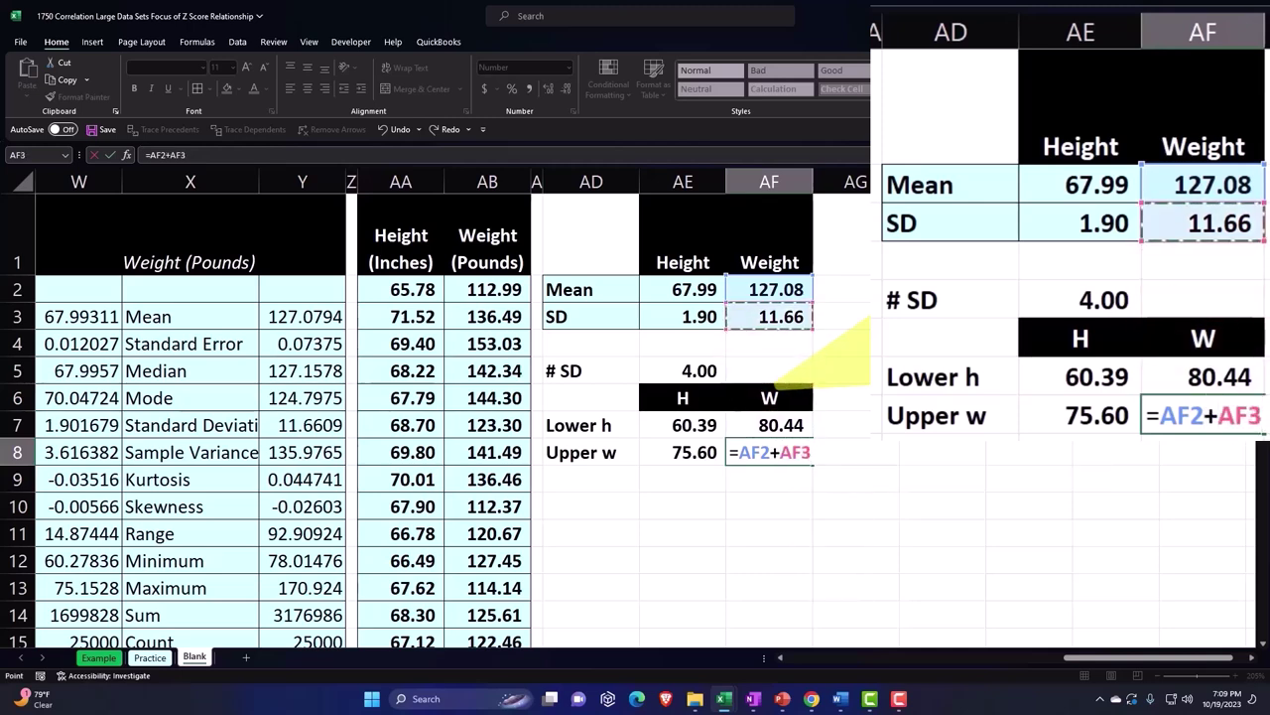
pyautogui.write('*')
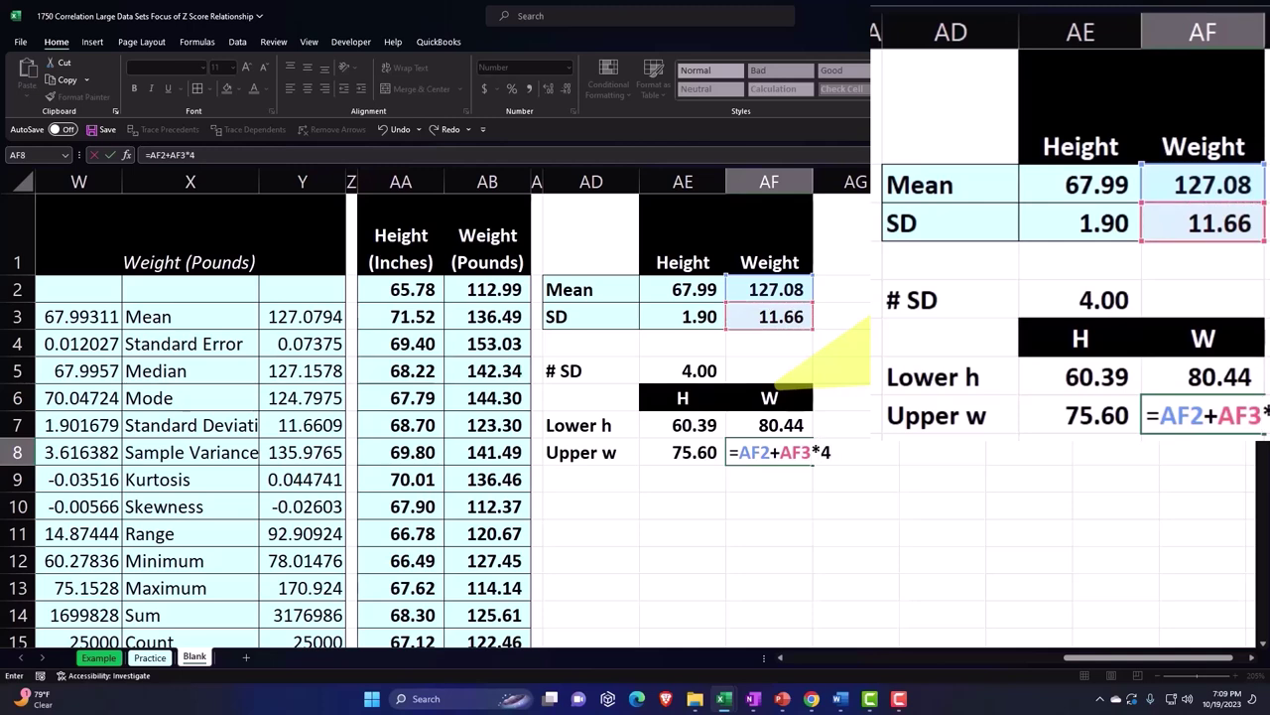
pyautogui.press('Return')
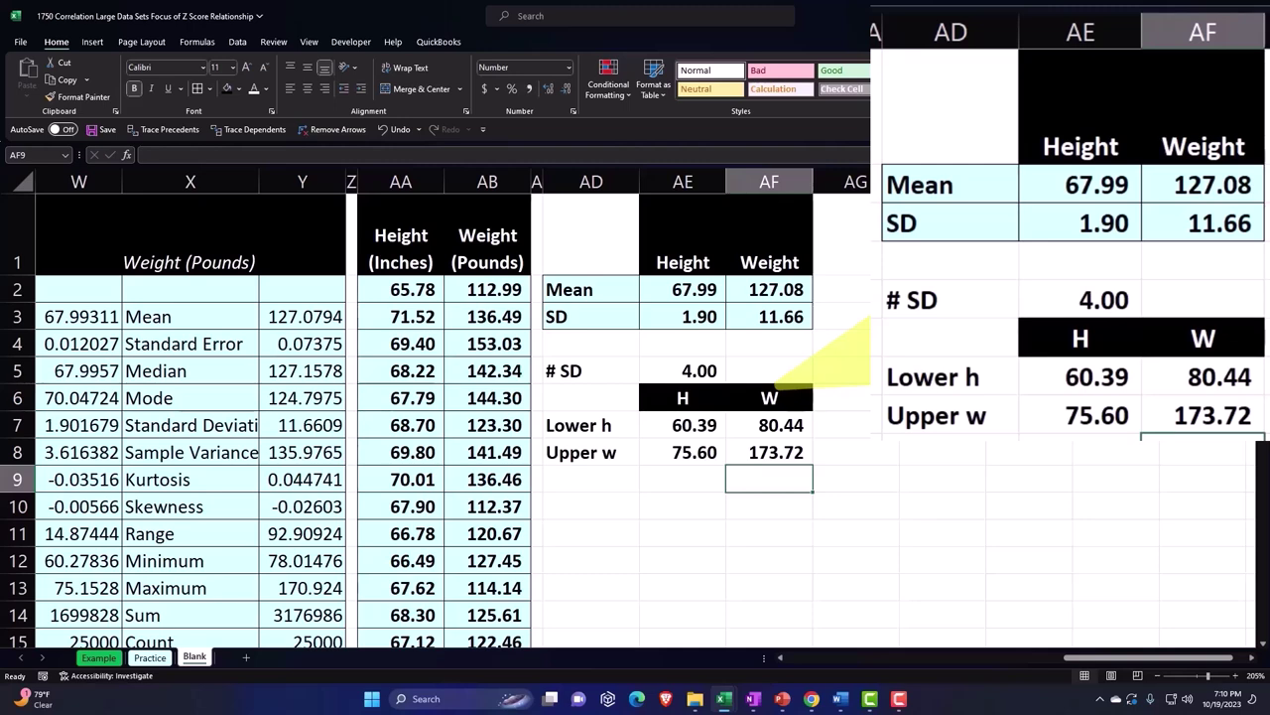
pyautogui.click(841, 316)
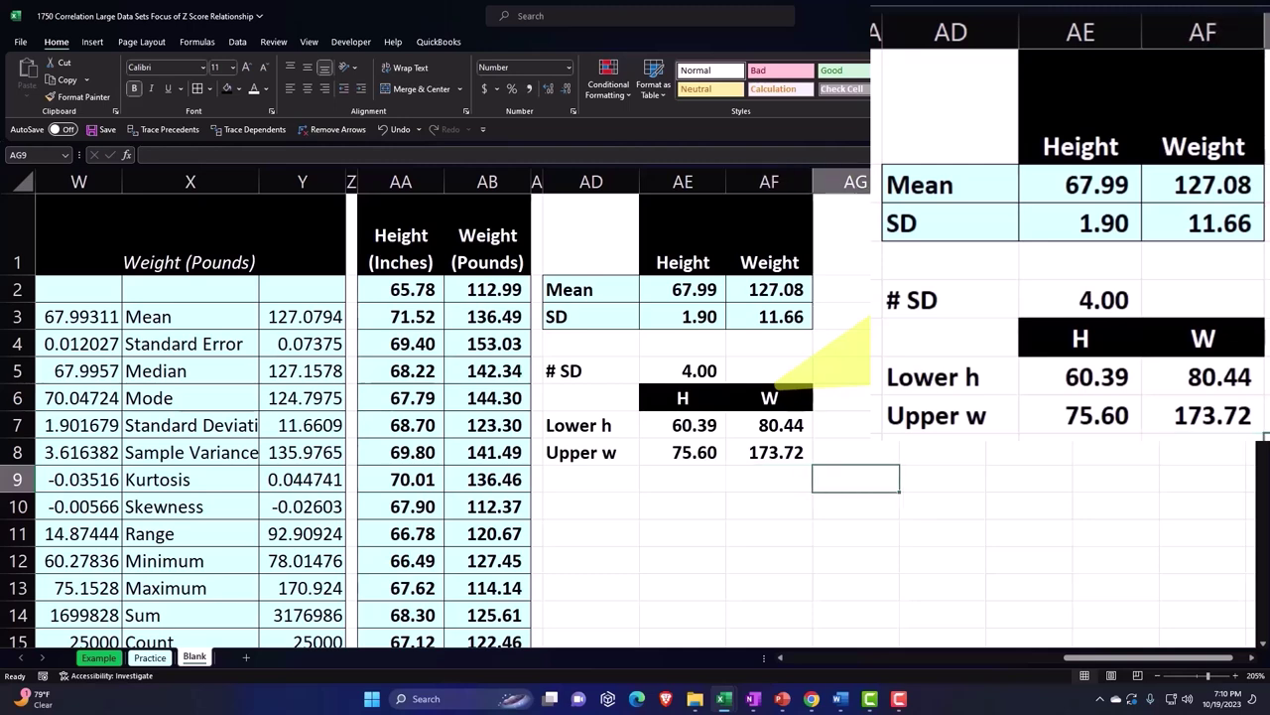
# Step: Start the h column with 60 and 61 and extend the series in steps of 1
pyautogui.click(1027, 289)
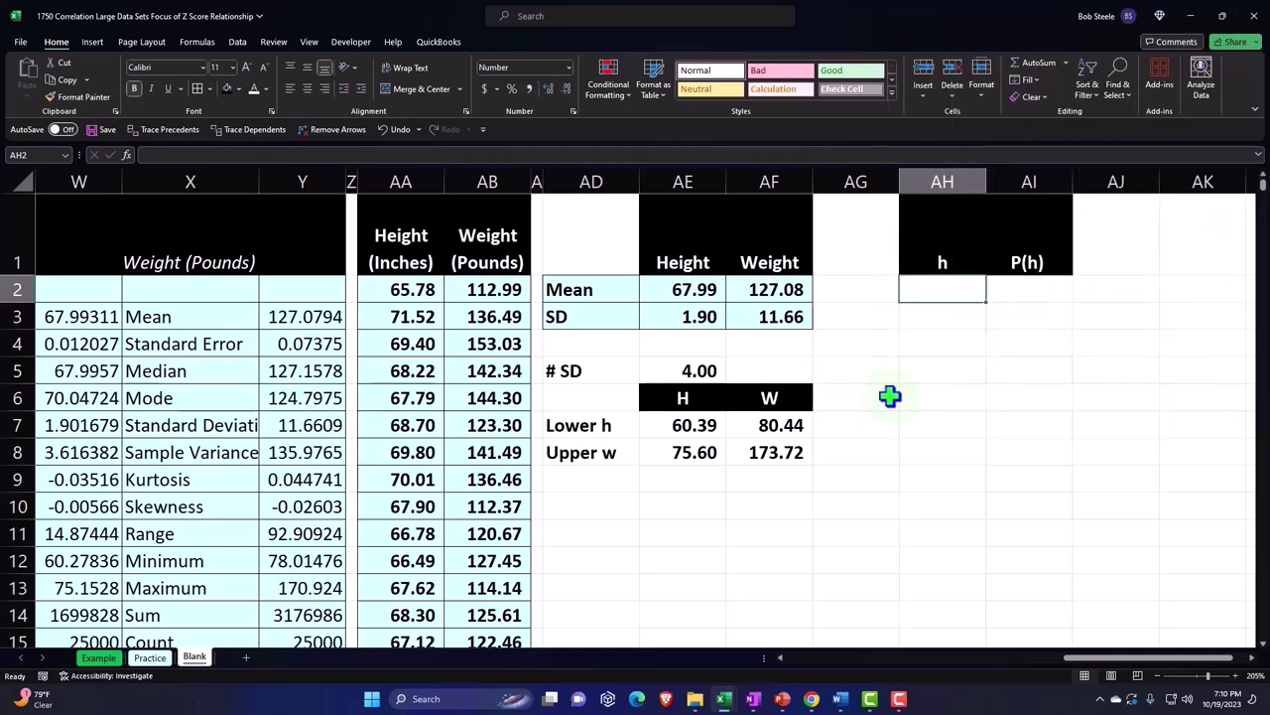
pyautogui.write('60')
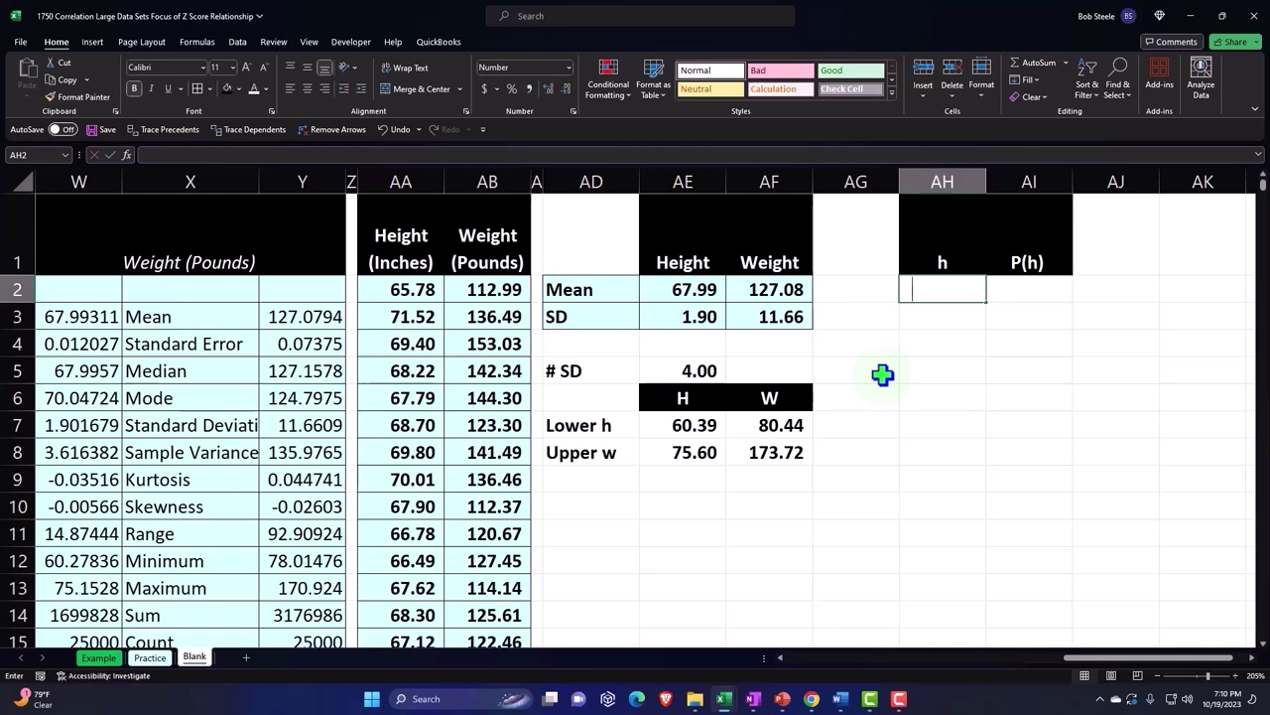
pyautogui.press('Return')
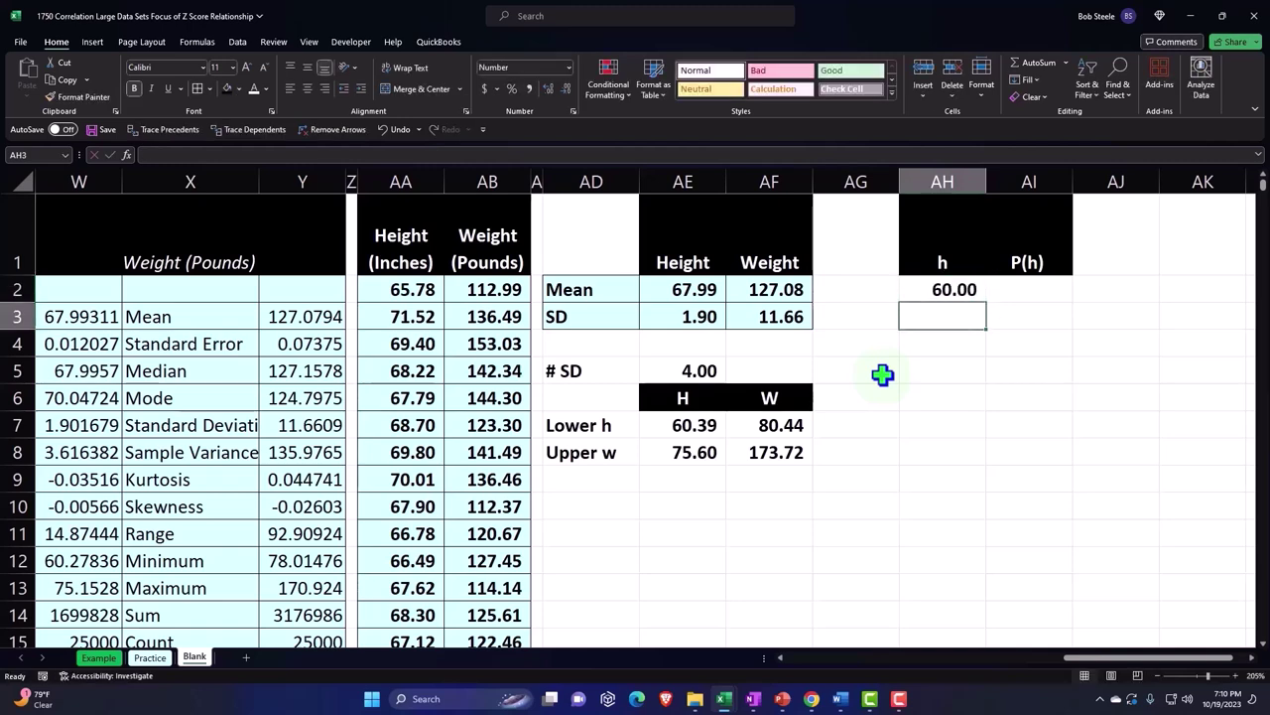
pyautogui.write('6')
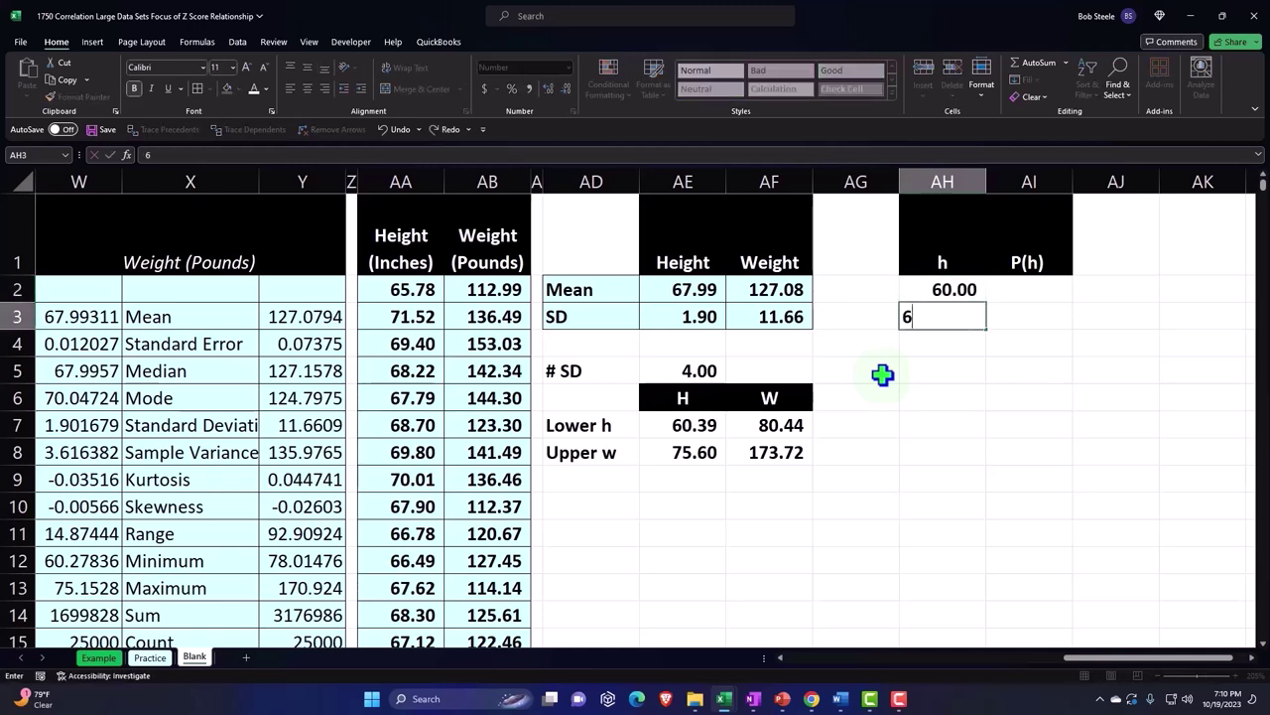
pyautogui.write('1')
pyautogui.press('Return')
pyautogui.moveTo(955, 288)
pyautogui.mouseDown()
pyautogui.moveTo(973, 638)
pyautogui.moveTo(955, 265)
pyautogui.mouseUp()
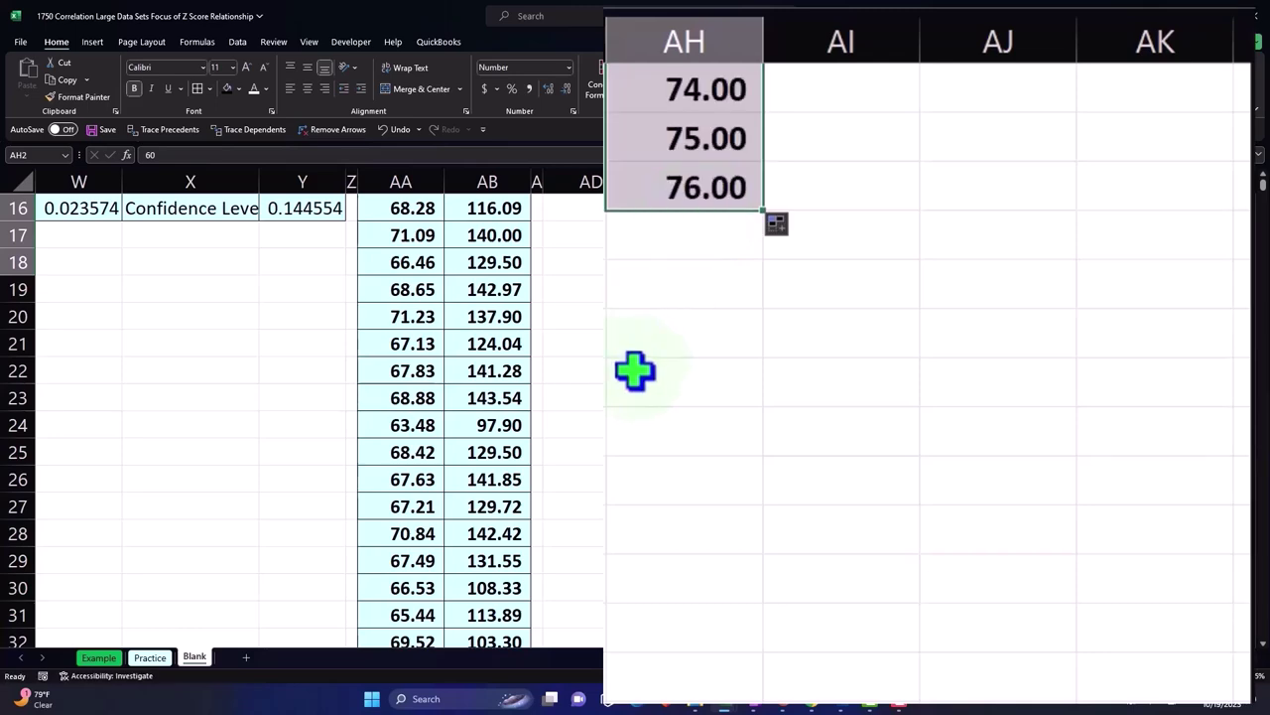
pyautogui.scroll(4, 635, 370)
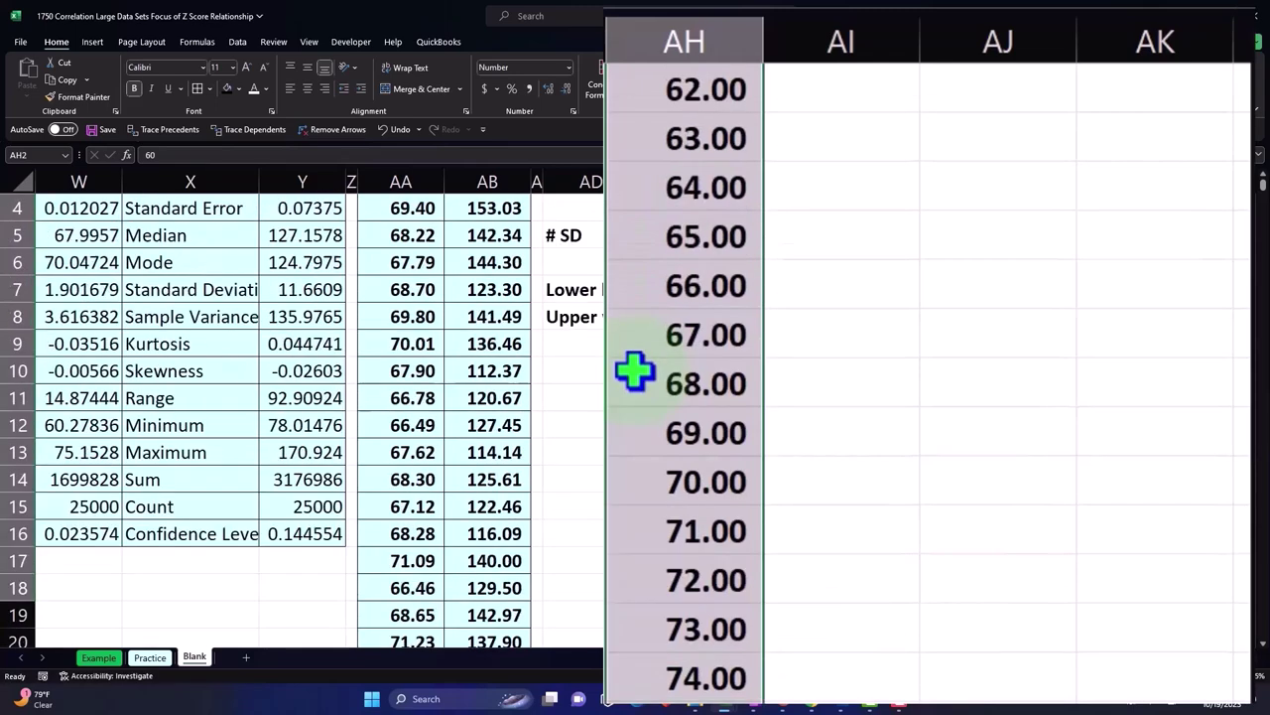
pyautogui.scroll(1, 636, 370)
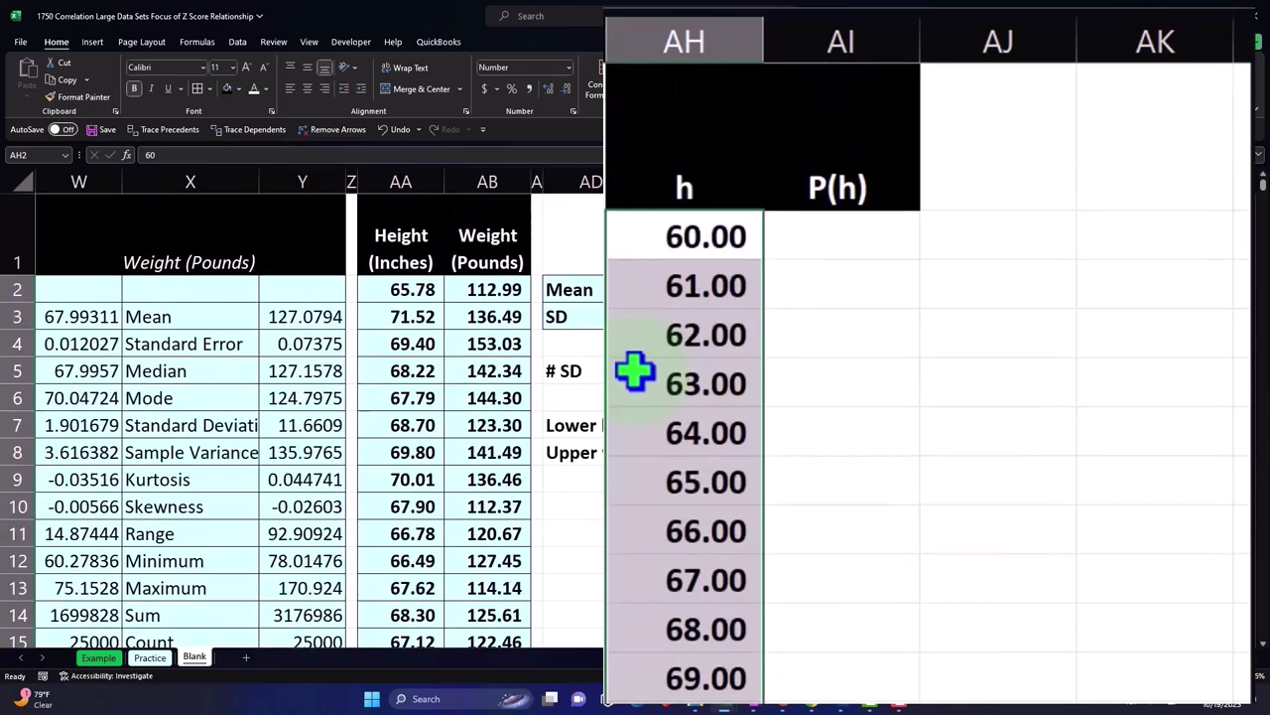
pyautogui.click(816, 236)
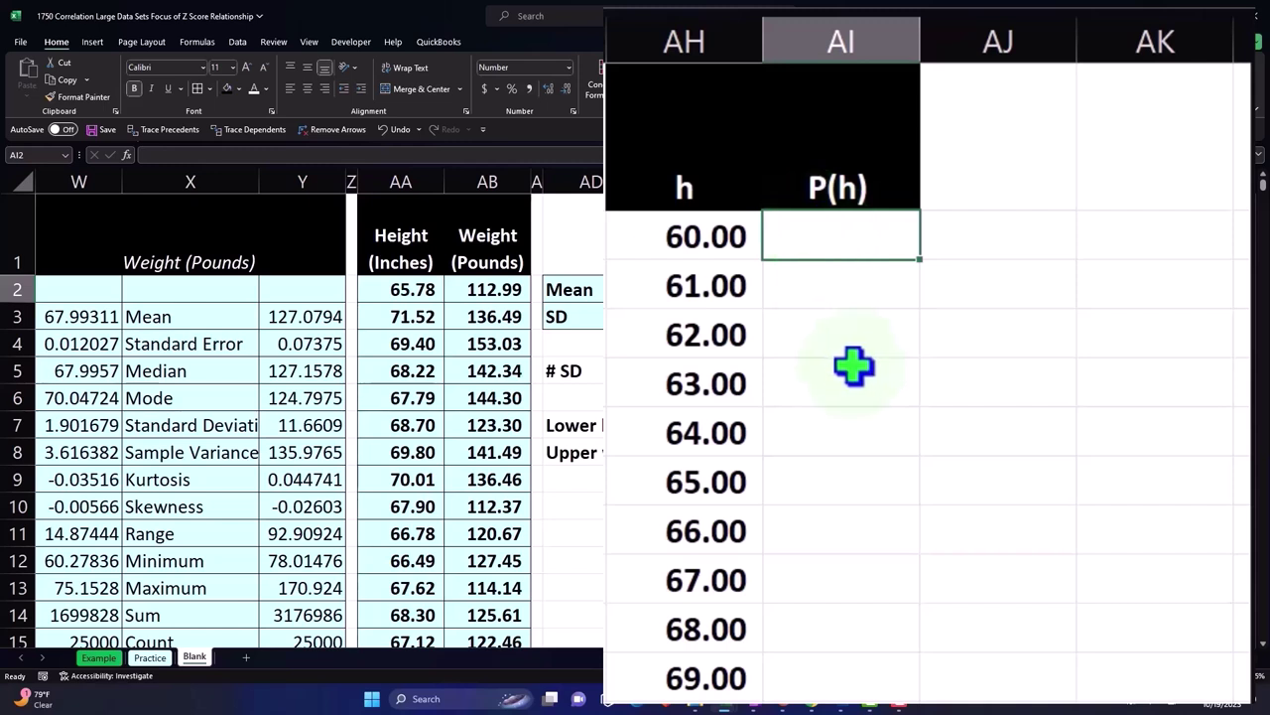
# Step: Enter =NORM.DIST(AH2,$AE$2,$AE$3,0) in AI2 for the 60.00 height
pyautogui.write('=')
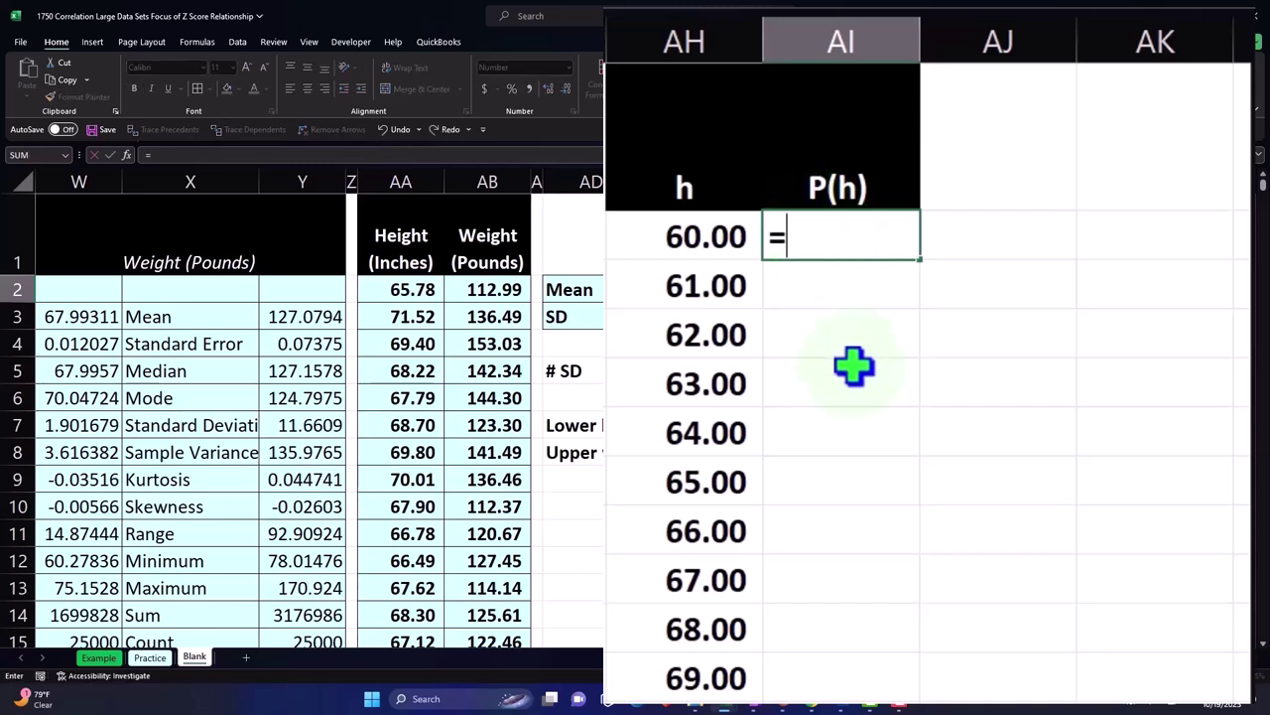
pyautogui.write('nor')
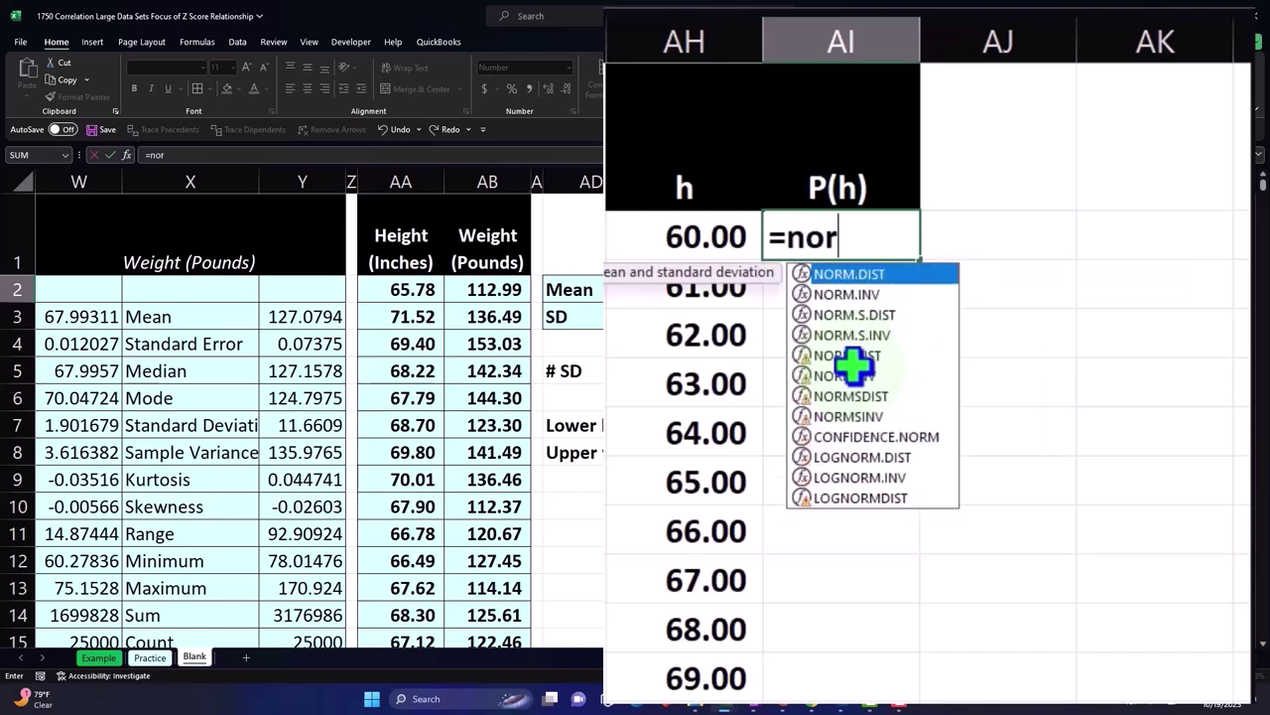
pyautogui.press('Tab')
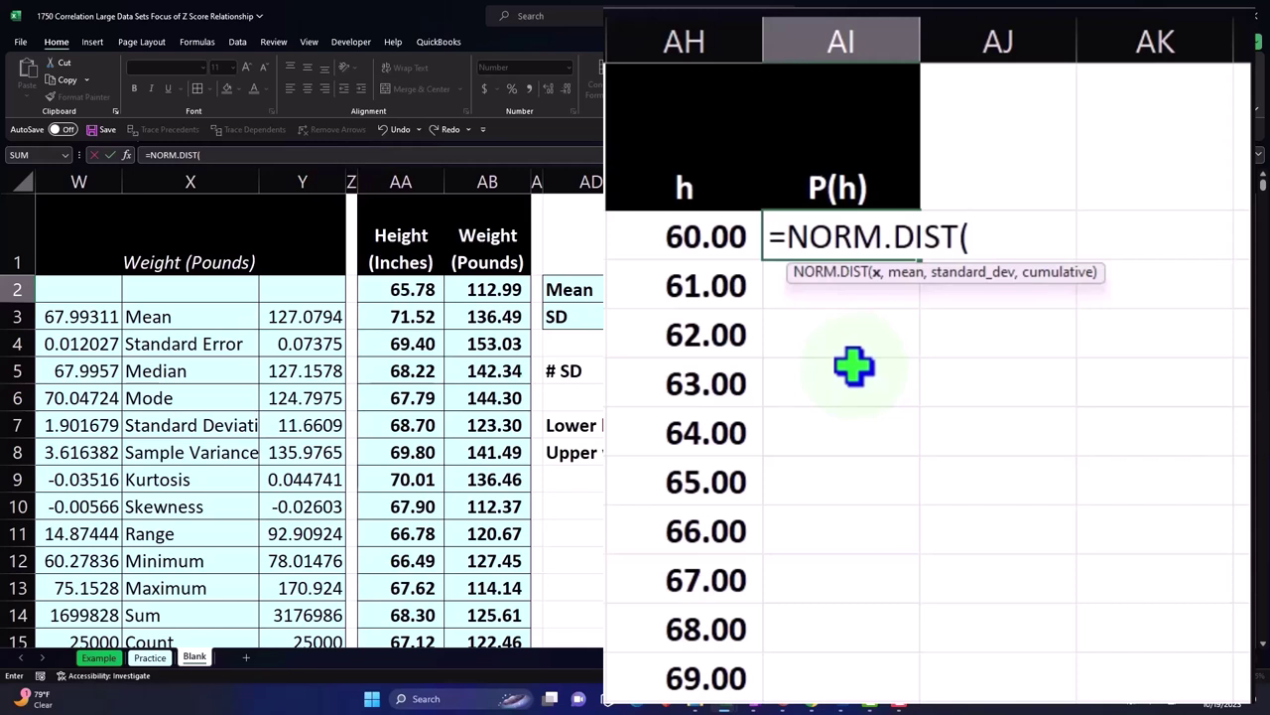
pyautogui.press('Left')
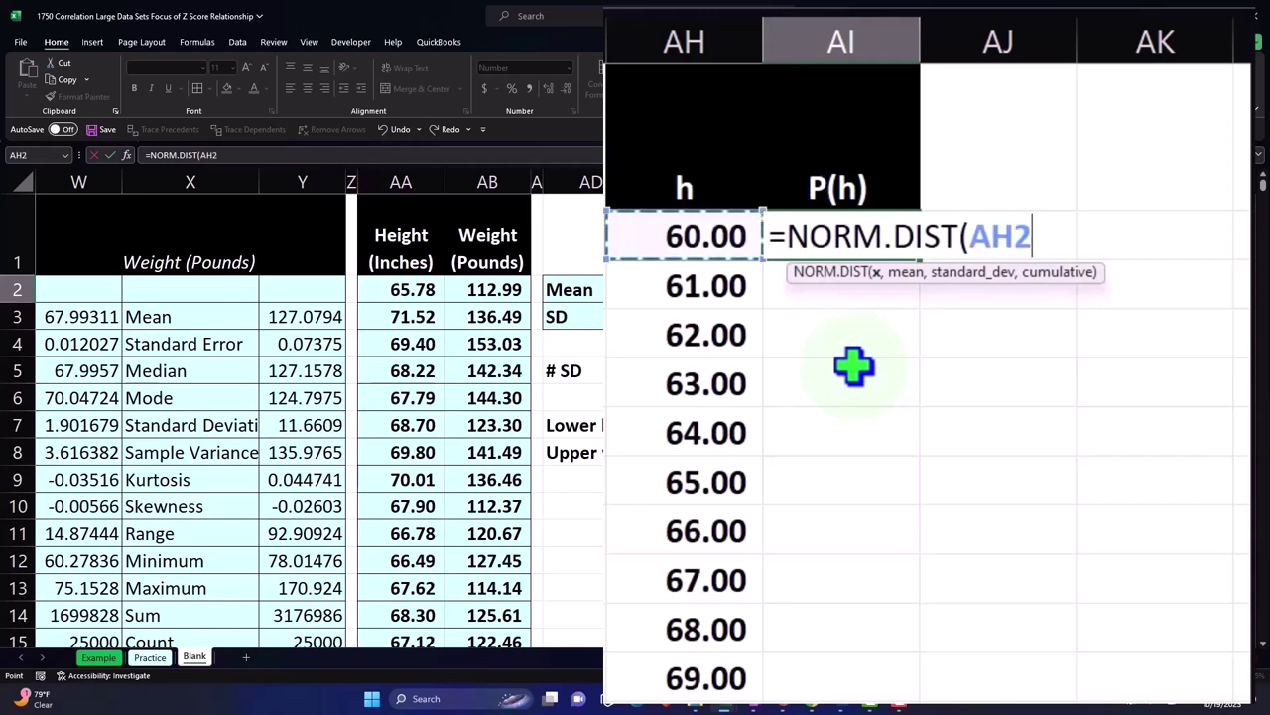
pyautogui.write(',')
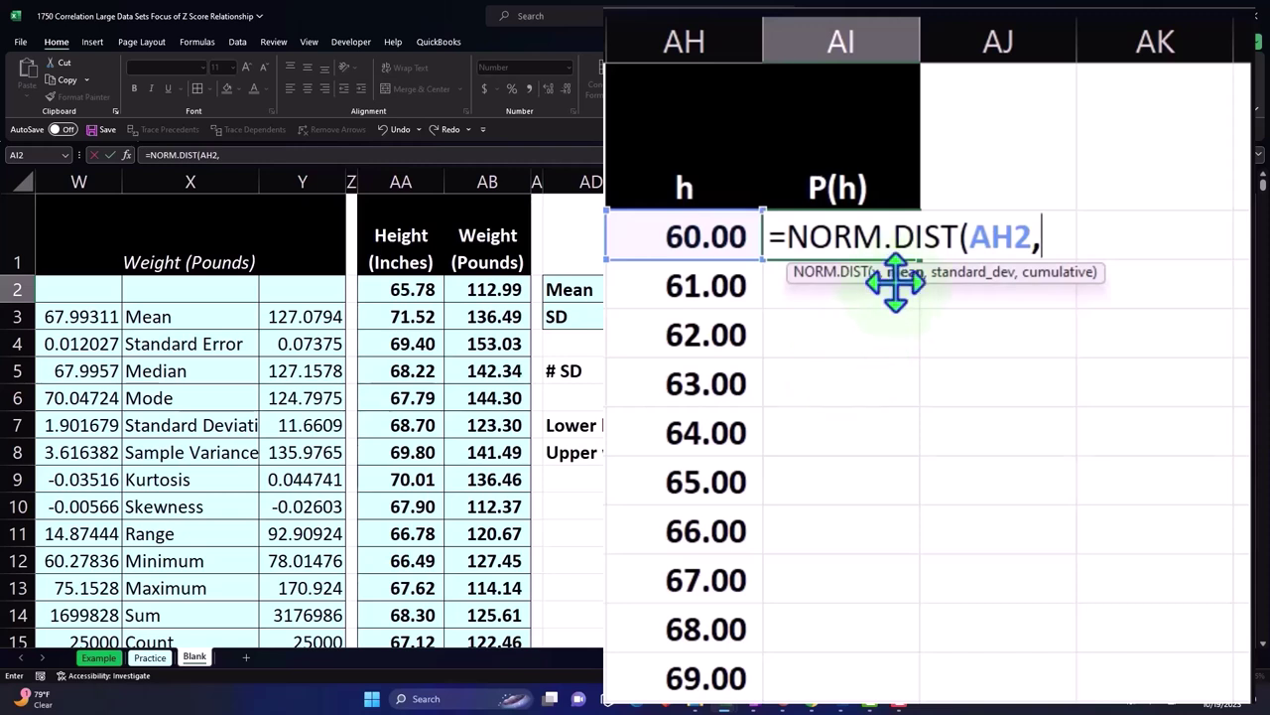
pyautogui.press('Left')
pyautogui.press('Left')
pyautogui.press('Left')
pyautogui.press('Left')
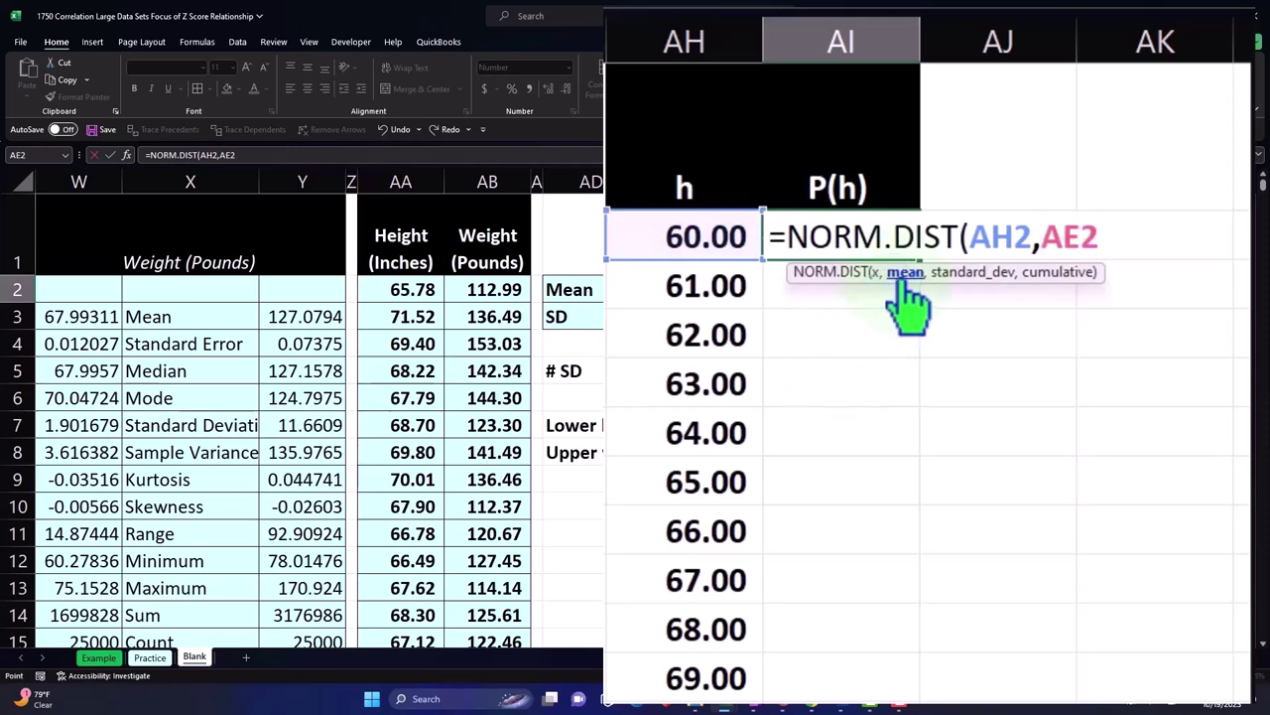
pyautogui.press('F4')
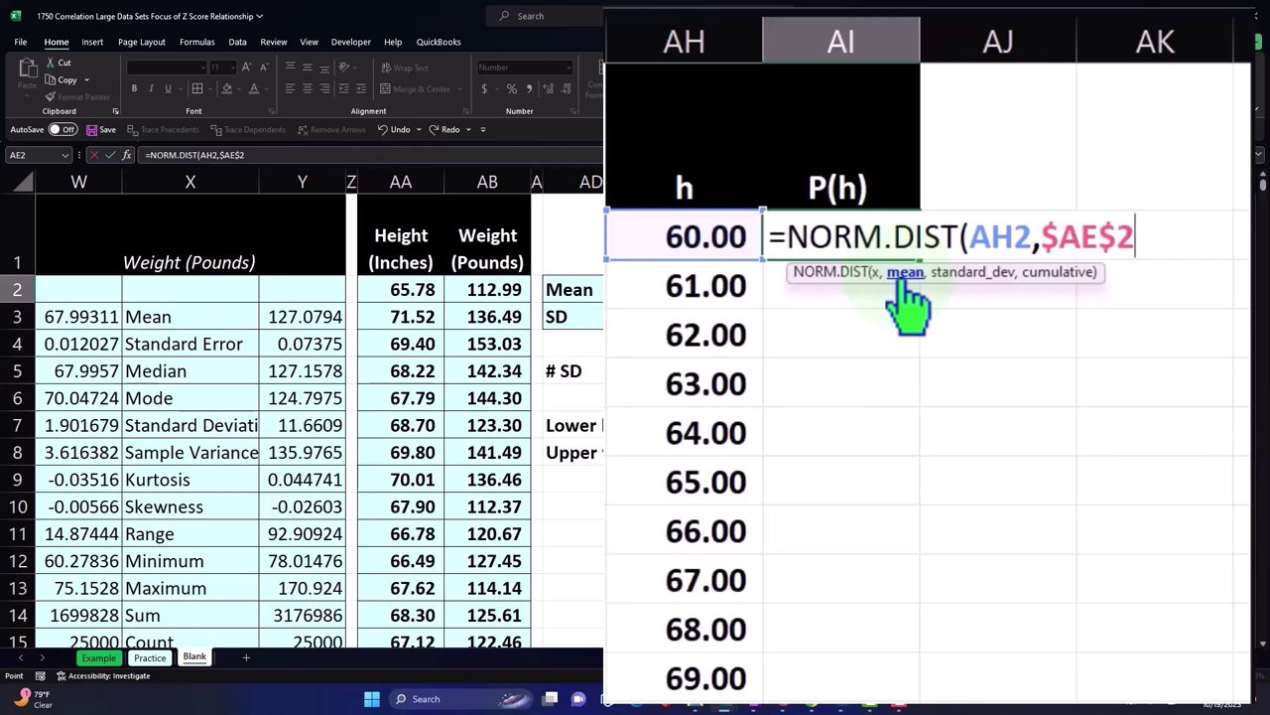
pyautogui.write(',')
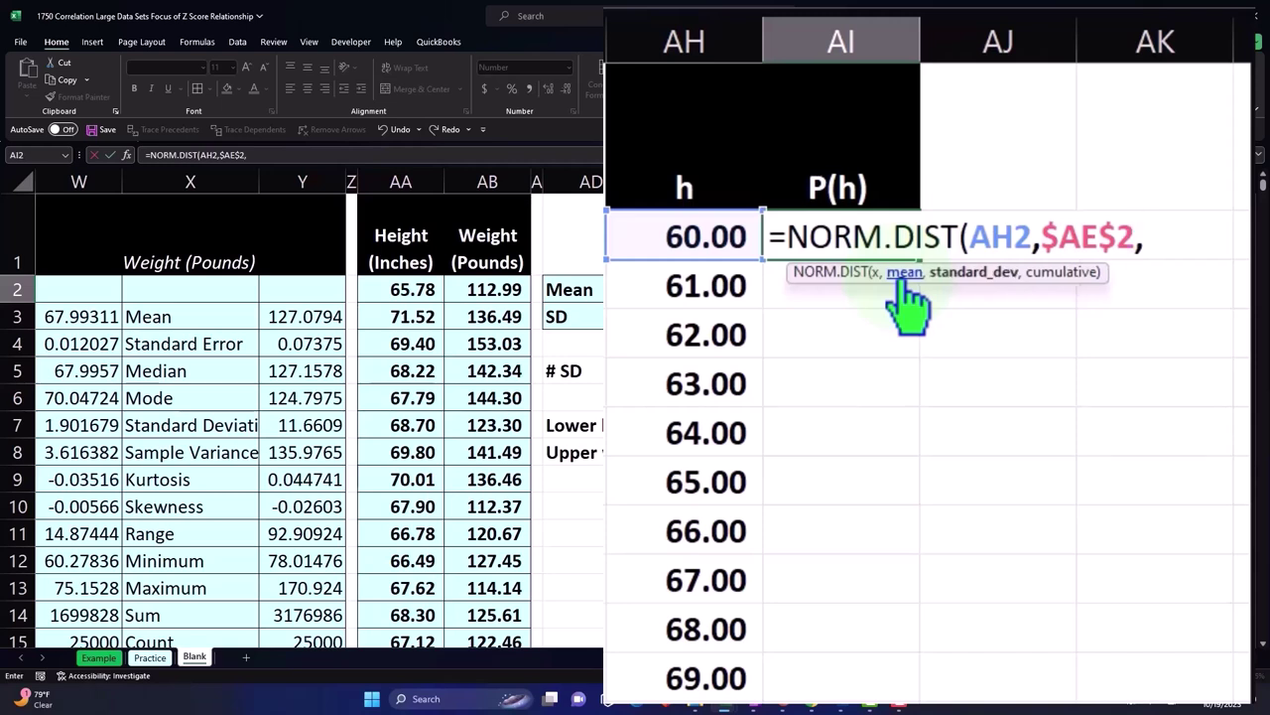
pyautogui.press('Left')
pyautogui.press('Left')
pyautogui.press('Left')
pyautogui.press('Left')
pyautogui.press('Down')
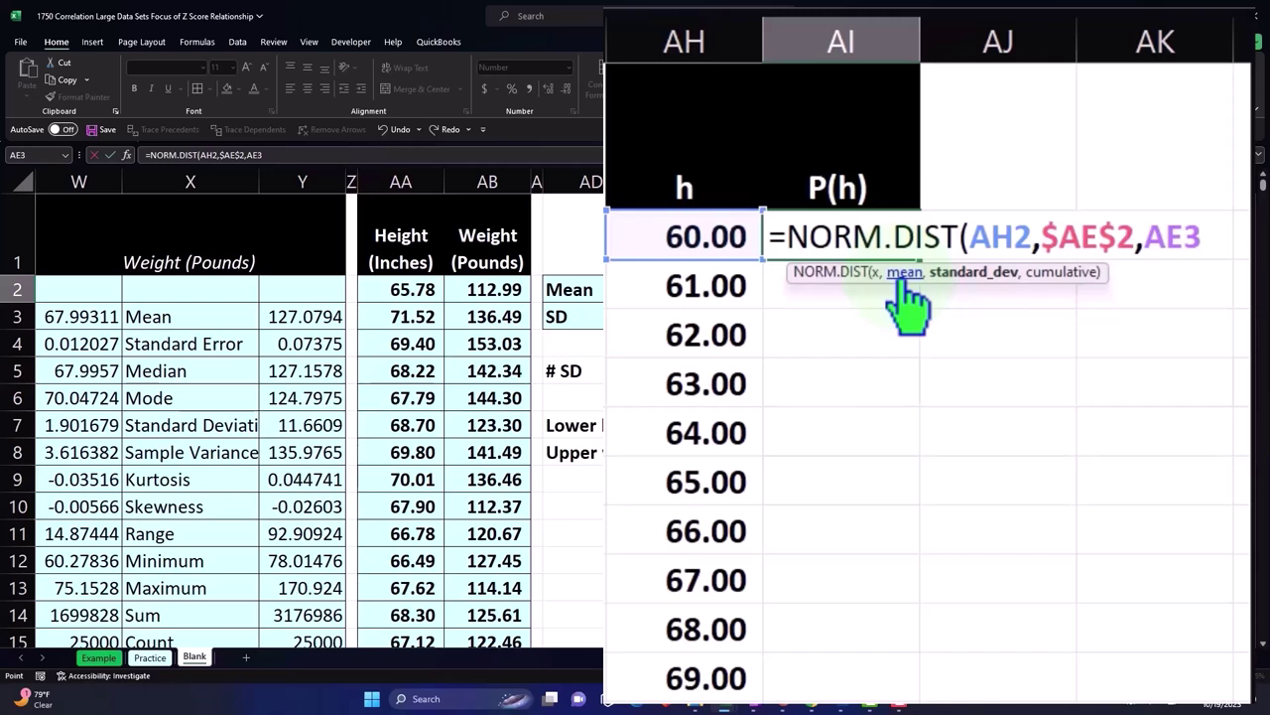
pyautogui.press('F4')
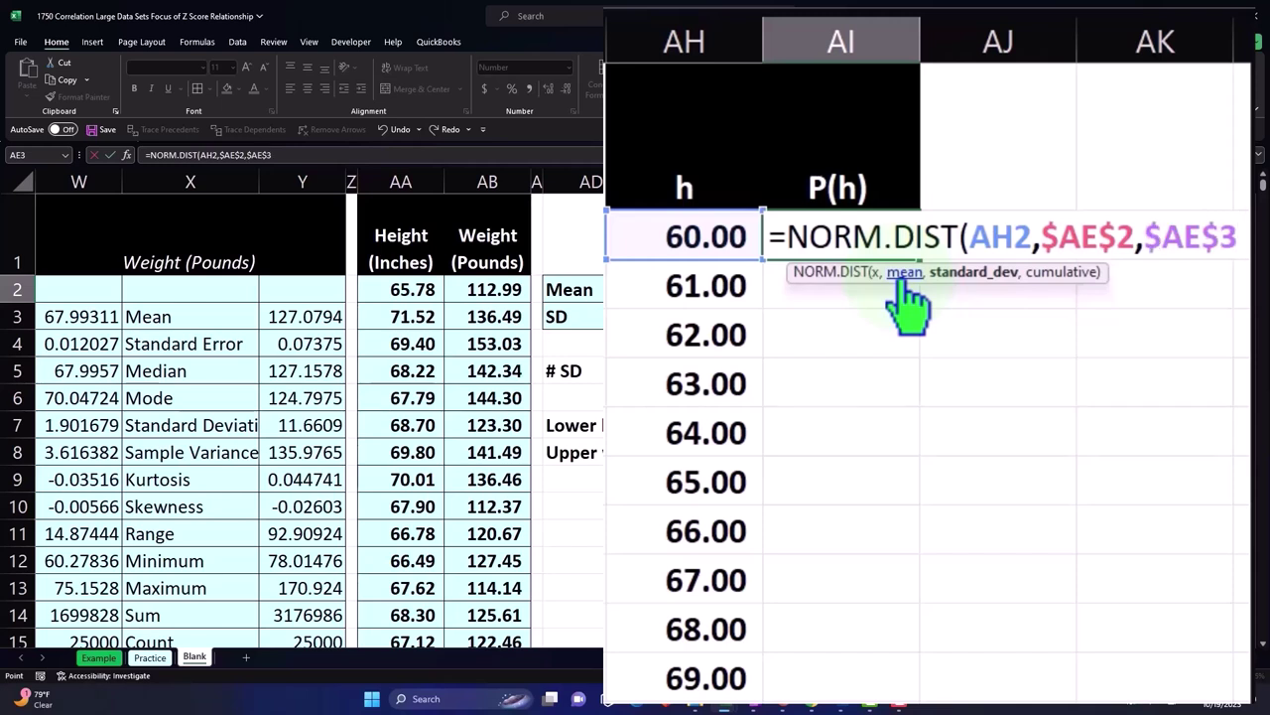
pyautogui.write(',')
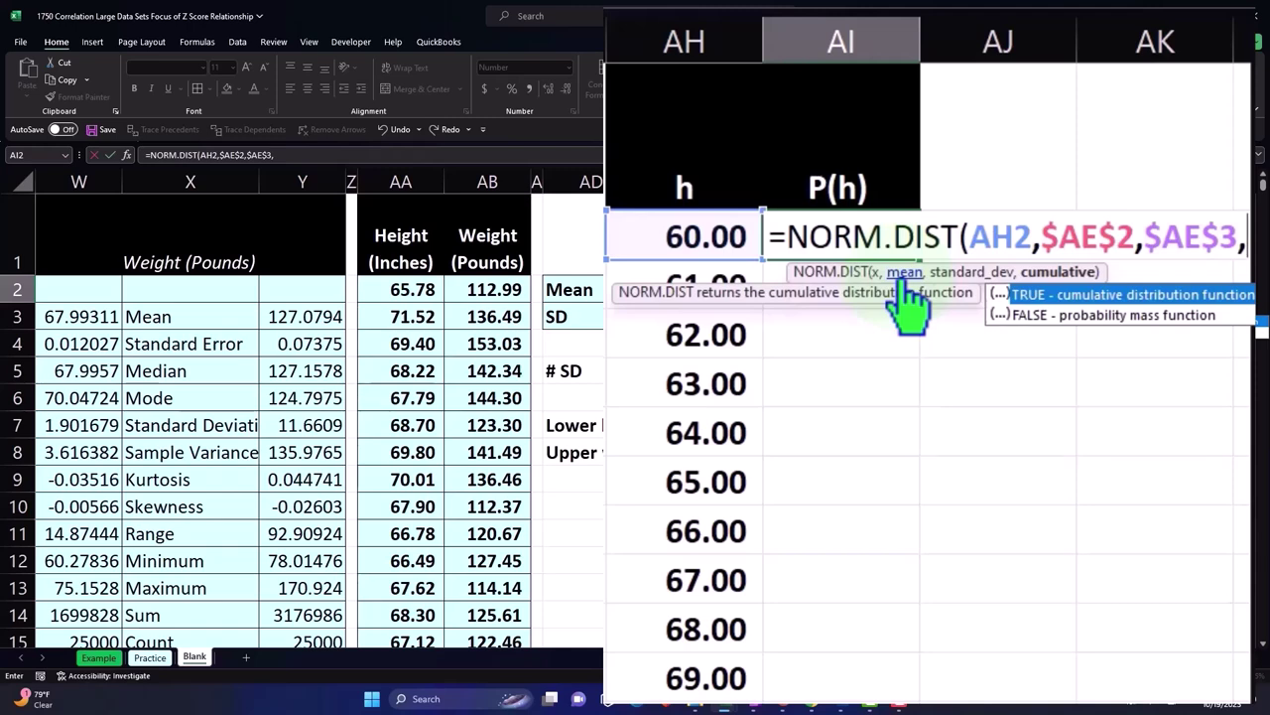
pyautogui.write('0)')
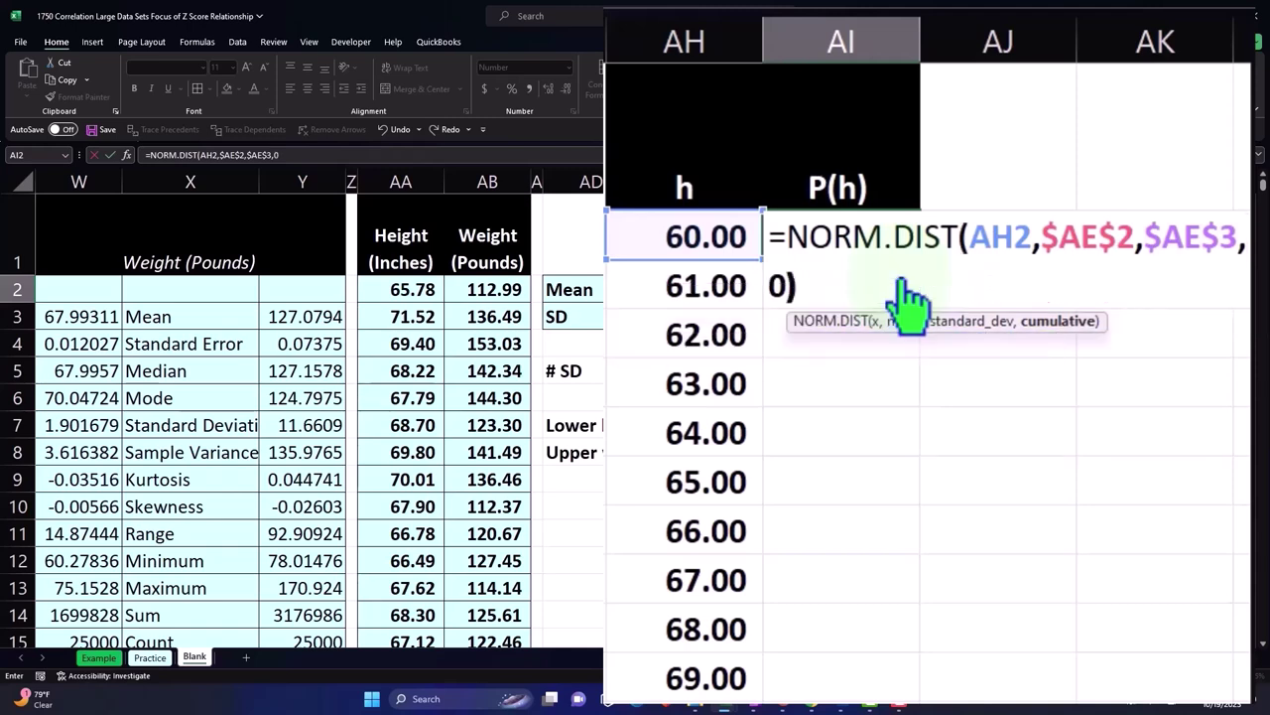
pyautogui.press('Return')
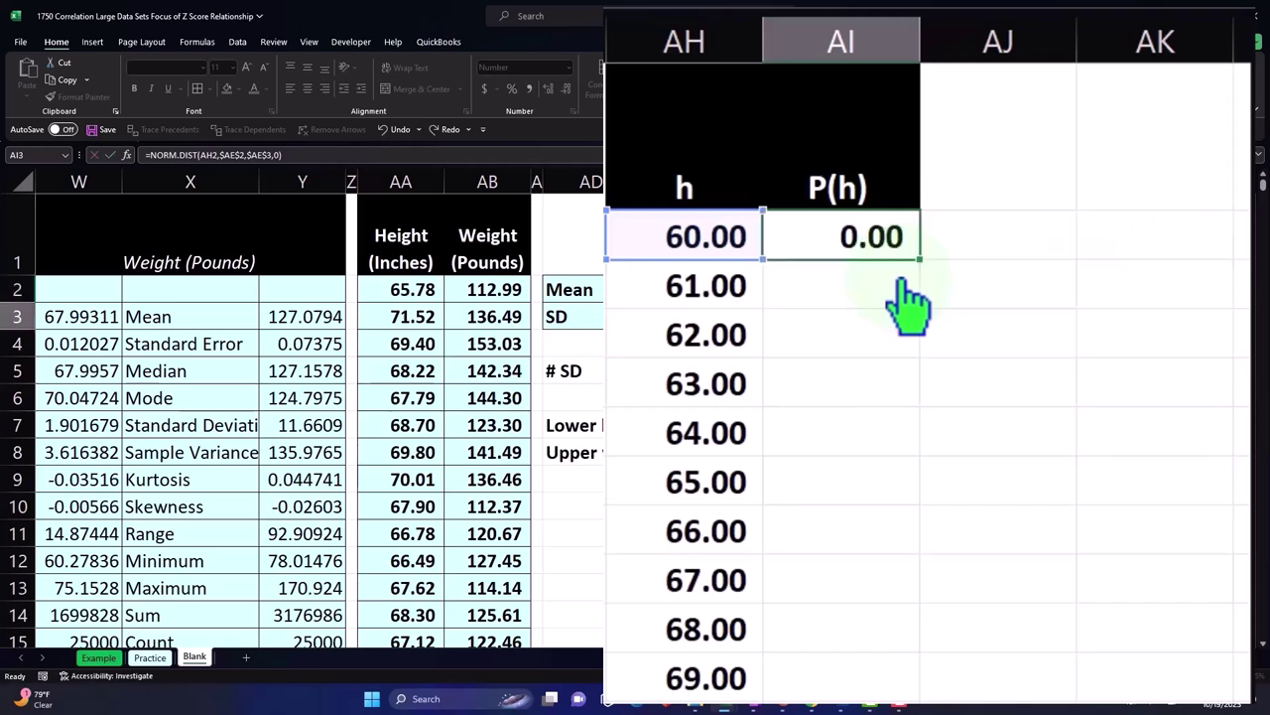
# Step: Format the probability as a two-decimal percentage and fill it down beside all heights
pyautogui.click(1050, 289)
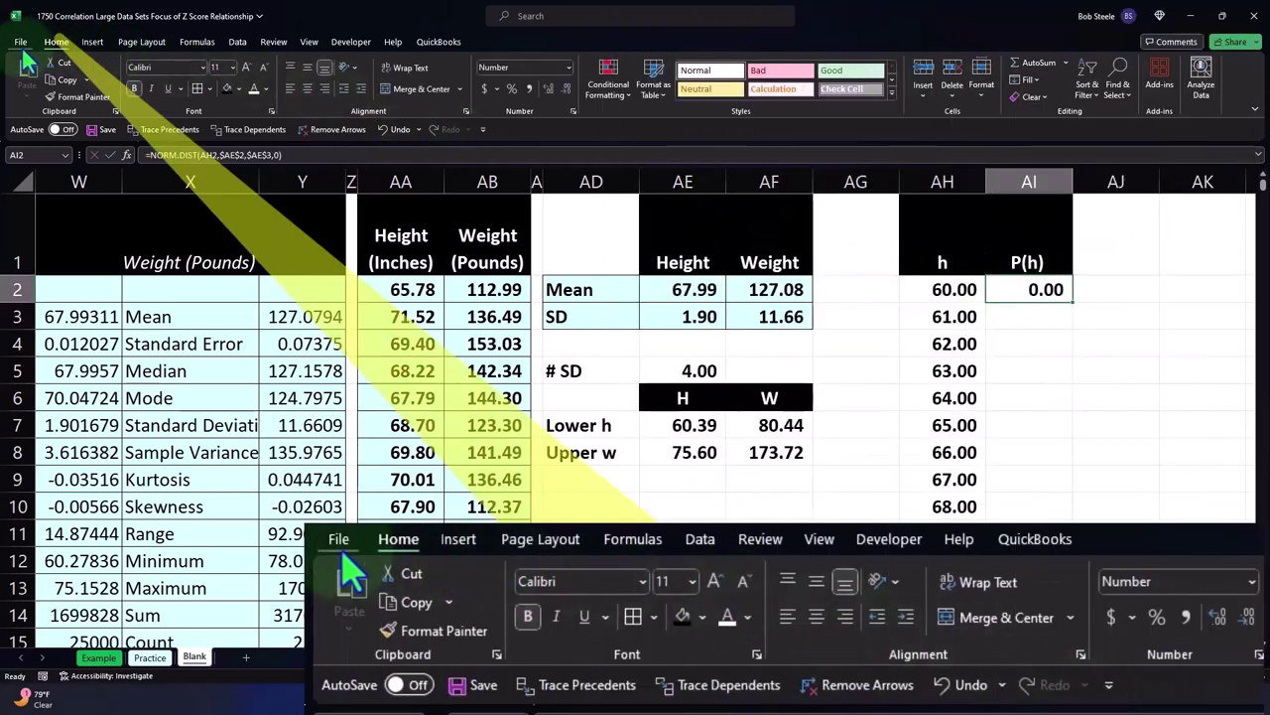
pyautogui.click(509, 88)
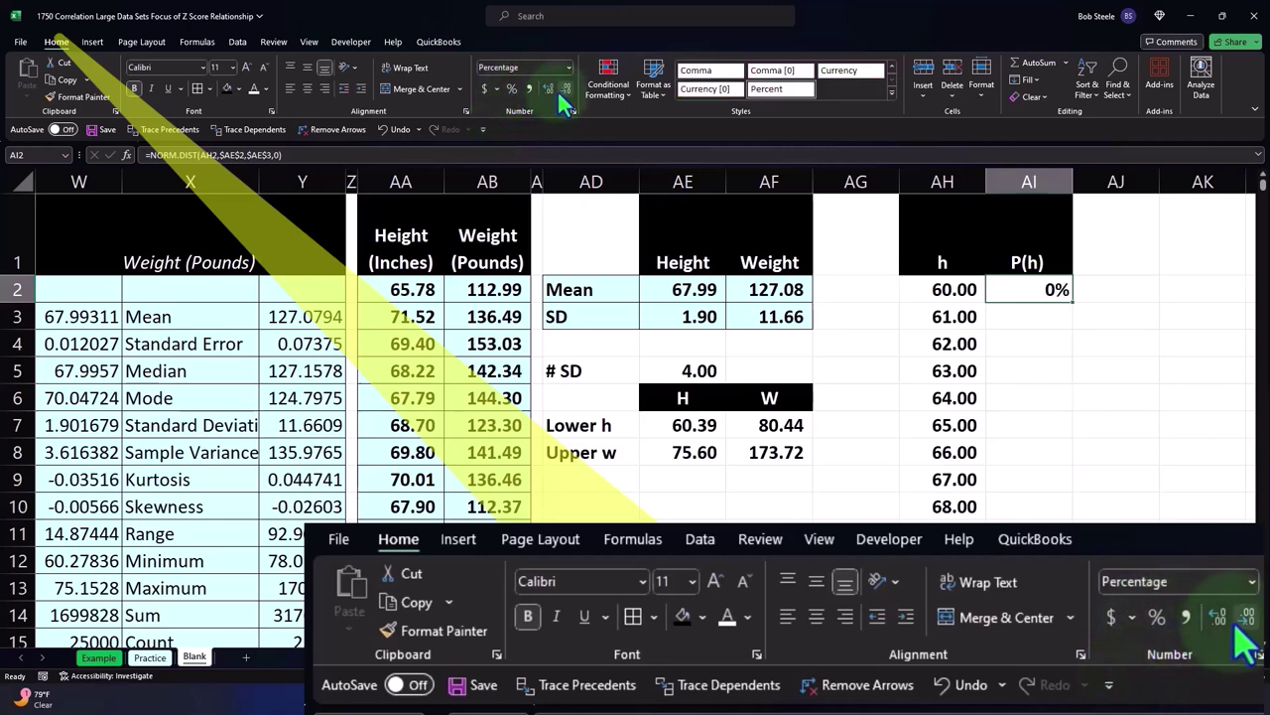
pyautogui.click(549, 86)
pyautogui.click(549, 85)
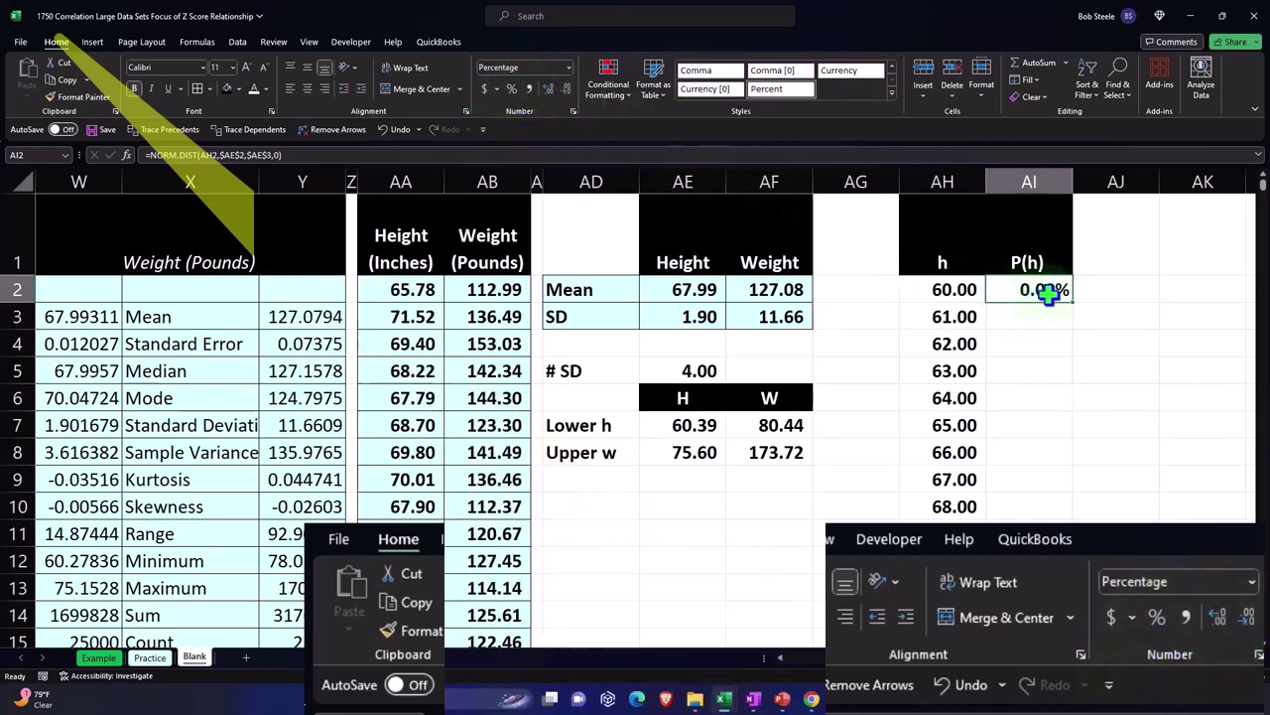
pyautogui.doubleClick(1168, 147)
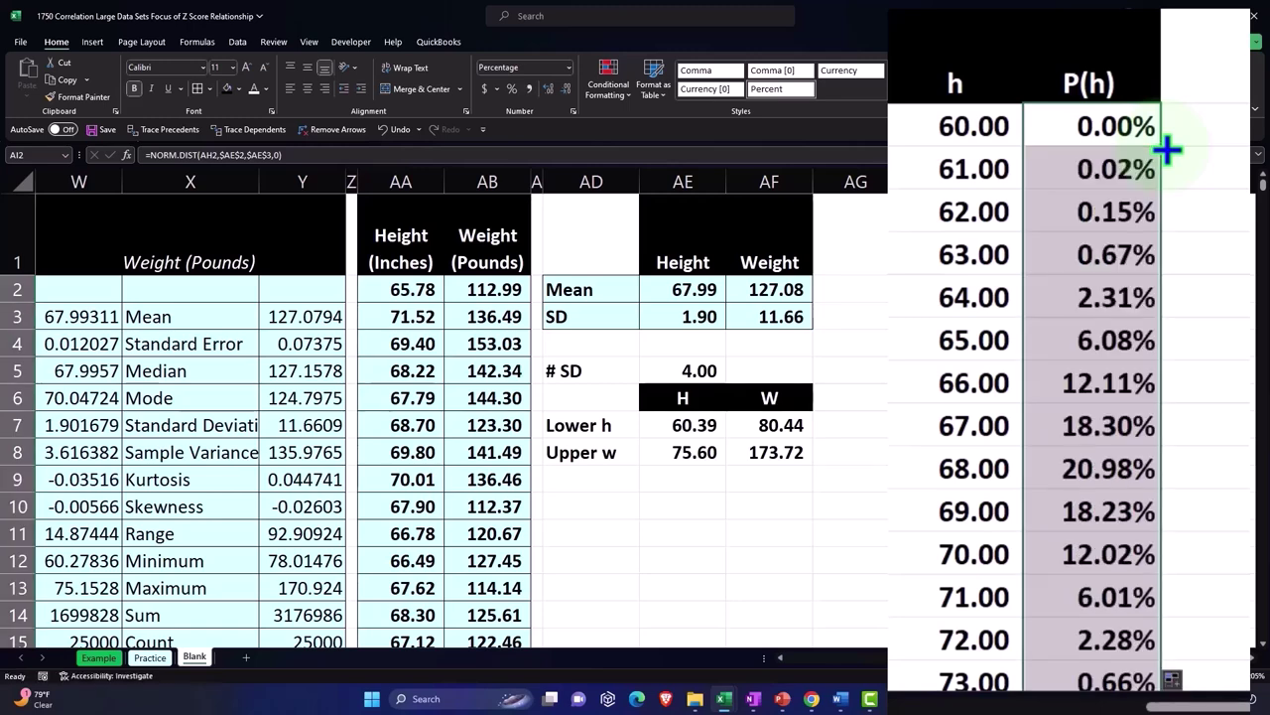
# Step: Add the zh header in AJ1 with black fill and white, centred text
pyautogui.click(1219, 69)
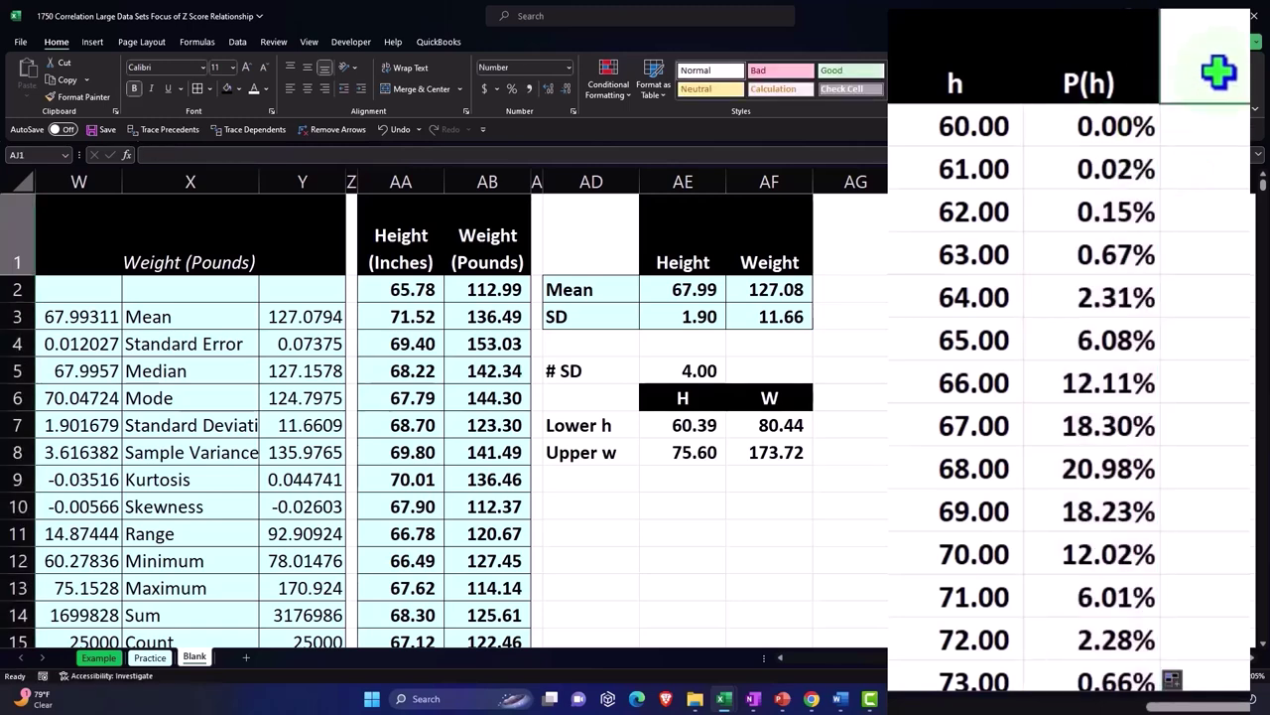
pyautogui.press('BackSpace')
pyautogui.write('z')
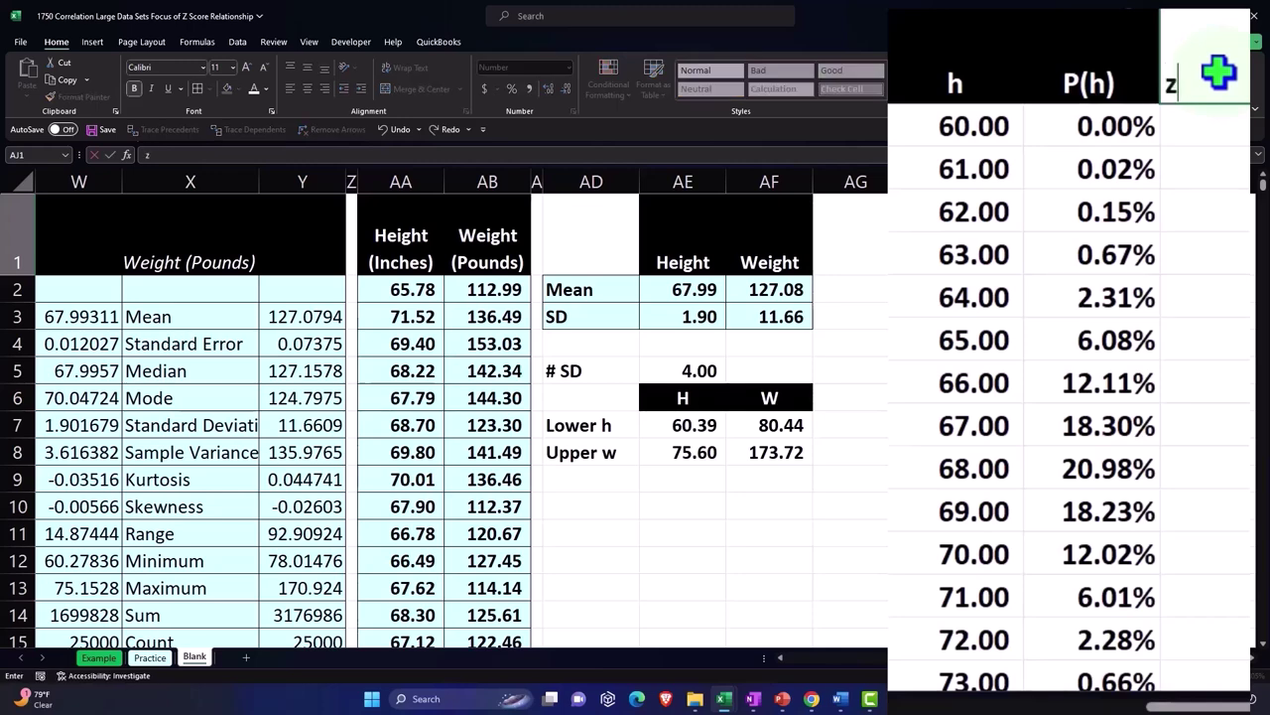
pyautogui.write('h')
pyautogui.hotkey('ctrl', 'Return')
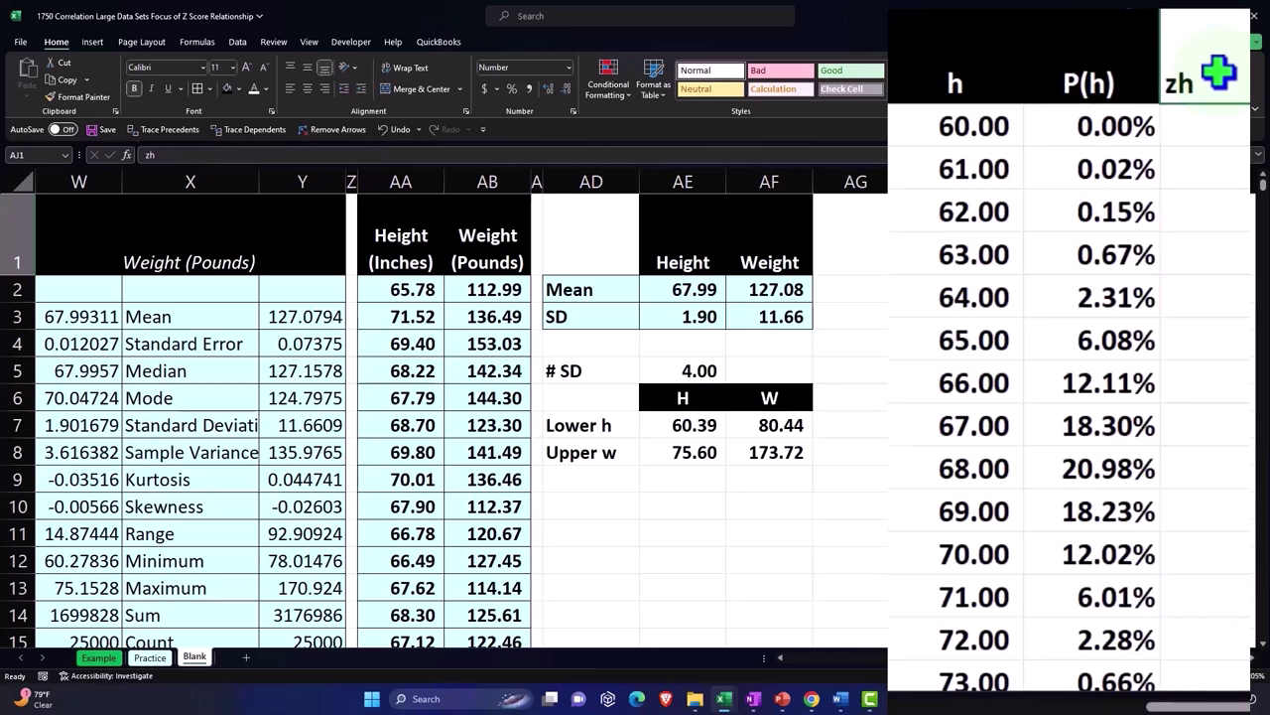
pyautogui.click(228, 92)
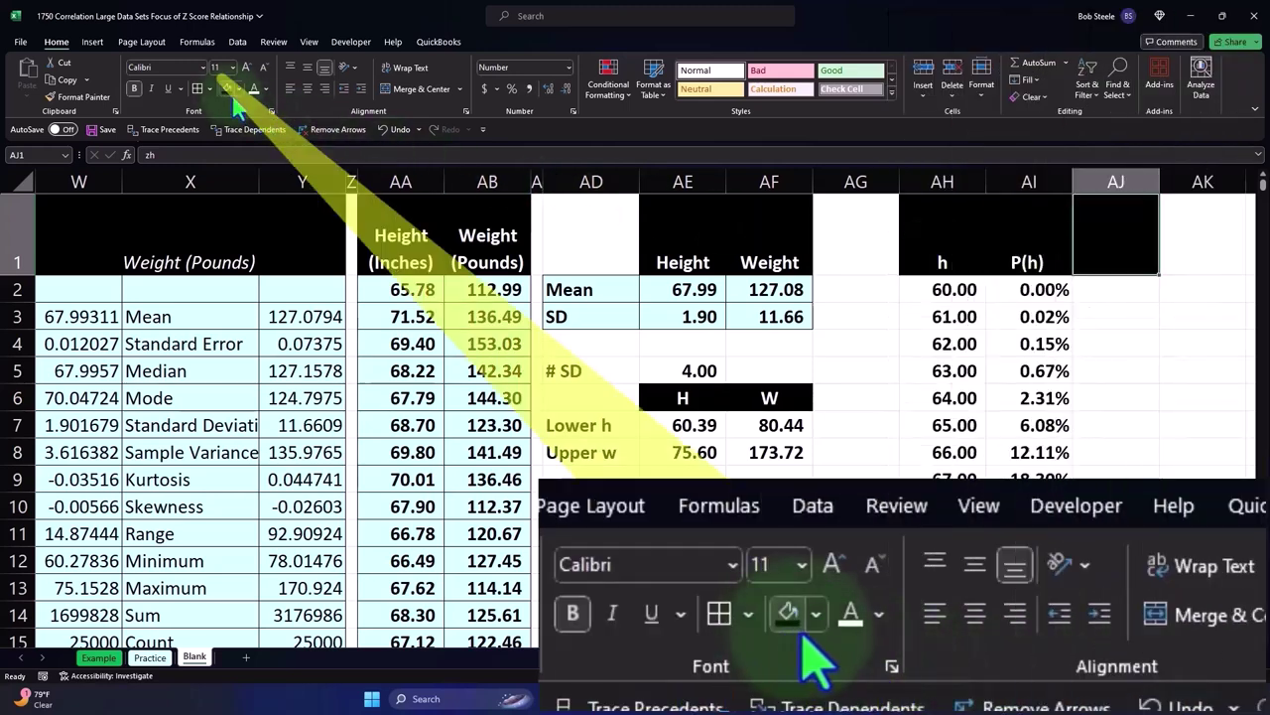
pyautogui.click(254, 88)
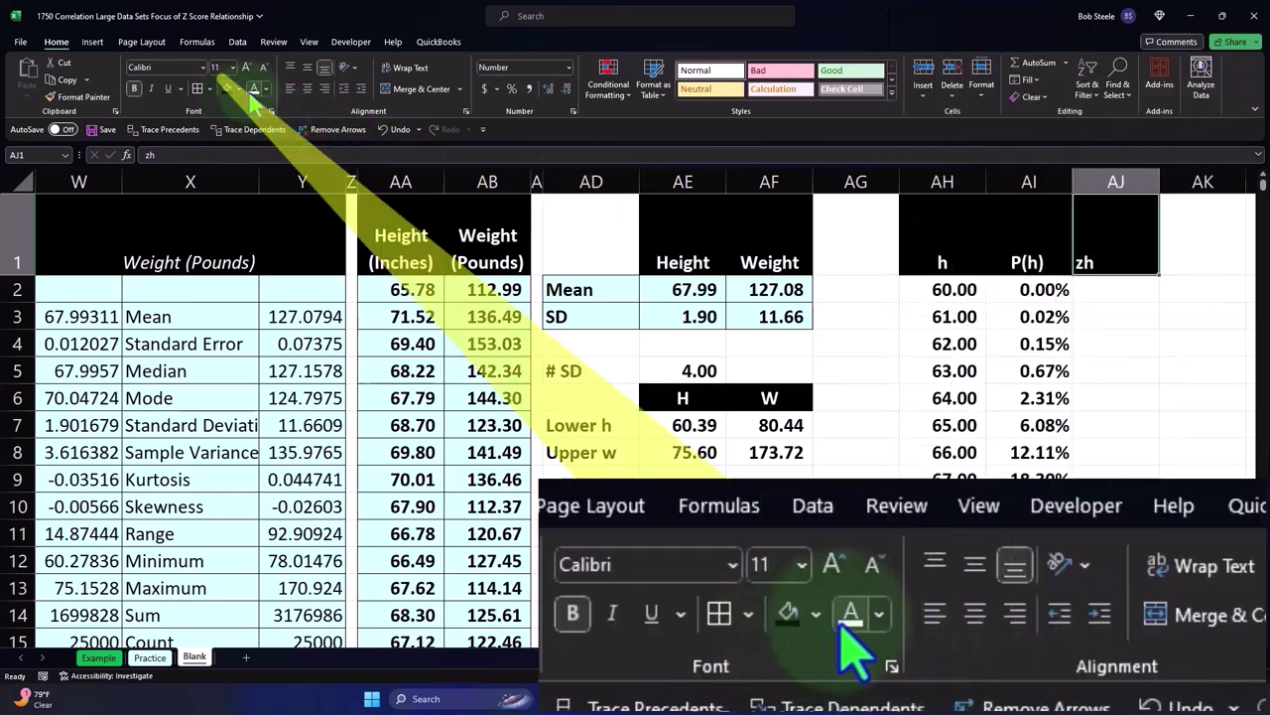
pyautogui.click(307, 88)
pyautogui.click(1132, 289)
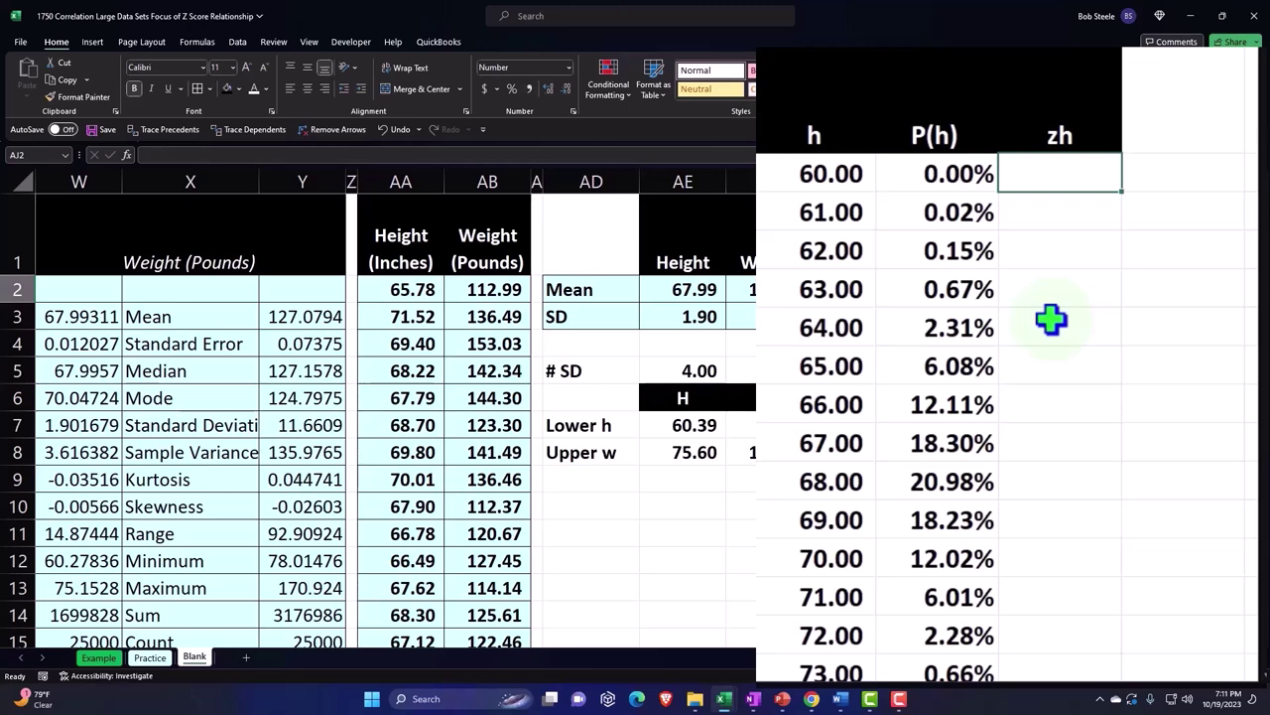
# Step: Enter the z-score formula =(AH2-$AE$2)/$AE$3 in AJ2
pyautogui.write('=')
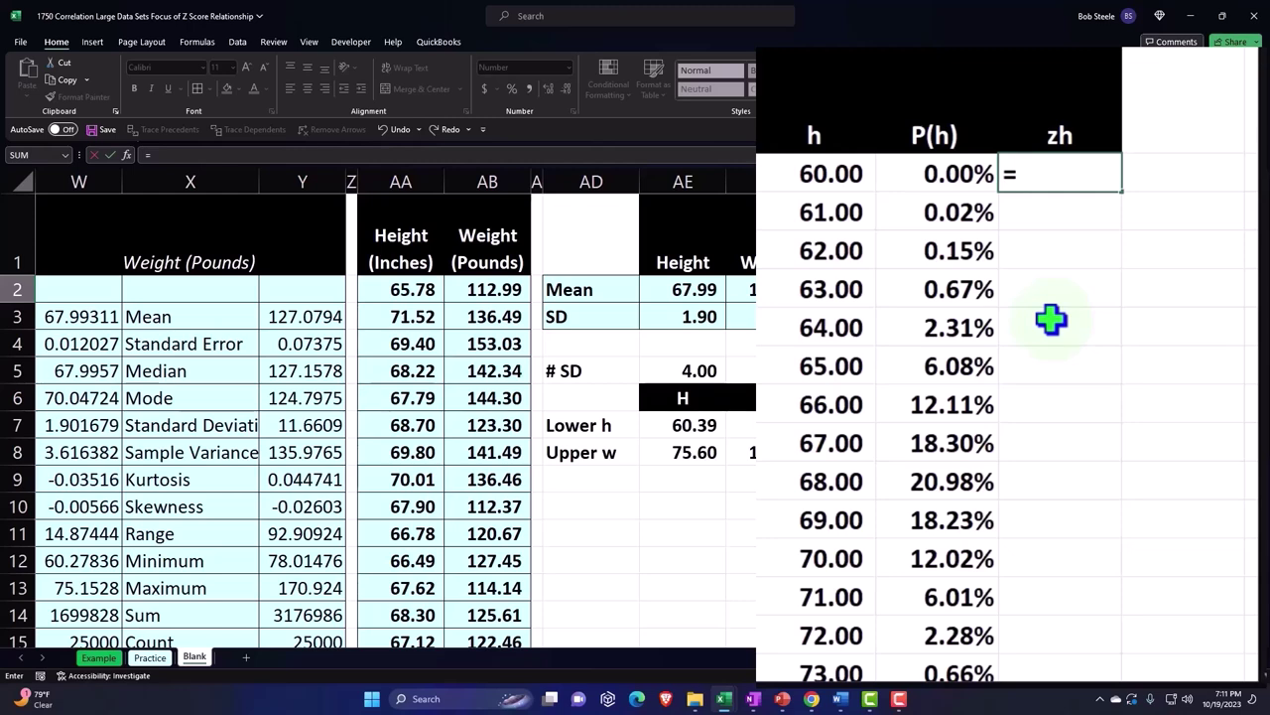
pyautogui.write('(')
pyautogui.press('Left')
pyautogui.press('Left')
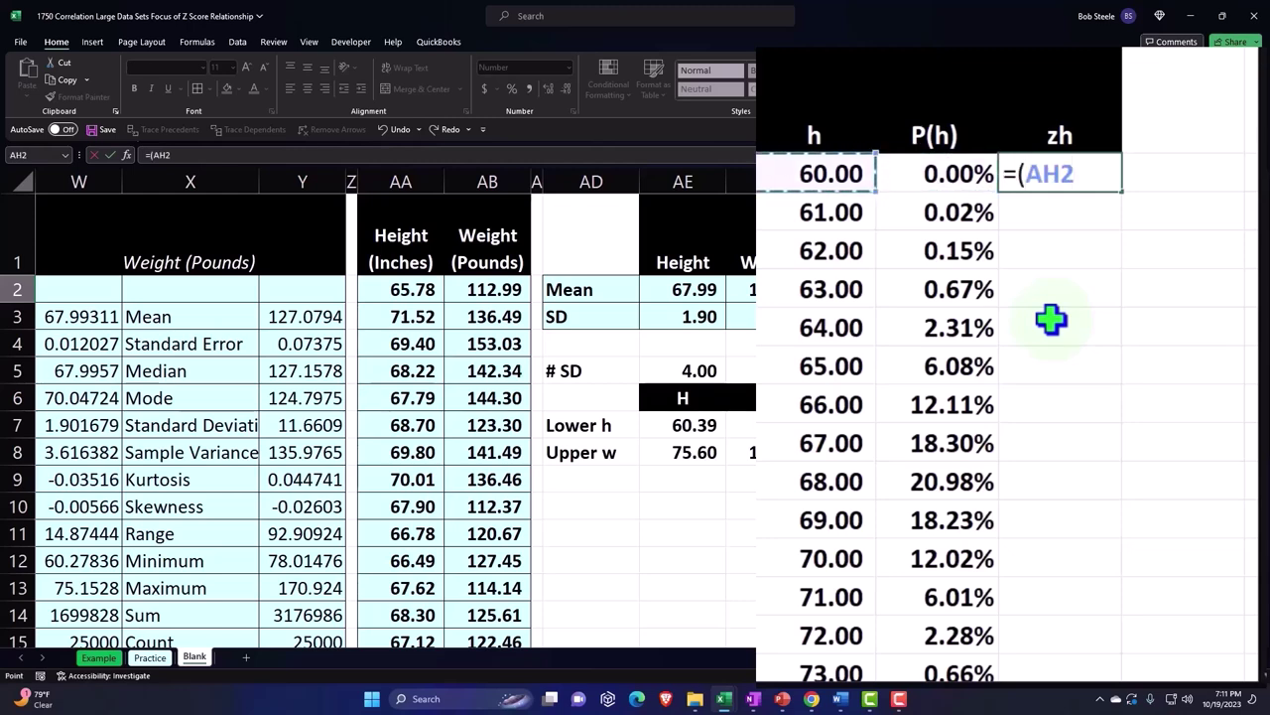
pyautogui.write('-')
pyautogui.press('Left')
pyautogui.press('Left')
pyautogui.press('Left')
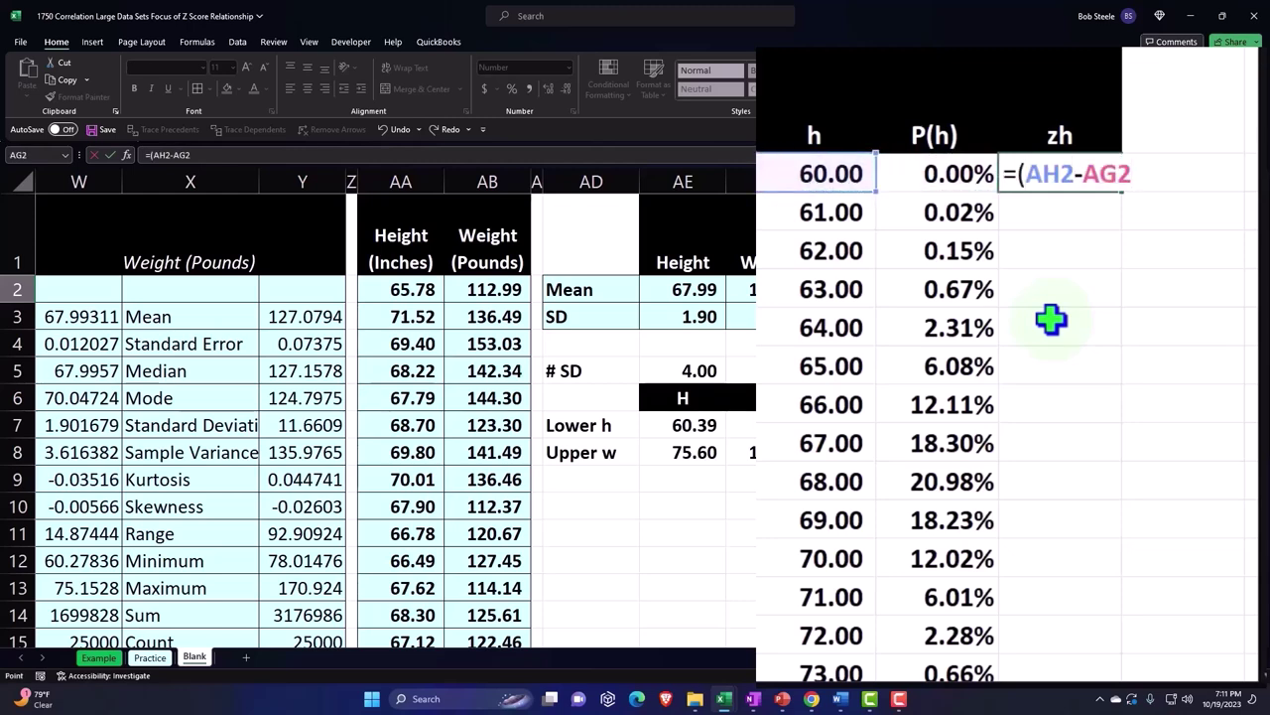
pyautogui.press('Left')
pyautogui.press('Left')
pyautogui.press('F4')
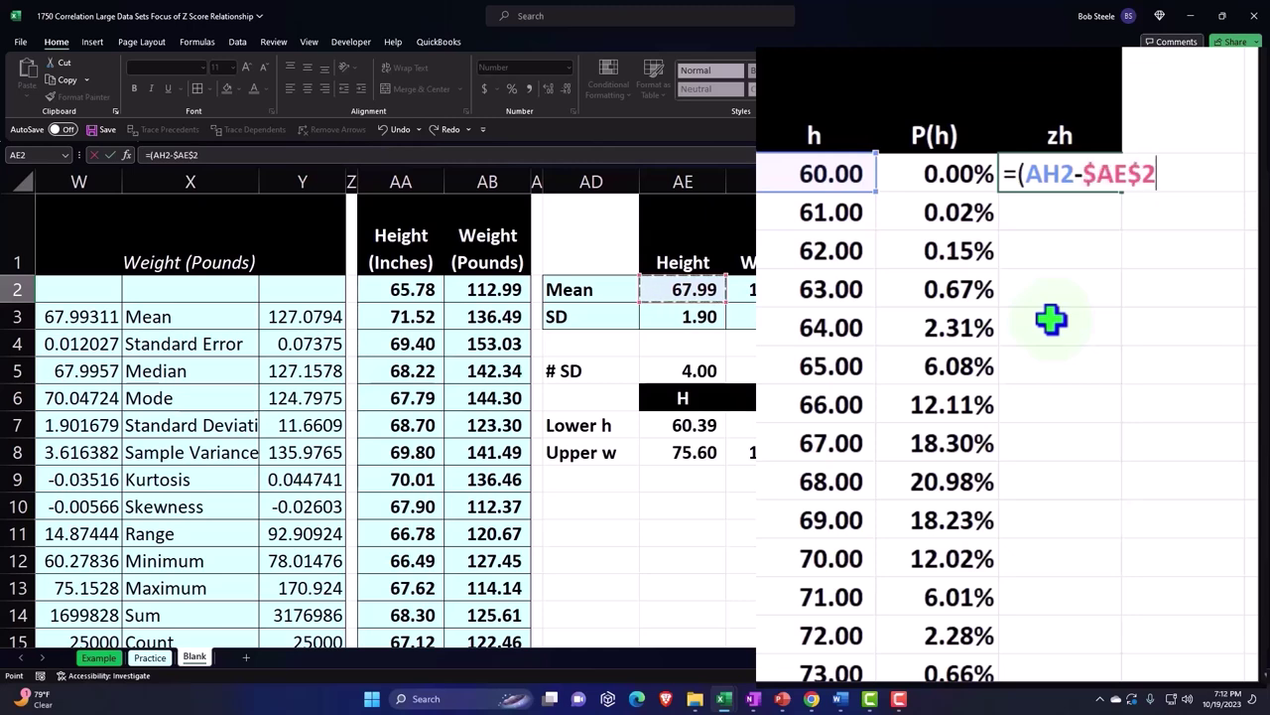
pyautogui.write(')/')
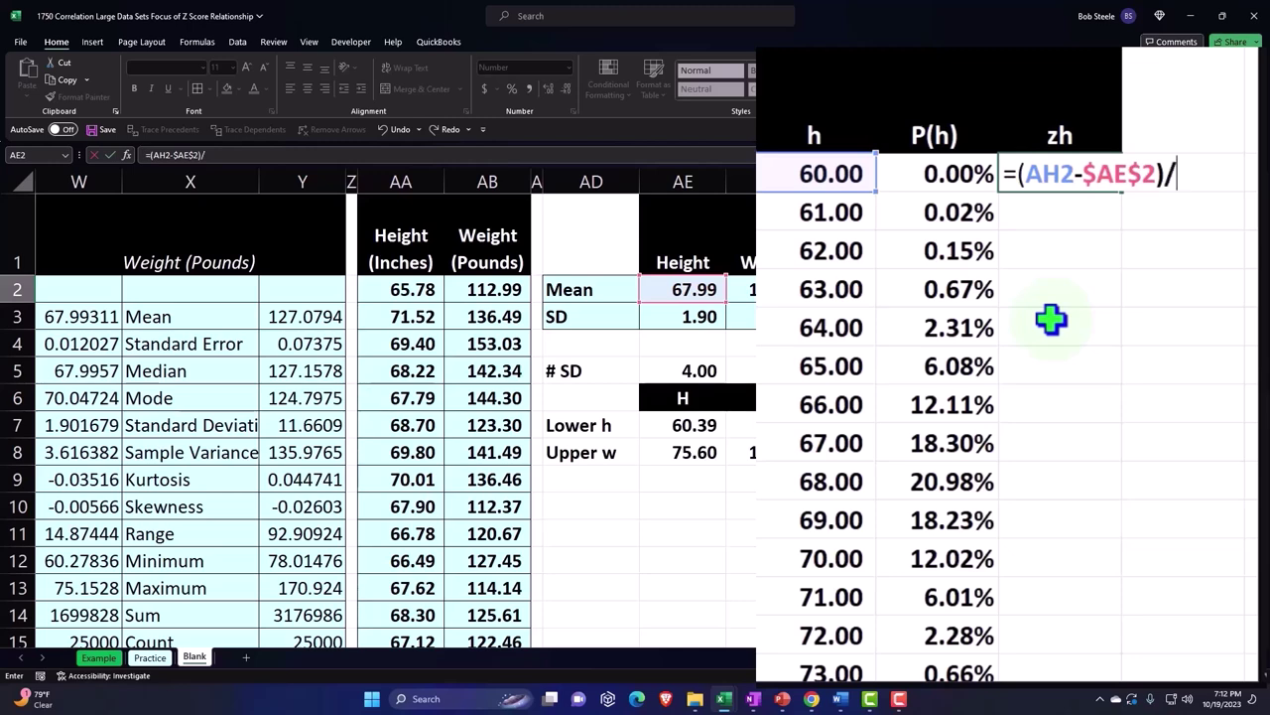
pyautogui.press('Left')
pyautogui.press('Left')
pyautogui.press('Left')
pyautogui.press('Left')
pyautogui.press('Down')
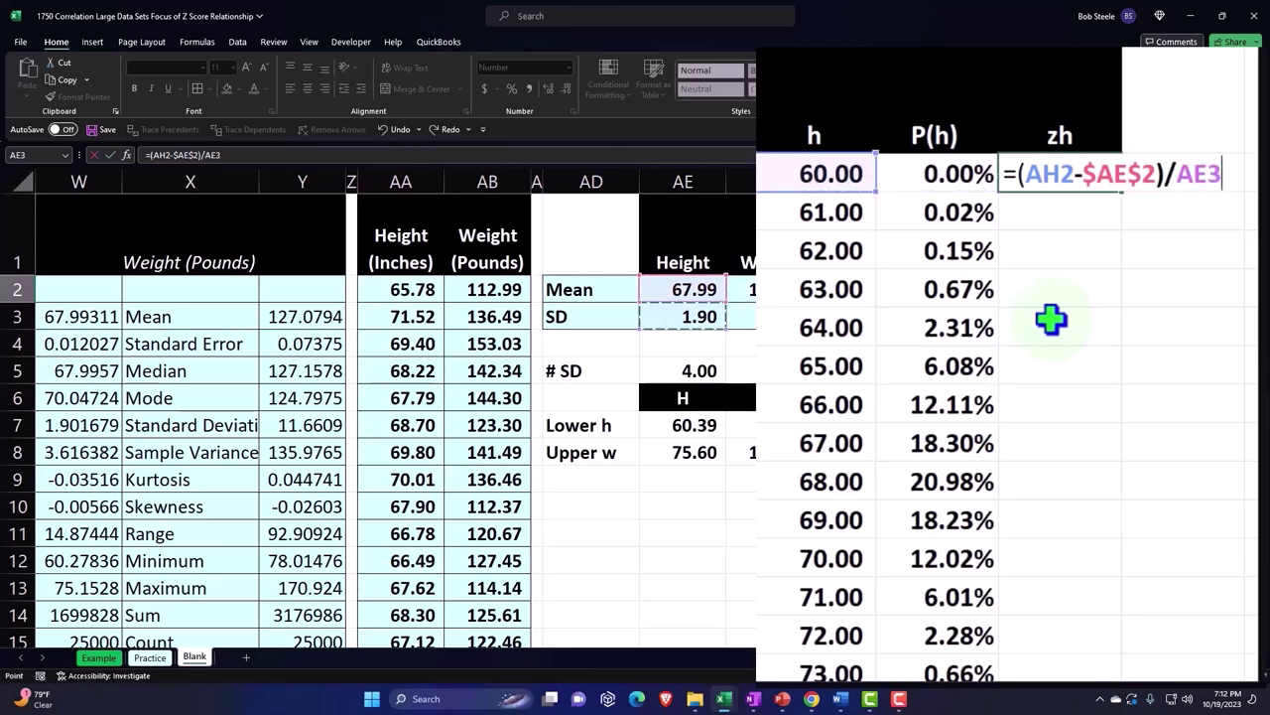
pyautogui.press('F4')
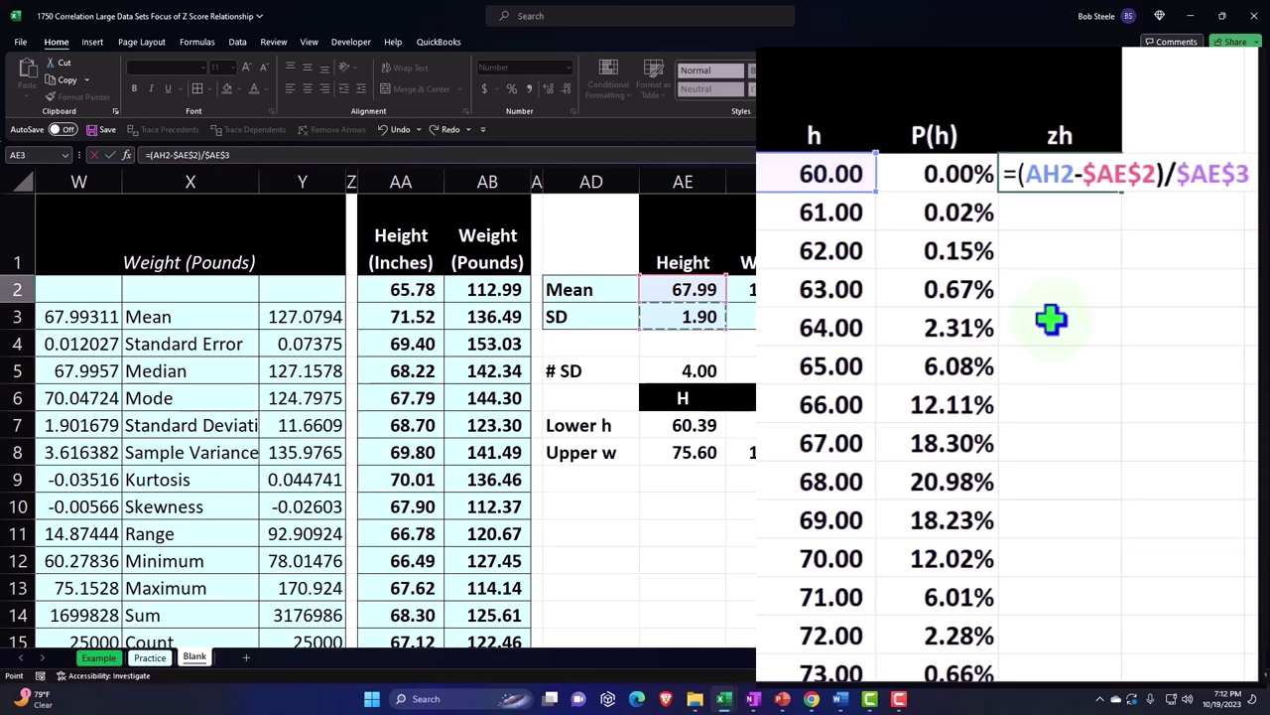
pyautogui.press('Return')
# Step: Copy the z-score formula down the zh column and select the h, P(h), zh columns
pyautogui.click(1104, 184)
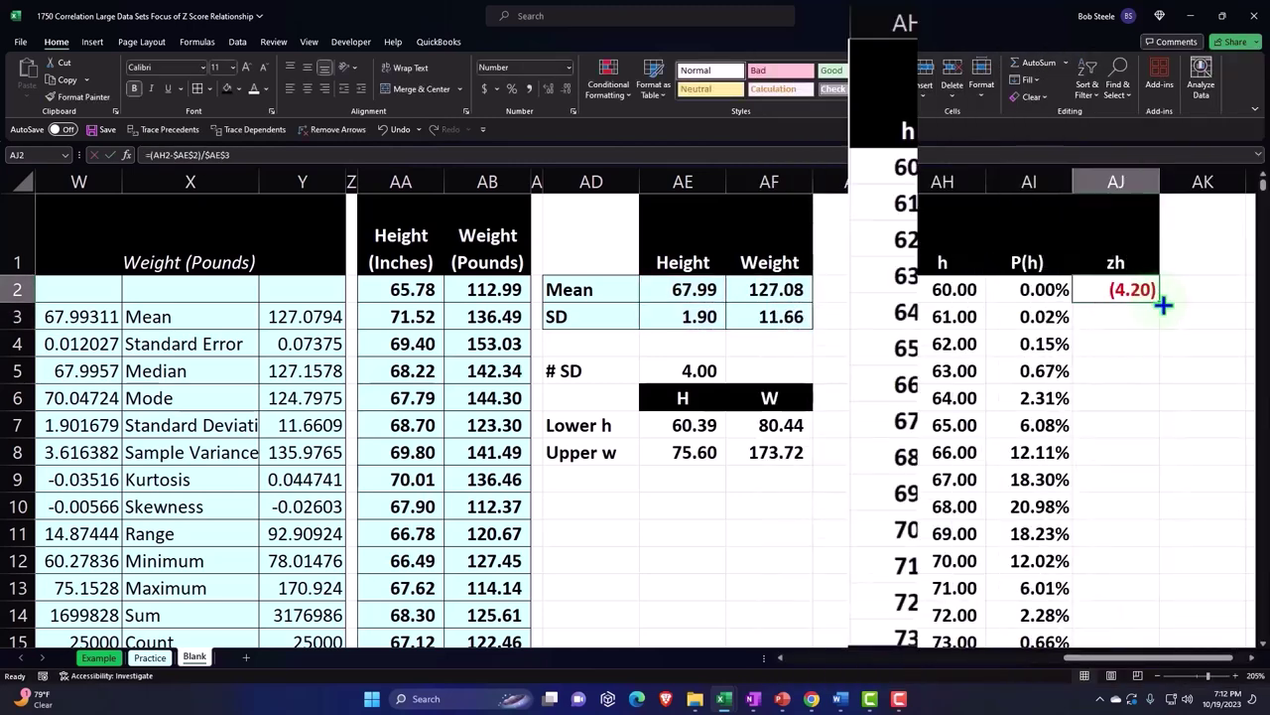
pyautogui.doubleClick(1161, 297)
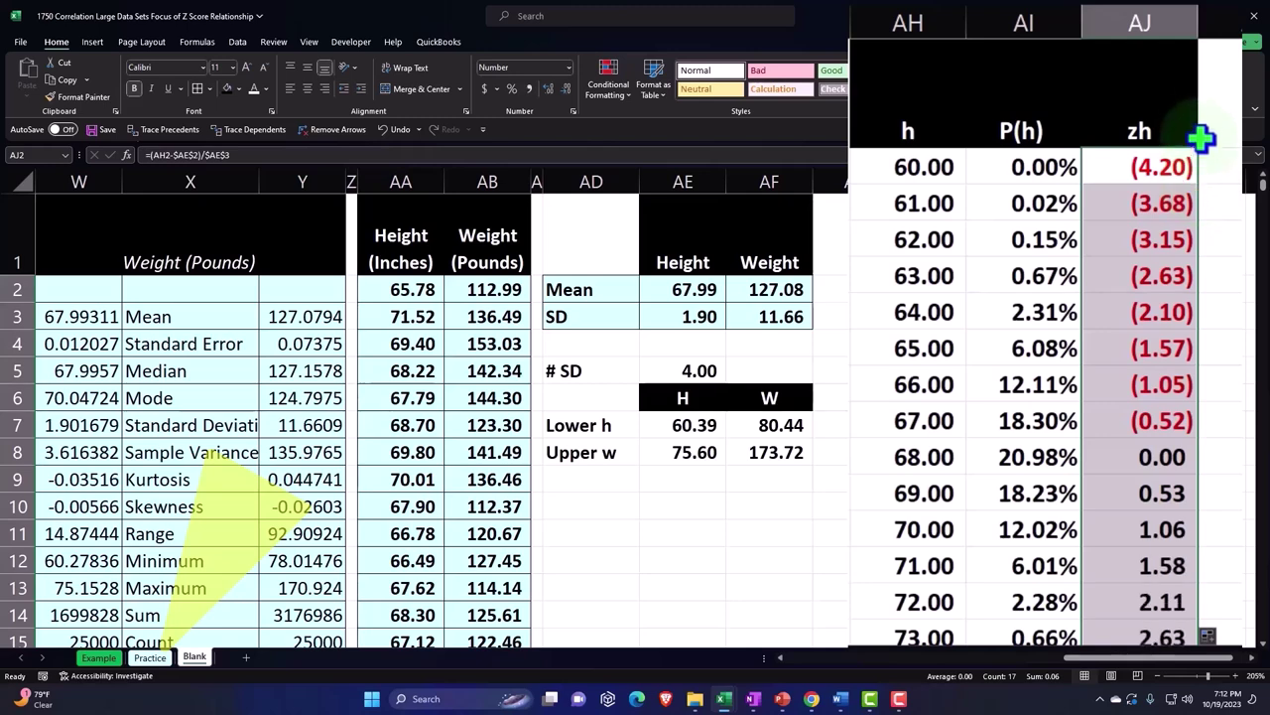
pyautogui.click(1144, 247)
pyautogui.moveTo(907, 22); pyautogui.dragTo(1091, 24)
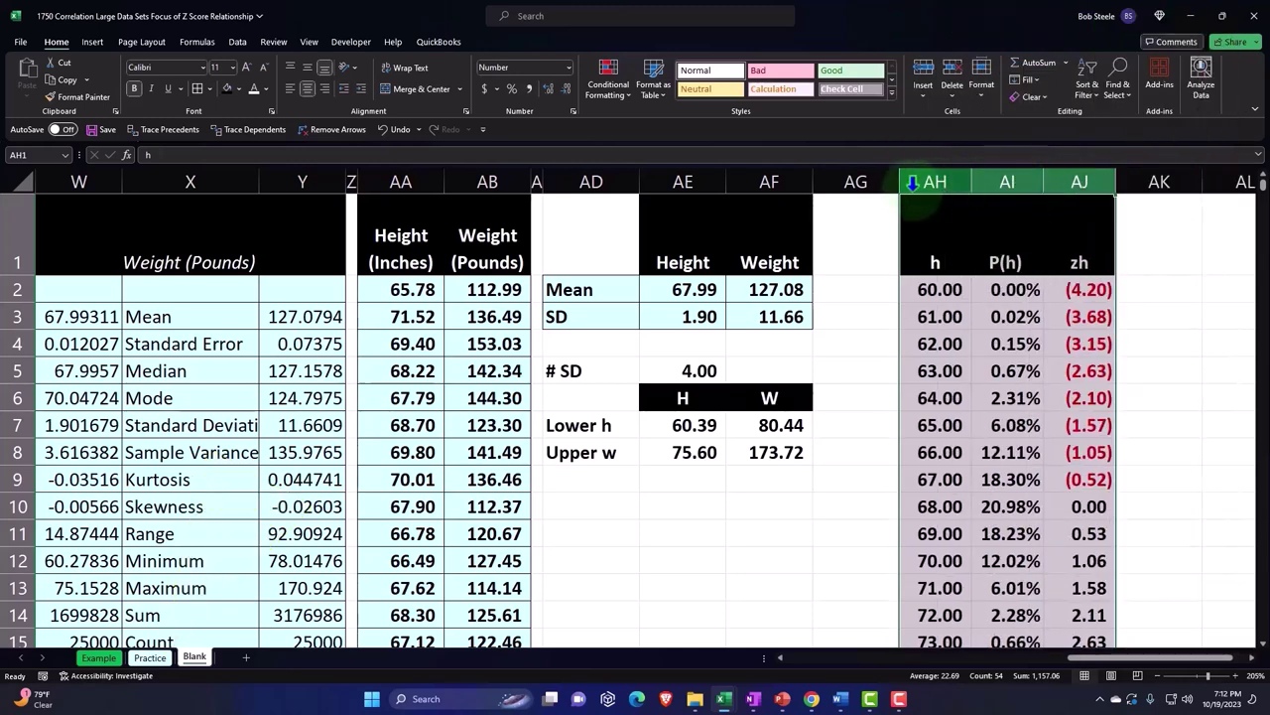
# Step: Narrow spacer column AG, then select the P(h) header and all its values
pyautogui.moveTo(900, 184); pyautogui.dragTo(844, 183)
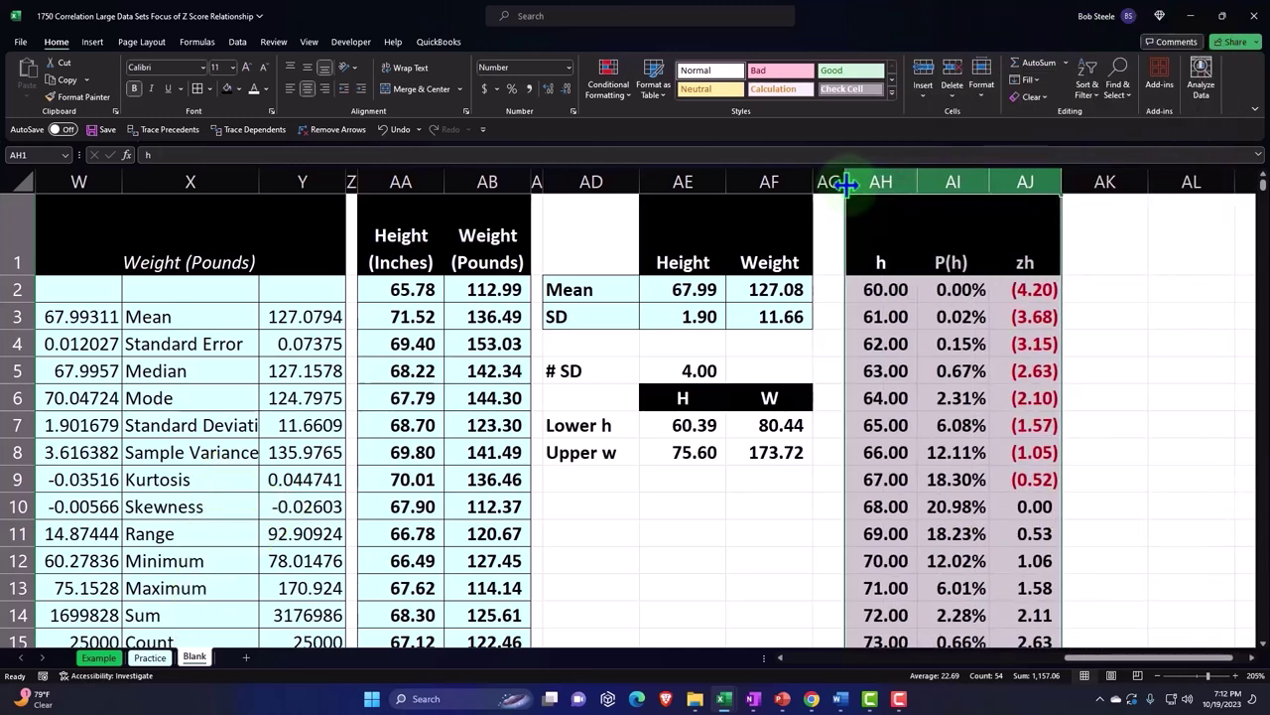
pyautogui.click(951, 343)
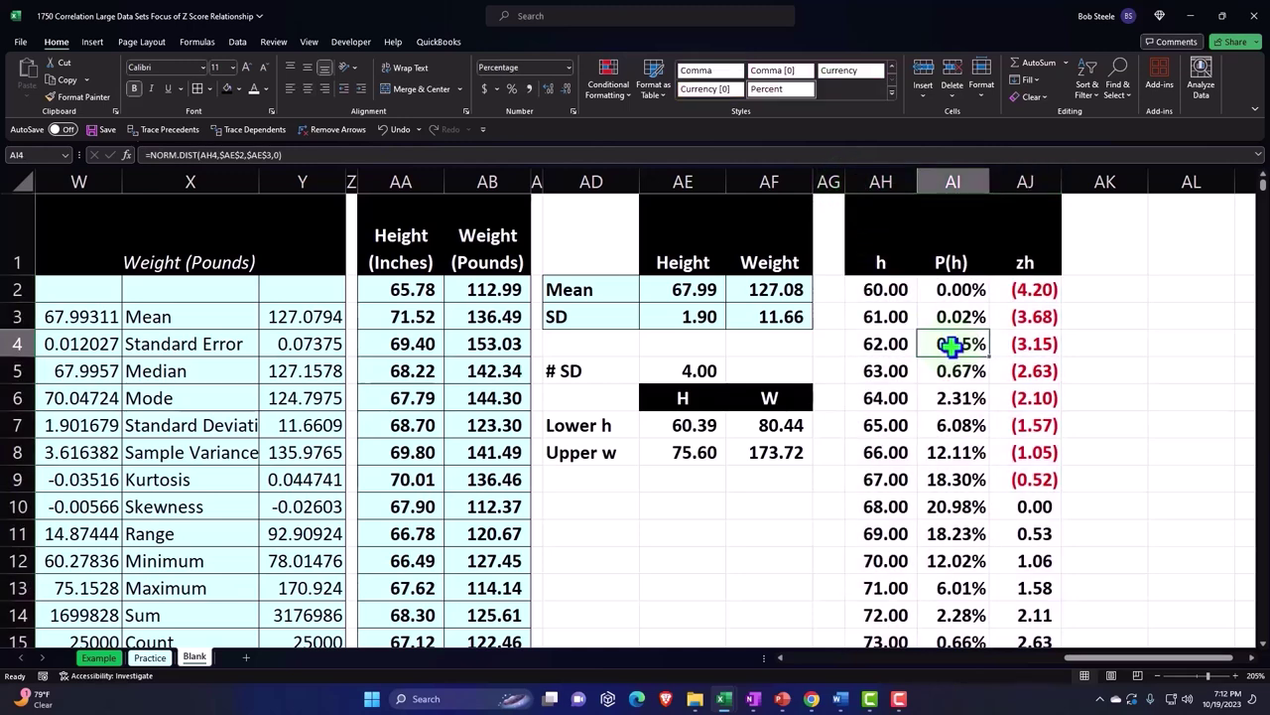
pyautogui.click(967, 260)
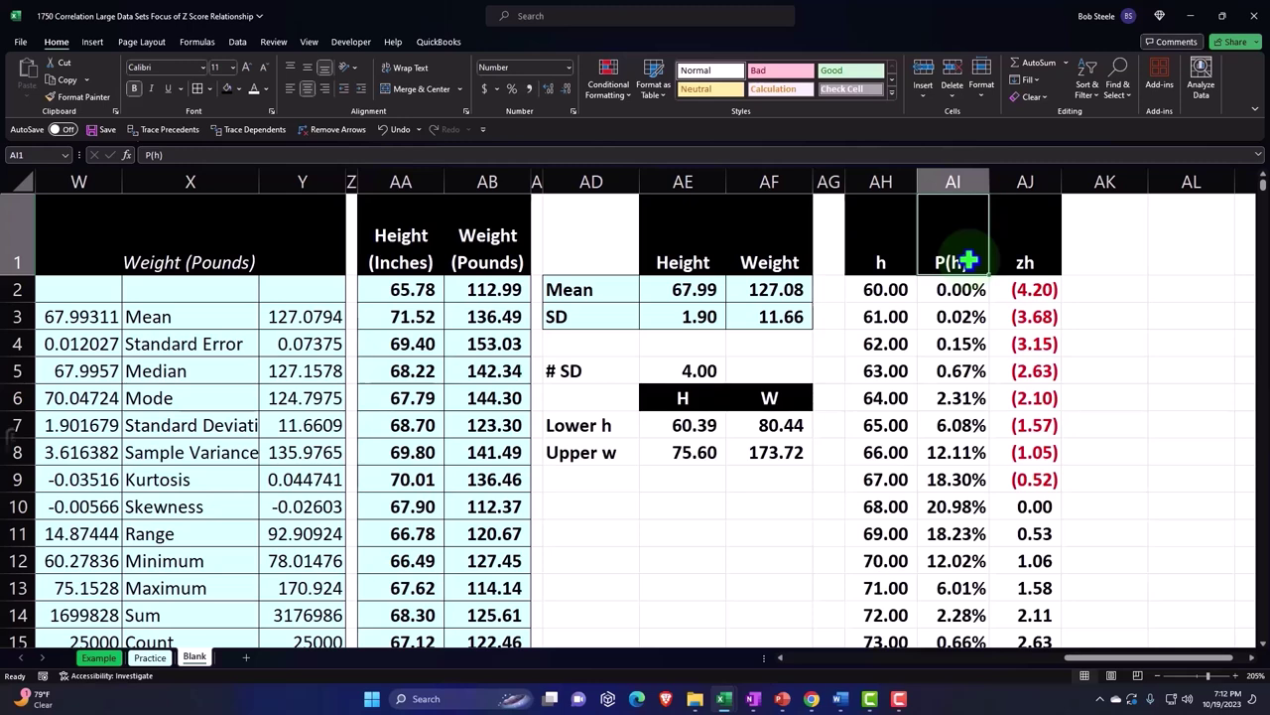
pyautogui.hotkey('ctrl', 'shift', 'Down')
pyautogui.scroll(2, 968, 260)
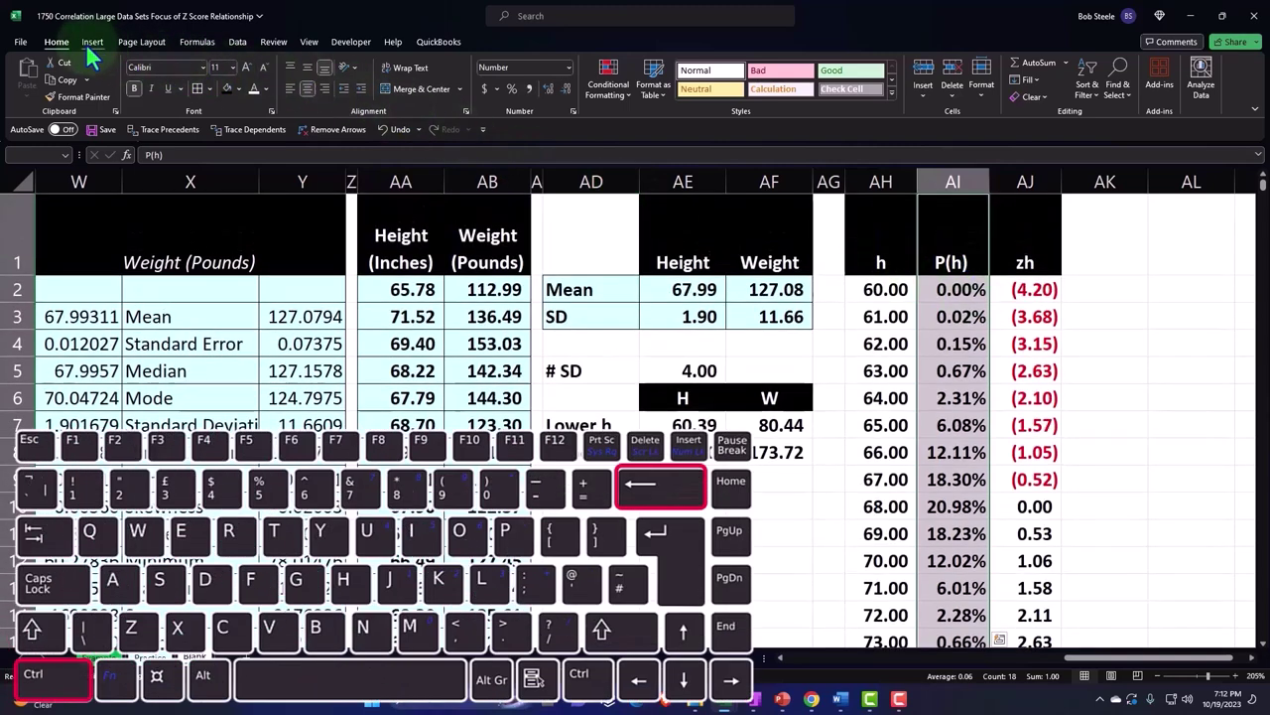
# Step: Insert a 2-D clustered column chart of P(h) and place it right of the table
pyautogui.click(85, 43)
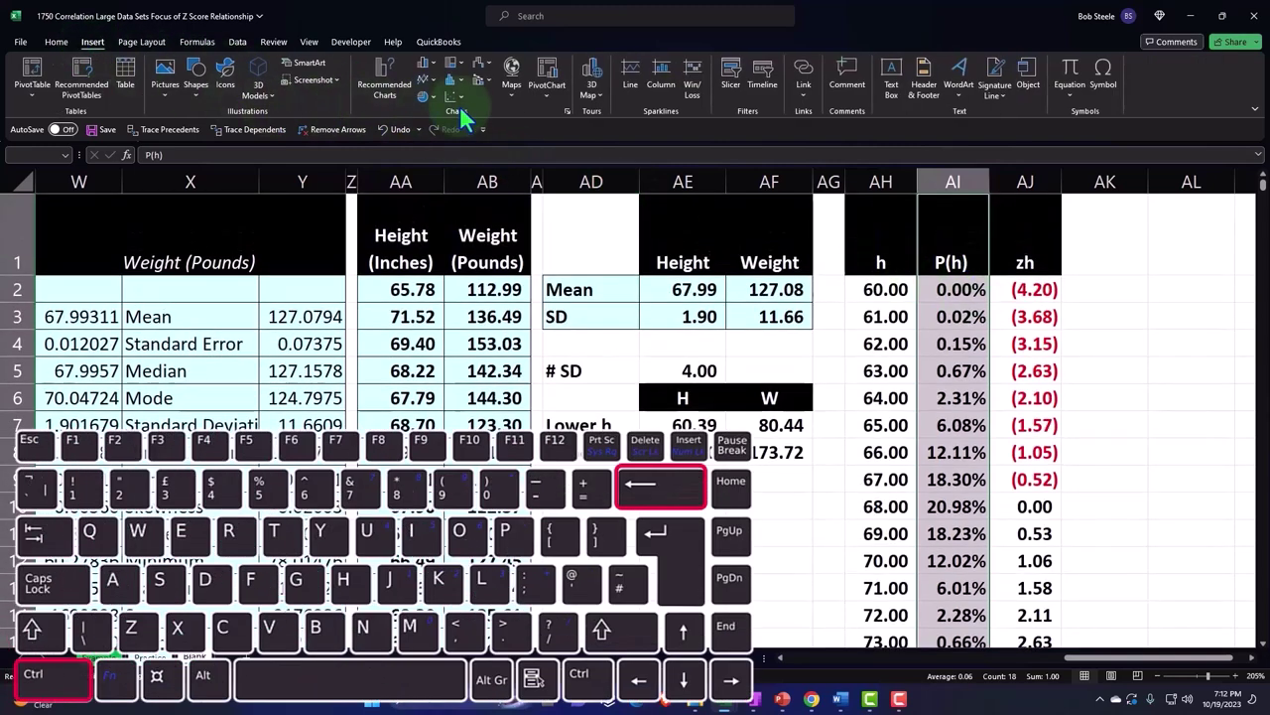
pyautogui.click(425, 61)
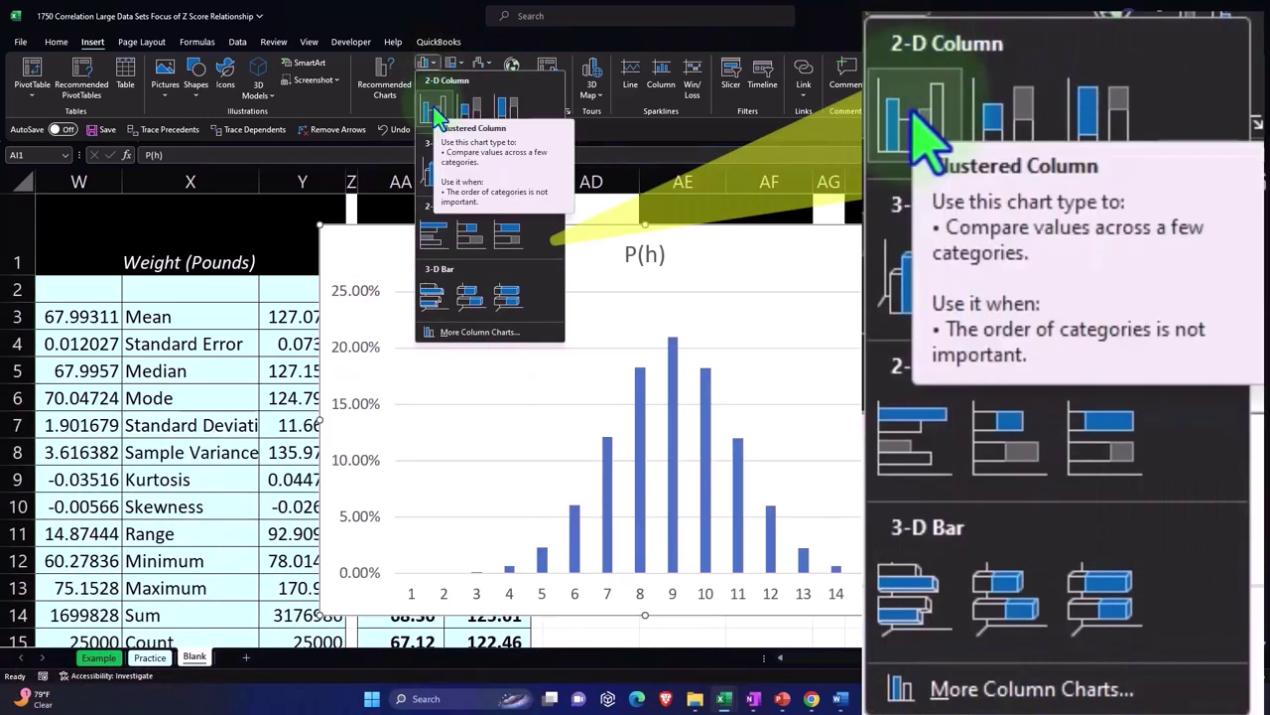
pyautogui.click(432, 109)
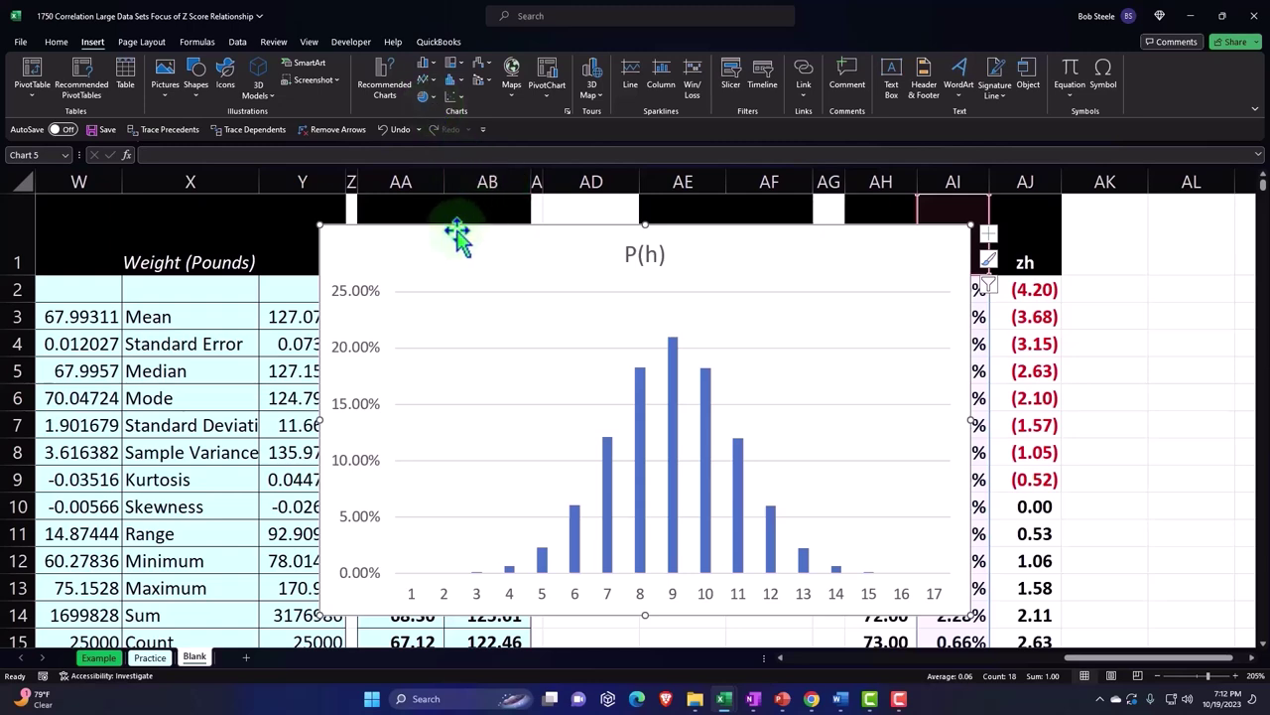
pyautogui.moveTo(456, 235); pyautogui.dragTo(851, 248)
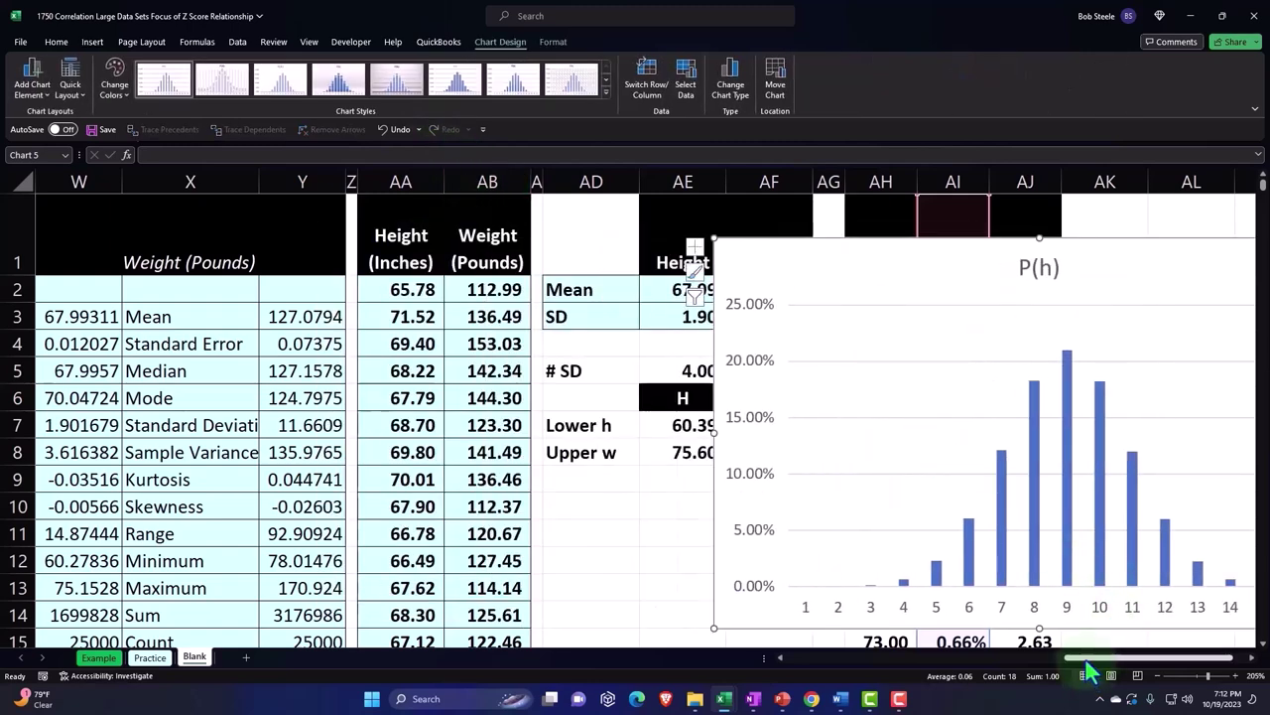
pyautogui.hscroll(1, 1089, 665)
pyautogui.moveTo(631, 244)
pyautogui.mouseDown()
pyautogui.moveTo(838, 286)
pyautogui.moveTo(1035, 243)
pyautogui.mouseUp()
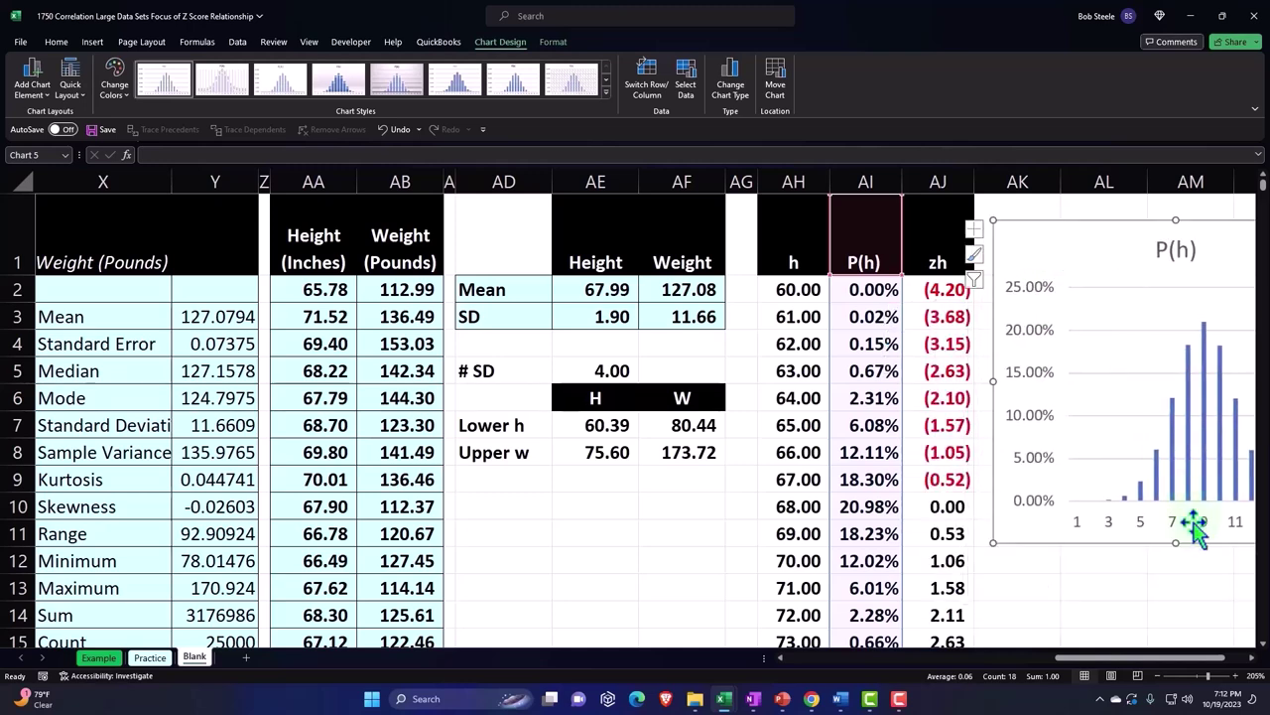
pyautogui.hscroll(1, 1148, 663)
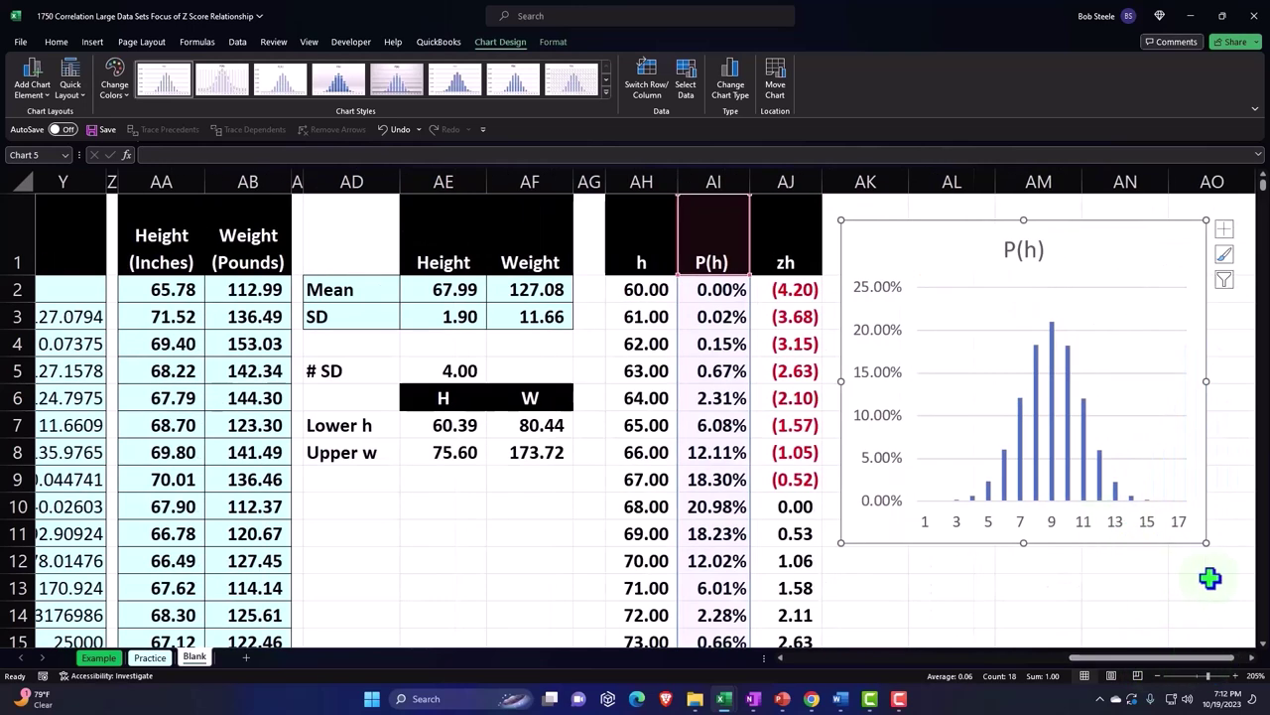
pyautogui.moveTo(1206, 542); pyautogui.dragTo(1247, 504)
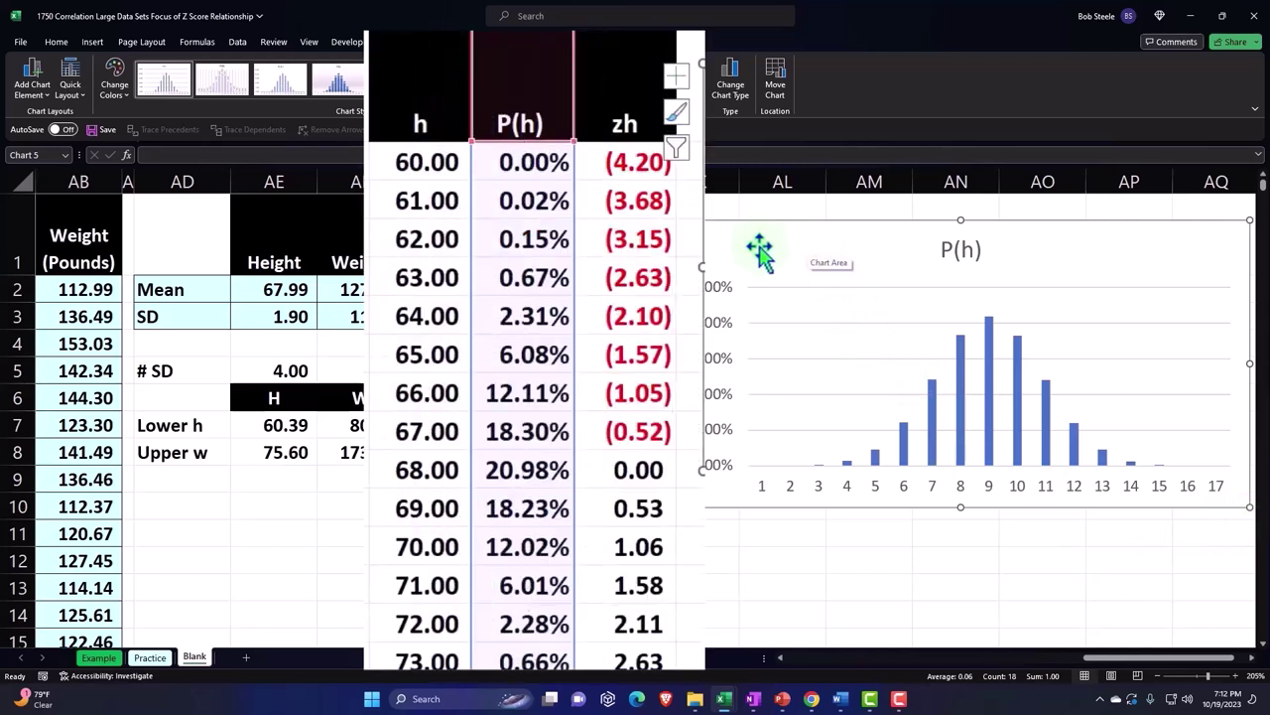
pyautogui.moveTo(759, 253); pyautogui.dragTo(1252, 266)
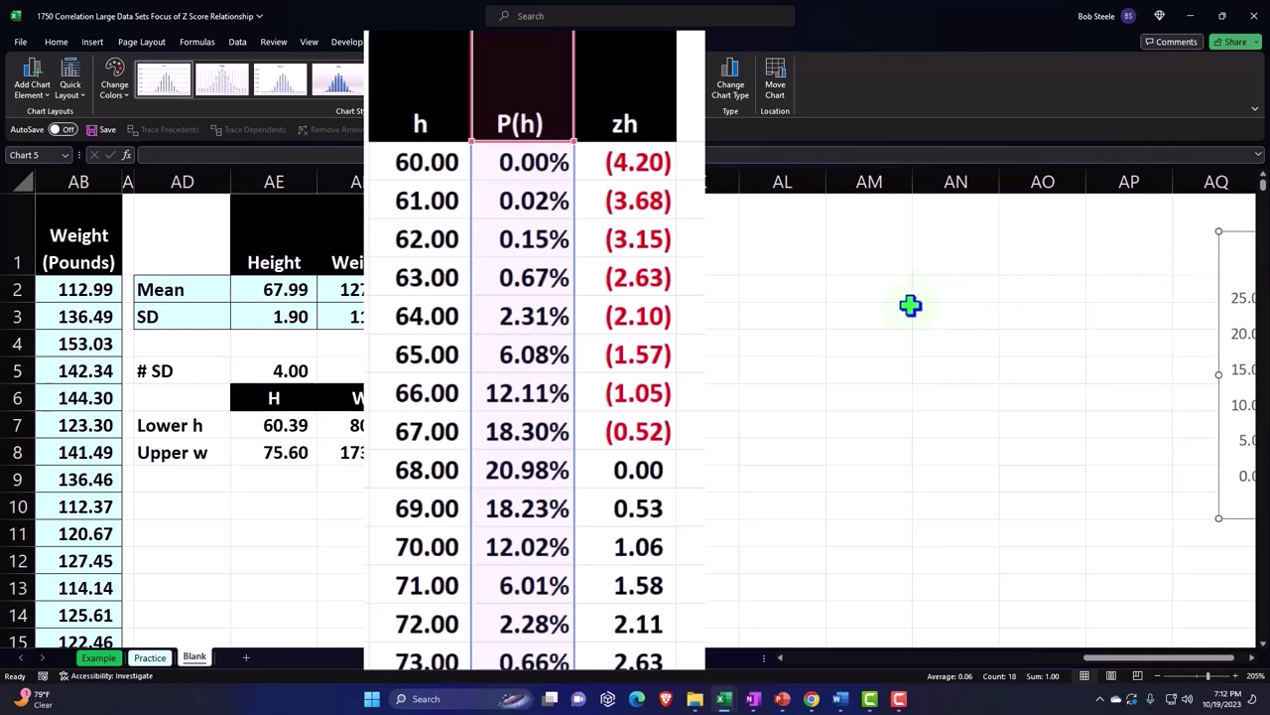
# Step: Enter the weight headers w, P(w) and zw in AL1:AN1
pyautogui.click(781, 253)
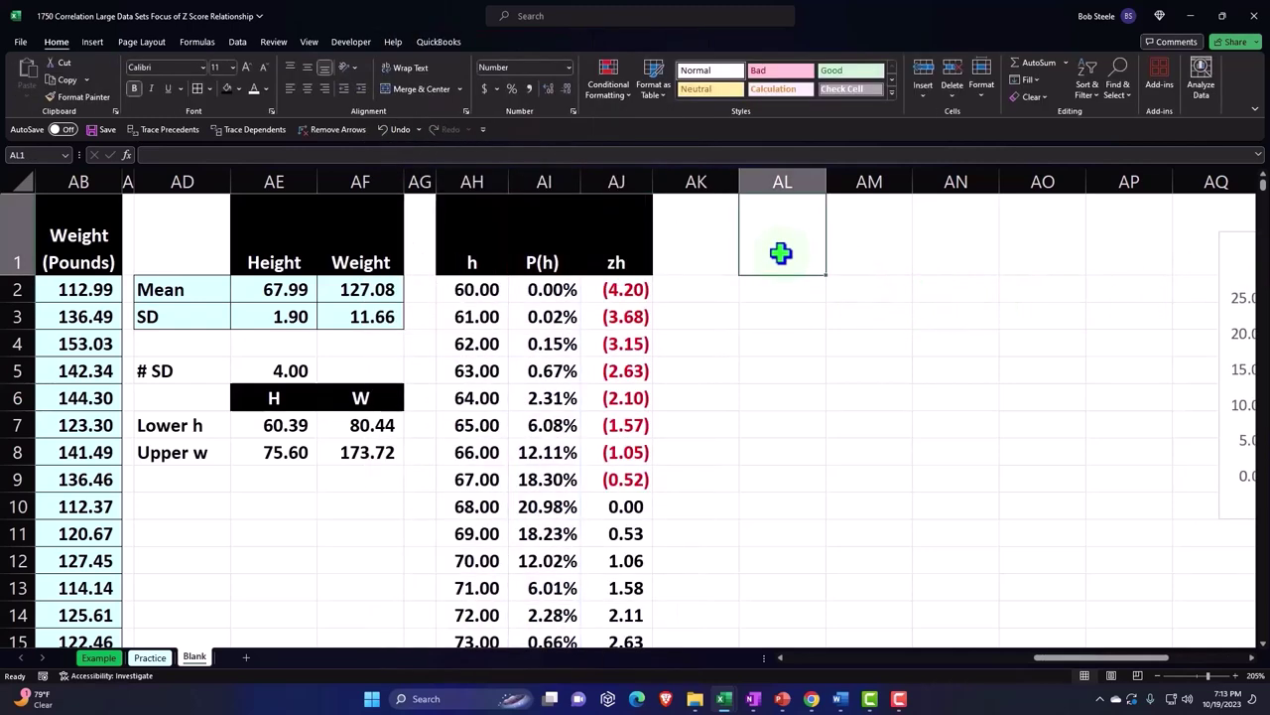
pyautogui.write('w')
pyautogui.press('Tab')
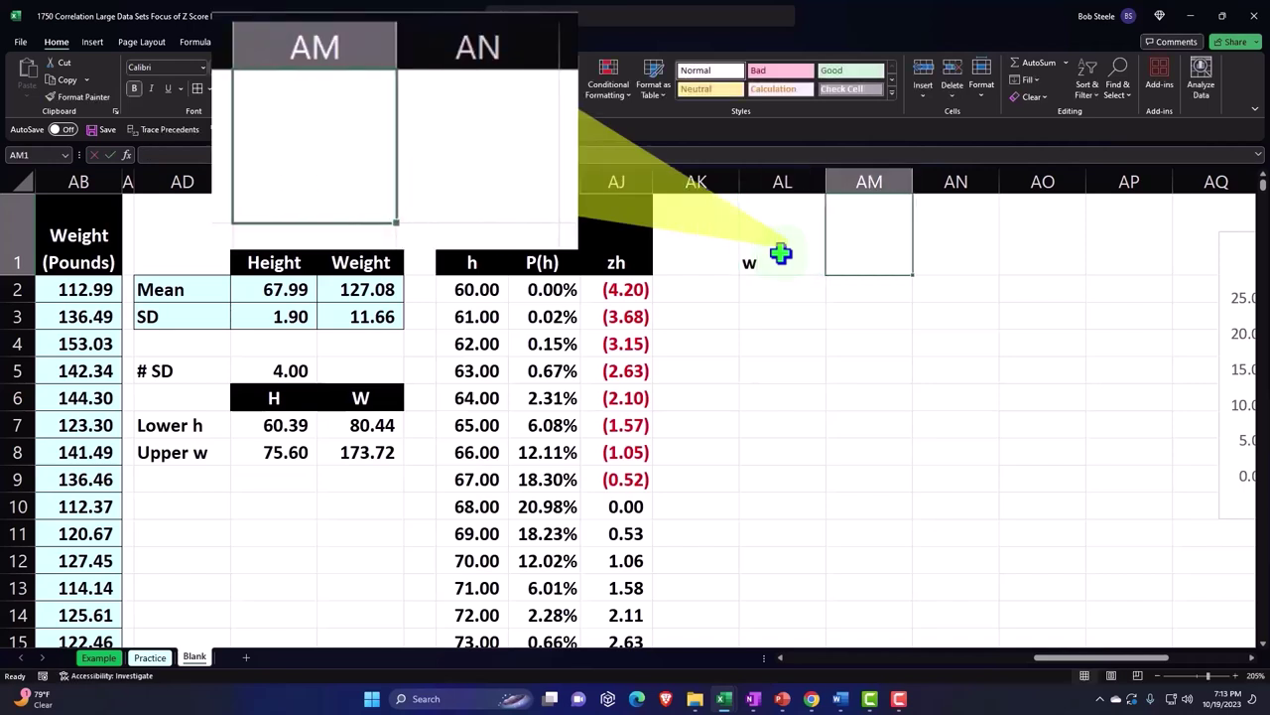
pyautogui.write('P(w')
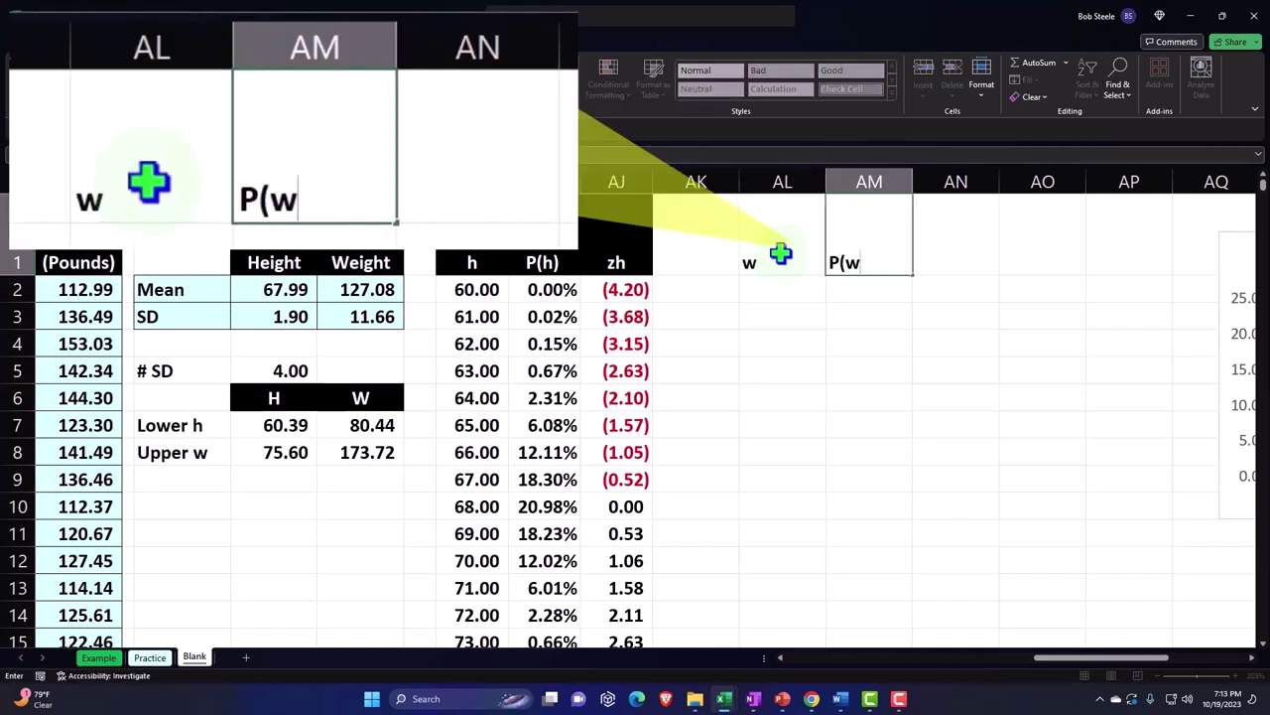
pyautogui.write(')')
pyautogui.press('Tab')
pyautogui.write('zx')
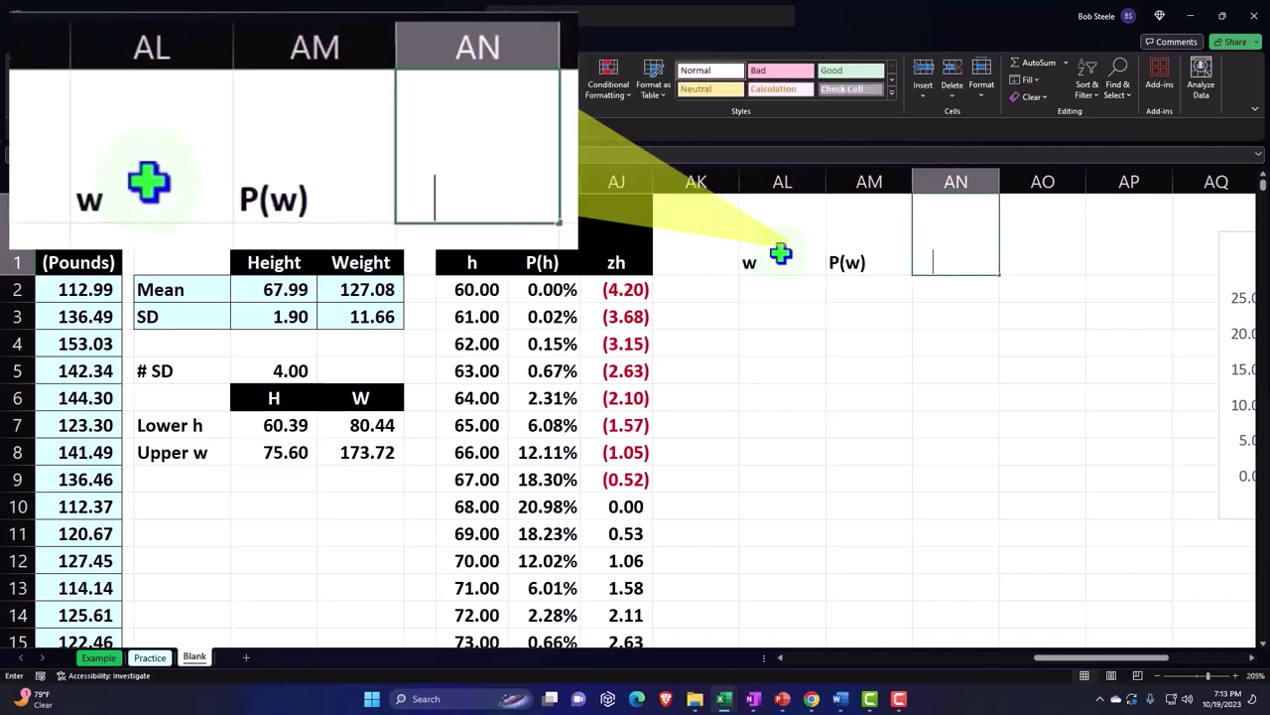
pyautogui.press('BackSpace')
pyautogui.write('w')
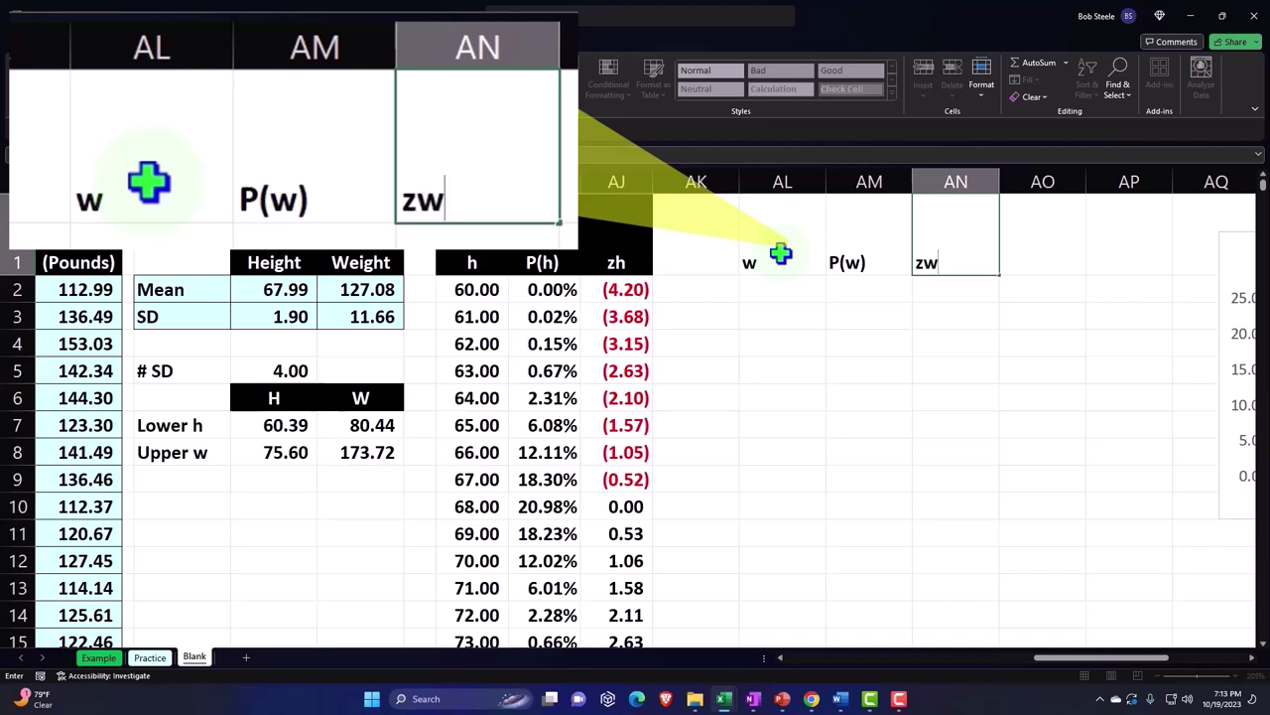
pyautogui.click(780, 254)
# Step: Style the weight headers with black fill and white, centred, wrapped text
pyautogui.hotkey('shift', 'Right')
pyautogui.hotkey('shift', 'Right')
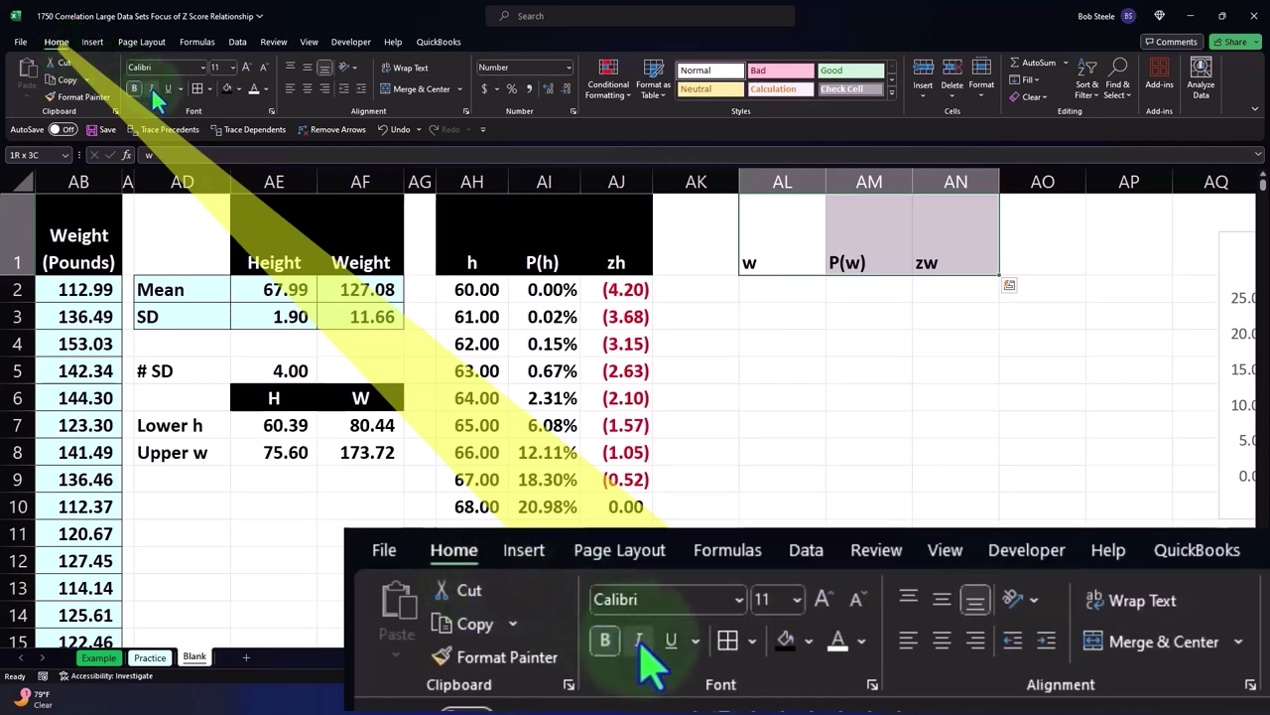
pyautogui.click(228, 89)
pyautogui.click(254, 89)
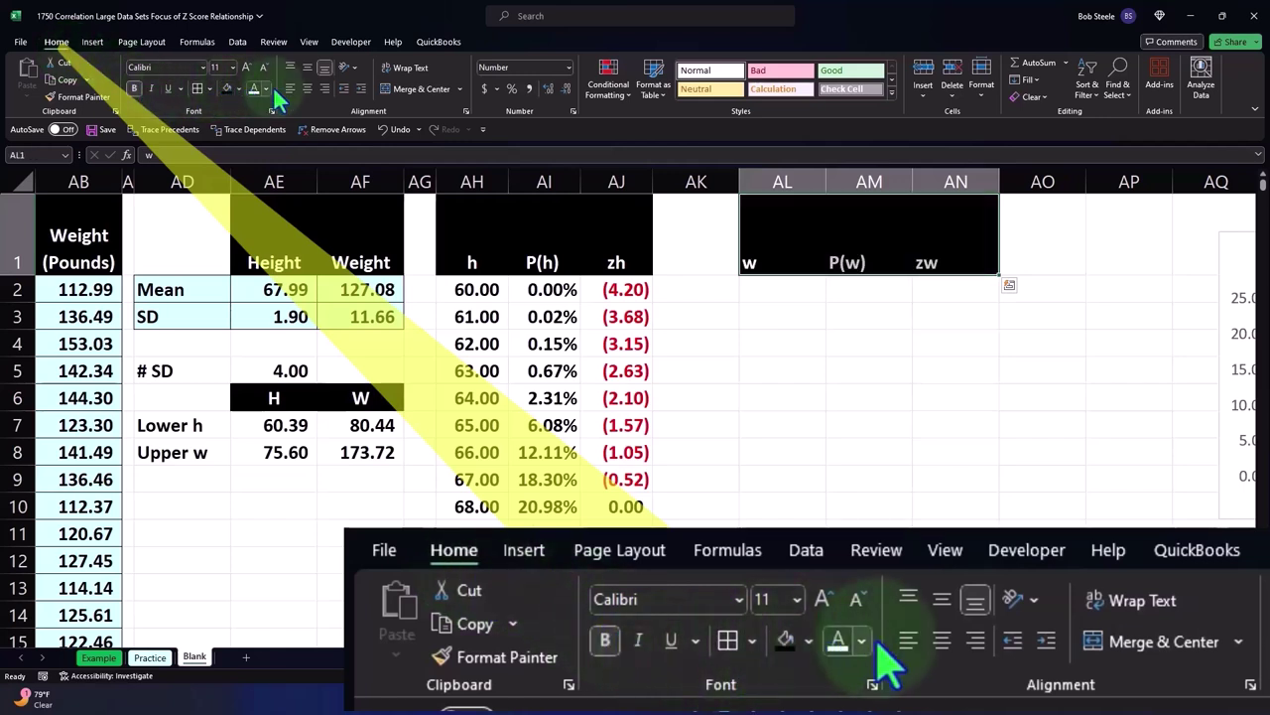
pyautogui.click(307, 91)
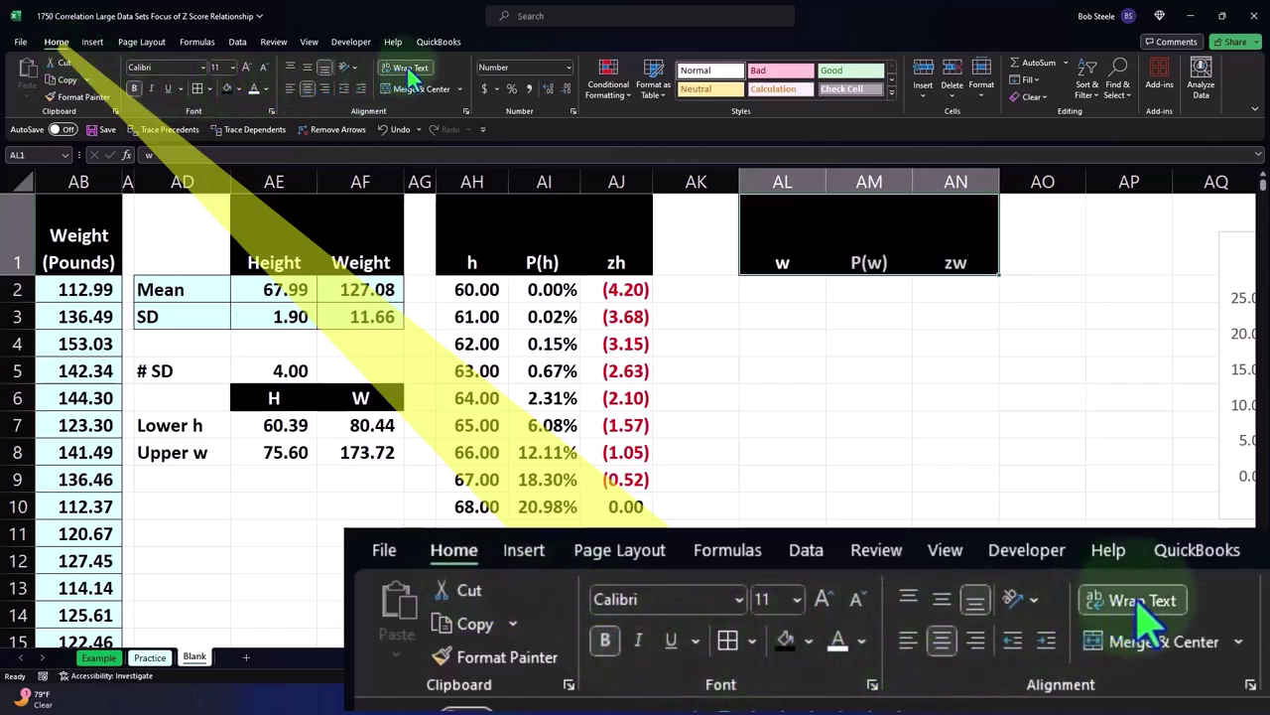
pyautogui.click(415, 78)
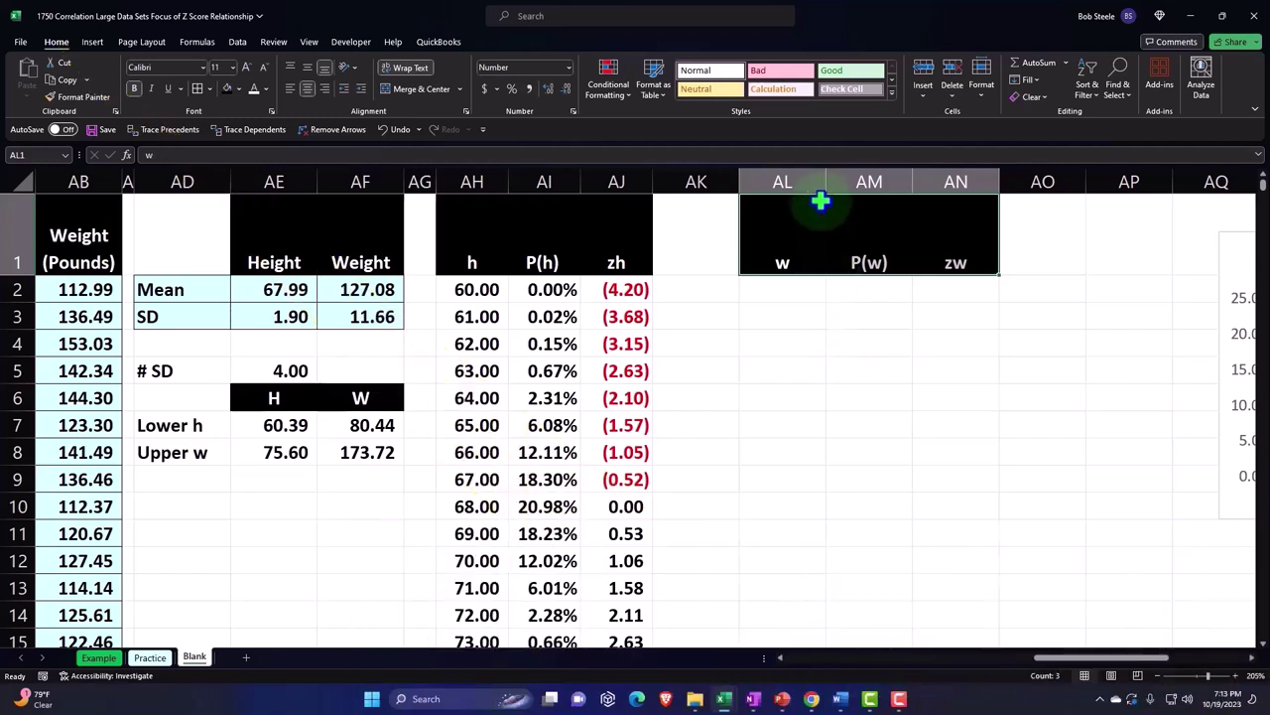
pyautogui.click(793, 293)
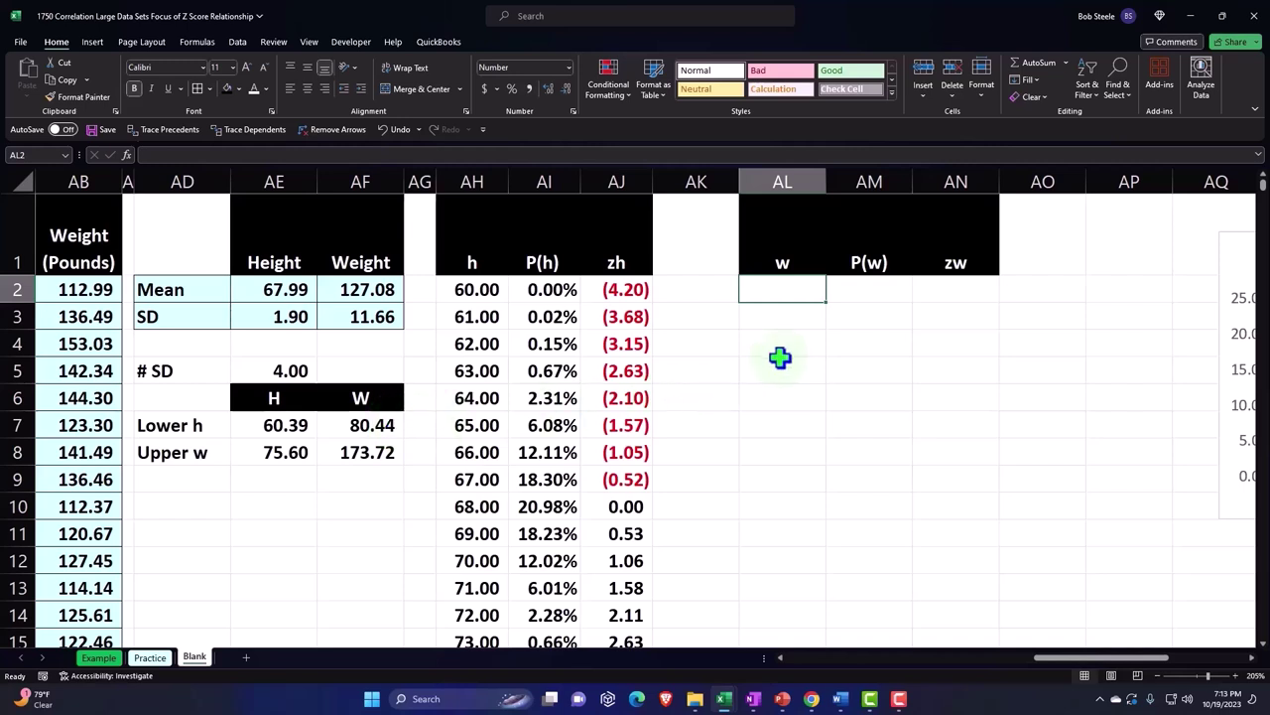
# Step: Enter 79 and 80 in column w and extend the series in steps of 1 to 174
pyautogui.write('79')
pyautogui.press('Return')
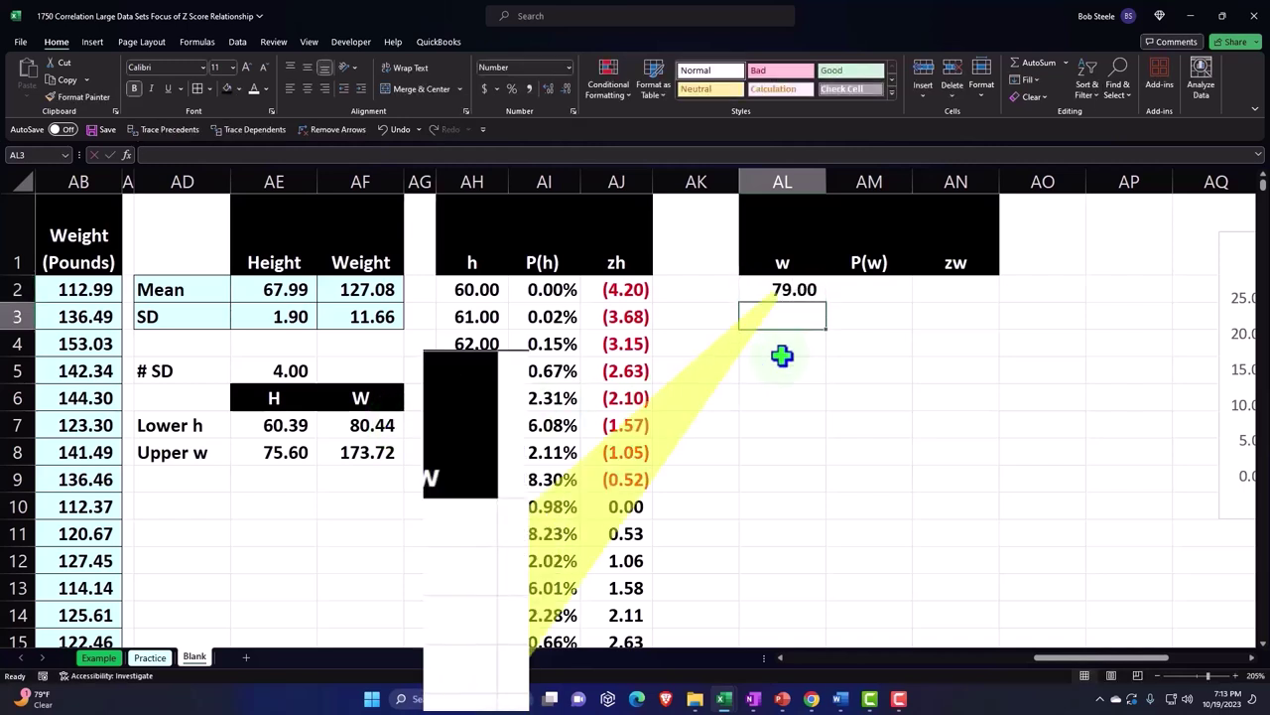
pyautogui.write('7')
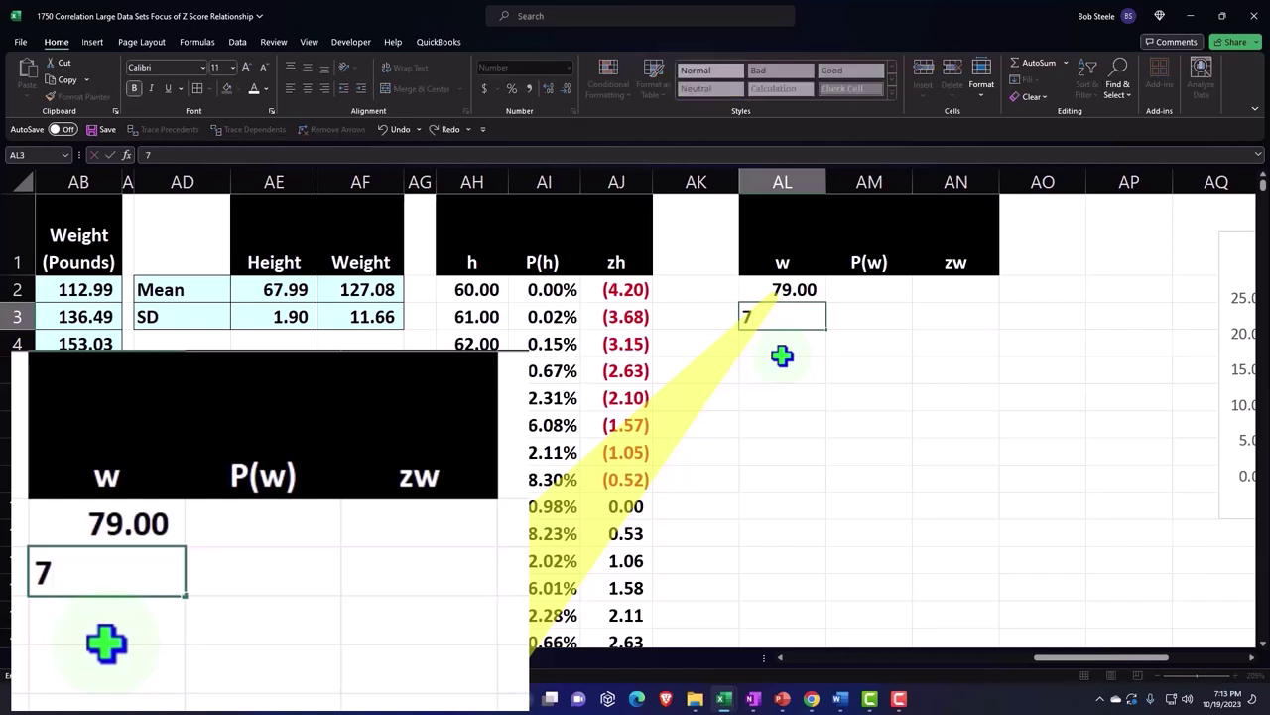
pyautogui.press('BackSpace')
pyautogui.write('80')
pyautogui.press('Return')
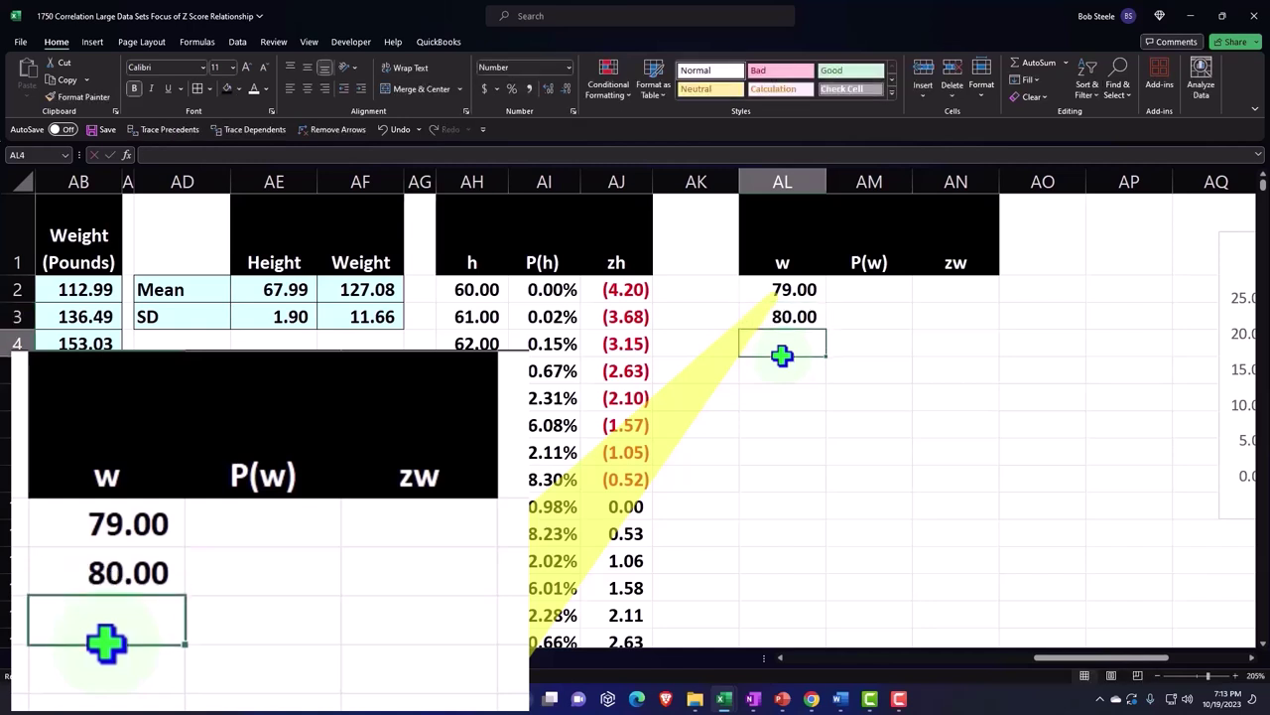
pyautogui.click(779, 290)
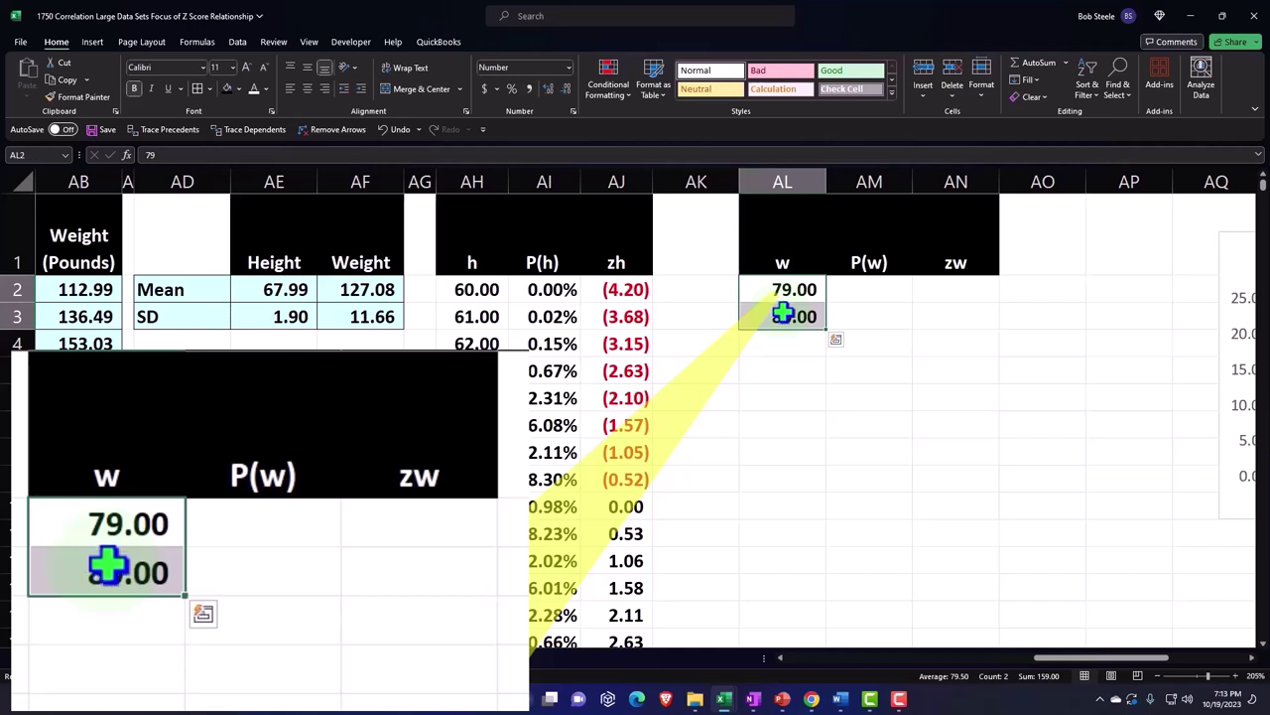
pyautogui.moveTo(825, 329); pyautogui.dragTo(809, 652)
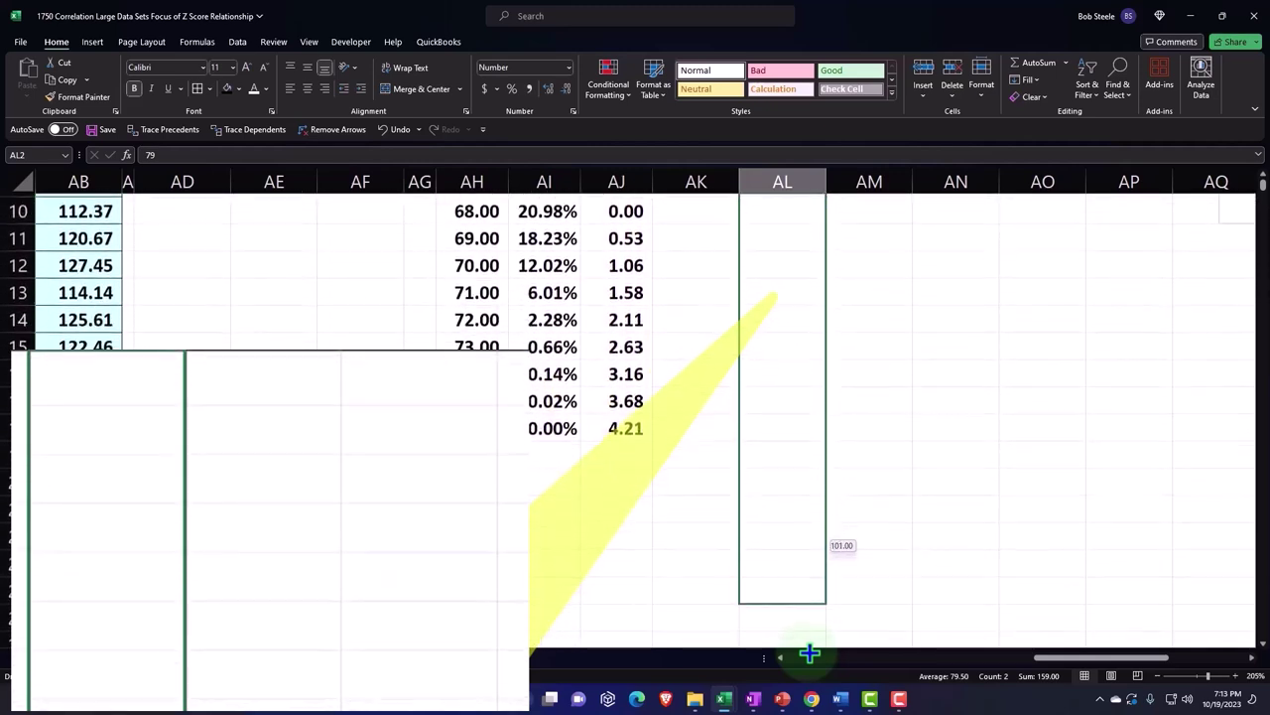
pyautogui.moveTo(808, 652); pyautogui.dragTo(814, 677)
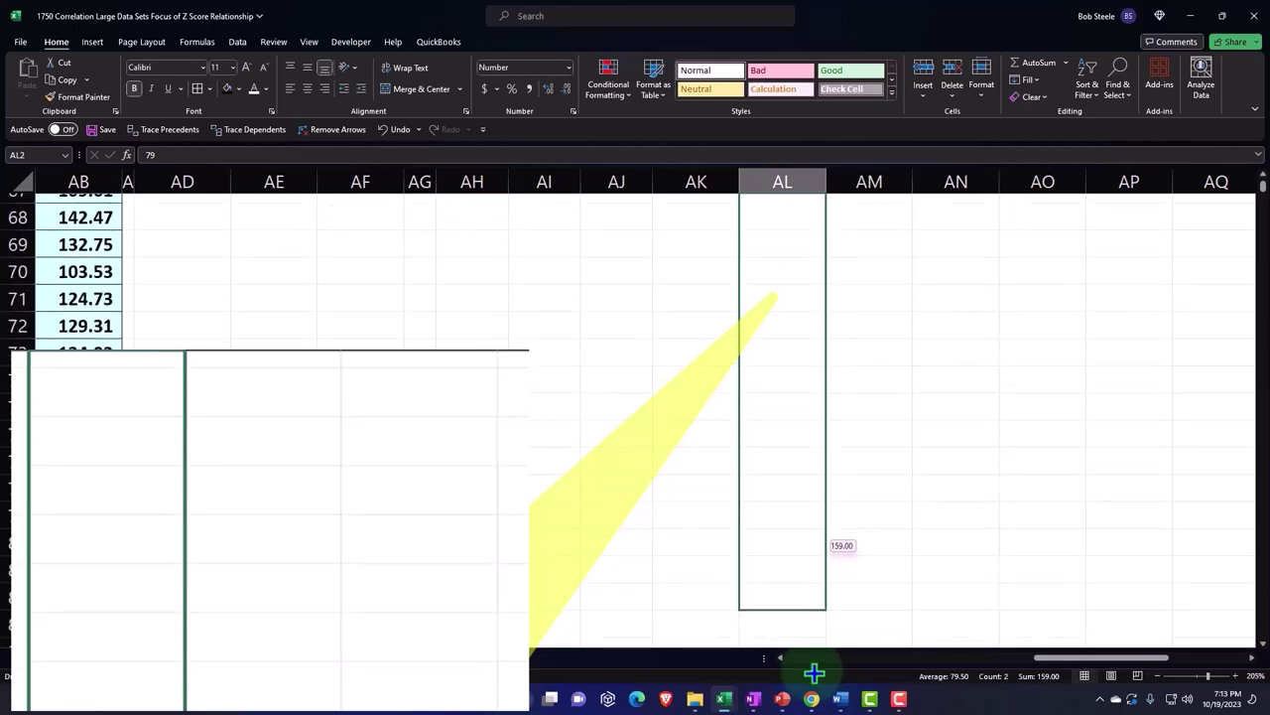
pyautogui.moveTo(814, 676); pyautogui.dragTo(814, 548)
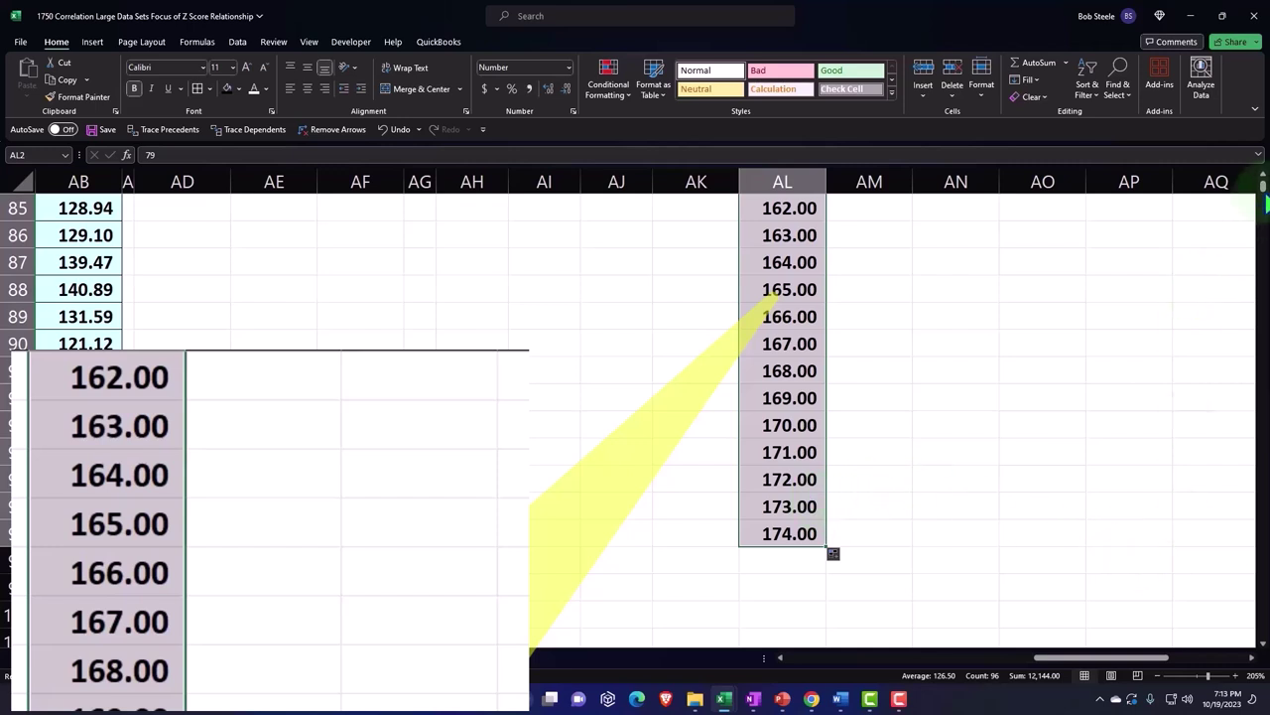
pyautogui.moveTo(1262, 191); pyautogui.dragTo(1263, 178)
pyautogui.click(956, 315)
pyautogui.click(876, 292)
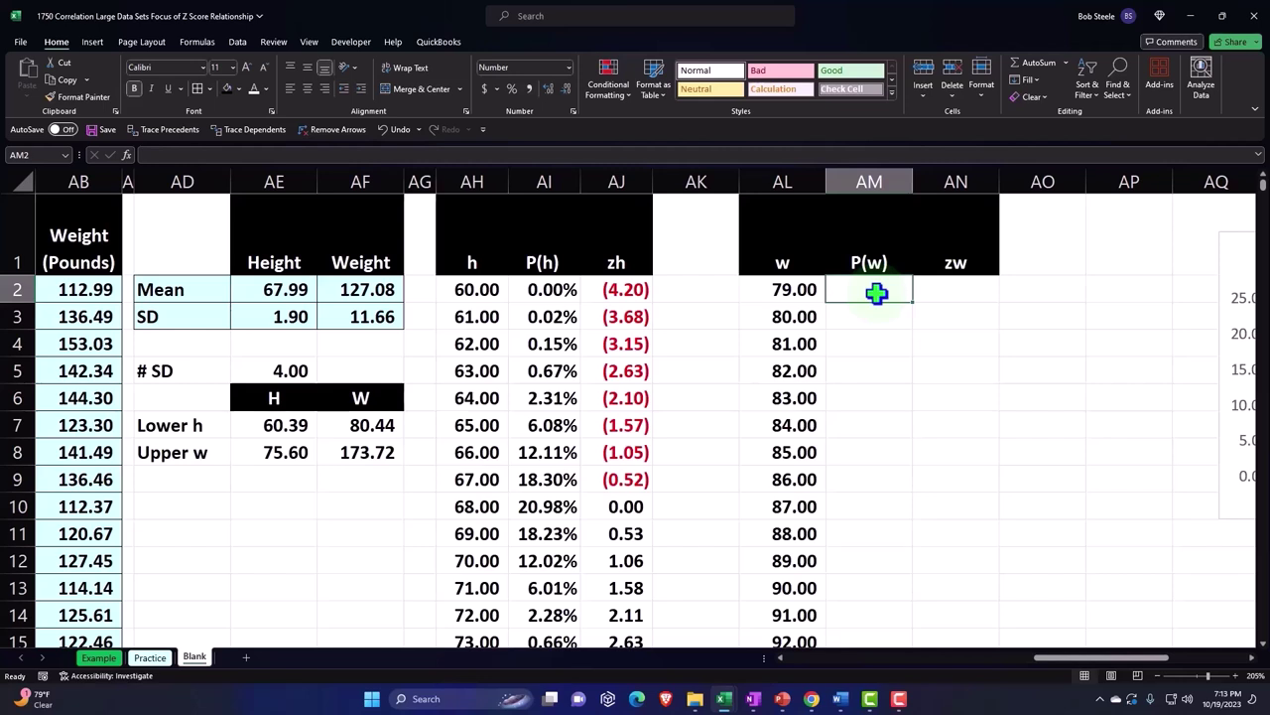
# Step: Enter =NORM.DIST(AL2,$AF$2,$AF$3,0) in AM2 for the 79 weight
pyautogui.write('=n')
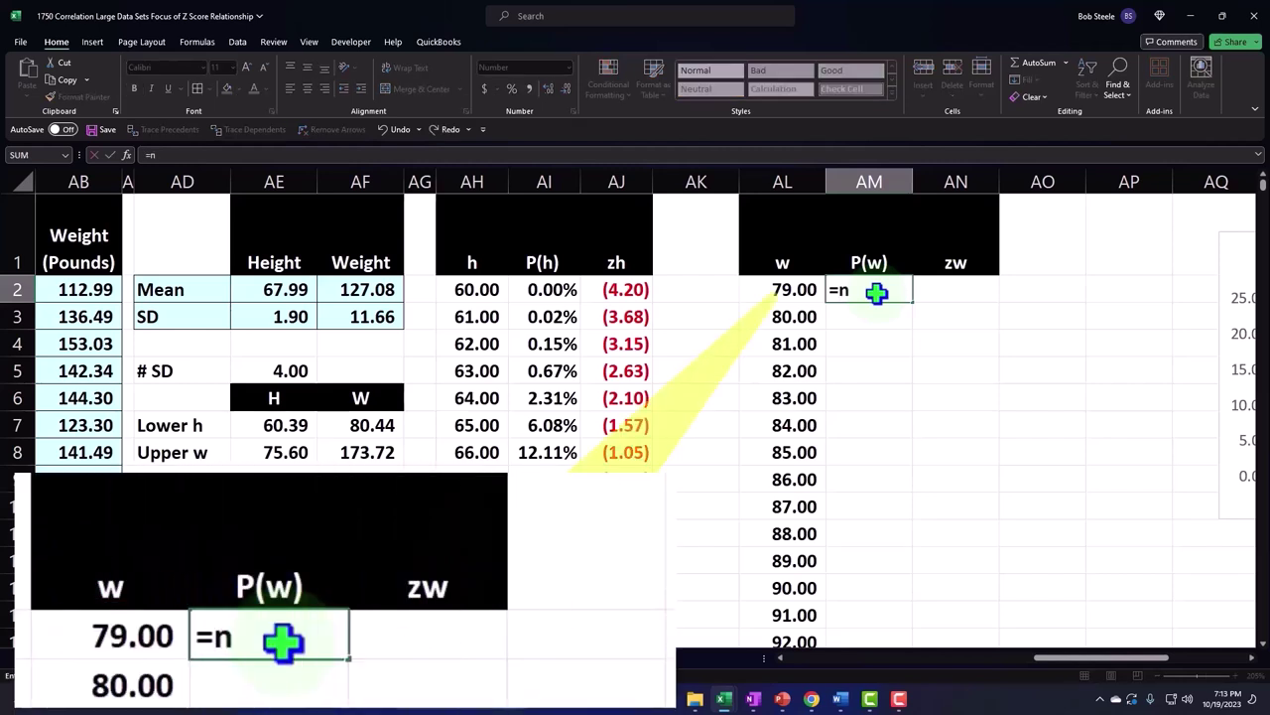
pyautogui.write('or')
pyautogui.press('Tab')
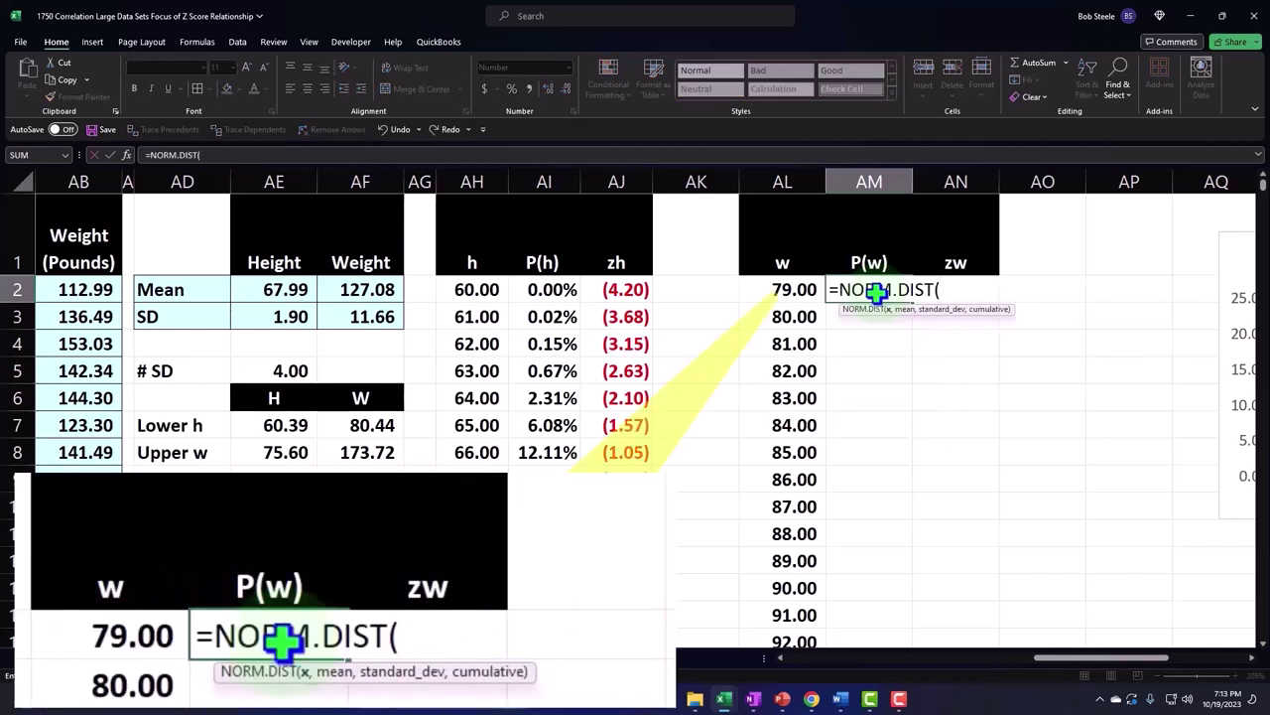
pyautogui.press('Left')
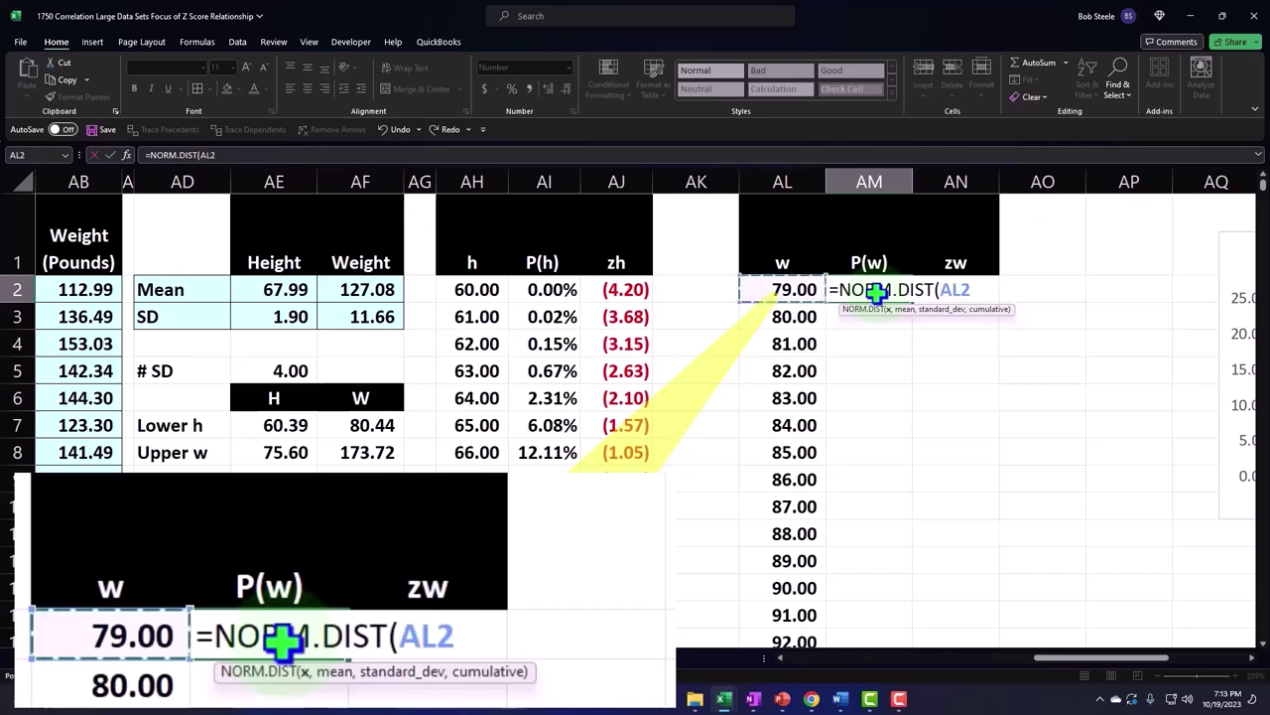
pyautogui.write(',')
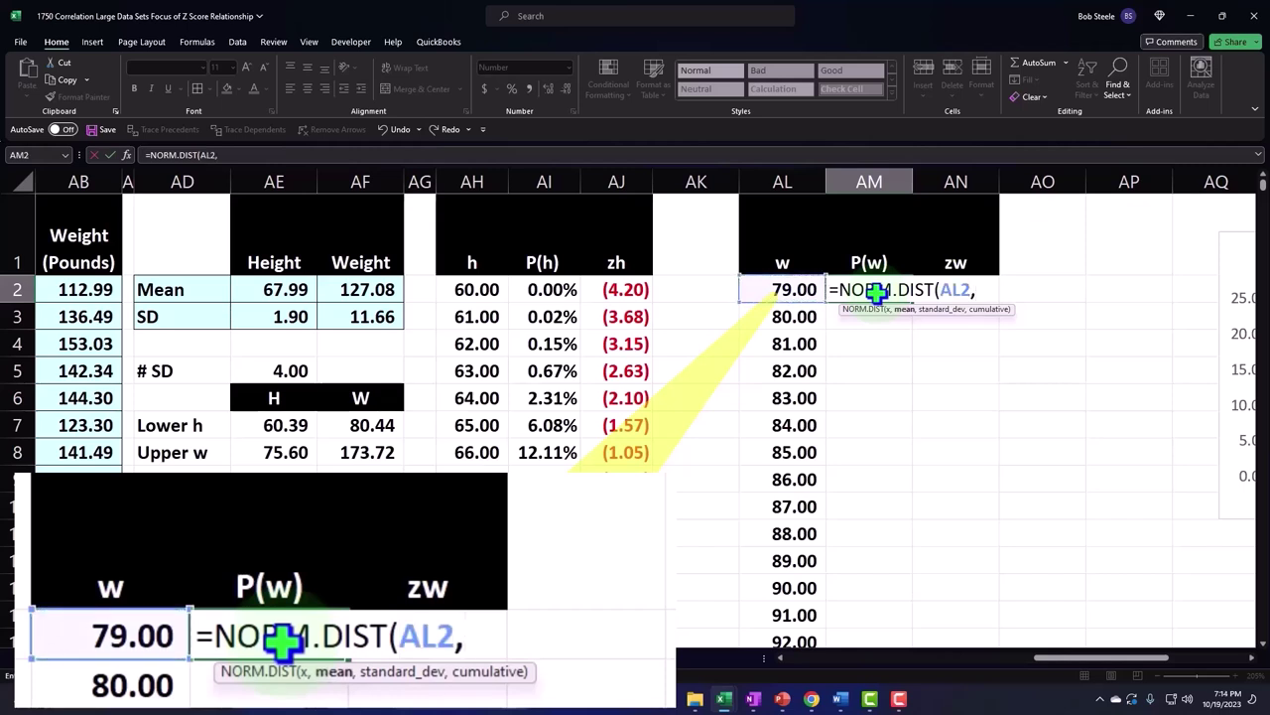
pyautogui.press('Left')
pyautogui.press('Left')
pyautogui.press('Left')
pyautogui.press('Left')
pyautogui.press('Left')
pyautogui.press('Left')
pyautogui.press('Left')
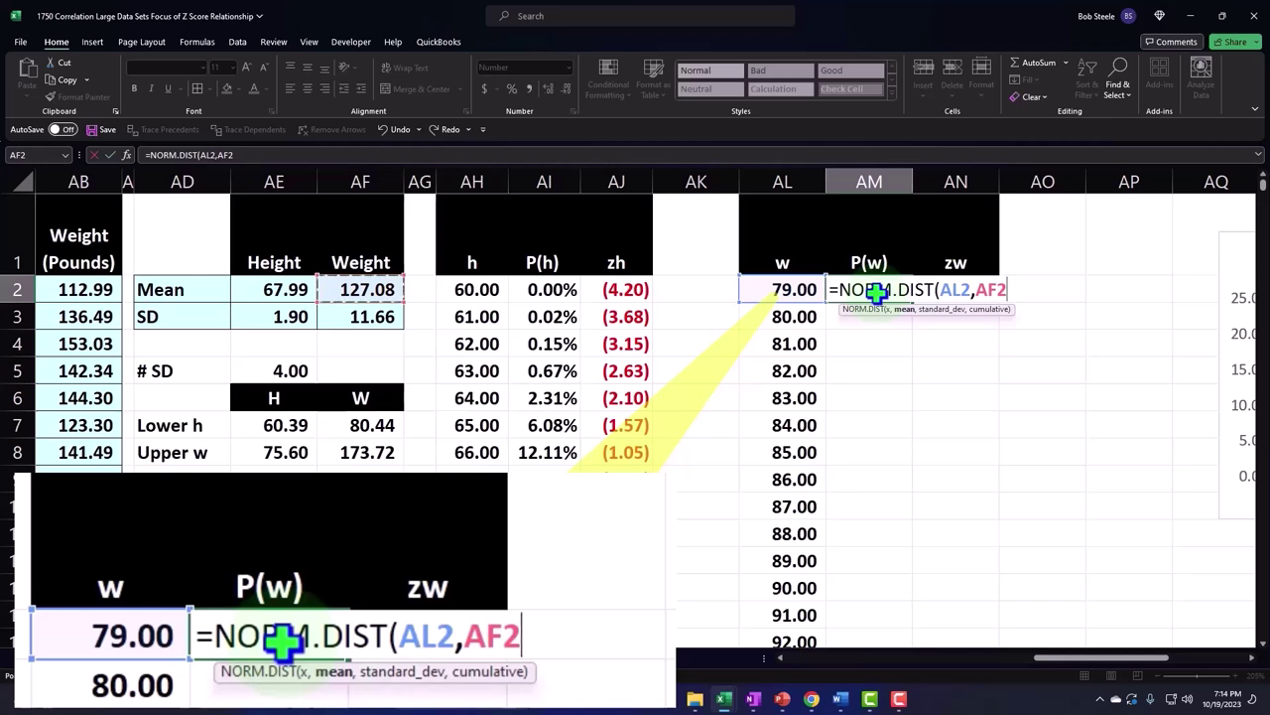
pyautogui.press('F4')
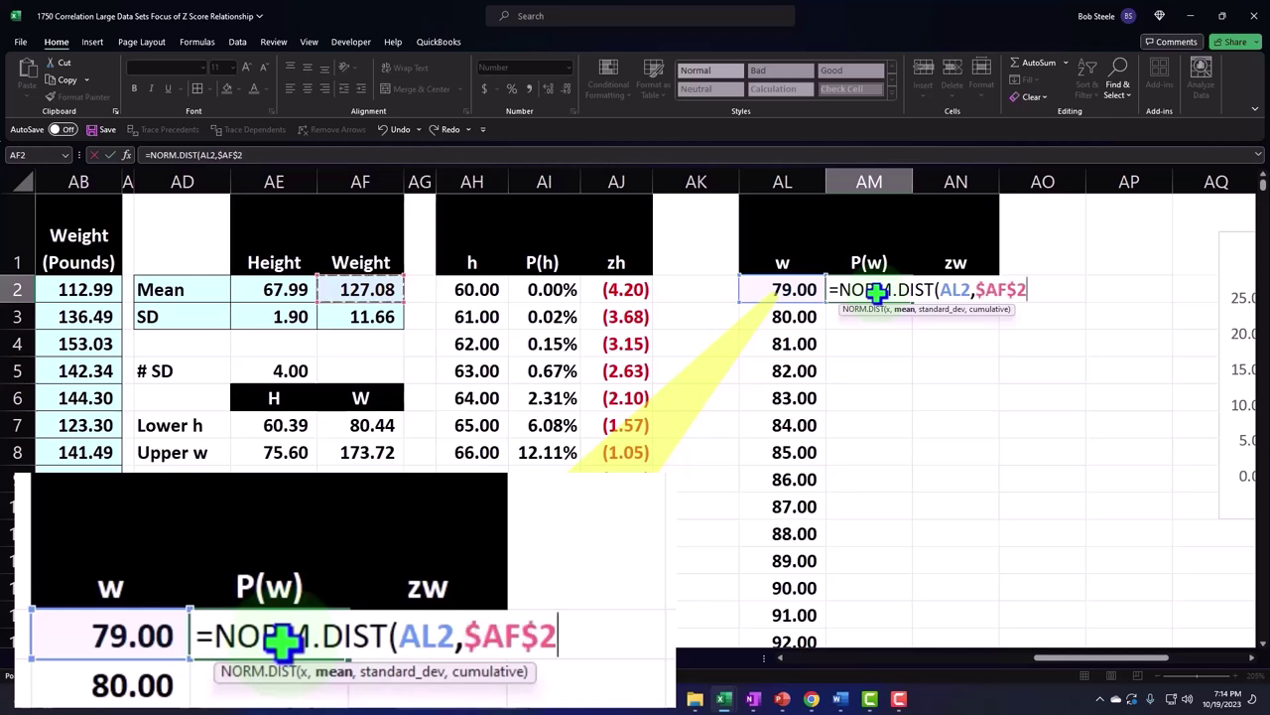
pyautogui.write(',')
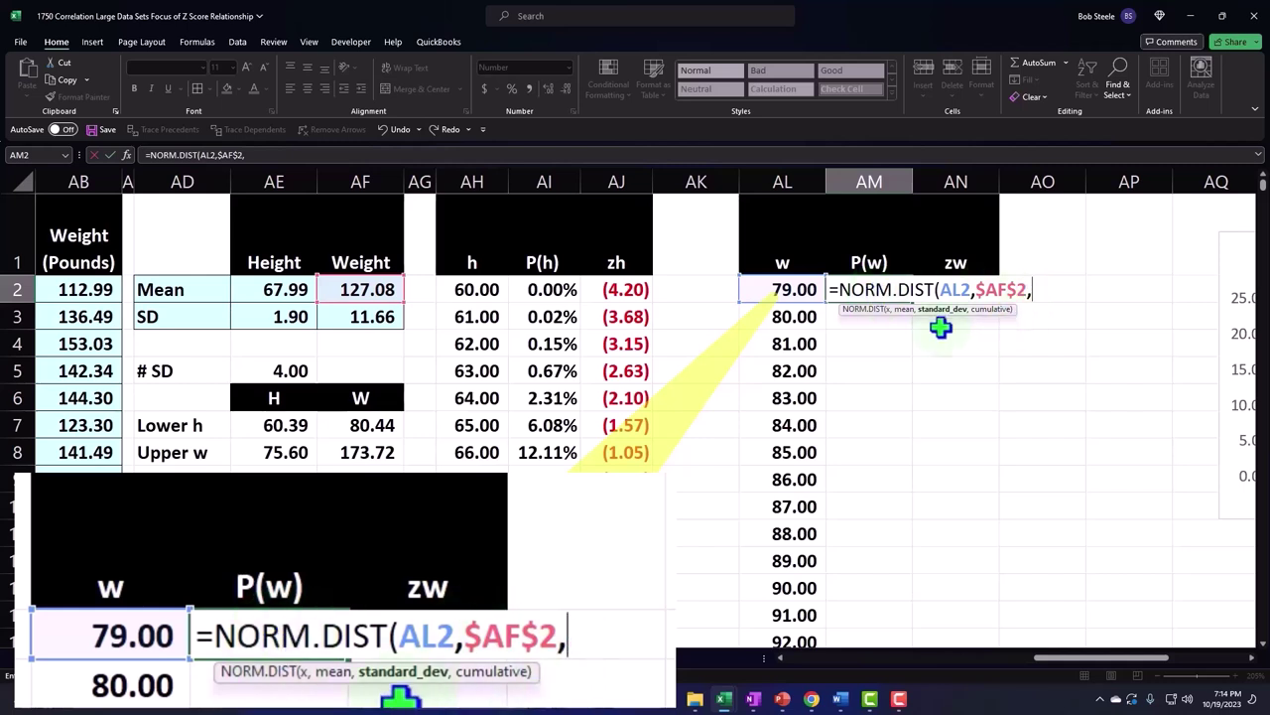
pyautogui.press('Left')
pyautogui.press('Left')
pyautogui.press('Left')
pyautogui.press('Left')
pyautogui.press('Left')
pyautogui.press('Left')
pyautogui.press('Left')
pyautogui.press('Down')
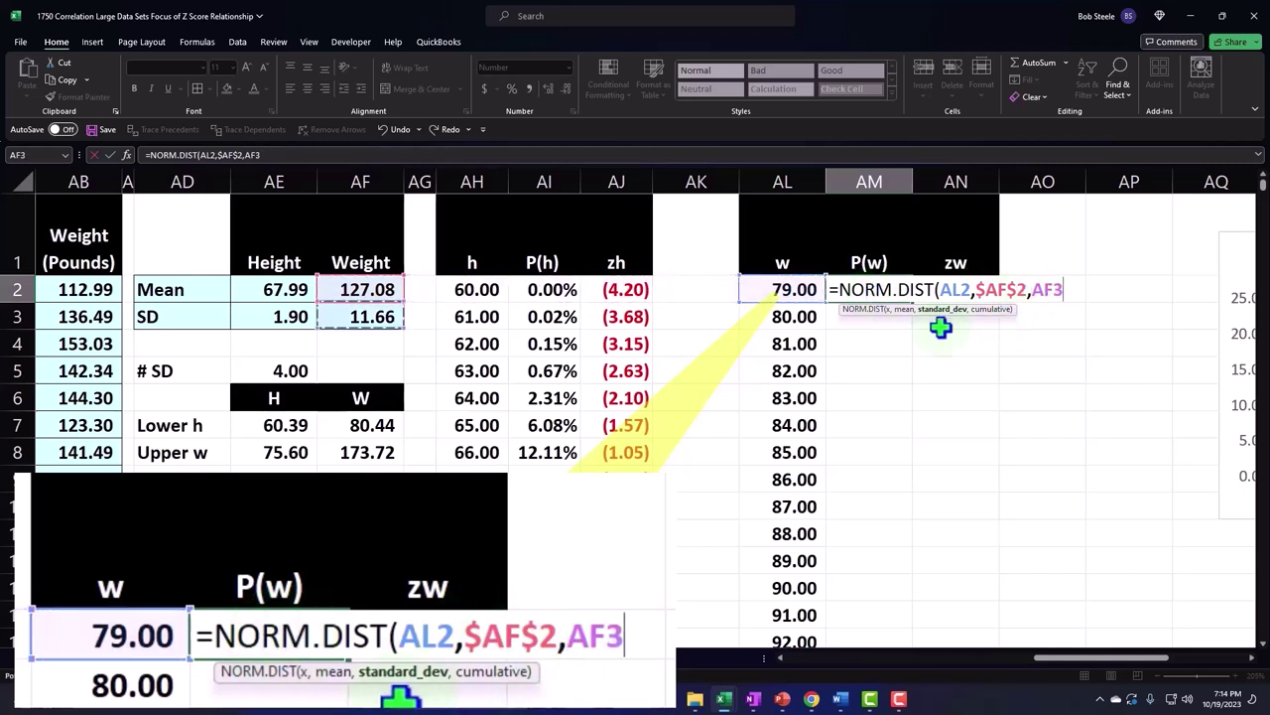
pyautogui.press('F4')
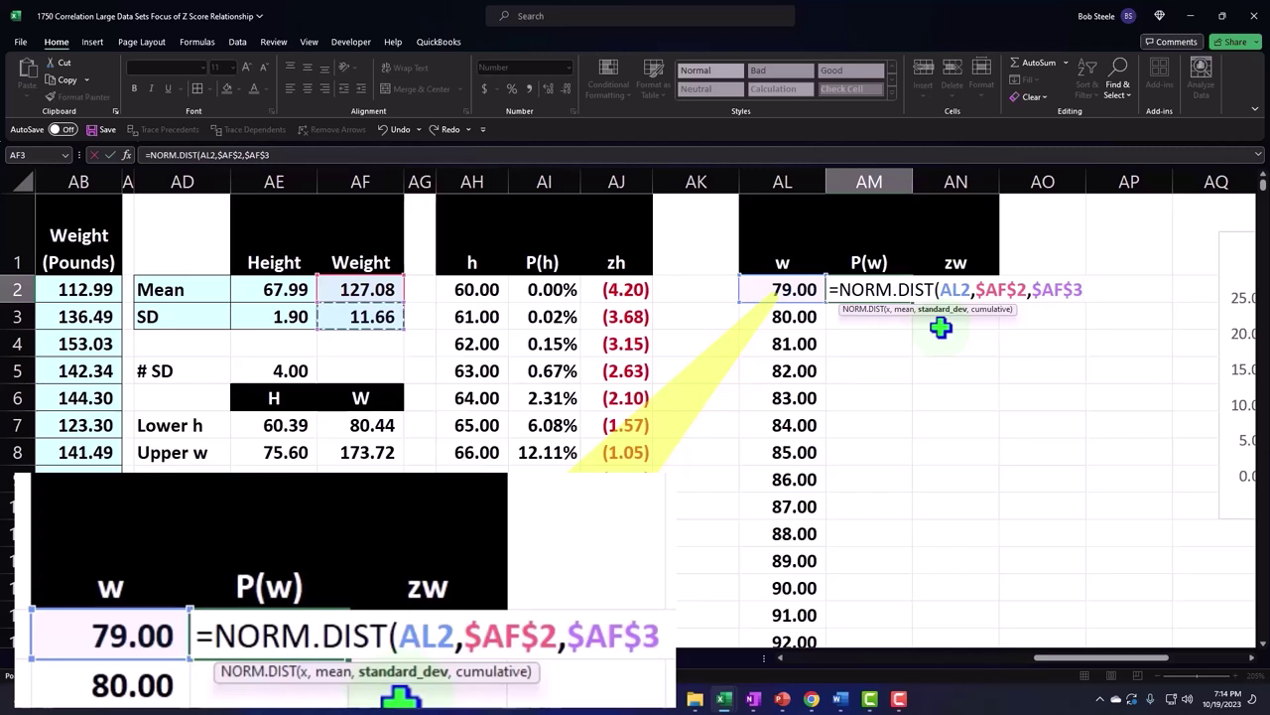
pyautogui.write(',0')
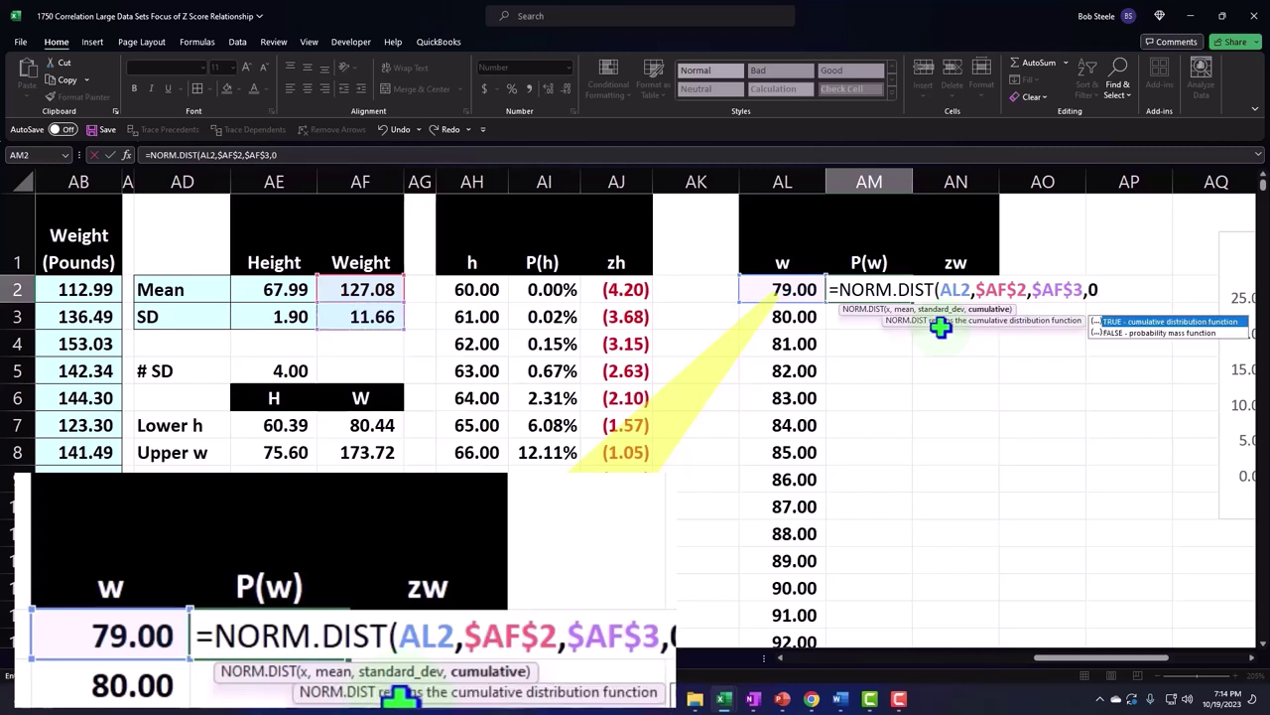
pyautogui.write(')')
pyautogui.press('Return')
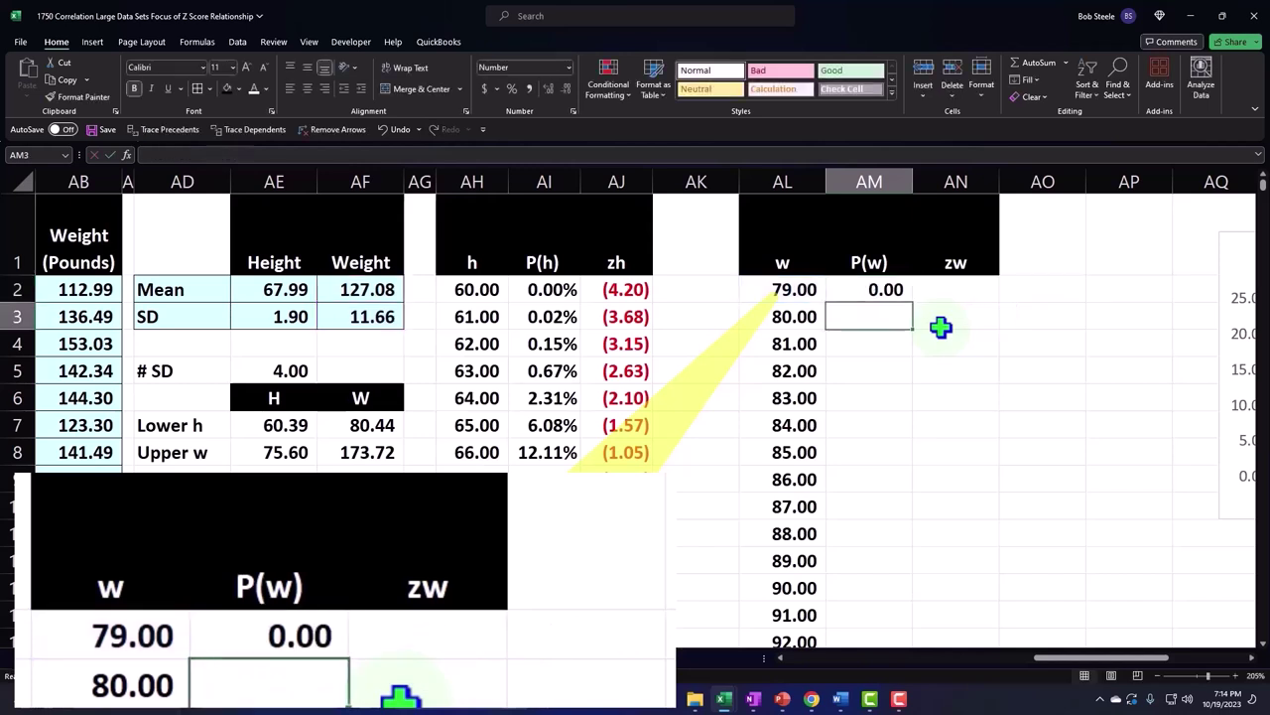
# Step: Show P(w) as two-decimal percentages and copy the formula down all weights
pyautogui.click(898, 291)
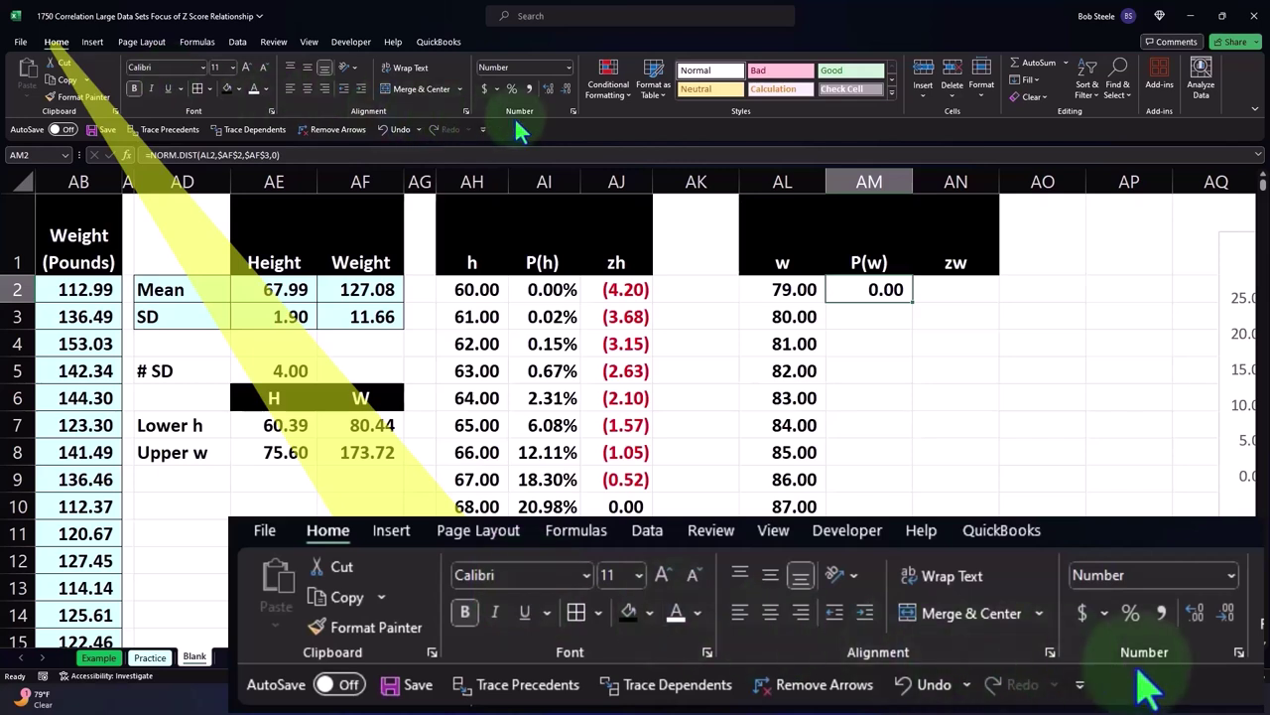
pyautogui.click(511, 89)
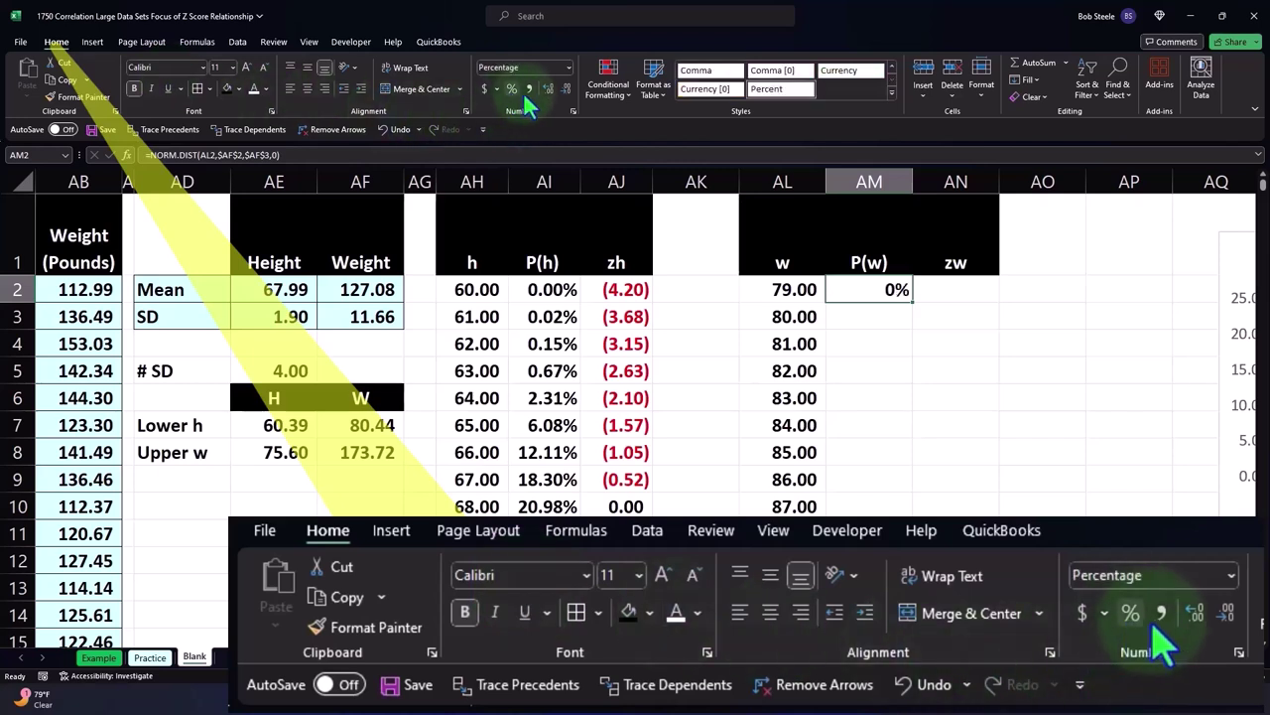
pyautogui.click(567, 88)
pyautogui.click(567, 88)
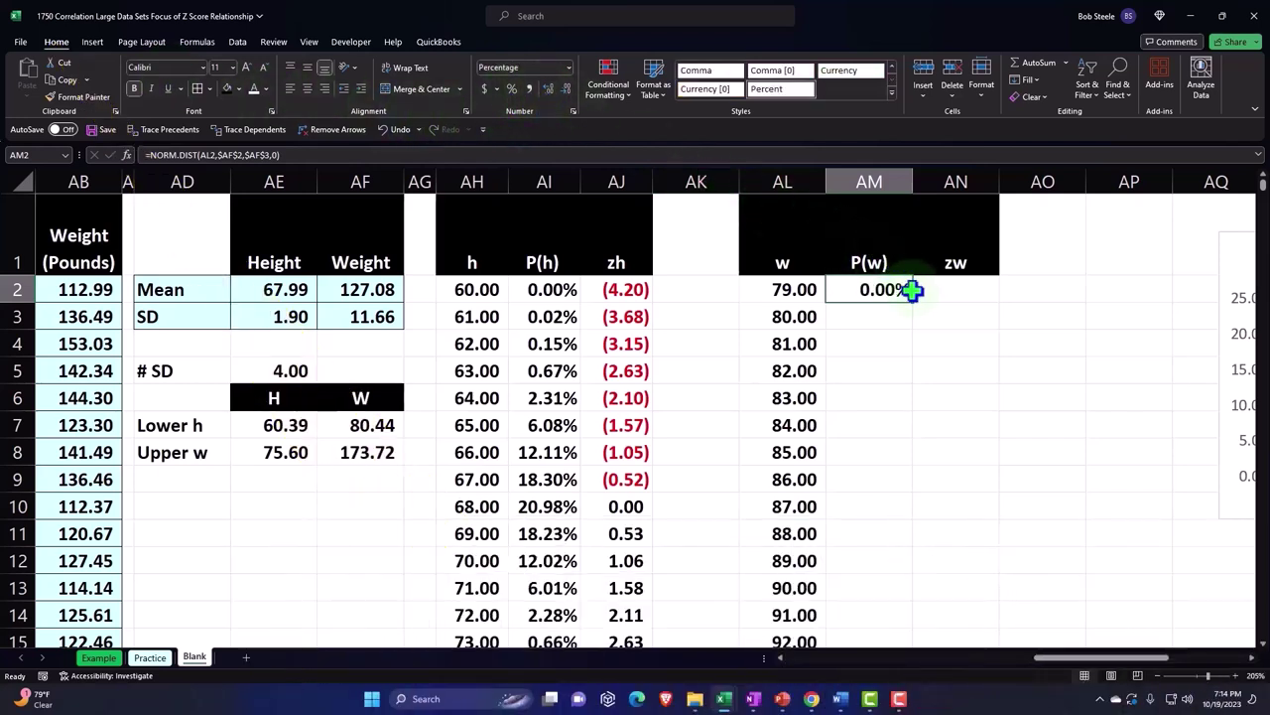
pyautogui.doubleClick(913, 302)
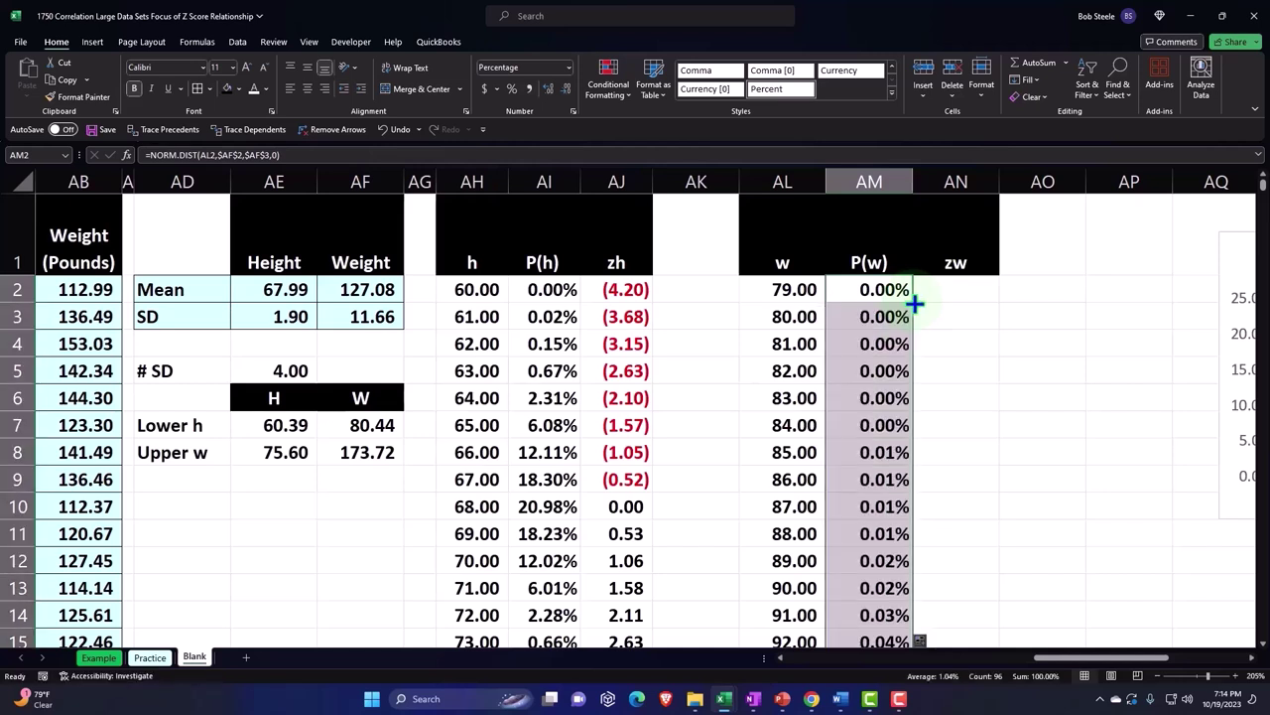
pyautogui.click(949, 286)
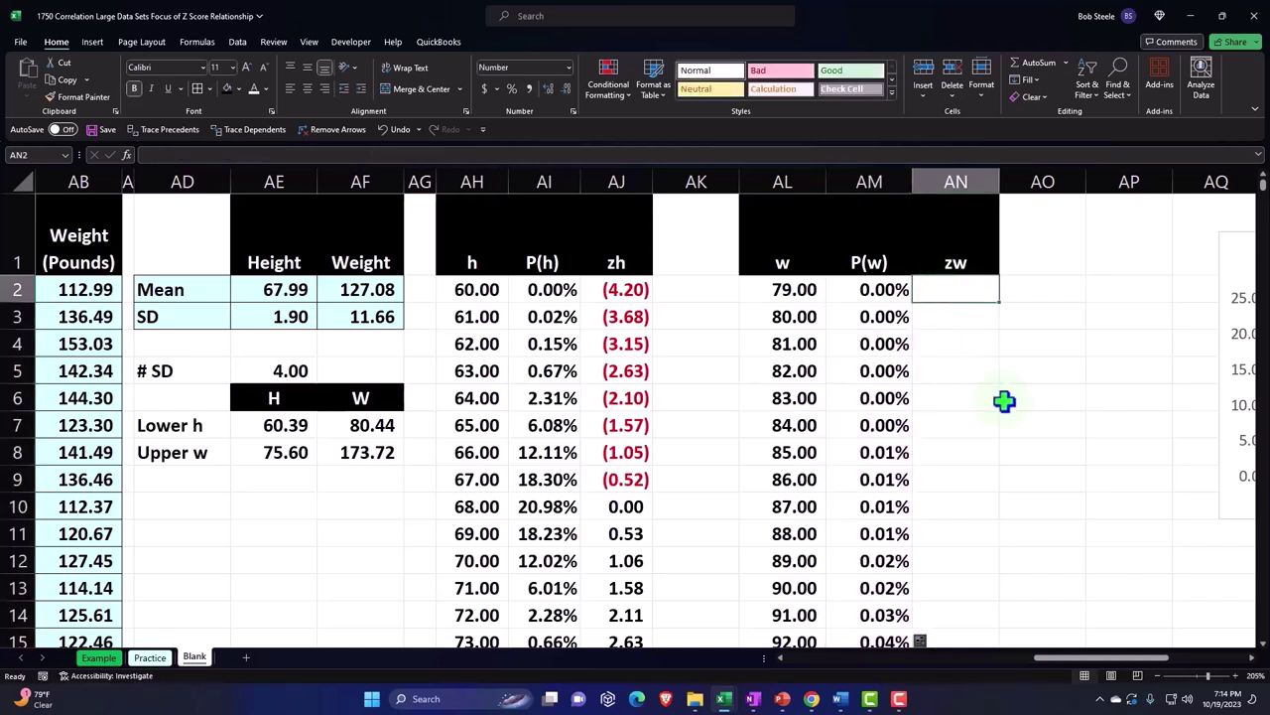
# Step: Enter =(AL2-$AF$2)/$AF$3 in AN2 and fill it down the zw column
pyautogui.write('=(')
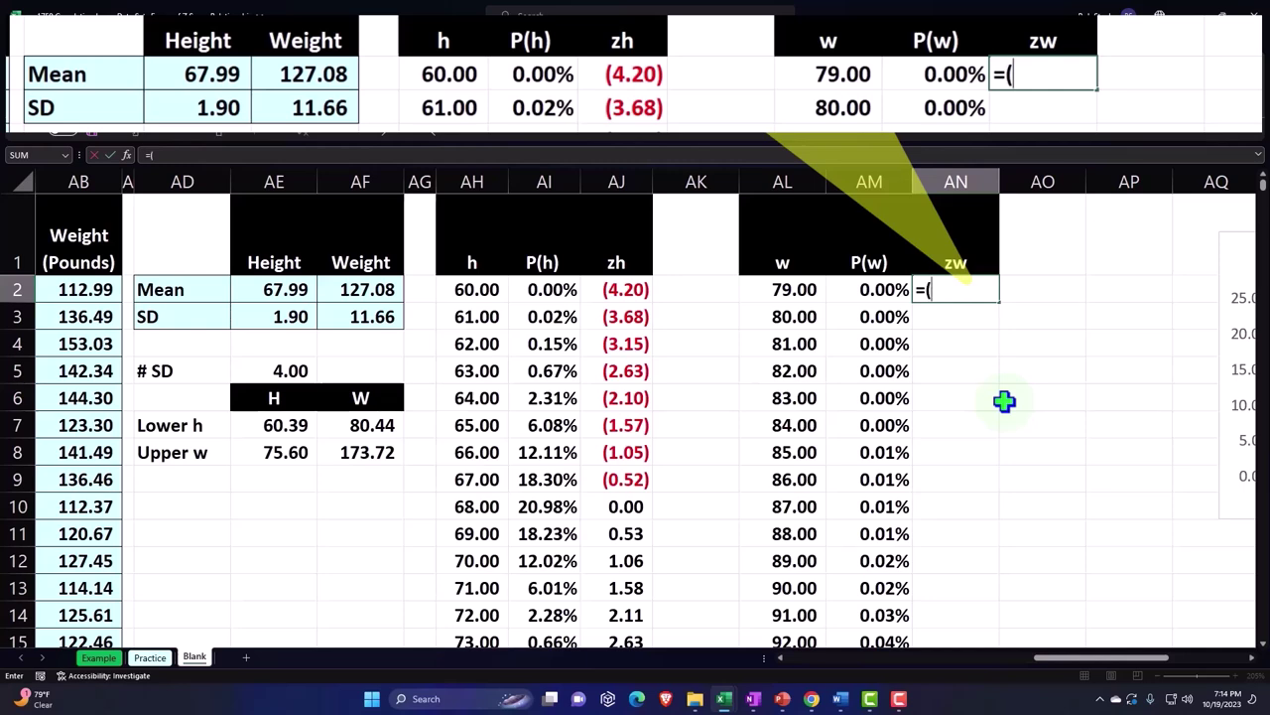
pyautogui.press('Left')
pyautogui.press('Left')
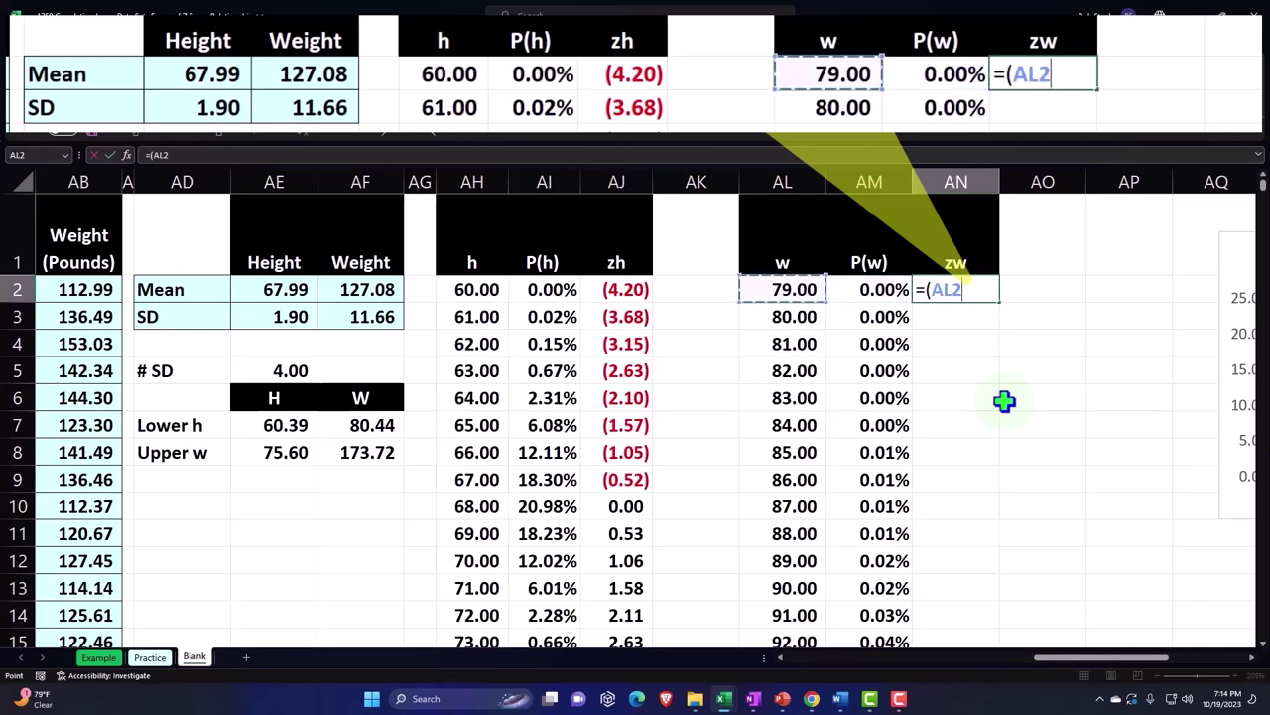
pyautogui.write('-')
pyautogui.press('Left')
pyautogui.press('Left')
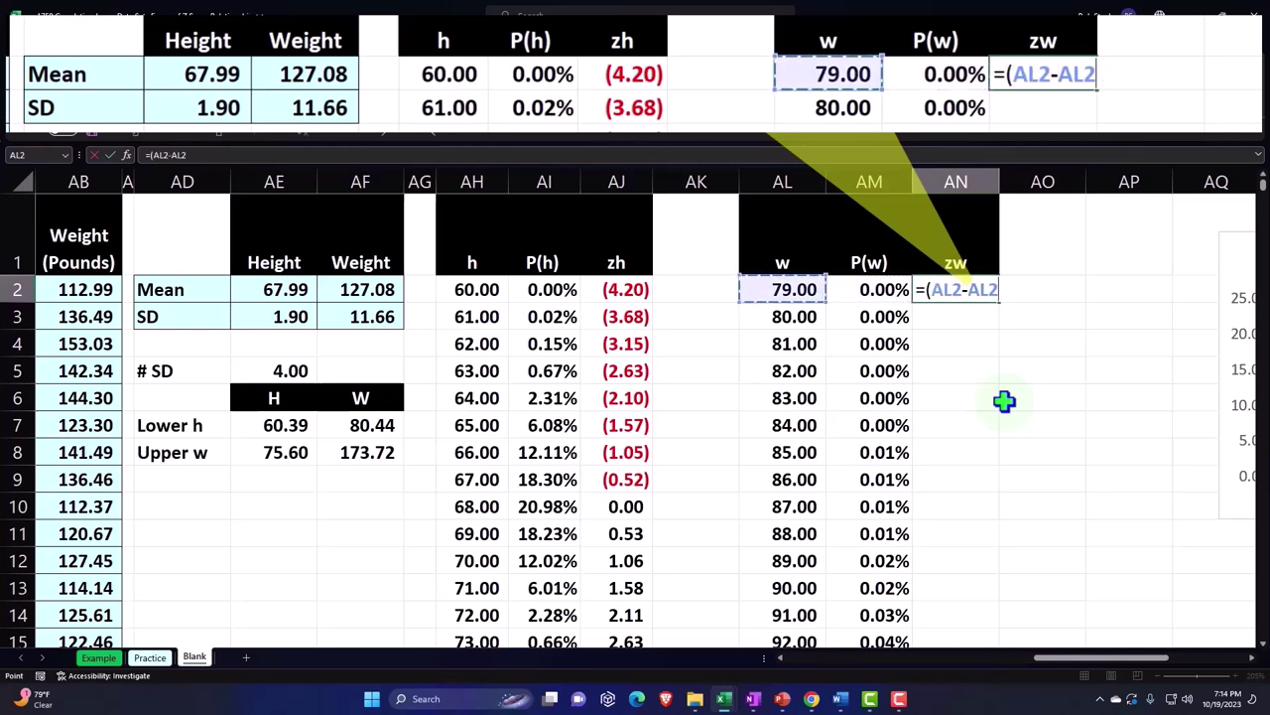
pyautogui.press('Left')
pyautogui.press('Left')
pyautogui.press('Left')
pyautogui.press('Left')
pyautogui.press('Left')
pyautogui.press('Left')
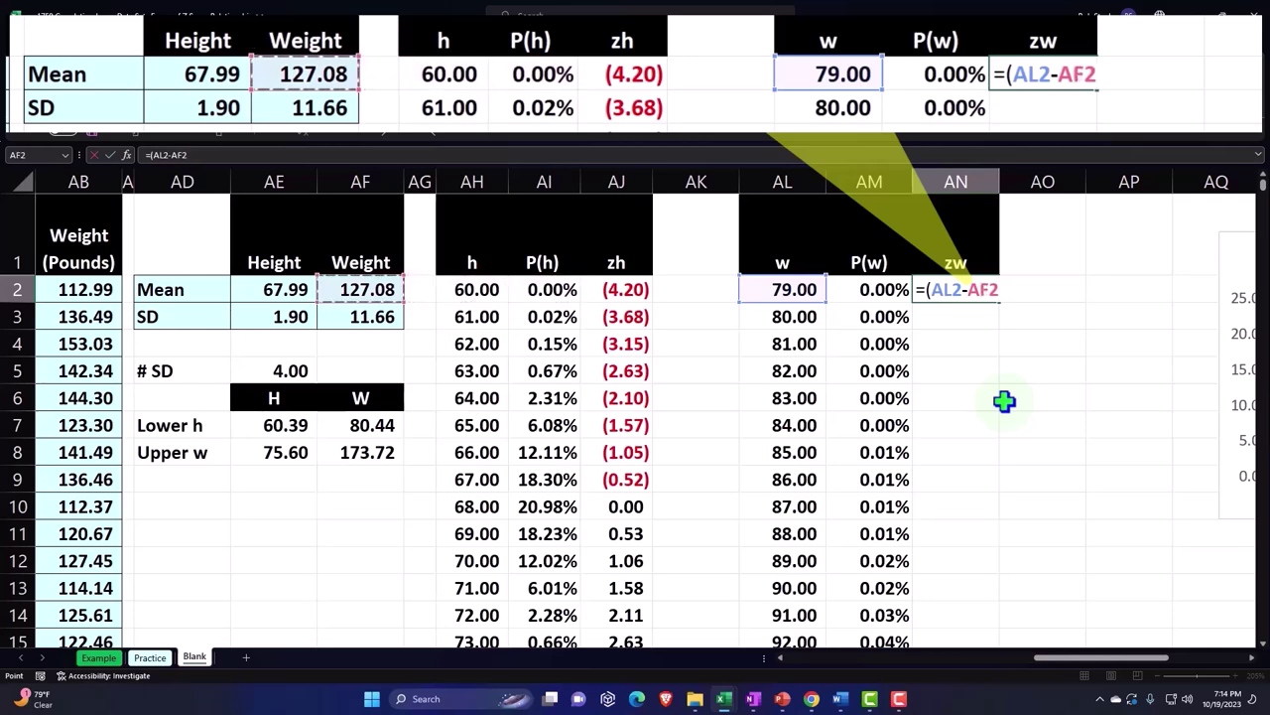
pyautogui.press('F4')
pyautogui.write('$AF$2)/')
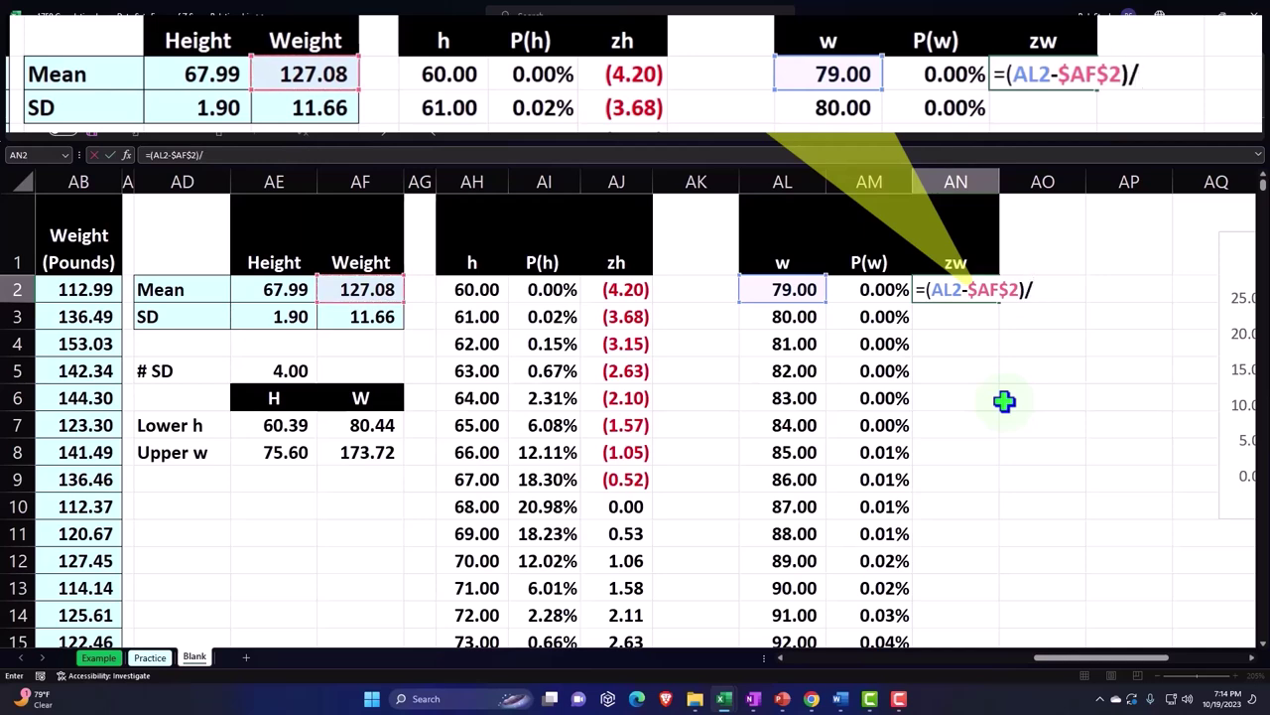
pyautogui.press('Left')
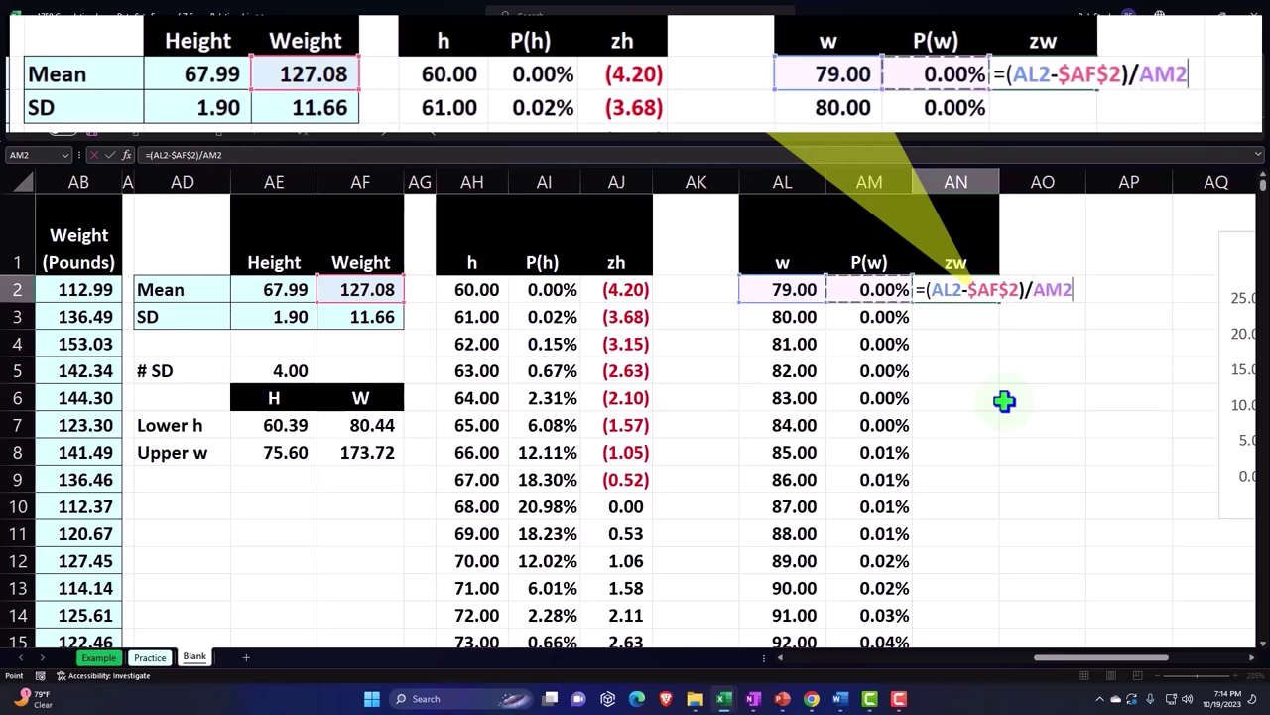
pyautogui.press('Left')
pyautogui.press('Left')
pyautogui.press('Left')
pyautogui.press('Left')
pyautogui.press('Left')
pyautogui.press('Left')
pyautogui.press('Left')
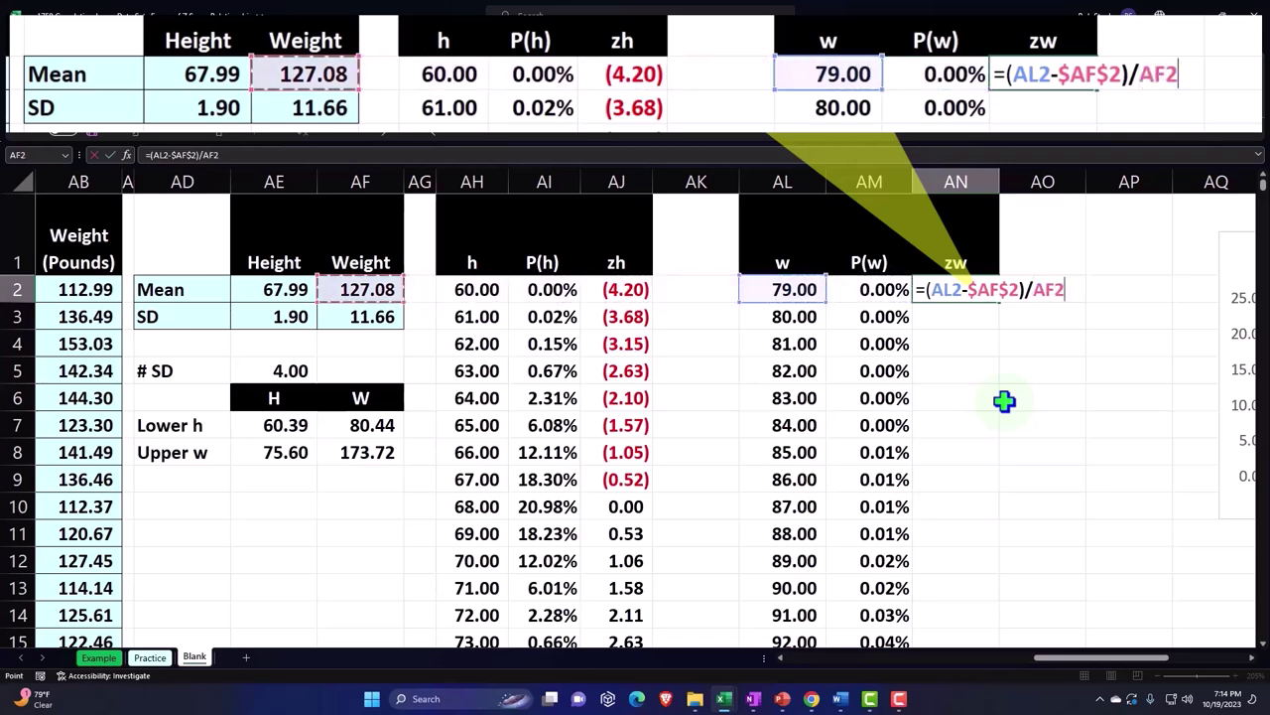
pyautogui.press('Down')
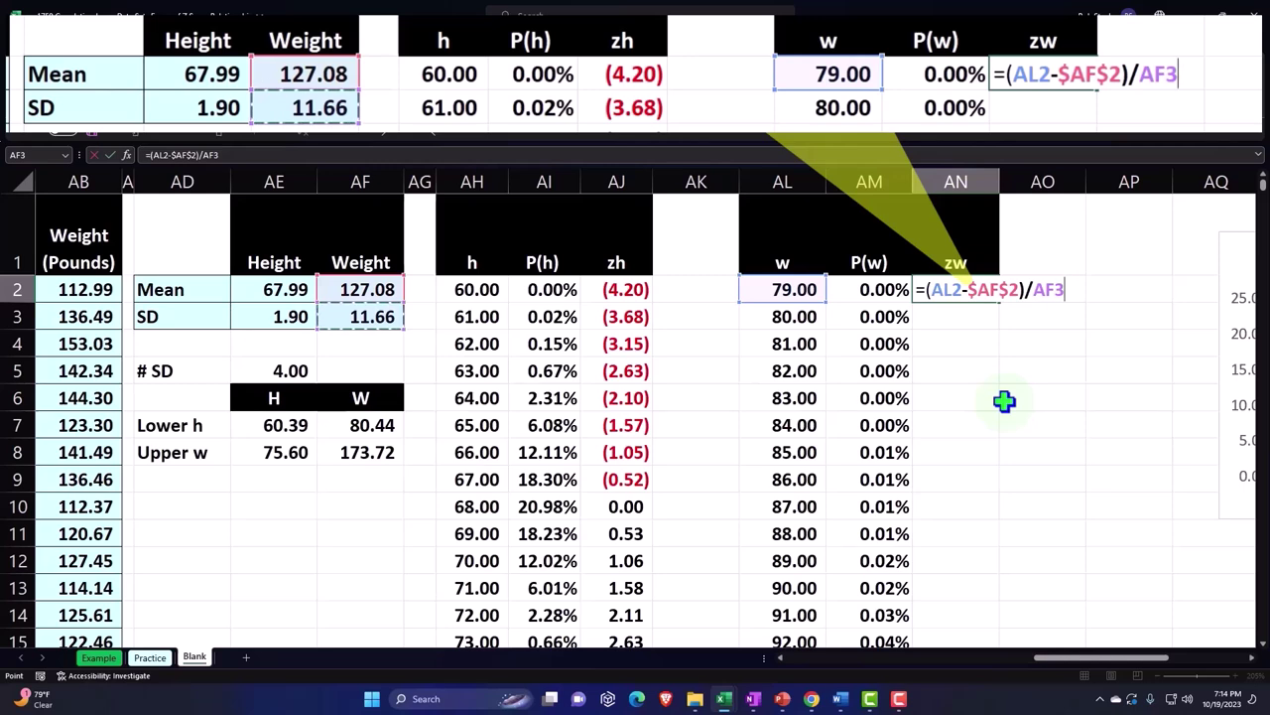
pyautogui.press('F4')
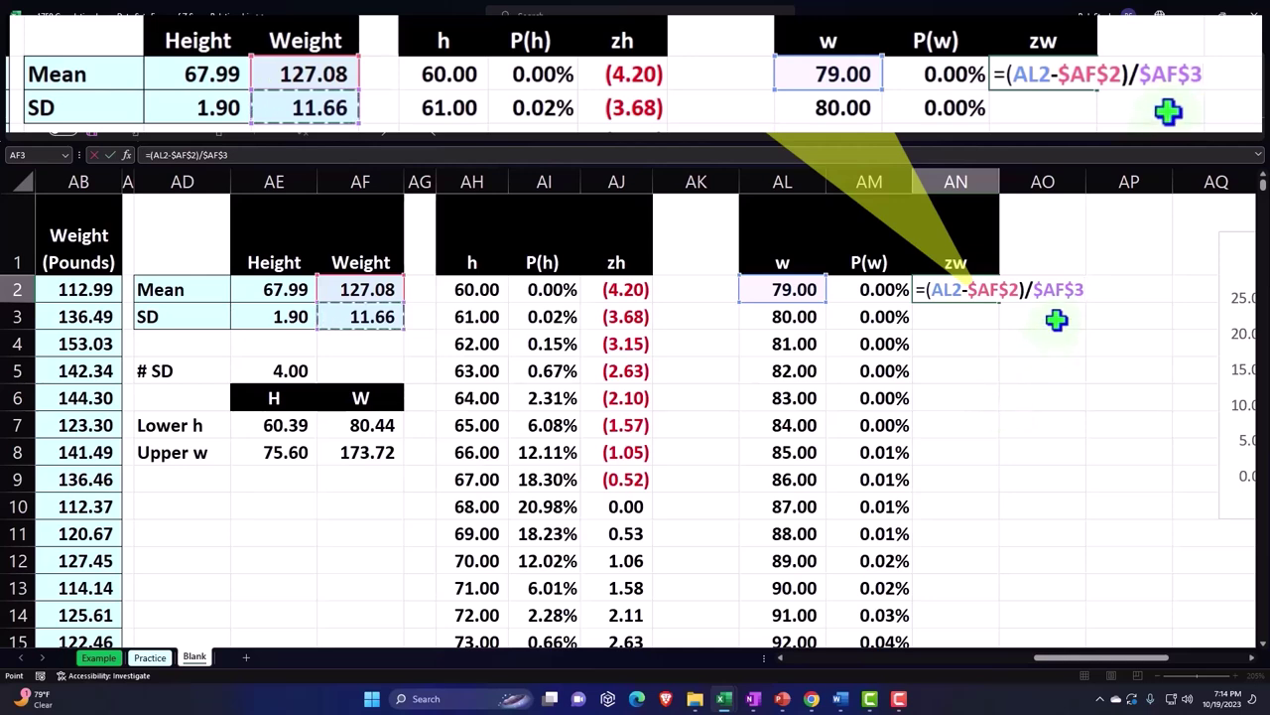
pyautogui.press('Return')
pyautogui.click(987, 294)
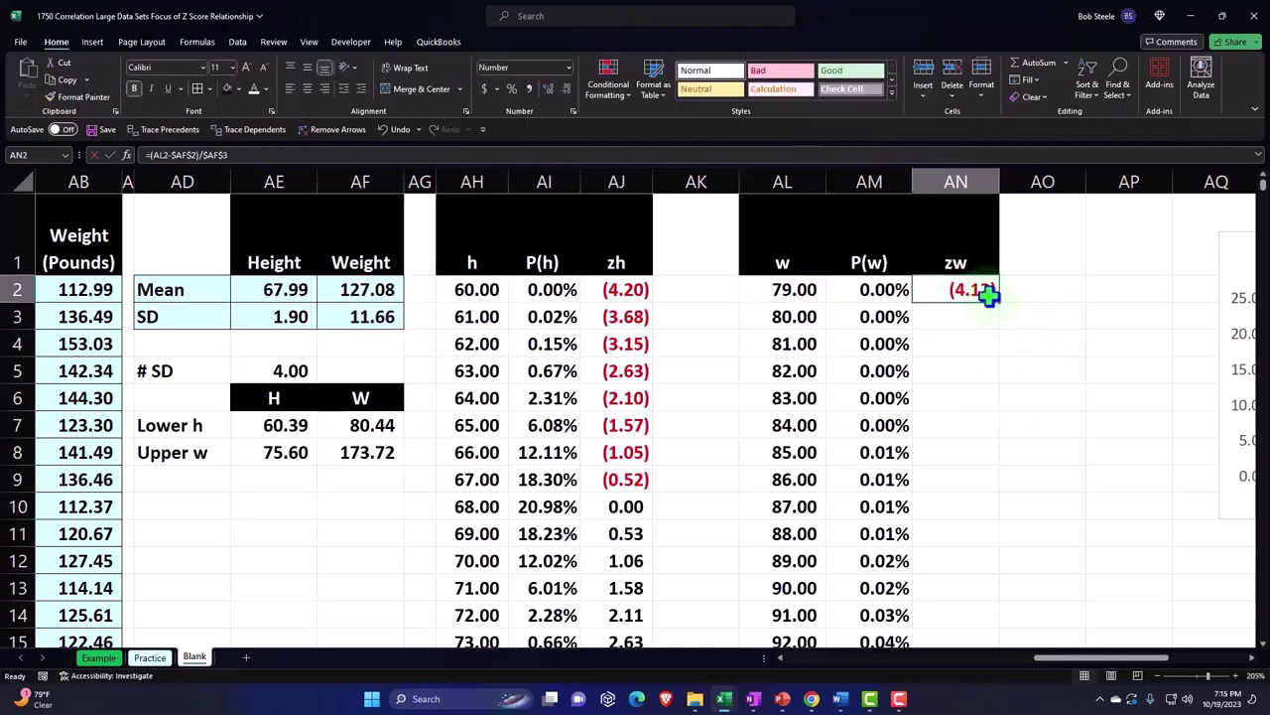
pyautogui.doubleClick(999, 306)
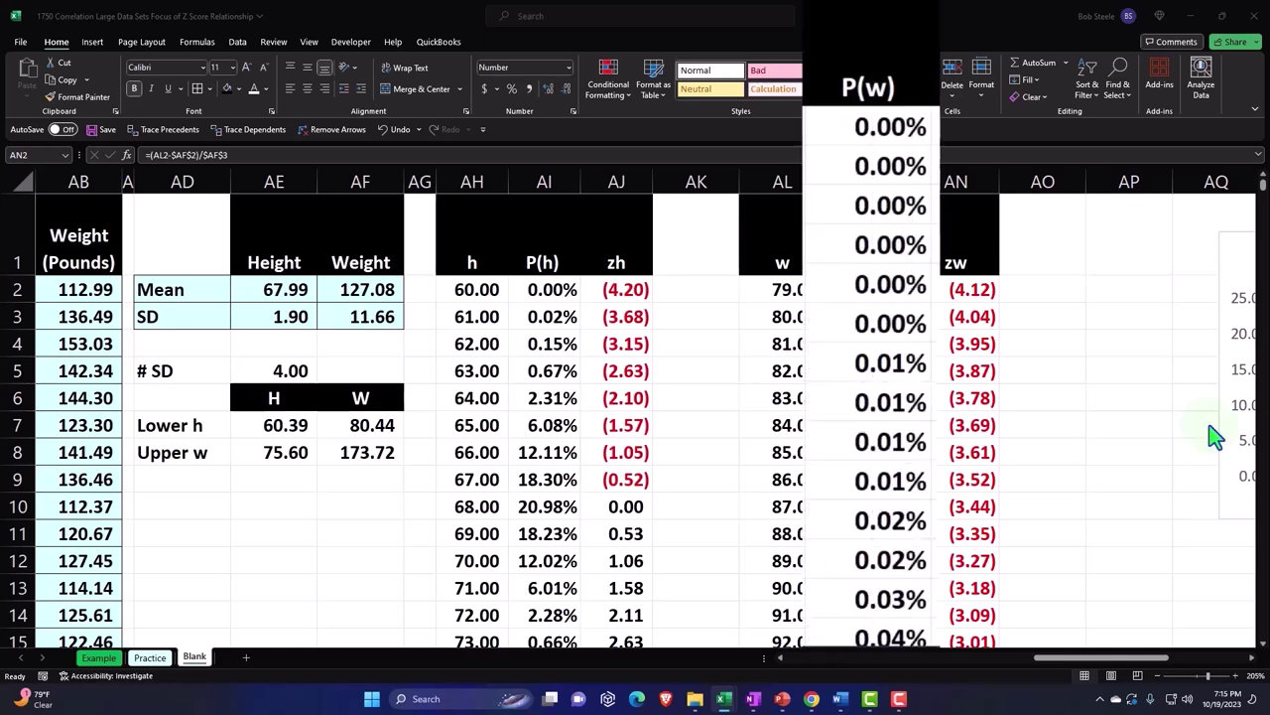
# Step: Insert a clustered column chart of the P(w) column, from AM1 downward
pyautogui.click(853, 92)
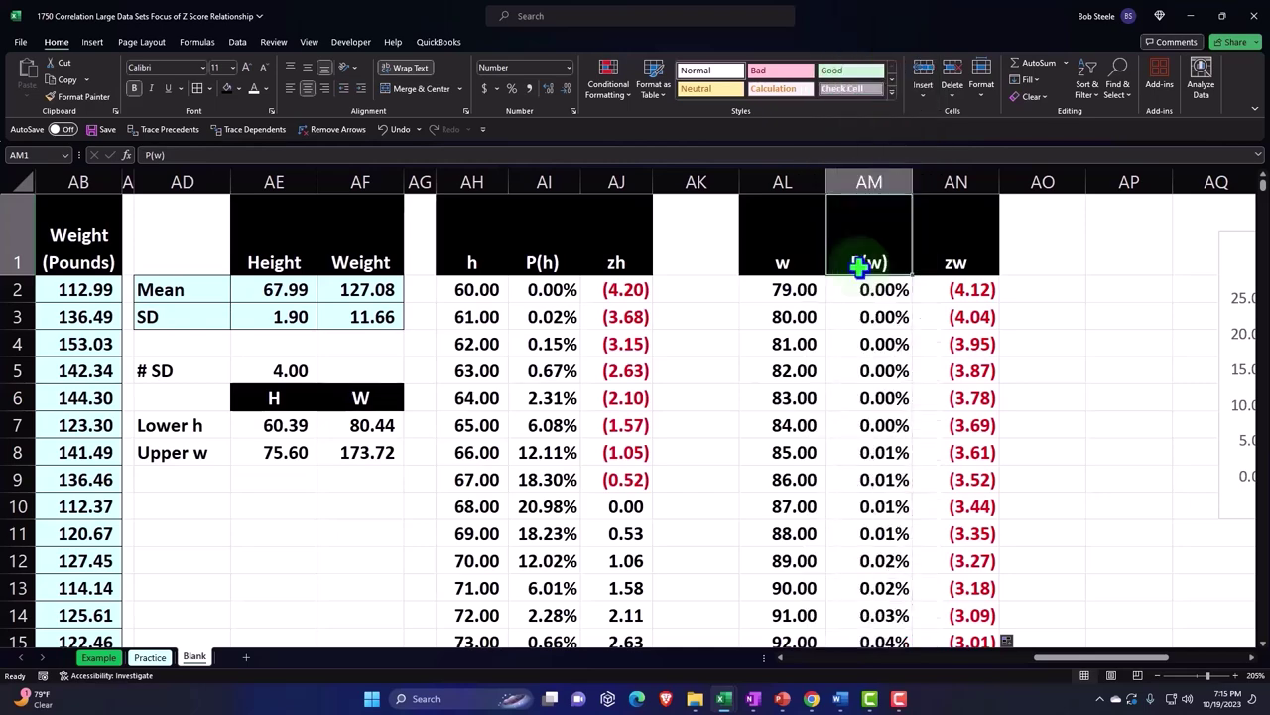
pyautogui.hotkey('ctrl', 'shift', 'Down')
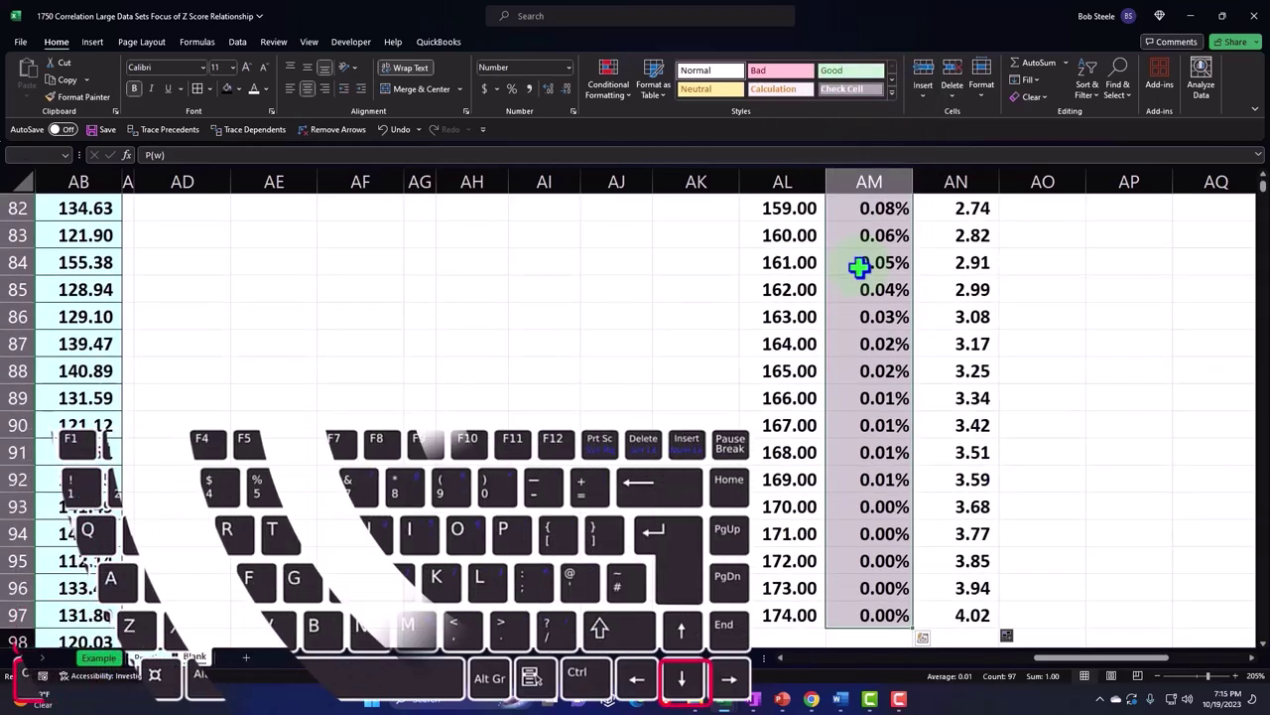
pyautogui.hotkey('ctrl', 'BackSpace')
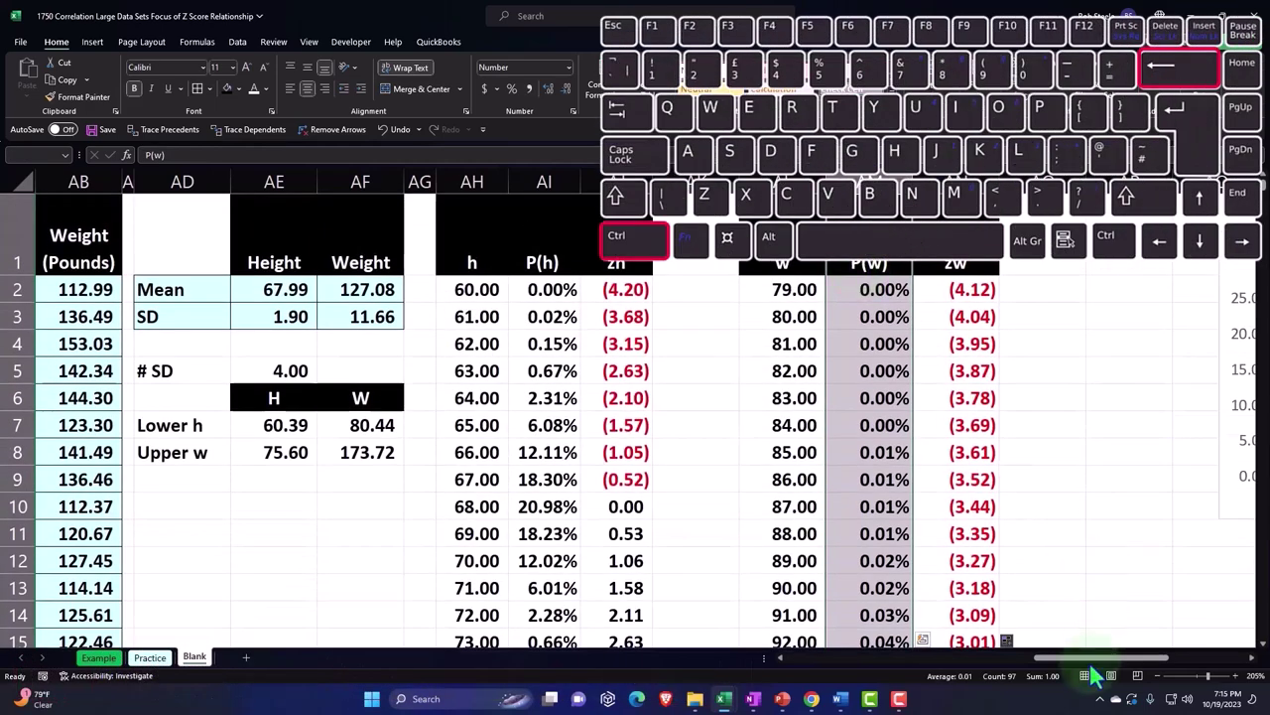
pyautogui.moveTo(1095, 659); pyautogui.dragTo(1140, 659)
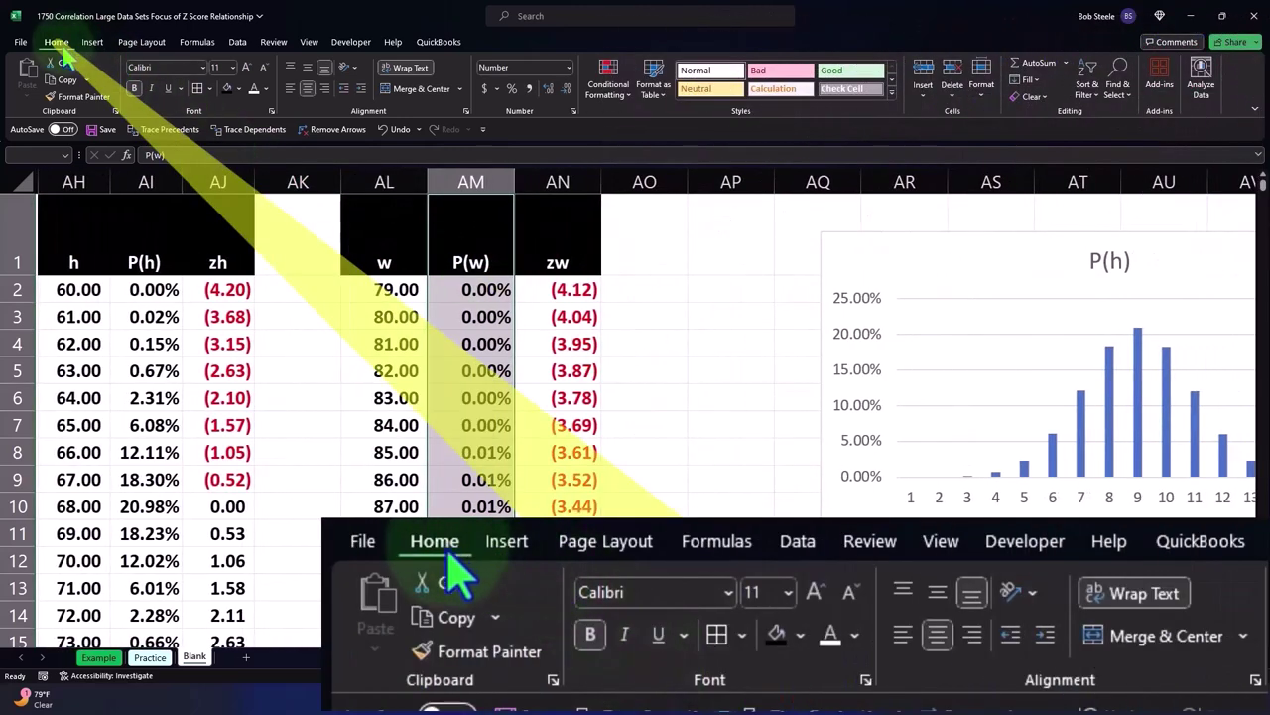
pyautogui.click(93, 44)
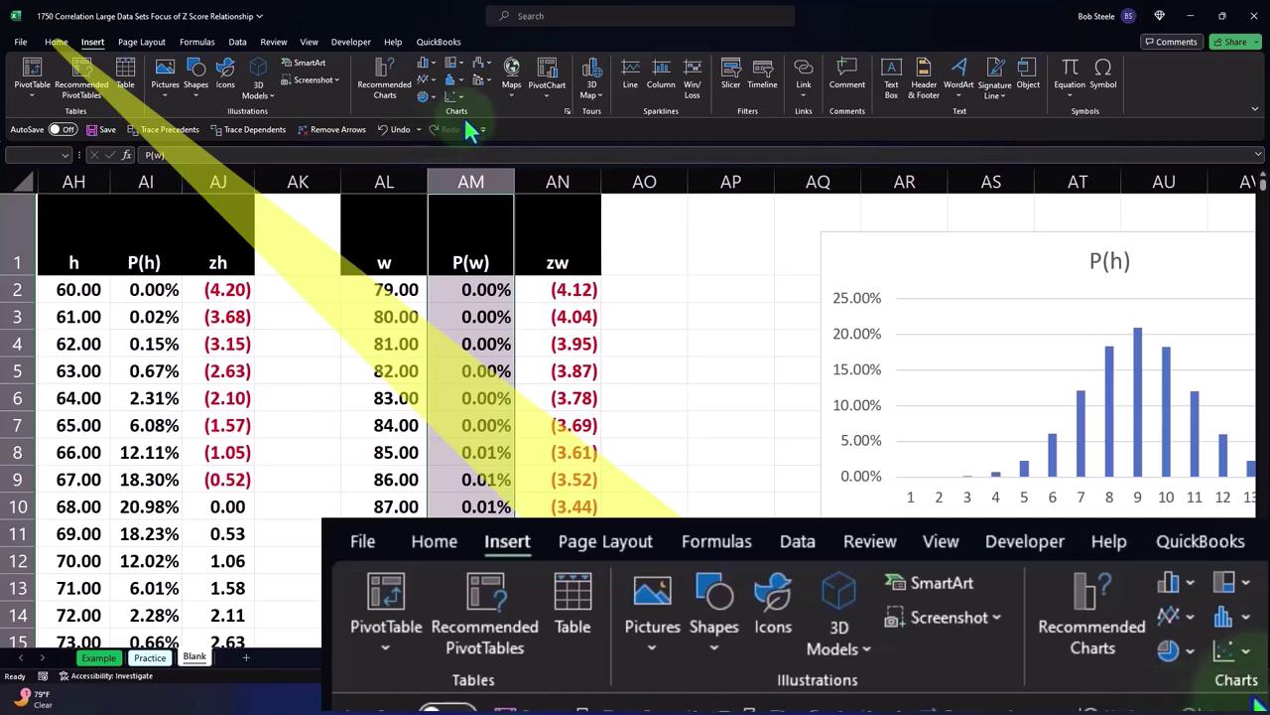
pyautogui.click(424, 66)
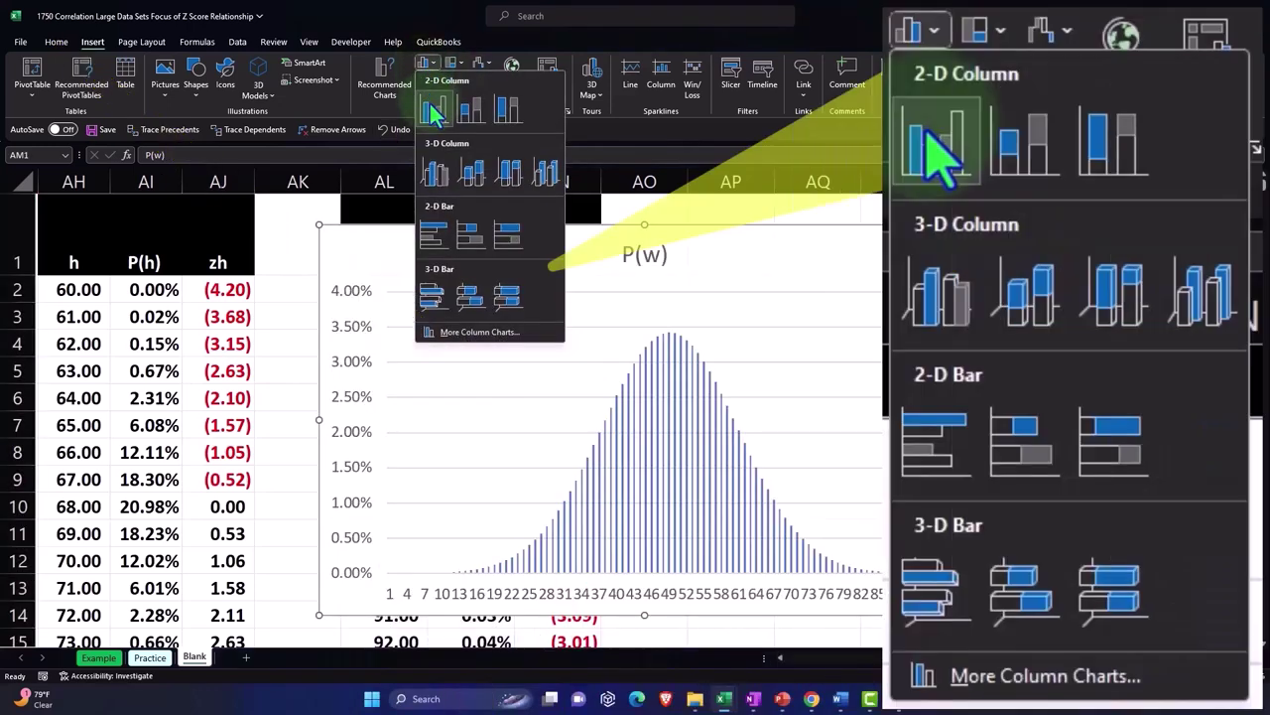
pyautogui.click(432, 105)
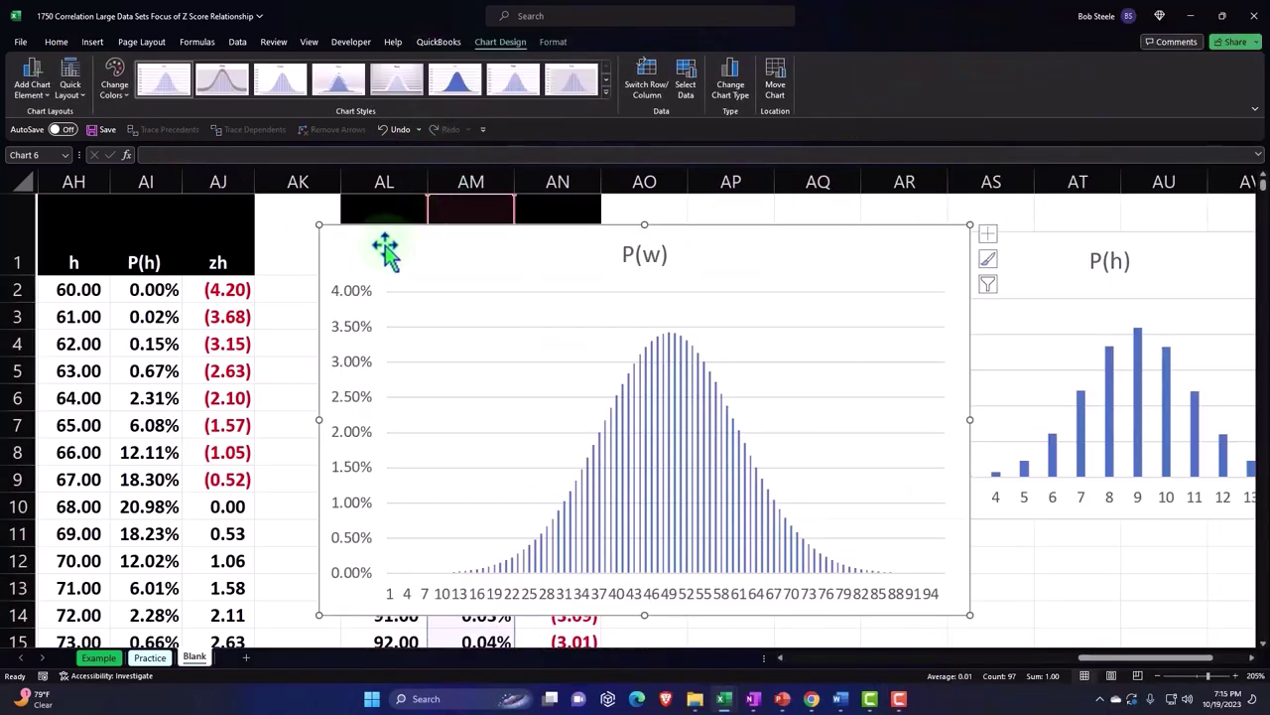
# Step: Place the P(h) and P(w) charts right of the tables, with P(w) directly beneath P(h)
pyautogui.moveTo(388, 249)
pyautogui.mouseDown()
pyautogui.moveTo(878, 582)
pyautogui.moveTo(887, 560)
pyautogui.mouseUp()
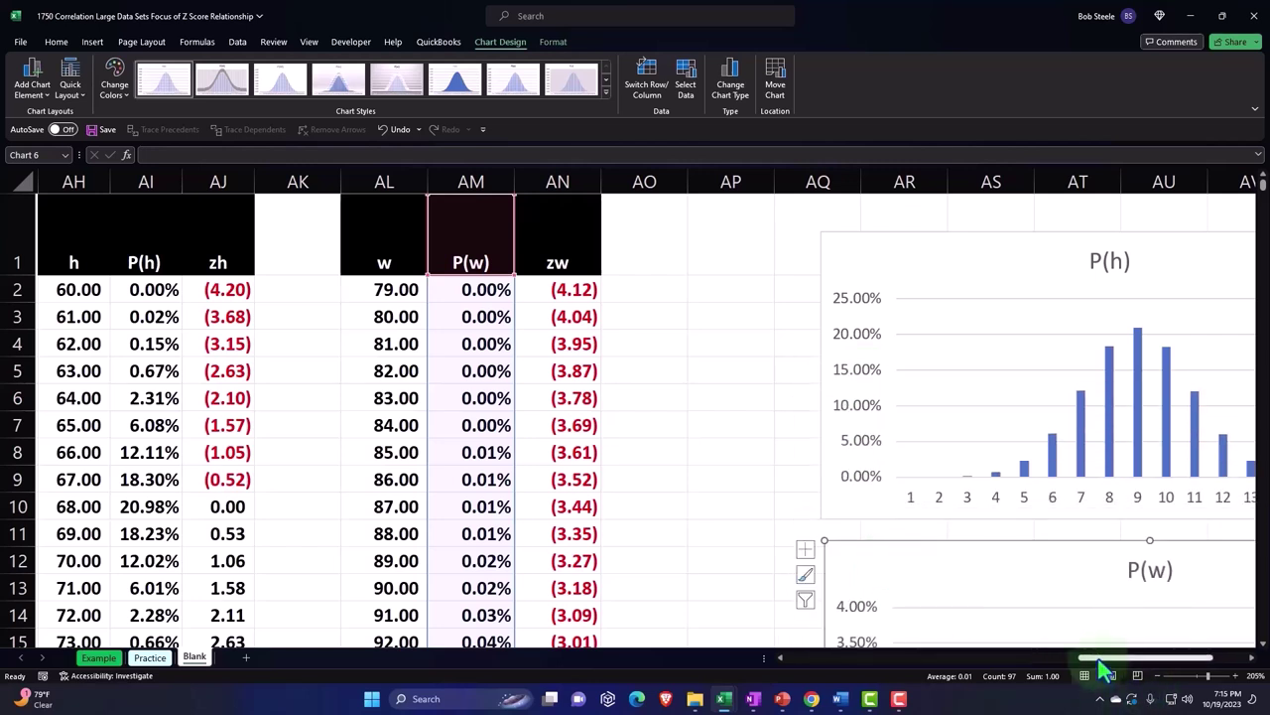
pyautogui.moveTo(1099, 660); pyautogui.dragTo(1109, 660)
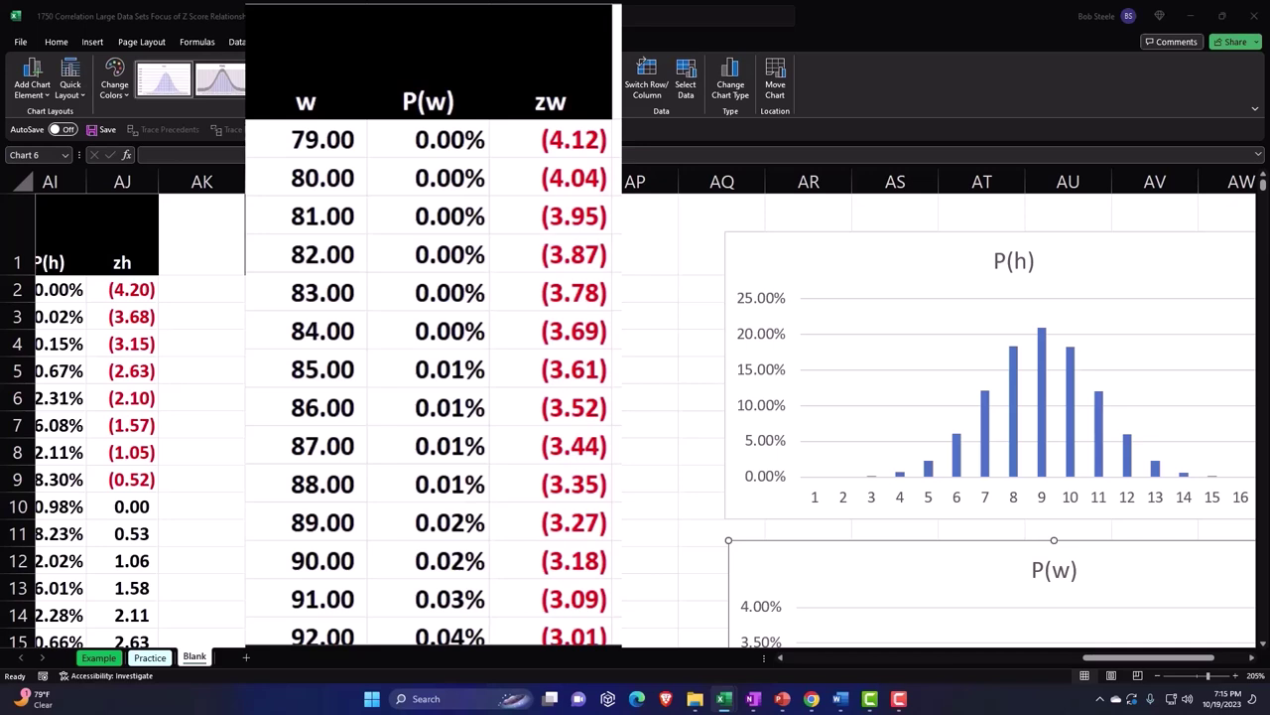
pyautogui.click(754, 248)
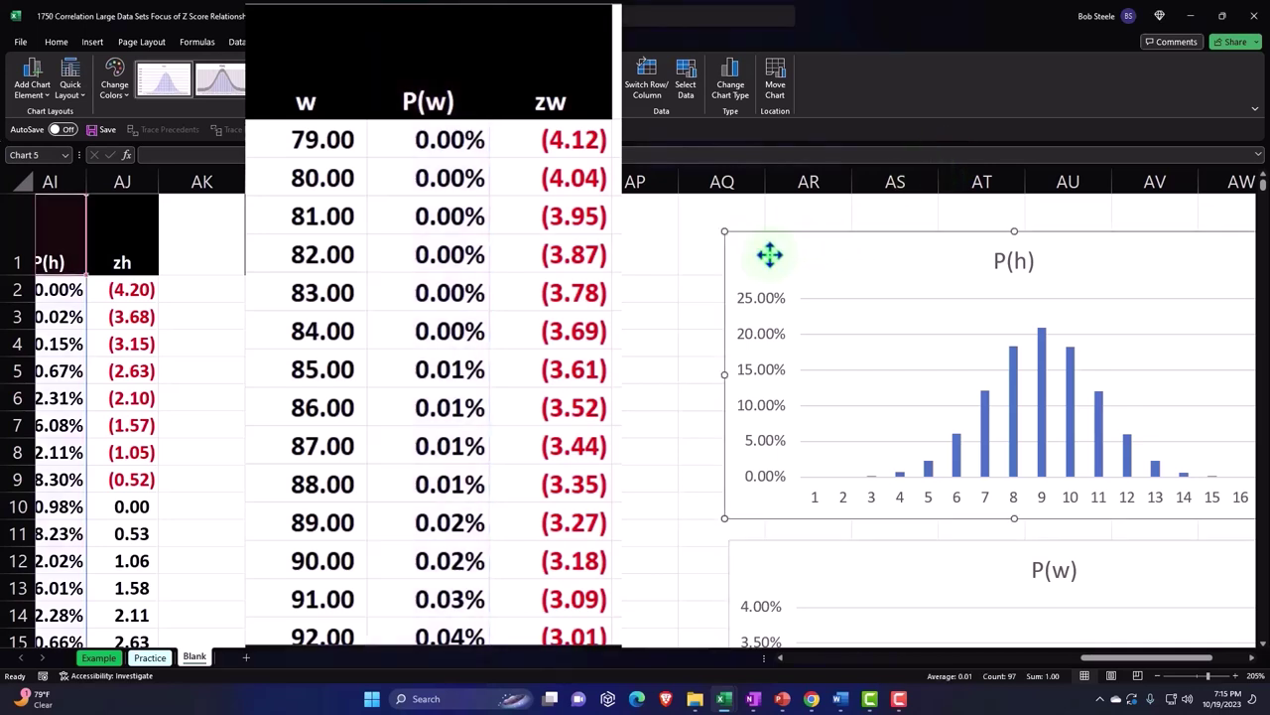
pyautogui.moveTo(770, 255); pyautogui.dragTo(1134, 260)
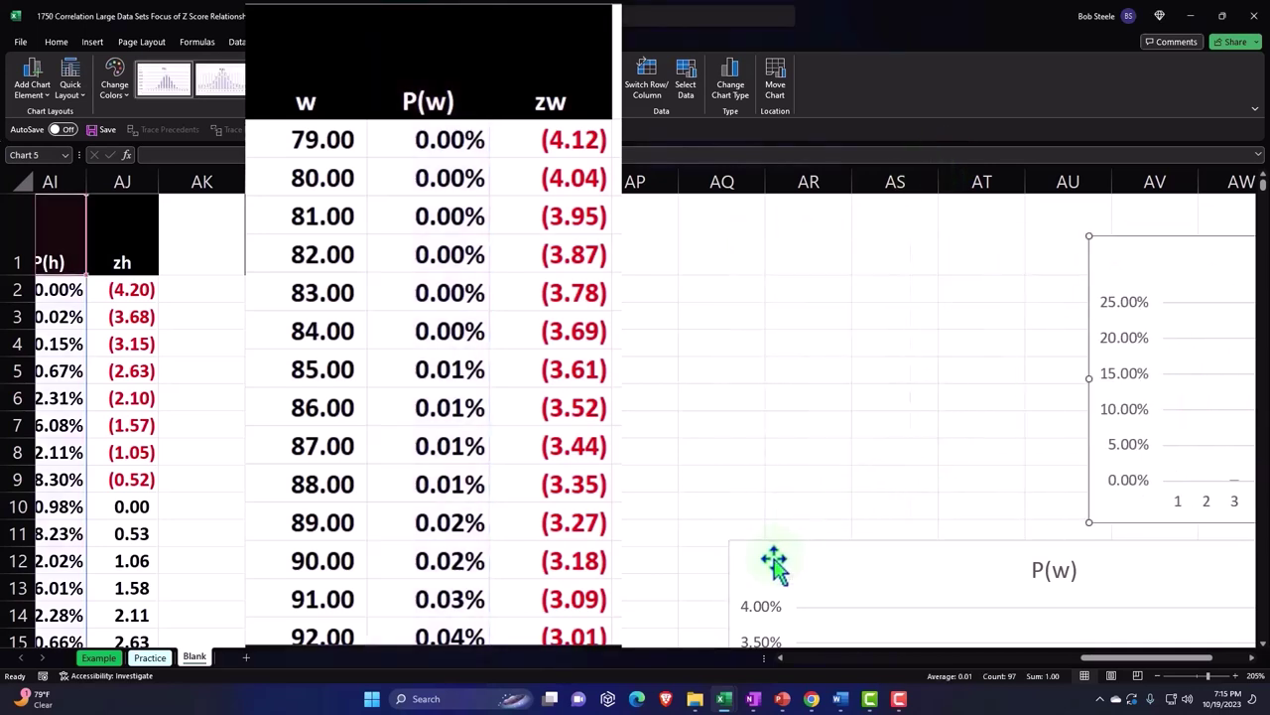
pyautogui.moveTo(774, 563); pyautogui.dragTo(1193, 564)
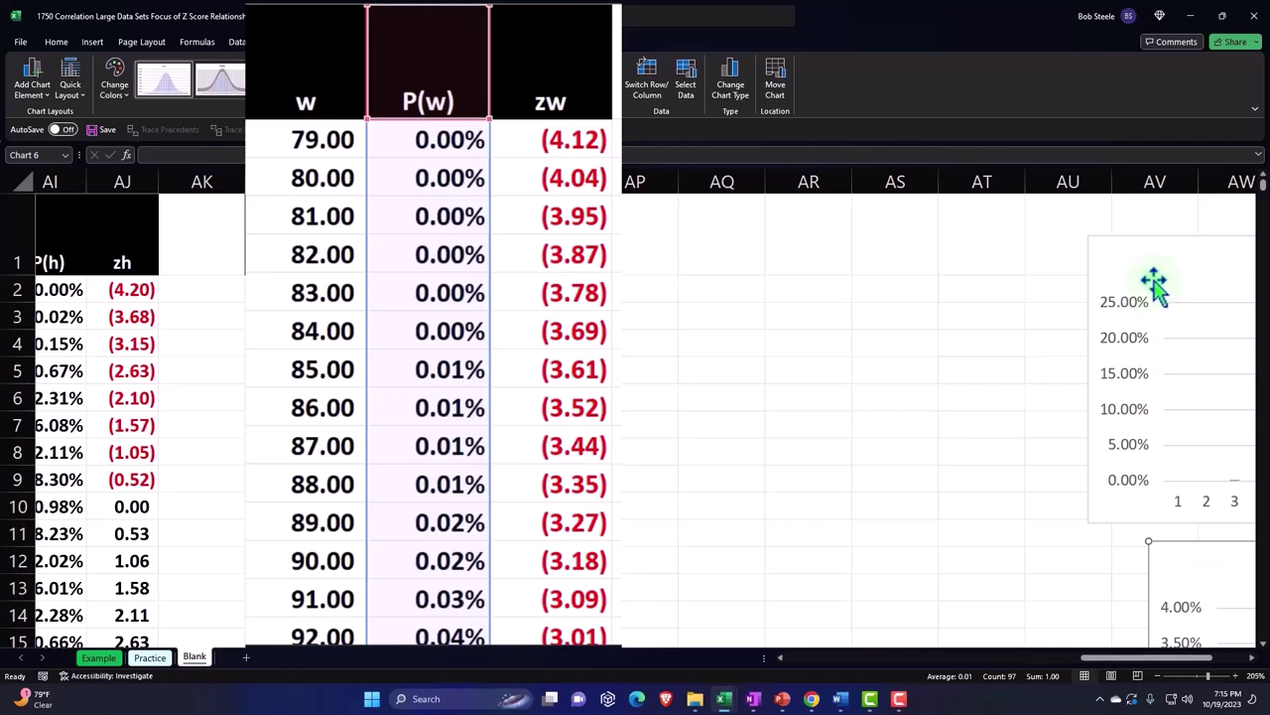
pyautogui.moveTo(1137, 247); pyautogui.dragTo(1218, 239)
pyautogui.moveTo(1180, 582); pyautogui.dragTo(1198, 562)
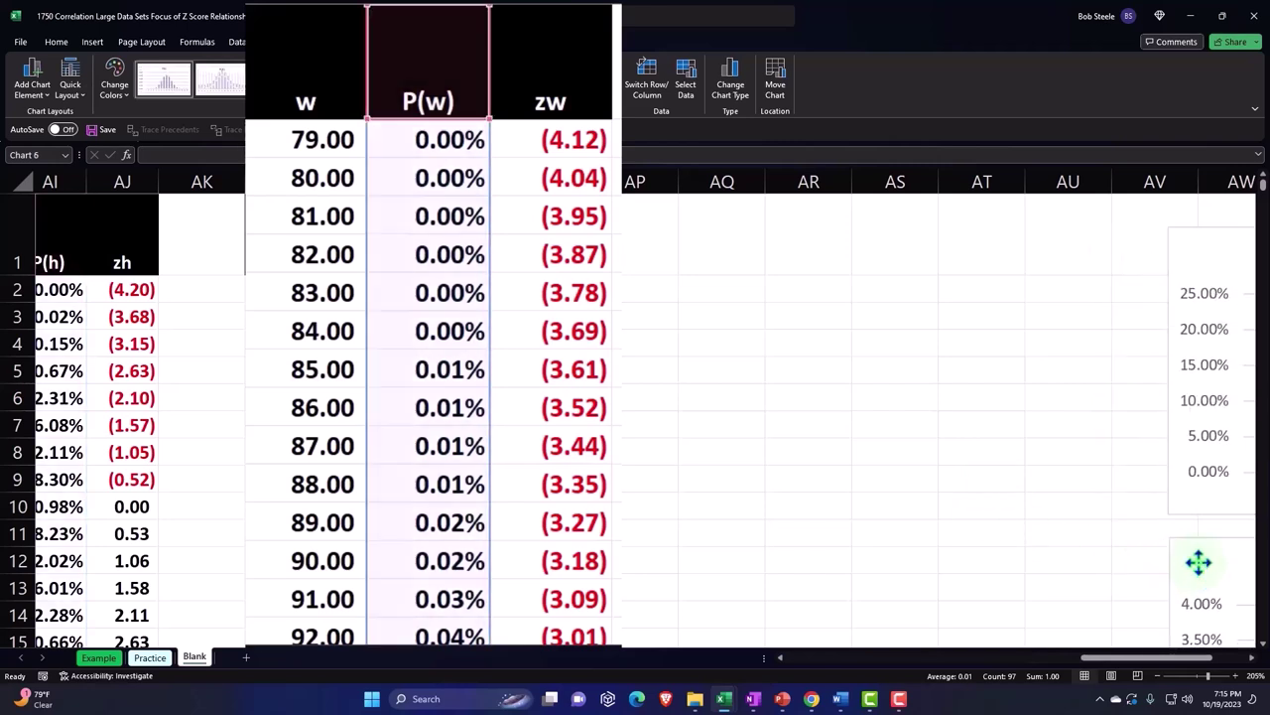
pyautogui.click(942, 426)
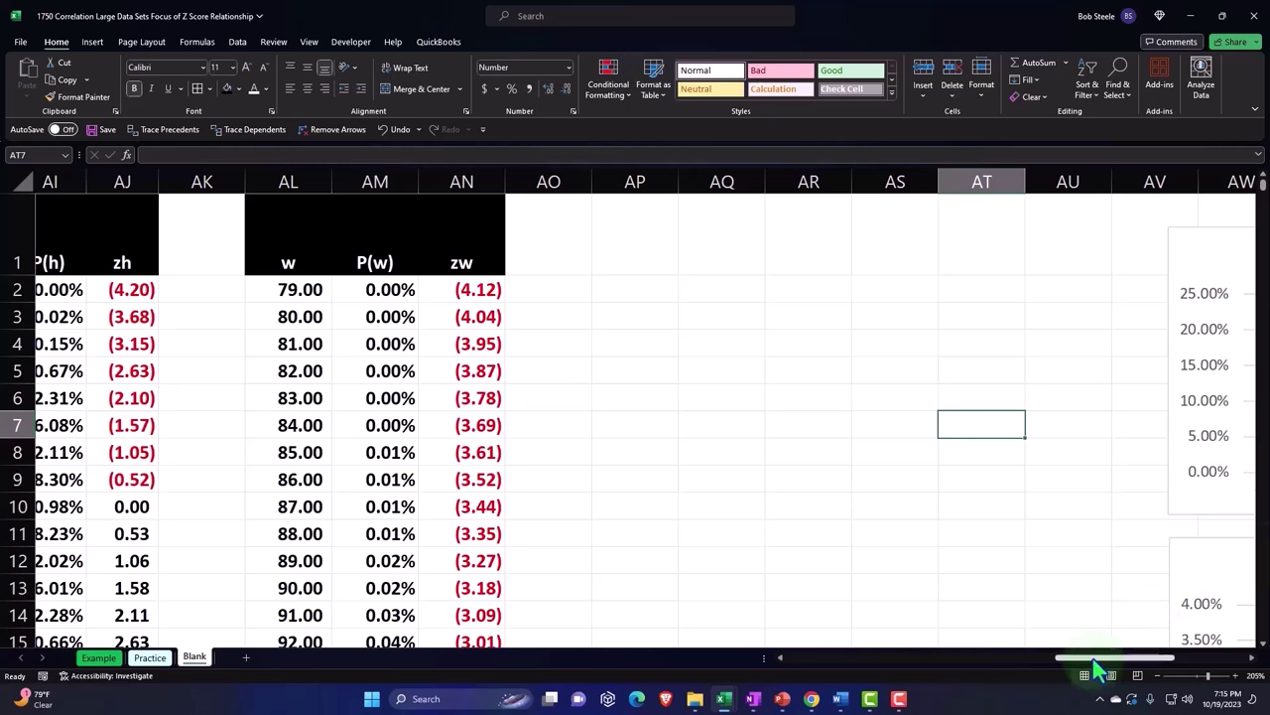
# Step: Narrow the empty spacer column AK, then copy columns AH:AN for pasting at AP1
pyautogui.moveTo(1095, 660); pyautogui.dragTo(1078, 660)
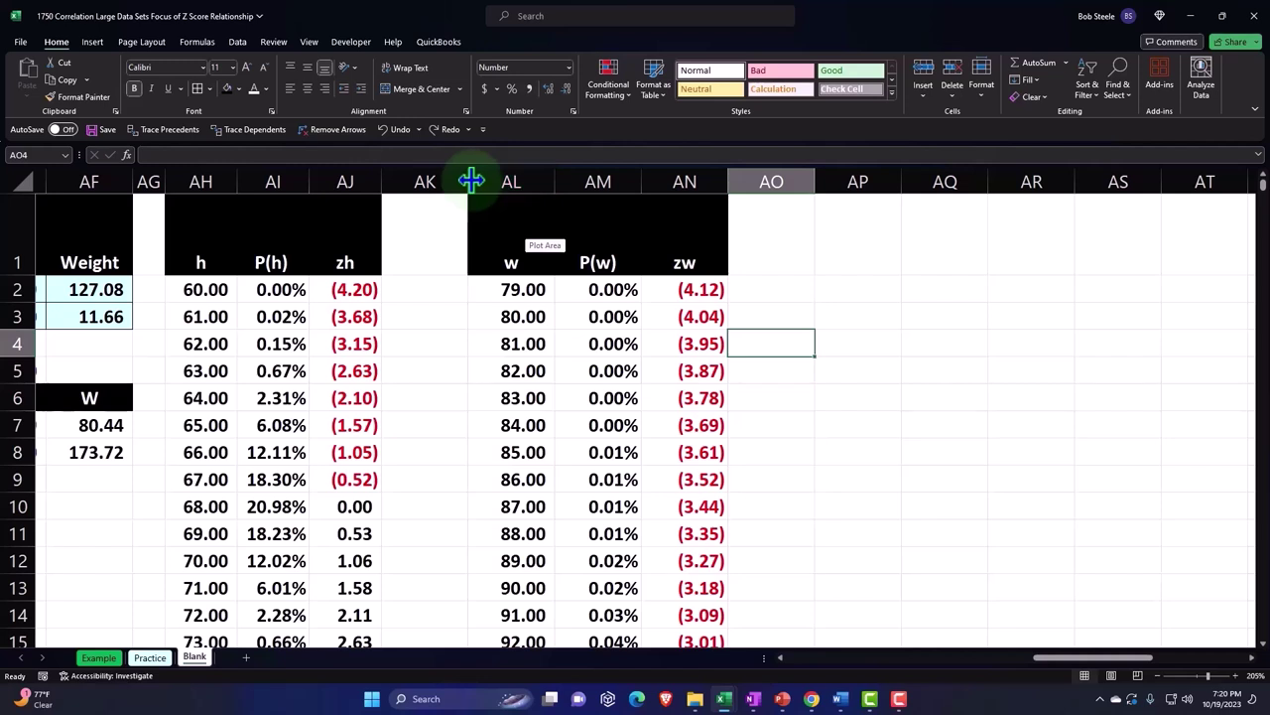
pyautogui.moveTo(465, 180); pyautogui.dragTo(388, 180)
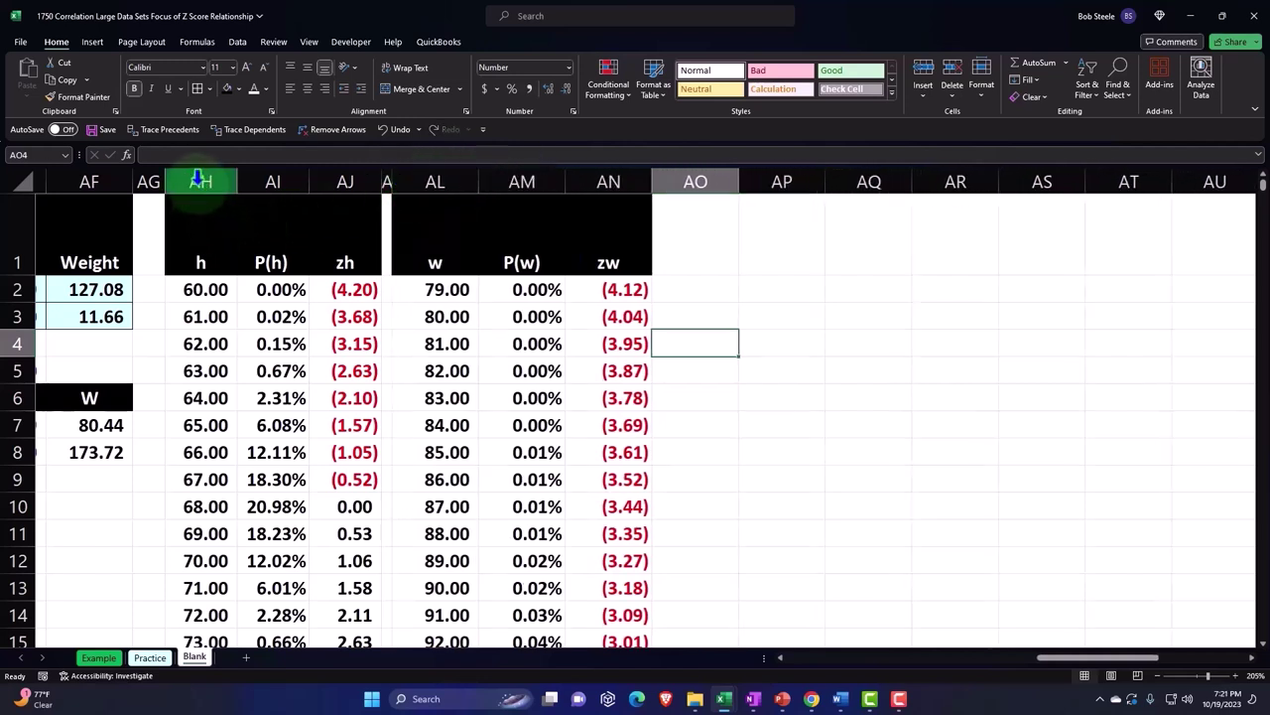
pyautogui.moveTo(199, 180); pyautogui.dragTo(589, 182)
pyautogui.hotkey('ctrl', 'c')
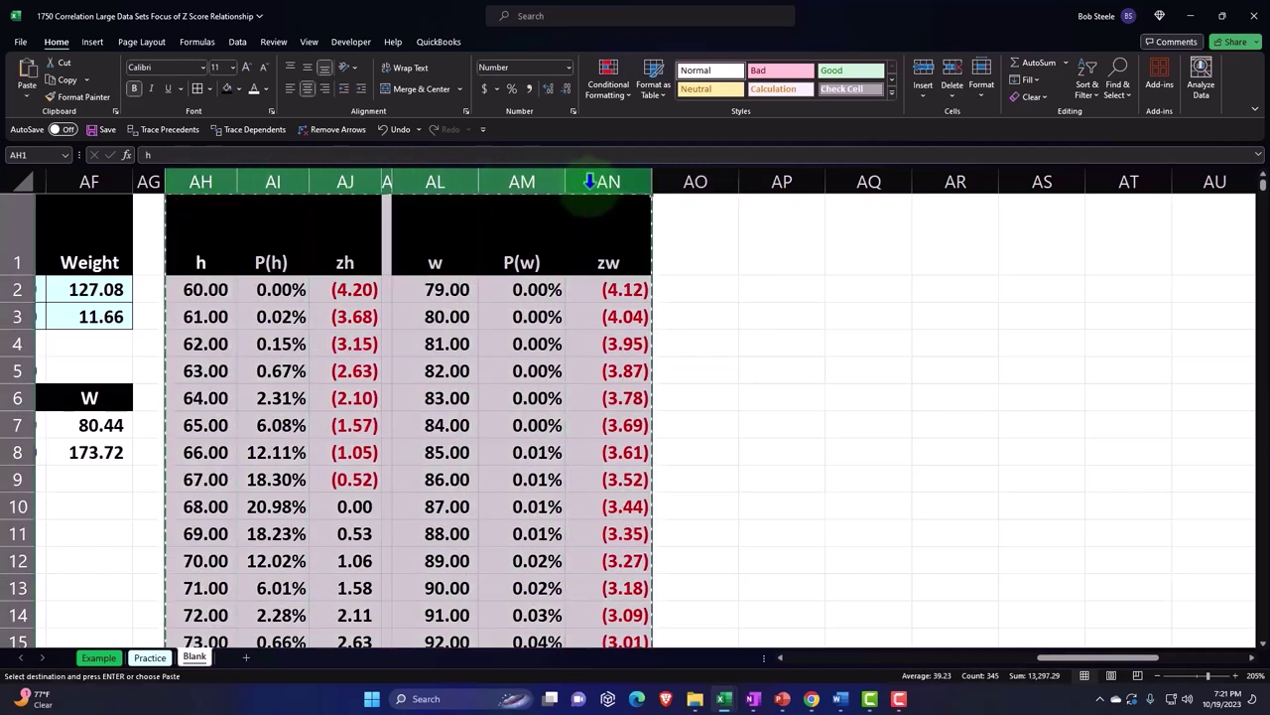
pyautogui.click(793, 221)
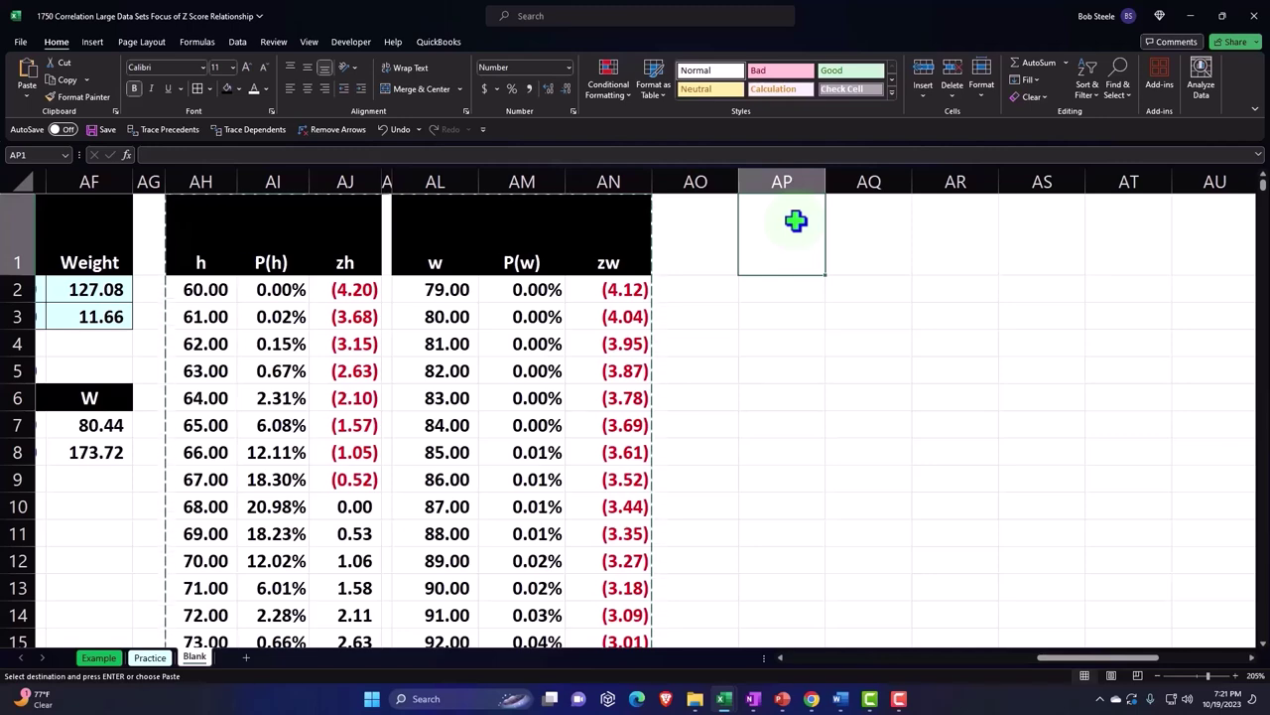
# Step: Paste the copied tables at AP1 as values, add the original formatting, and check AR6
pyautogui.rightClick(796, 221)
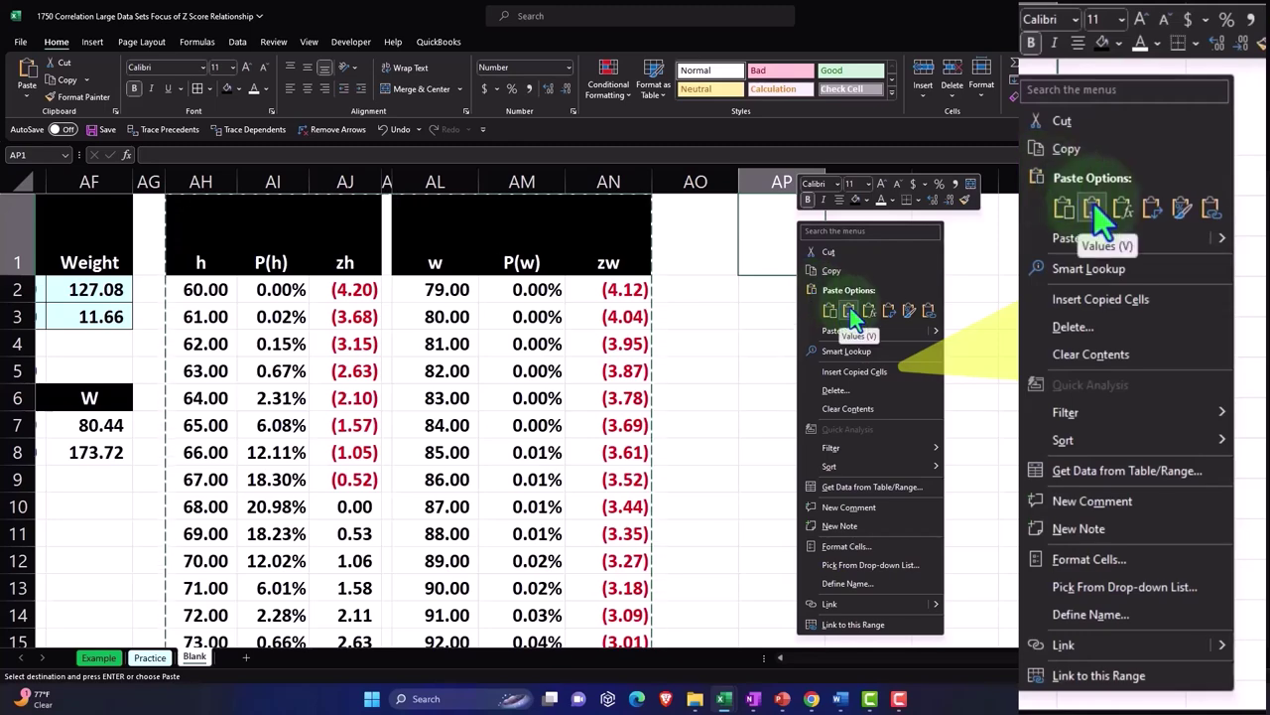
pyautogui.click(850, 312)
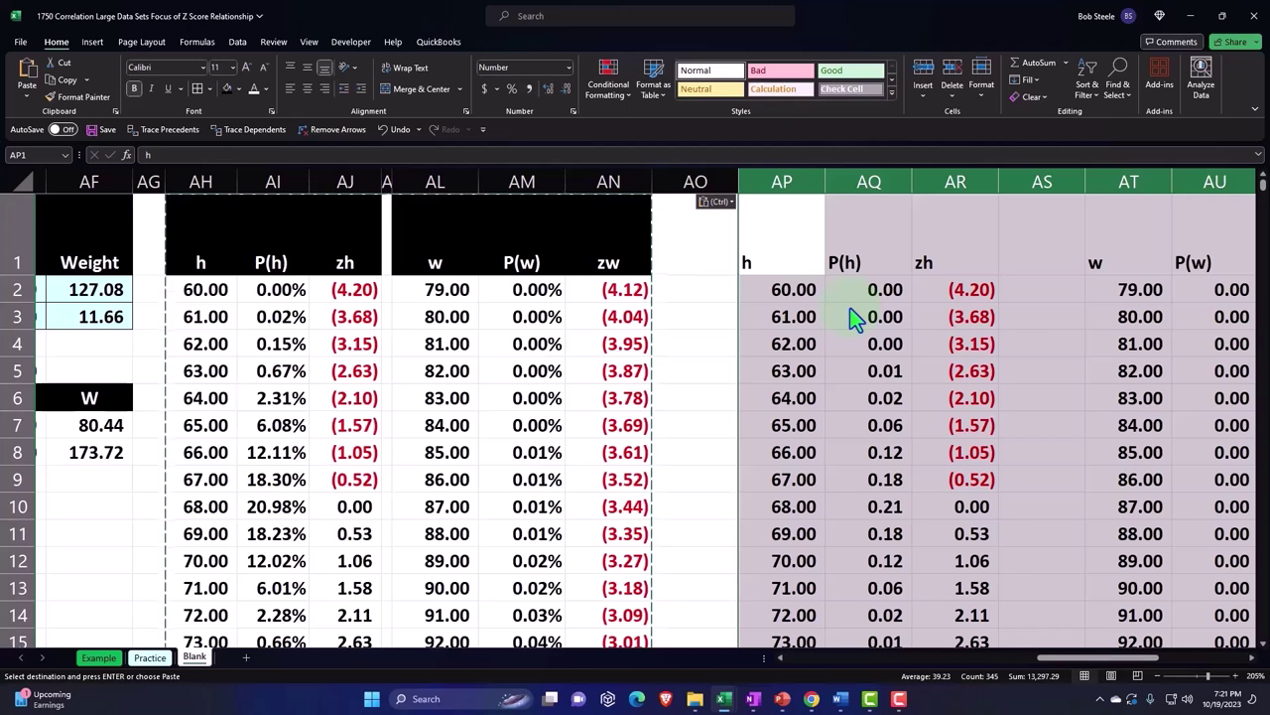
pyautogui.rightClick(790, 226)
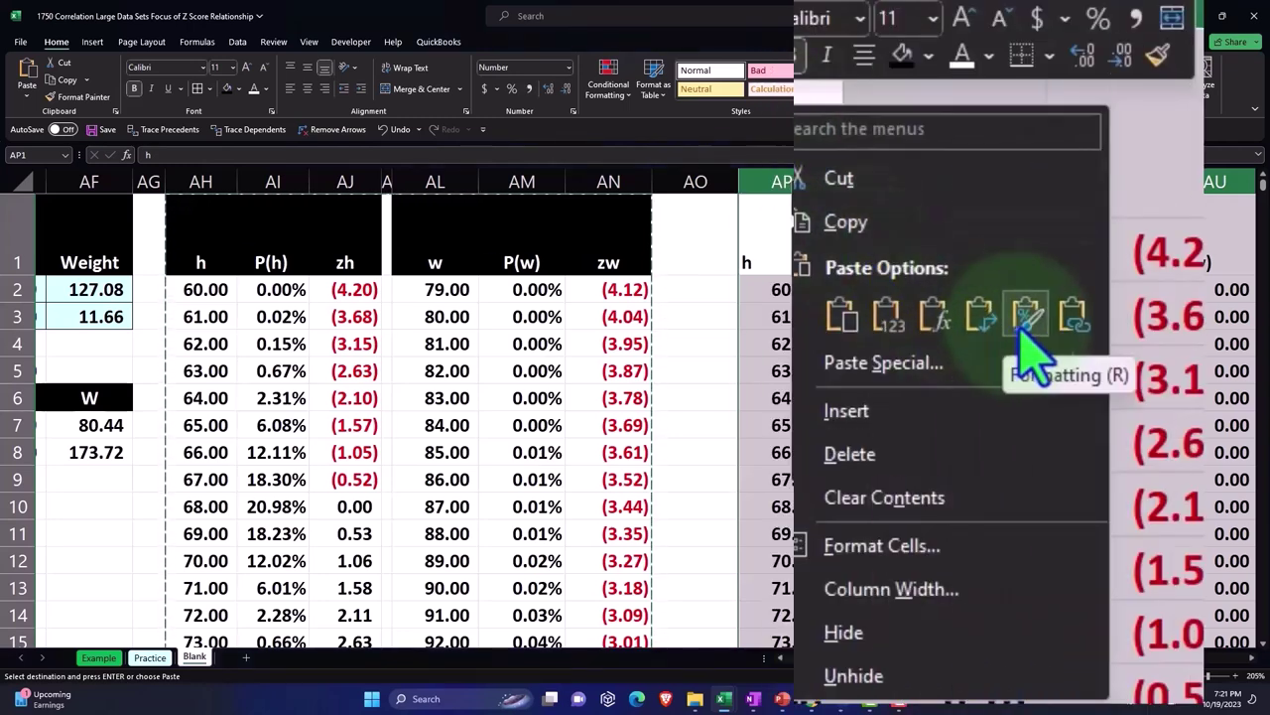
pyautogui.click(1021, 327)
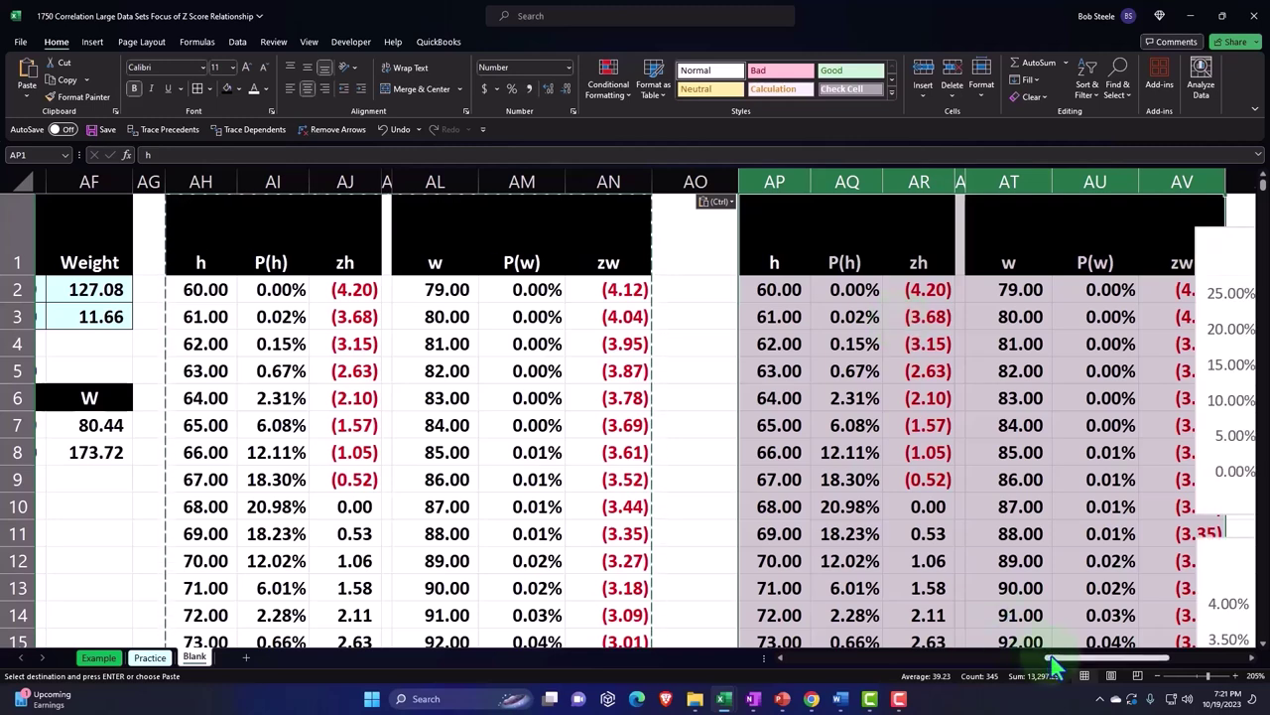
pyautogui.doubleClick(908, 400)
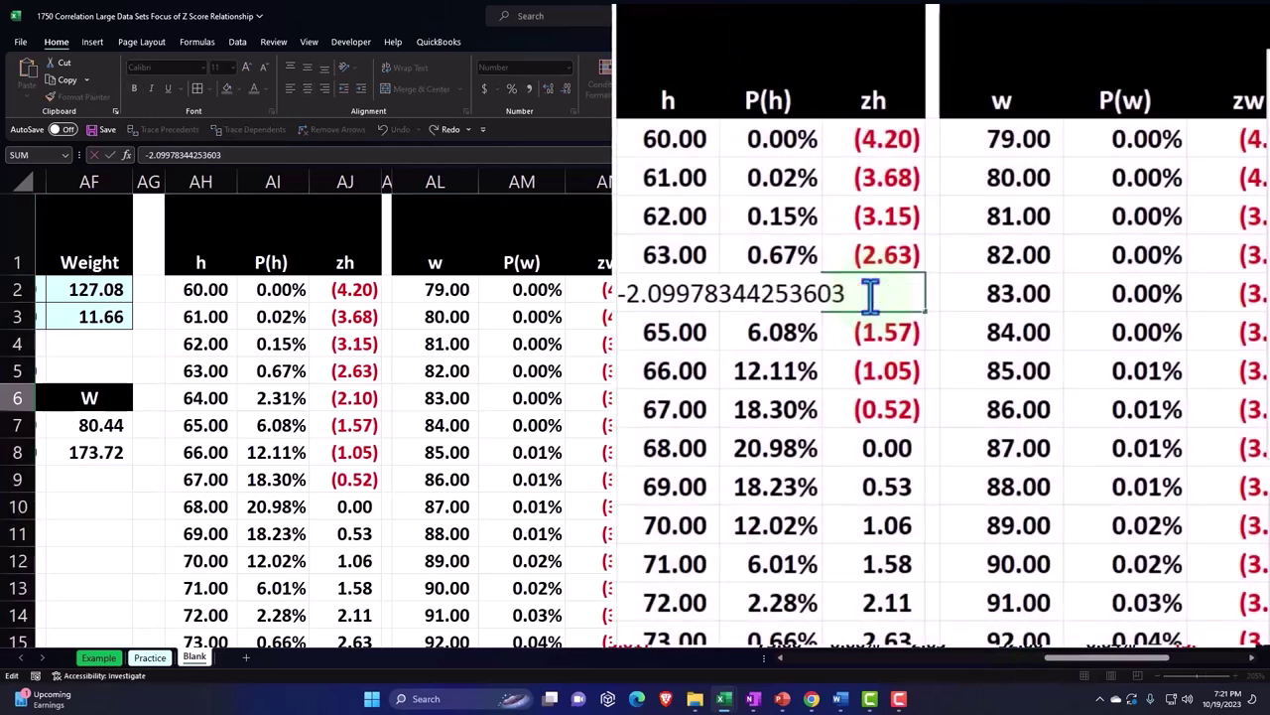
pyautogui.press('Return')
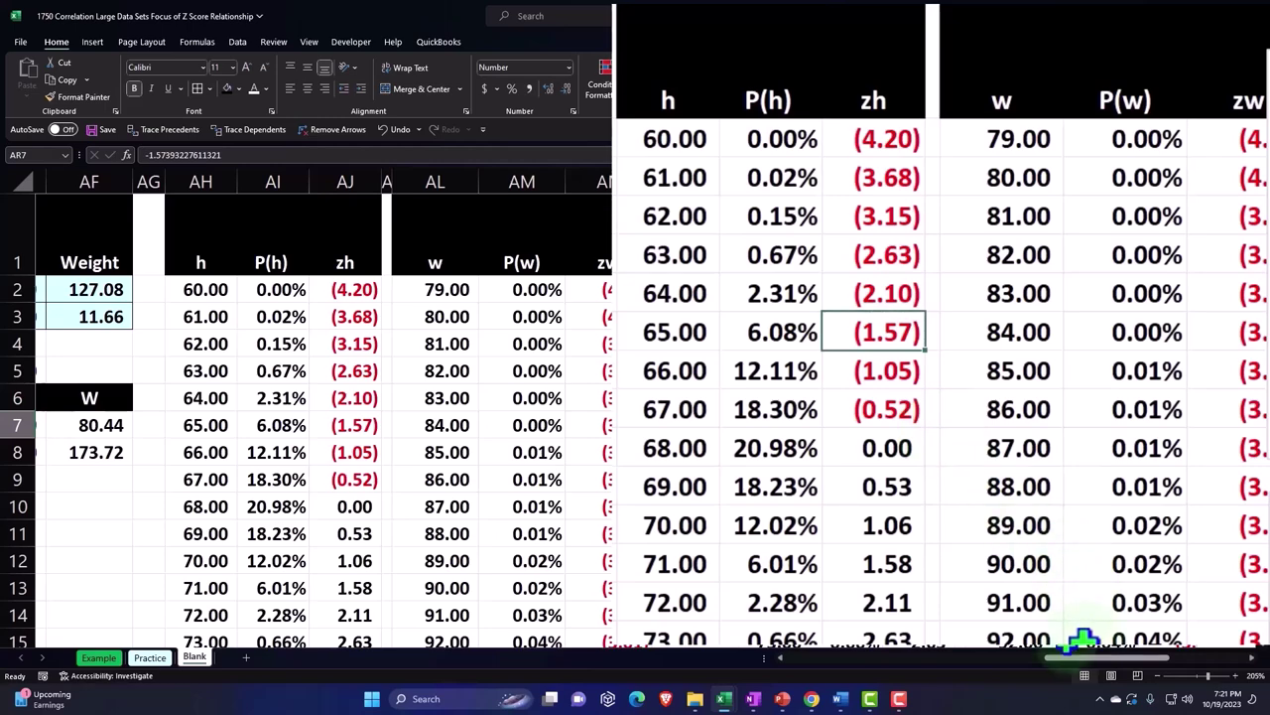
pyautogui.moveTo(1072, 665); pyautogui.dragTo(1141, 665)
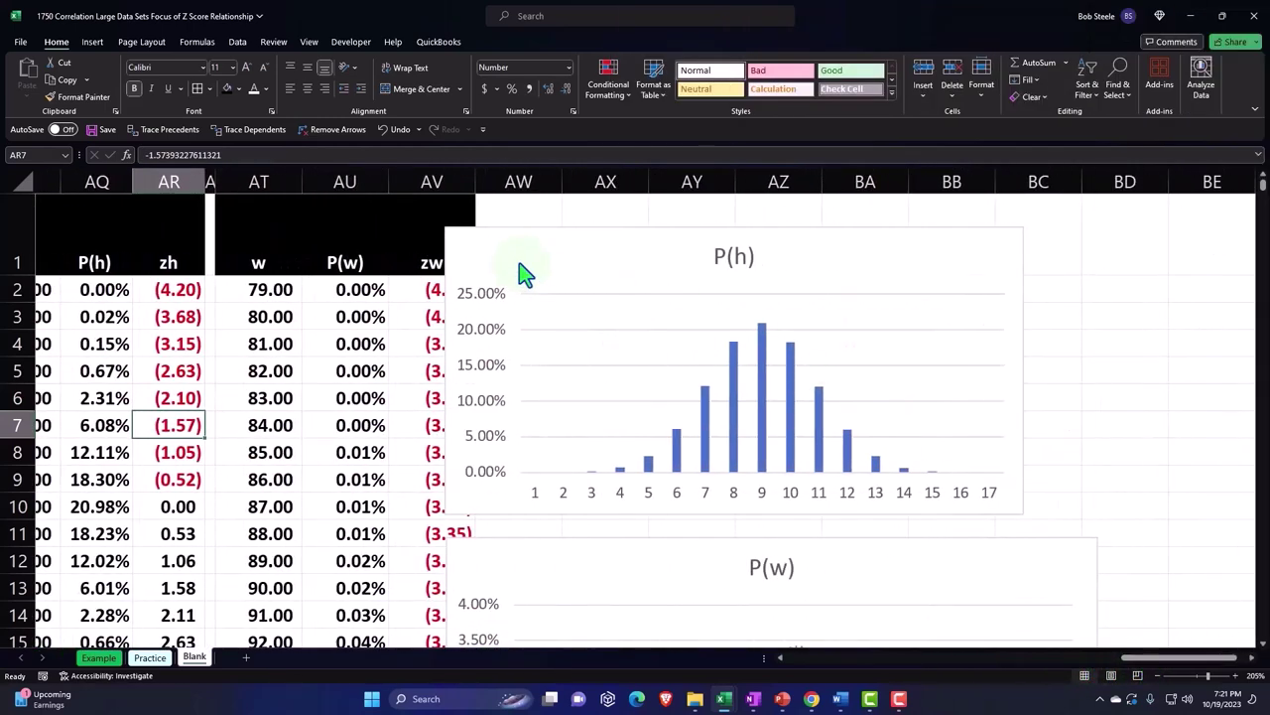
# Step: Drag the P(h) and P(w) charts further right, then select columns AP:AR holding the h table
pyautogui.moveTo(526, 275); pyautogui.dragTo(1181, 278)
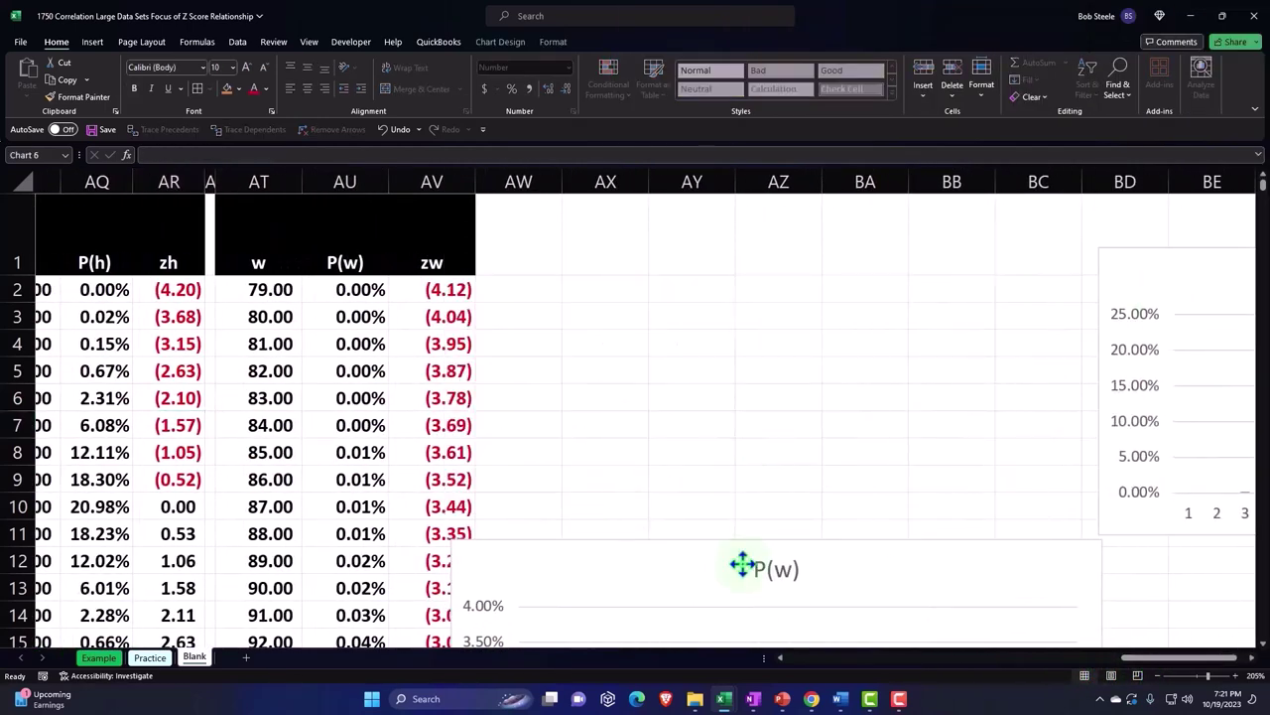
pyautogui.moveTo(742, 564); pyautogui.dragTo(1128, 567)
pyautogui.hscroll(1, 1214, 657)
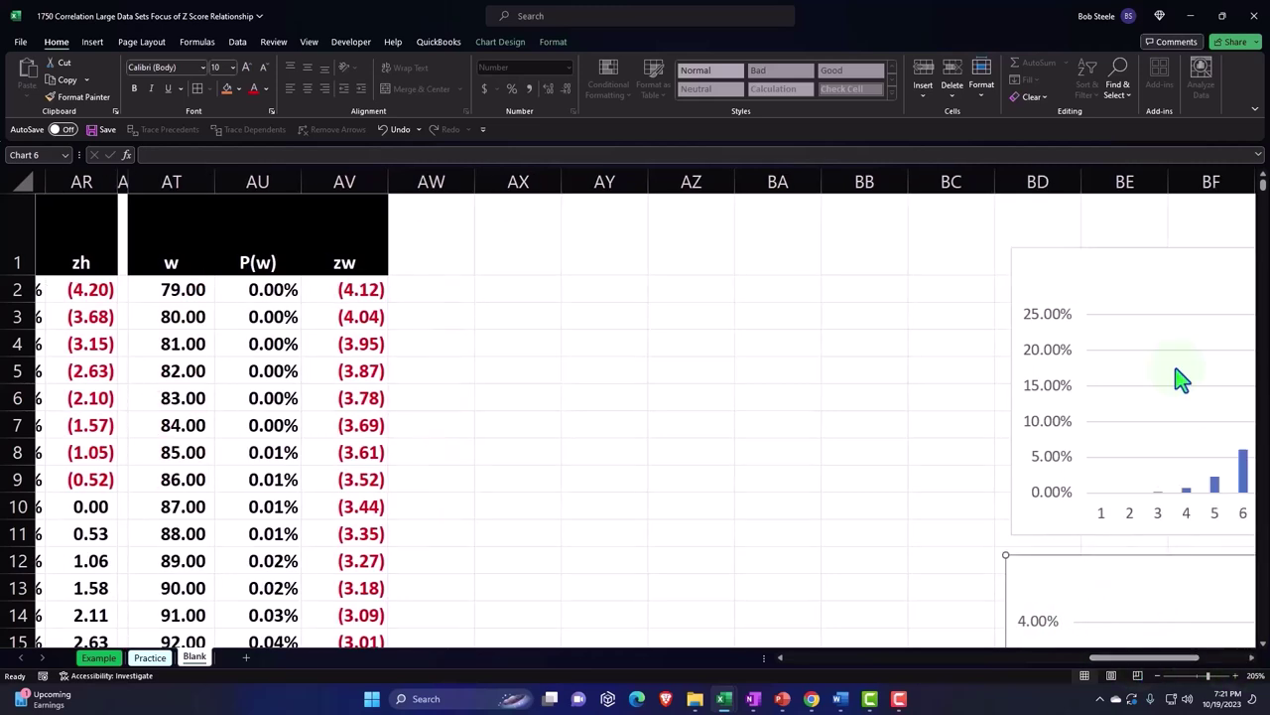
pyautogui.hscroll(2, 1253, 657)
pyautogui.hscroll(3, 1253, 657)
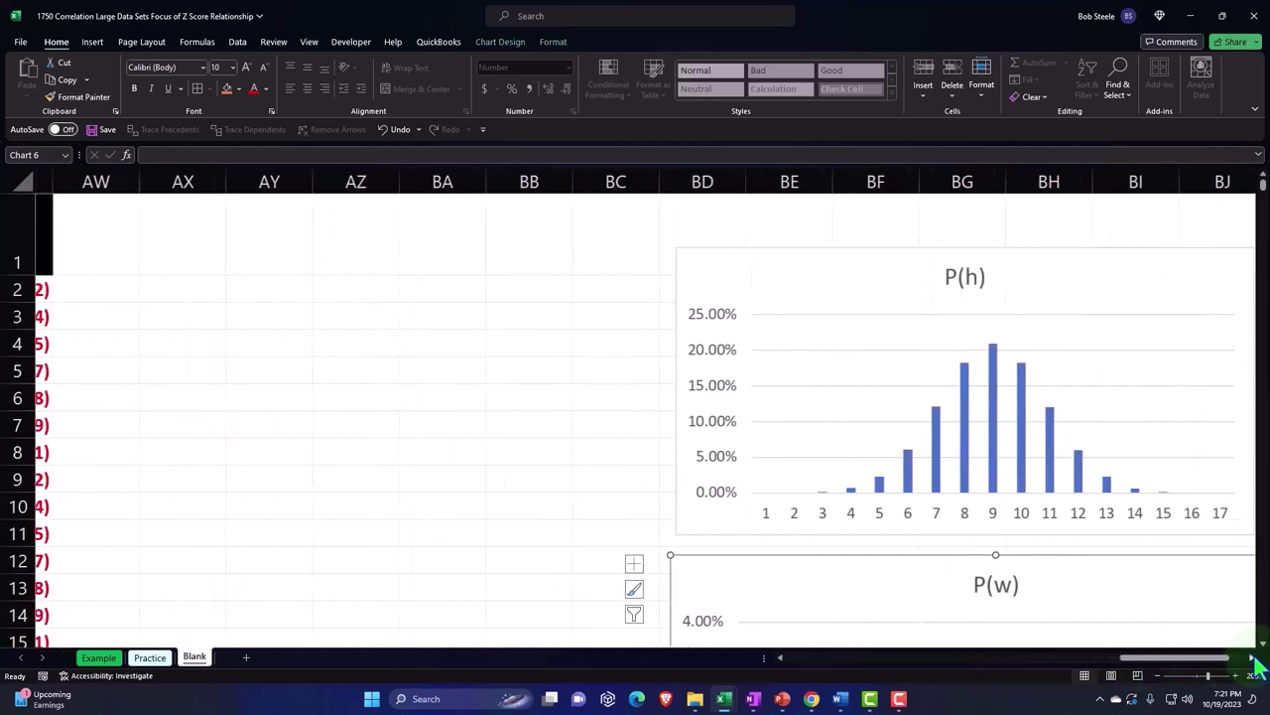
pyautogui.hscroll(1, 1253, 657)
pyautogui.moveTo(649, 275); pyautogui.dragTo(988, 269)
pyautogui.moveTo(669, 556); pyautogui.dragTo(987, 569)
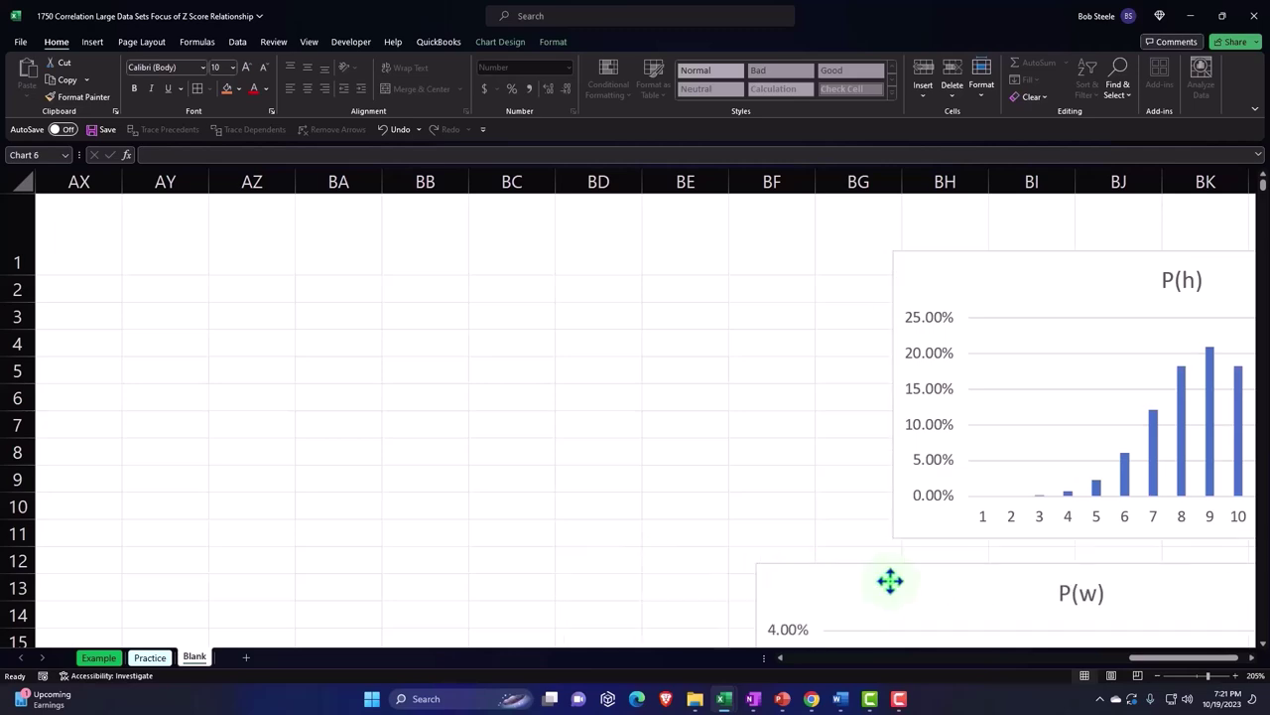
pyautogui.moveTo(1131, 658); pyautogui.dragTo(1072, 659)
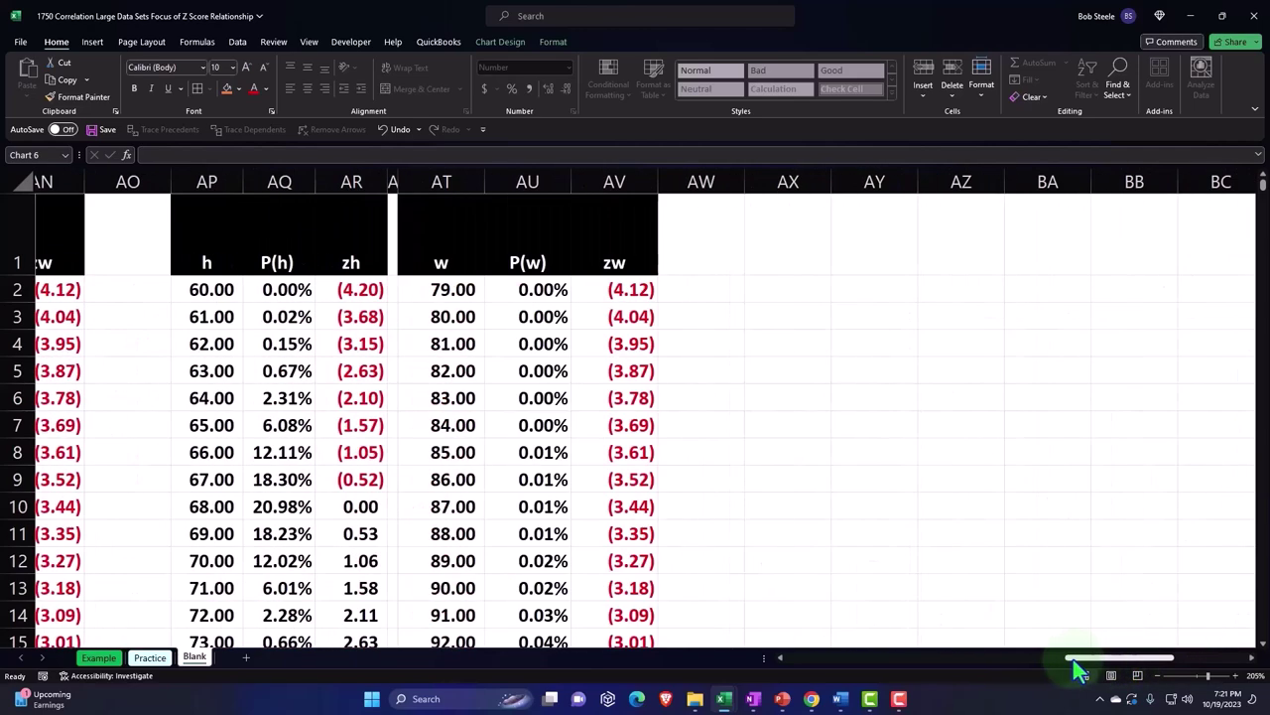
pyautogui.scroll(-3, 491, 412)
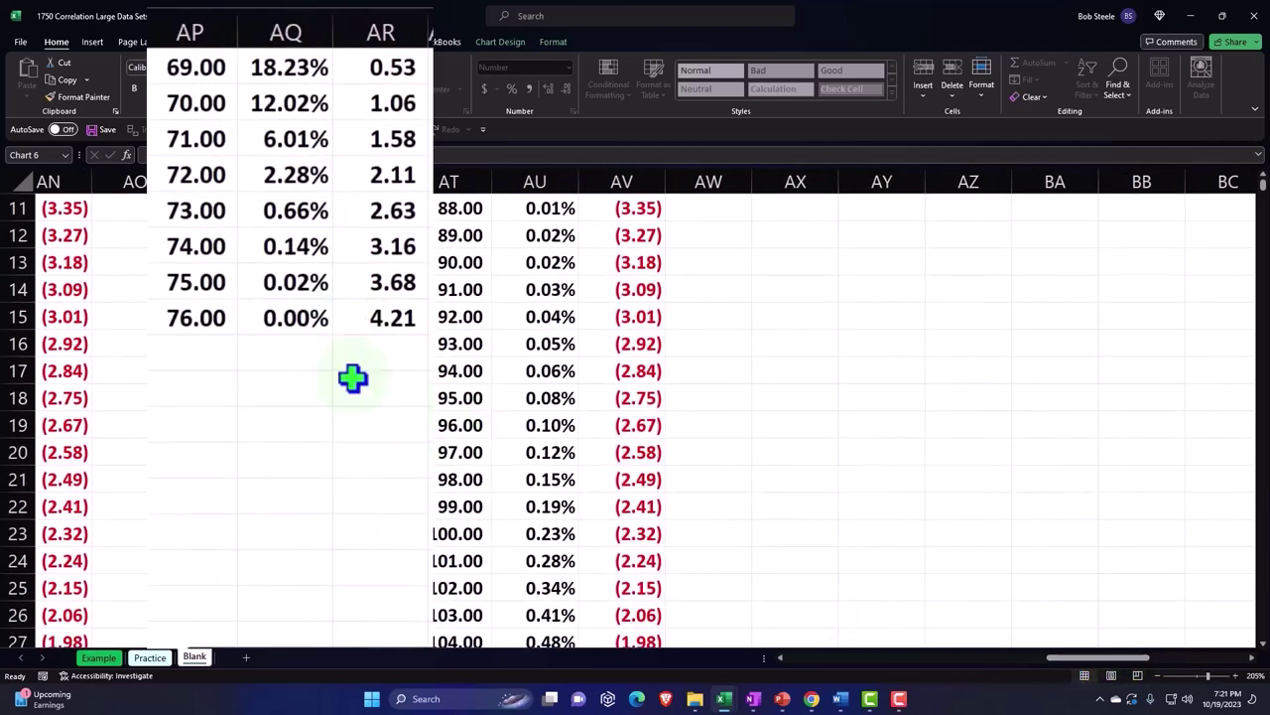
pyautogui.scroll(3, 352, 377)
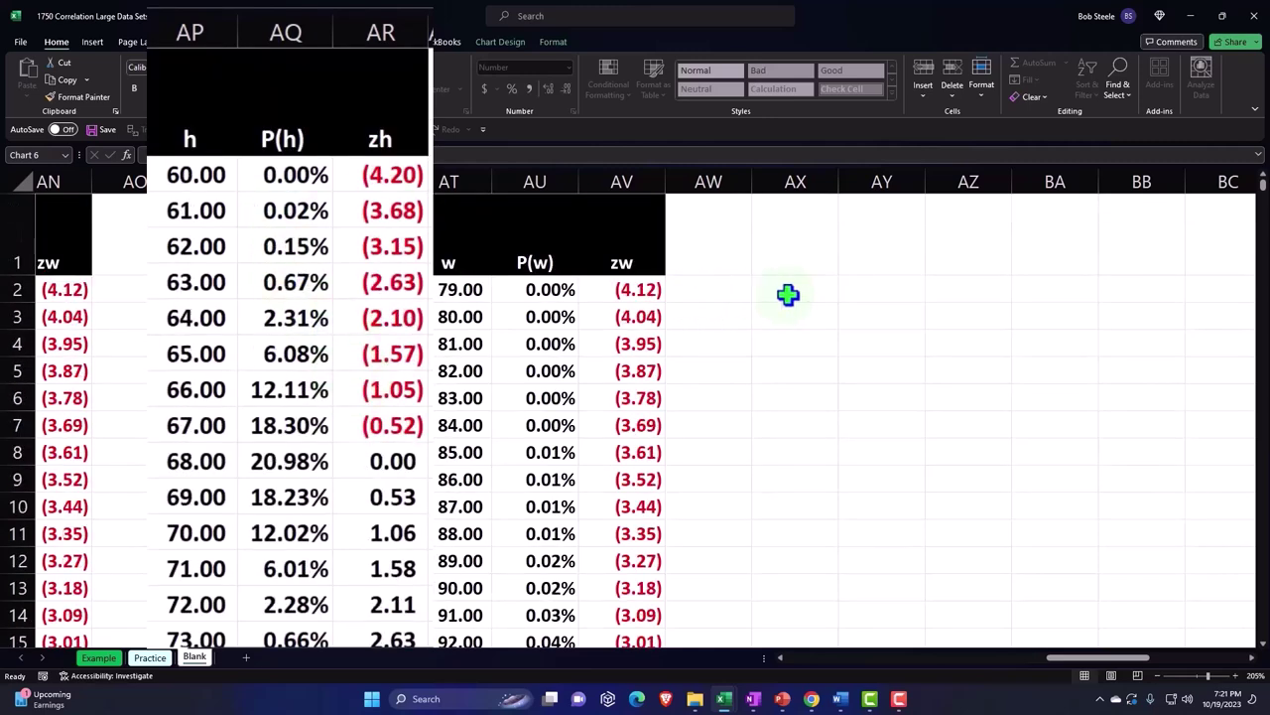
pyautogui.moveTo(193, 31); pyautogui.dragTo(380, 32)
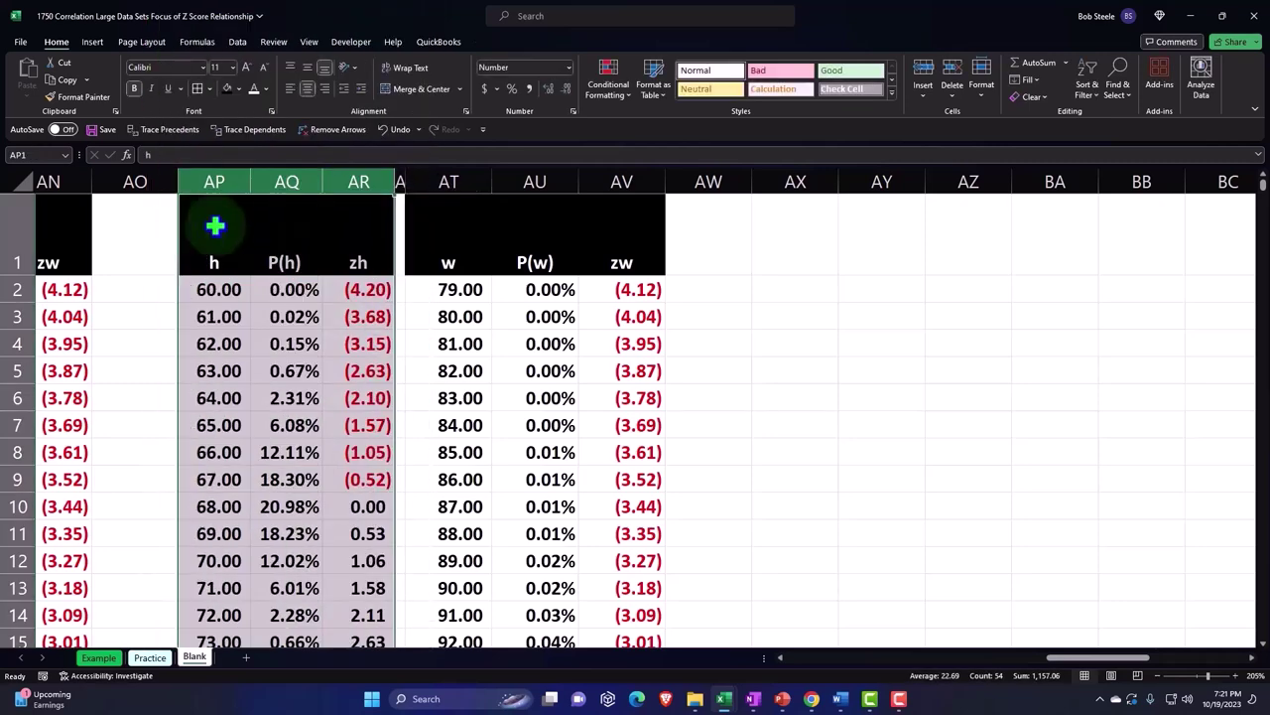
# Step: Cut the h table columns AP:AR and paste them starting at AX1
pyautogui.rightClick(215, 226)
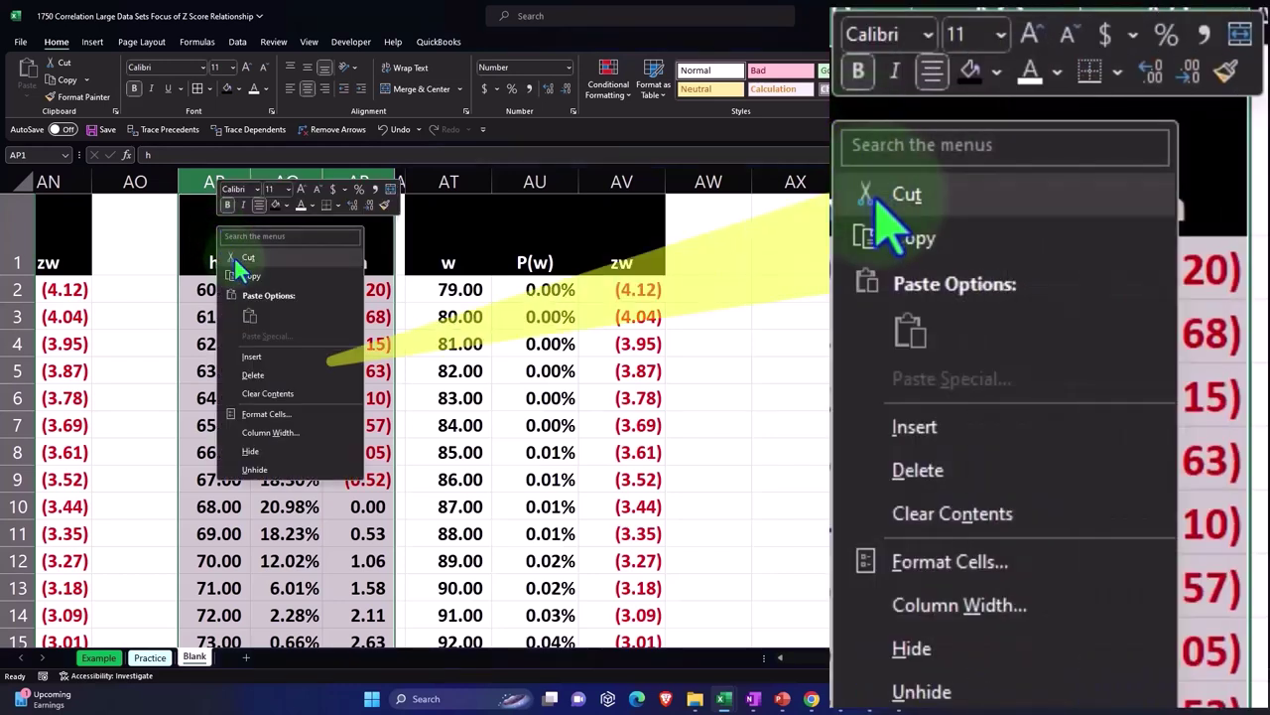
pyautogui.click(240, 259)
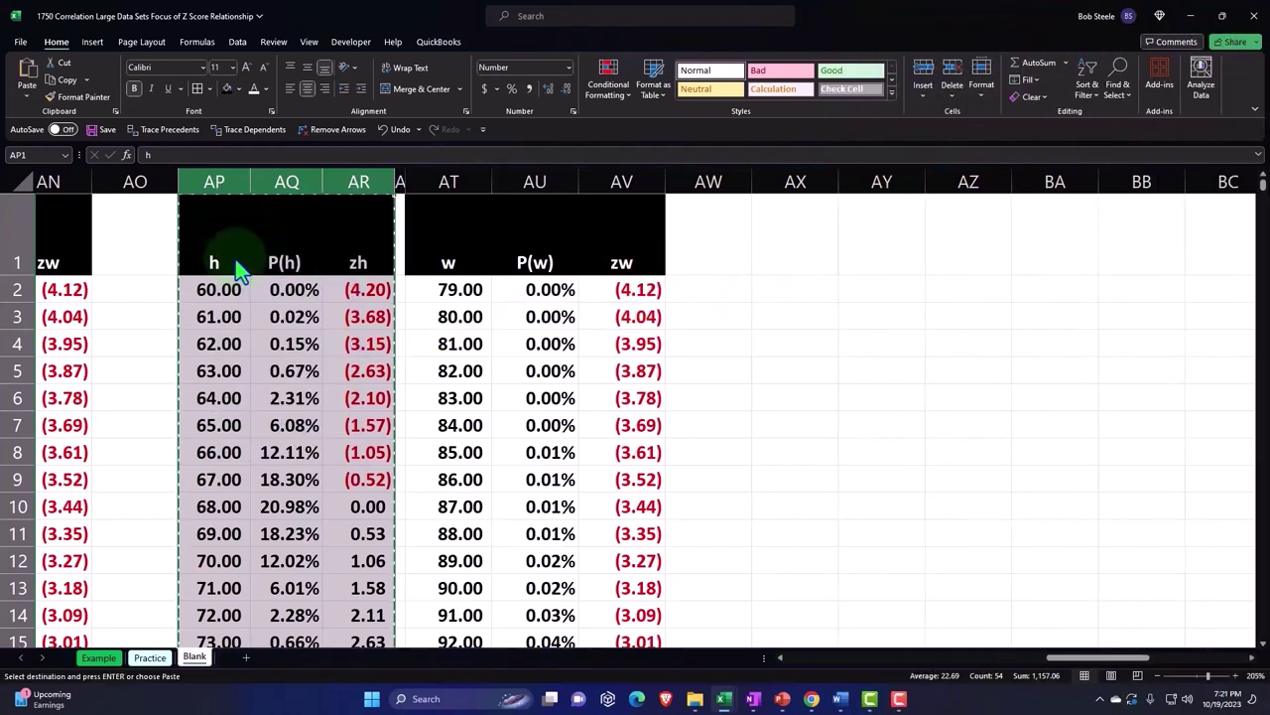
pyautogui.click(777, 228)
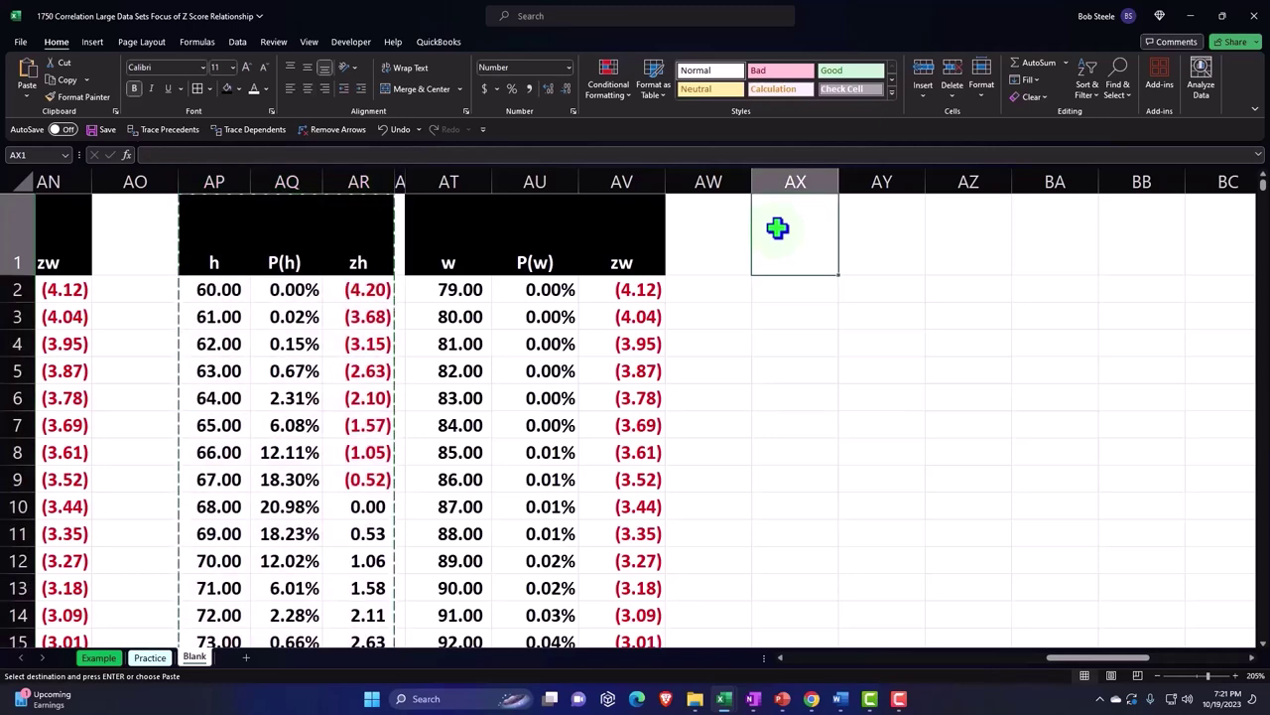
pyautogui.hotkey('ctrl', 'v')
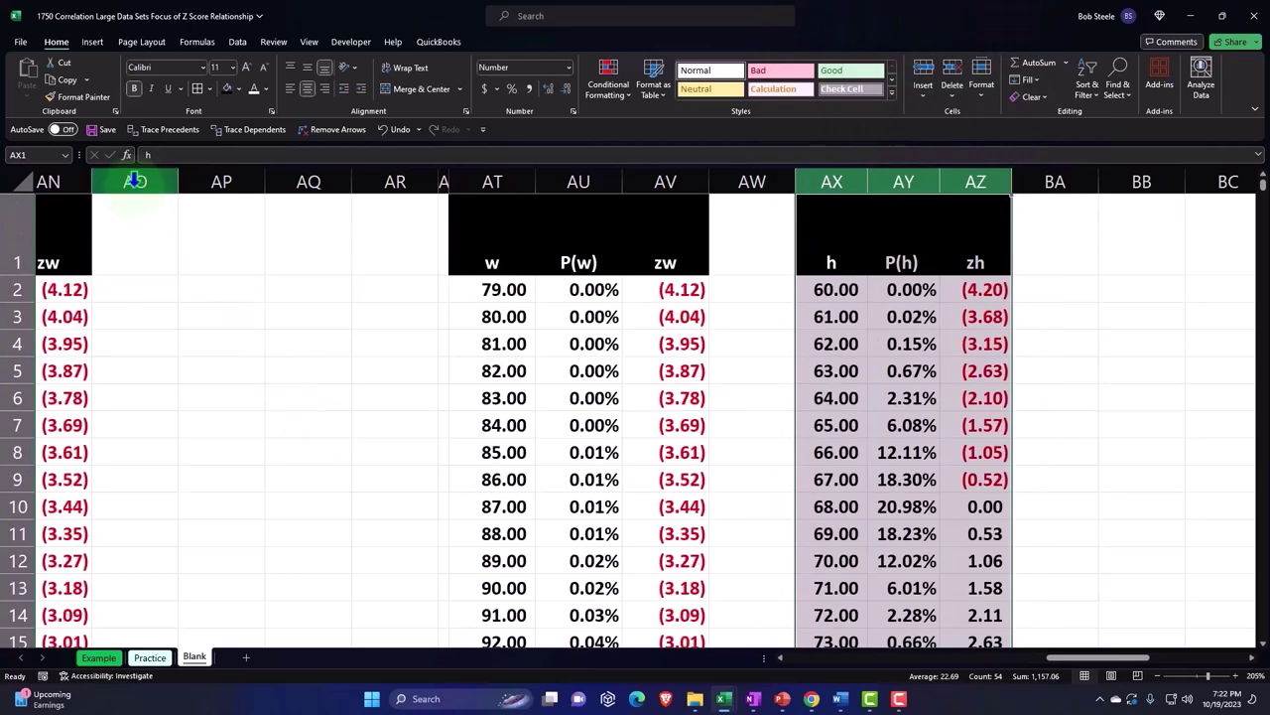
# Step: Delete the empty columns AO:AR and narrow column AS into a thin spacer
pyautogui.moveTo(135, 181); pyautogui.dragTo(373, 182)
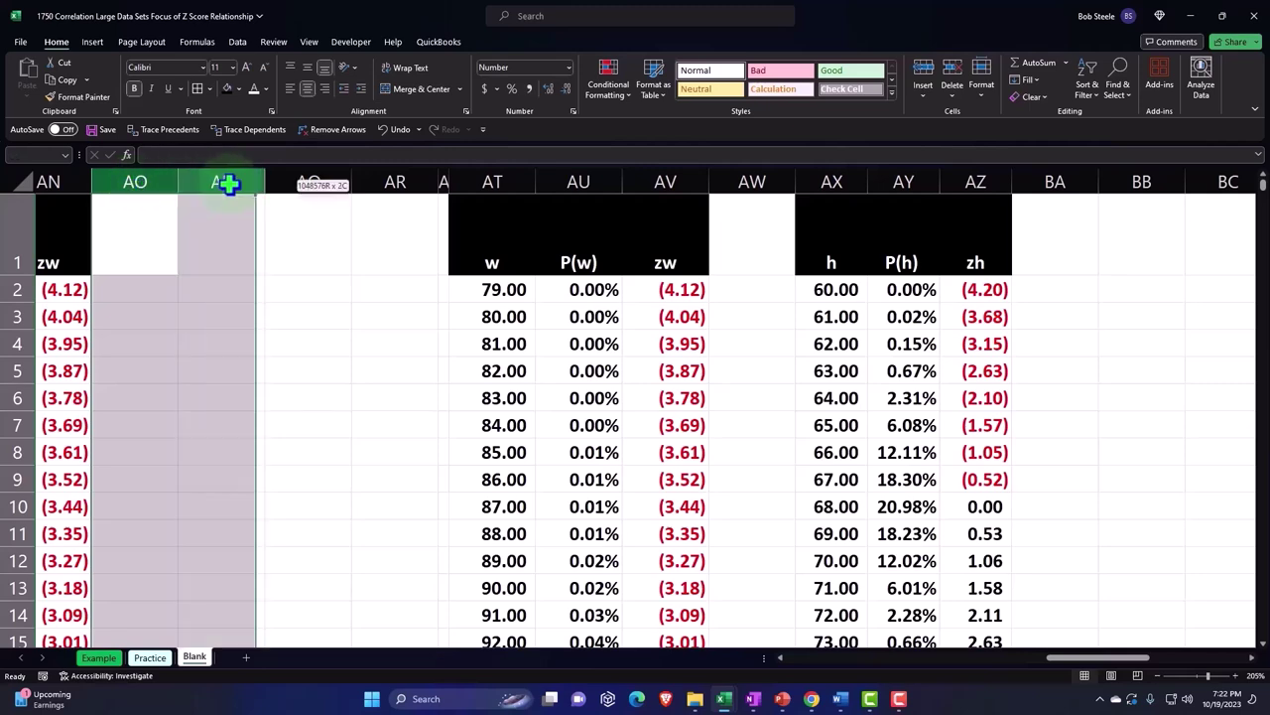
pyautogui.rightClick(349, 261)
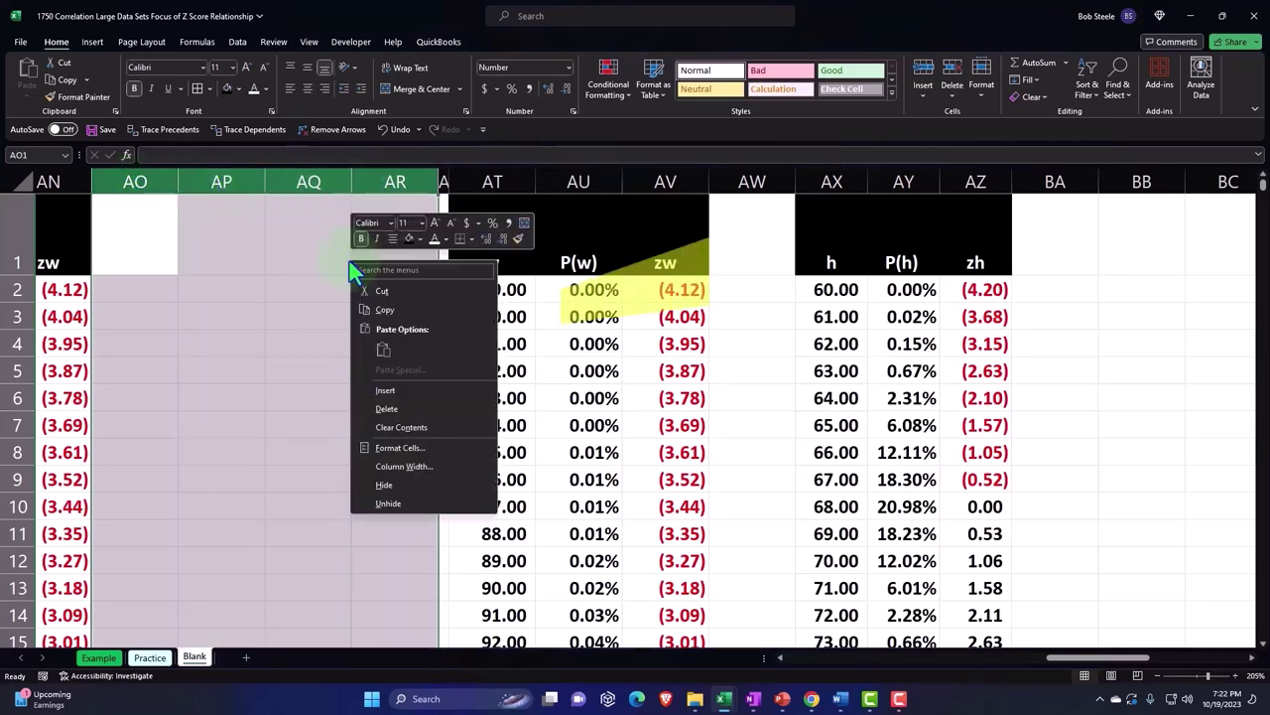
pyautogui.click(386, 408)
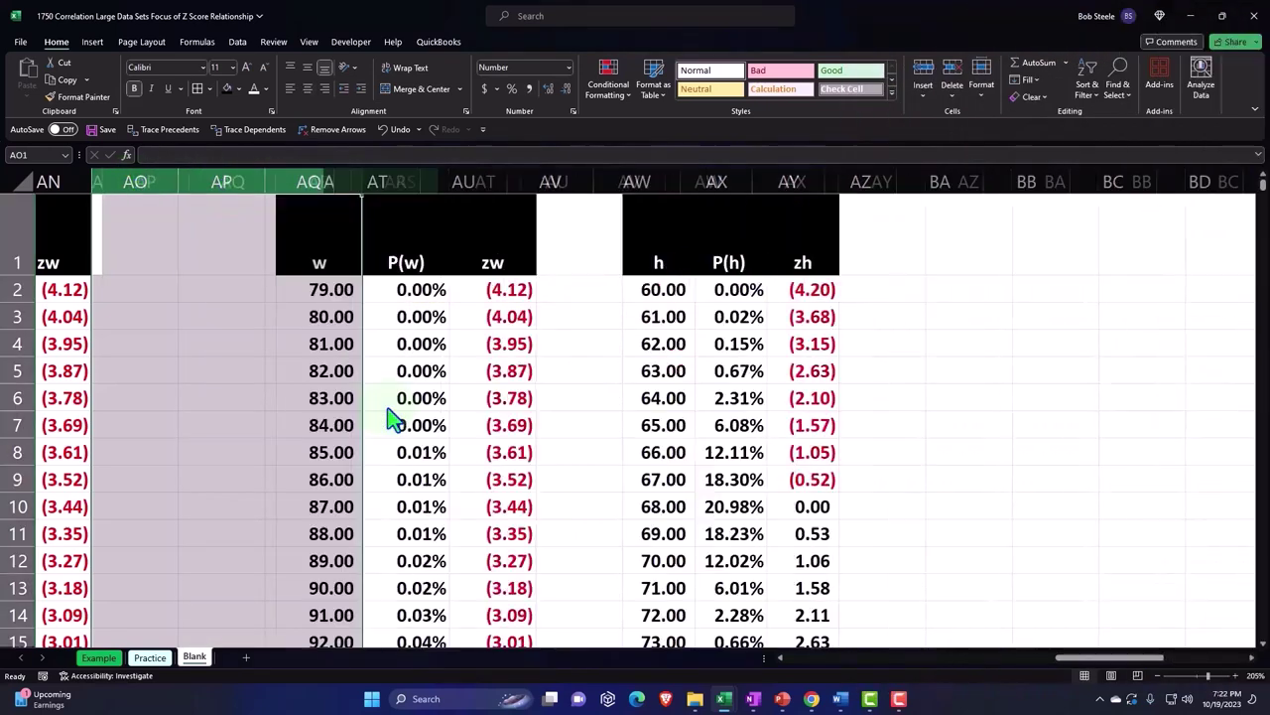
pyautogui.click(409, 318)
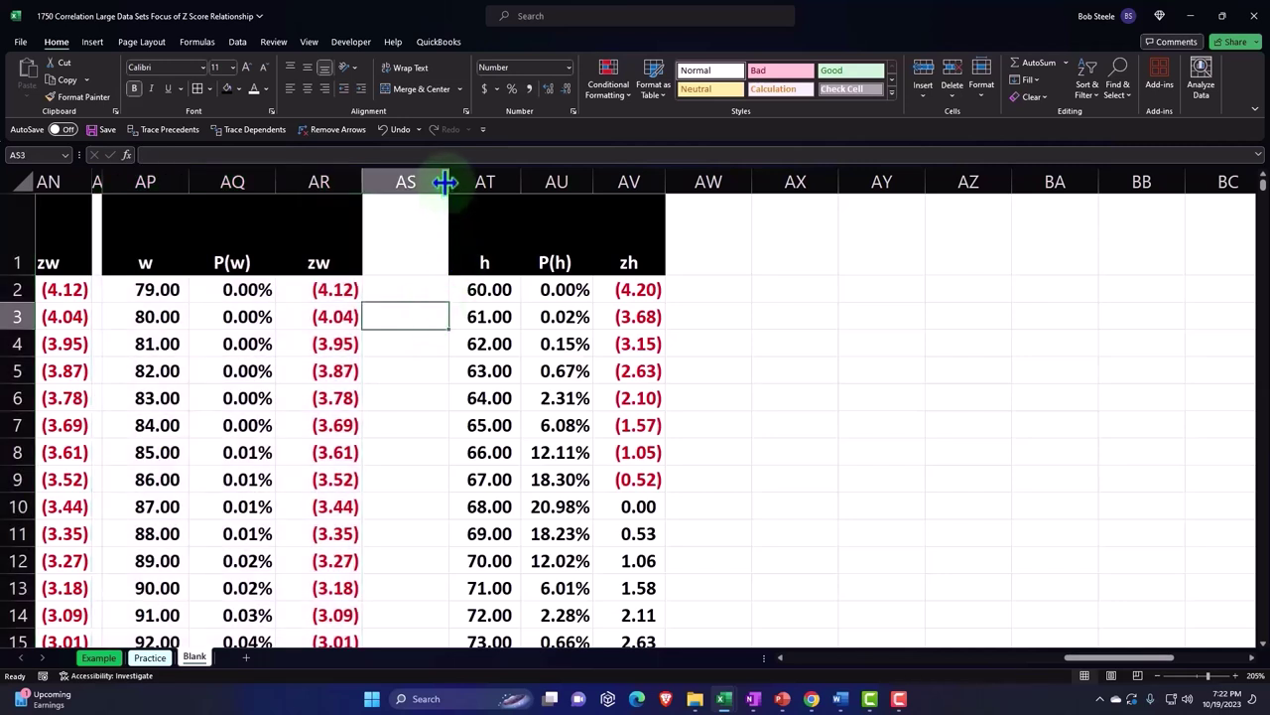
pyautogui.moveTo(445, 181); pyautogui.dragTo(381, 181)
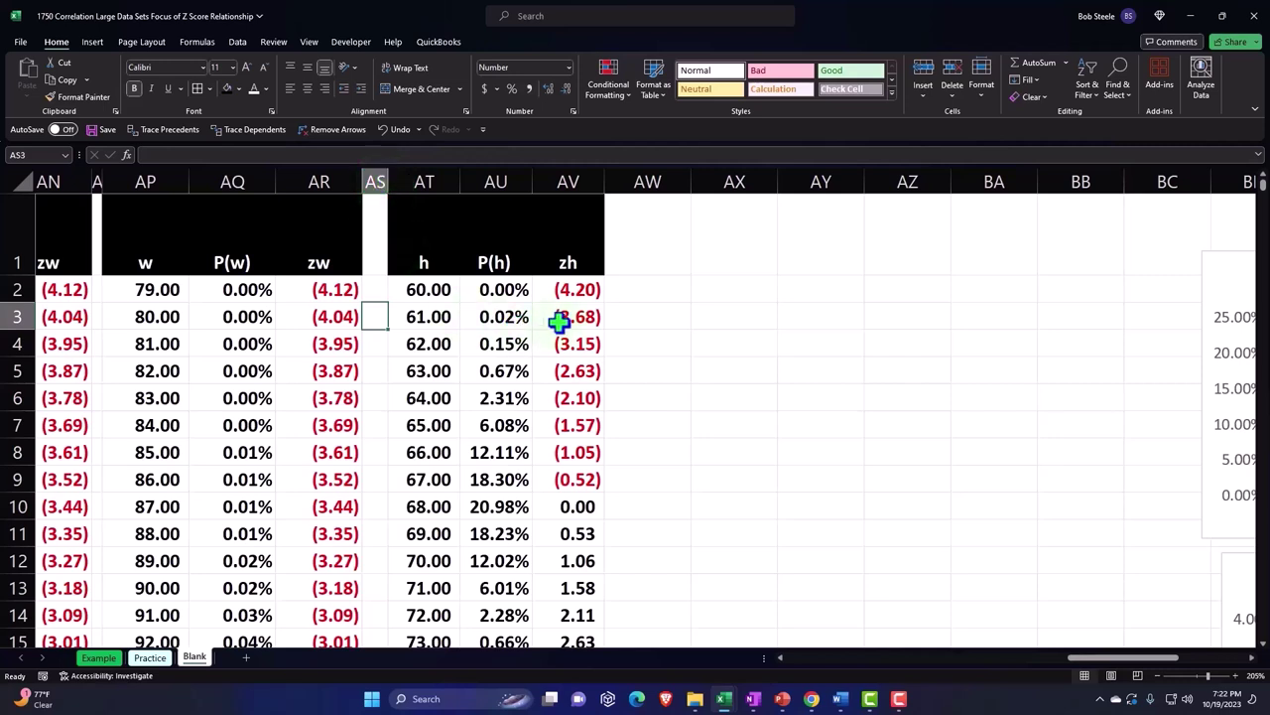
# Step: Compare zh (4.20) with zw (4.12), then shift height row 61 down to row 7 beside zw (3.69)
pyautogui.click(571, 290)
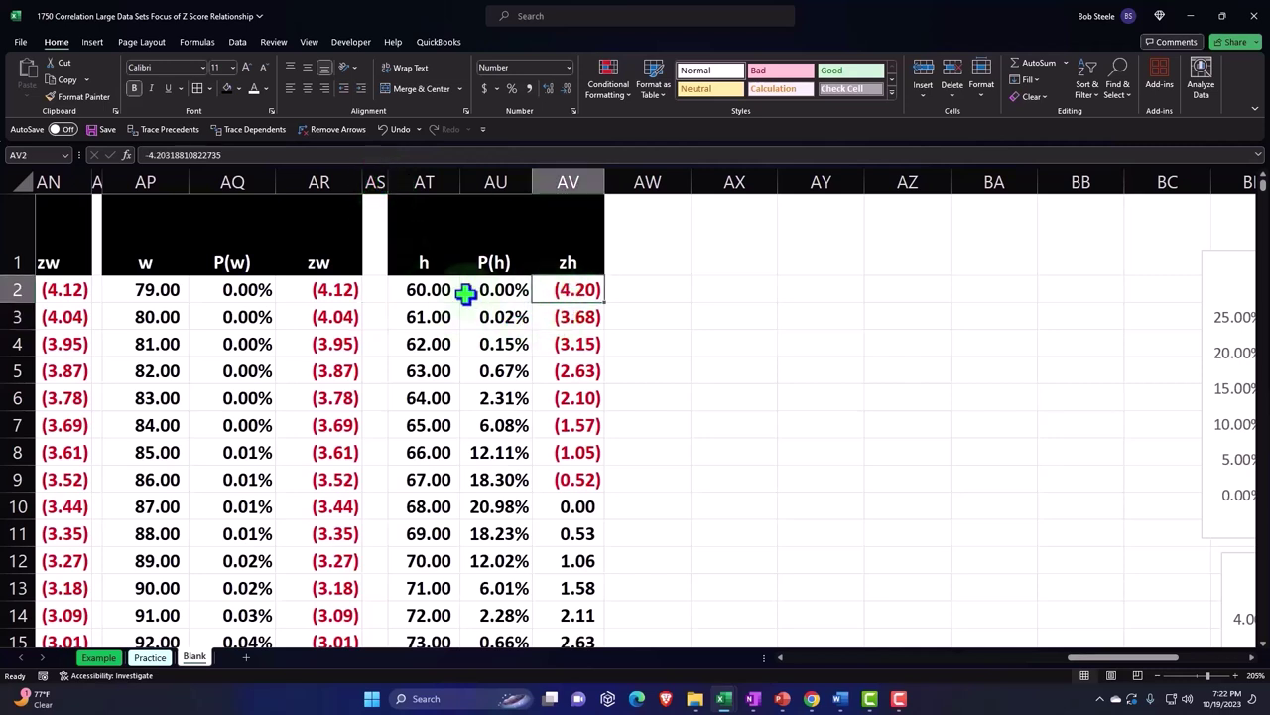
pyautogui.click(338, 290)
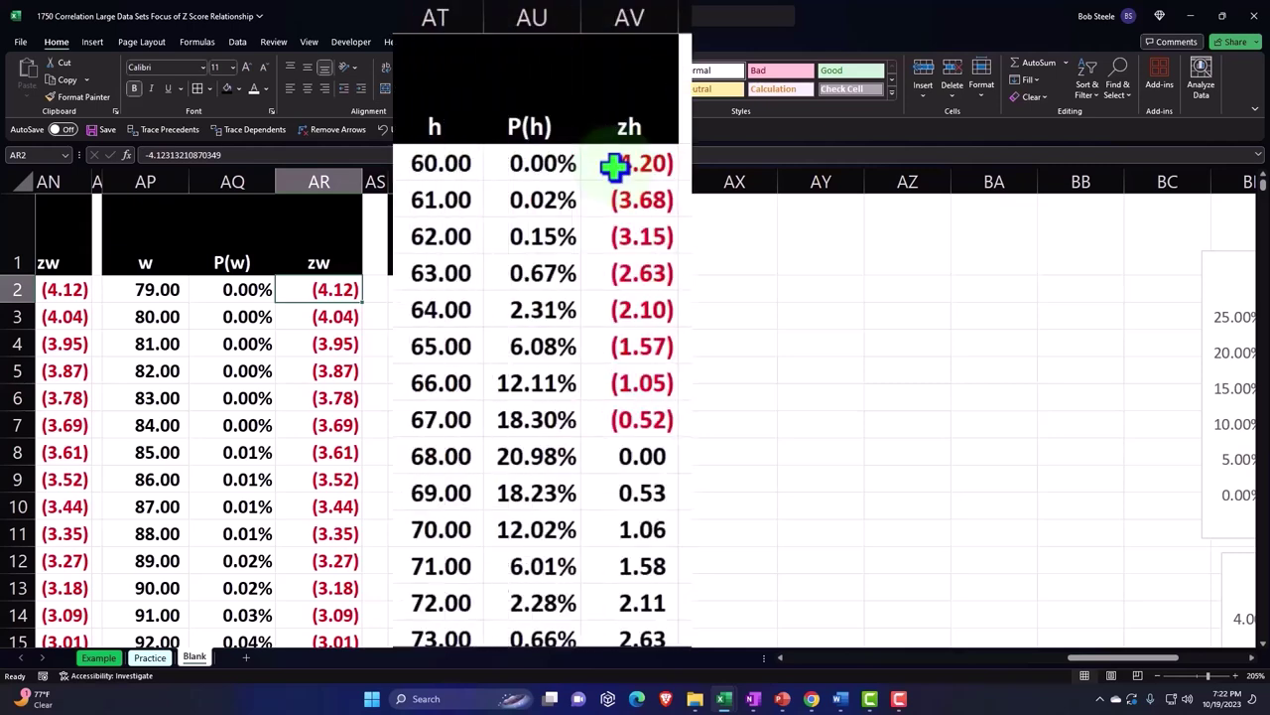
pyautogui.scroll(-2, 555, 347)
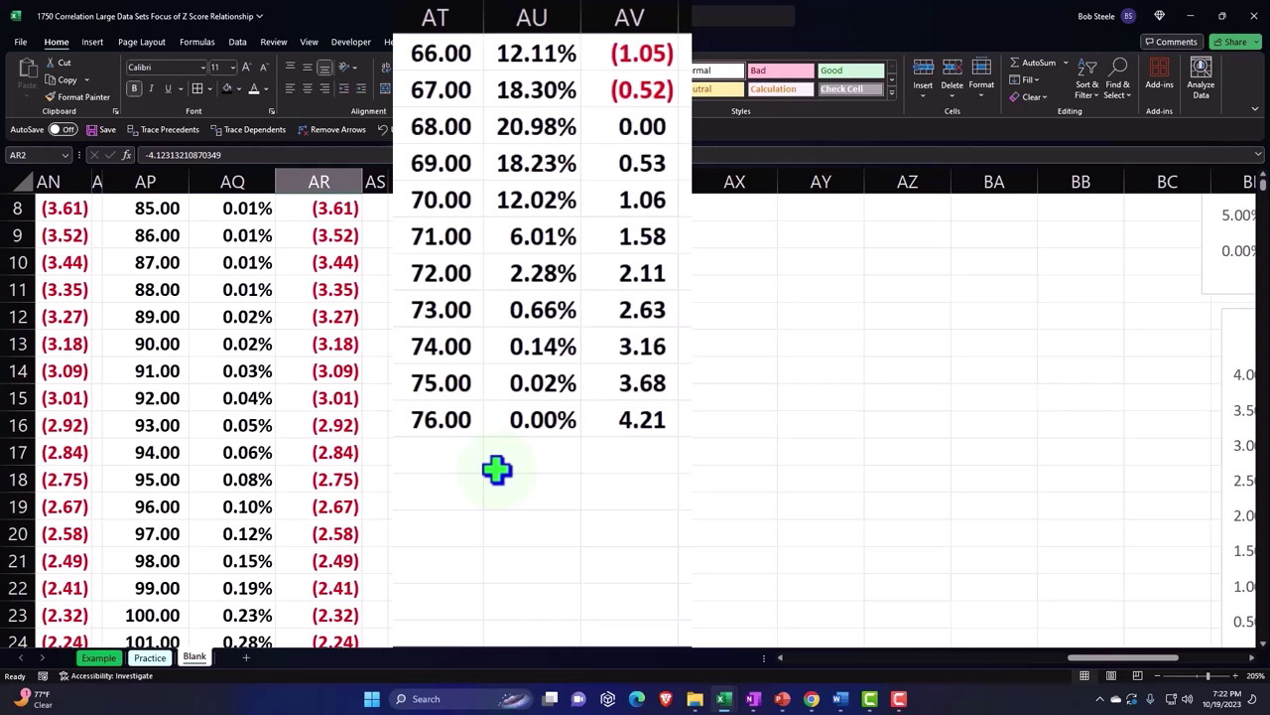
pyautogui.scroll(3, 496, 470)
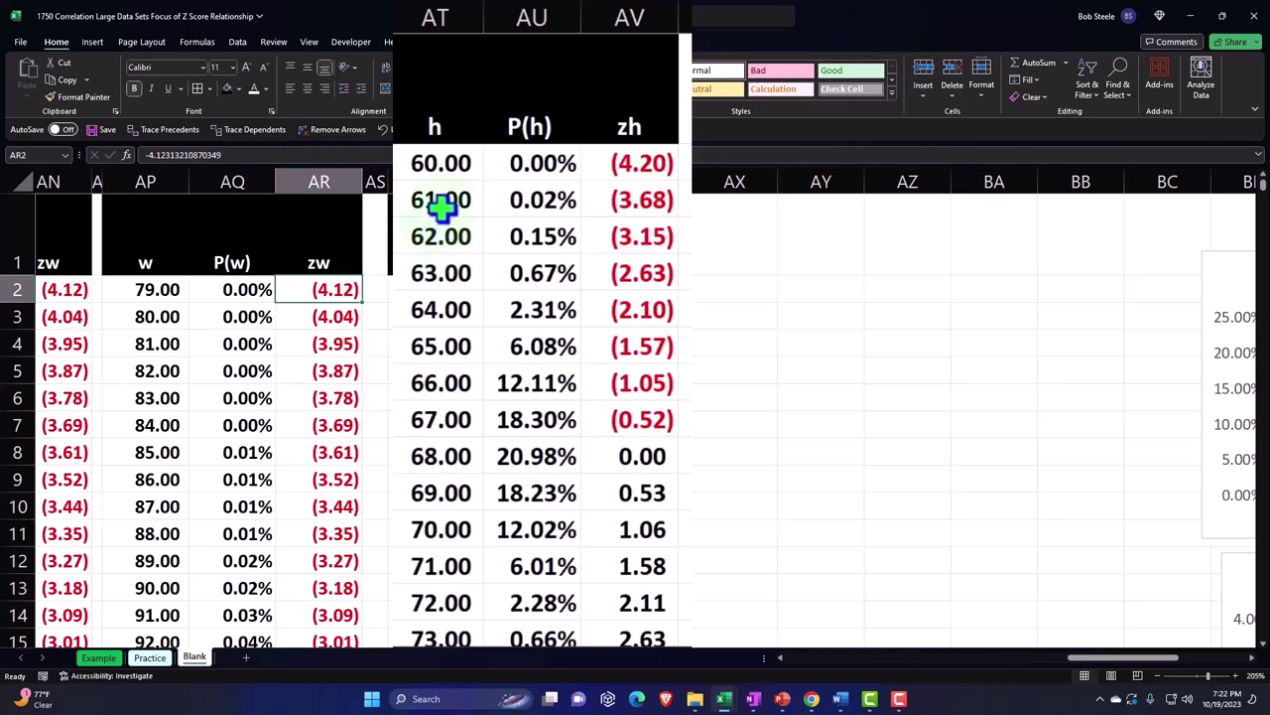
pyautogui.moveTo(442, 204)
pyautogui.mouseDown()
pyautogui.moveTo(563, 665)
pyautogui.moveTo(626, 579)
pyautogui.mouseUp()
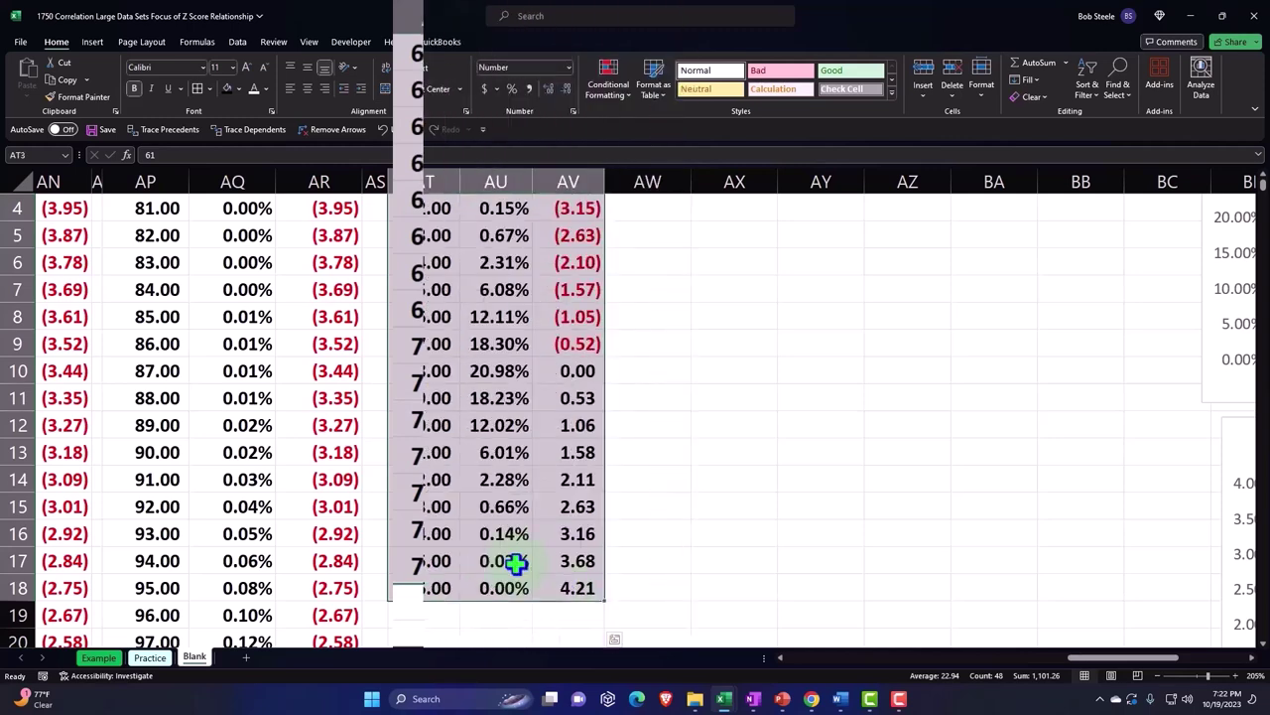
pyautogui.scroll(1, 480, 392)
pyautogui.moveTo(423, 304); pyautogui.dragTo(427, 370)
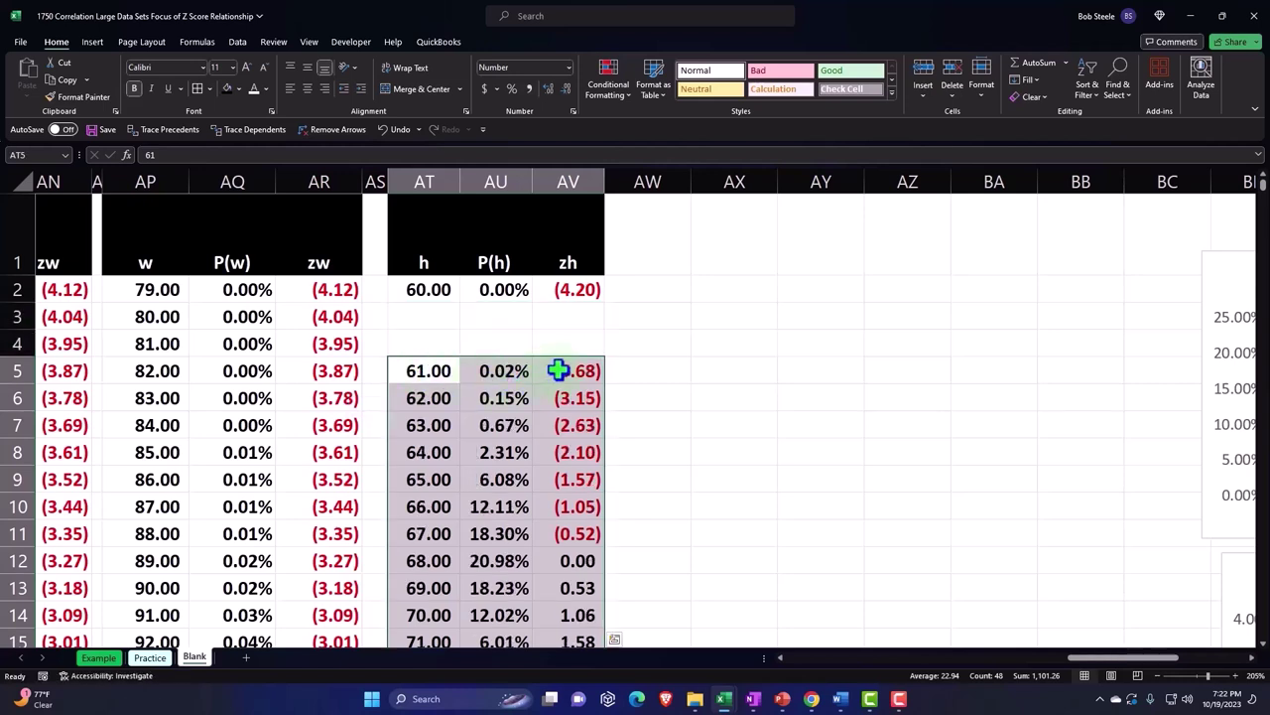
pyautogui.moveTo(451, 358); pyautogui.dragTo(449, 422)
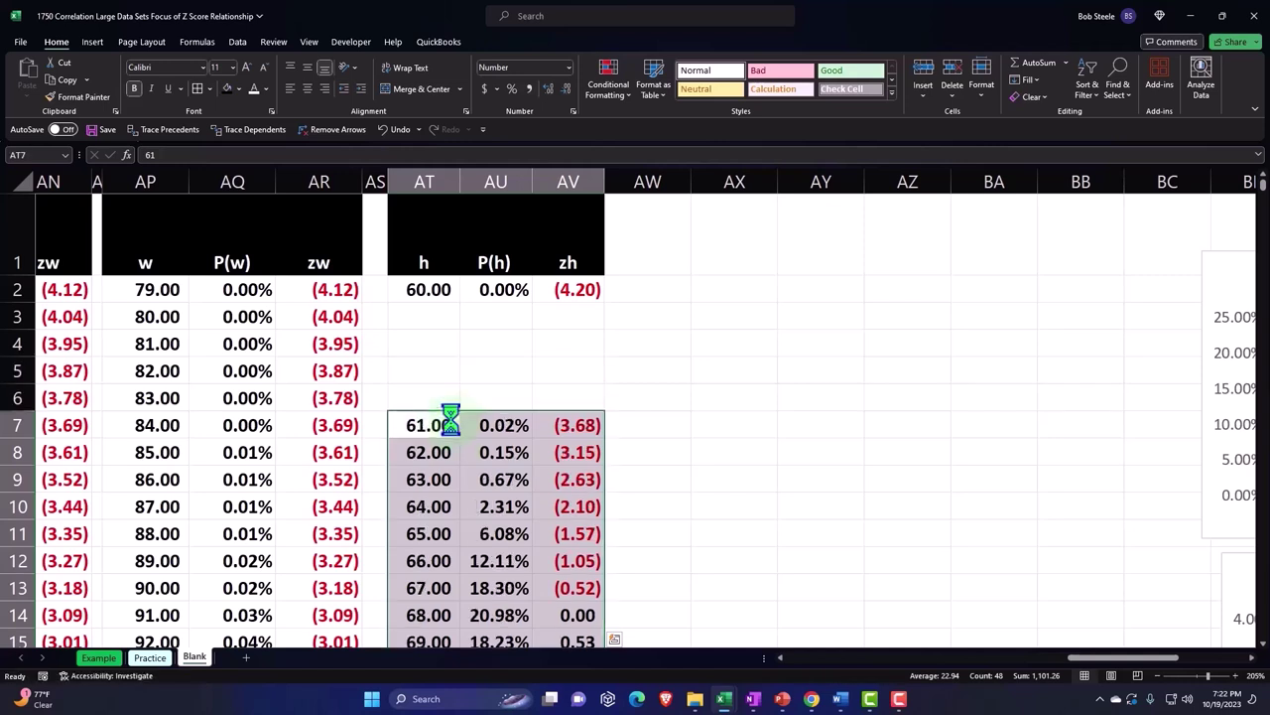
pyautogui.click(567, 422)
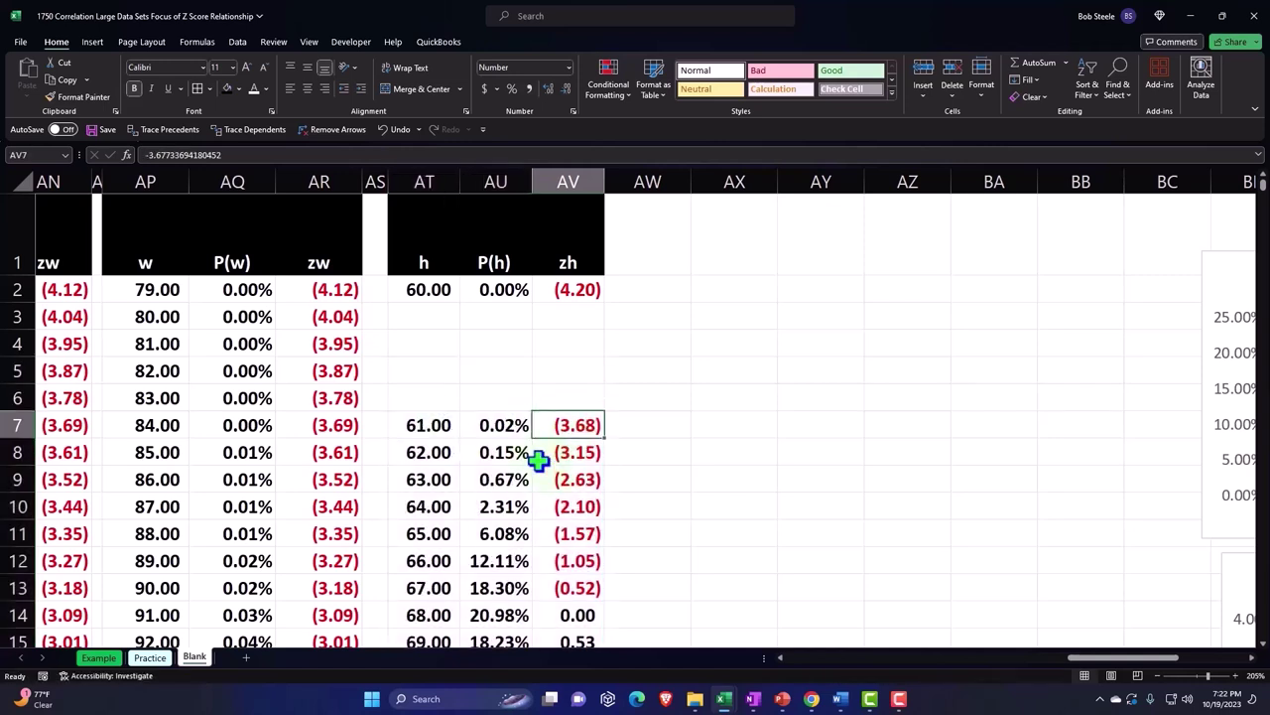
pyautogui.click(338, 427)
# Step: Move height row 62 and those below it down to row 13, beside zw (3.18)
pyautogui.moveTo(429, 453)
pyautogui.mouseDown()
pyautogui.moveTo(544, 658)
pyautogui.moveTo(551, 606)
pyautogui.mouseUp()
pyautogui.scroll(2, 523, 569)
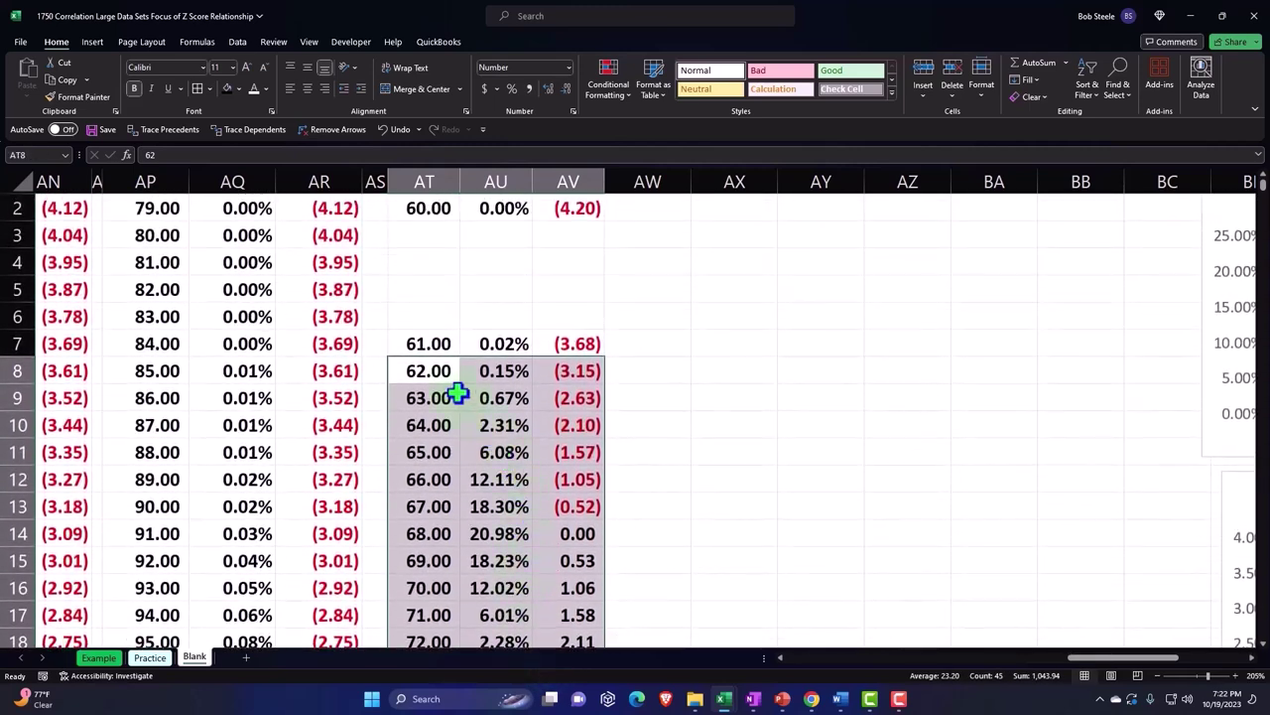
pyautogui.moveTo(424, 354); pyautogui.dragTo(427, 419)
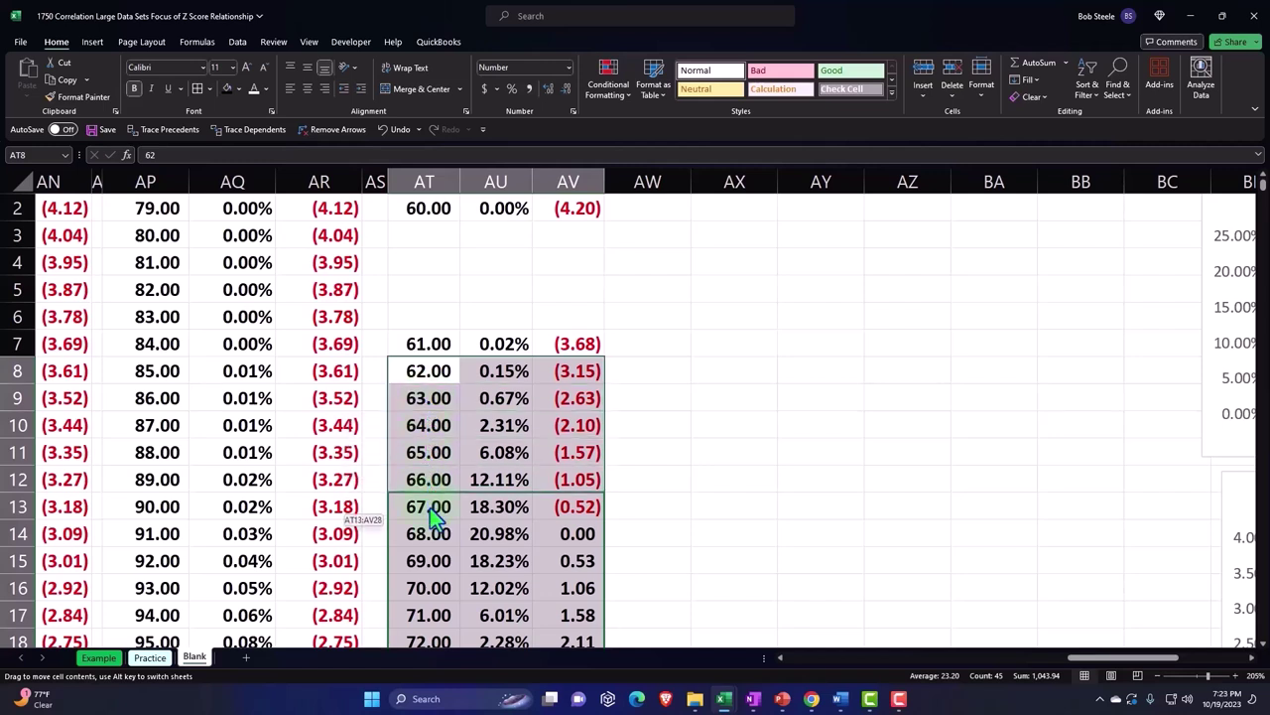
pyautogui.moveTo(427, 418); pyautogui.dragTo(436, 494)
# Step: Move height row 63 and those below it down to row 19, beside zw (2.67)
pyautogui.scroll(-1, 464, 454)
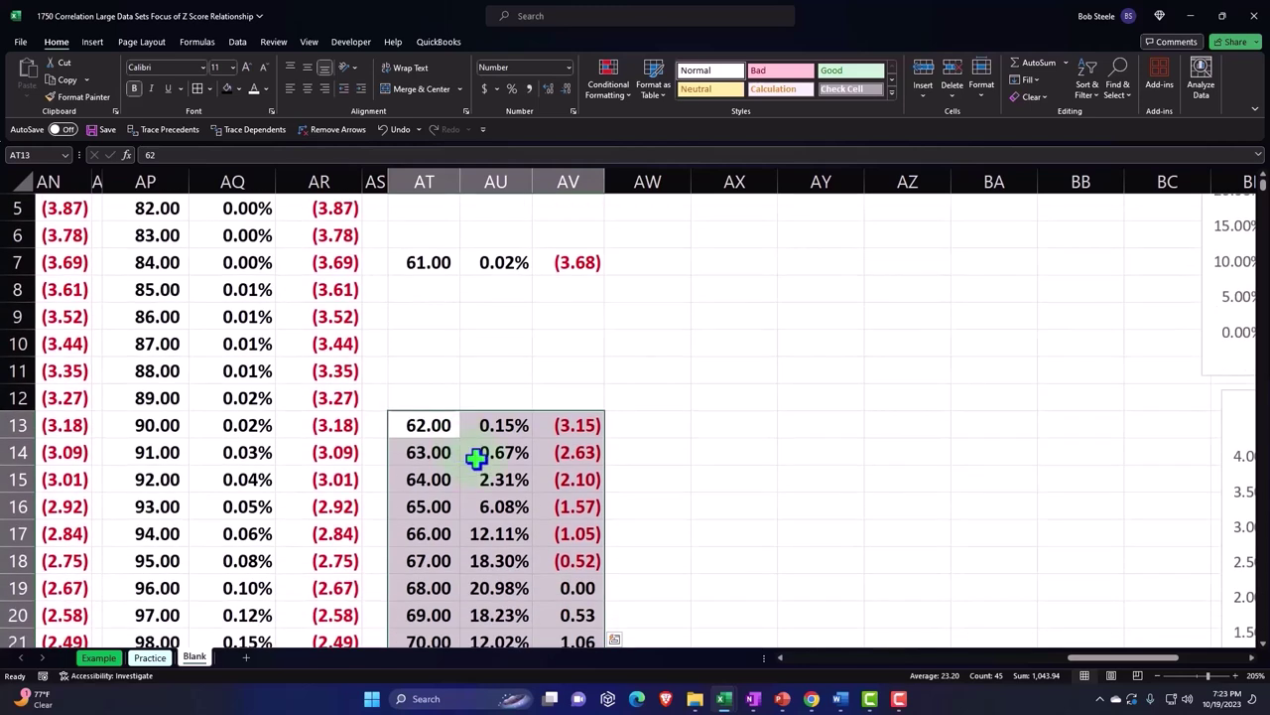
pyautogui.scroll(-1, 476, 456)
pyautogui.moveTo(438, 372); pyautogui.dragTo(555, 596)
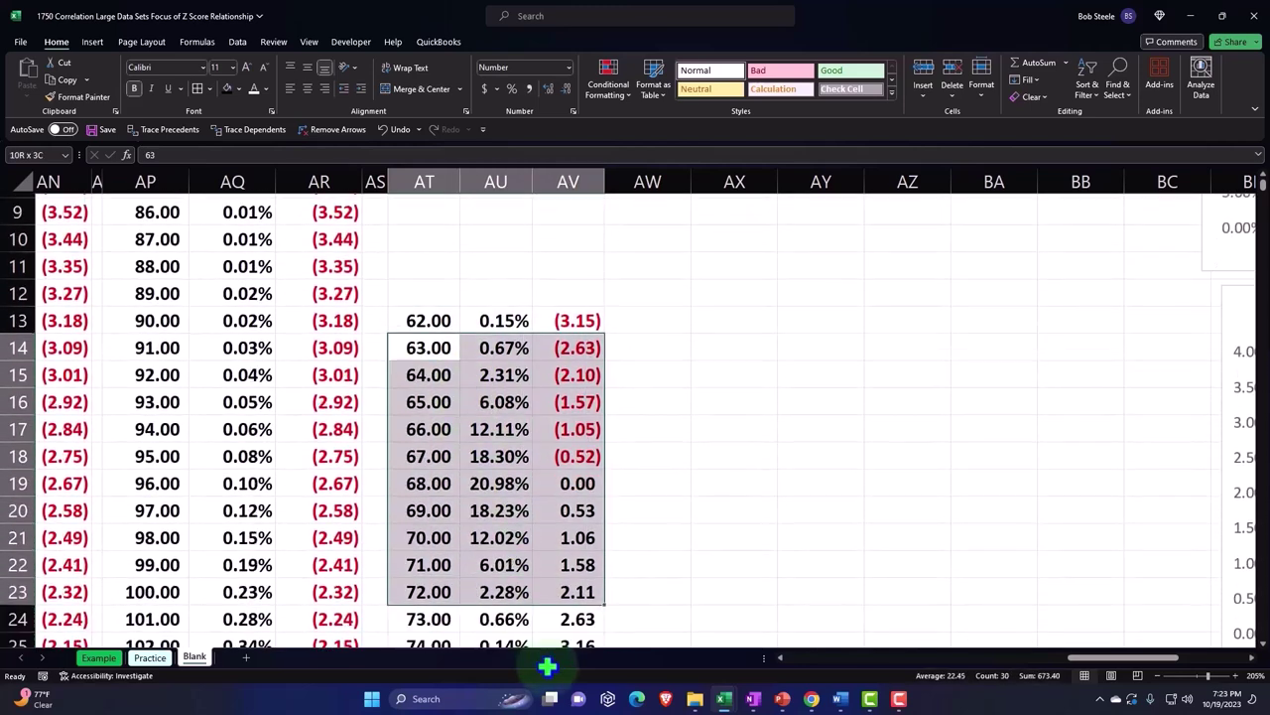
pyautogui.scroll(1, 509, 427)
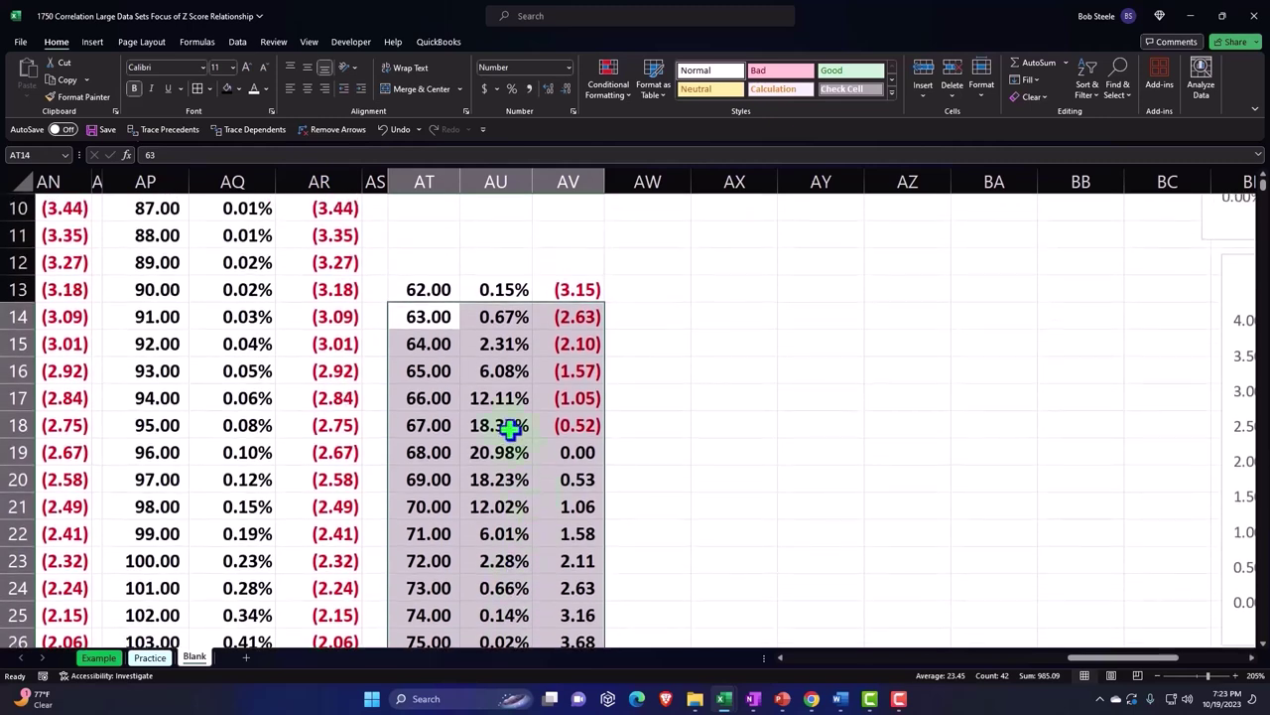
pyautogui.moveTo(429, 307); pyautogui.dragTo(434, 453)
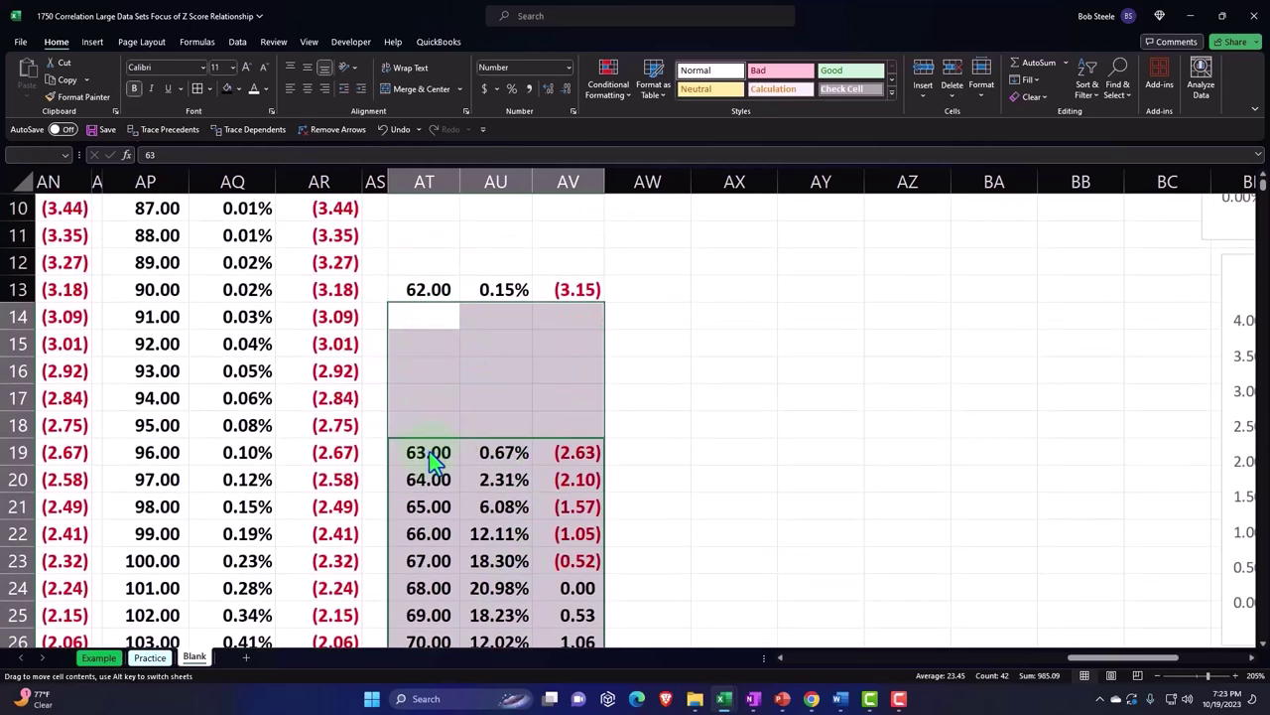
pyautogui.click(564, 453)
pyautogui.scroll(-1, 568, 447)
# Step: Shift the 64.00 and 65.00 height blocks down to line up with similar weight z-scores
pyautogui.moveTo(426, 398)
pyautogui.mouseDown()
pyautogui.moveTo(529, 623)
pyautogui.moveTo(543, 601)
pyautogui.mouseUp()
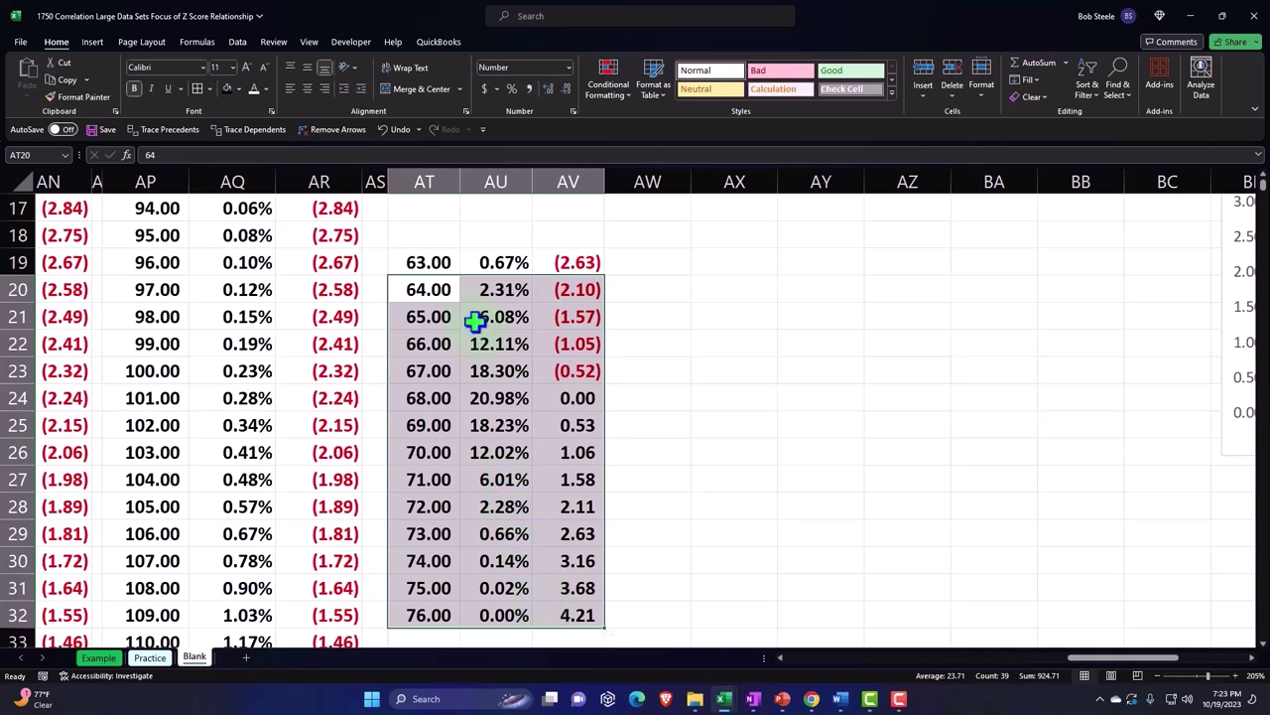
pyautogui.moveTo(437, 280); pyautogui.dragTo(434, 344)
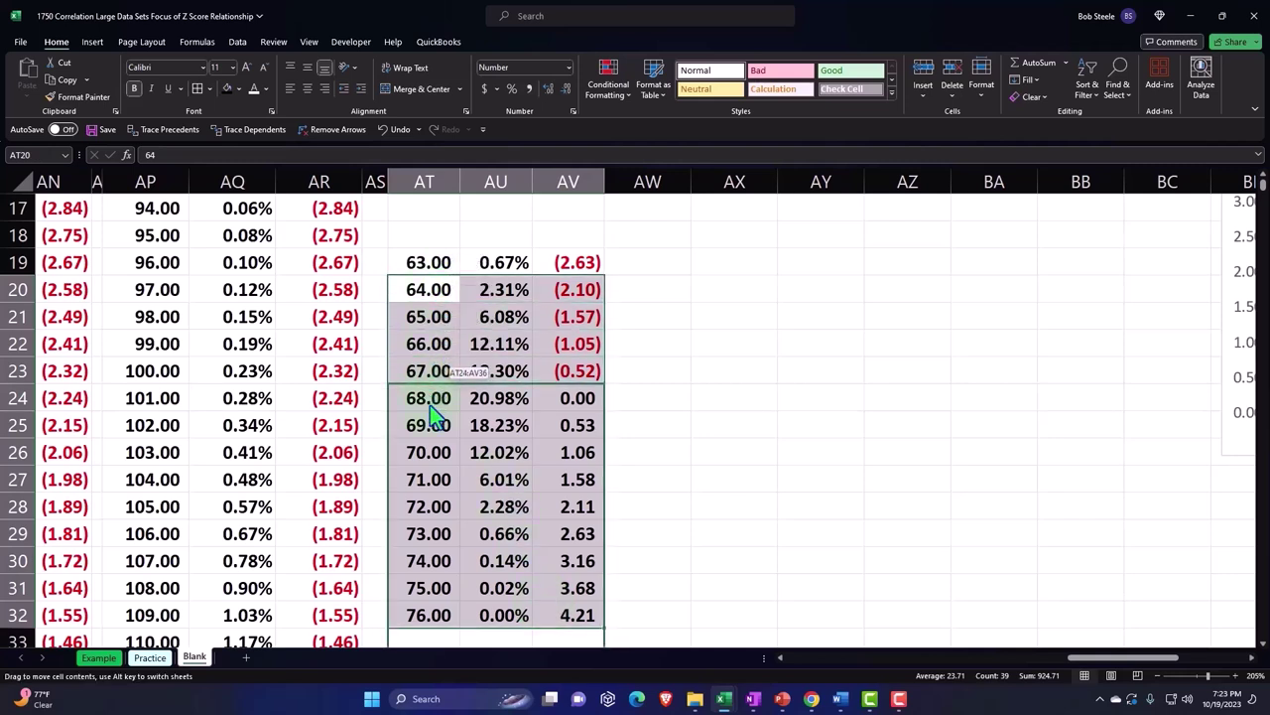
pyautogui.moveTo(434, 428); pyautogui.dragTo(433, 431)
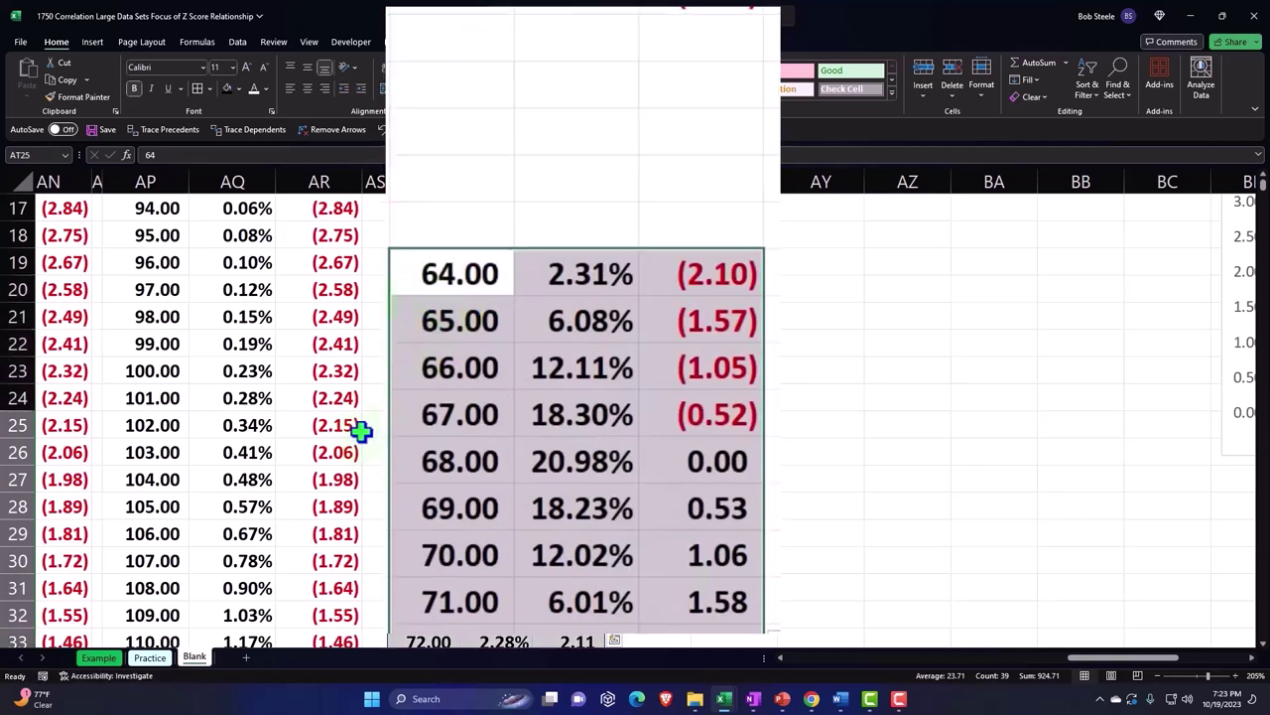
pyautogui.scroll(-1, 430, 286)
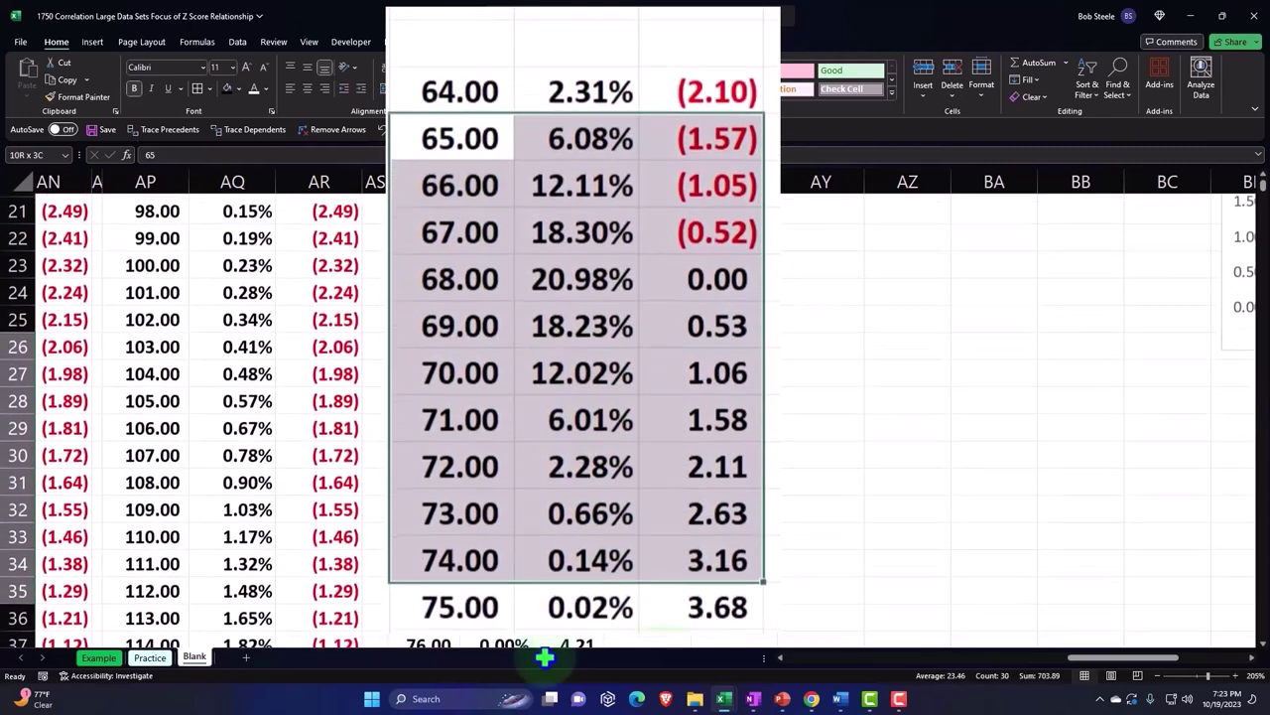
pyautogui.moveTo(467, 186); pyautogui.dragTo(662, 586)
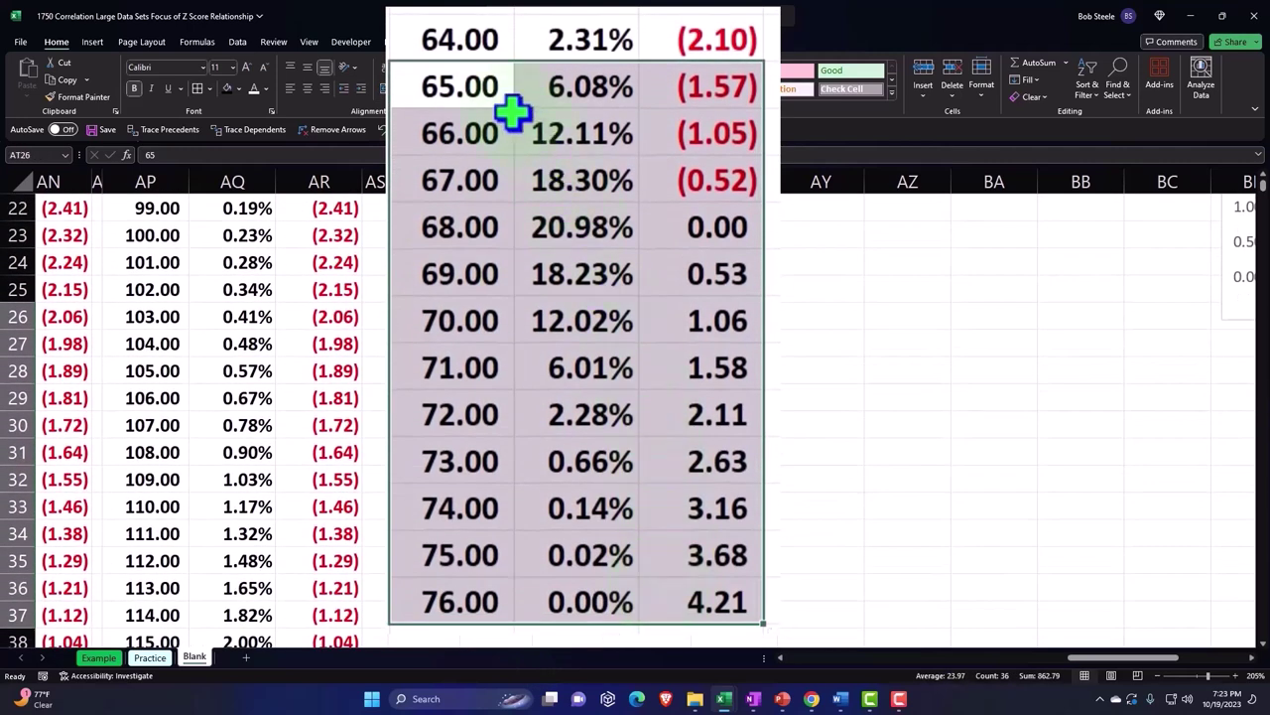
pyautogui.moveTo(475, 61); pyautogui.dragTo(486, 418)
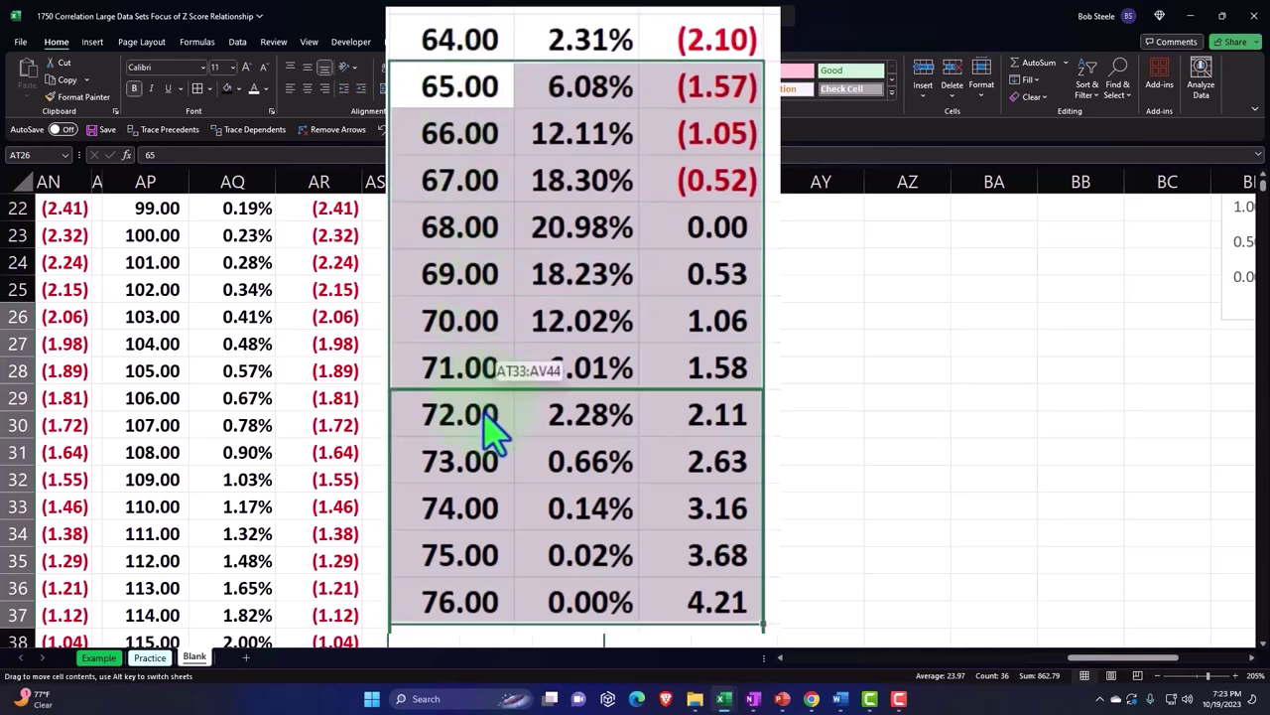
pyautogui.moveTo(491, 422); pyautogui.dragTo(482, 397)
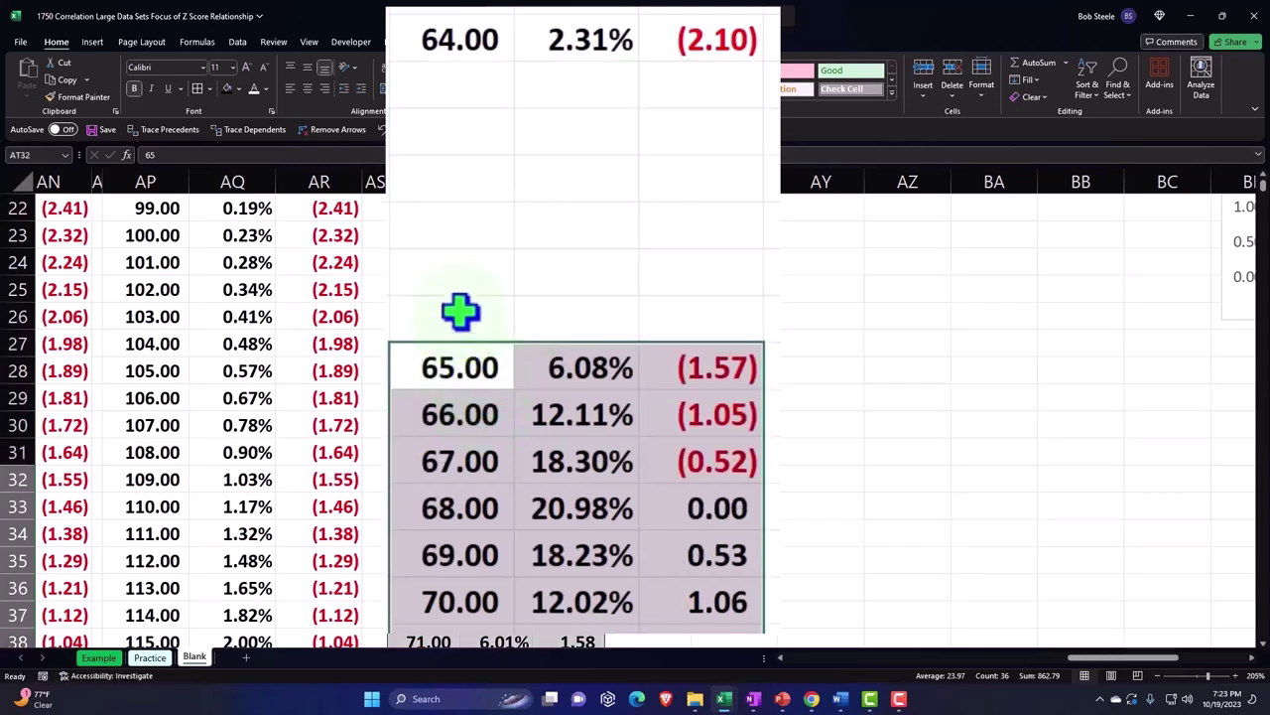
# Step: Move the 66.00 block further down, then place the 67.00 block starting at row 44
pyautogui.scroll(-4, 460, 308)
pyautogui.scroll(1, 476, 159)
pyautogui.moveTo(452, 12); pyautogui.dragTo(680, 449)
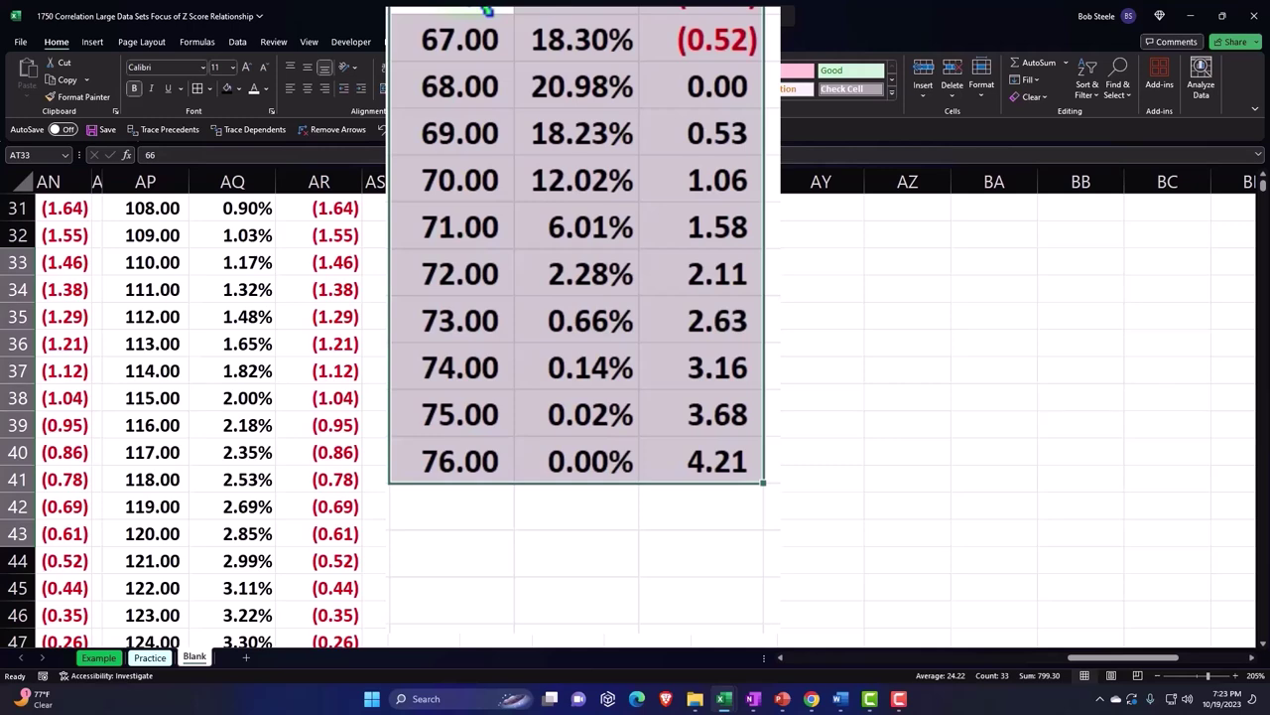
pyautogui.moveTo(486, 9); pyautogui.dragTo(457, 254)
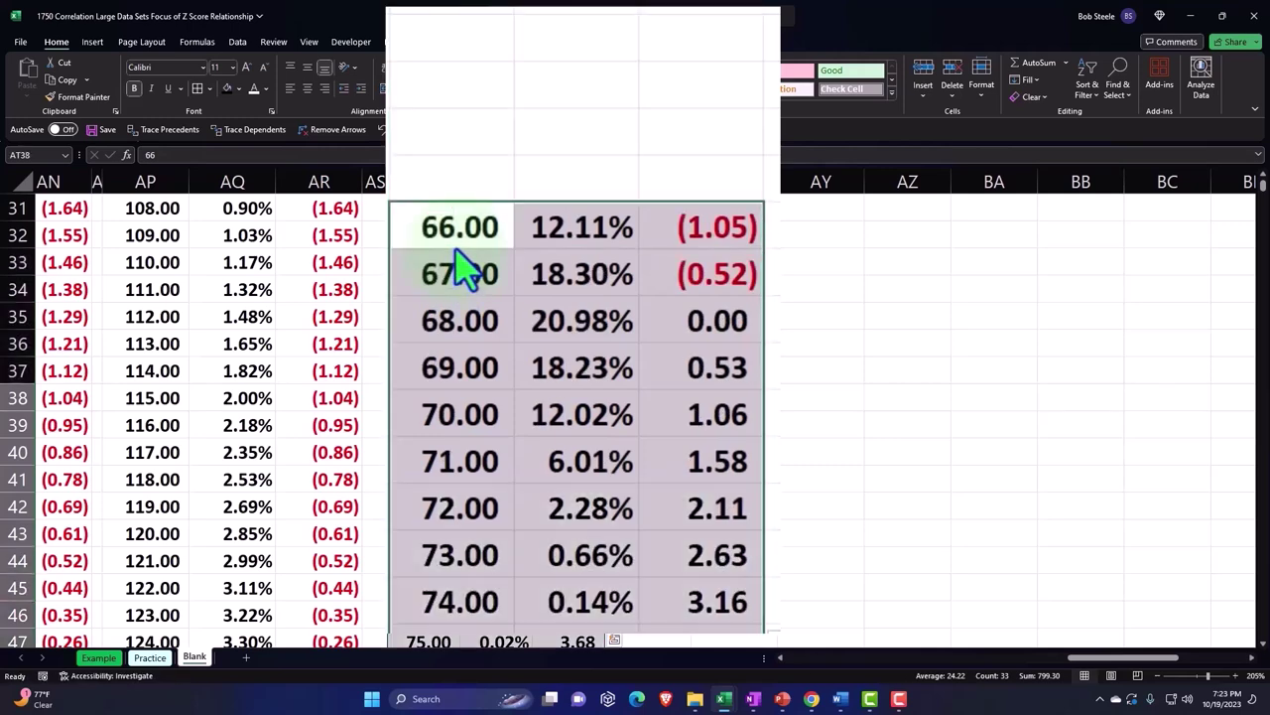
pyautogui.moveTo(459, 270); pyautogui.dragTo(562, 580)
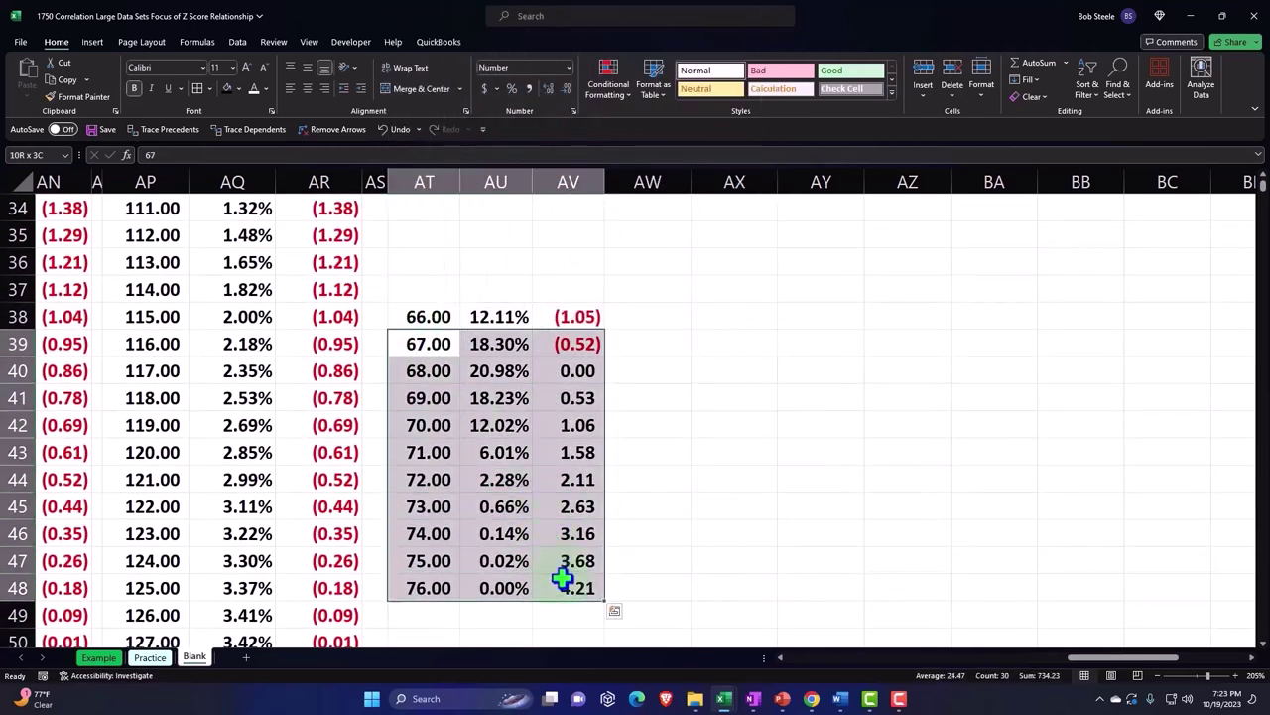
pyautogui.moveTo(459, 314); pyautogui.dragTo(461, 502)
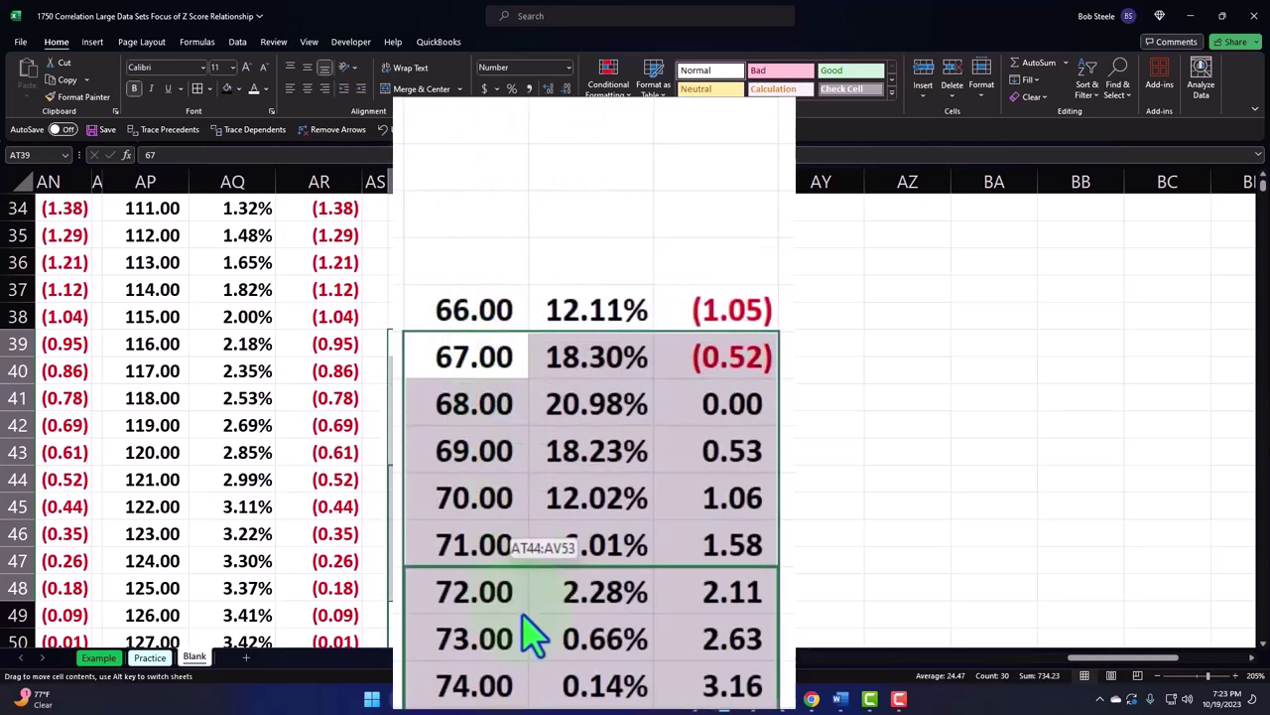
pyautogui.moveTo(533, 632); pyautogui.dragTo(533, 630)
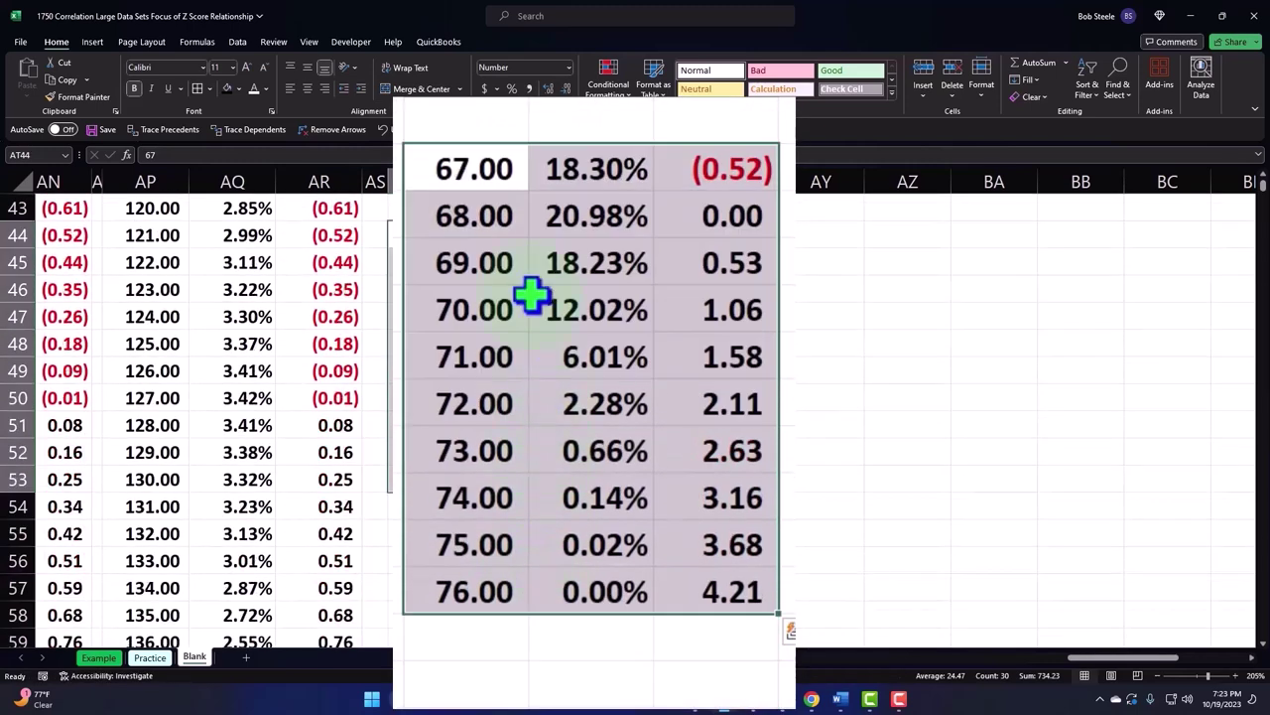
# Step: Move the 68.00 and 69.00 blocks five rows each, and the 70.00 block to row 62
pyautogui.moveTo(485, 222); pyautogui.dragTo(661, 602)
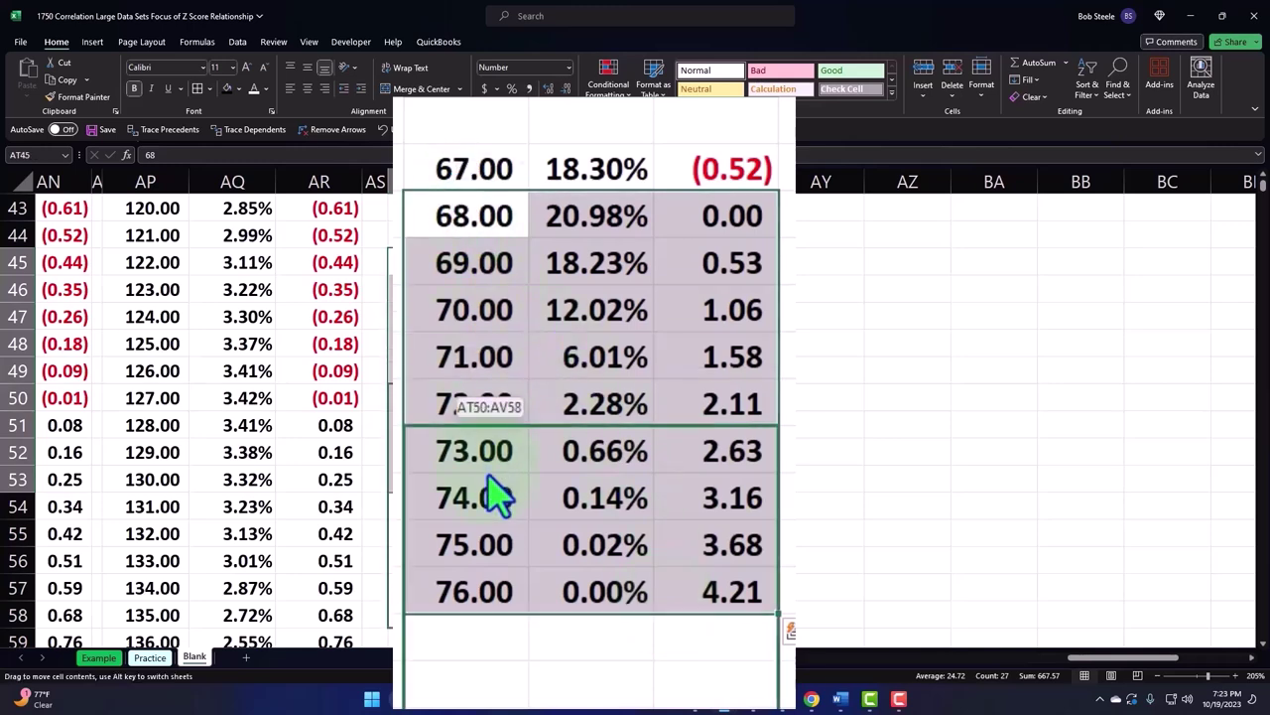
pyautogui.moveTo(456, 195); pyautogui.dragTo(496, 487)
pyautogui.moveTo(460, 354); pyautogui.dragTo(688, 680)
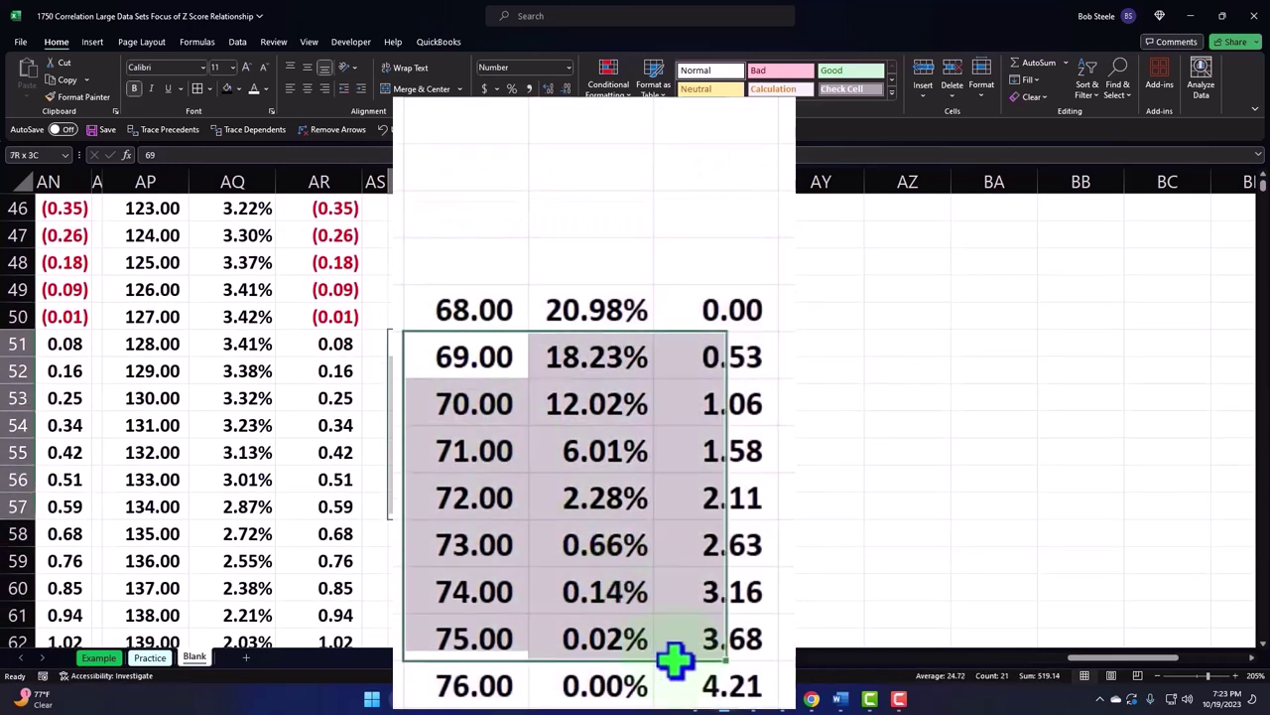
pyautogui.moveTo(498, 338); pyautogui.dragTo(499, 600)
pyautogui.scroll(-2, 501, 596)
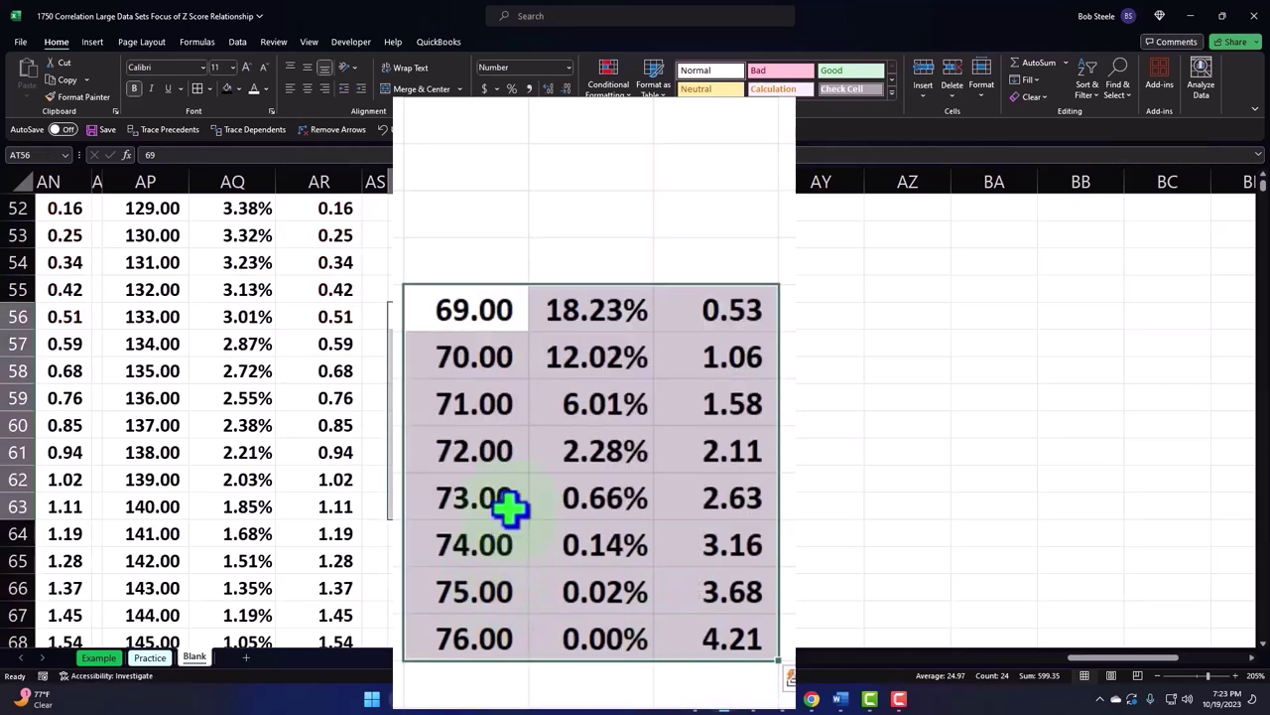
pyautogui.moveTo(476, 356); pyautogui.dragTo(670, 638)
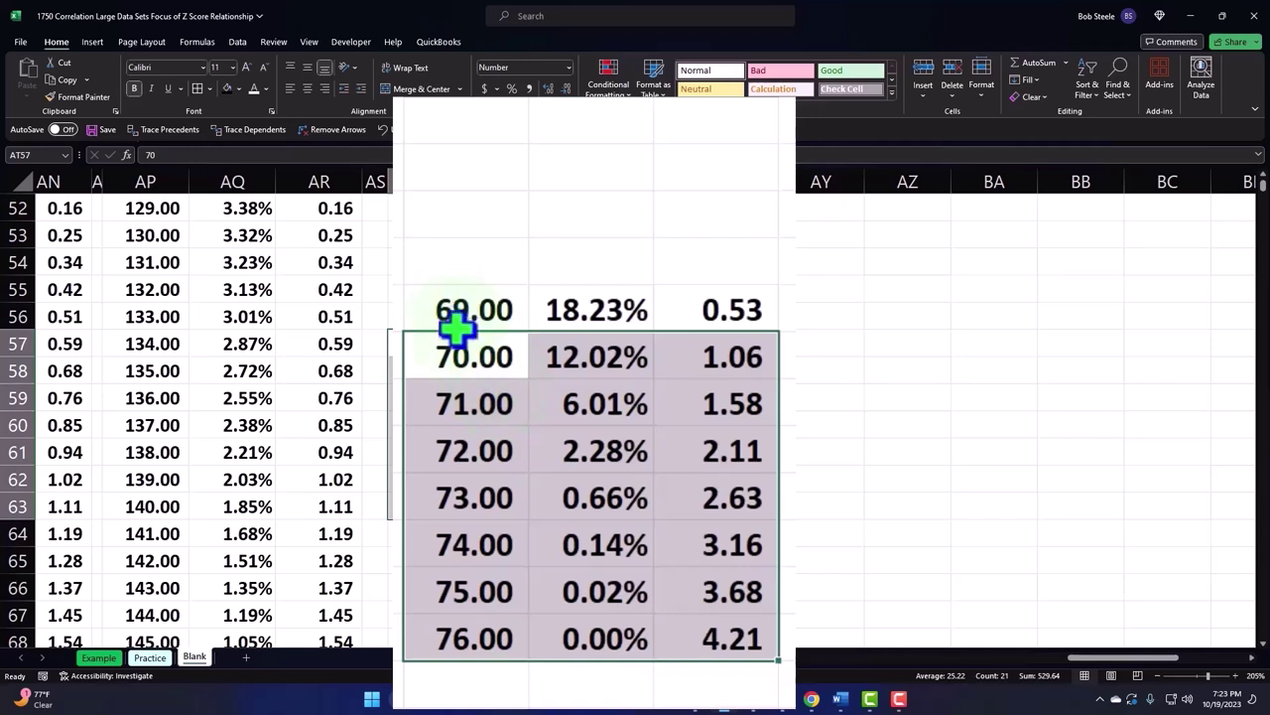
pyautogui.moveTo(453, 333)
pyautogui.mouseDown()
pyautogui.moveTo(477, 521)
pyautogui.moveTo(467, 609)
pyautogui.mouseUp()
# Step: Move the 71.00 block down to row 68 and the 72.00 block to row 75
pyautogui.scroll(-2, 459, 568)
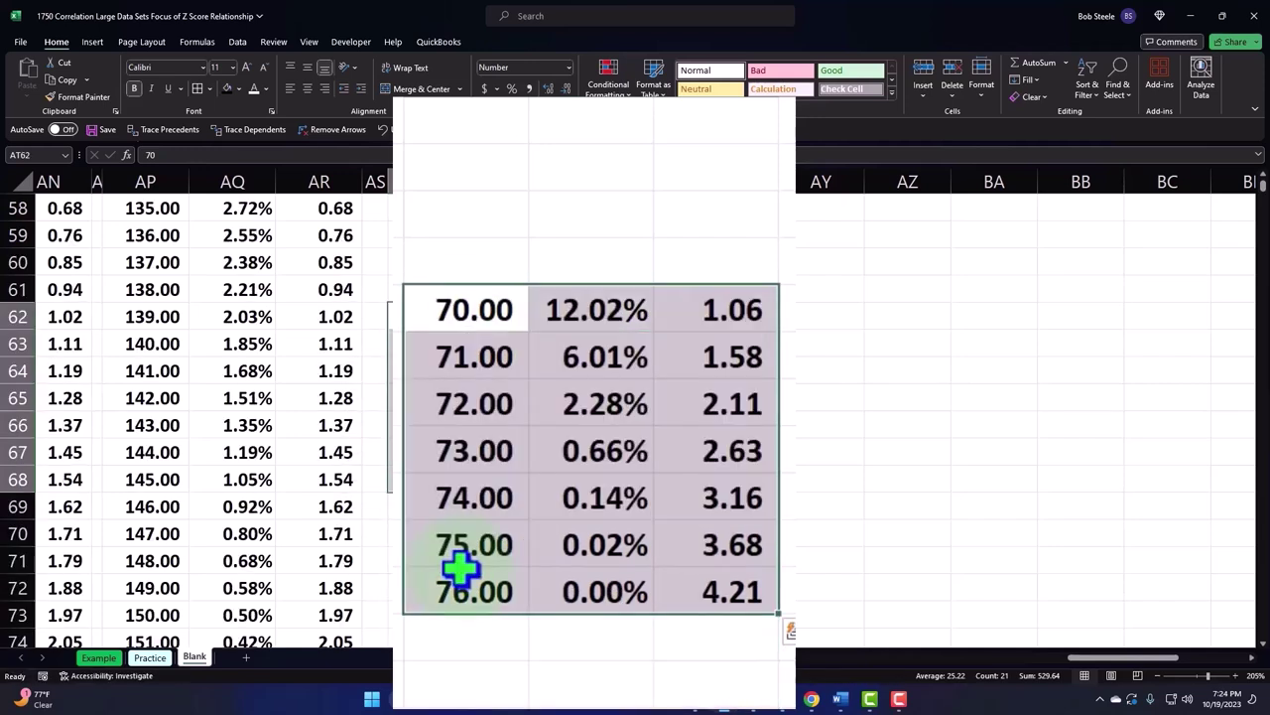
pyautogui.moveTo(477, 346); pyautogui.dragTo(546, 473)
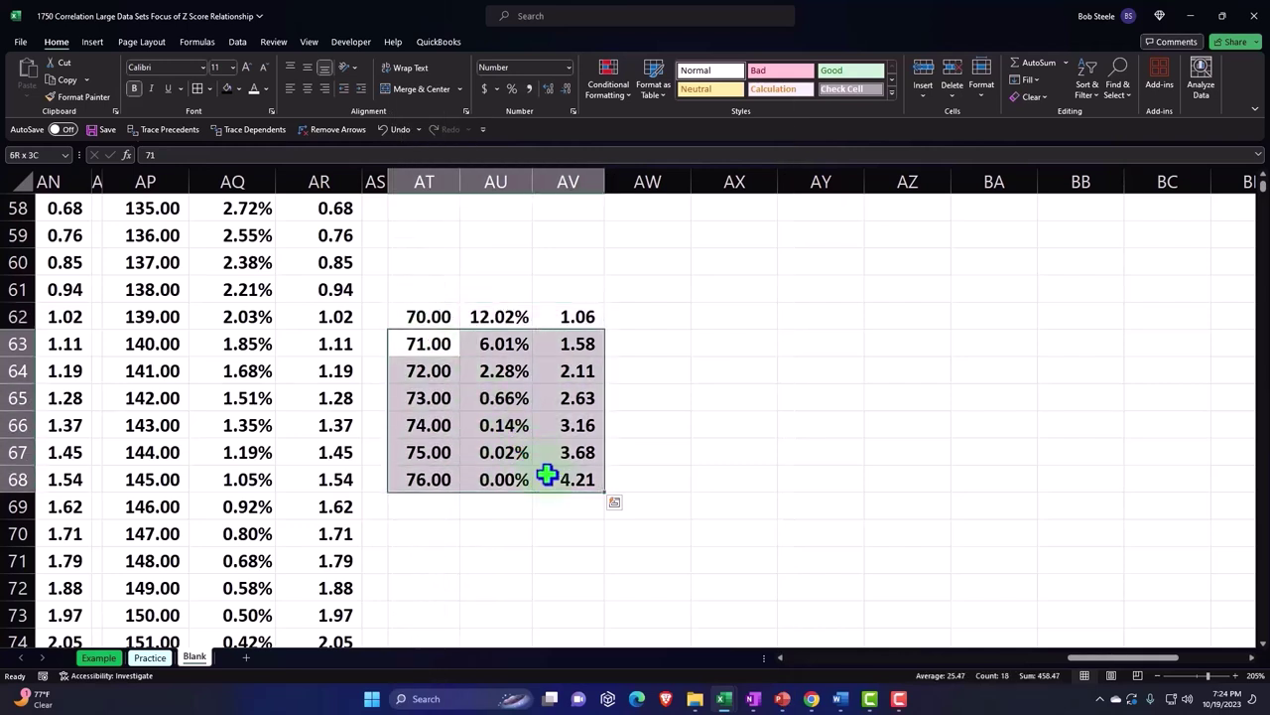
pyautogui.moveTo(468, 342); pyautogui.dragTo(491, 687)
pyautogui.scroll(-1, 488, 545)
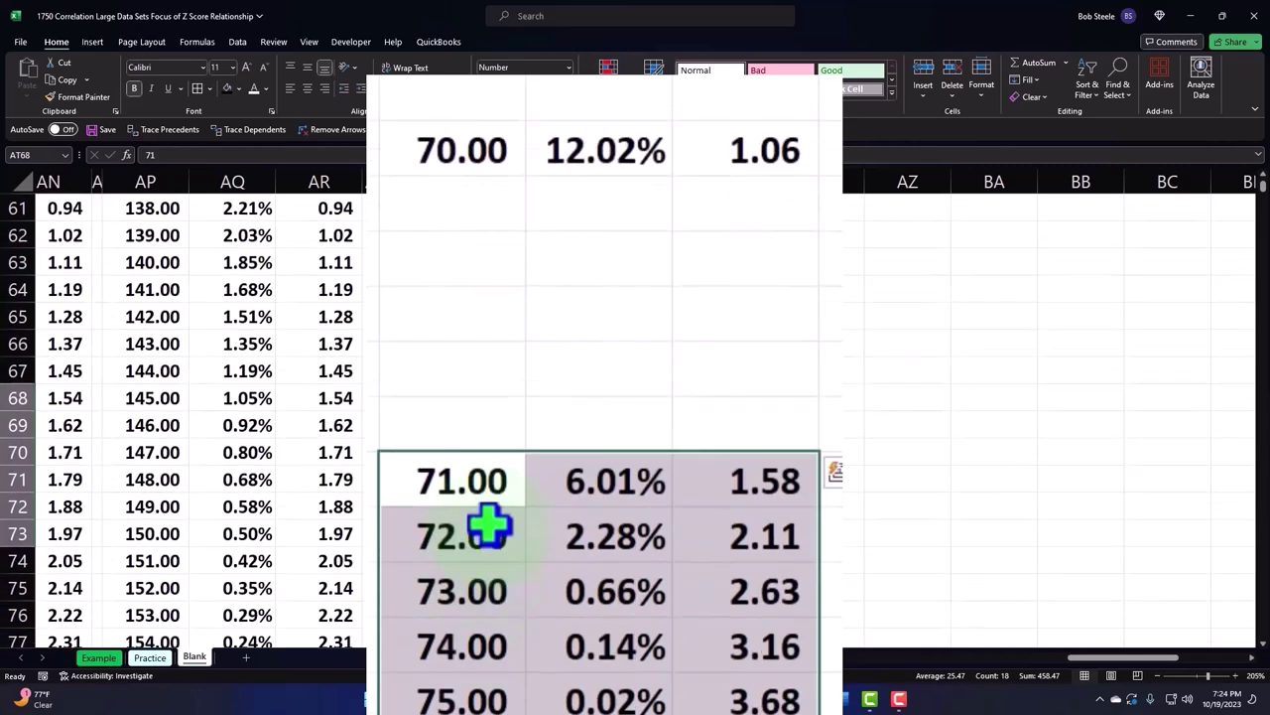
pyautogui.scroll(-2, 466, 397)
pyautogui.moveTo(472, 193); pyautogui.dragTo(723, 425)
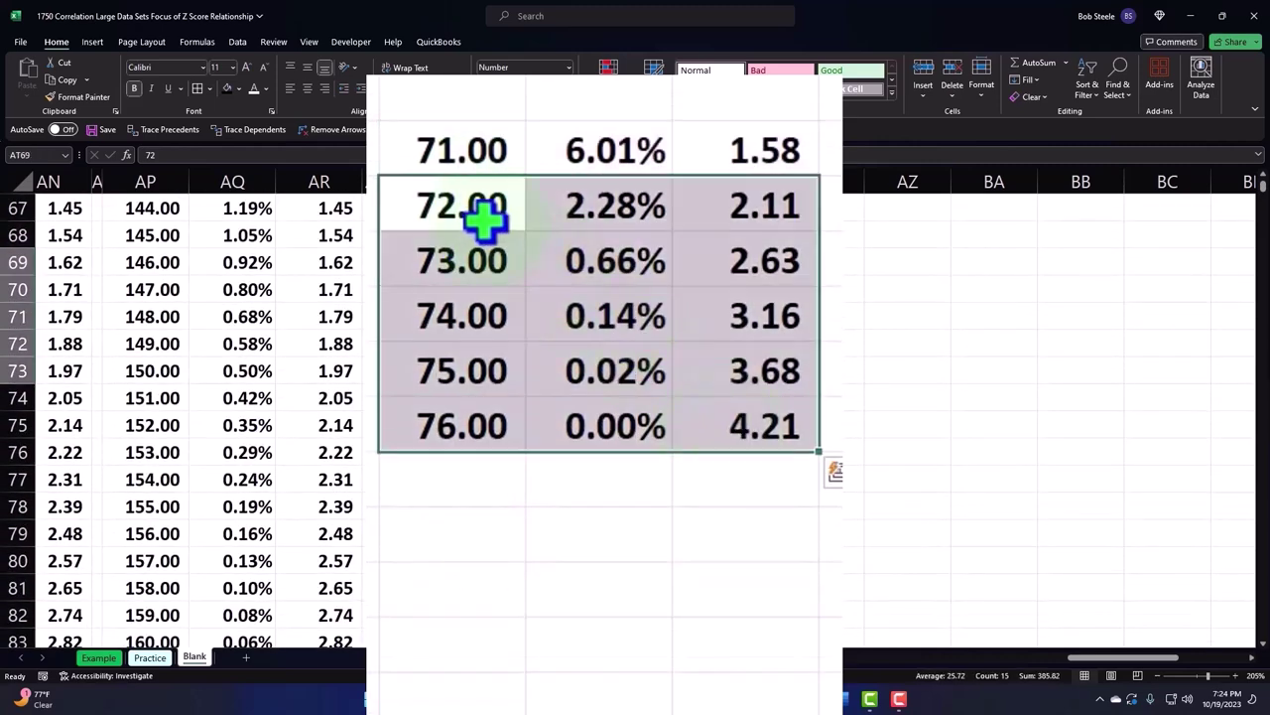
pyautogui.moveTo(467, 177); pyautogui.dragTo(467, 536)
# Step: Place height row 73.00 at row 81 and the 74.00 rows at row 87
pyautogui.scroll(-1, 466, 516)
pyautogui.scroll(-2, 456, 417)
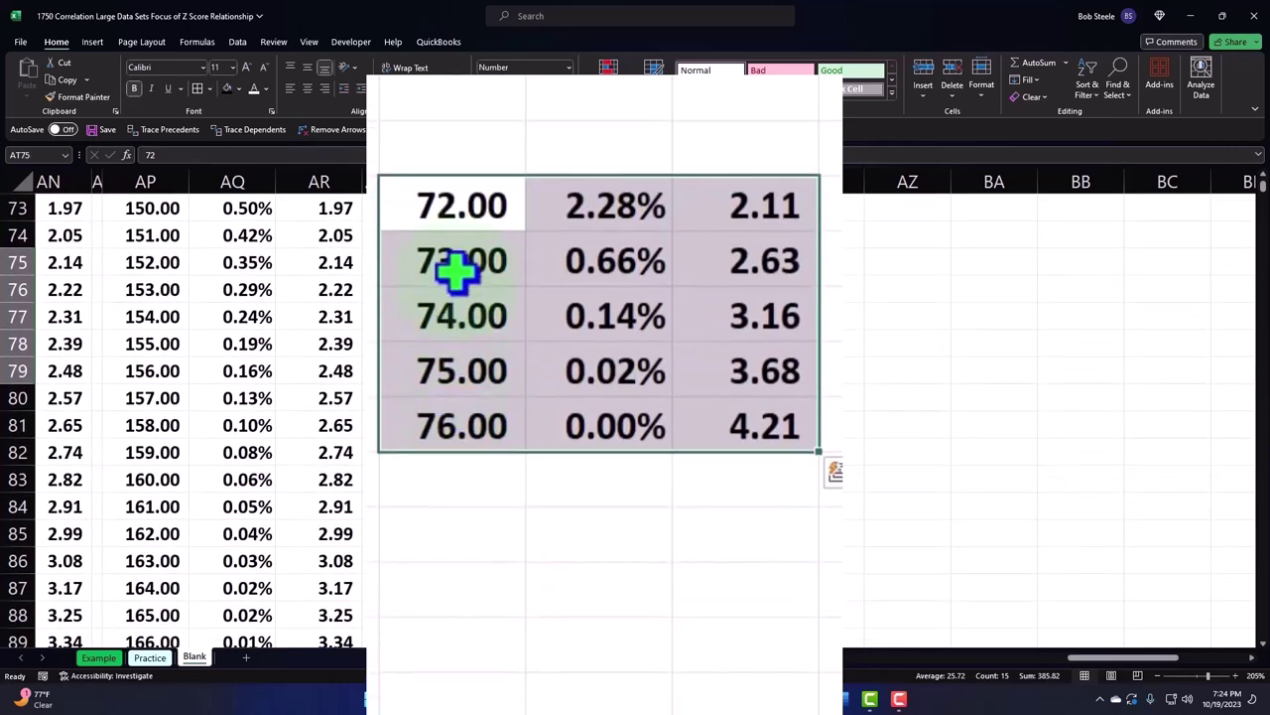
pyautogui.moveTo(455, 270); pyautogui.dragTo(687, 410)
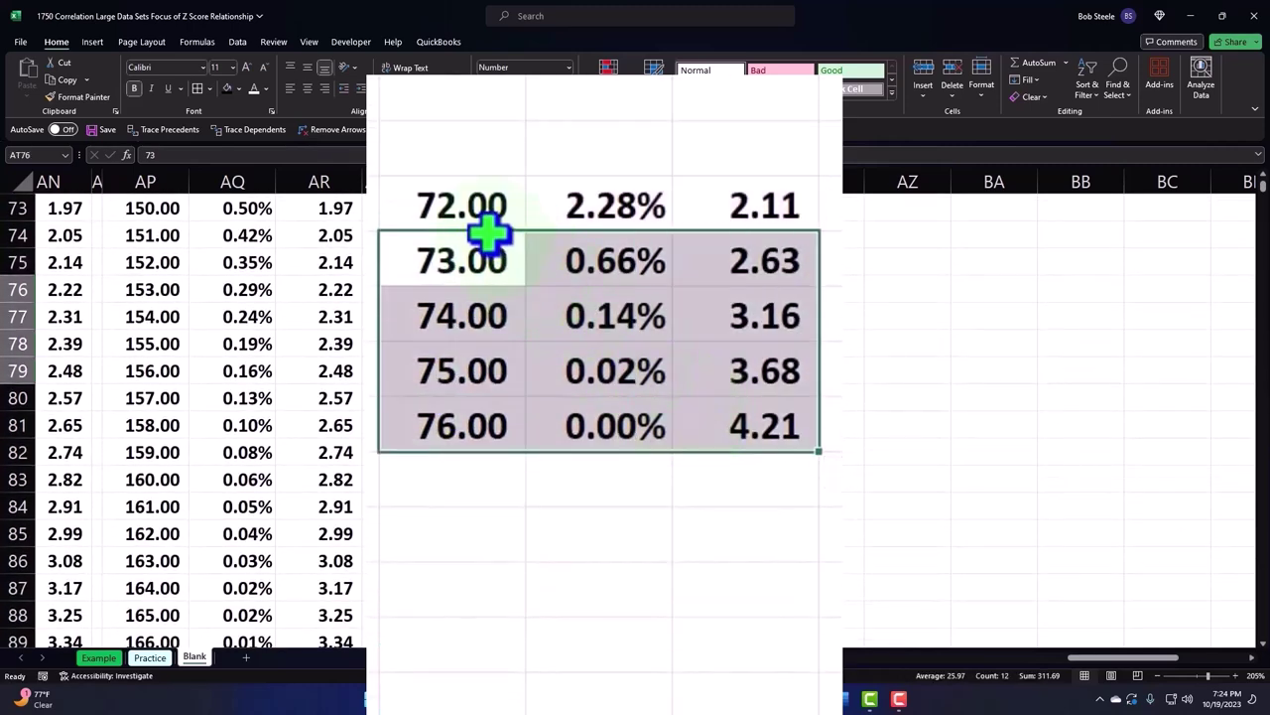
pyautogui.moveTo(489, 232); pyautogui.dragTo(486, 501)
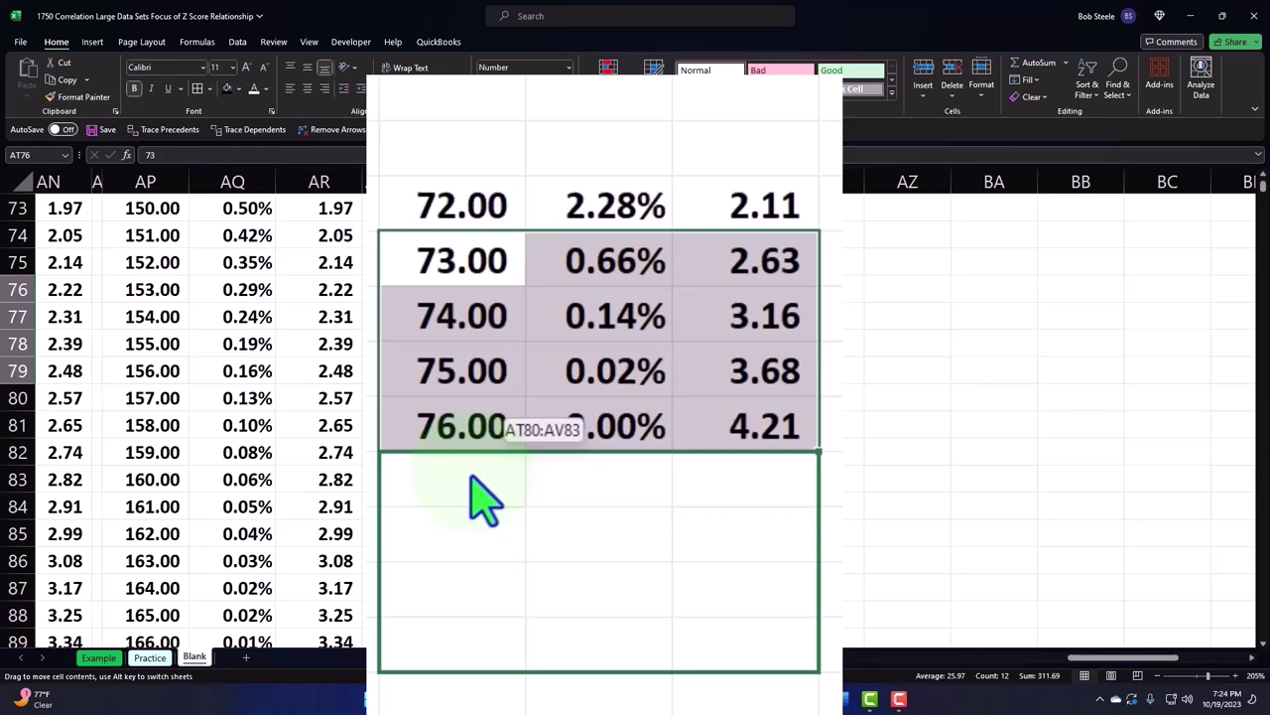
pyautogui.moveTo(484, 501); pyautogui.dragTo(482, 545)
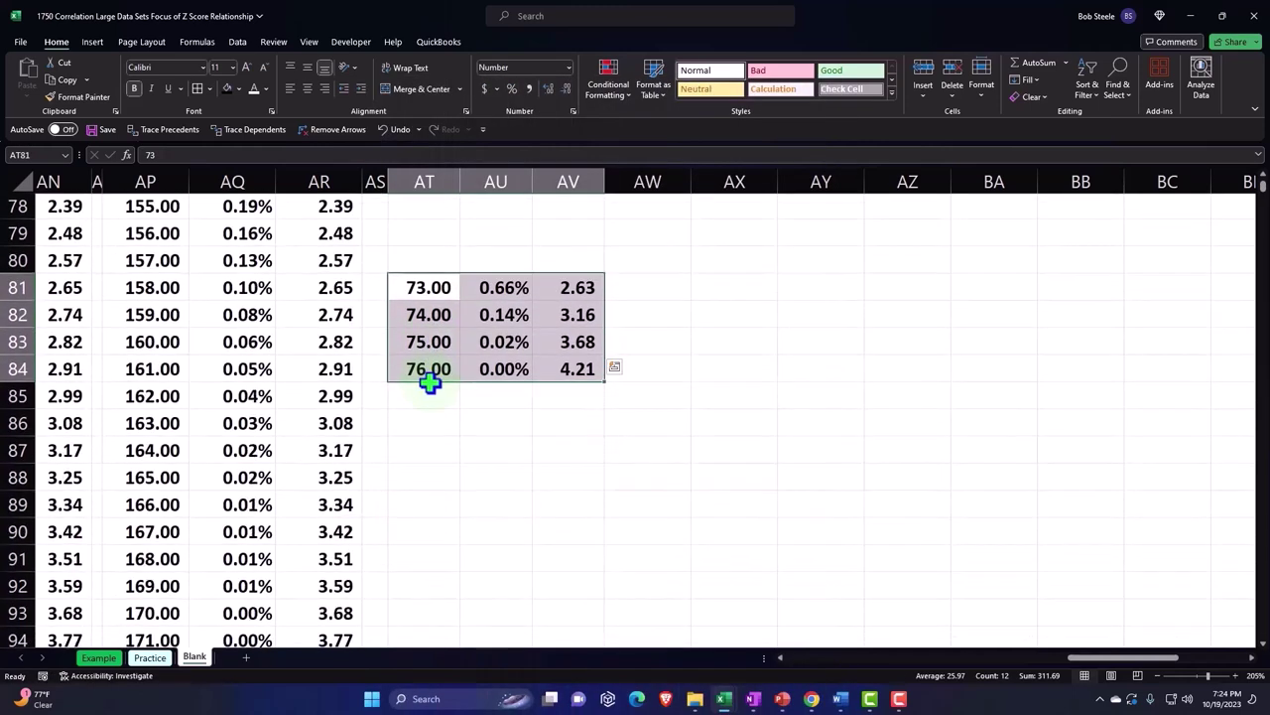
pyautogui.scroll(-1, 429, 384)
pyautogui.moveTo(429, 289); pyautogui.dragTo(567, 343)
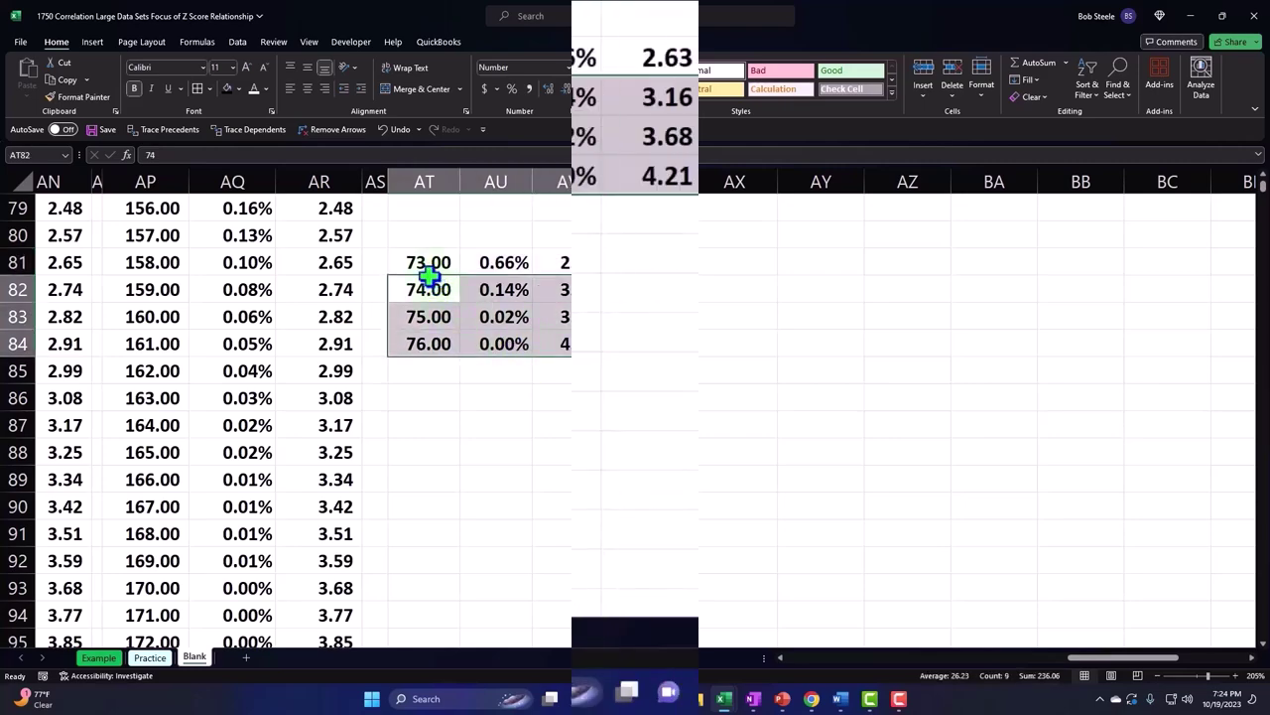
pyautogui.moveTo(428, 278); pyautogui.dragTo(428, 425)
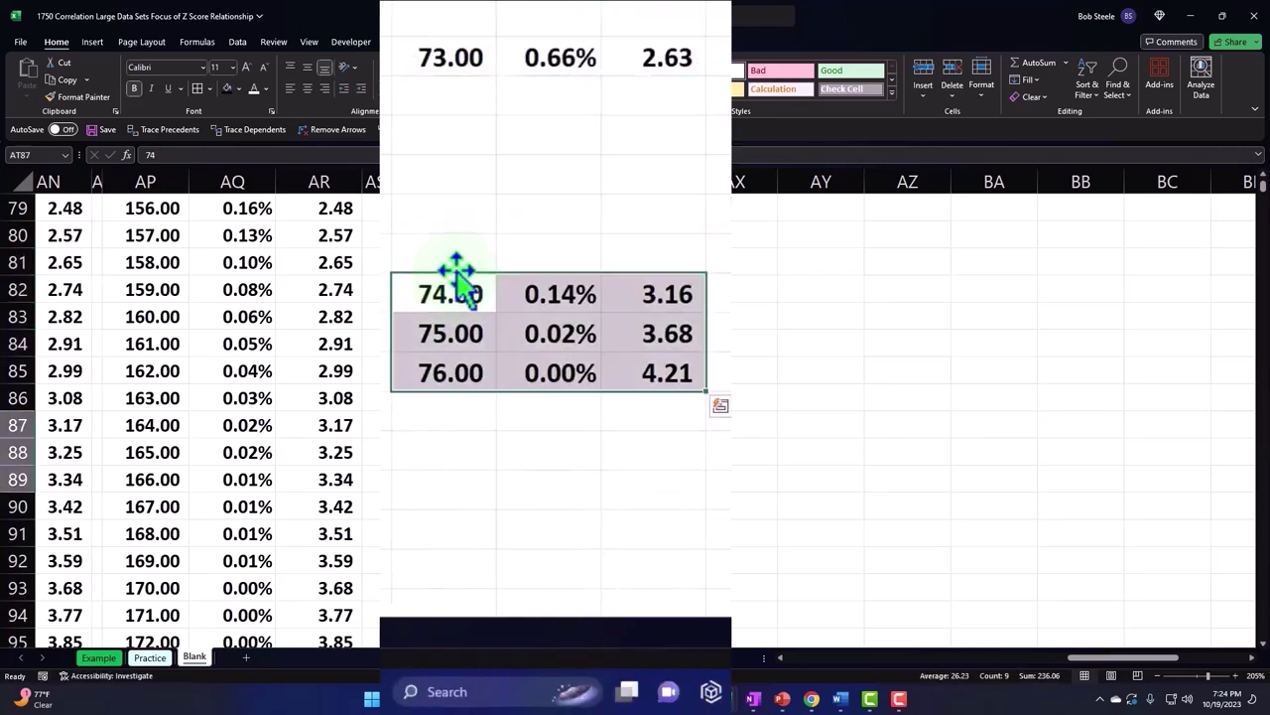
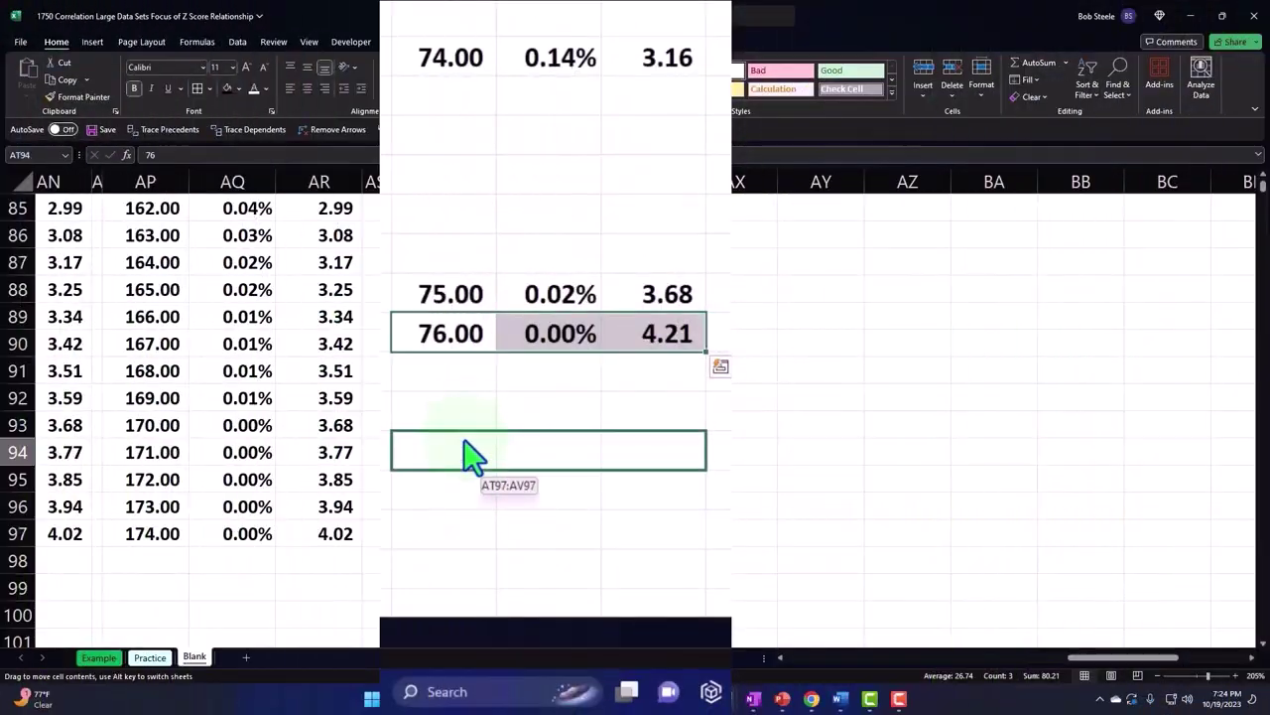
# Step: Drag the last h row (76.00, 0.00%, 4.21) down to row 97, then select AW1
pyautogui.moveTo(474, 454); pyautogui.dragTo(473, 455)
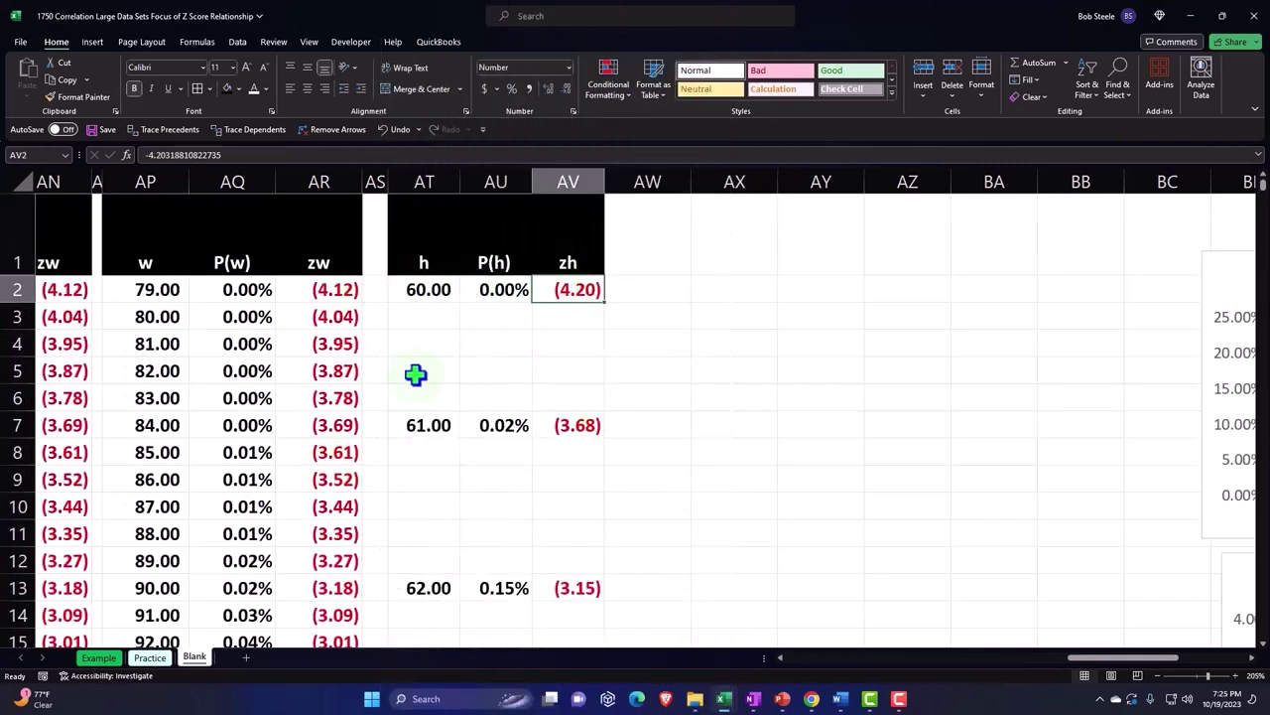
pyautogui.click(781, 658)
pyautogui.click(780, 658)
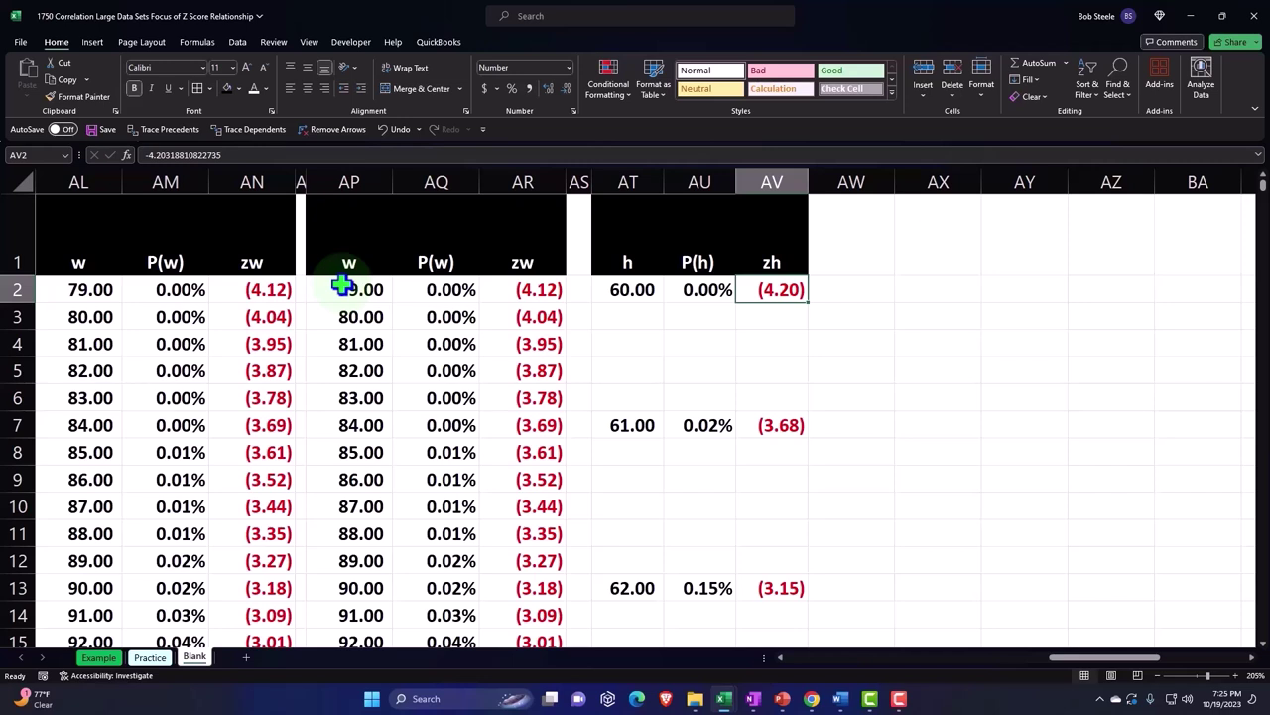
# Step: Add a 'W-h' header in AW1 with a black fill, matching the neighbouring headers
pyautogui.click(941, 245)
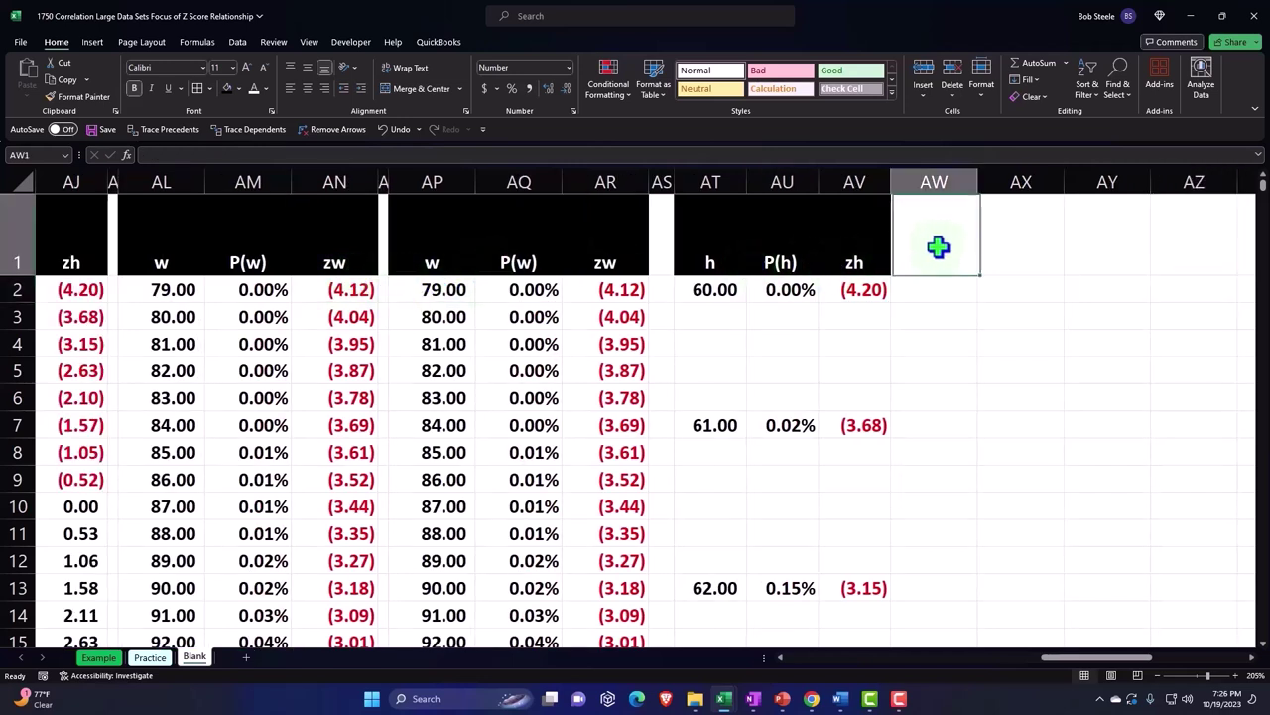
pyautogui.write('Diff')
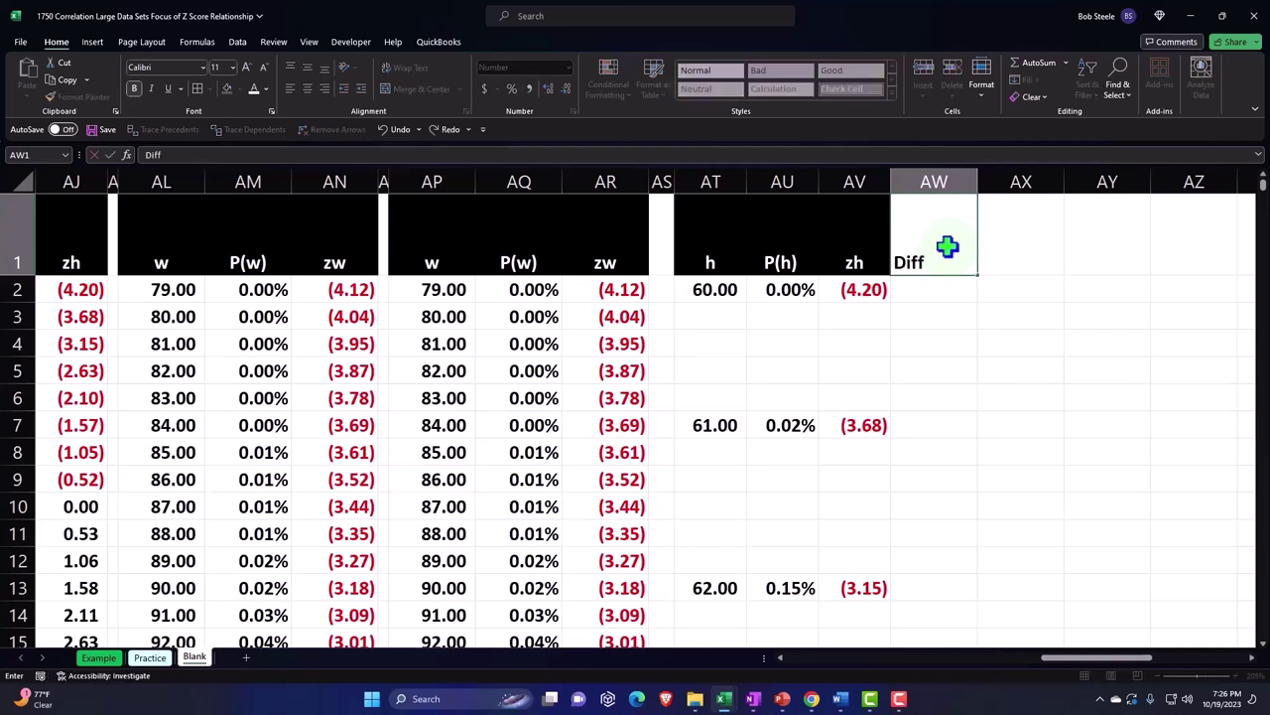
pyautogui.write('ce')
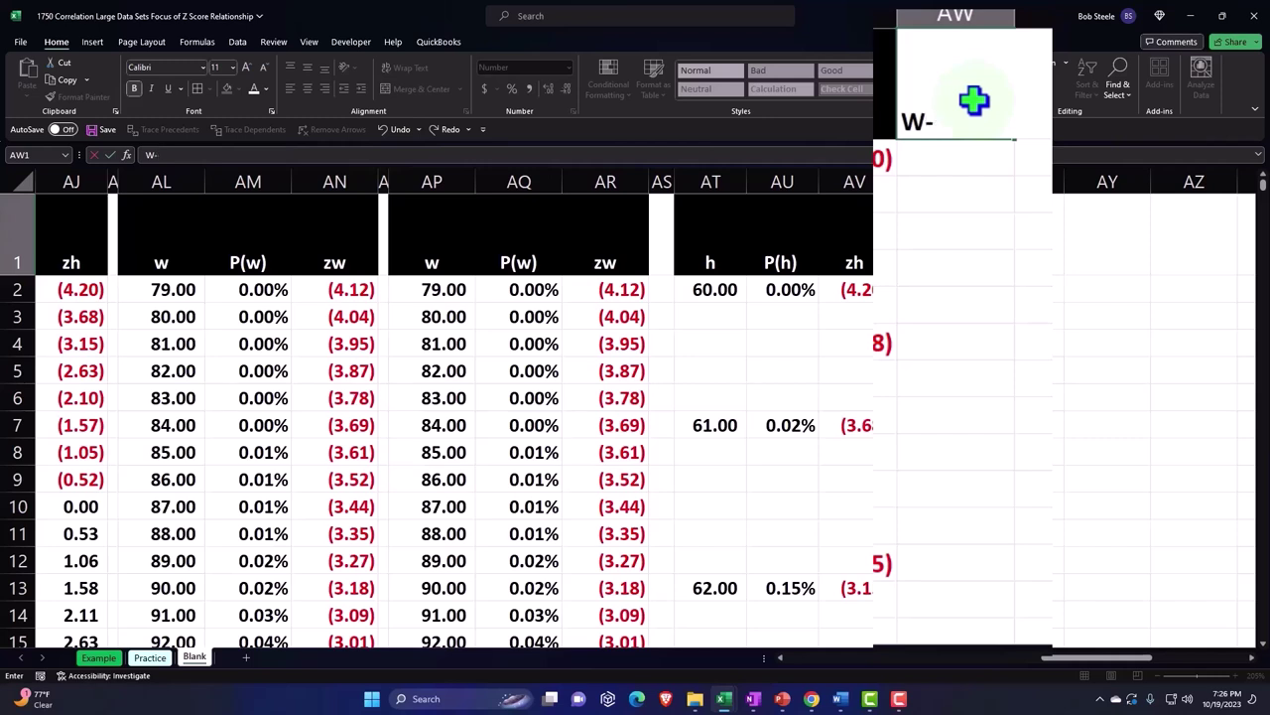
pyautogui.write('h')
pyautogui.hotkey('ctrl', 'Return')
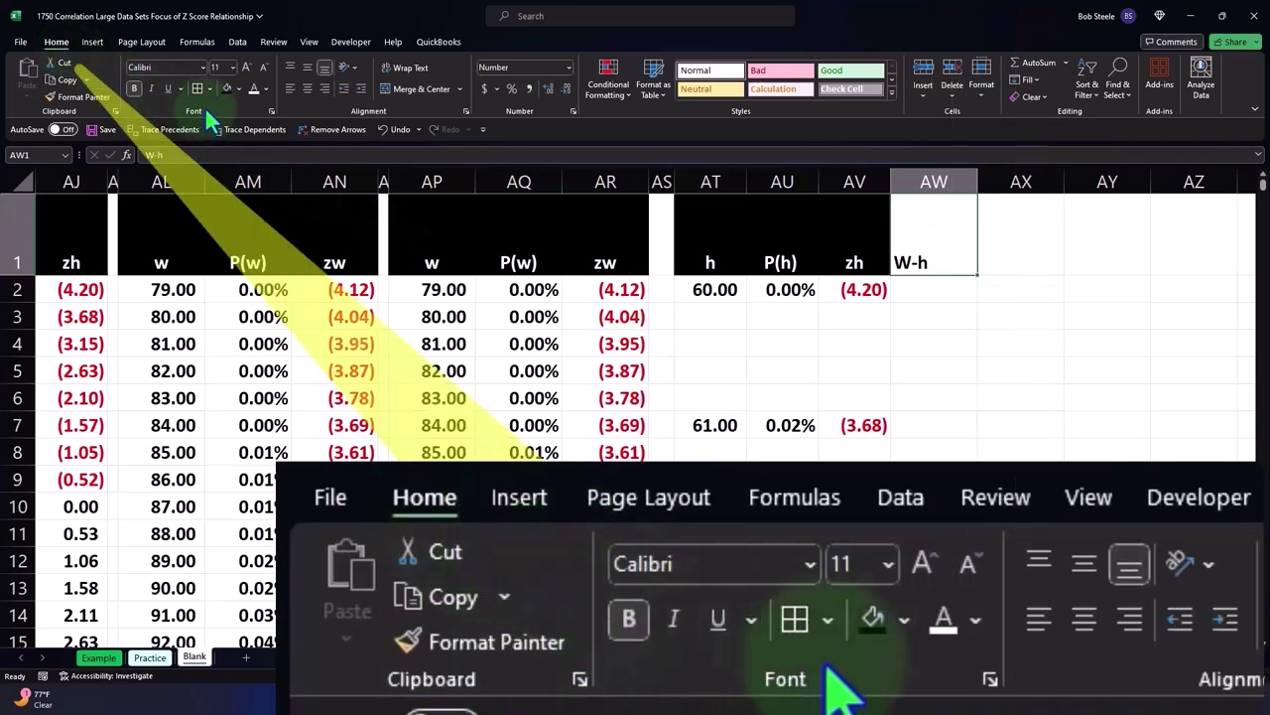
pyautogui.click(226, 89)
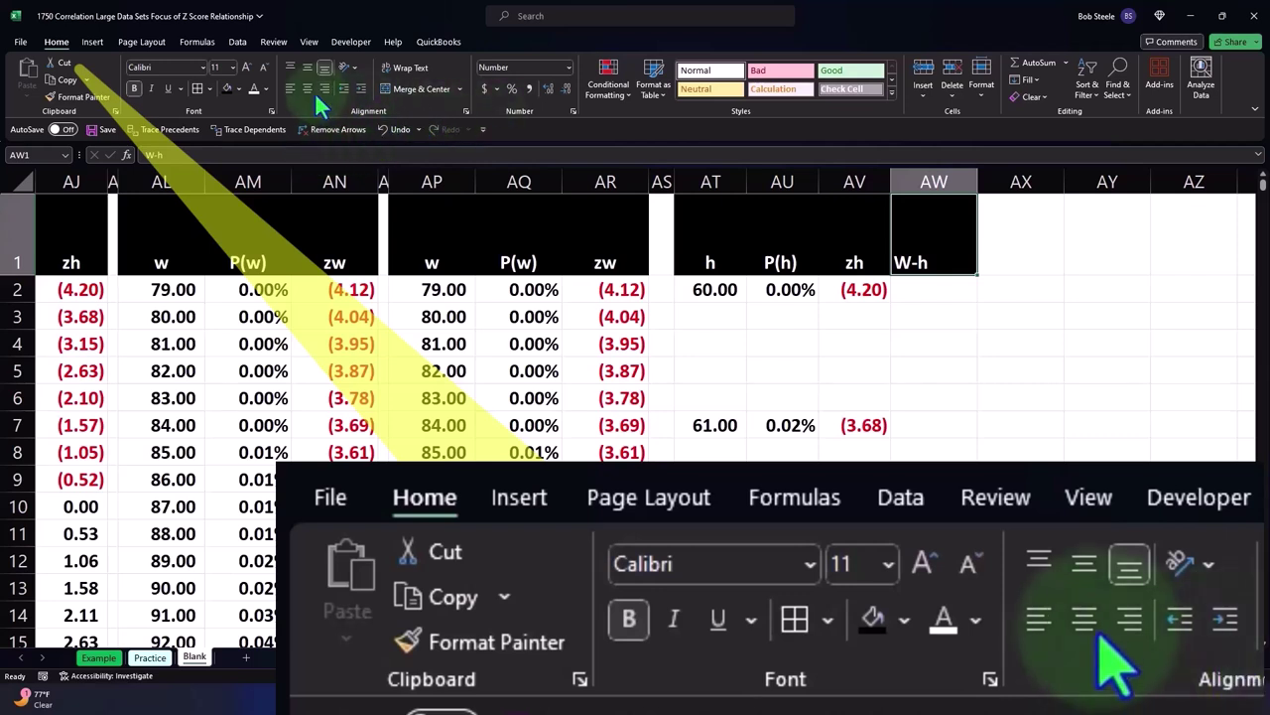
pyautogui.click(928, 290)
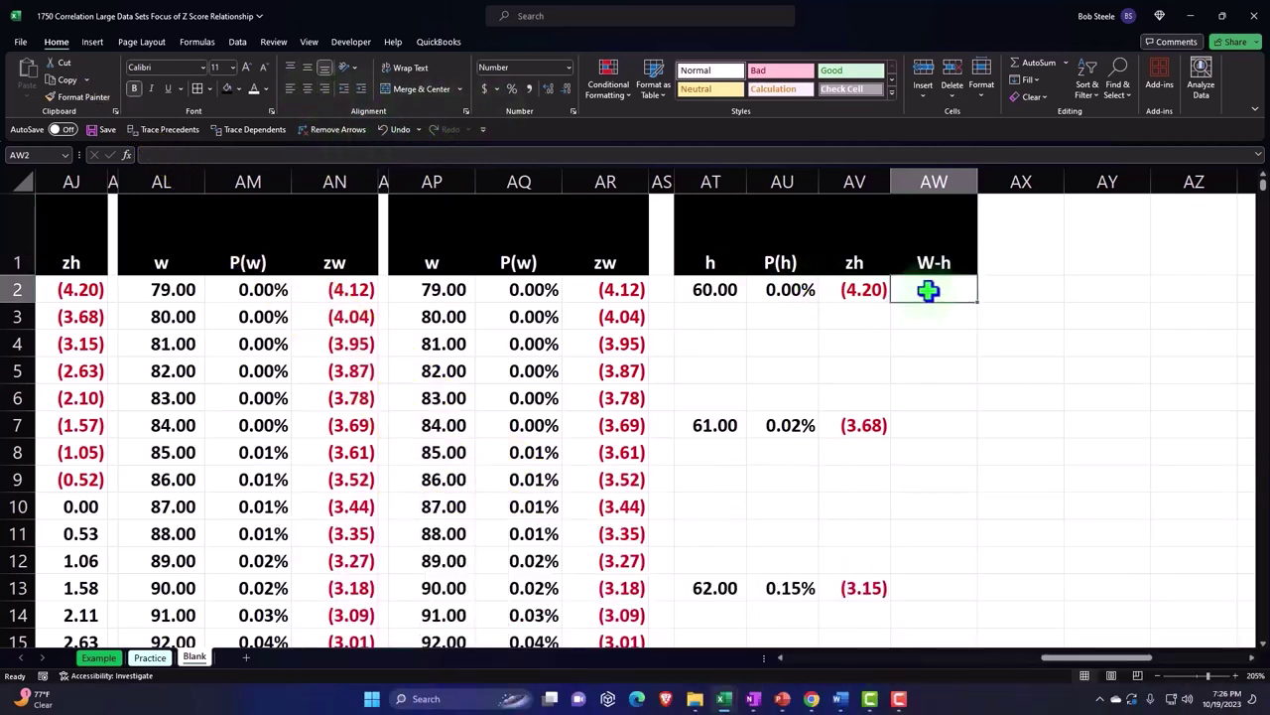
# Step: Enter the formula =AP2-AT2 in AW2, giving w minus h (19.00)
pyautogui.write('=')
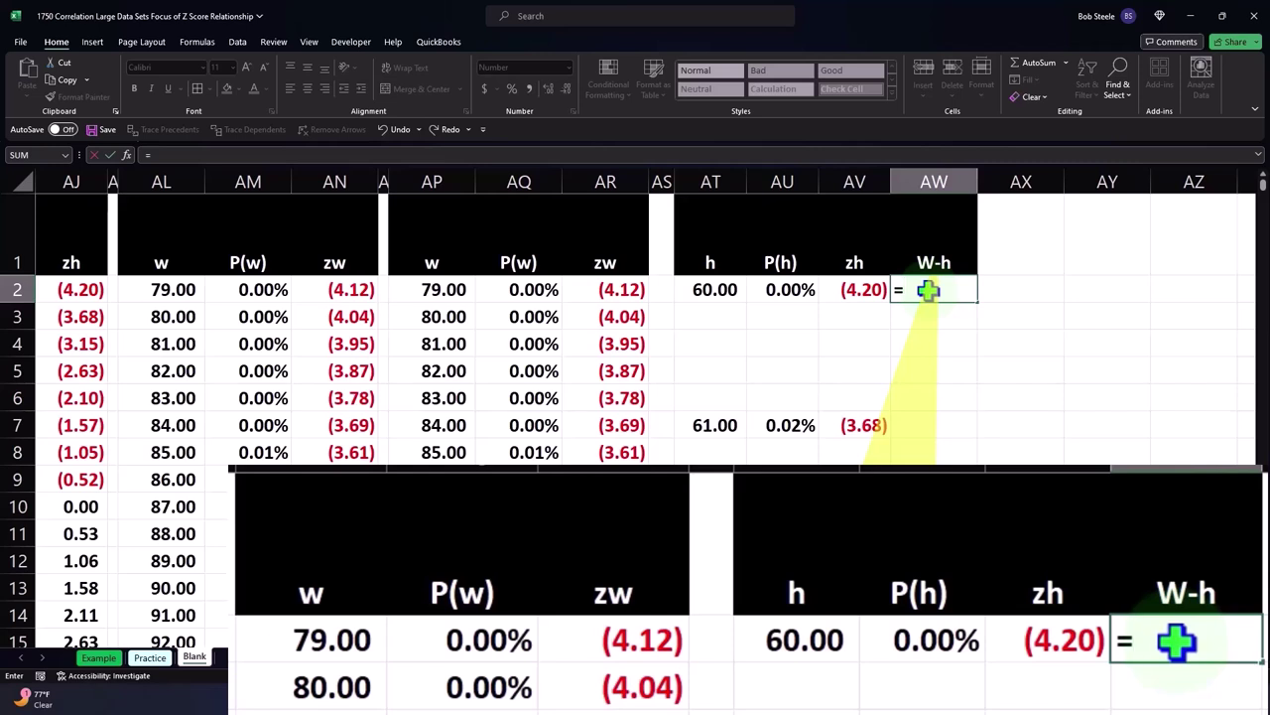
pyautogui.press('Left')
pyautogui.press('Left')
pyautogui.press('Left')
pyautogui.press('Left')
pyautogui.press('Left')
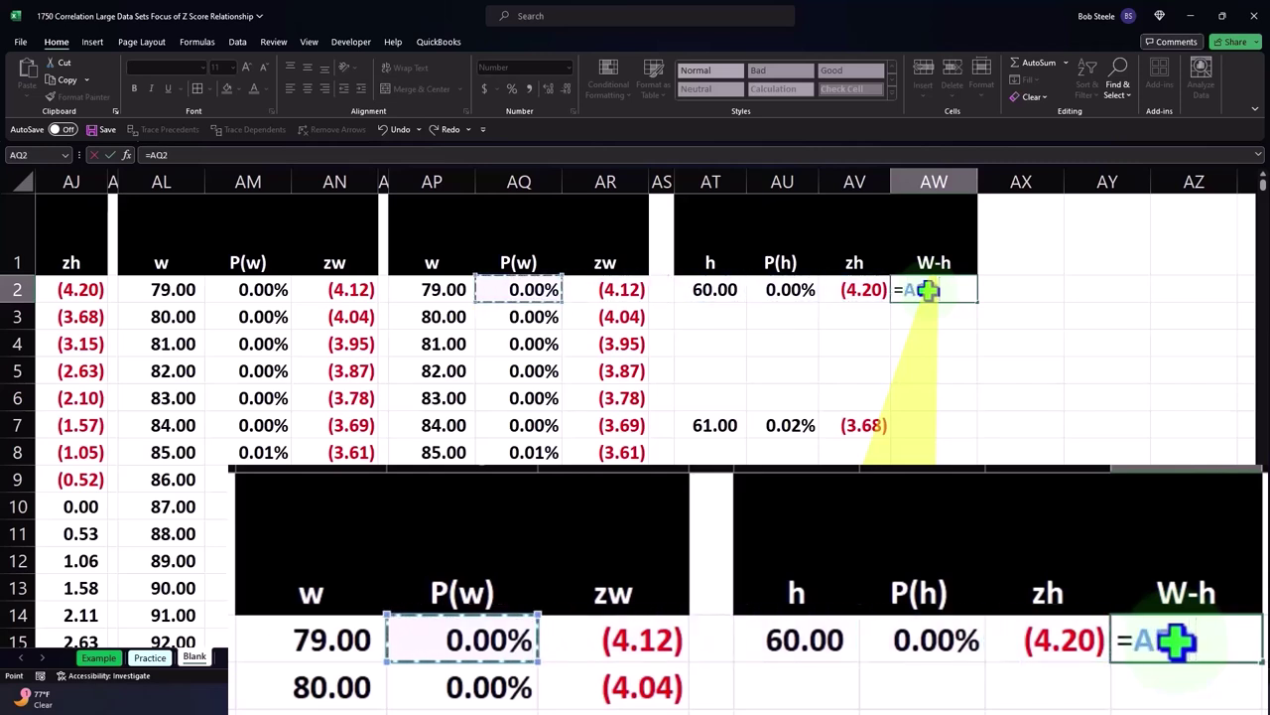
pyautogui.press('Left')
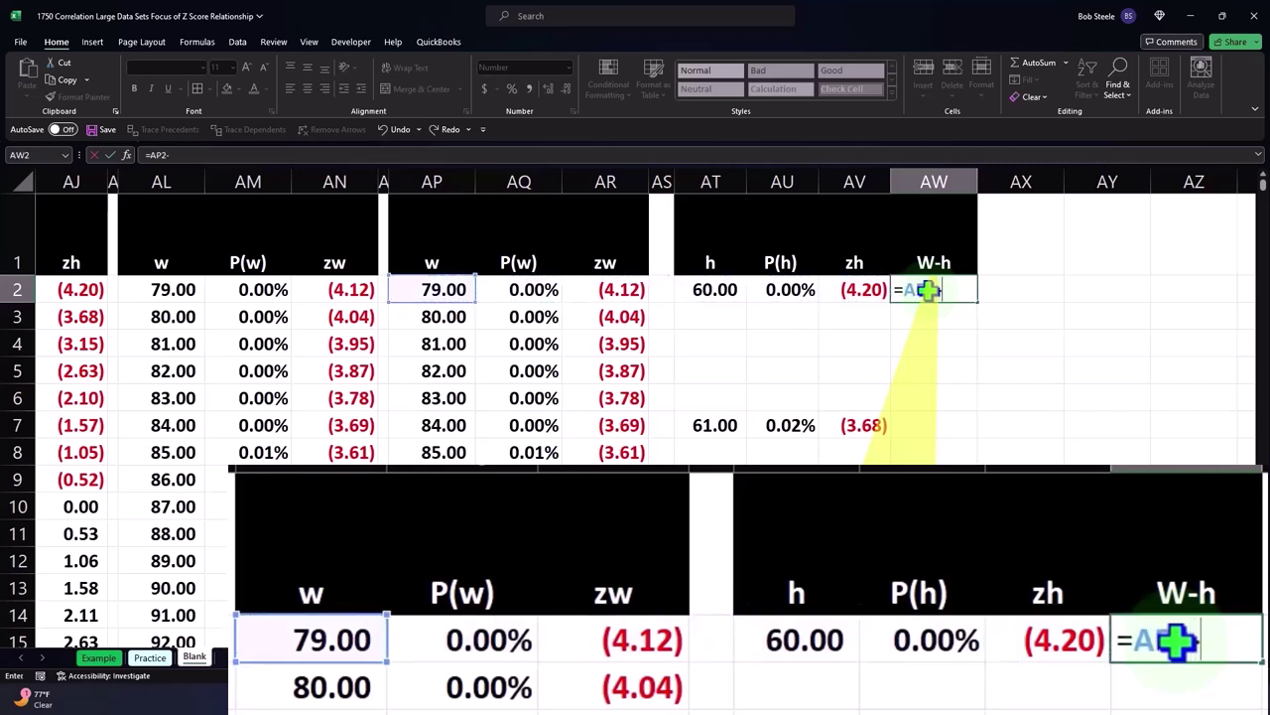
pyautogui.write('-')
pyautogui.click(715, 288)
pyautogui.press('Return')
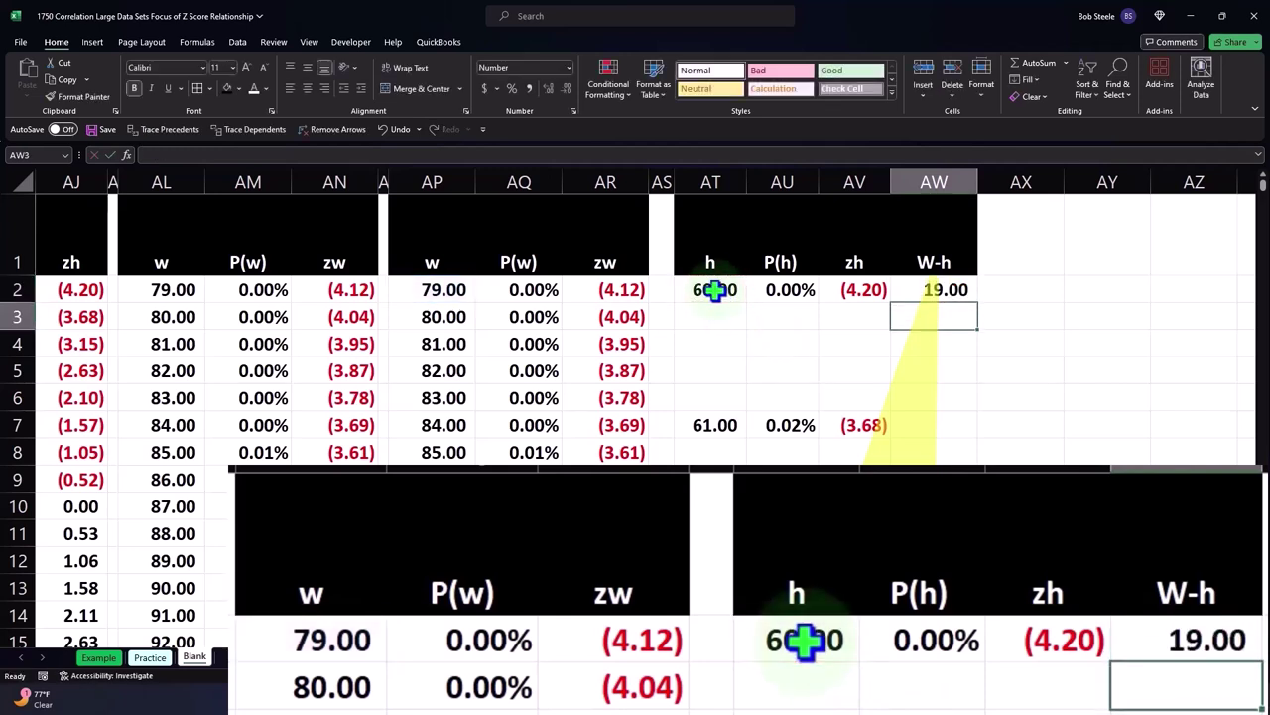
pyautogui.click(847, 289)
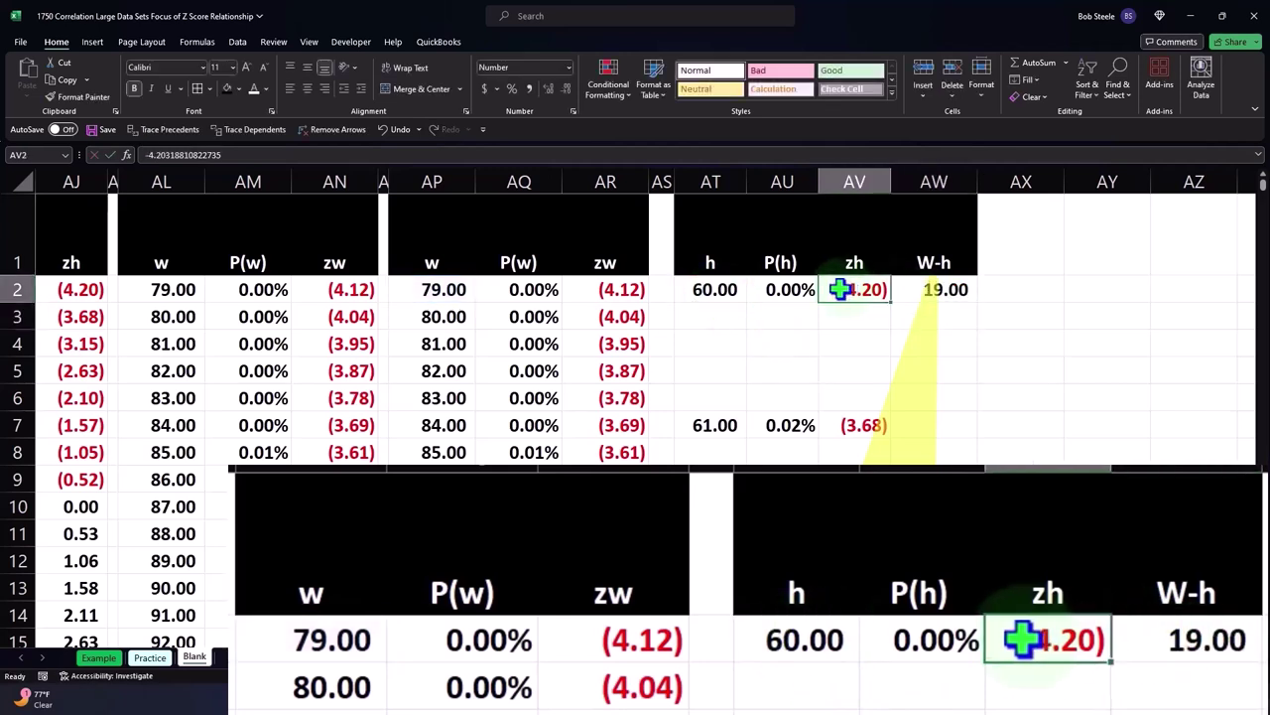
pyautogui.click(933, 290)
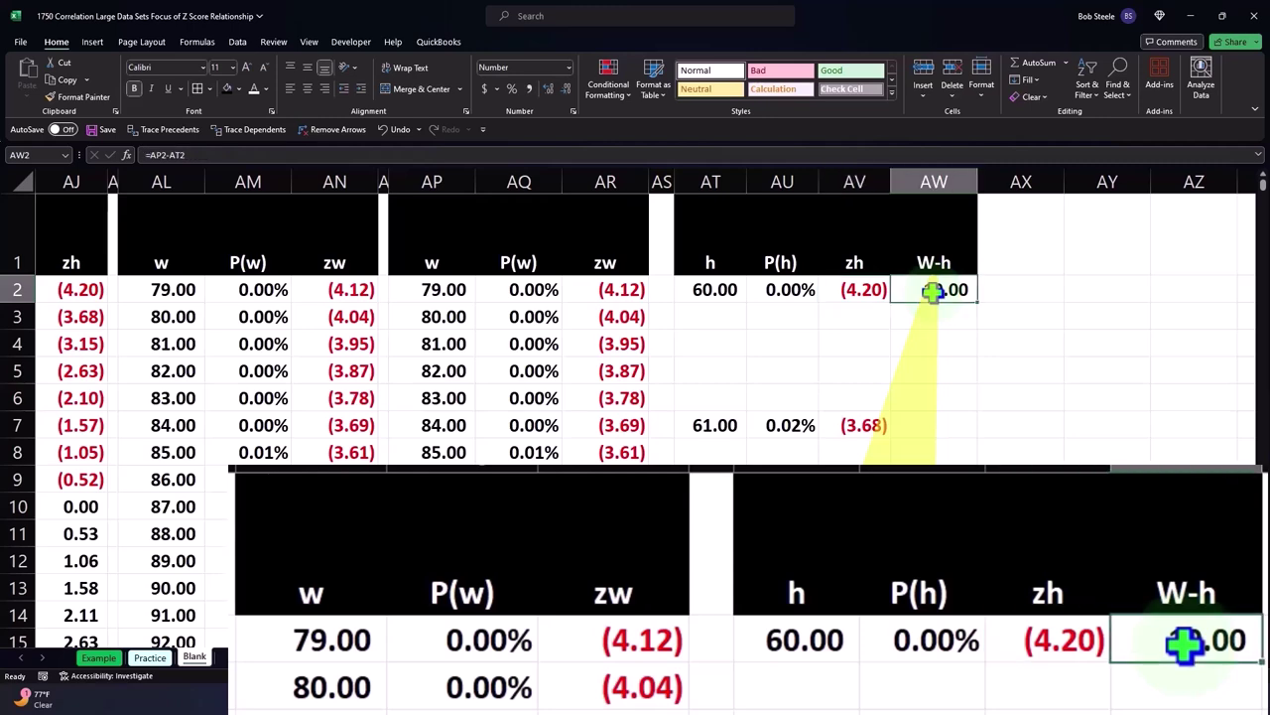
# Step: Copy the W-h formula beside the h rows 61.00 through 65.00
pyautogui.hotkey('ctrl', 'c')
pyautogui.click(927, 425)
pyautogui.hotkey('ctrl', 'v')
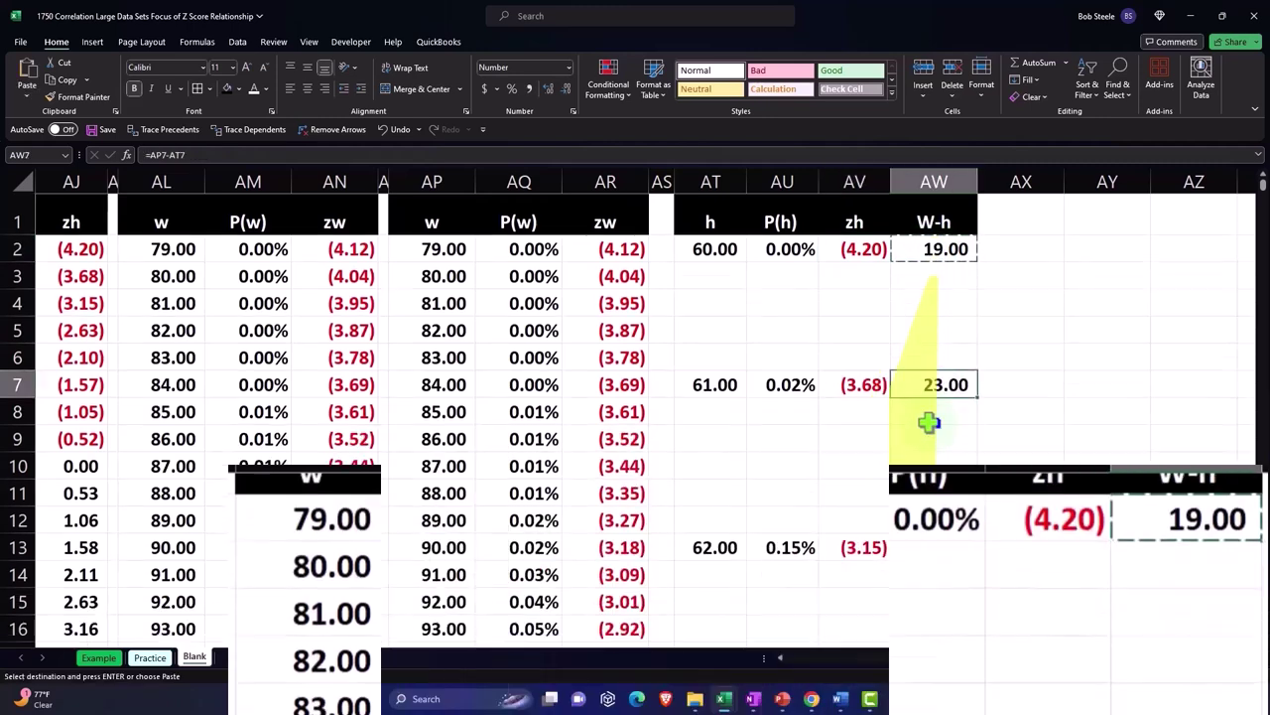
pyautogui.scroll(-1, 926, 496)
pyautogui.click(926, 497)
pyautogui.hotkey('ctrl', 'v')
pyautogui.scroll(-2, 922, 476)
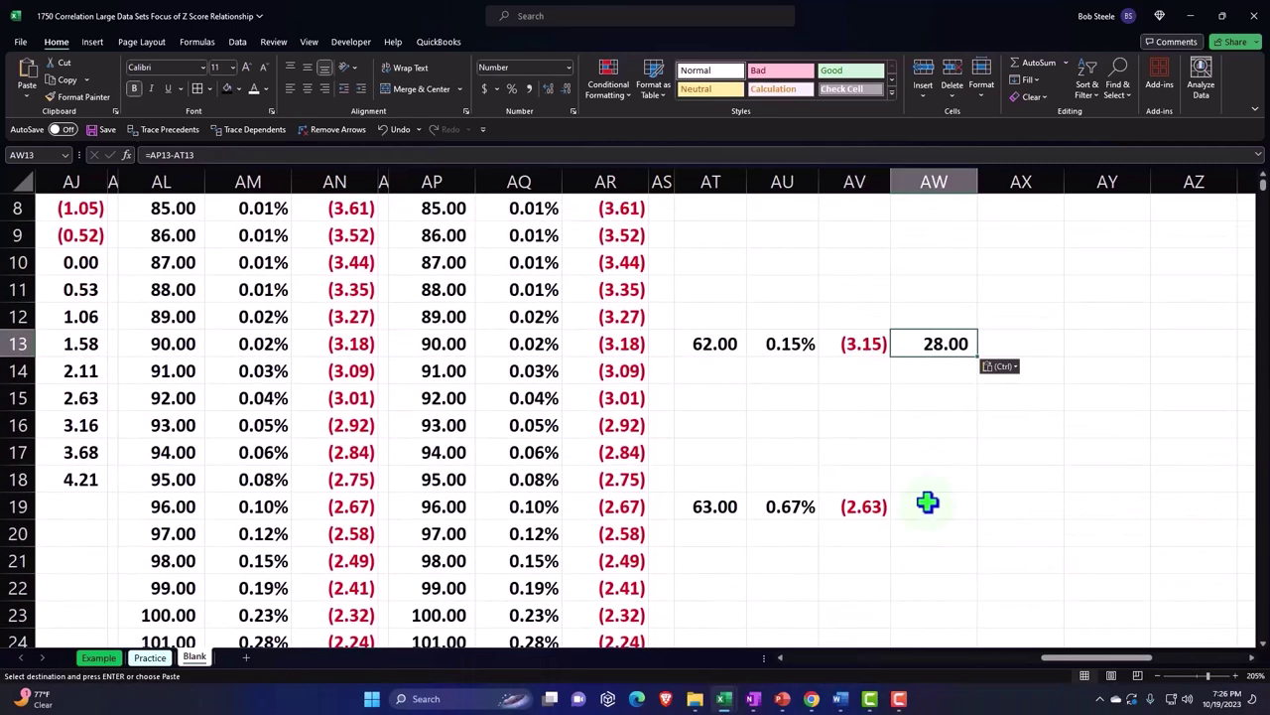
pyautogui.click(926, 504)
pyautogui.hotkey('ctrl', 'v')
pyautogui.scroll(-2, 922, 479)
pyautogui.click(927, 496)
pyautogui.hotkey('ctrl', 'v')
pyautogui.scroll(-2, 922, 459)
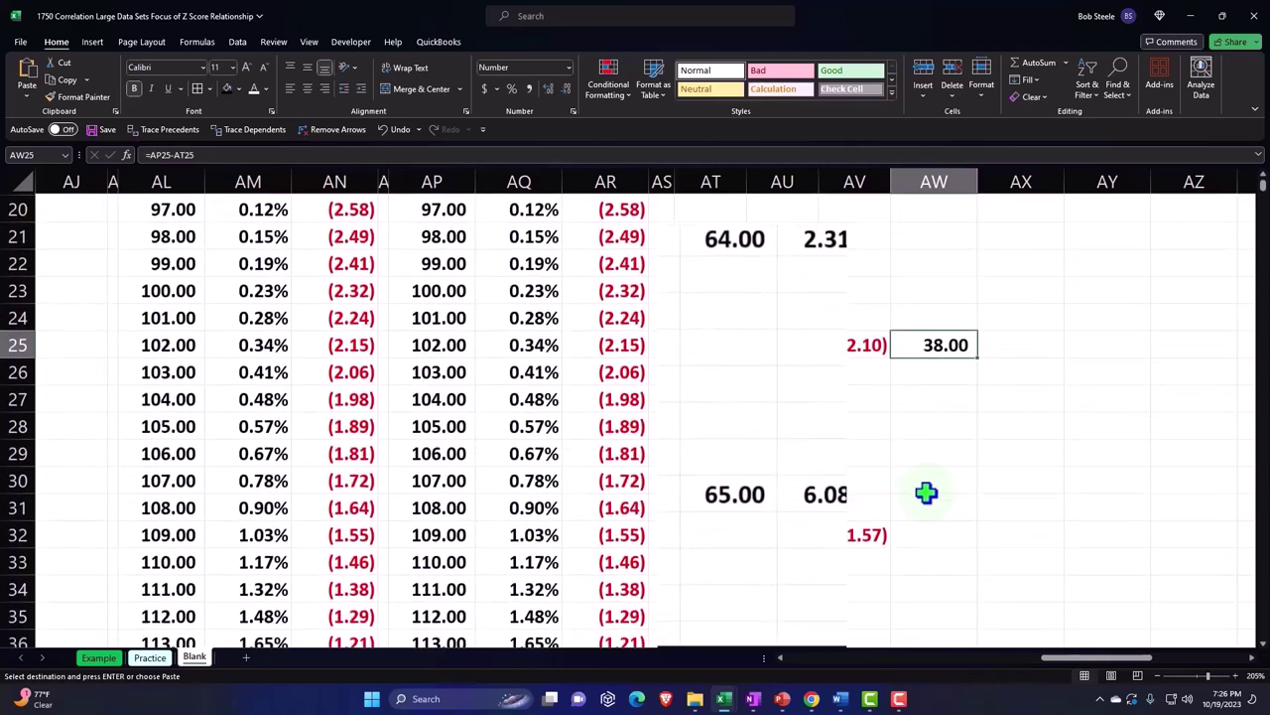
pyautogui.click(931, 533)
pyautogui.hotkey('ctrl', 'v')
# Step: Paste the W-h formula beside the h rows 66.00 through 70.00 and the following rows
pyautogui.scroll(-2, 1019, 397)
pyautogui.scroll(-1, 1019, 393)
pyautogui.click(1019, 393)
pyautogui.hotkey('ctrl', 'v')
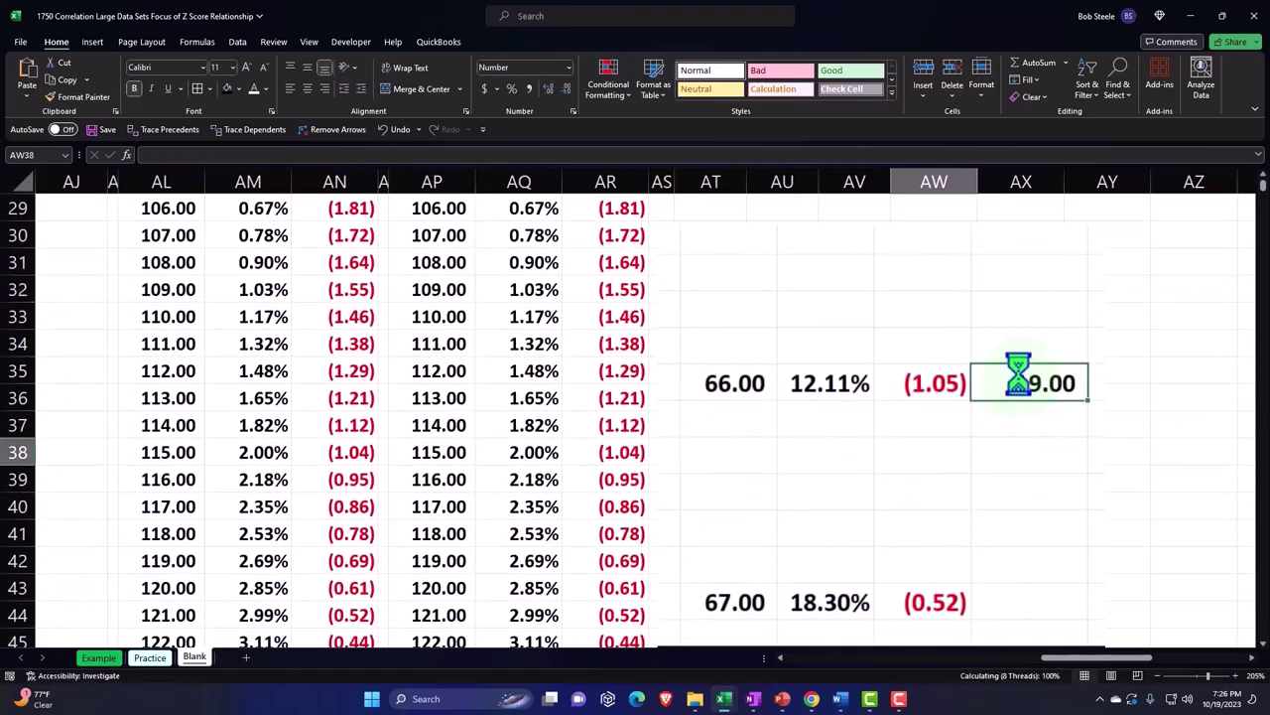
pyautogui.scroll(-2, 1019, 397)
pyautogui.click(1020, 402)
pyautogui.hotkey('ctrl', 'v')
pyautogui.scroll(-1, 1019, 470)
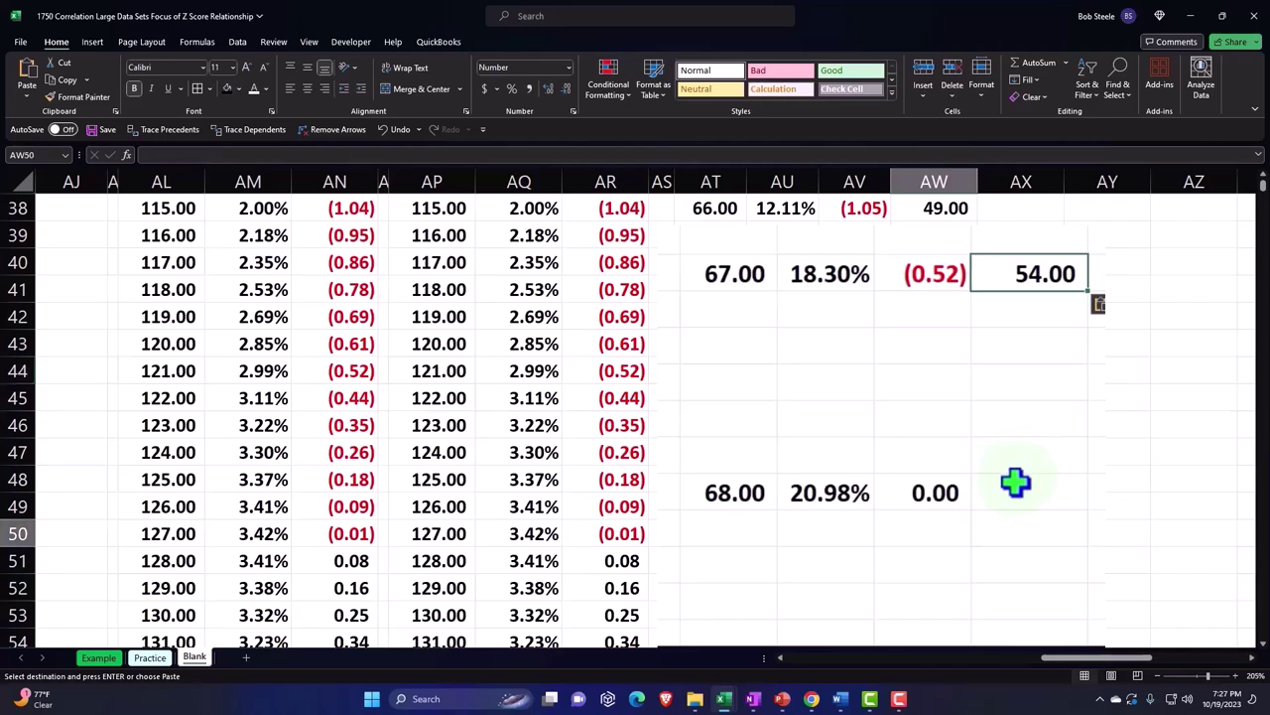
pyautogui.click(1015, 482)
pyautogui.hotkey('ctrl', 'v')
pyautogui.scroll(-2, 1007, 425)
pyautogui.click(1015, 476)
pyautogui.hotkey('ctrl', 'v')
pyautogui.scroll(-2, 1002, 448)
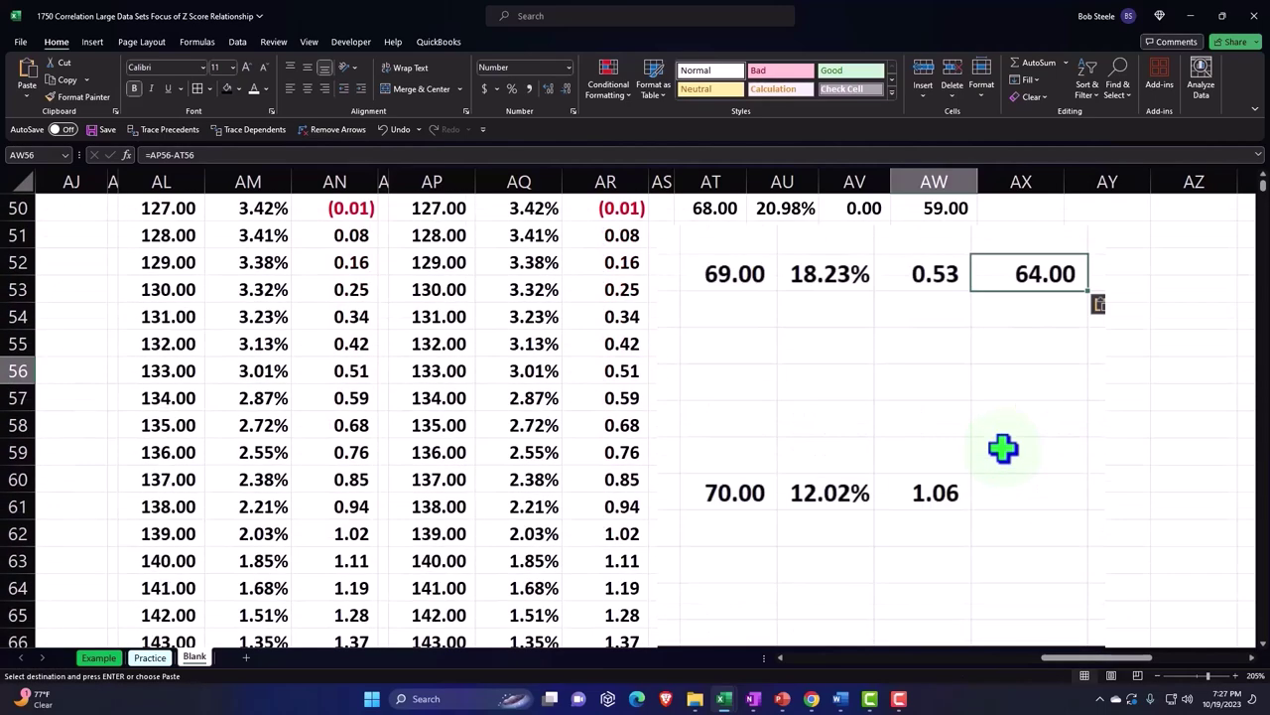
pyautogui.click(1006, 487)
pyautogui.hotkey('ctrl', 'v')
pyautogui.scroll(-2, 1006, 468)
pyautogui.click(1006, 482)
pyautogui.hotkey('ctrl', 'v')
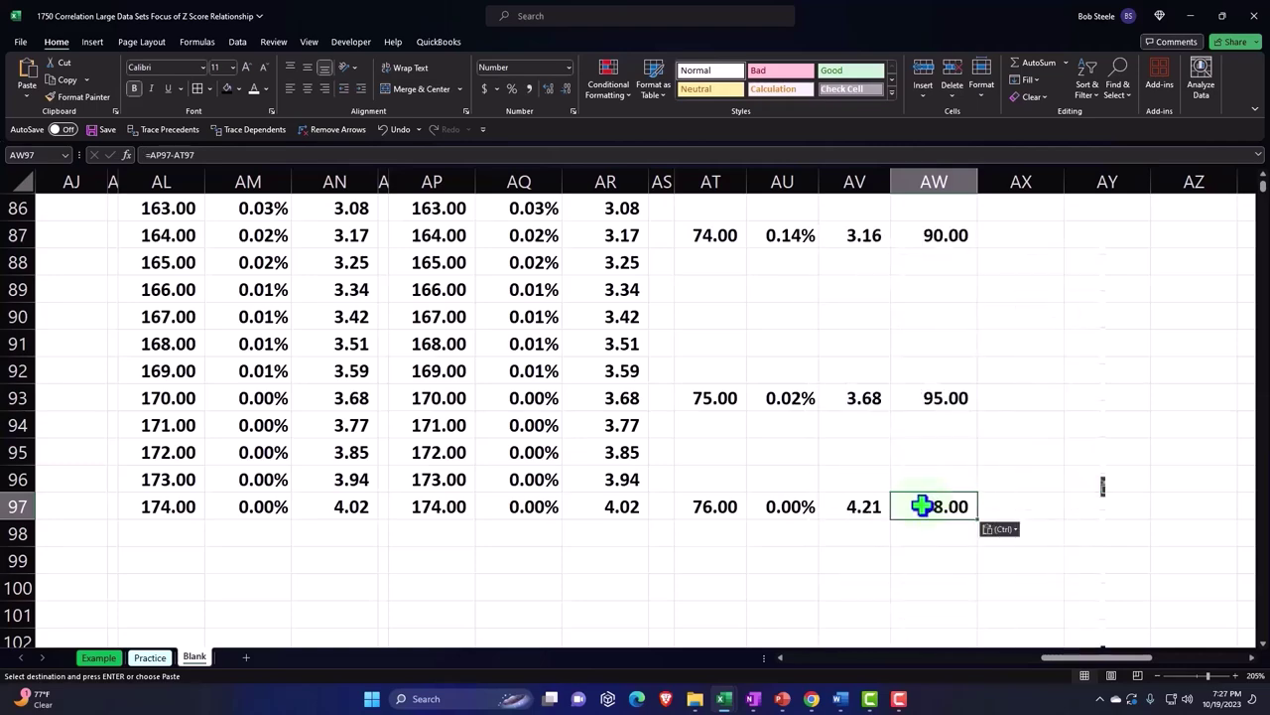
# Step: Copy the W-h results AW2:AW97 and paste them into AY2 as values only
pyautogui.scroll(9, 907, 482)
pyautogui.scroll(10, 907, 482)
pyautogui.scroll(9, 907, 483)
pyautogui.scroll(1, 933, 398)
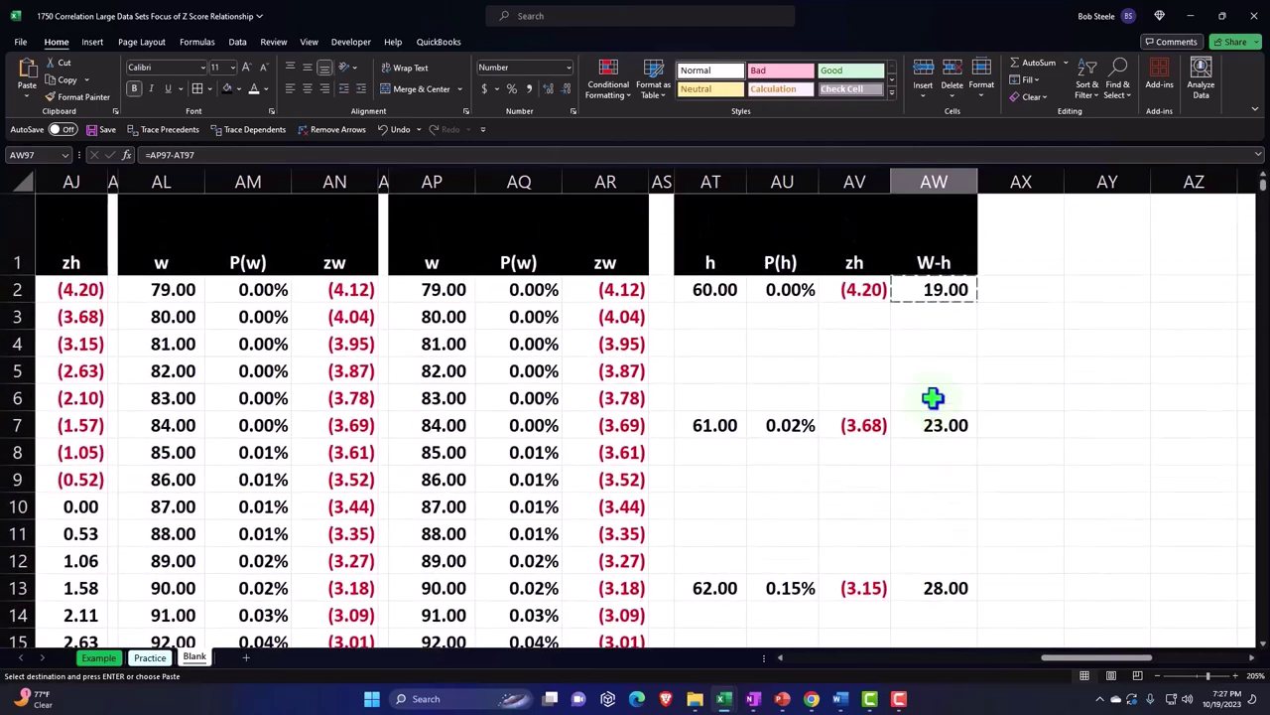
pyautogui.moveTo(934, 289); pyautogui.dragTo(937, 684)
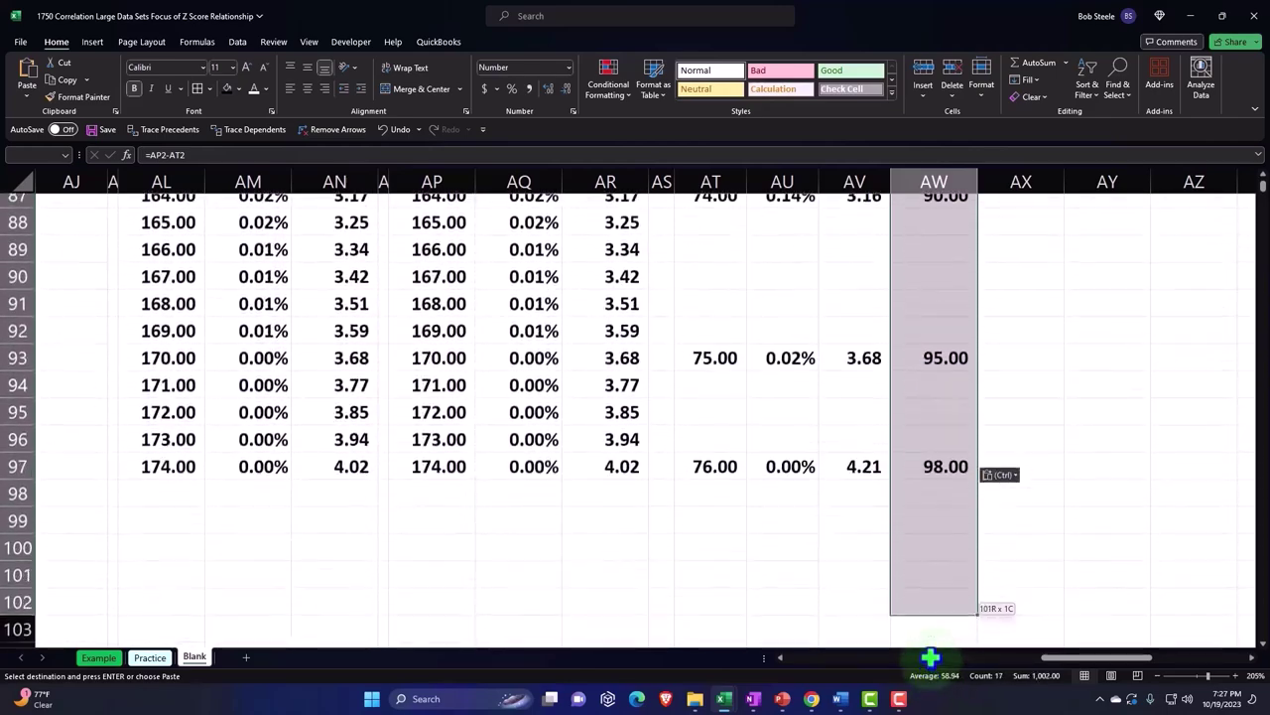
pyautogui.moveTo(937, 685); pyautogui.dragTo(910, 474)
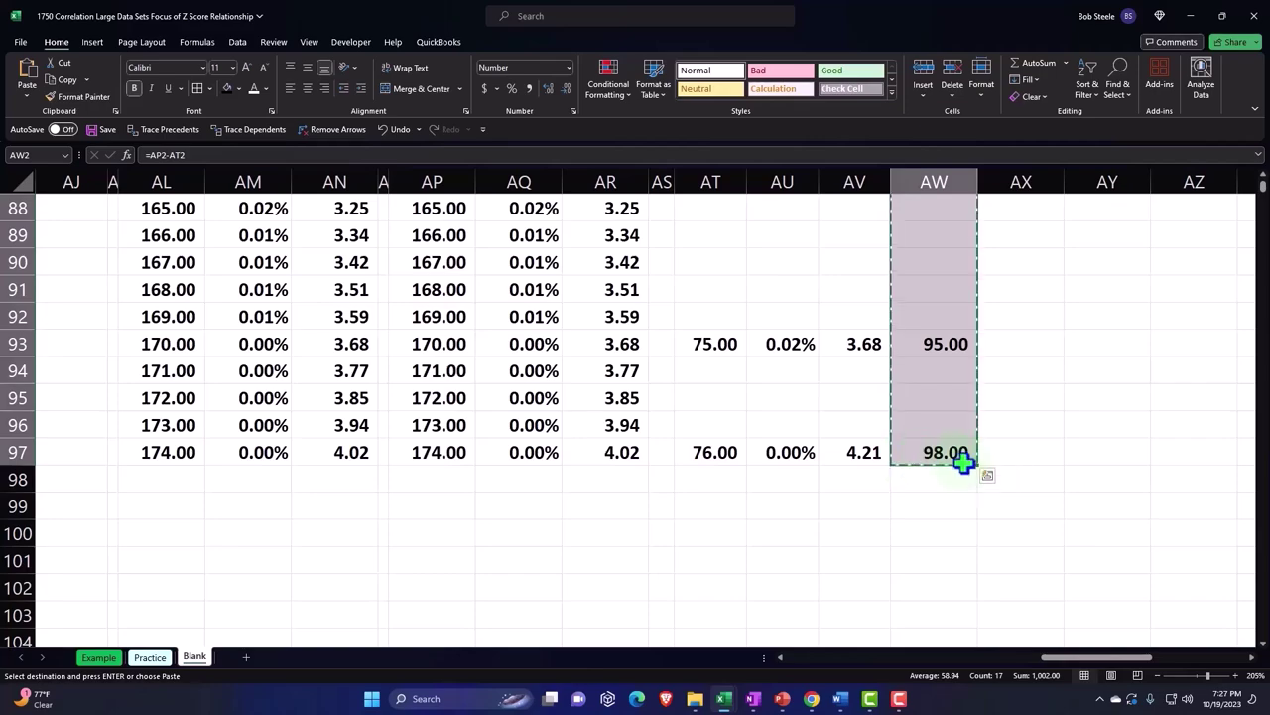
pyautogui.scroll(9, 964, 457)
pyautogui.scroll(13, 963, 456)
pyautogui.scroll(7, 966, 451)
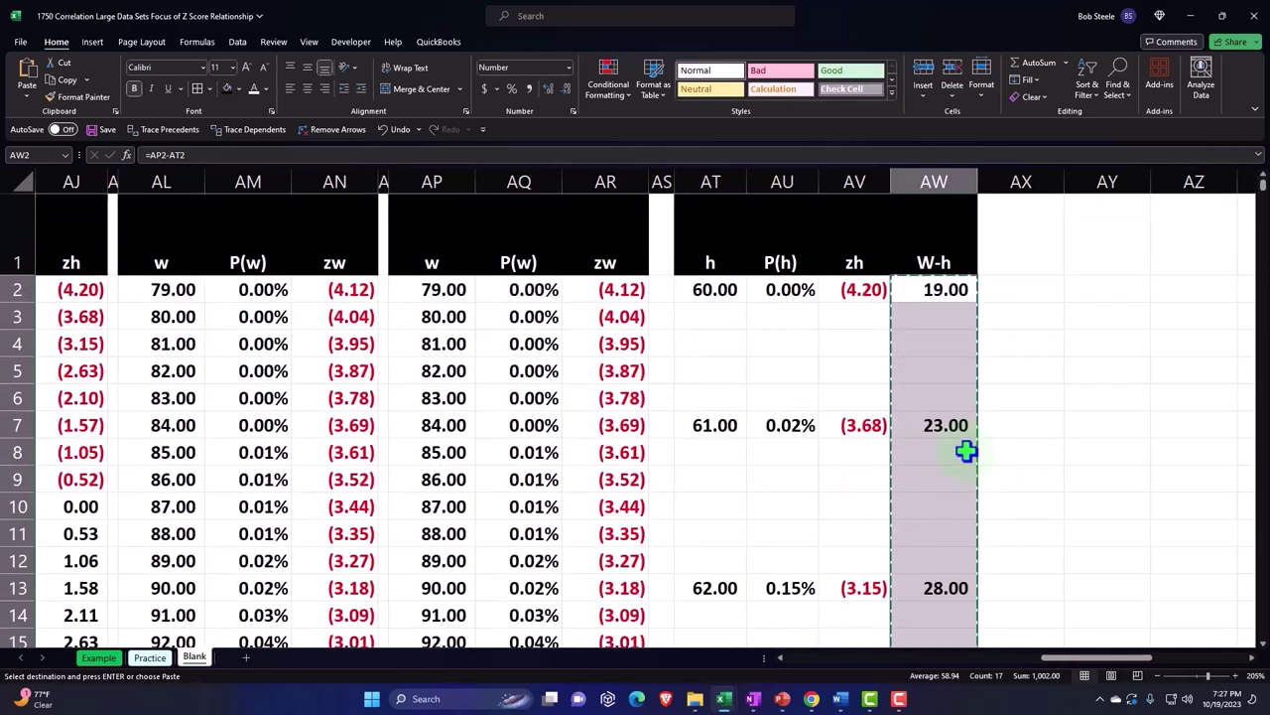
pyautogui.click(1100, 290)
pyautogui.rightClick(1096, 292)
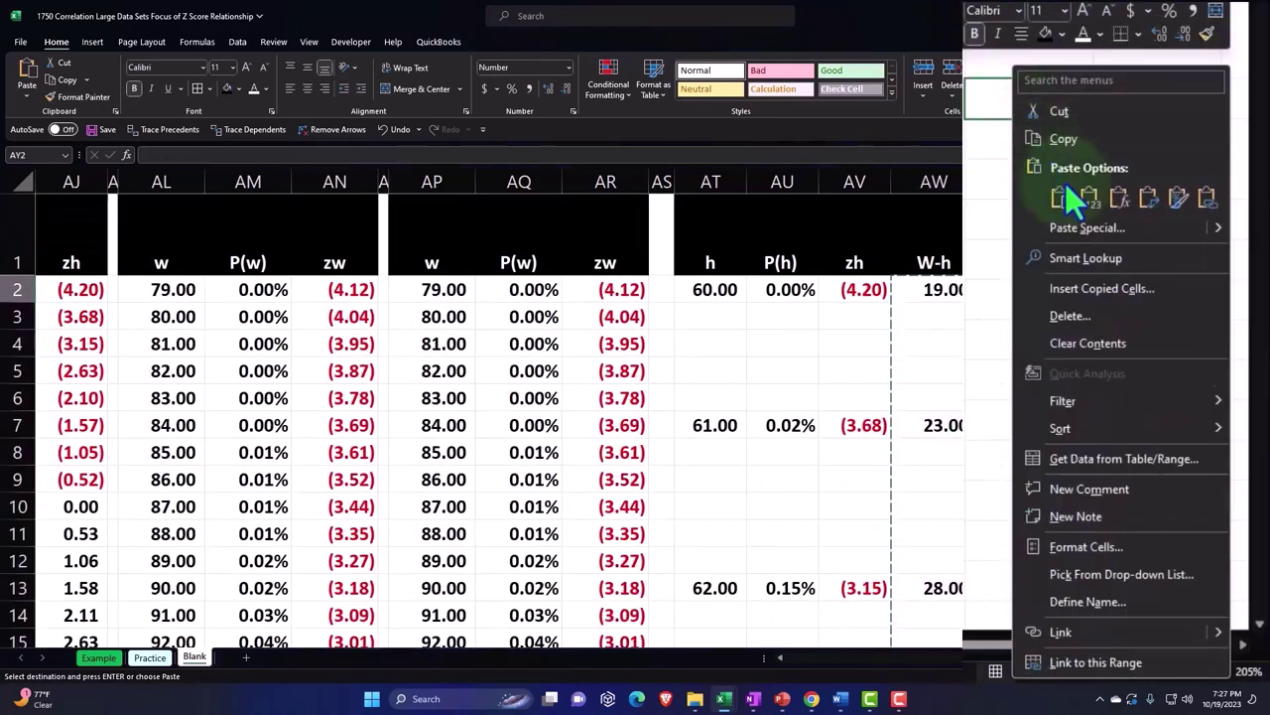
pyautogui.click(1088, 199)
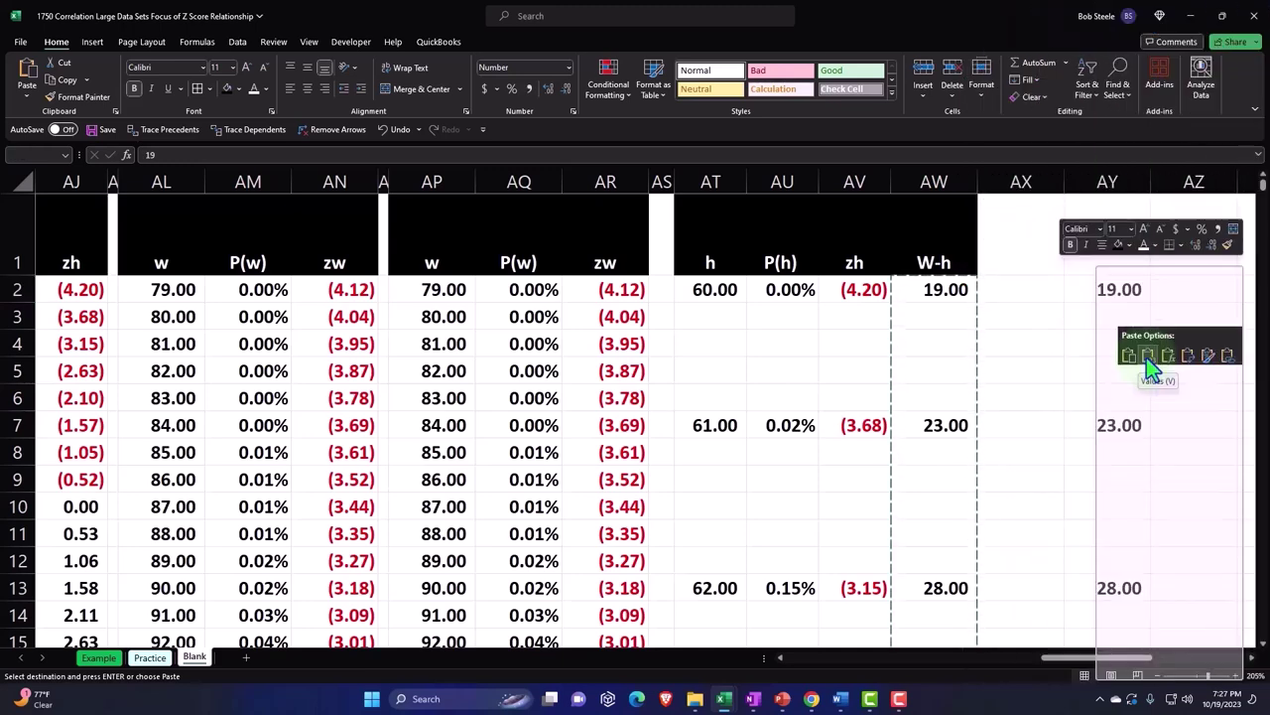
# Step: Move 23.00 and 28.00 up to AY3 and AY4, then delete the blank cells below, shifting up
pyautogui.click(1116, 423)
pyautogui.moveTo(1112, 416); pyautogui.dragTo(1108, 329)
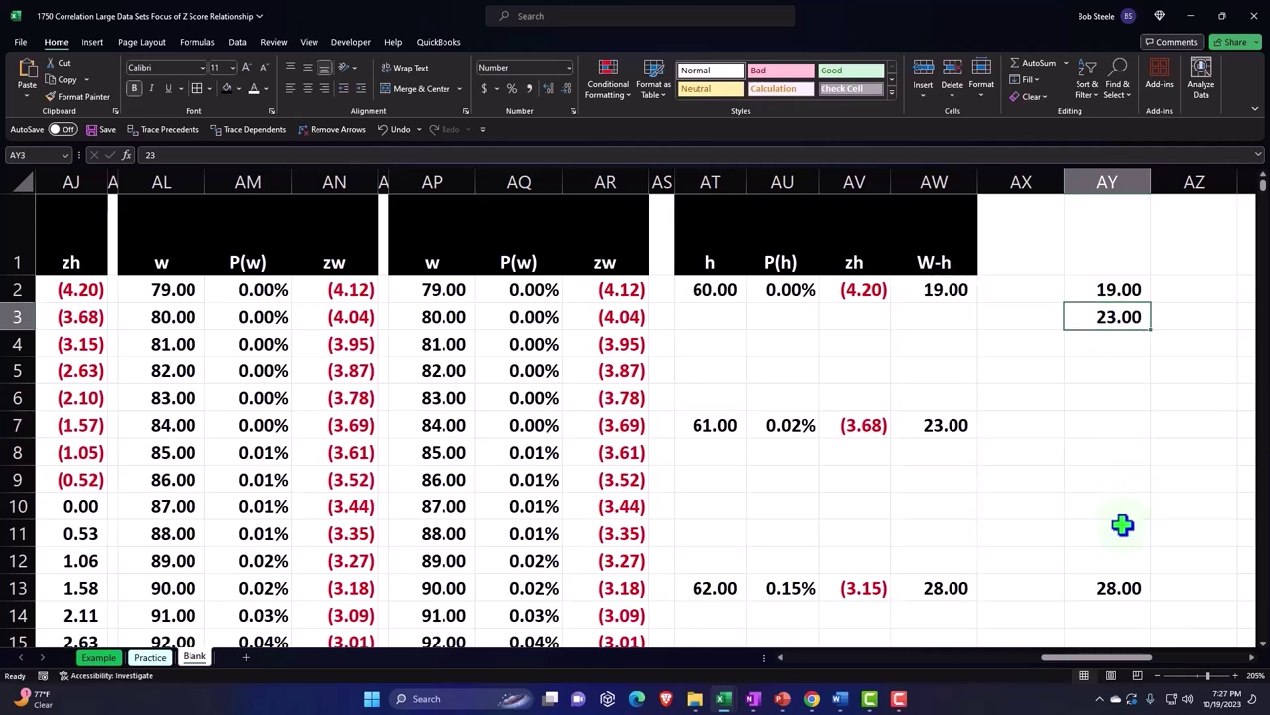
pyautogui.click(1107, 586)
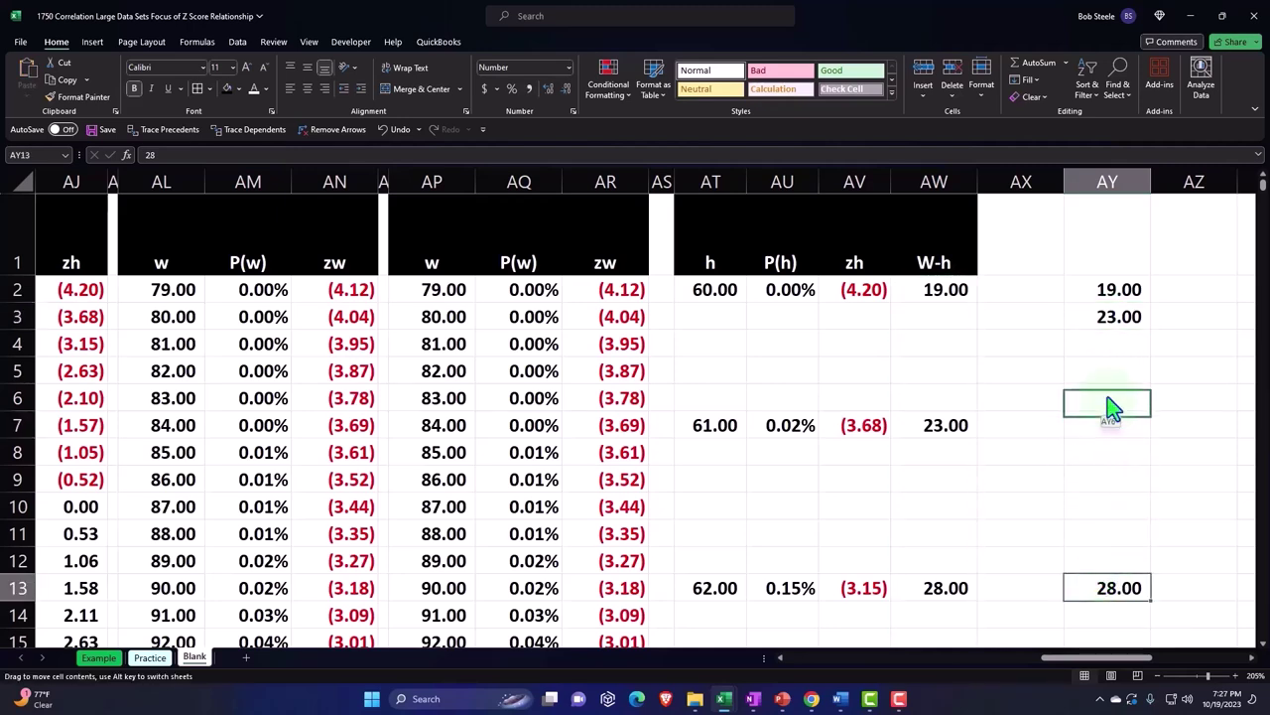
pyautogui.moveTo(1107, 585)
pyautogui.mouseDown()
pyautogui.moveTo(1108, 345)
pyautogui.moveTo(1115, 584)
pyautogui.mouseUp()
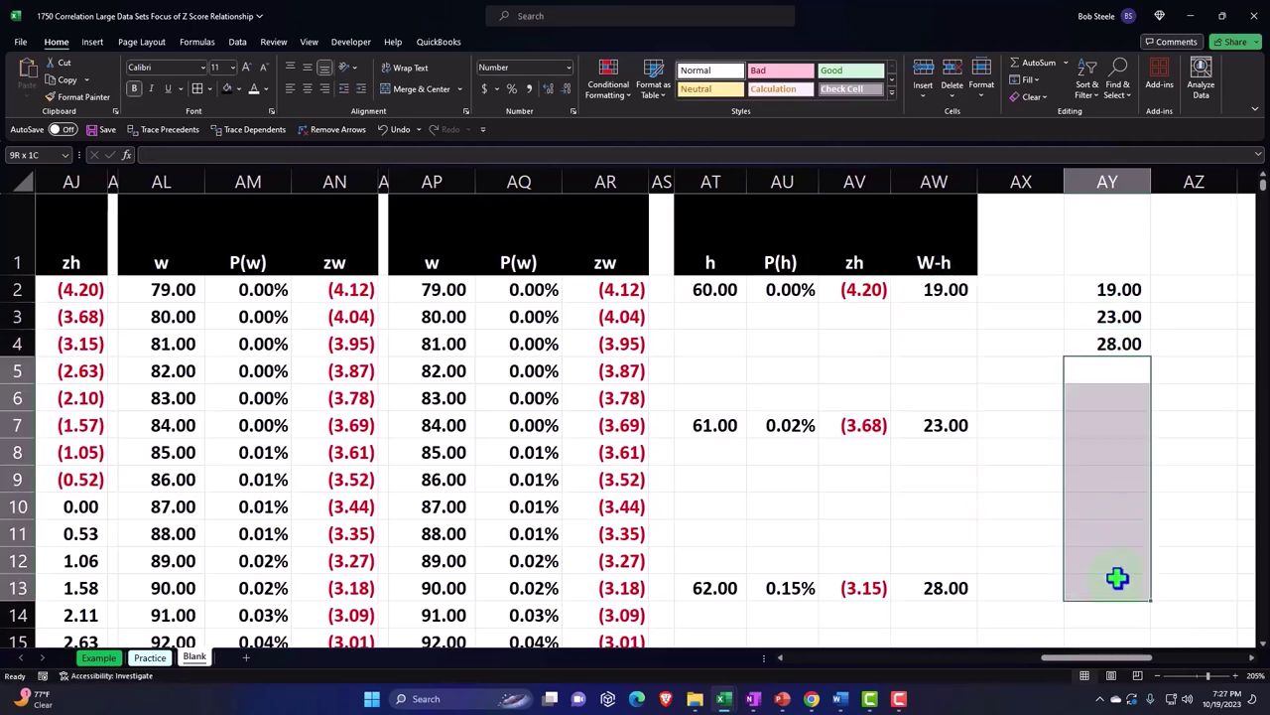
pyautogui.rightClick(1115, 583)
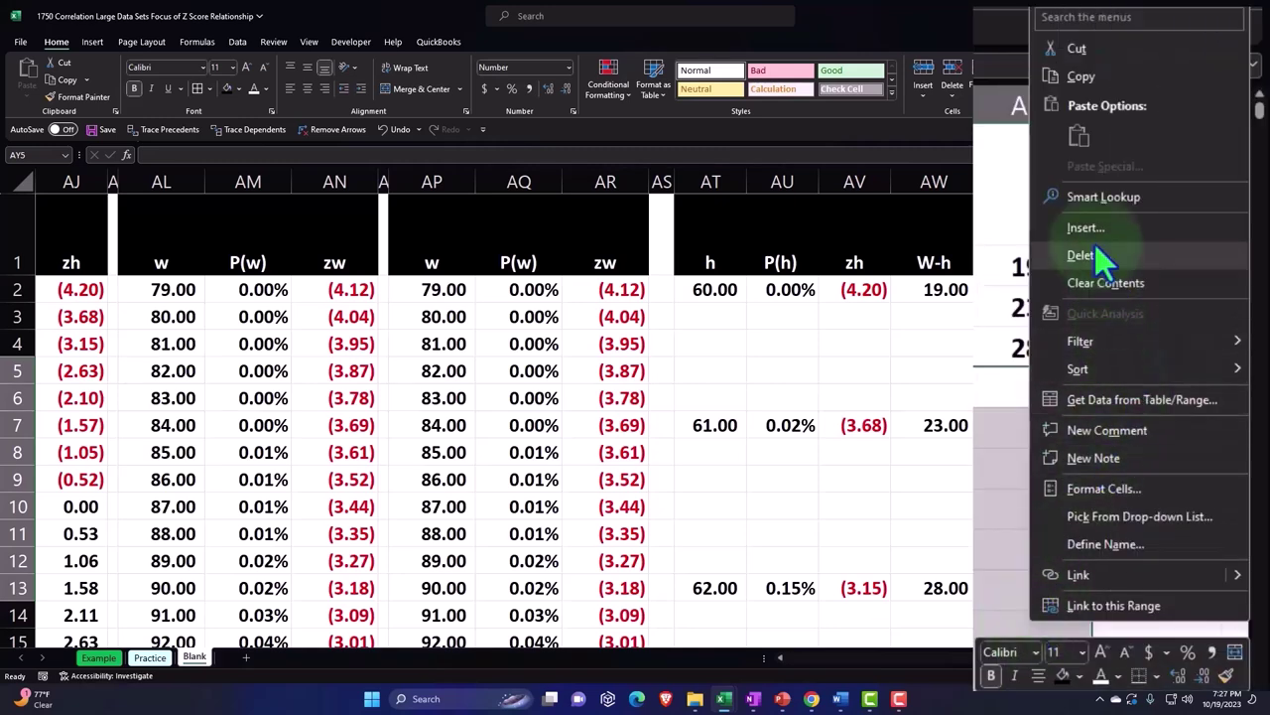
pyautogui.click(1091, 254)
pyautogui.click(1003, 256)
pyautogui.click(1000, 417)
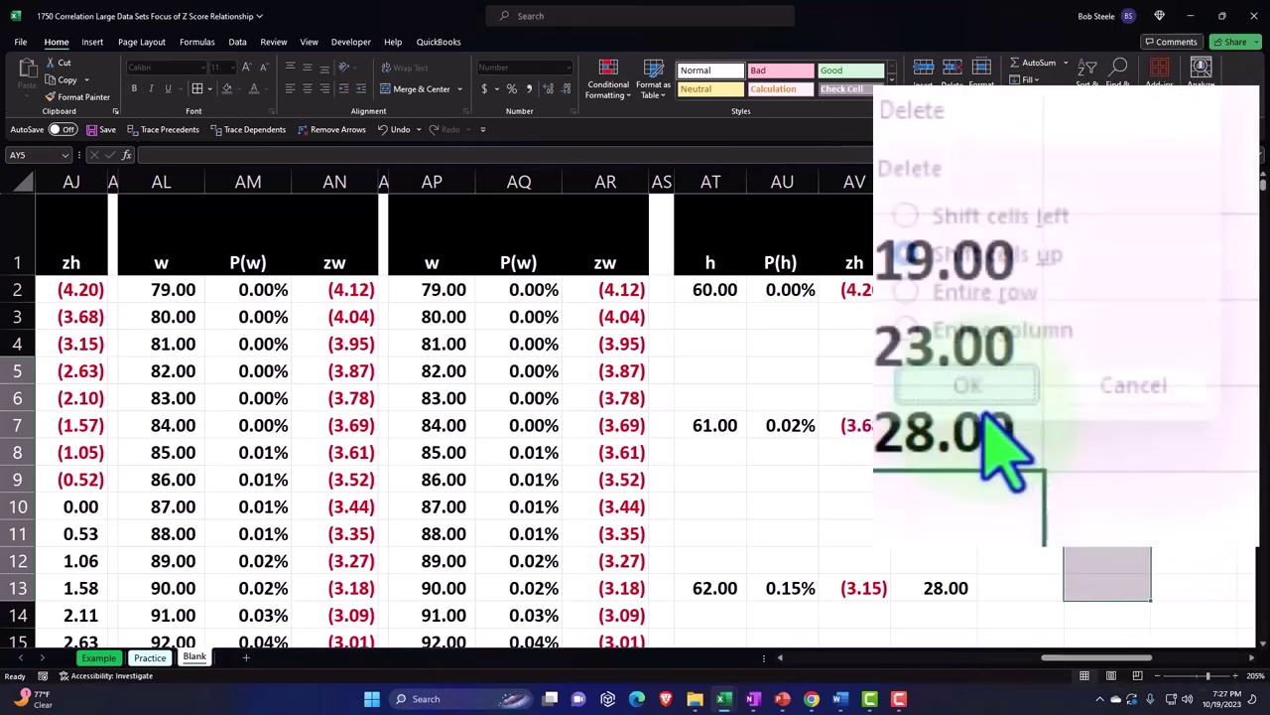
# Step: Move 33.00 to AY5, delete the blanks below, and bring 38.00 and 44.00 up
pyautogui.click(1114, 500)
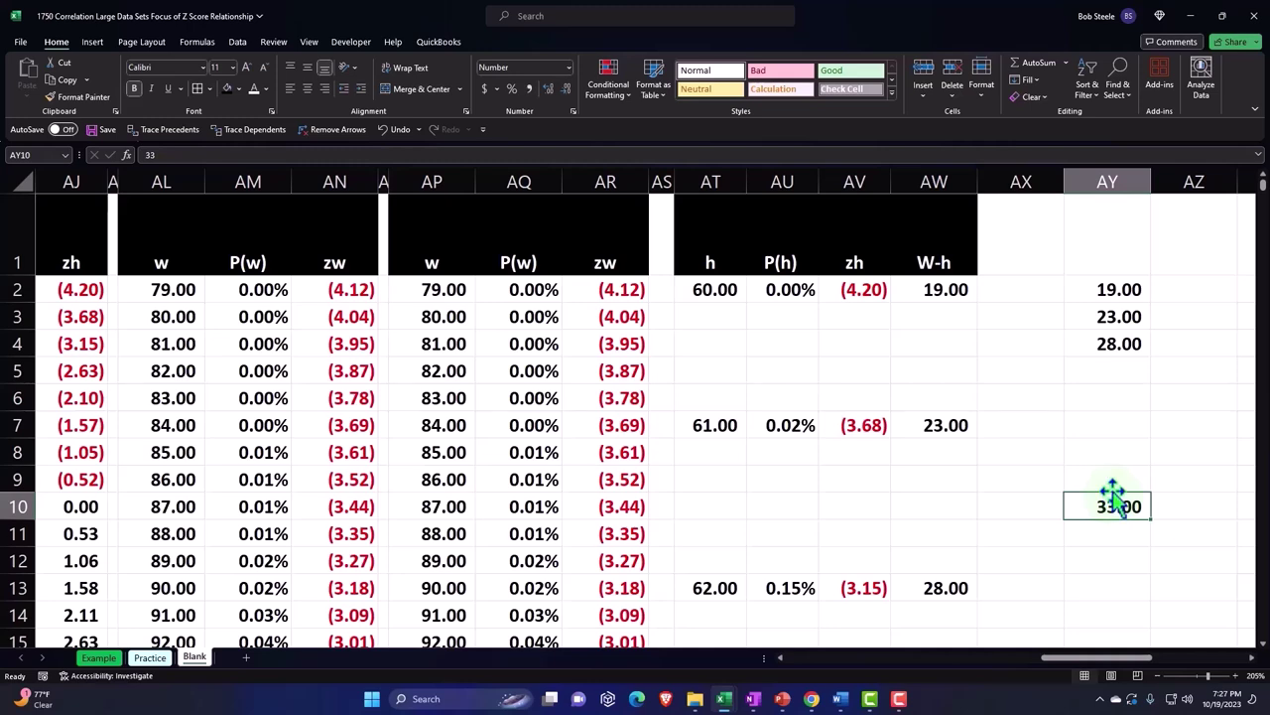
pyautogui.moveTo(1113, 491)
pyautogui.mouseDown()
pyautogui.moveTo(1109, 373)
pyautogui.moveTo(1109, 606)
pyautogui.mouseUp()
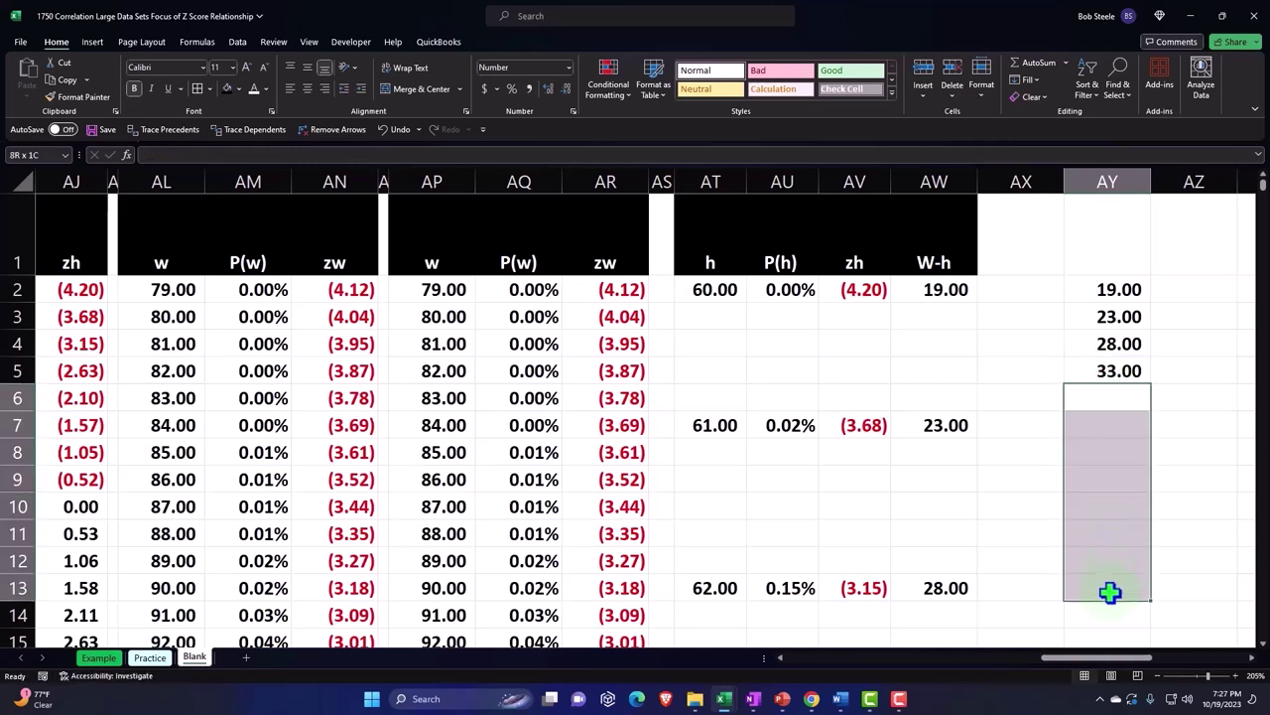
pyautogui.rightClick(1109, 605)
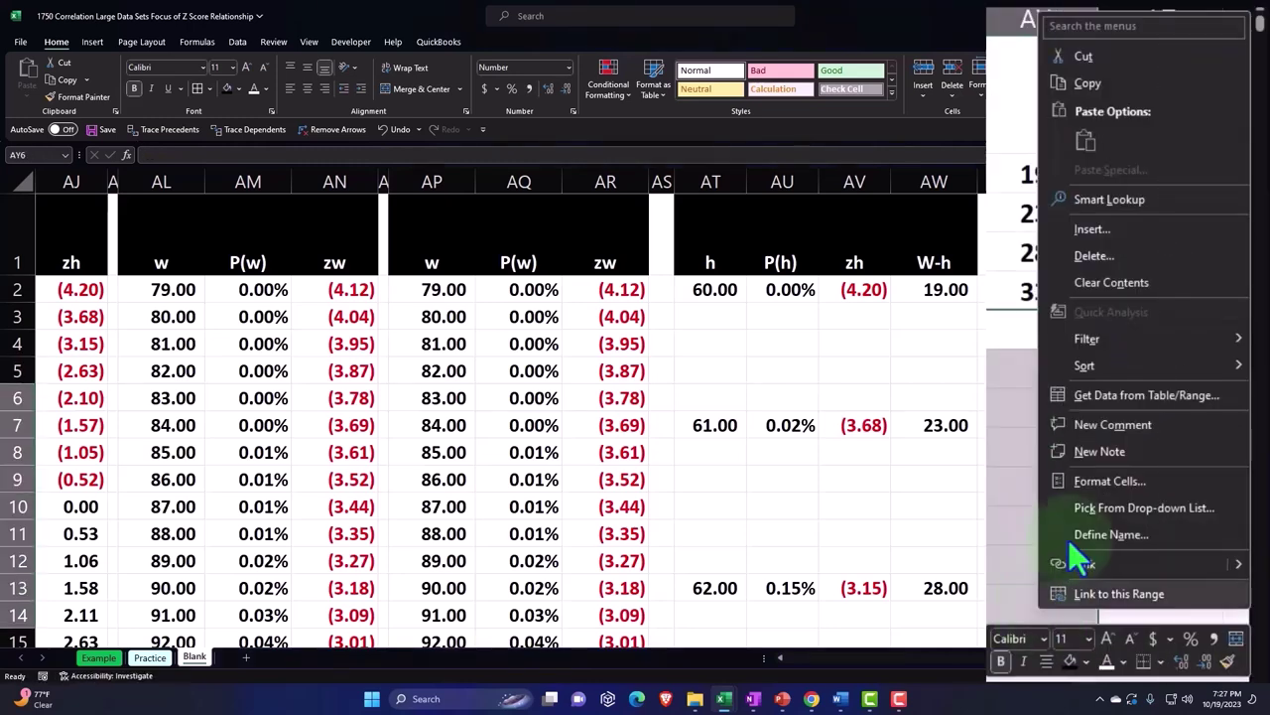
pyautogui.click(1101, 260)
pyautogui.click(1012, 301)
pyautogui.click(992, 434)
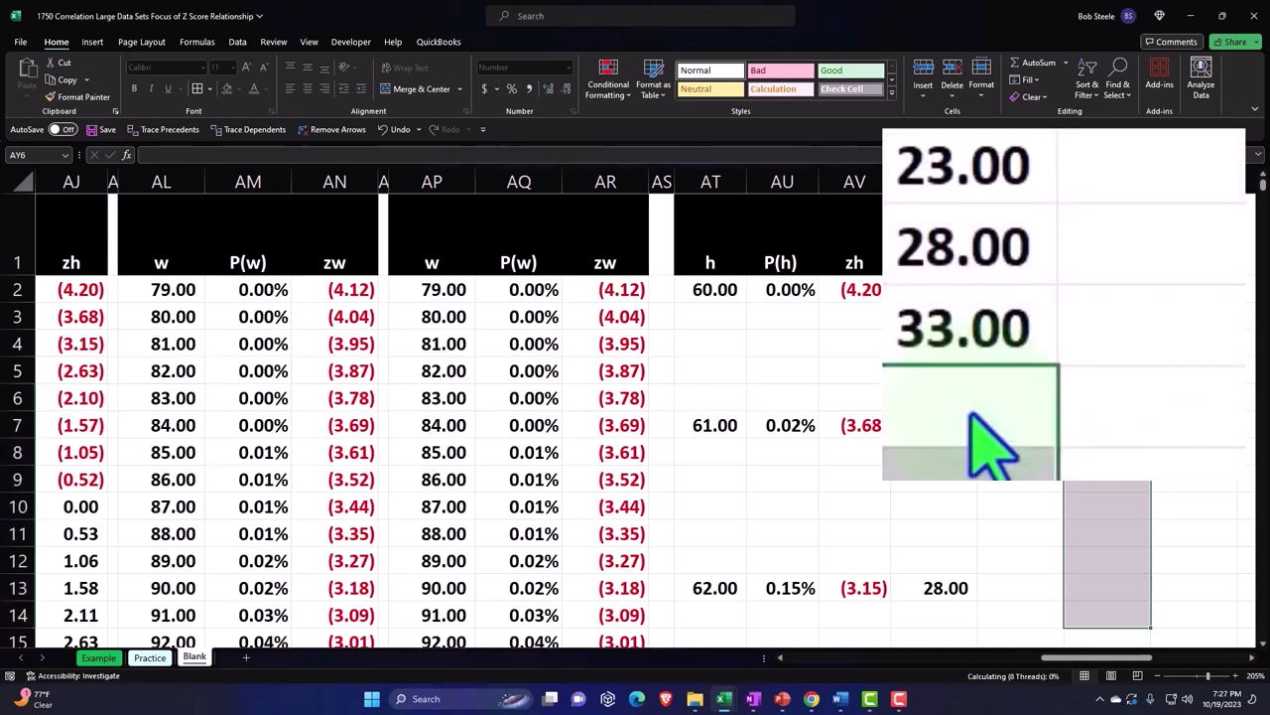
pyautogui.write('38')
pyautogui.click(1106, 426)
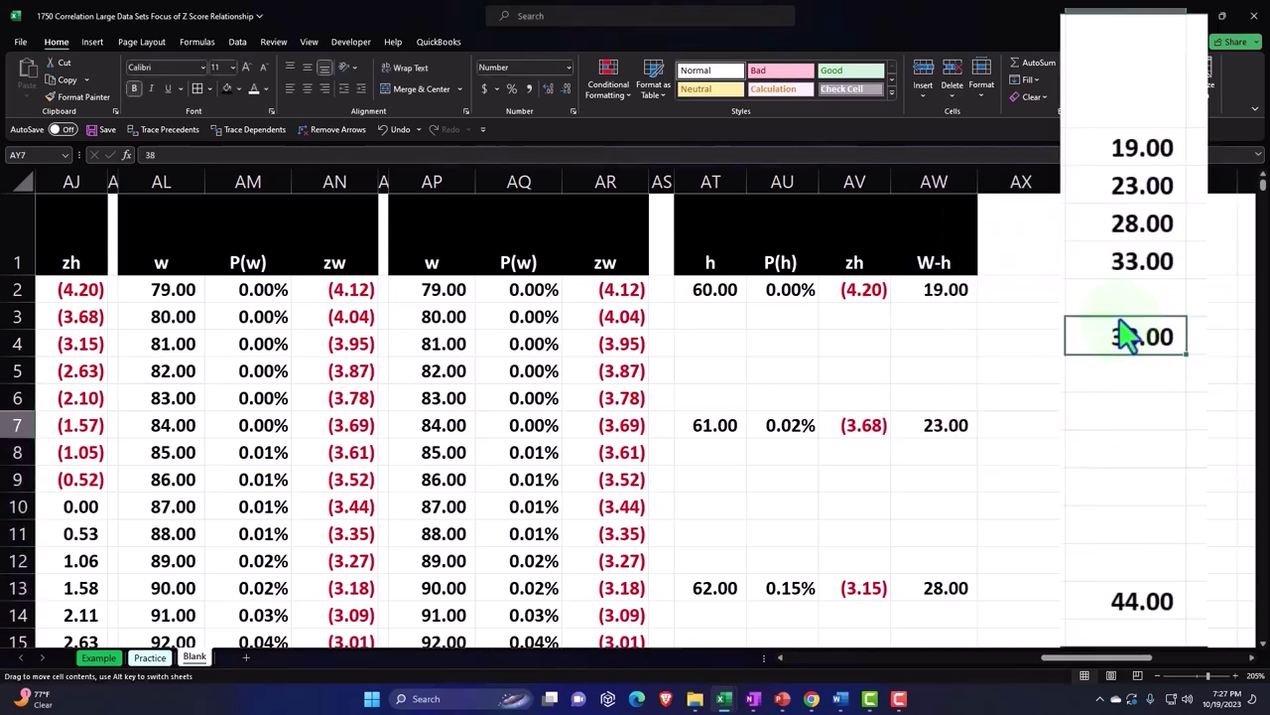
pyautogui.click(1157, 592)
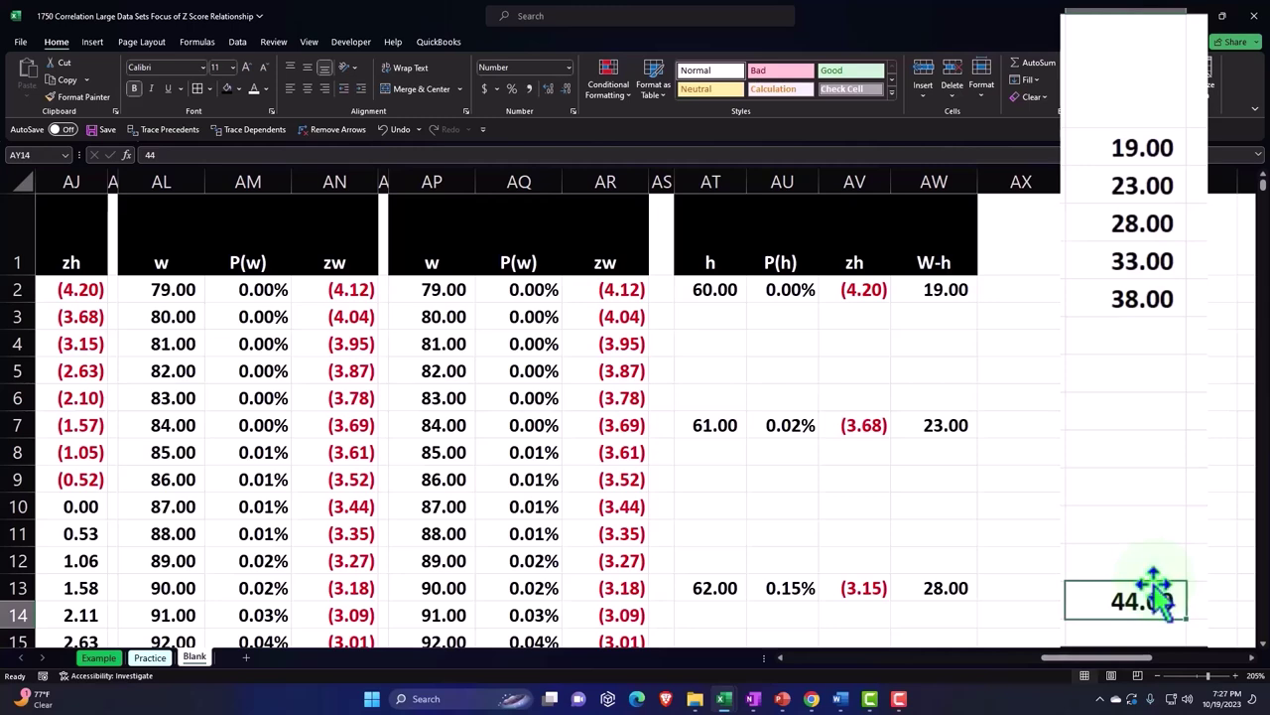
pyautogui.moveTo(1159, 592); pyautogui.dragTo(1153, 336)
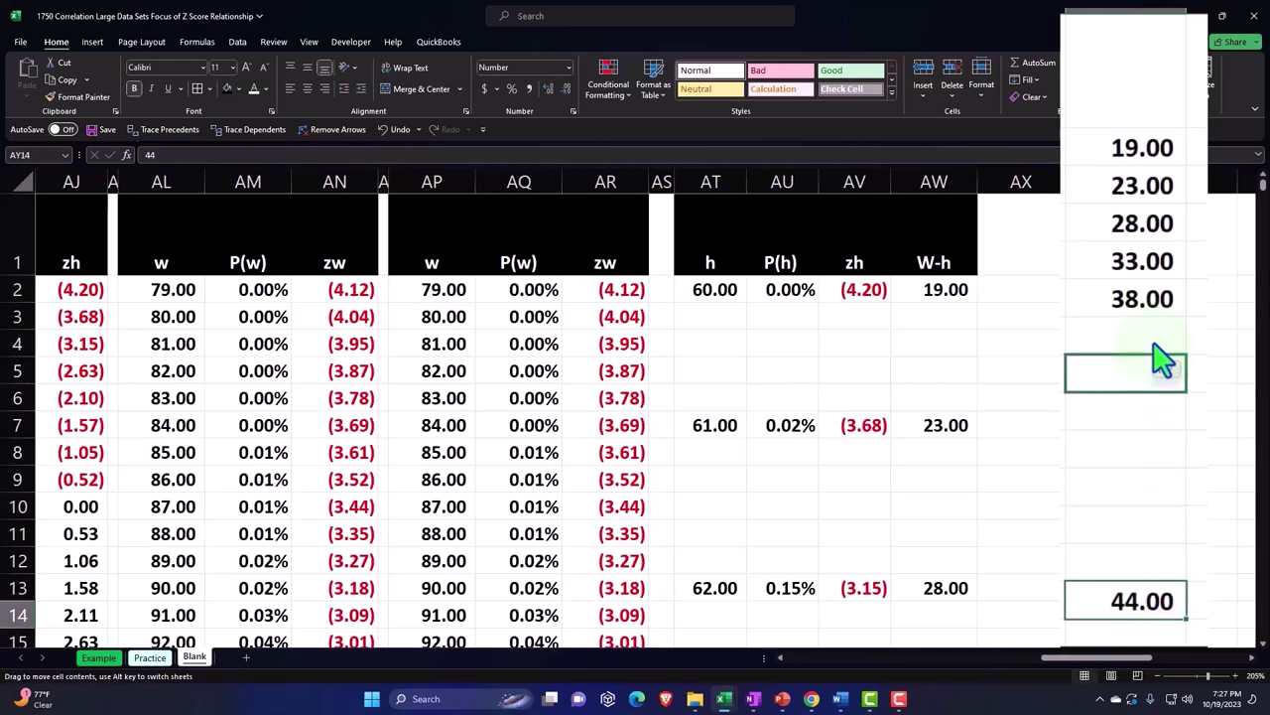
pyautogui.click(1035, 481)
# Step: Move 49.00 up to AY8 and delete the empty cells AY9:AY20, shifting up
pyautogui.scroll(-2, 1033, 491)
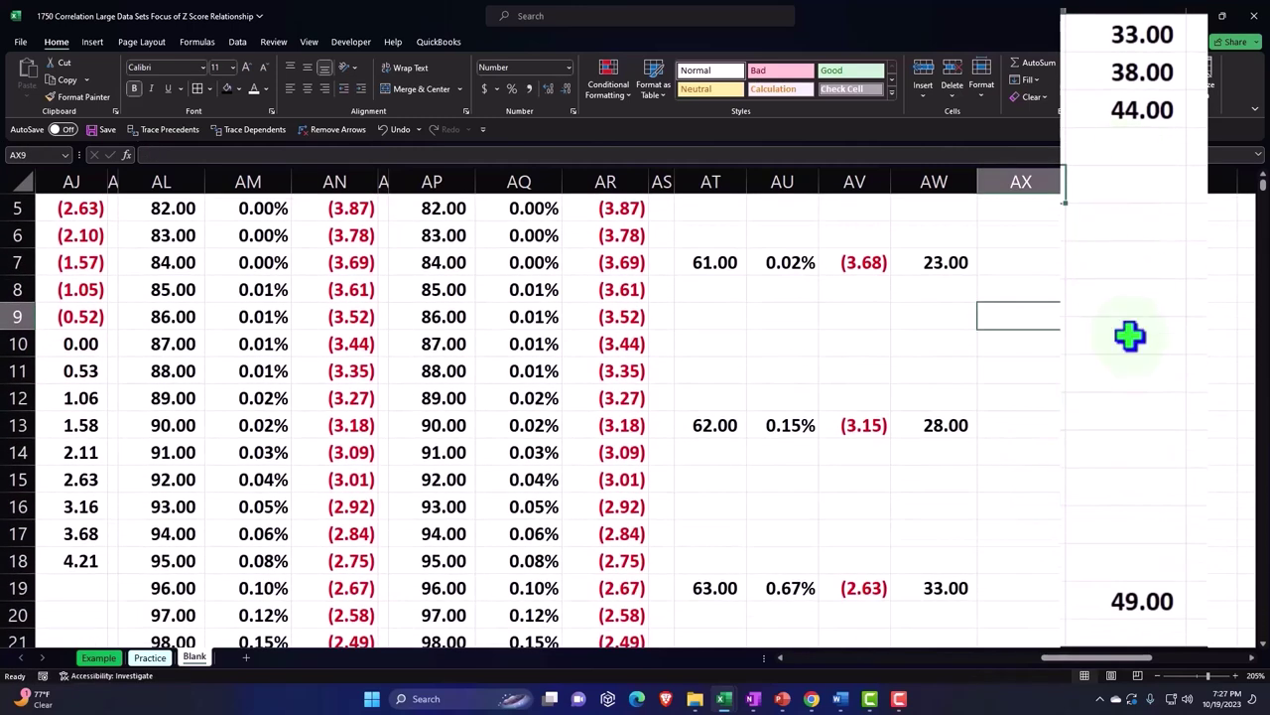
pyautogui.click(1136, 596)
pyautogui.moveTo(1143, 585); pyautogui.dragTo(1154, 159)
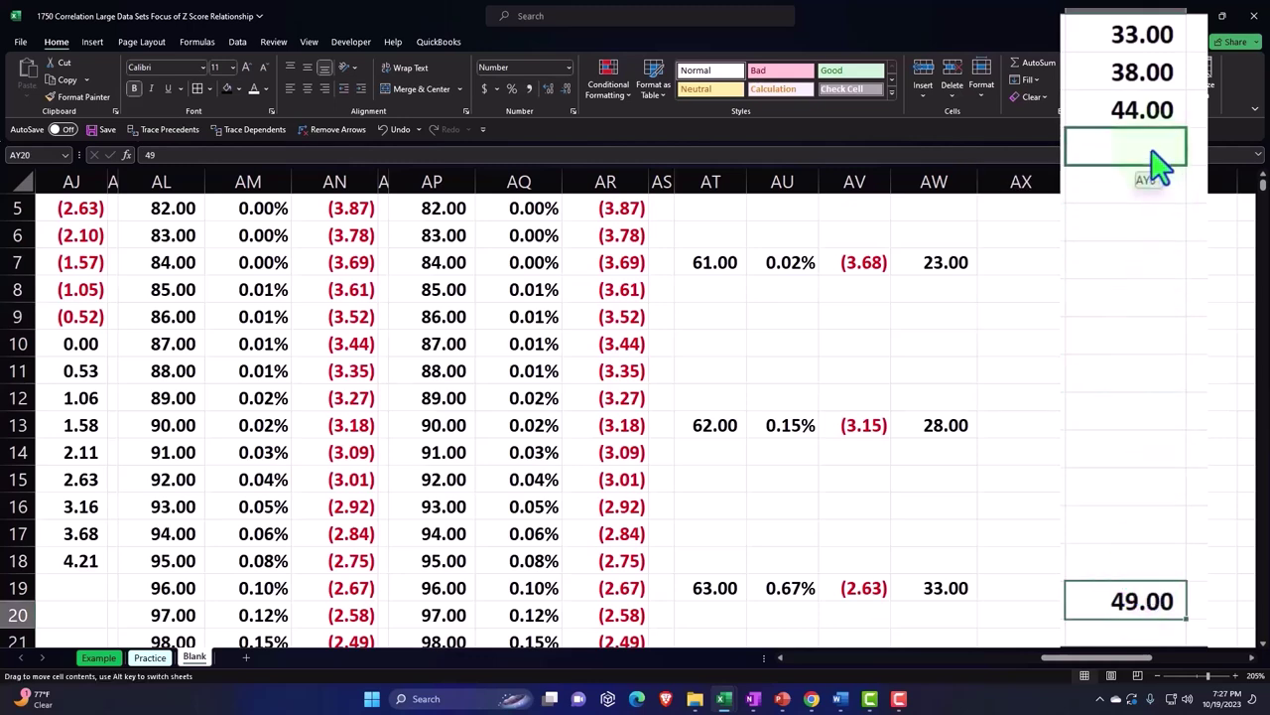
pyautogui.moveTo(1122, 298); pyautogui.dragTo(1128, 607)
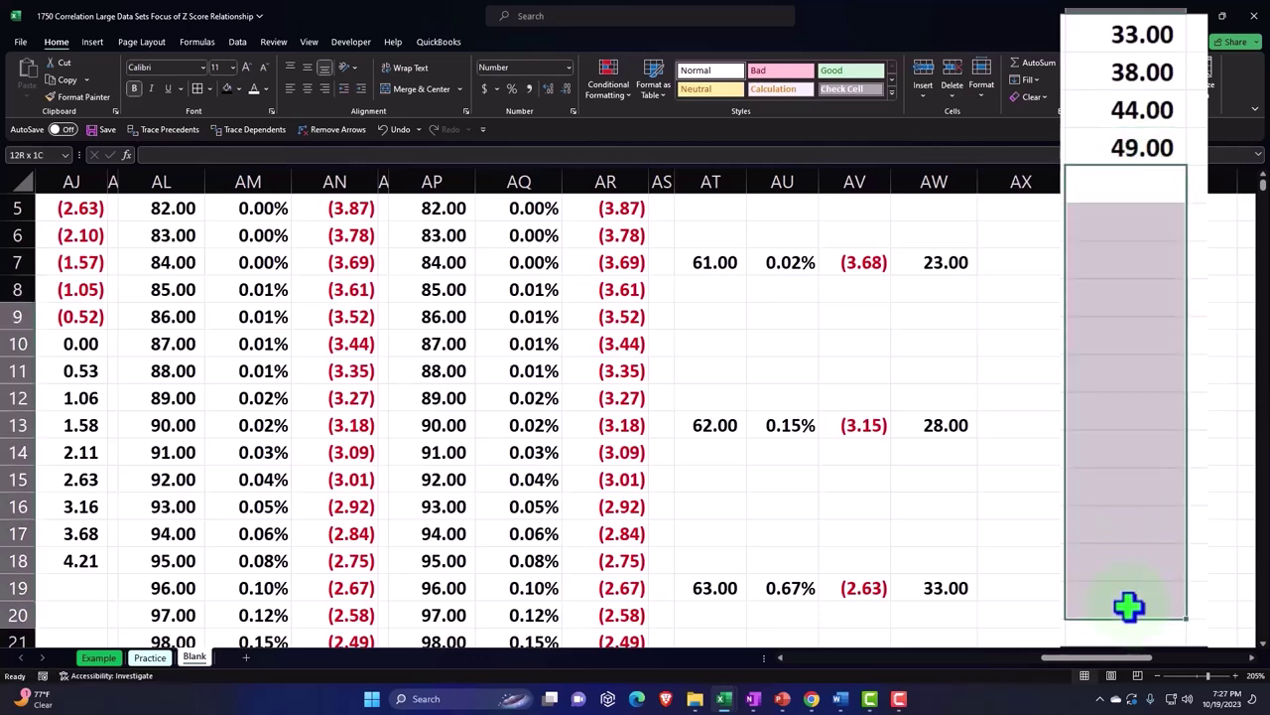
pyautogui.rightClick(1092, 536)
pyautogui.click(1079, 270)
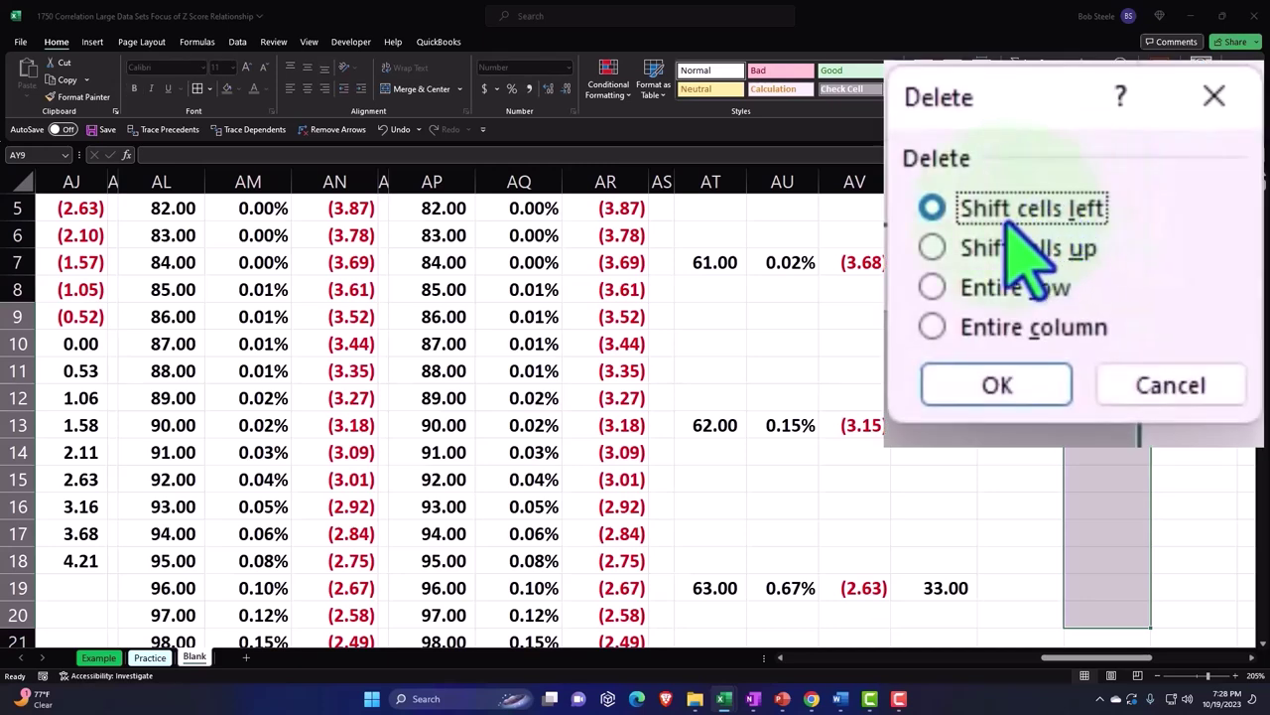
pyautogui.click(1027, 248)
pyautogui.click(995, 387)
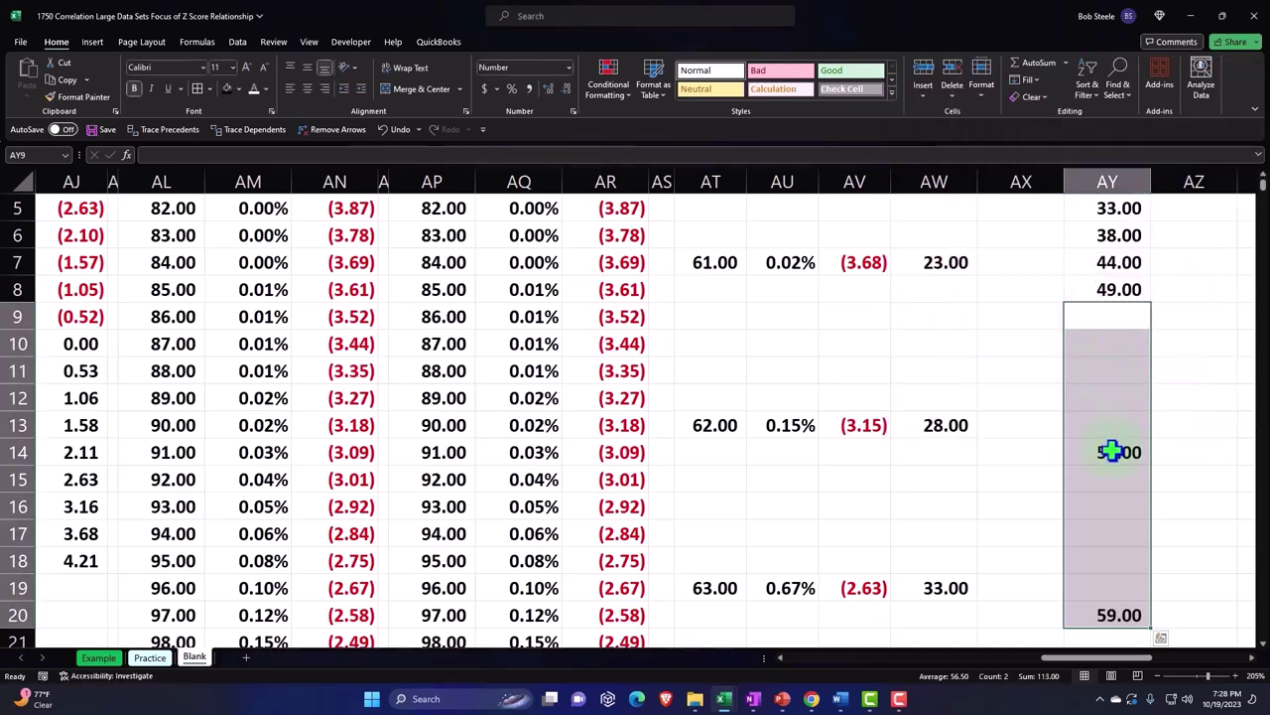
# Step: Move 54.00, 59.00 and 64.00 up to AY9–AY11 and delete the blanks below
pyautogui.click(1109, 448)
pyautogui.moveTo(1113, 397); pyautogui.dragTo(1109, 316)
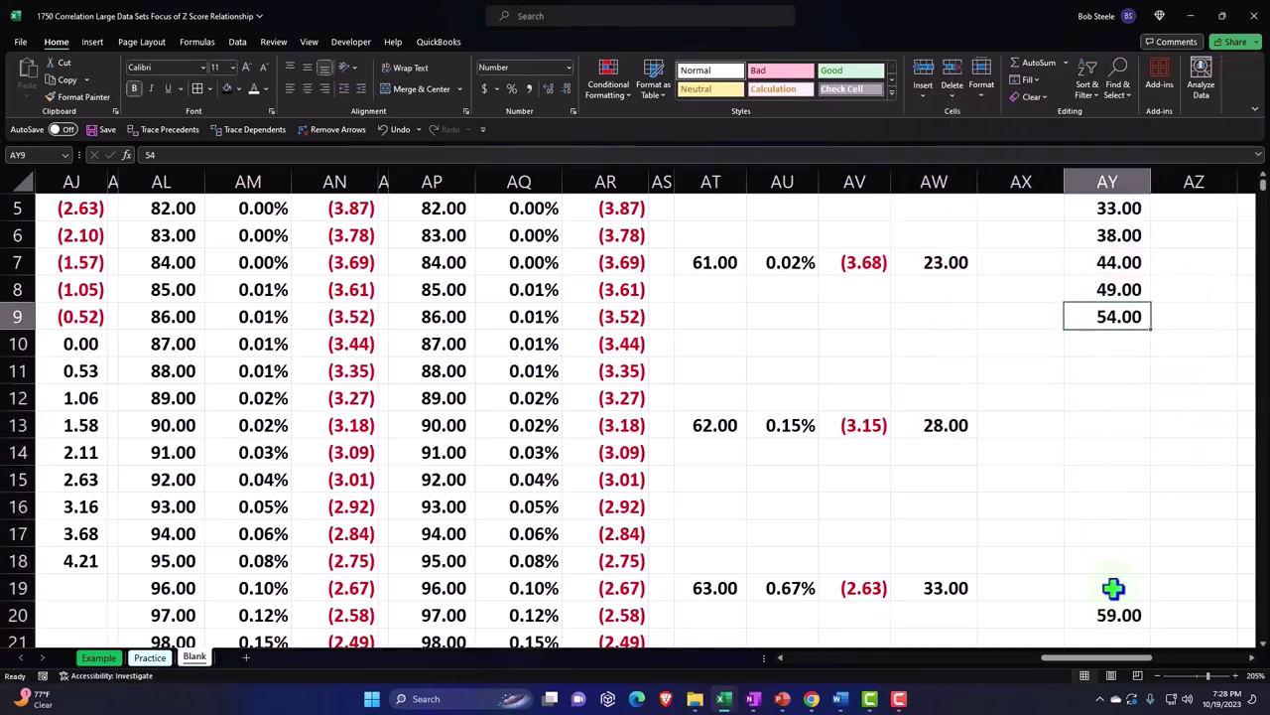
pyautogui.click(1111, 607)
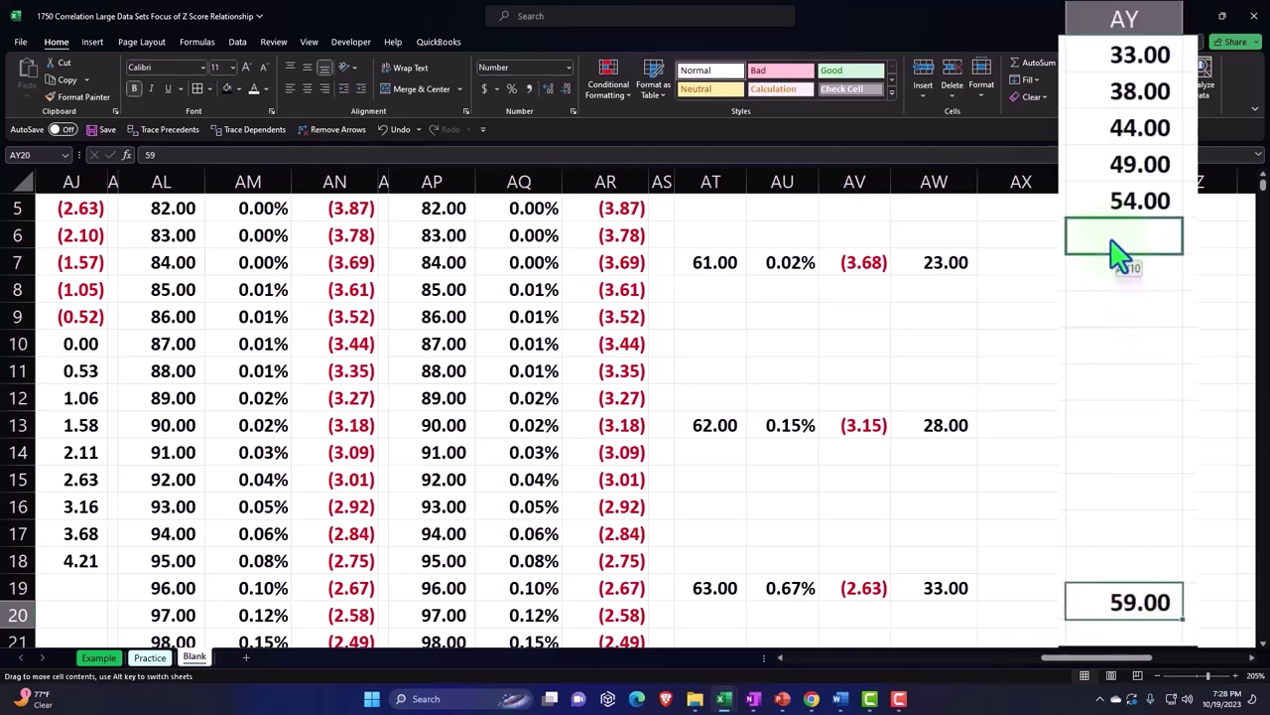
pyautogui.moveTo(1124, 596); pyautogui.dragTo(1114, 244)
pyautogui.scroll(-1, 1085, 321)
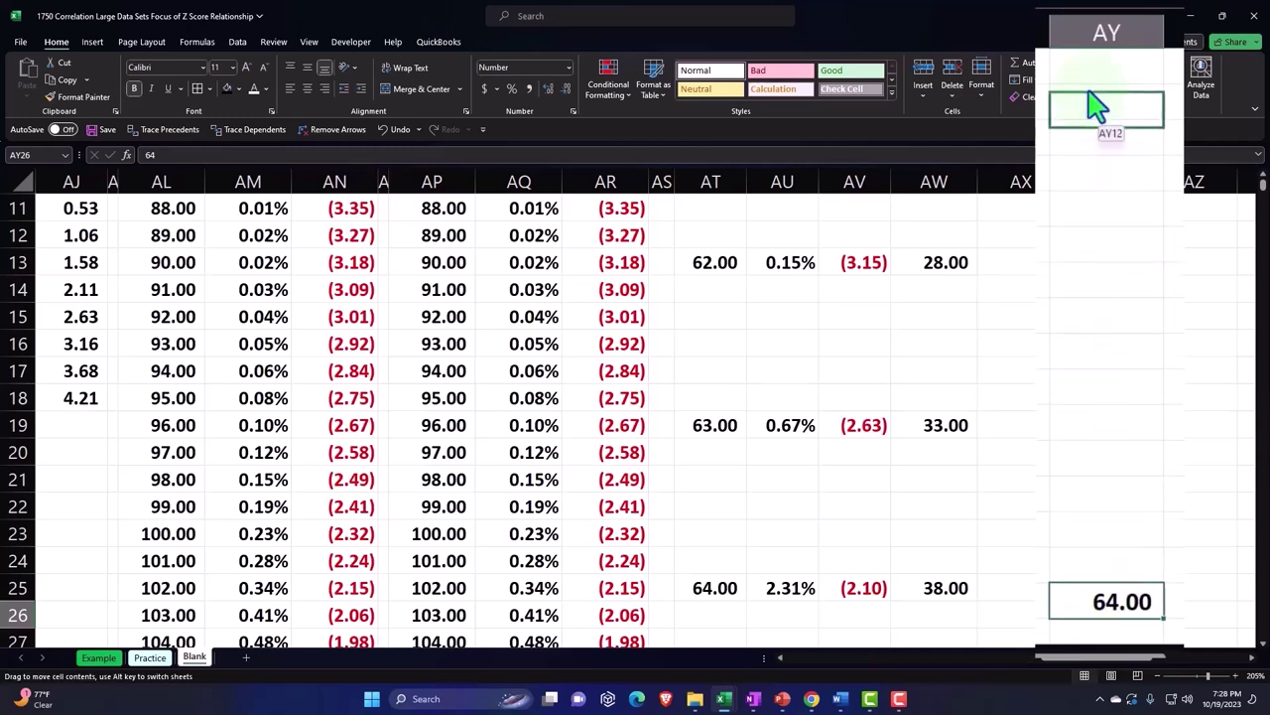
pyautogui.moveTo(1105, 606)
pyautogui.mouseDown()
pyautogui.moveTo(1092, 100)
pyautogui.moveTo(1106, 579)
pyautogui.mouseUp()
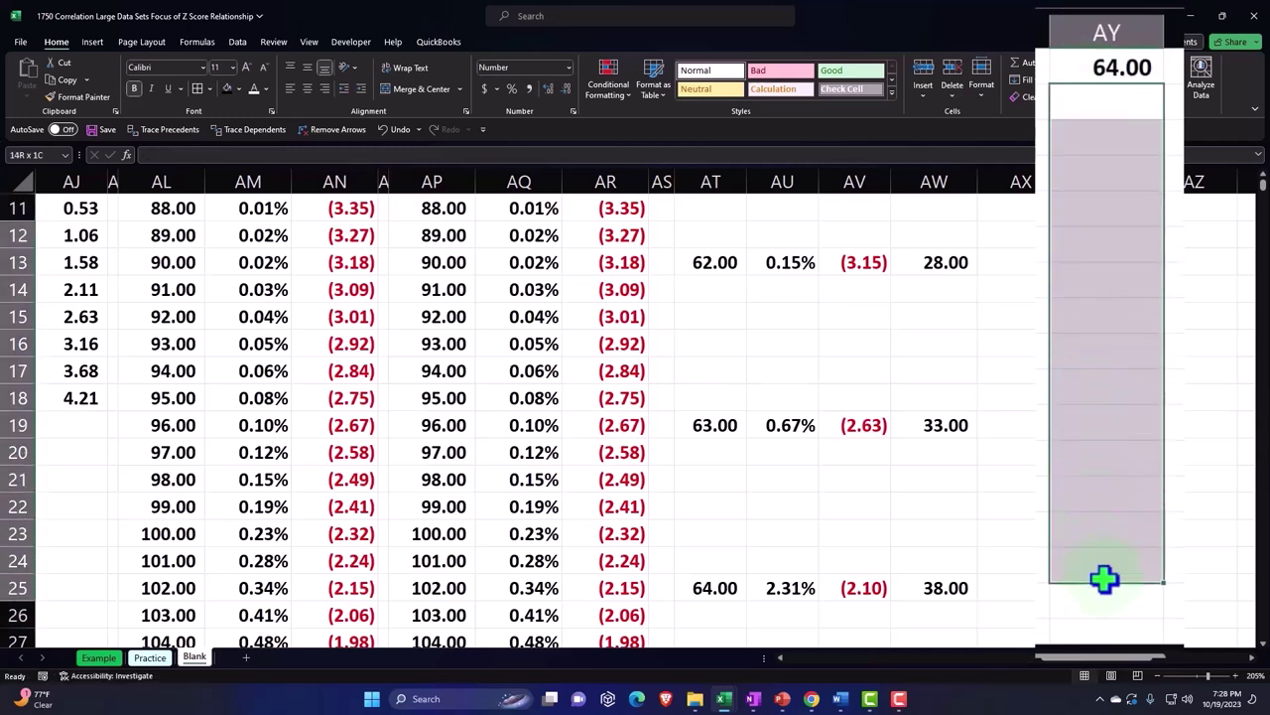
pyautogui.rightClick(1098, 539)
pyautogui.click(1051, 265)
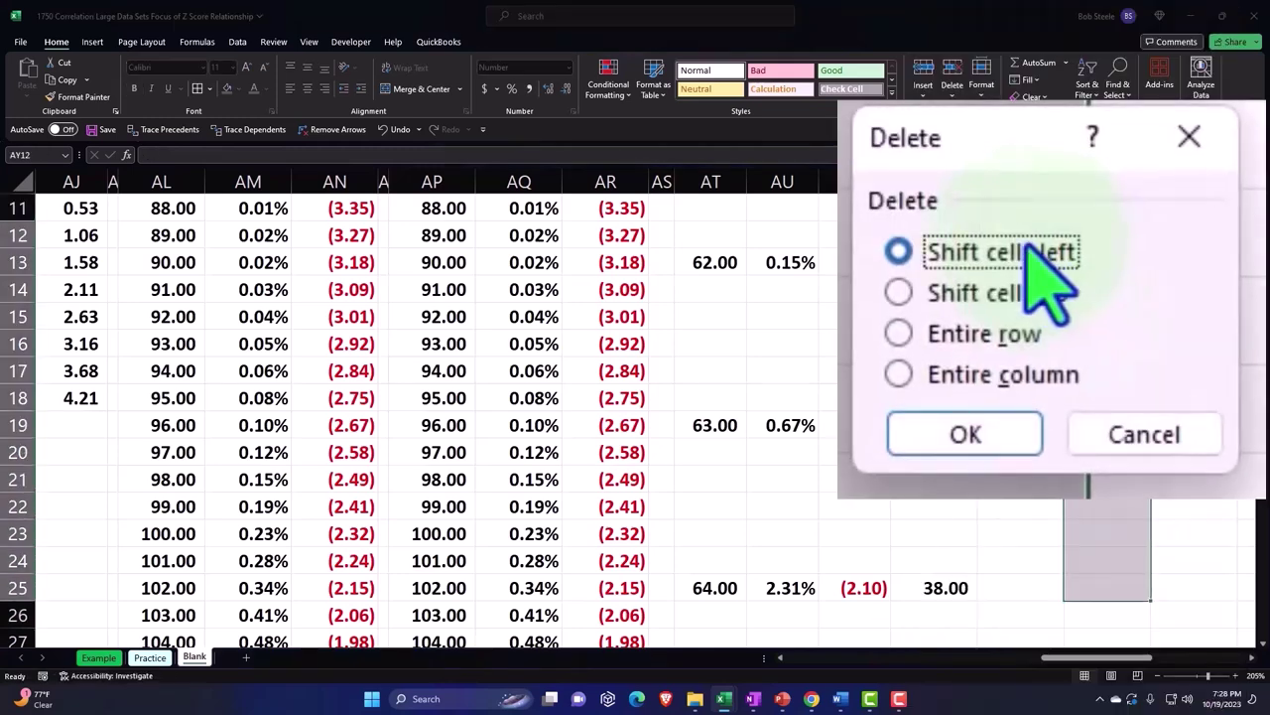
pyautogui.click(979, 294)
pyautogui.click(996, 433)
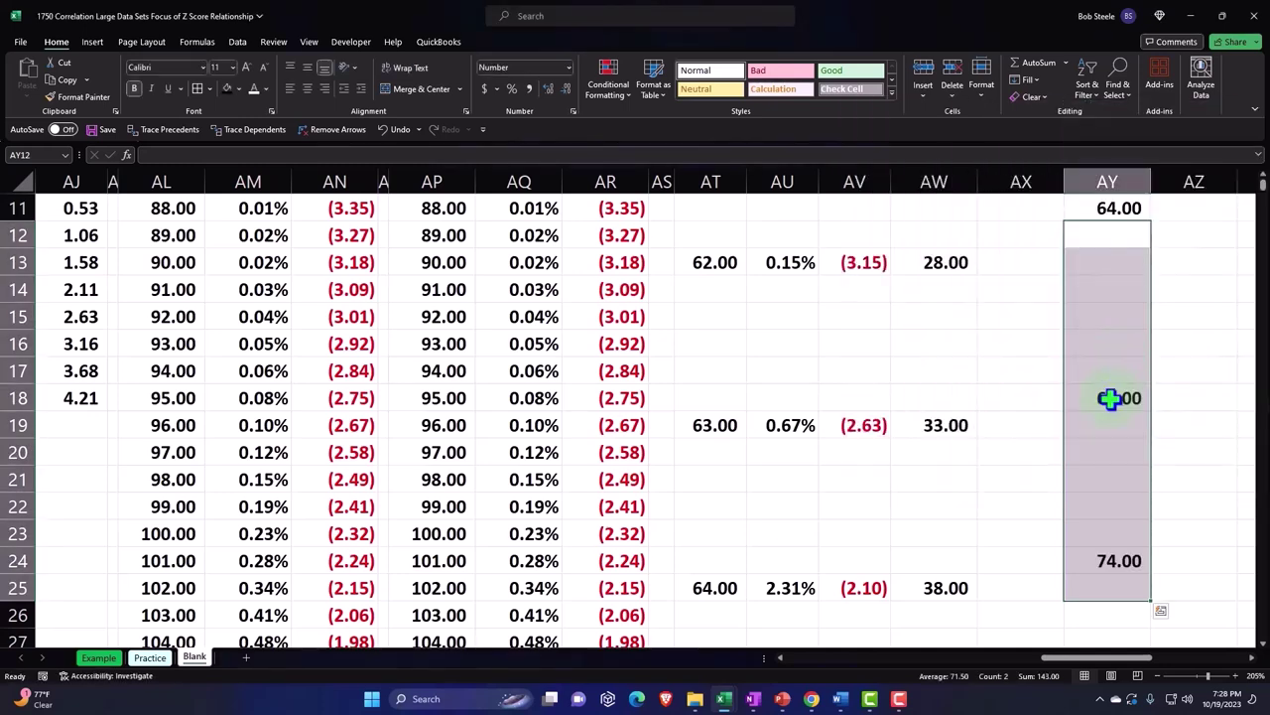
# Step: Move 69.00 and 74.00 up to AY12 and AY13, then delete the blank cells below
pyautogui.click(1106, 395)
pyautogui.moveTo(1103, 389); pyautogui.dragTo(1105, 238)
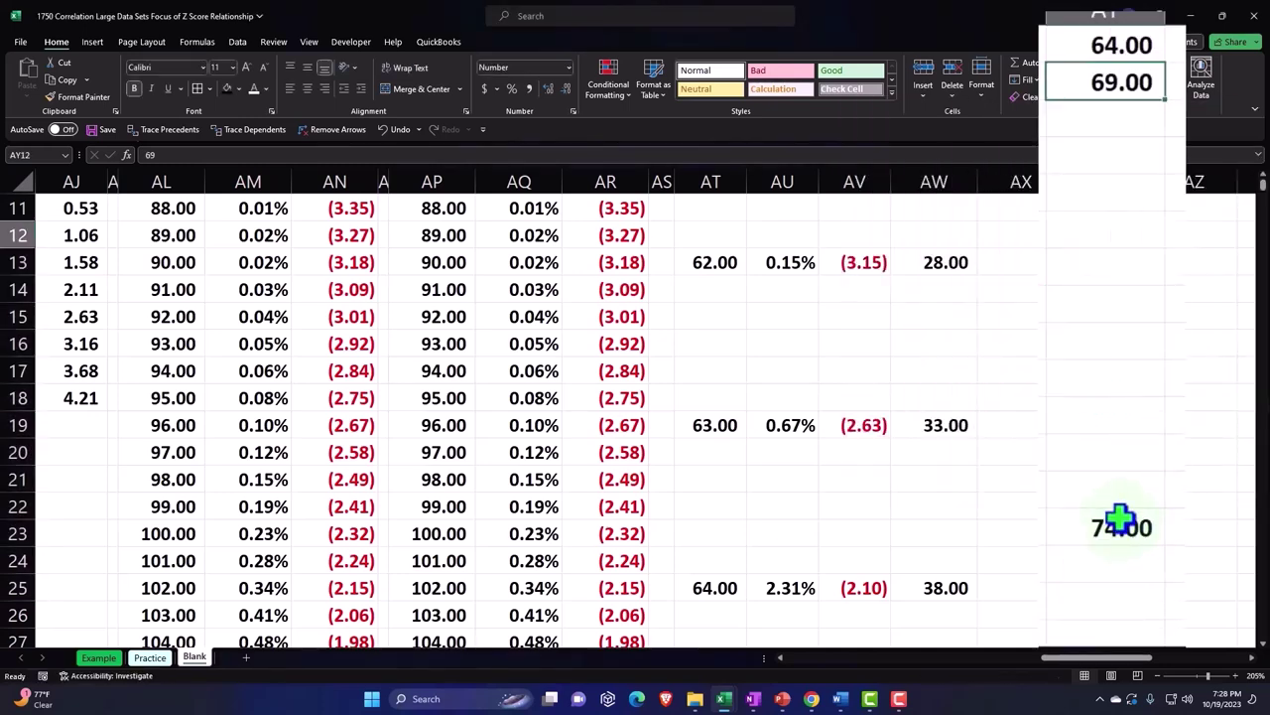
pyautogui.click(1117, 516)
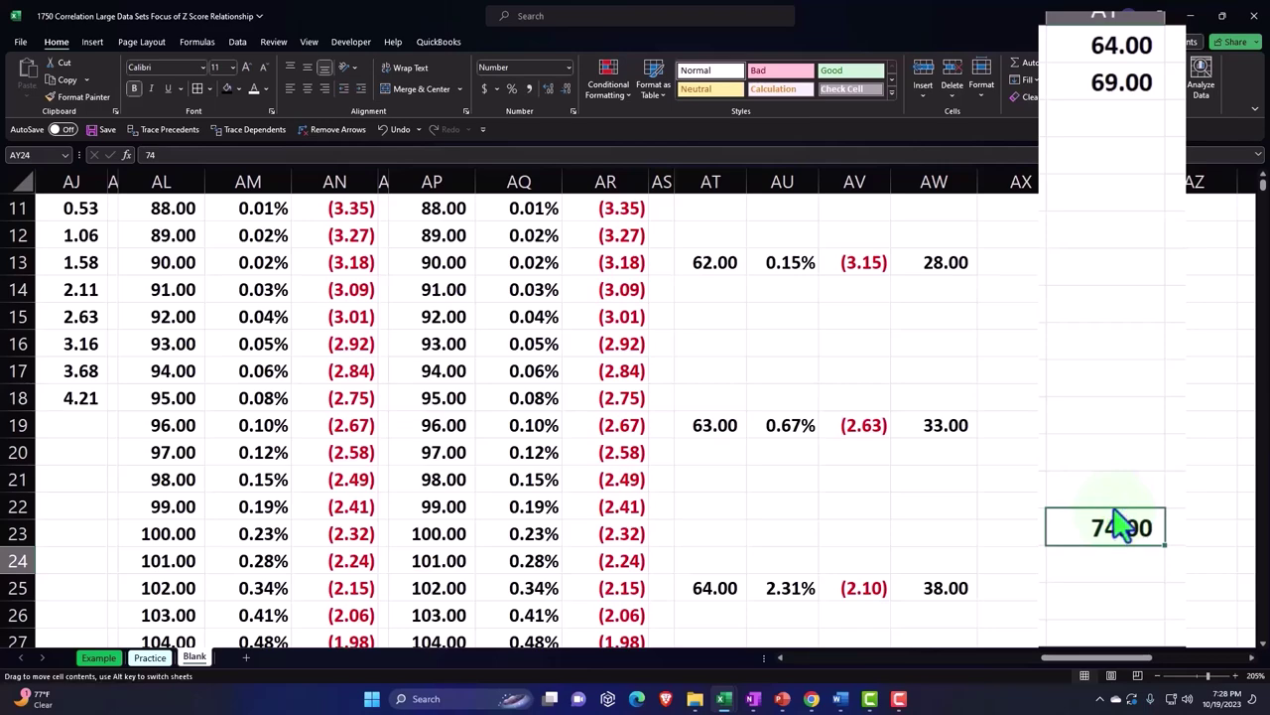
pyautogui.moveTo(1116, 521); pyautogui.dragTo(1103, 119)
pyautogui.scroll(-4, 1091, 409)
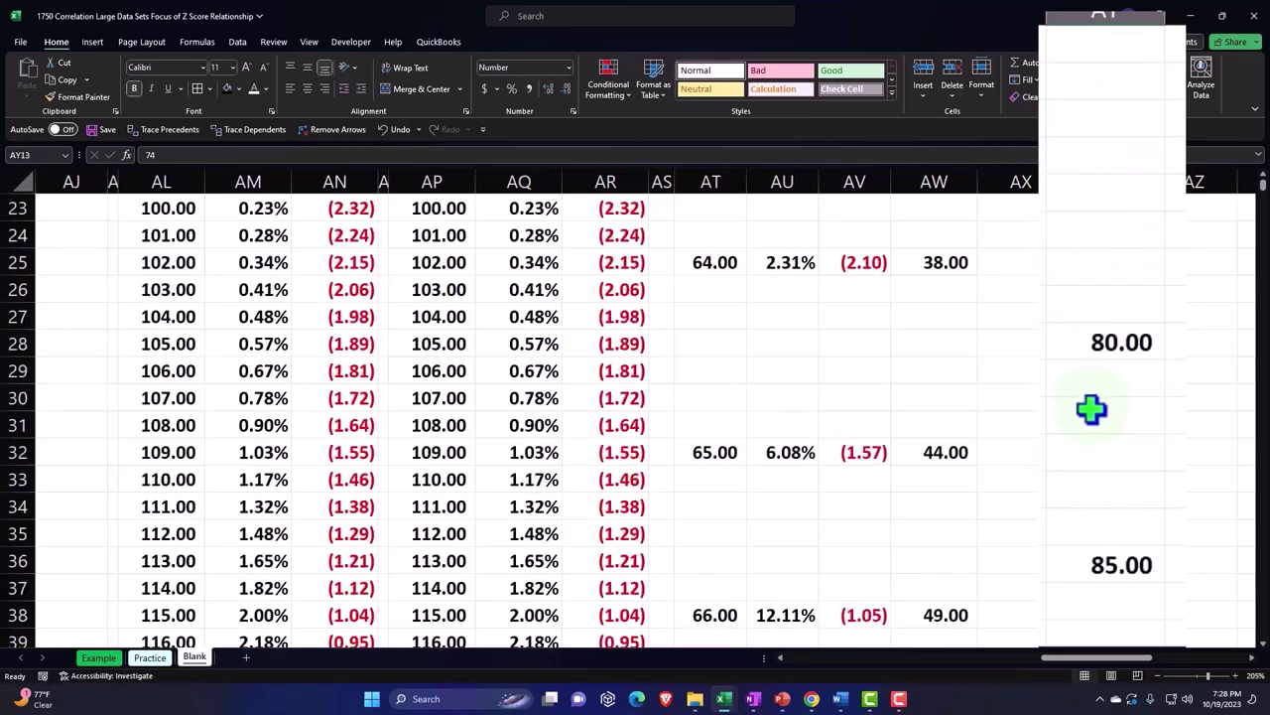
pyautogui.scroll(3, 1089, 429)
pyautogui.scroll(1, 1089, 430)
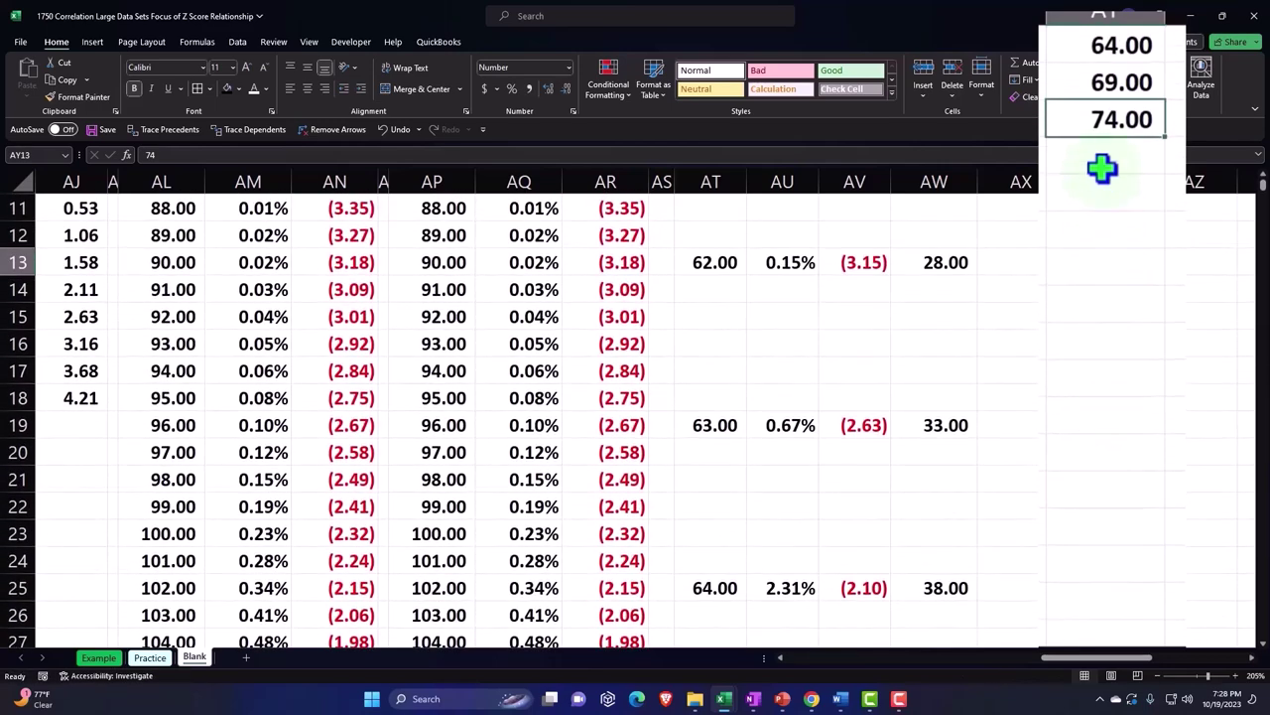
pyautogui.moveTo(1102, 159)
pyautogui.mouseDown()
pyautogui.moveTo(1136, 453)
pyautogui.moveTo(1125, 567)
pyautogui.mouseUp()
pyautogui.rightClick(1119, 552)
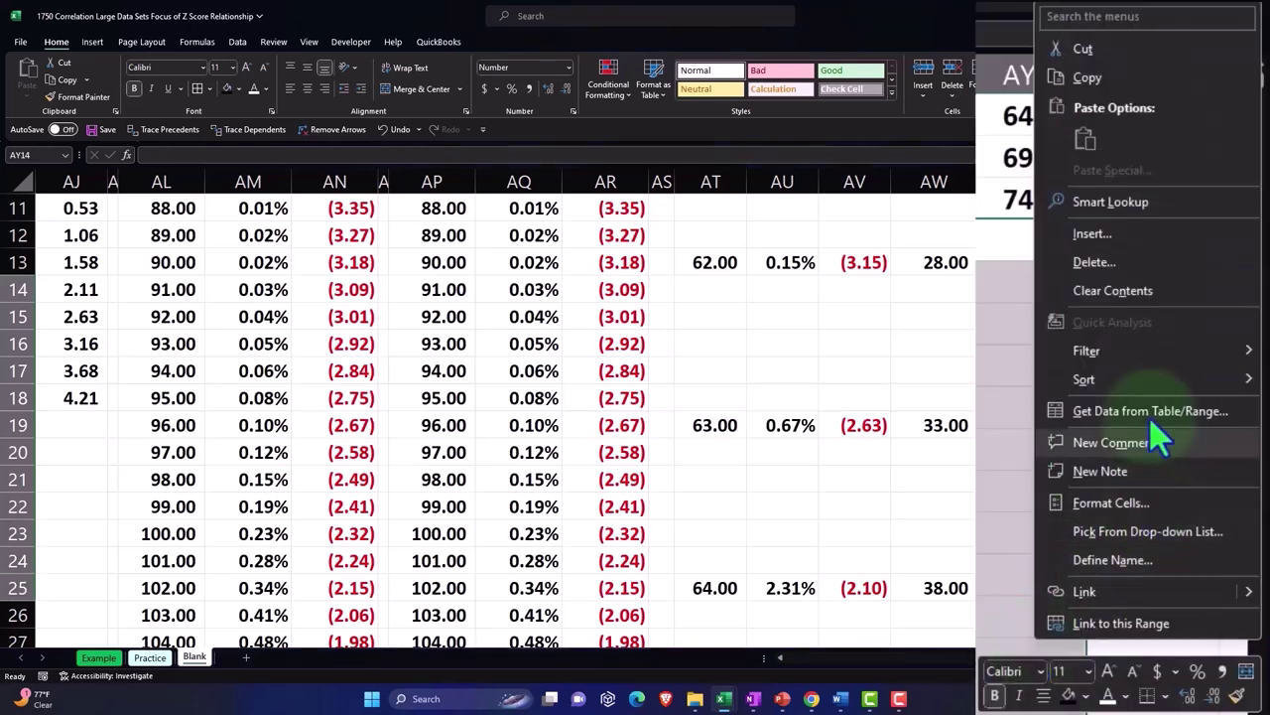
pyautogui.click(1095, 263)
pyautogui.click(920, 368)
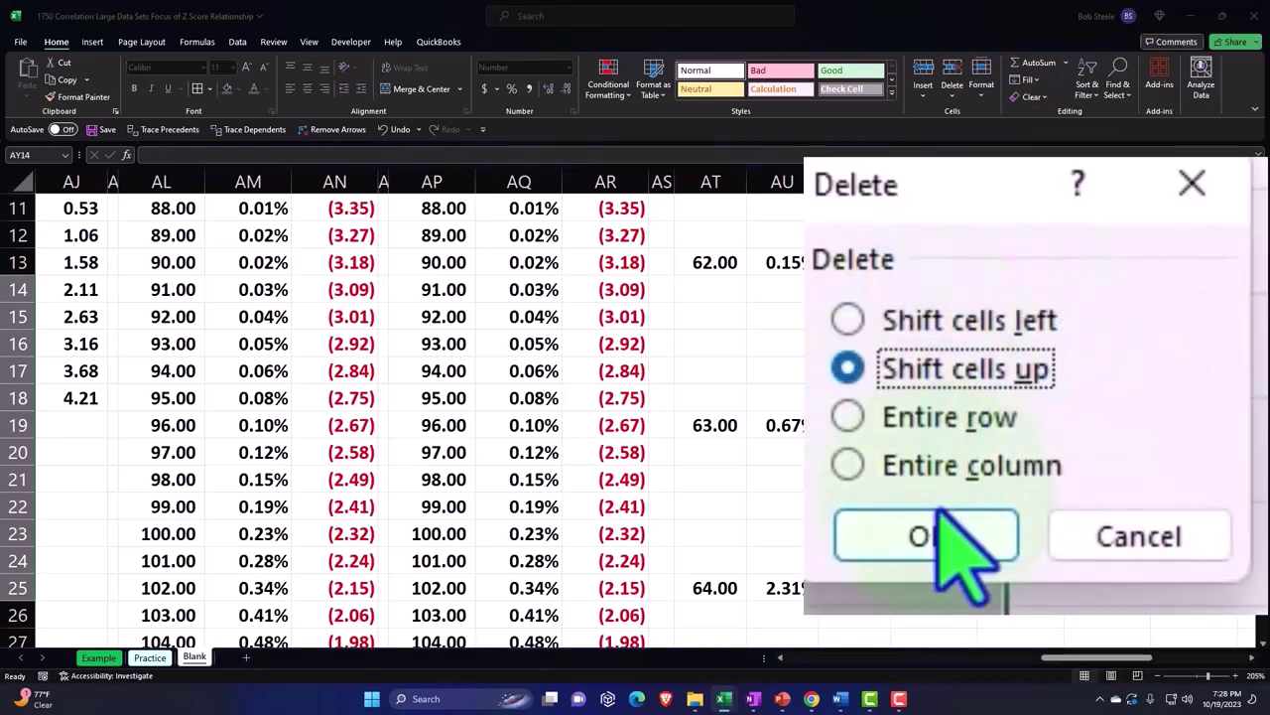
pyautogui.click(928, 536)
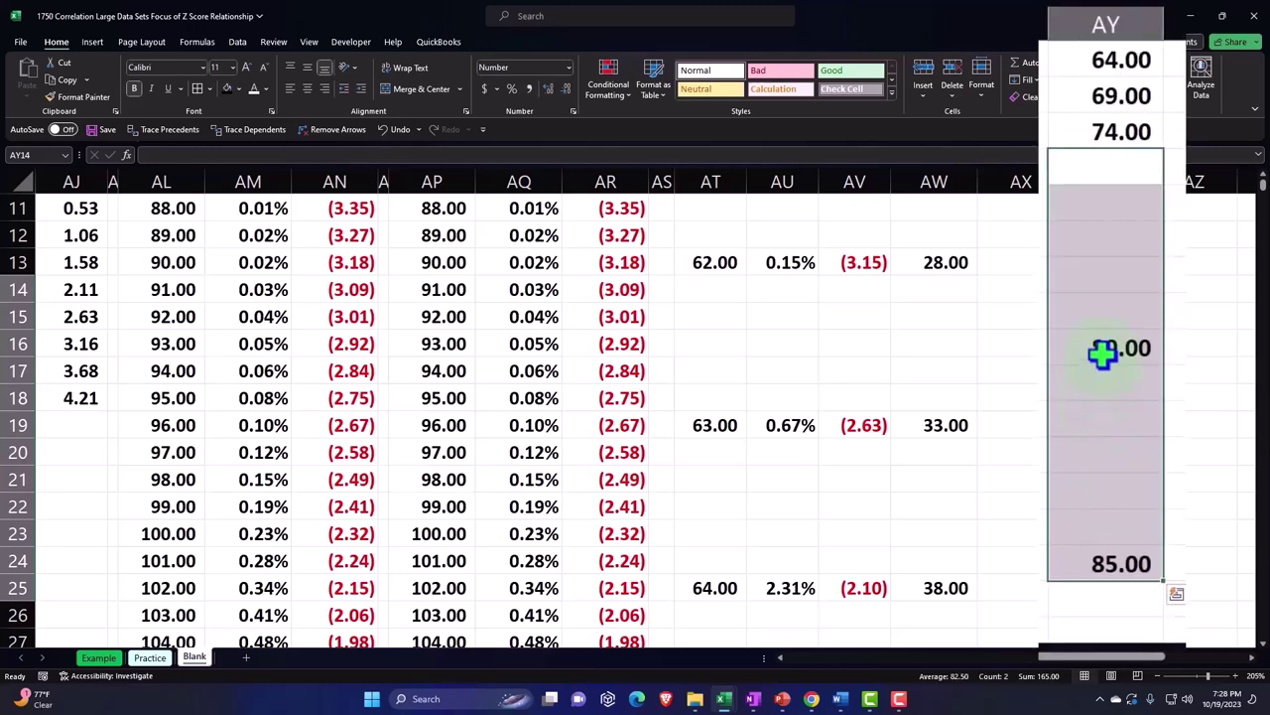
# Step: Move 80.00 and 85.00 up beneath 74.00 and delete the empty cells below them
pyautogui.click(1120, 428)
pyautogui.moveTo(1108, 342); pyautogui.dragTo(1109, 173)
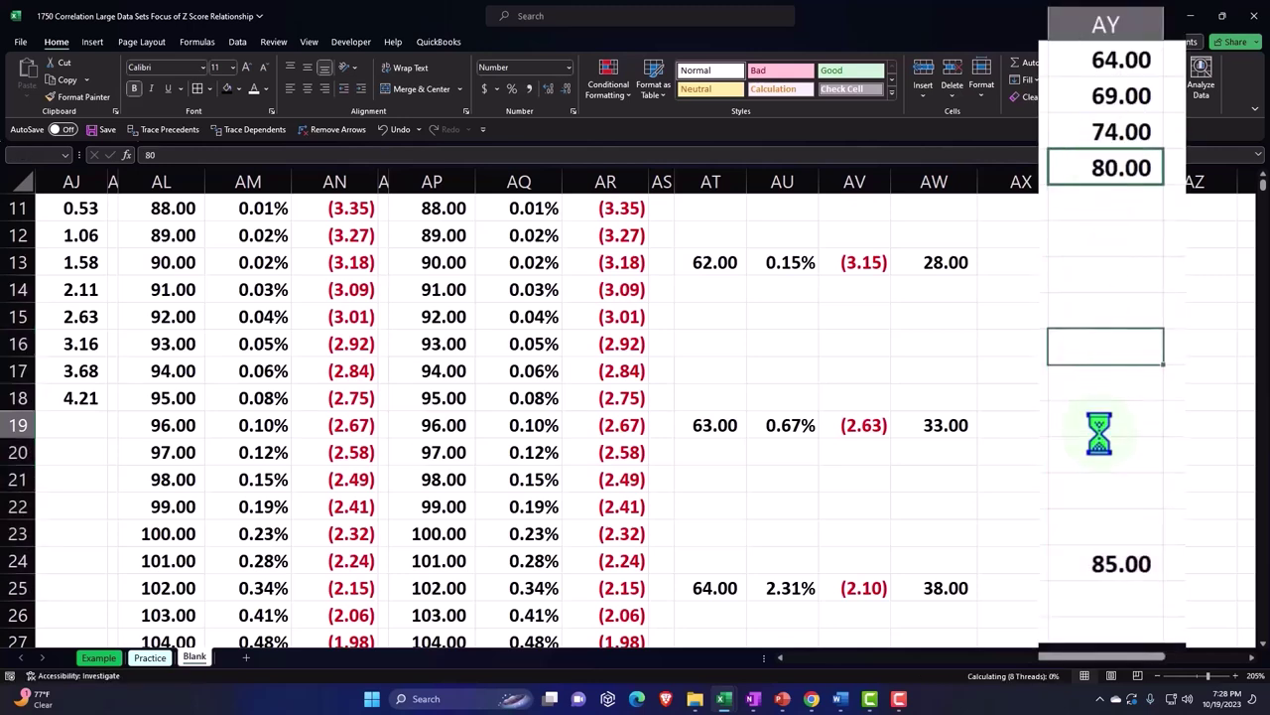
pyautogui.click(1104, 556)
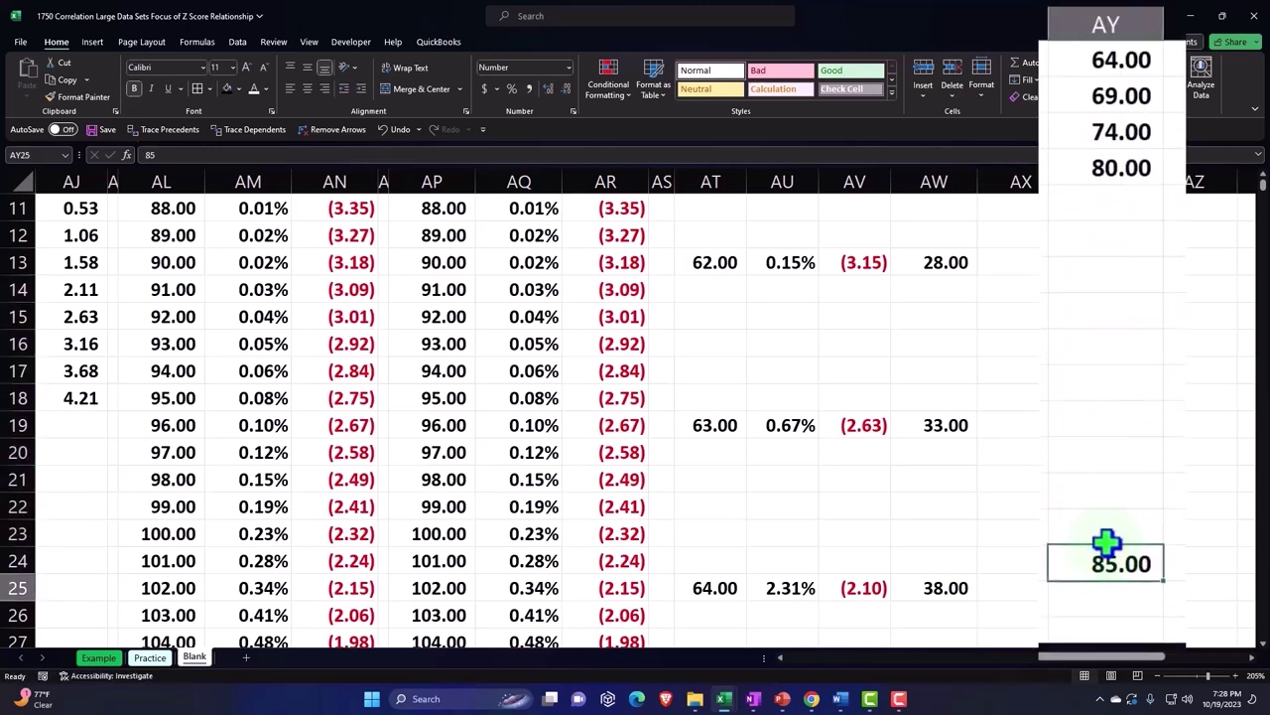
pyautogui.moveTo(1107, 541); pyautogui.dragTo(1105, 203)
pyautogui.scroll(-3, 1108, 467)
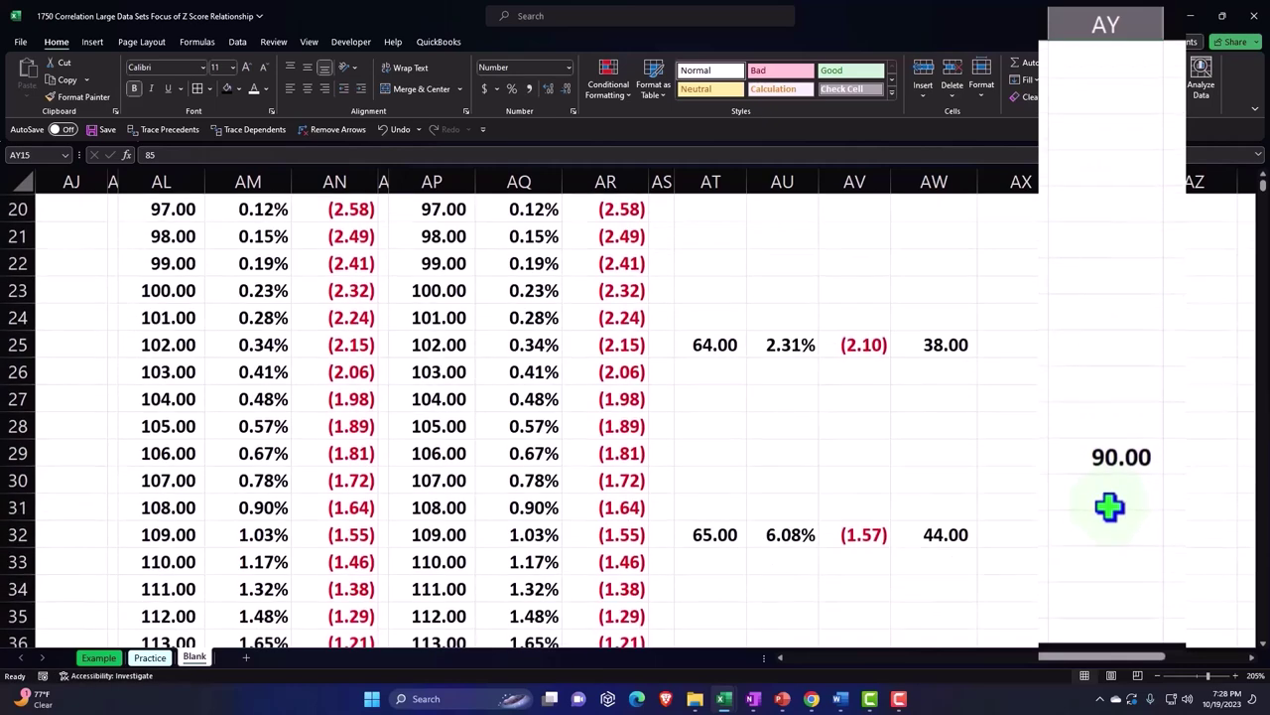
pyautogui.scroll(1, 1108, 509)
pyautogui.scroll(2, 1101, 417)
pyautogui.moveTo(1095, 246); pyautogui.dragTo(1109, 558)
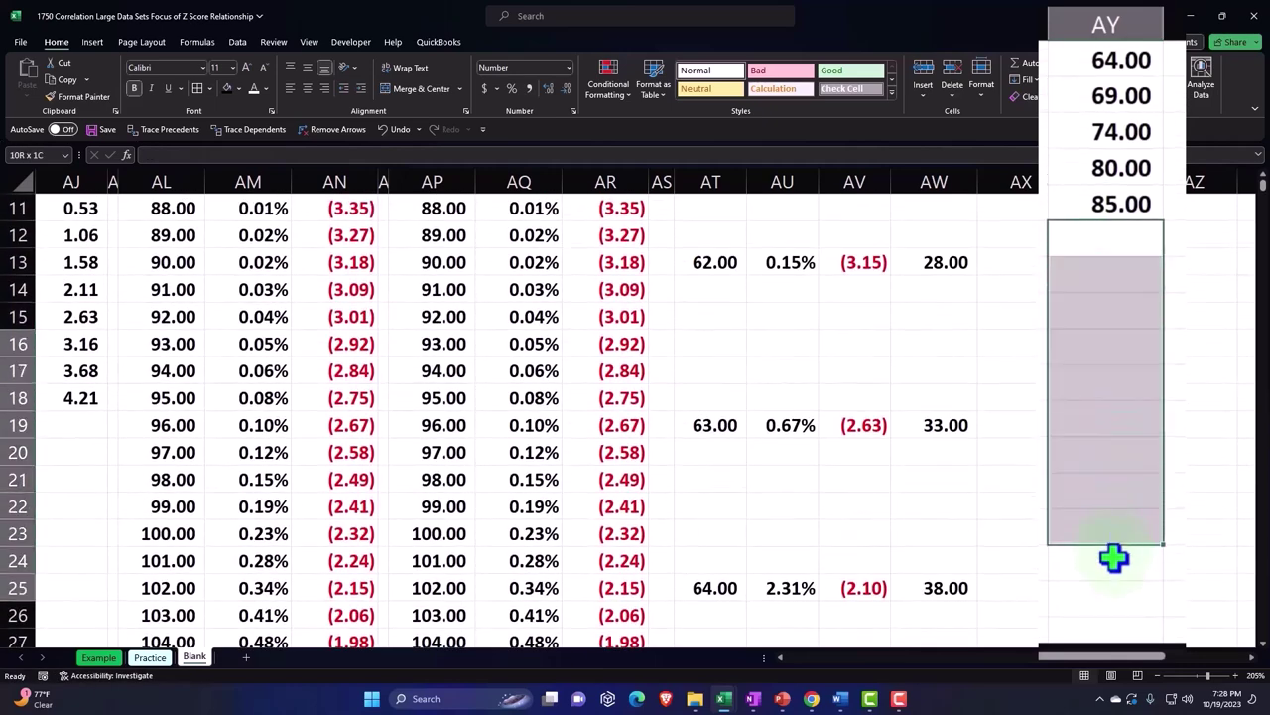
pyautogui.rightClick(1105, 567)
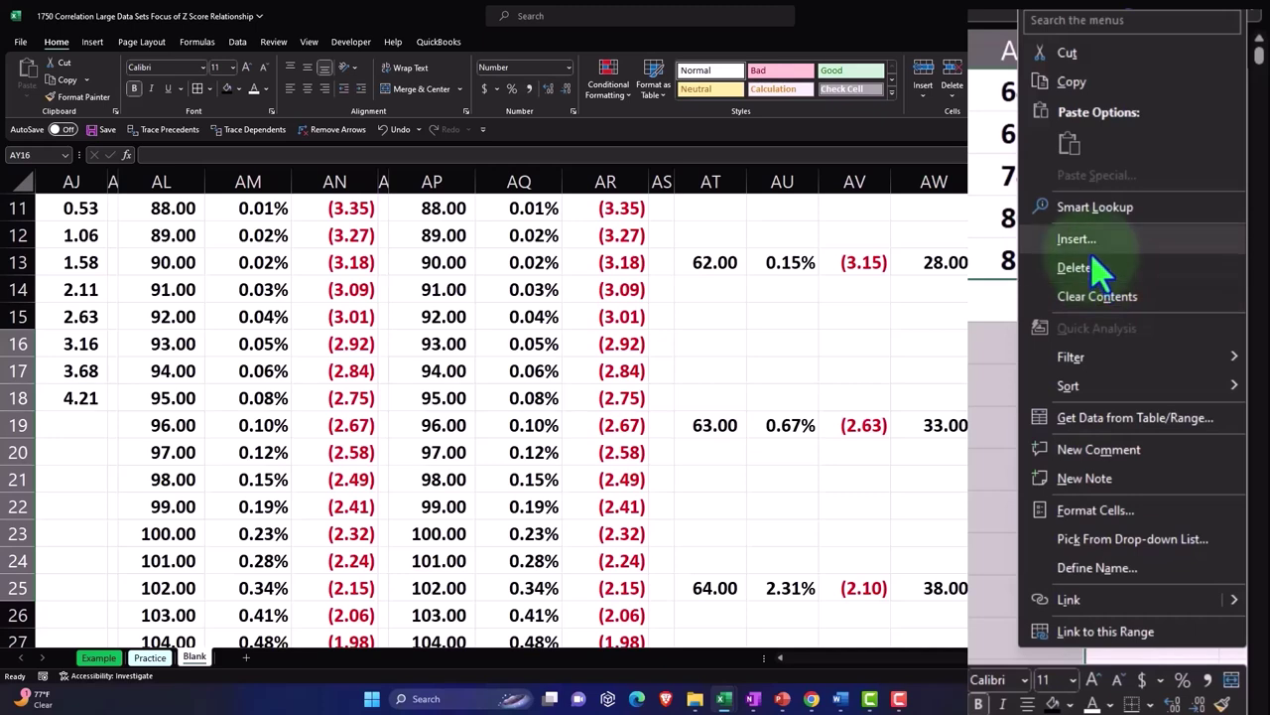
pyautogui.click(1084, 269)
pyautogui.click(852, 389)
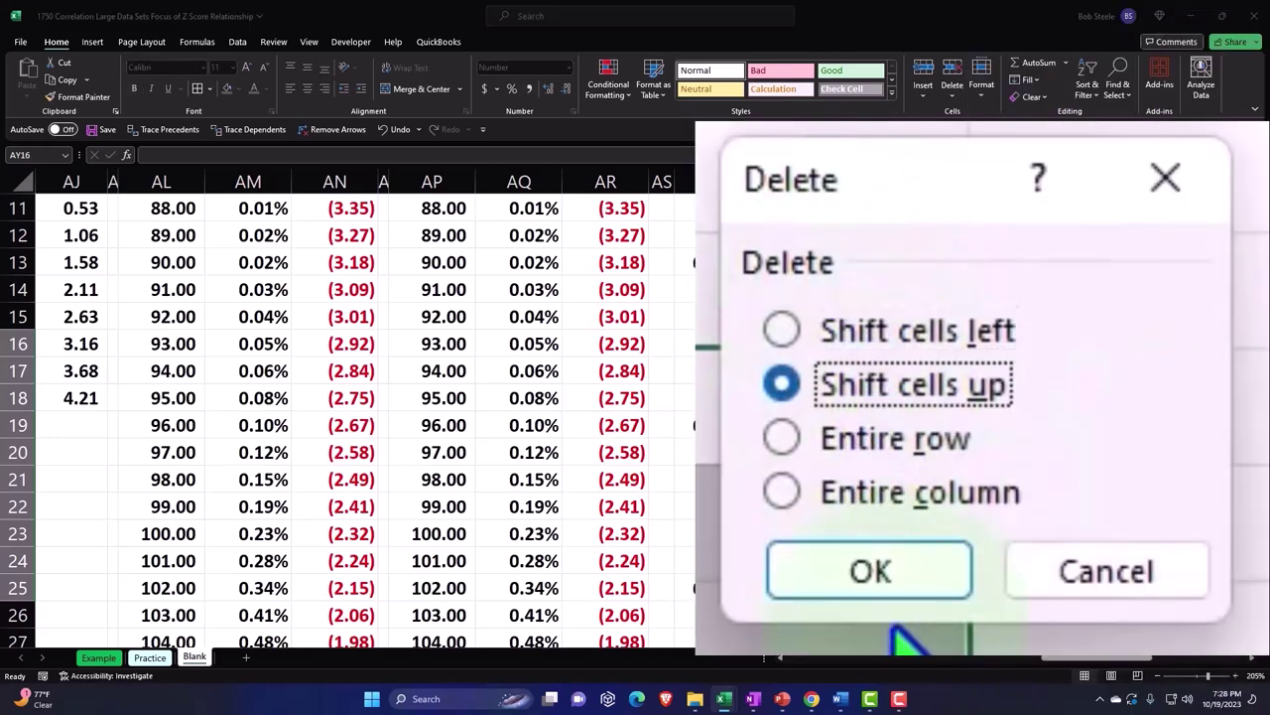
pyautogui.click(870, 571)
# Step: Move 90.00, 95.00 and 98.00 up beneath 85.00, ending the list at AY18
pyautogui.click(1112, 409)
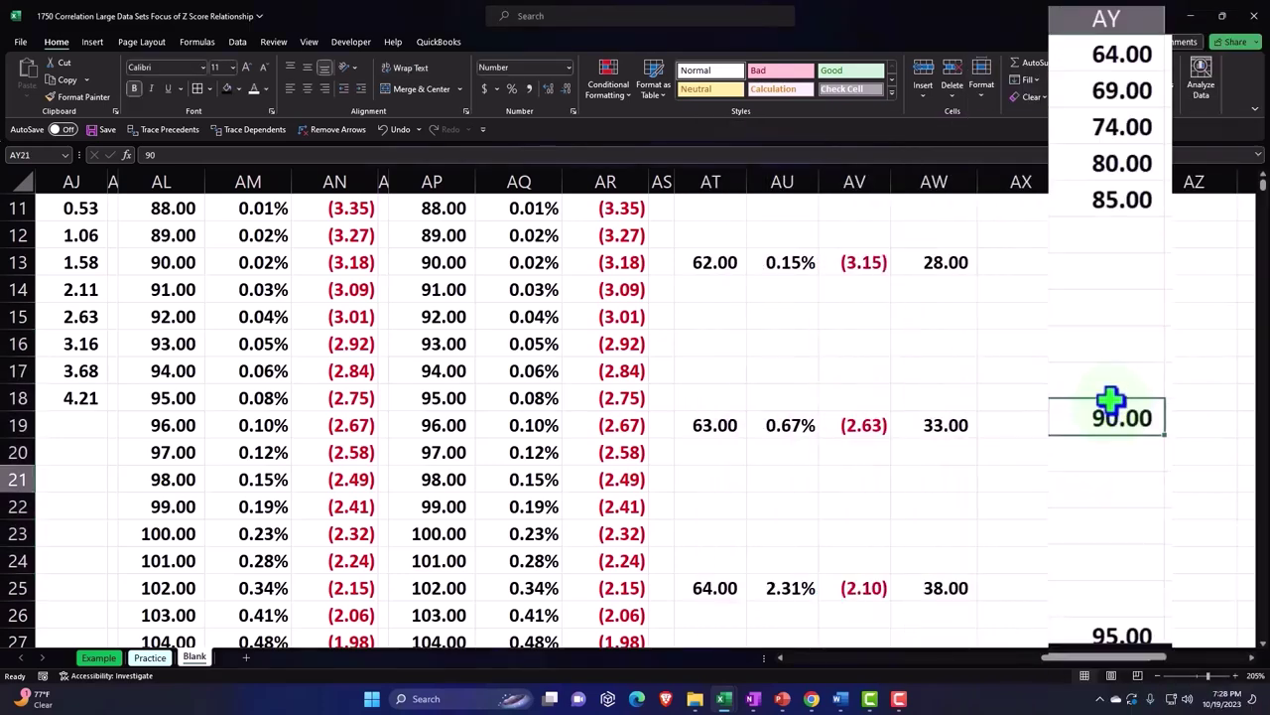
pyautogui.moveTo(1112, 407); pyautogui.dragTo(1107, 238)
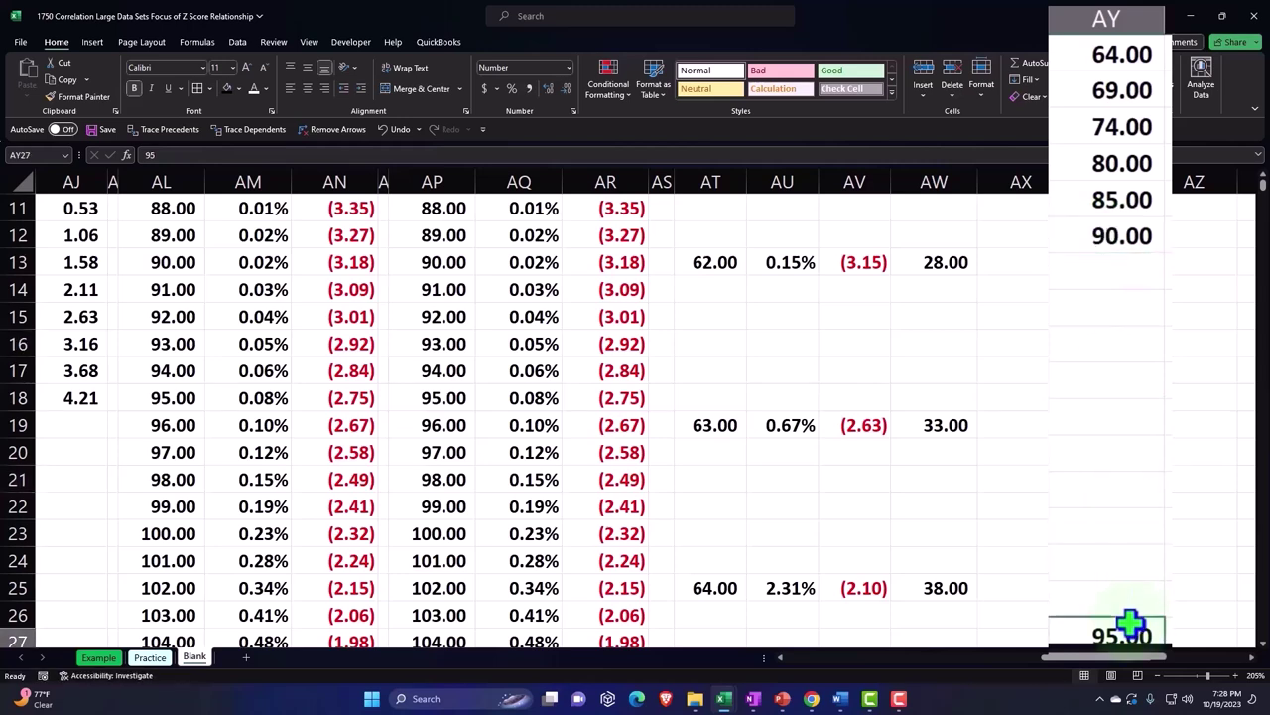
pyautogui.moveTo(1131, 620); pyautogui.dragTo(1141, 283)
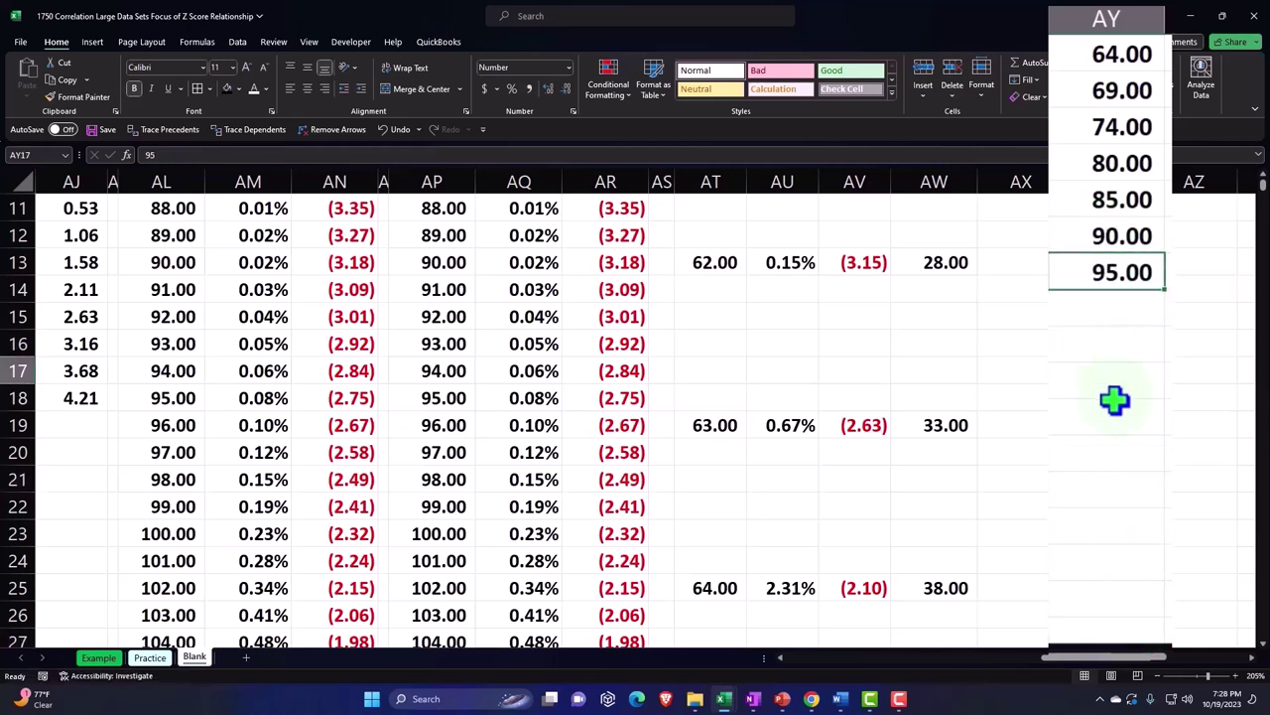
pyautogui.scroll(-4, 1114, 402)
pyautogui.scroll(2, 1114, 416)
pyautogui.click(1114, 558)
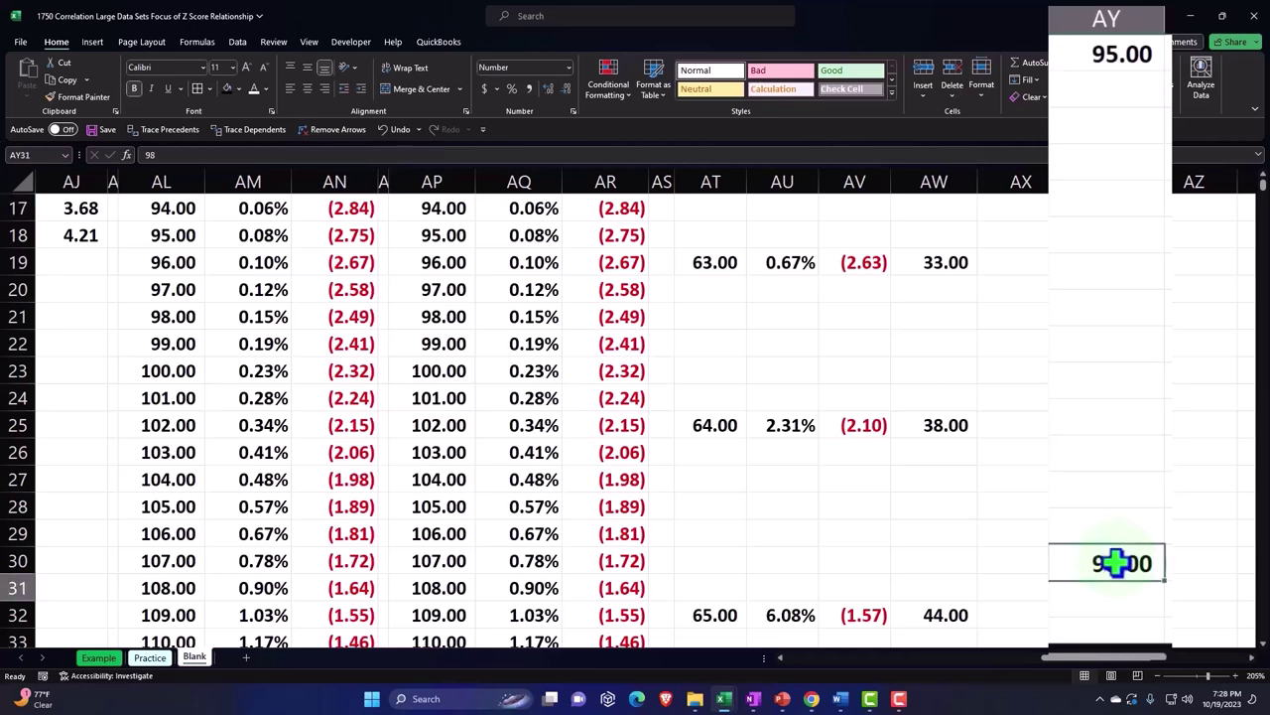
pyautogui.moveTo(1115, 551); pyautogui.dragTo(1141, 238)
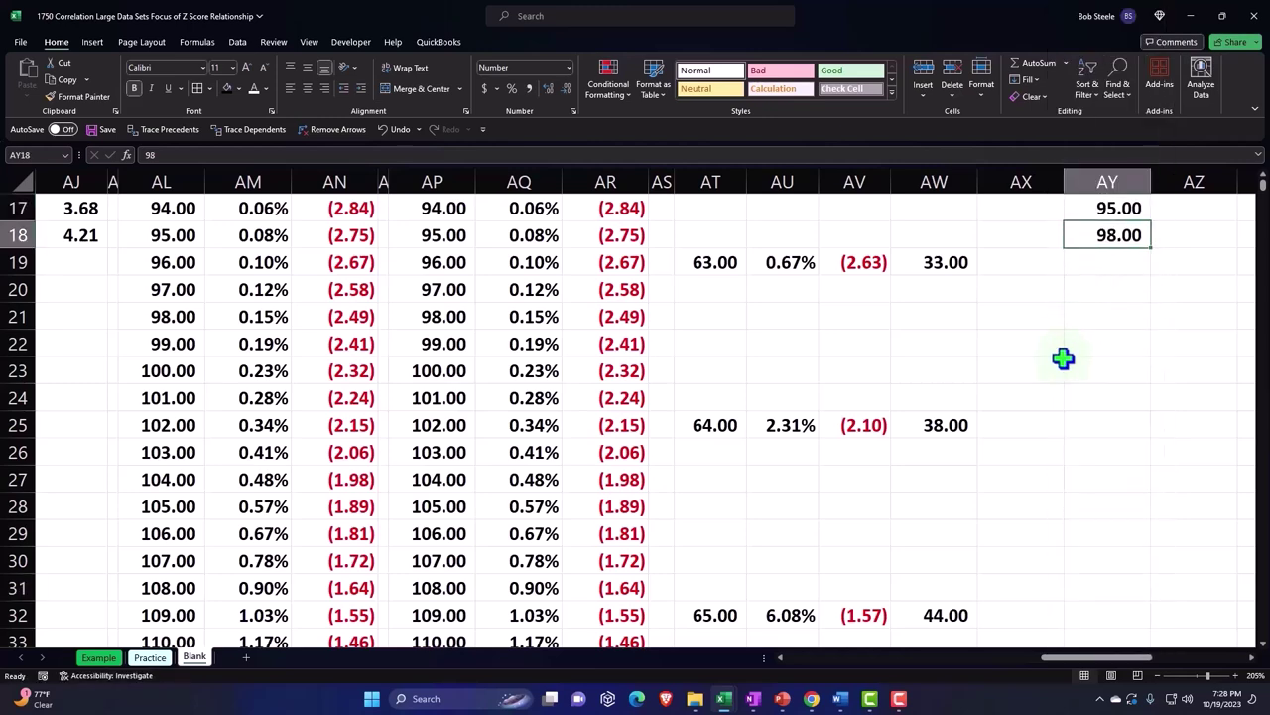
pyautogui.scroll(-2, 1110, 423)
pyautogui.scroll(-2, 1111, 423)
pyautogui.scroll(-3, 1112, 421)
pyautogui.scroll(-2, 1112, 421)
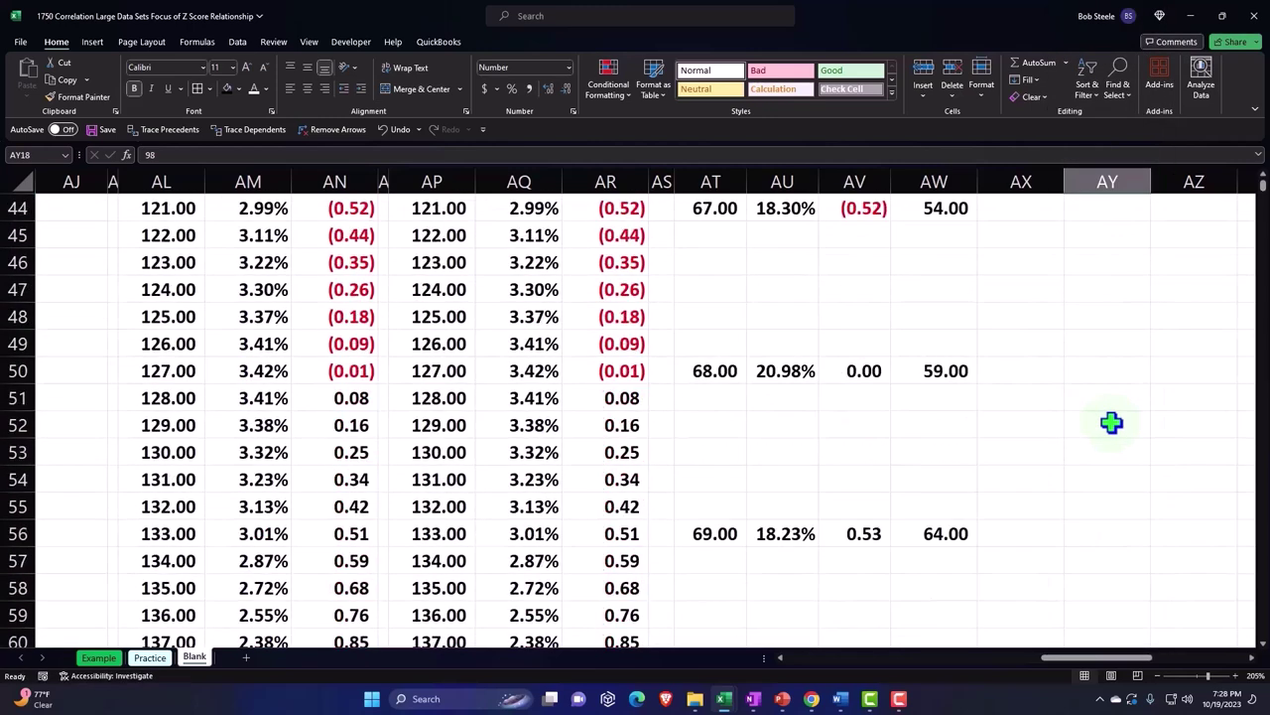
pyautogui.scroll(-1, 1111, 437)
pyautogui.scroll(-2, 1111, 448)
pyautogui.scroll(2, 1112, 463)
pyautogui.scroll(9, 1106, 468)
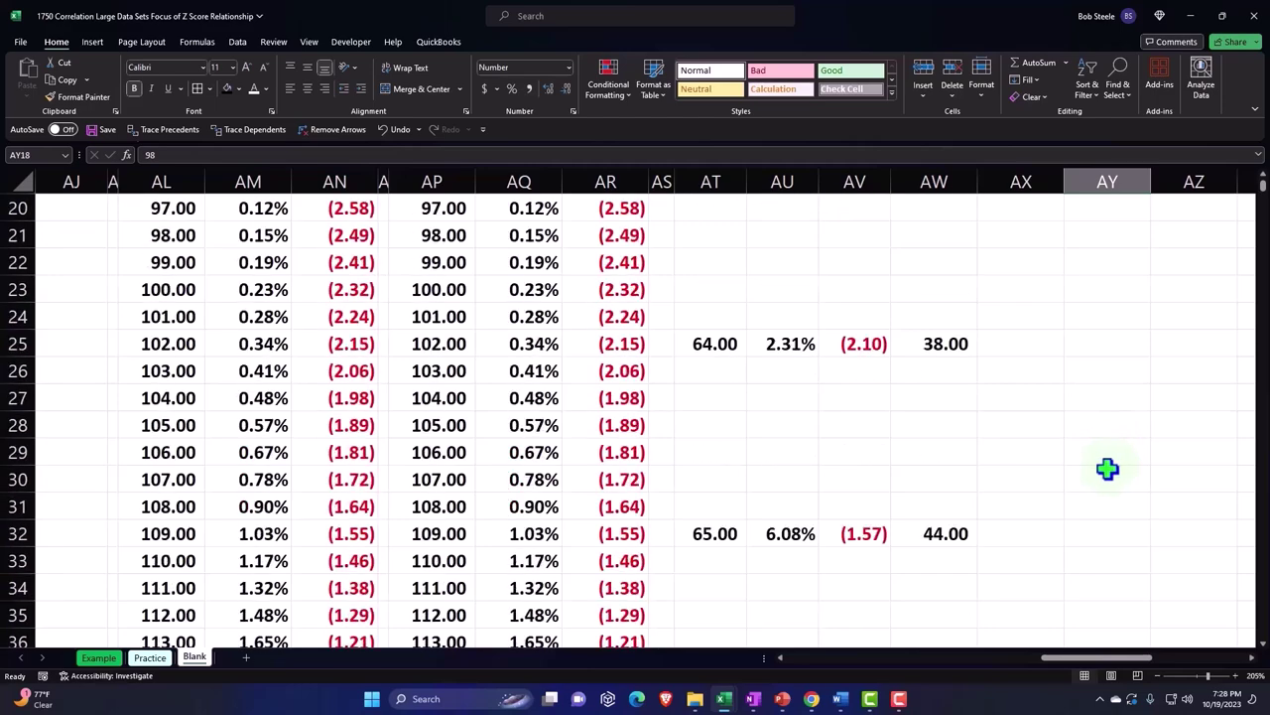
pyautogui.scroll(7, 1108, 469)
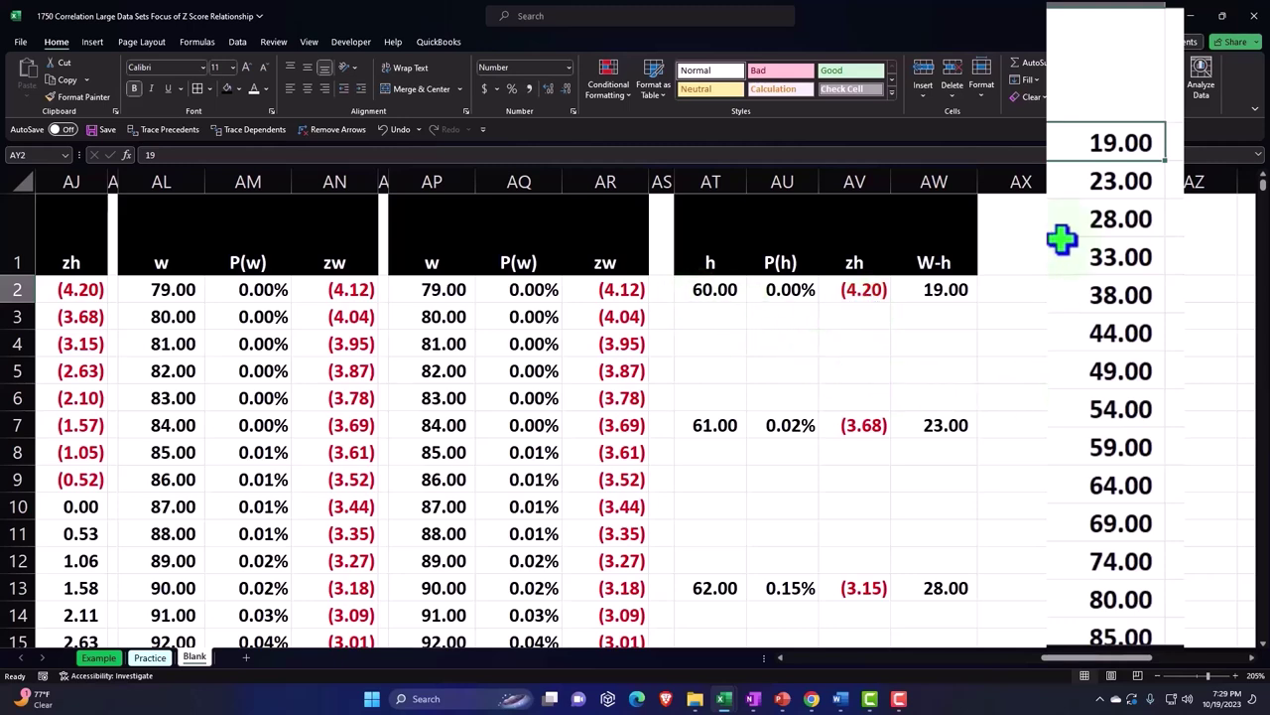
# Step: Insert a 2-D clustered column chart of the W-h values in AY2:AY18
pyautogui.moveTo(1084, 146)
pyautogui.mouseDown()
pyautogui.moveTo(1091, 632)
pyautogui.moveTo(1095, 615)
pyautogui.mouseUp()
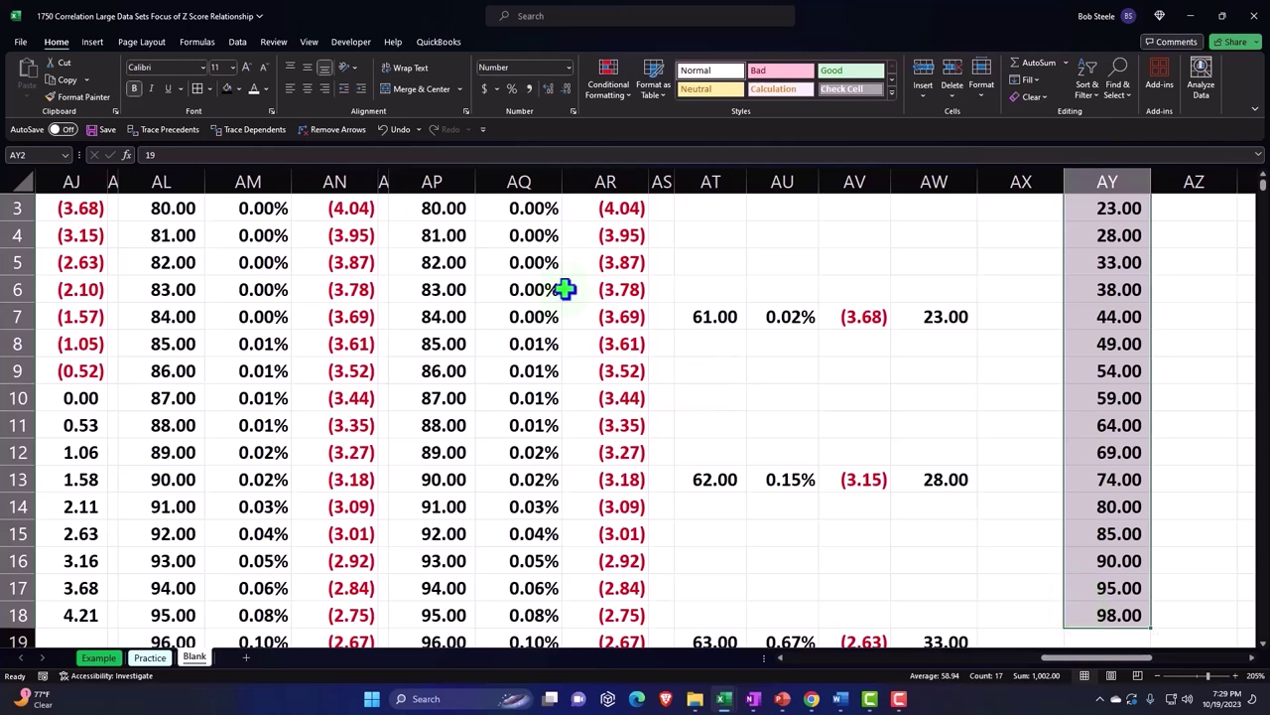
pyautogui.click(92, 42)
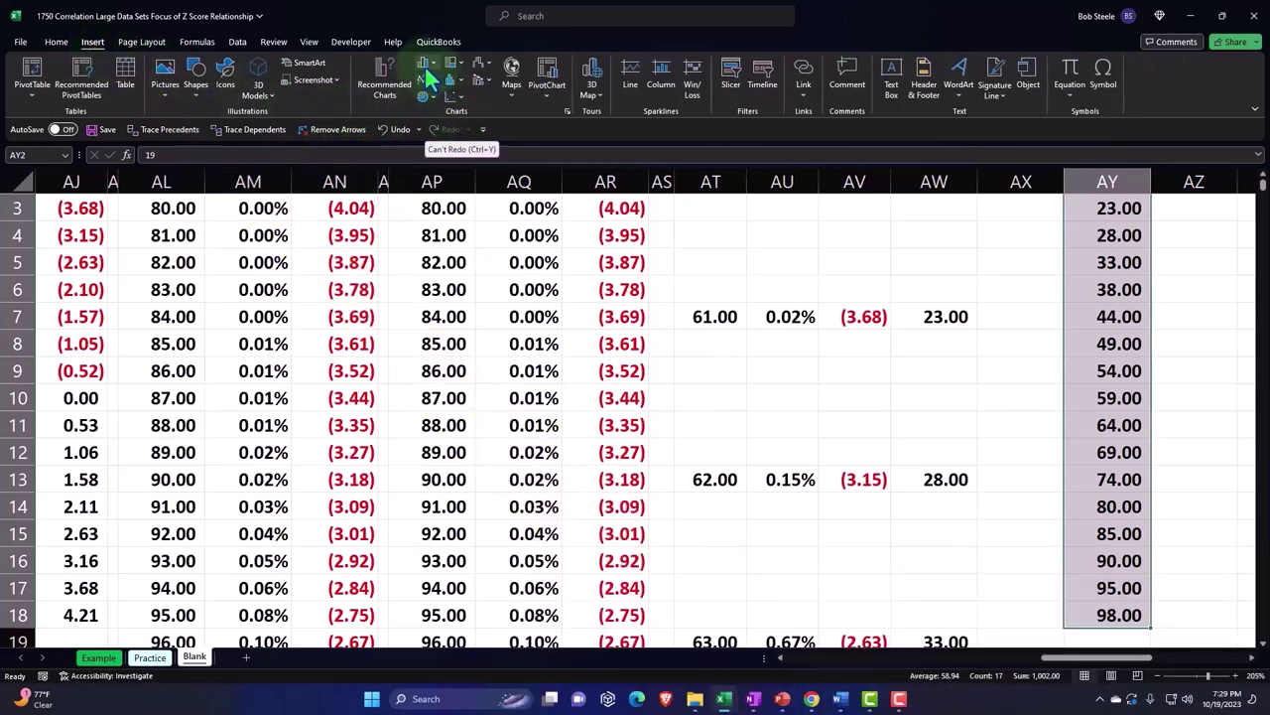
pyautogui.click(425, 67)
pyautogui.click(432, 114)
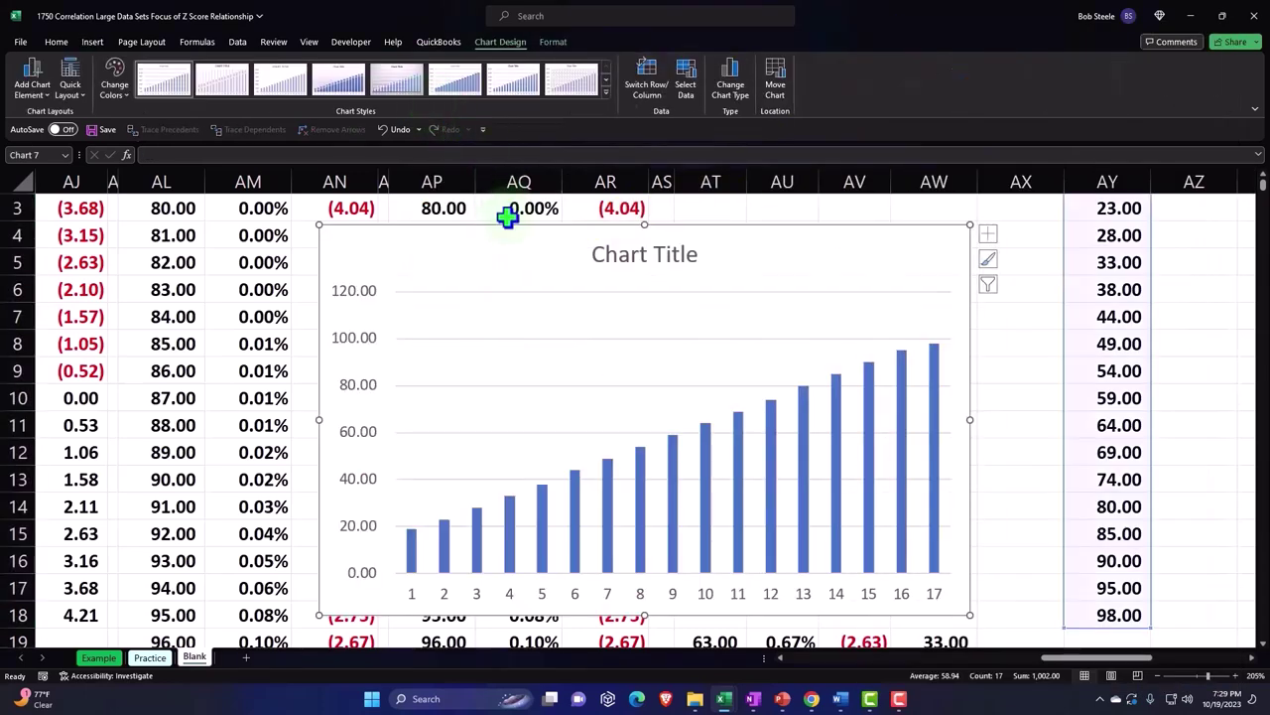
# Step: Move the histogram and P(w) charts further right and place the new column chart beside the data
pyautogui.moveTo(664, 255); pyautogui.dragTo(1124, 265)
pyautogui.moveTo(1057, 660); pyautogui.dragTo(1151, 660)
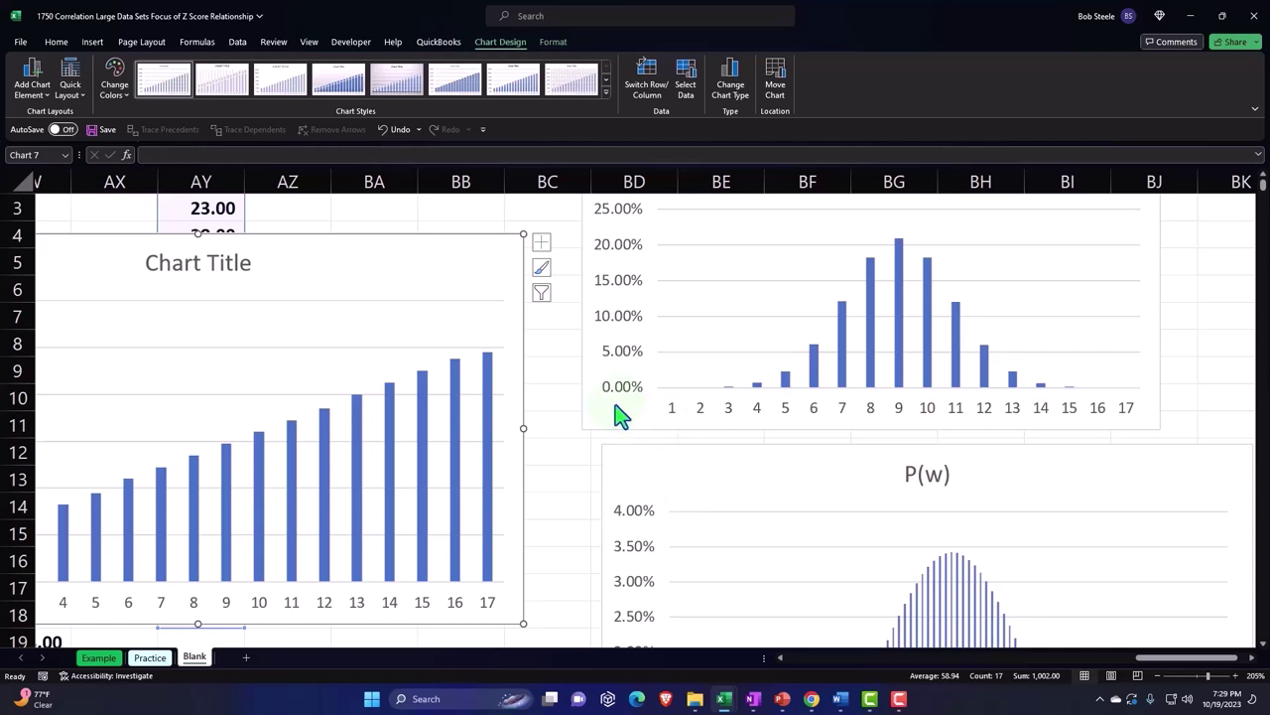
pyautogui.moveTo(665, 404); pyautogui.dragTo(882, 403)
pyautogui.moveTo(646, 467); pyautogui.dragTo(885, 465)
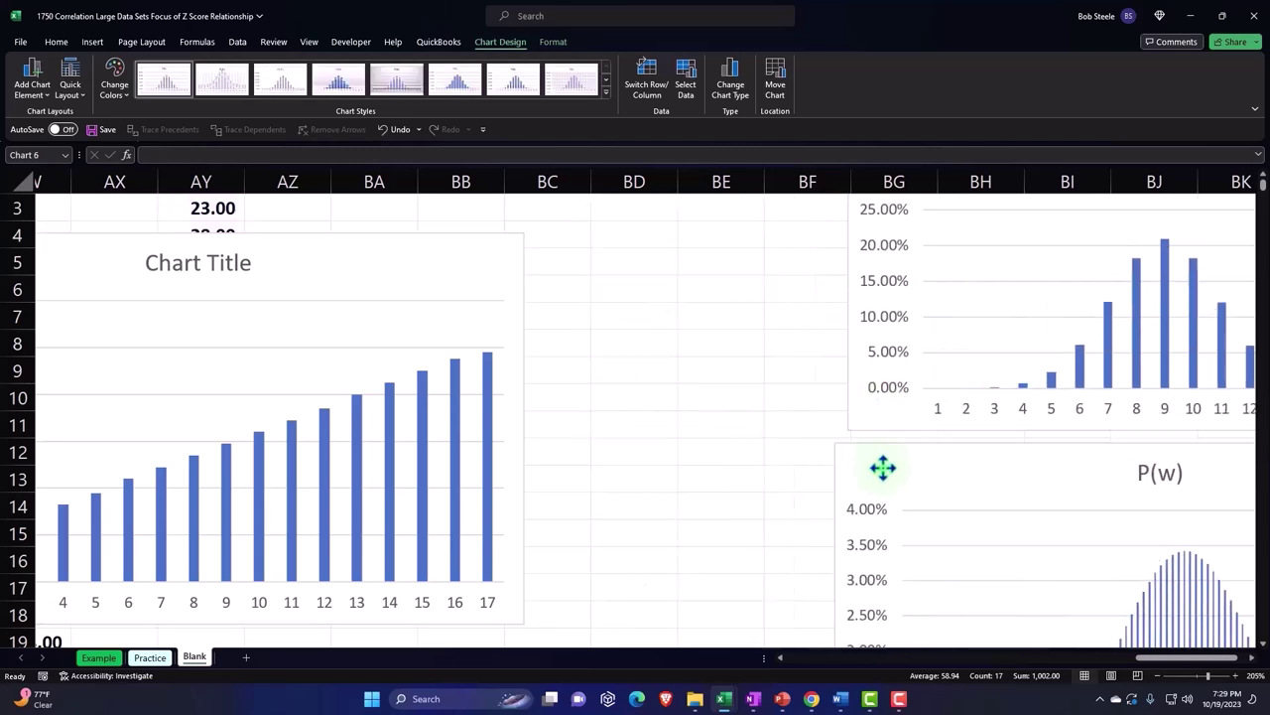
pyautogui.moveTo(409, 232); pyautogui.dragTo(649, 249)
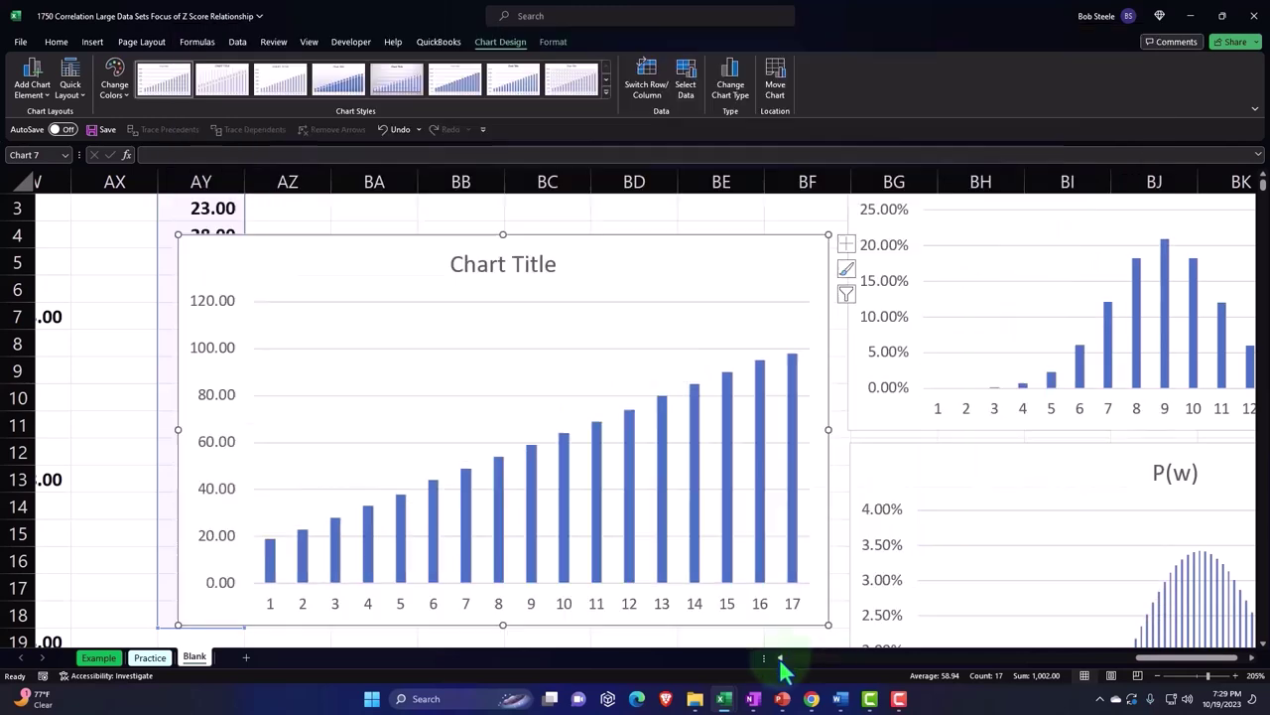
# Step: Retitle the new column chart 'w-h for related Z Score'
pyautogui.hscroll(-3, 771, 663)
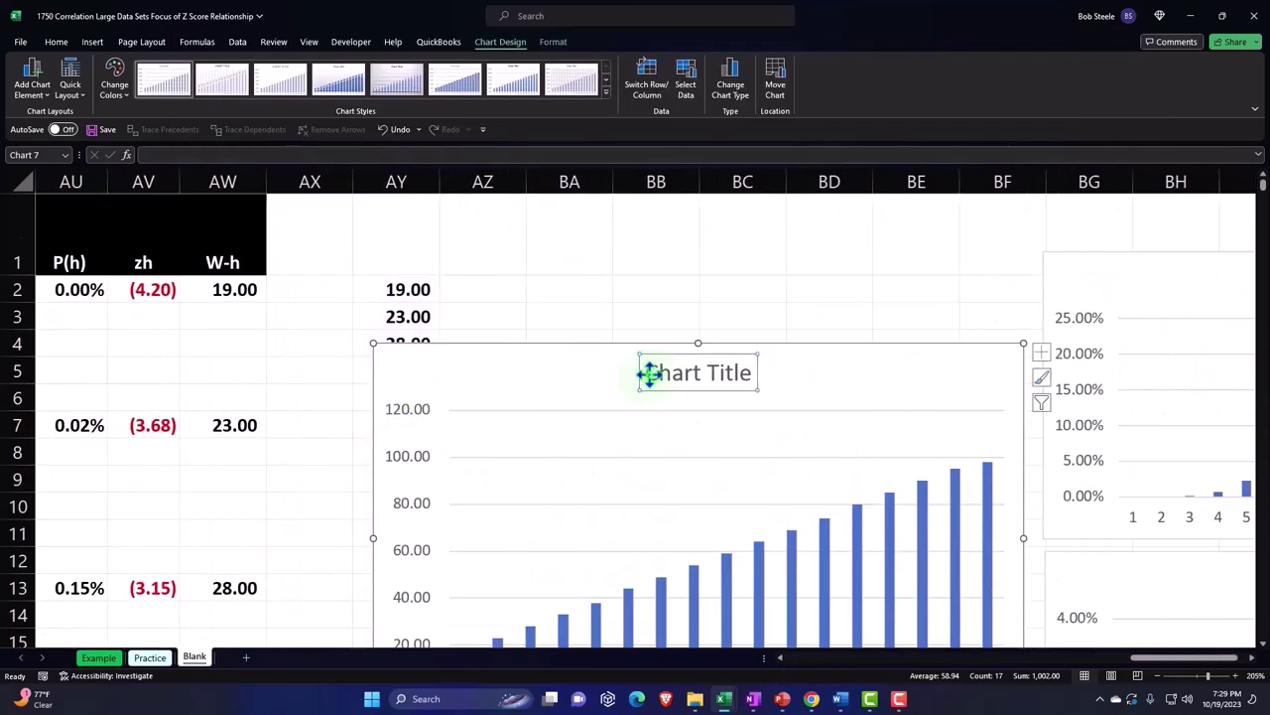
pyautogui.write('D')
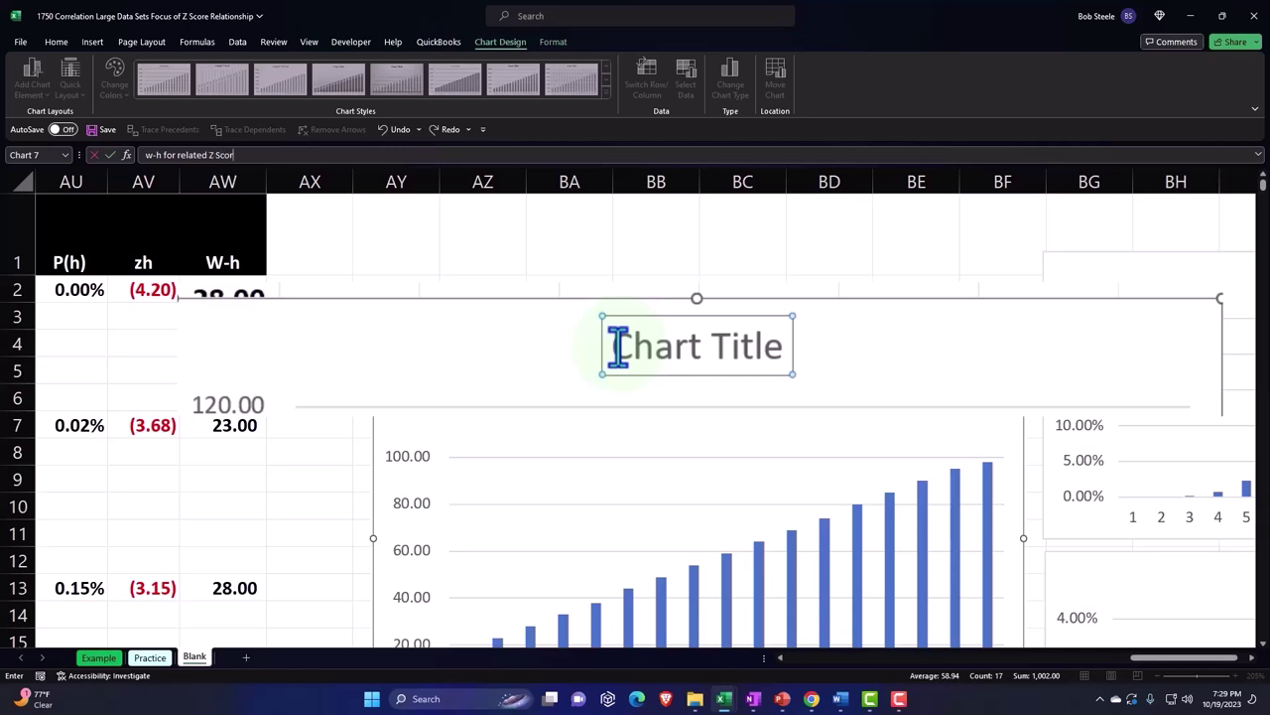
pyautogui.press('Return')
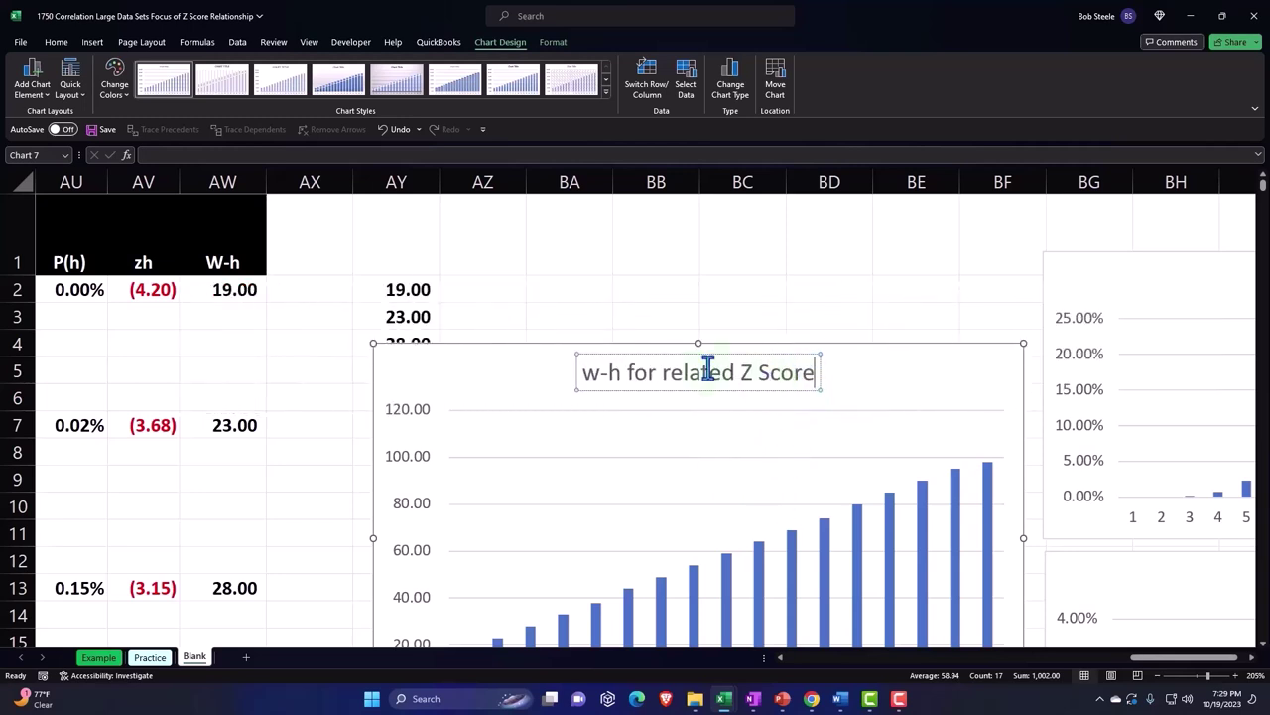
pyautogui.click(645, 289)
pyautogui.click(452, 367)
pyautogui.click(507, 331)
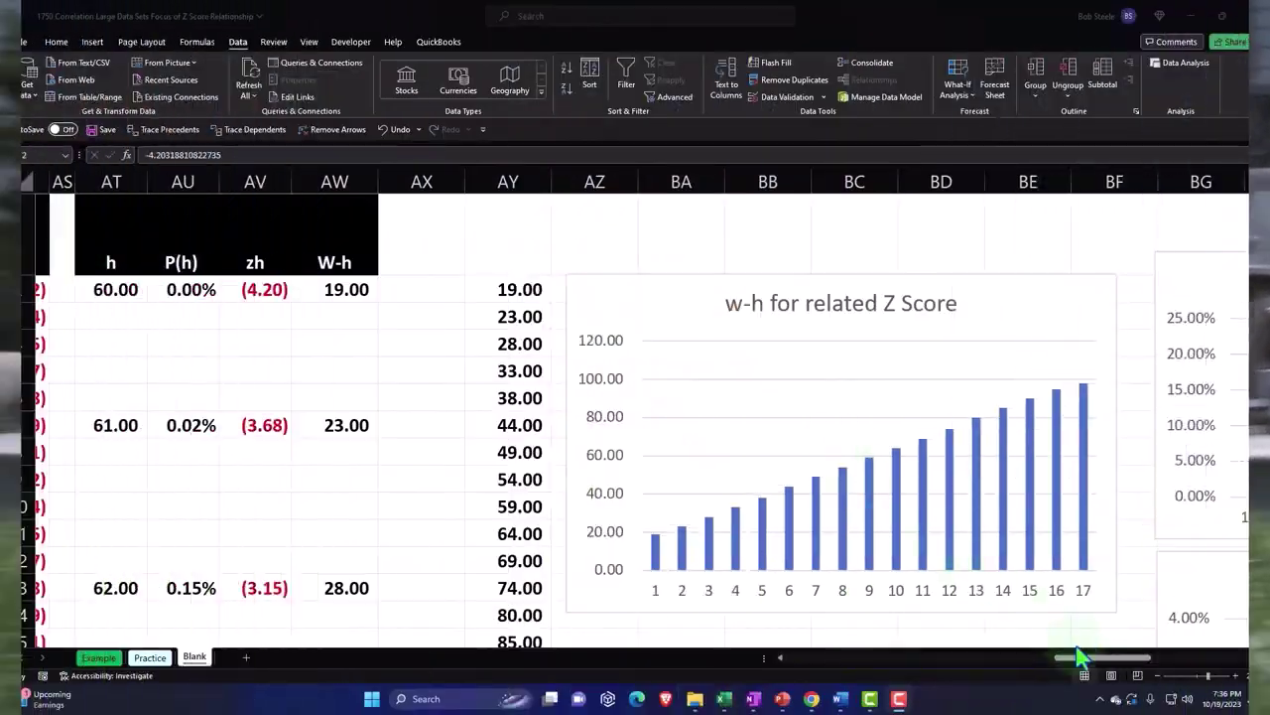
pyautogui.moveTo(1082, 664); pyautogui.dragTo(1029, 674)
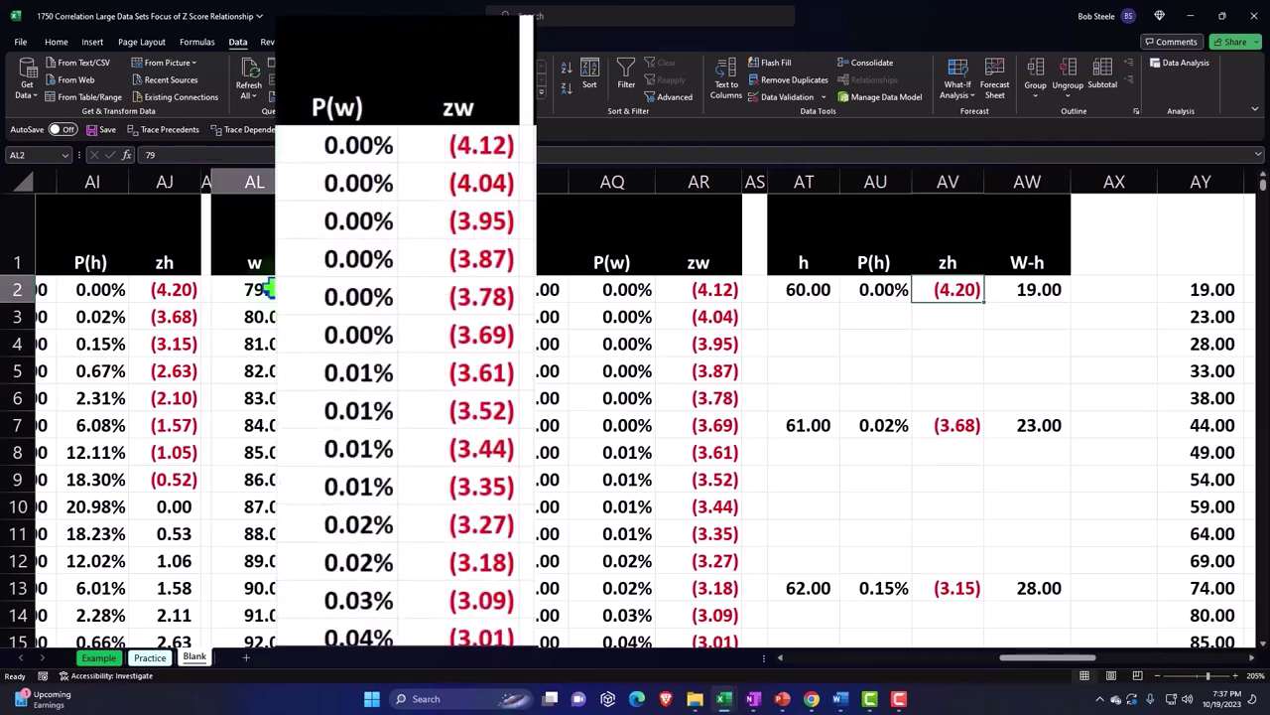
pyautogui.click(262, 288)
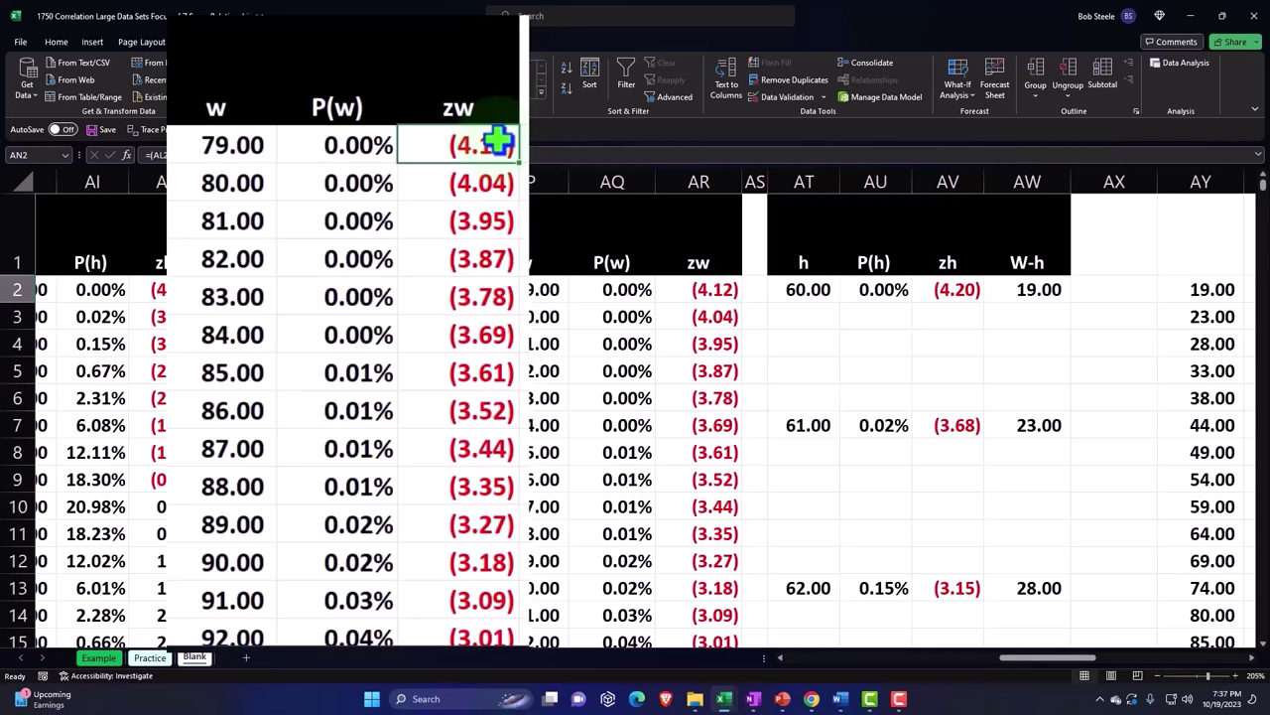
pyautogui.click(940, 288)
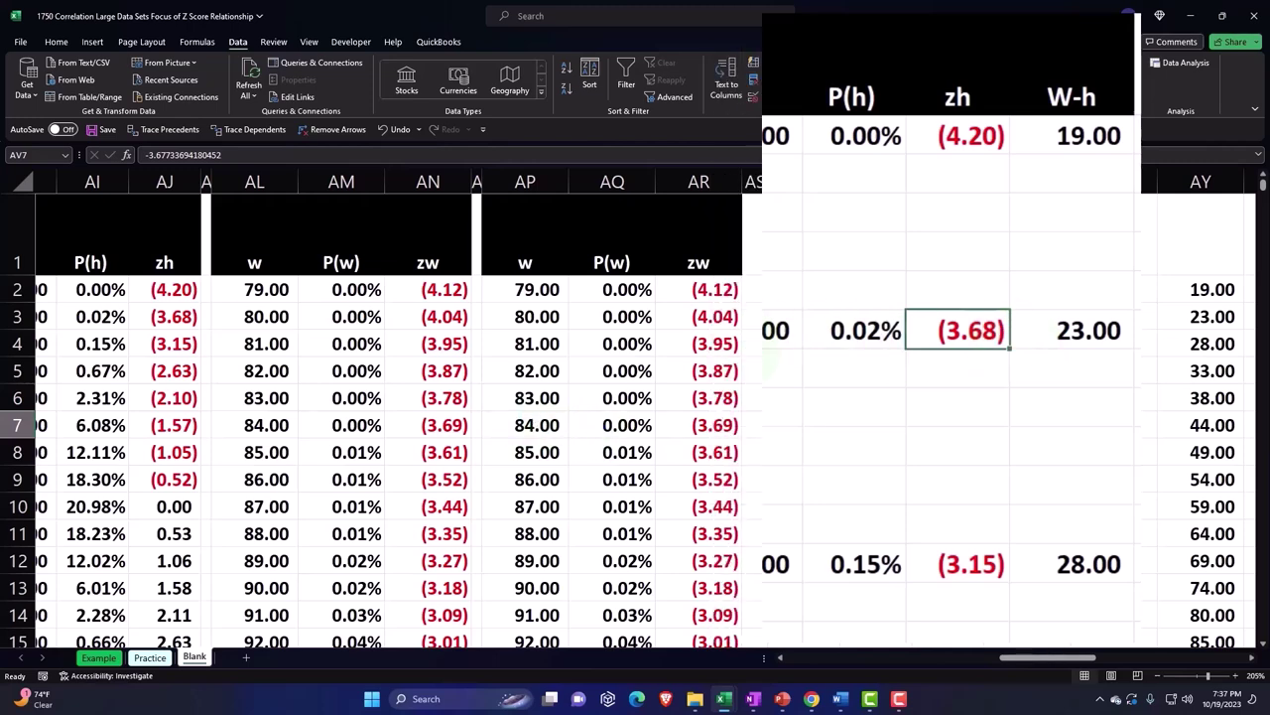
pyautogui.moveTo(1027, 659); pyautogui.dragTo(1050, 659)
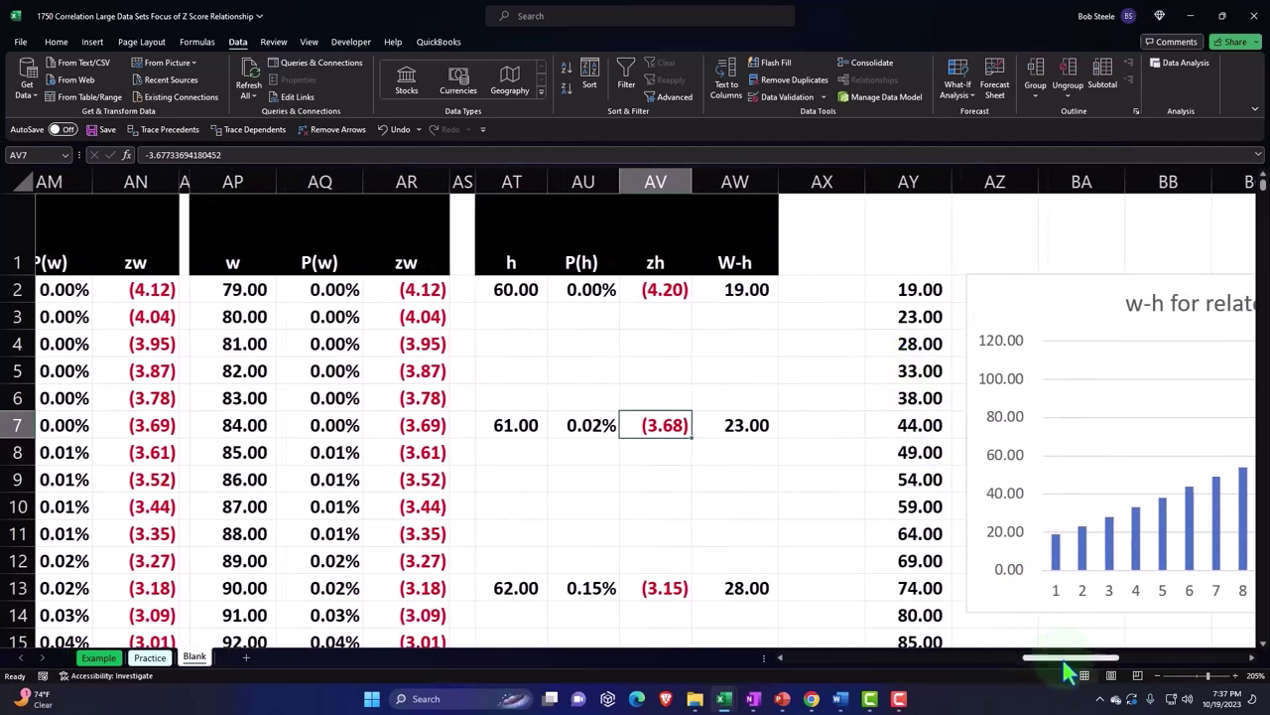
pyautogui.hscroll(5, 1065, 665)
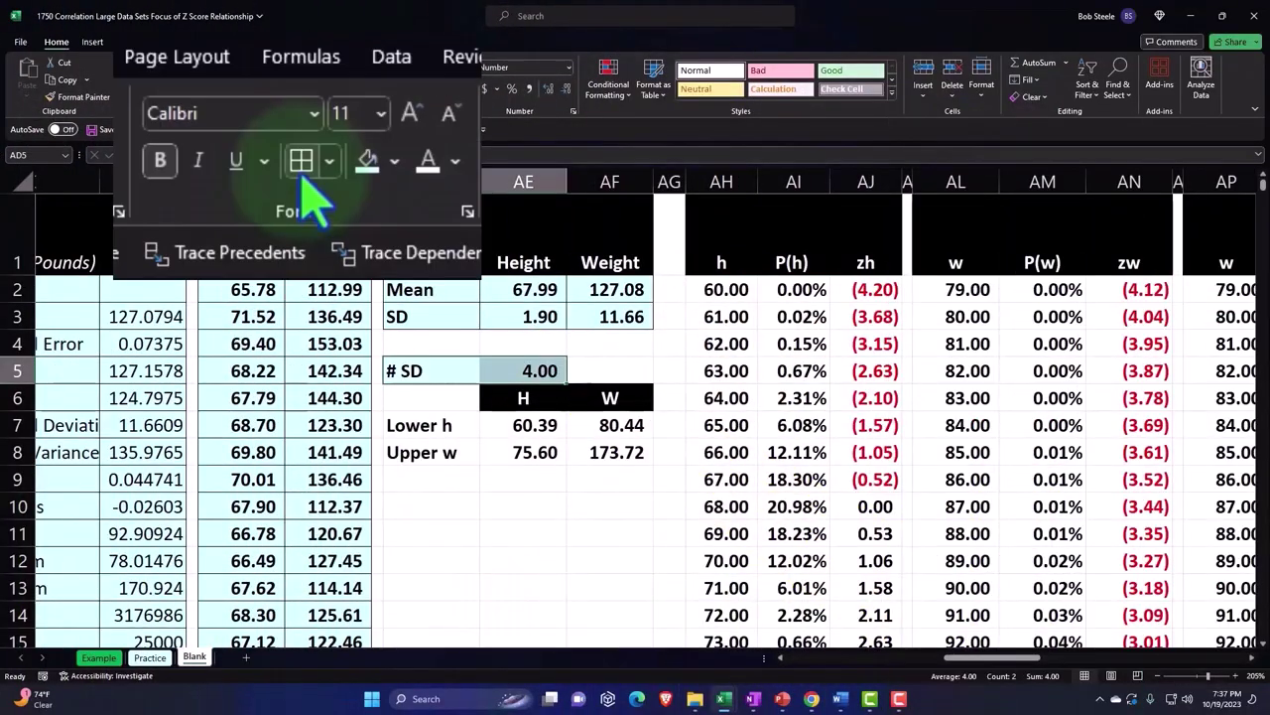
# Step: Select the Lower h and Upper w limit cells beside the h table
pyautogui.moveTo(436, 428); pyautogui.dragTo(607, 452)
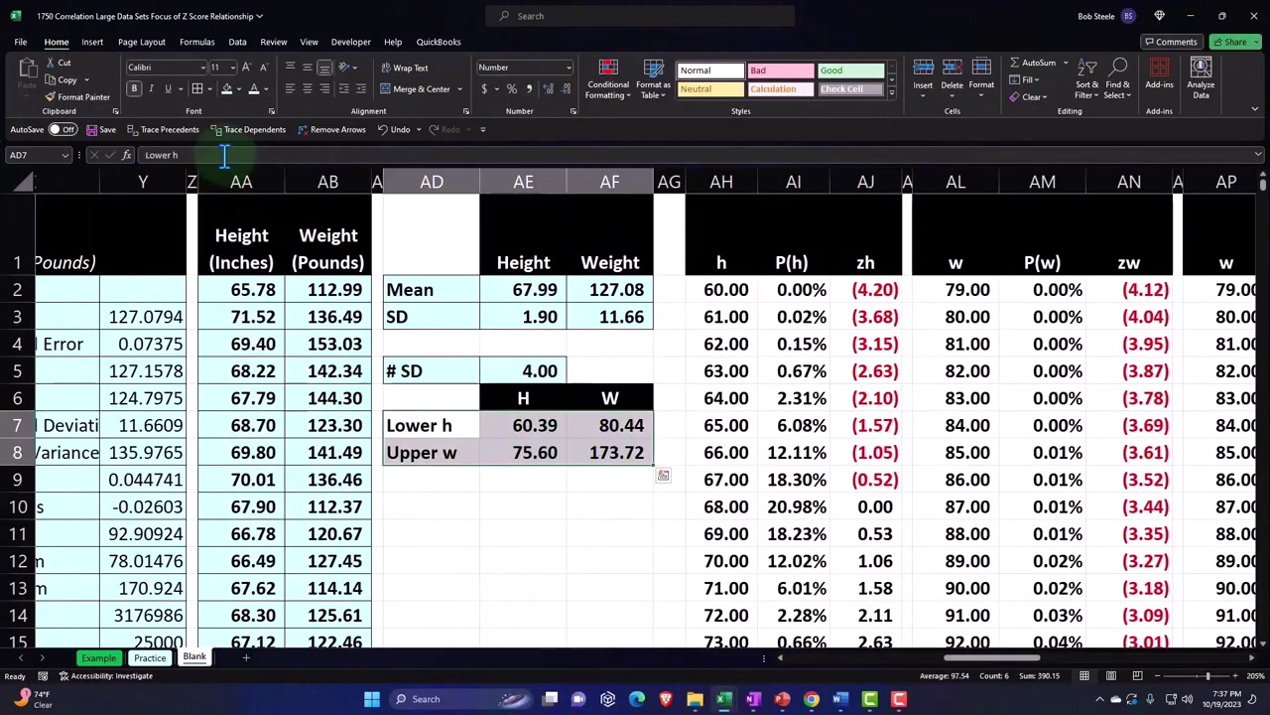
# Step: Select the h table and both w Z-score tables down to their last rows
pyautogui.moveTo(704, 290); pyautogui.dragTo(804, 289)
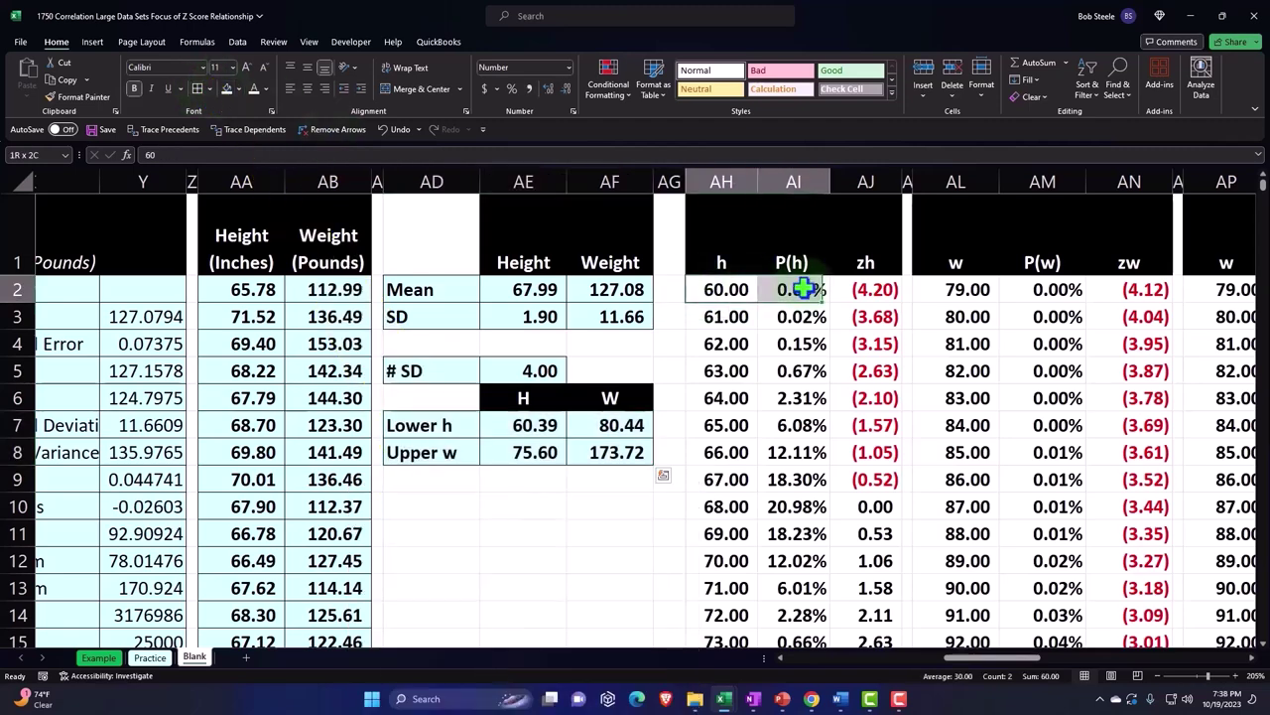
pyautogui.hotkey('ctrl', 'shift', 'Down')
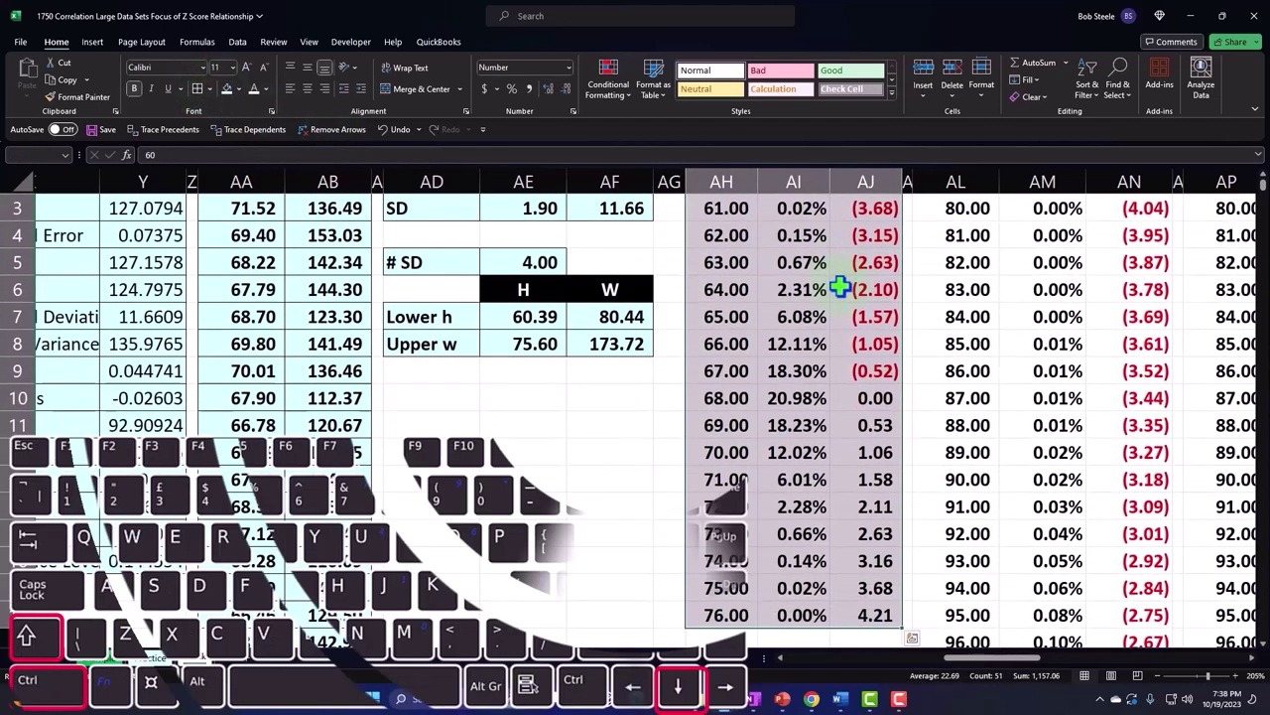
pyautogui.scroll(1, 769, 240)
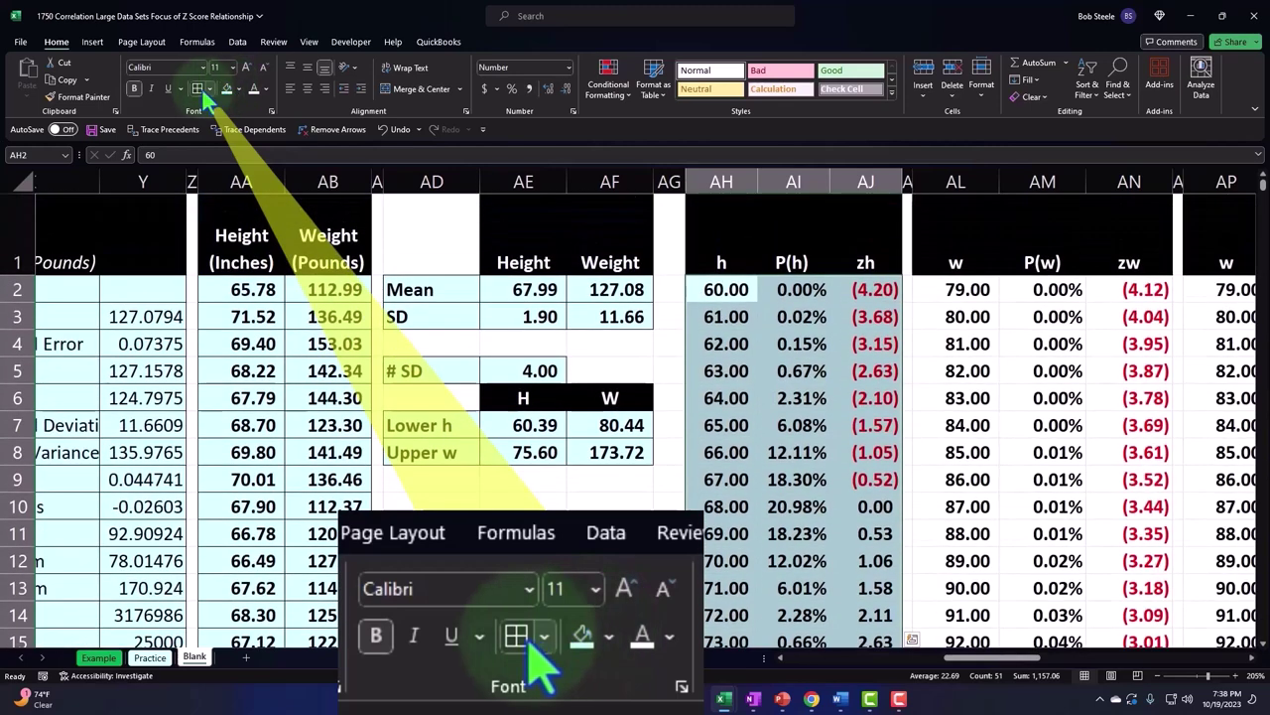
pyautogui.moveTo(955, 289); pyautogui.dragTo(1104, 290)
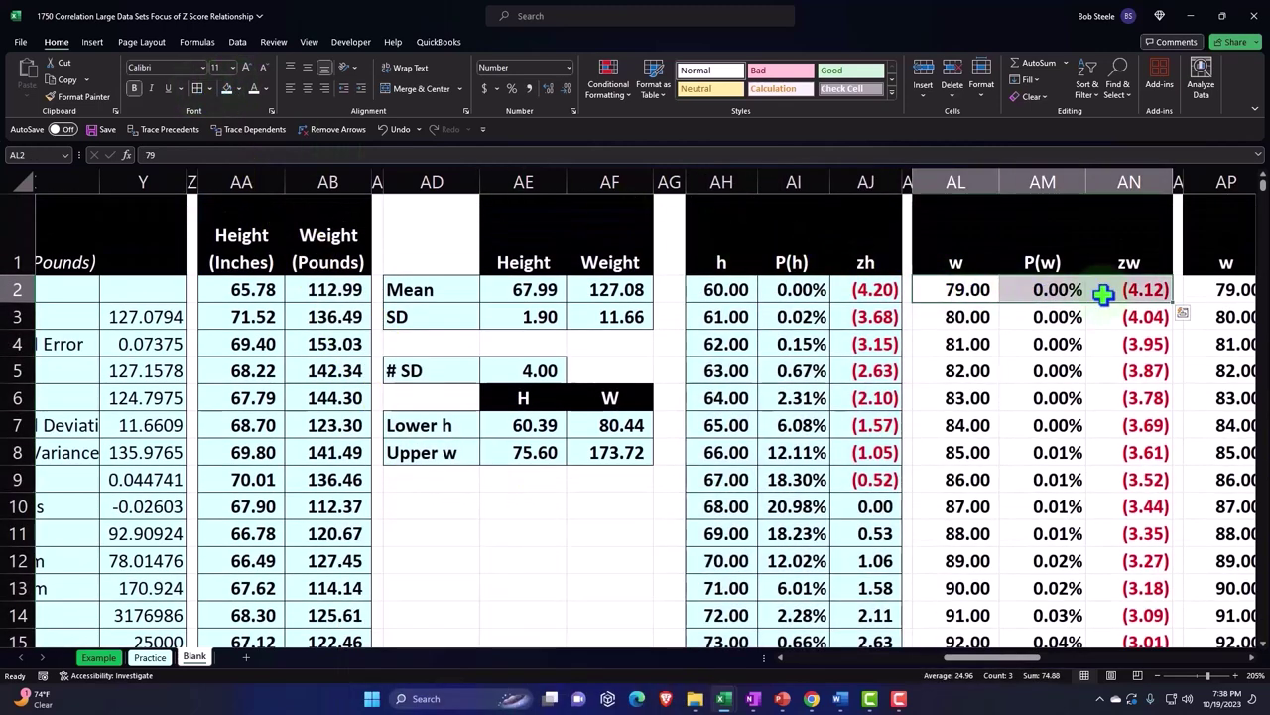
pyautogui.hotkey('ctrl', 'shift', 'Down')
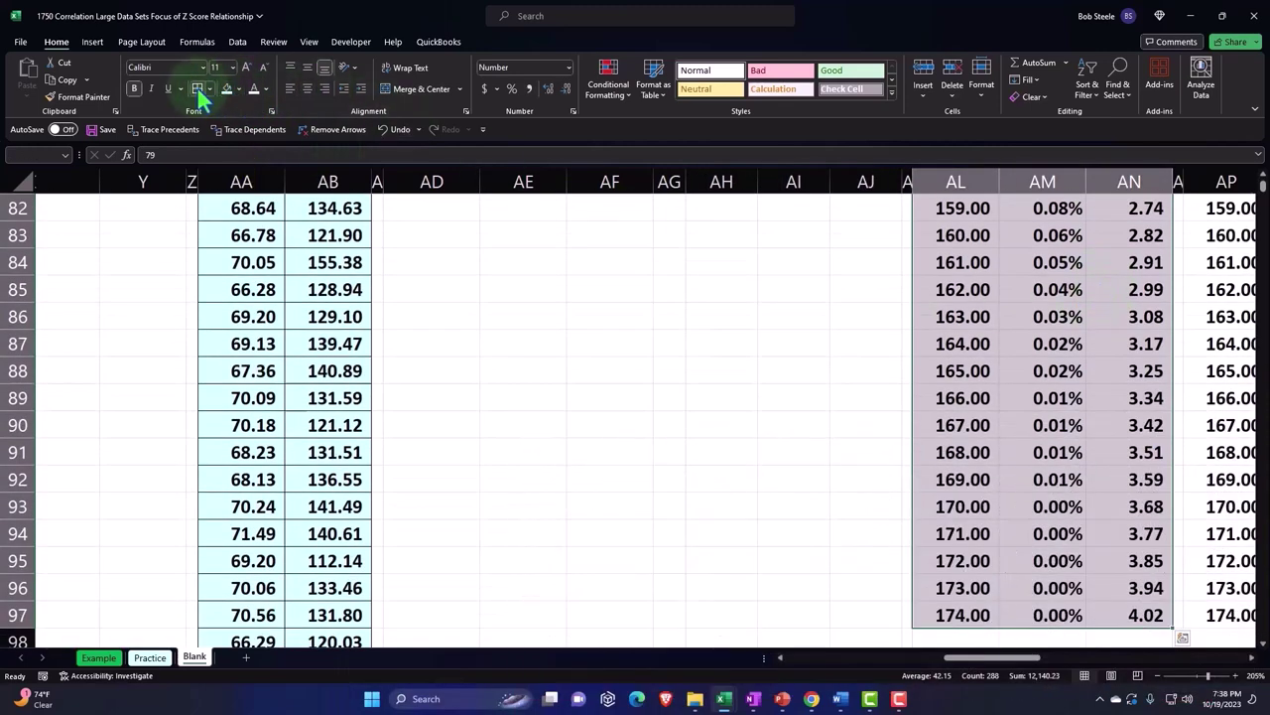
pyautogui.hotkey('ctrl', 'BackSpace')
pyautogui.moveTo(1231, 290)
pyautogui.mouseDown()
pyautogui.moveTo(1105, 293)
pyautogui.moveTo(1125, 292)
pyautogui.mouseUp()
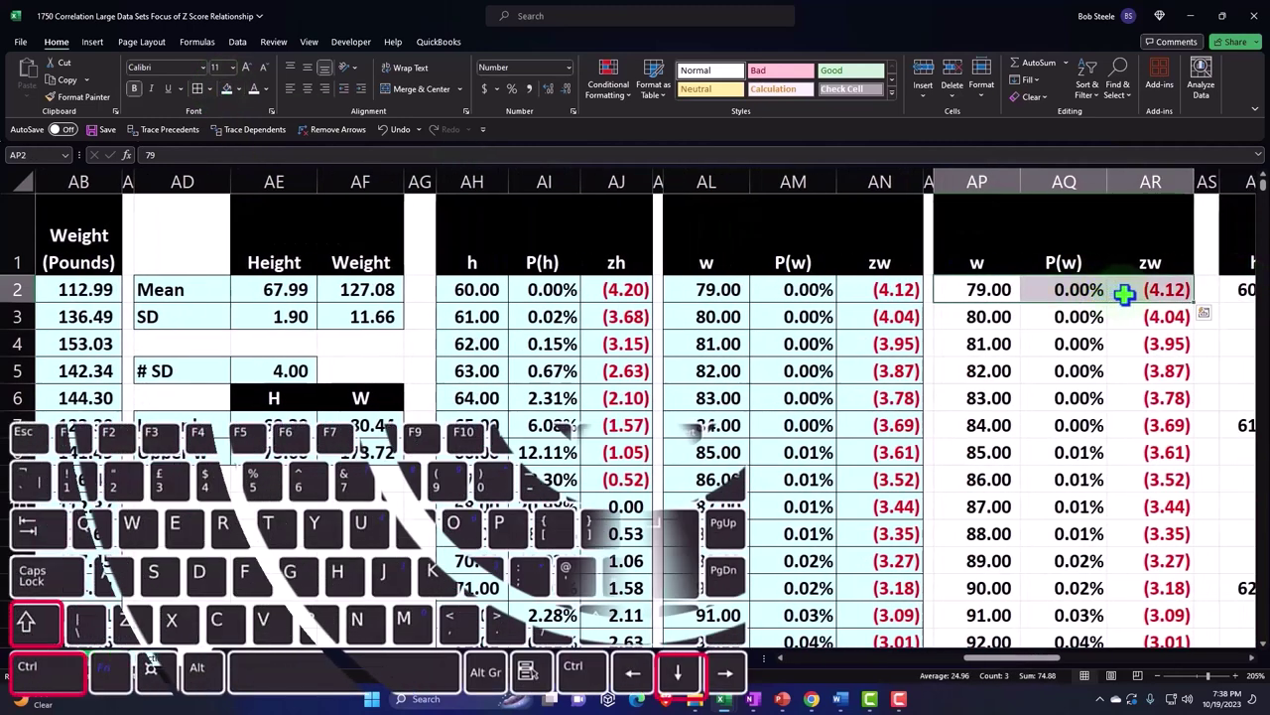
pyautogui.hotkey('ctrl', 'shift', 'Down')
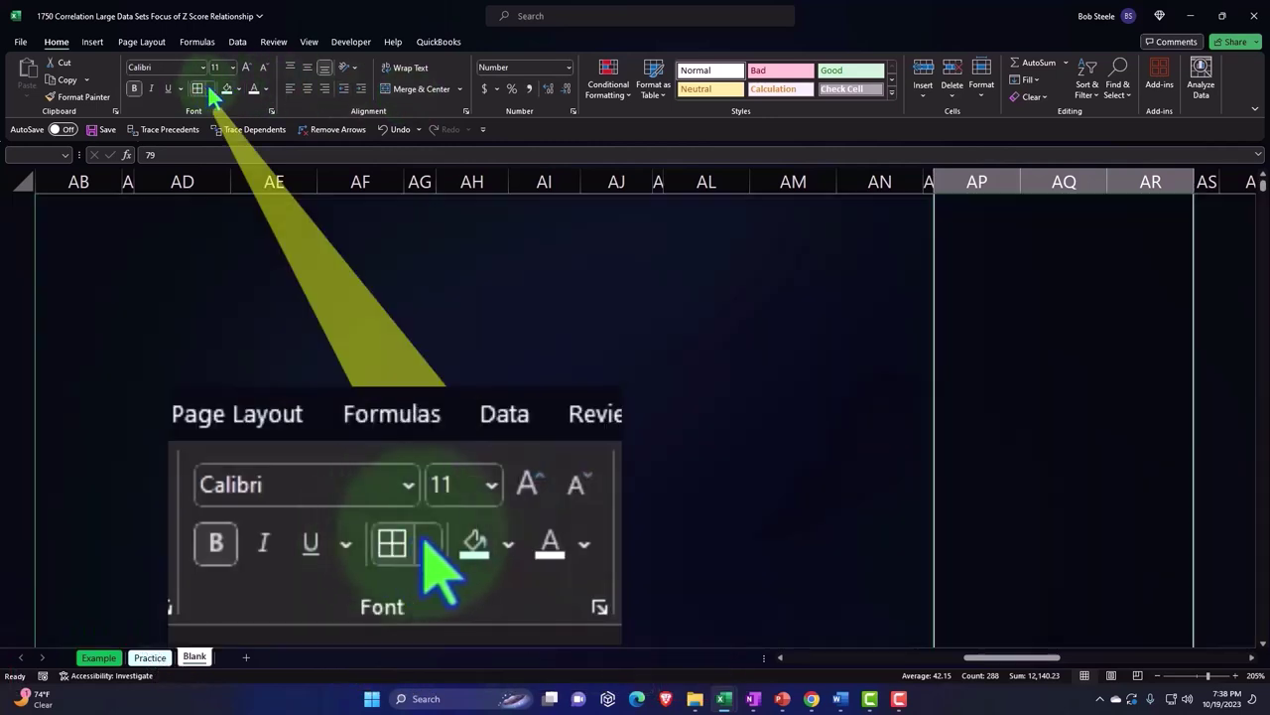
pyautogui.hotkey('ctrl', 'BackSpace')
pyautogui.click(1058, 280)
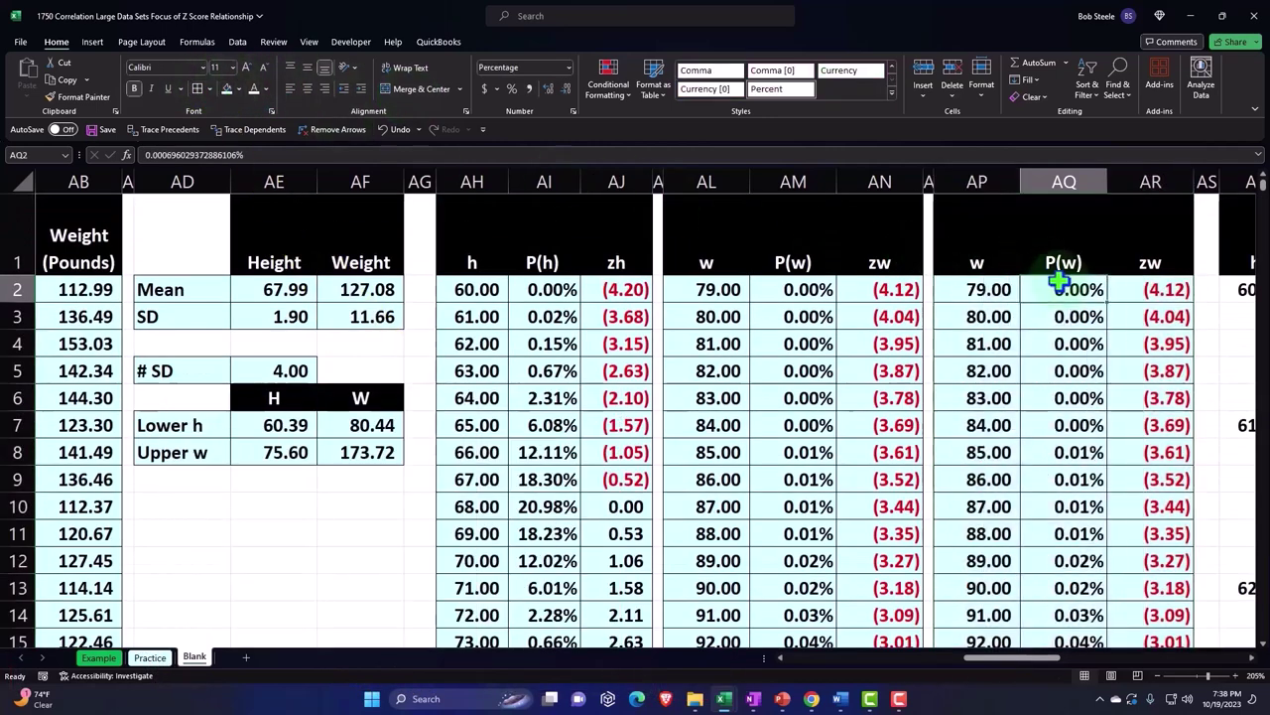
# Step: Give the W-h table through row 97 full cell borders and light-blue fill
pyautogui.press('Right')
pyautogui.press('Right')
pyautogui.press('Right')
pyautogui.press('Right')
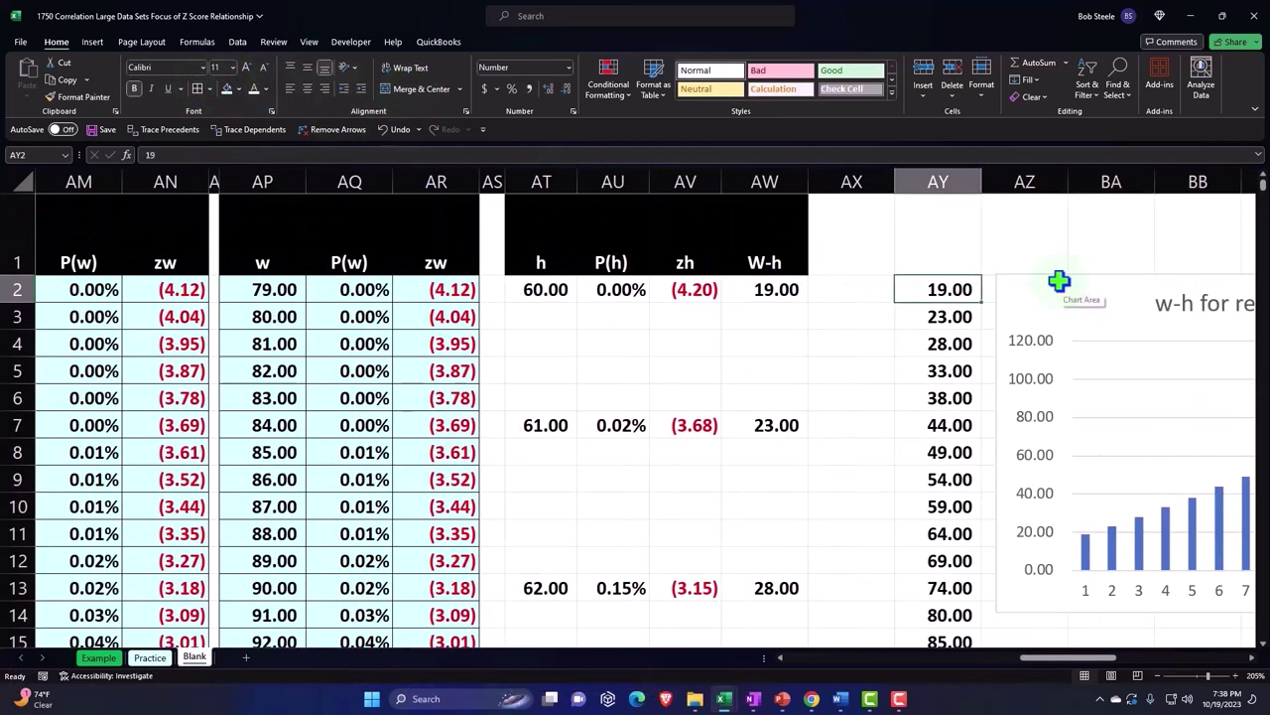
pyautogui.press('Left')
pyautogui.press('Left')
pyautogui.press('Left')
pyautogui.press('Left')
pyautogui.press('Left')
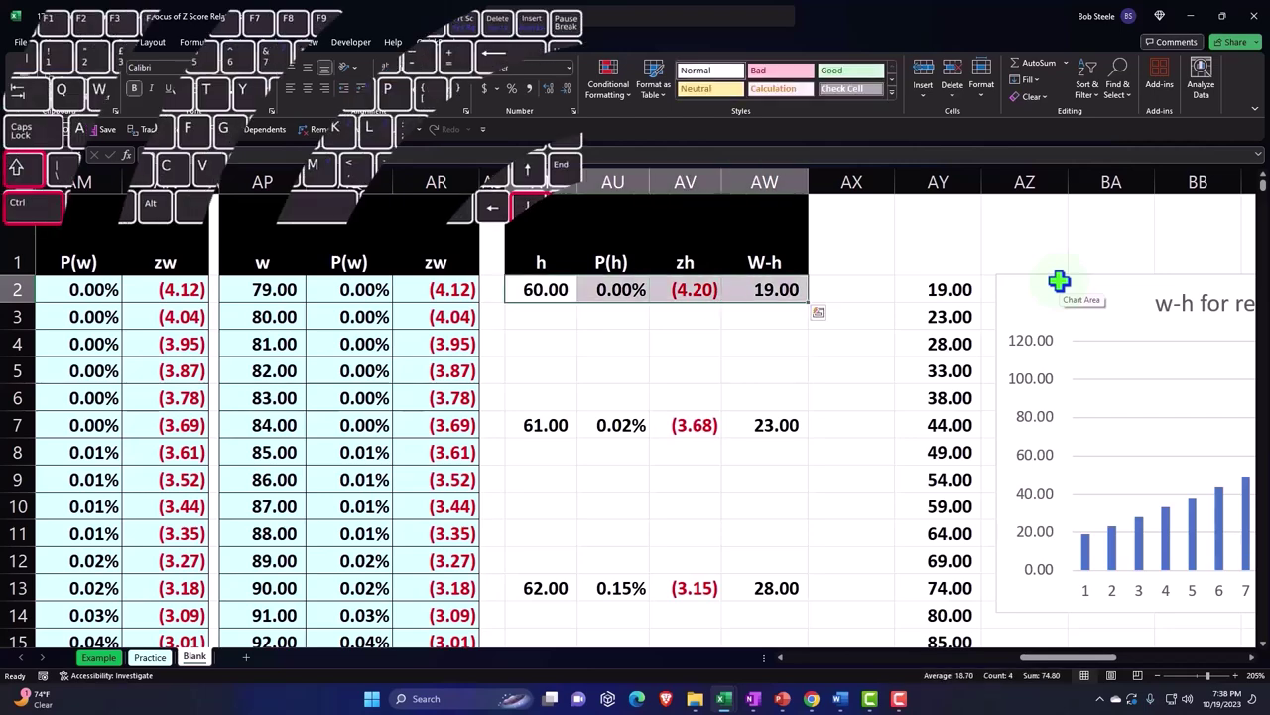
pyautogui.hotkey('shift', 'Right')
pyautogui.hotkey('shift', 'Down')
pyautogui.hotkey('shift', 'Down')
pyautogui.hotkey('shift', 'Down')
pyautogui.hotkey('shift', 'Down')
pyautogui.hotkey('shift', 'Down')
pyautogui.hotkey('shift', 'Down')
pyautogui.hotkey('shift', 'Down')
pyautogui.hotkey('shift', 'Down')
pyautogui.hotkey('shift', 'Down')
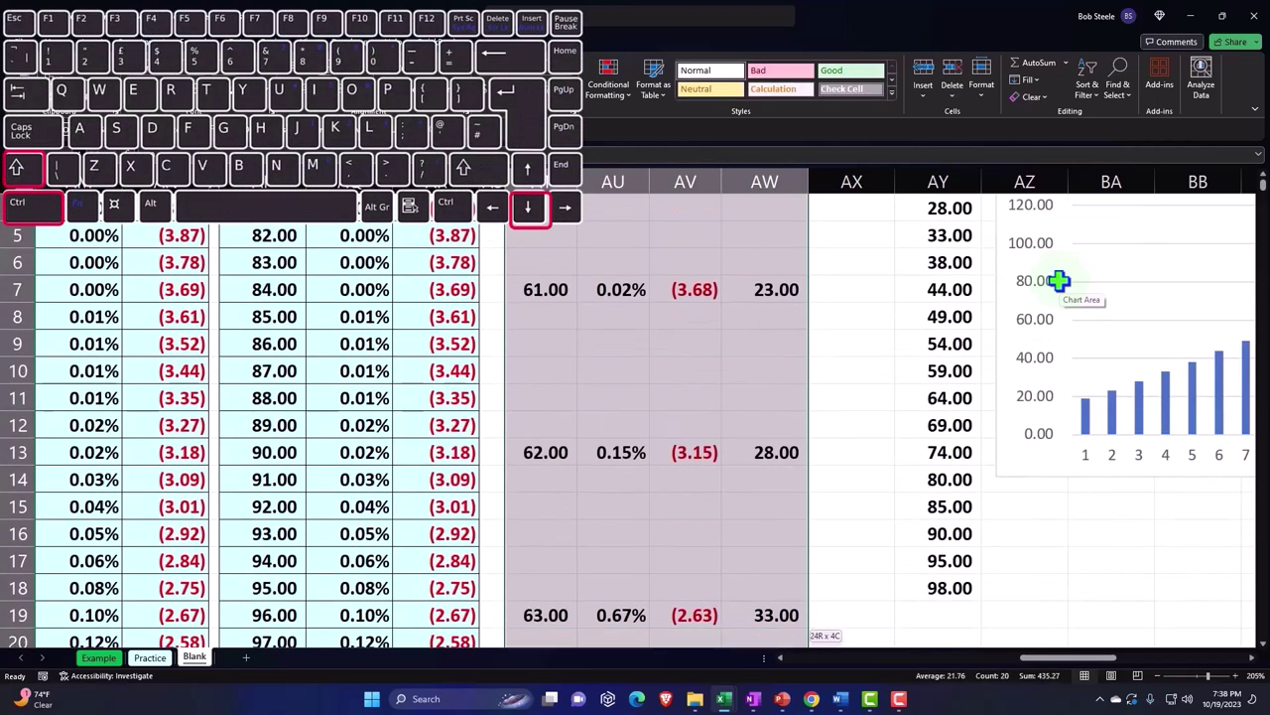
pyautogui.hotkey('shift', 'Down')
pyautogui.hotkey('shift', 'Down')
pyautogui.hotkey('shift', 'Down')
pyautogui.hotkey('shift', 'Down')
pyautogui.hotkey('shift', 'Down')
pyautogui.hotkey('shift', 'Down')
pyautogui.hotkey('shift', 'Down')
pyautogui.hotkey('shift', 'Down')
pyautogui.hotkey('shift', 'Down')
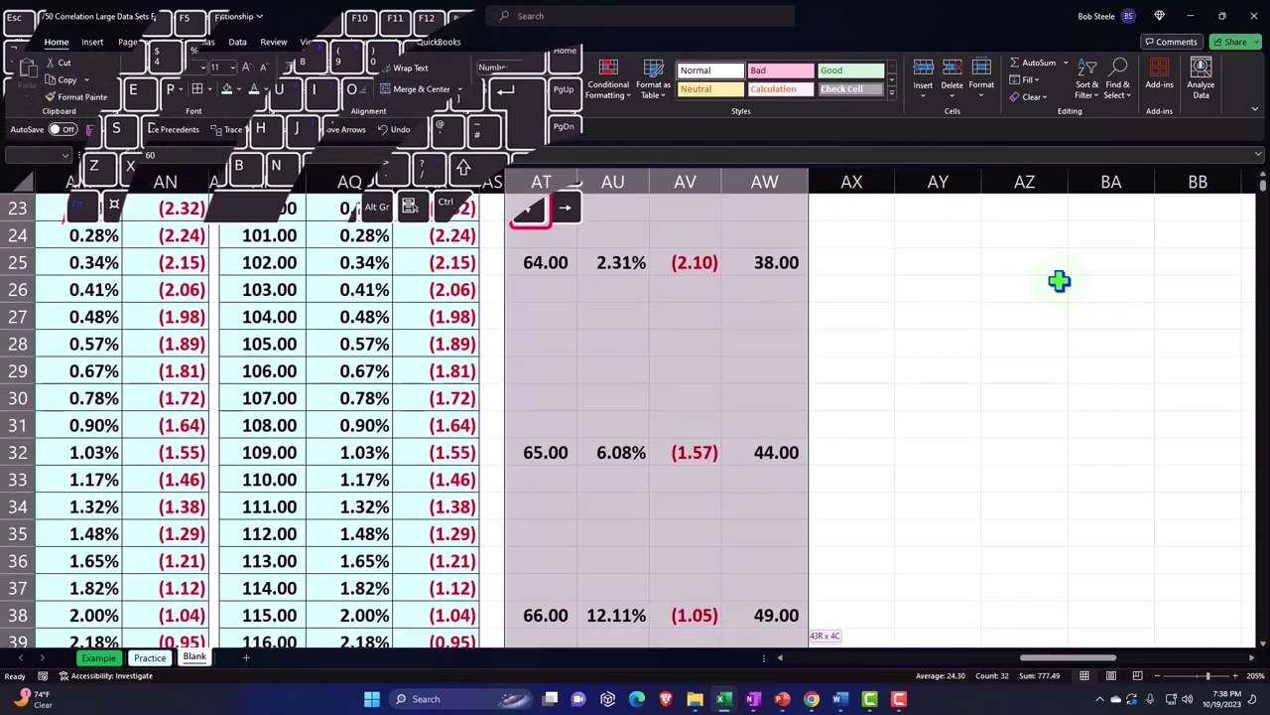
pyautogui.hotkey('shift', 'Down')
pyautogui.hotkey('shift', 'Down')
pyautogui.hotkey('shift', 'Down')
pyautogui.hotkey('shift', 'Down')
pyautogui.hotkey('shift', 'Down')
pyautogui.hotkey('shift', 'Down')
pyautogui.hotkey('shift', 'Down')
pyautogui.hotkey('shift', 'Down')
pyautogui.hotkey('shift', 'Down')
pyautogui.hotkey('shift', 'Down')
pyautogui.hotkey('shift', 'Down')
pyautogui.hotkey('shift', 'Down')
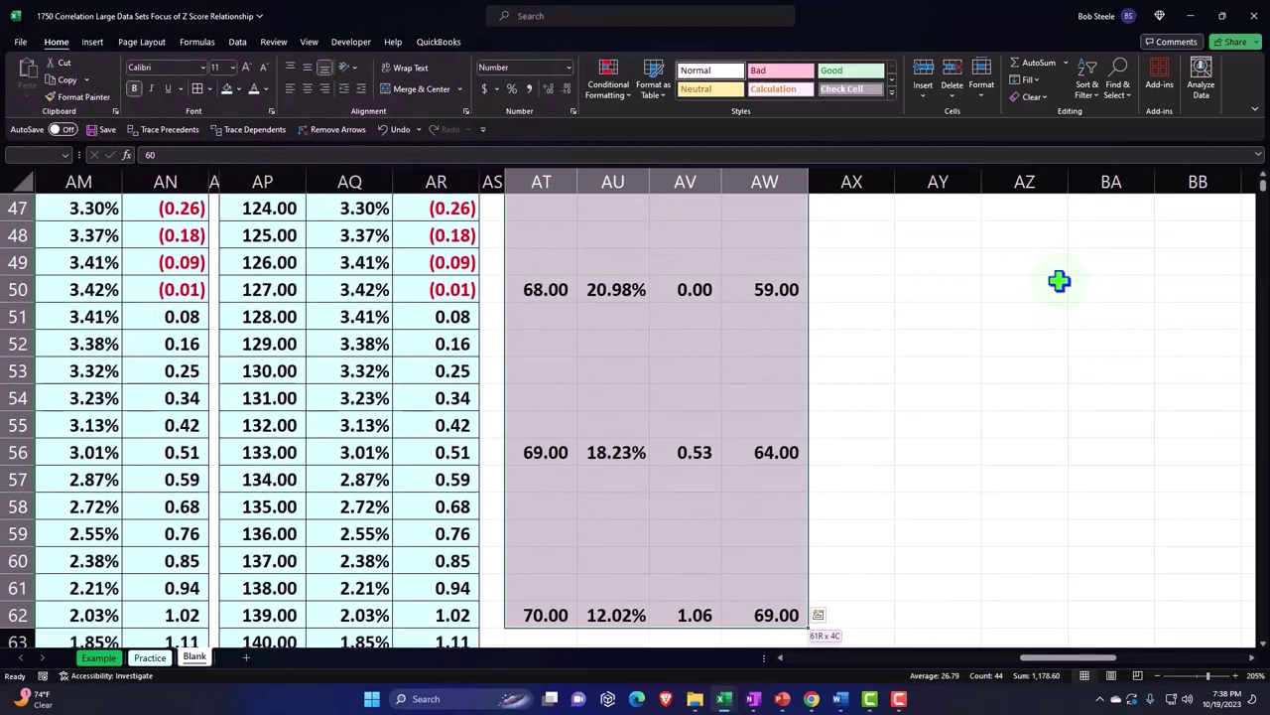
pyautogui.hotkey('shift', 'Down')
pyautogui.hotkey('shift', 'Down')
pyautogui.hotkey('shift', 'Down')
pyautogui.hotkey('shift', 'Down')
pyautogui.hotkey('shift', 'Down')
pyautogui.hotkey('shift', 'Down')
pyautogui.hotkey('shift', 'Down')
pyautogui.hotkey('shift', 'Down')
pyautogui.hotkey('shift', 'Down')
pyautogui.hotkey('shift', 'Down')
pyautogui.hotkey('shift', 'Down')
pyautogui.hotkey('shift', 'Down')
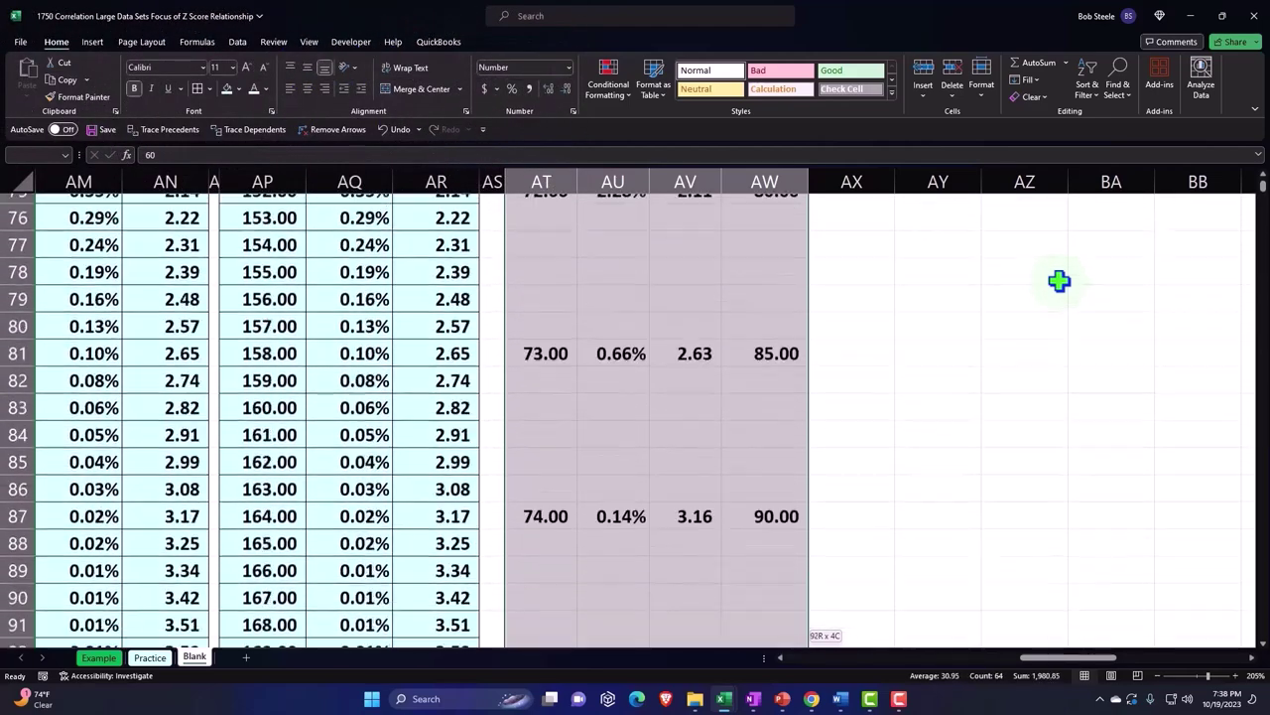
pyautogui.hotkey('shift', 'Down')
pyautogui.hotkey('shift', 'Down')
pyautogui.hotkey('shift', 'Down')
pyautogui.hotkey('ctrl', 'shift', 'Down')
pyautogui.hotkey('ctrl', 'shift', 'Up')
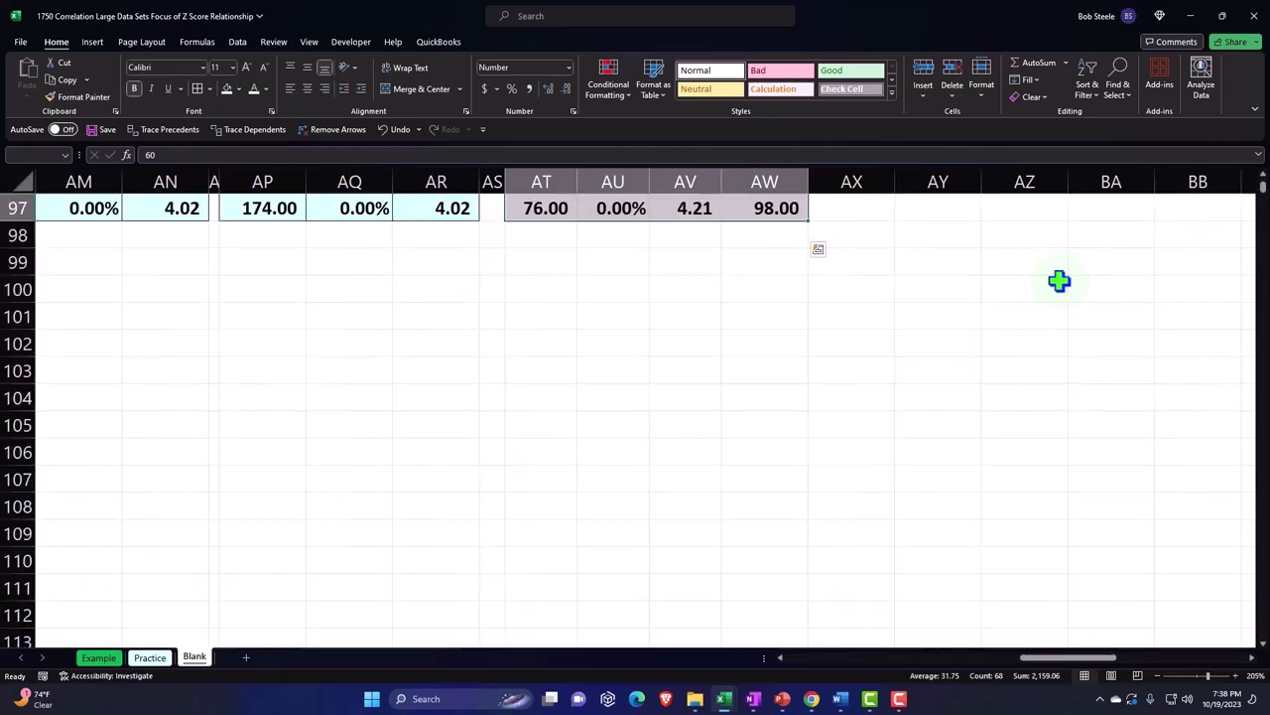
pyautogui.scroll(3, 891, 344)
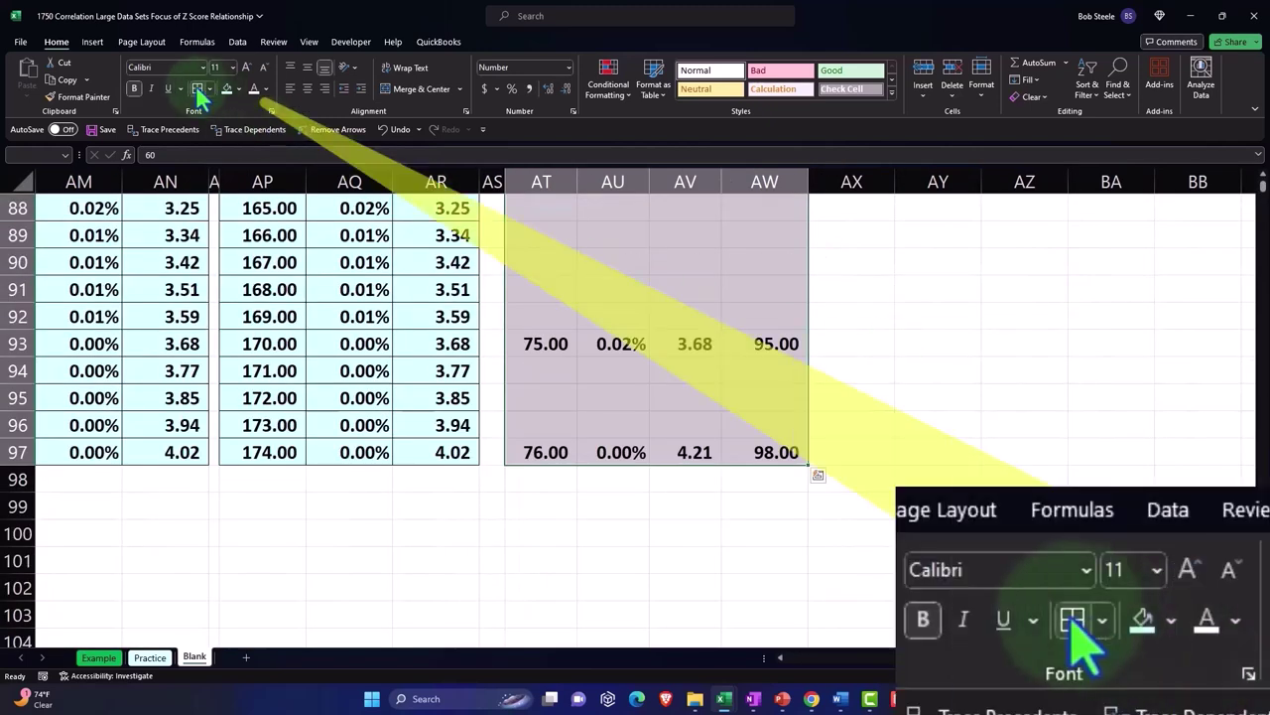
pyautogui.hotkey('ctrl', 'BackSpace')
pyautogui.click(228, 89)
pyautogui.click(935, 290)
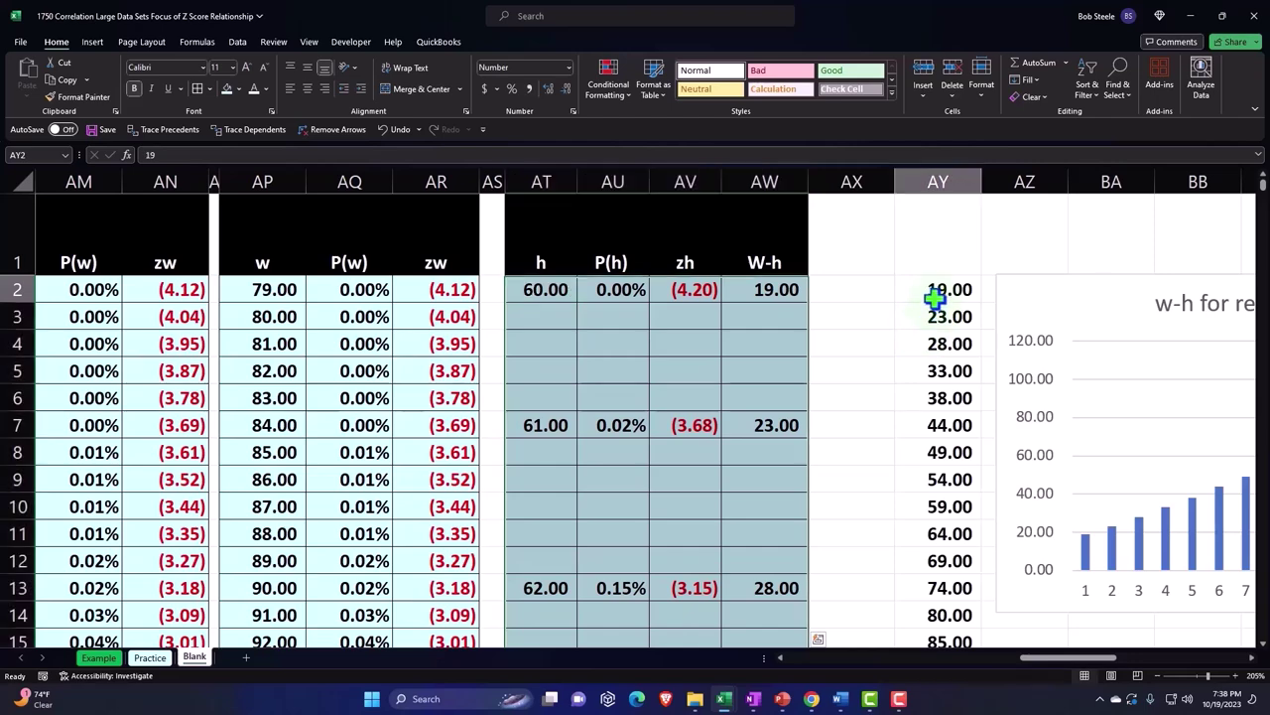
# Step: Add borders and light-blue fill to the W-h values in column AY
pyautogui.hotkey('ctrl', 'shift', 'Down')
pyautogui.hotkey('ctrl', 'BackSpace')
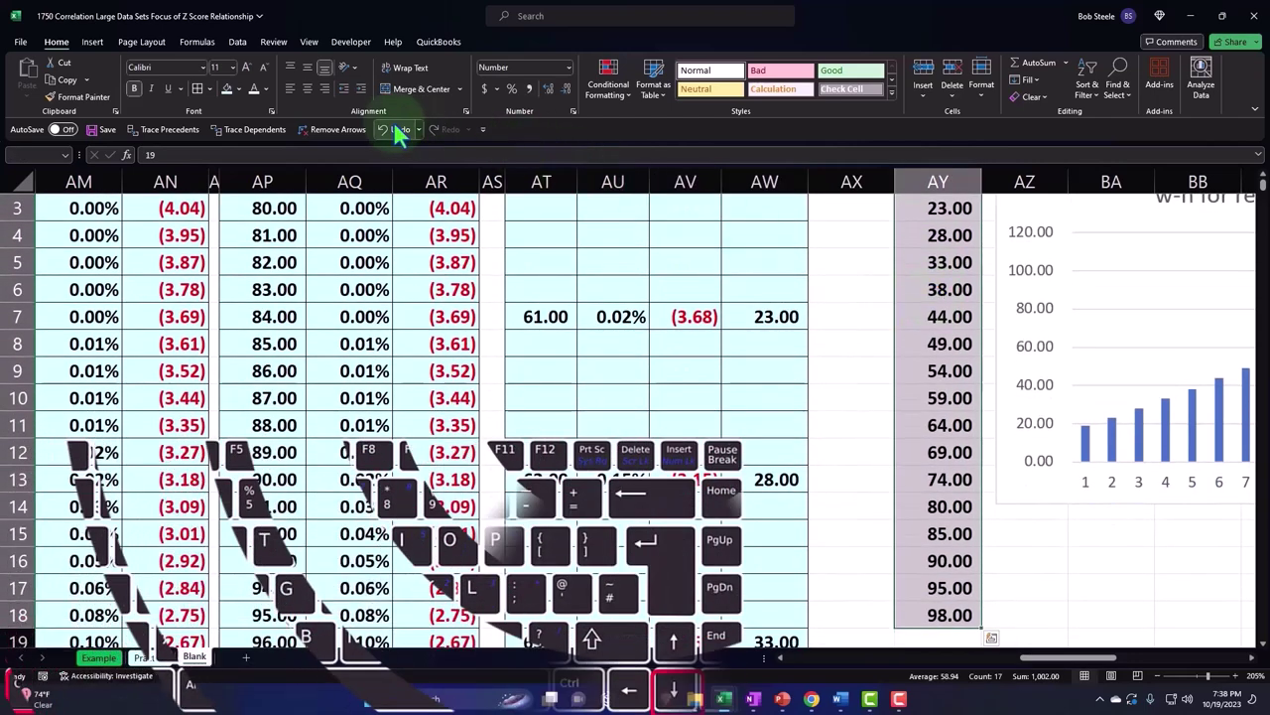
pyautogui.click(235, 90)
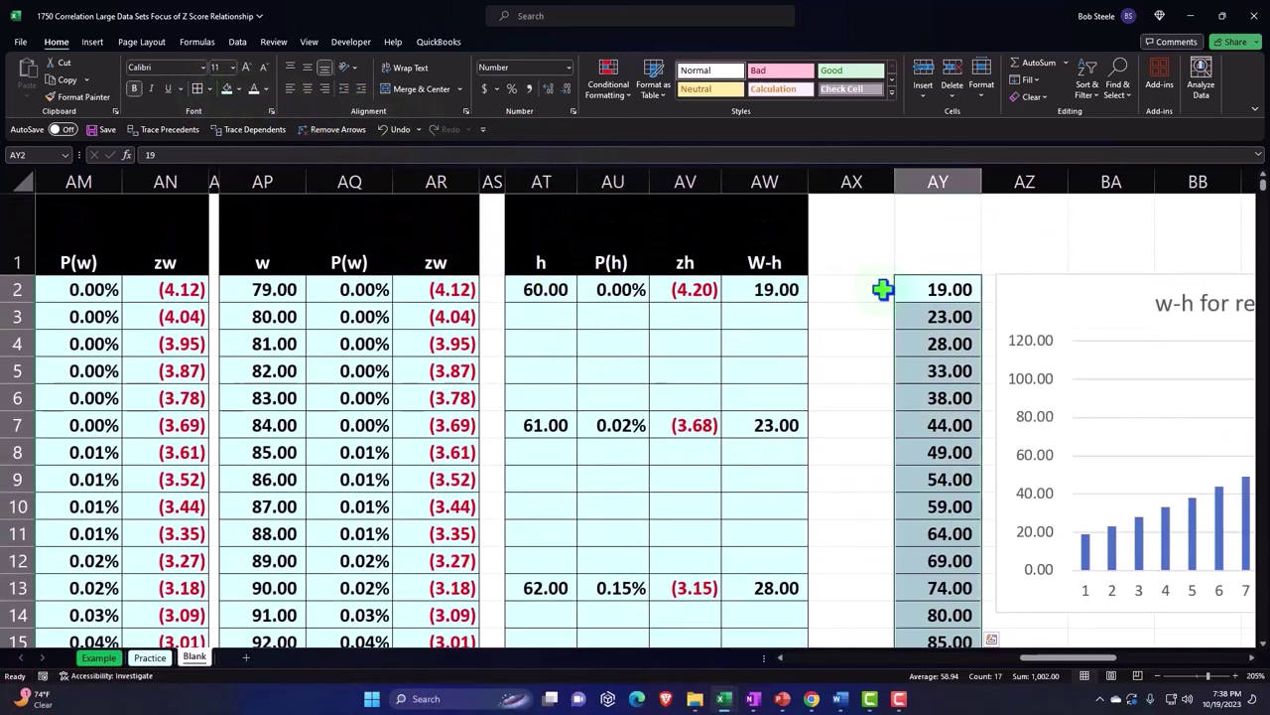
pyautogui.click(878, 289)
pyautogui.click(858, 181)
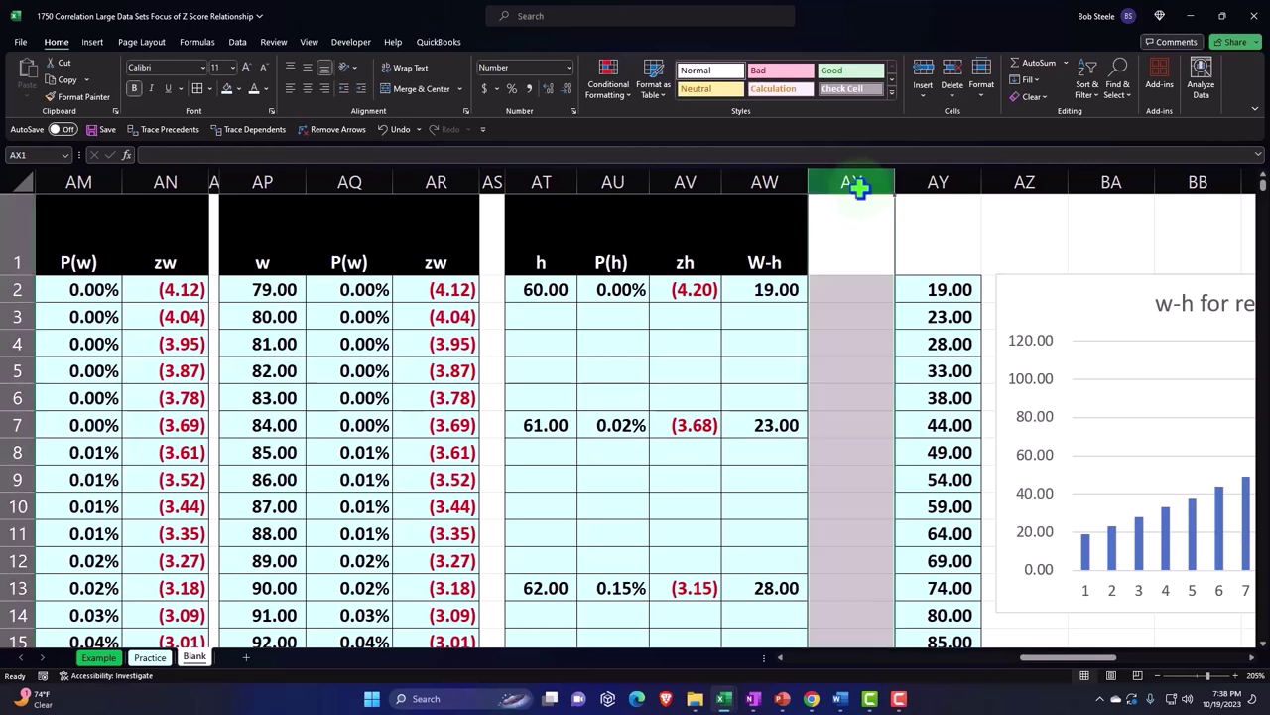
# Step: Ctrl-select spacer columns AS, AO, AK, AG, AC and Z together
pyautogui.keyDown('ctrl'); pyautogui.click(492, 179); pyautogui.keyUp('ctrl')
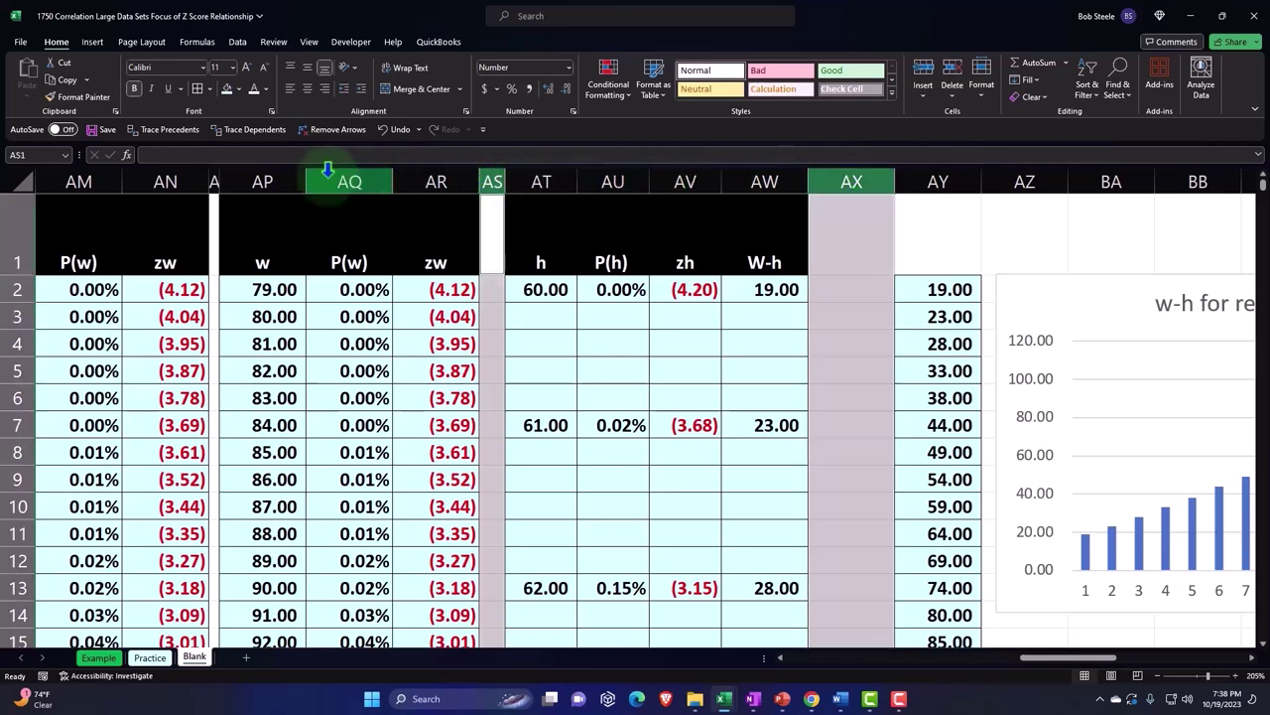
pyautogui.keyDown('ctrl'); pyautogui.click(214, 177); pyautogui.keyUp('ctrl')
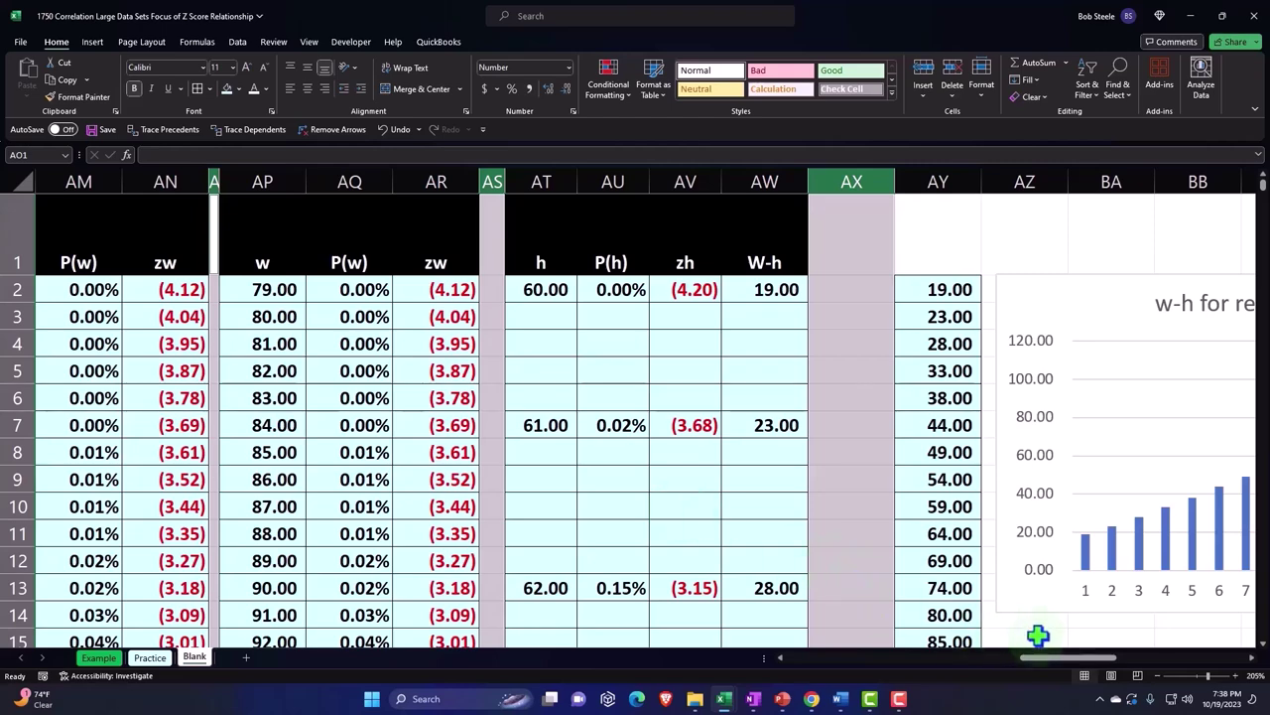
pyautogui.moveTo(1047, 660); pyautogui.dragTo(973, 662)
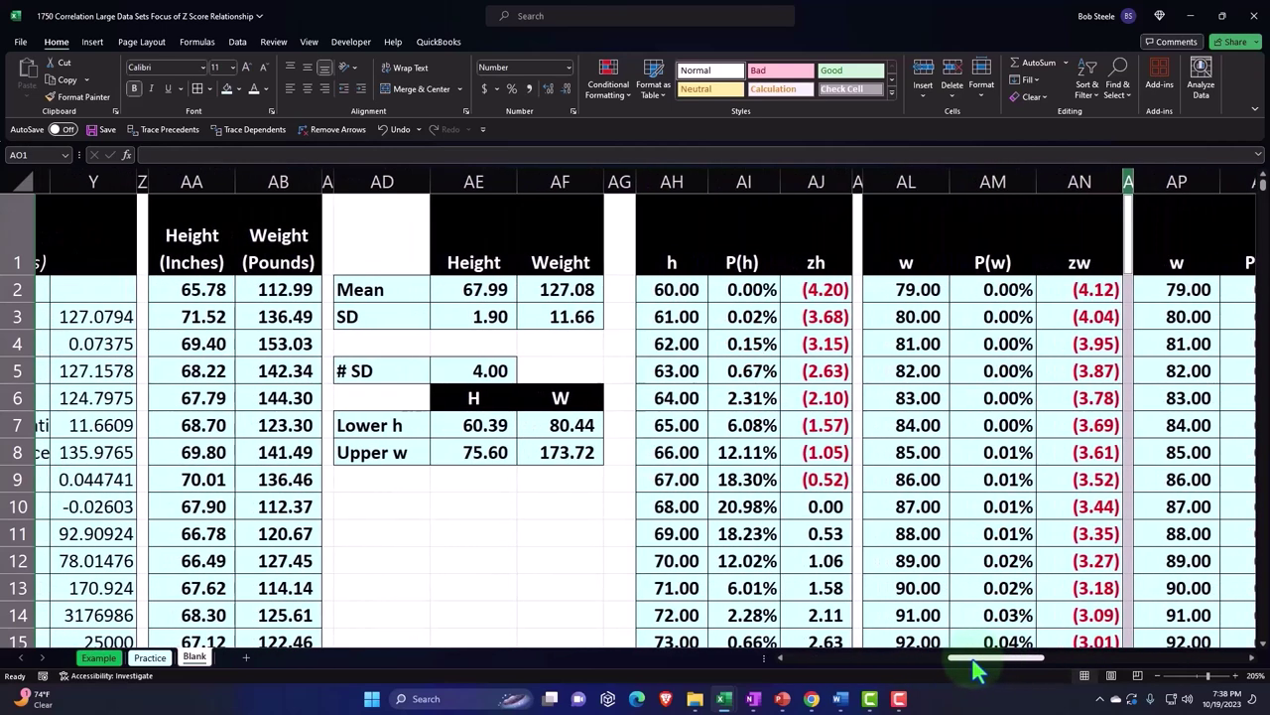
pyautogui.keyDown('ctrl'); pyautogui.click(860, 185); pyautogui.keyUp('ctrl')
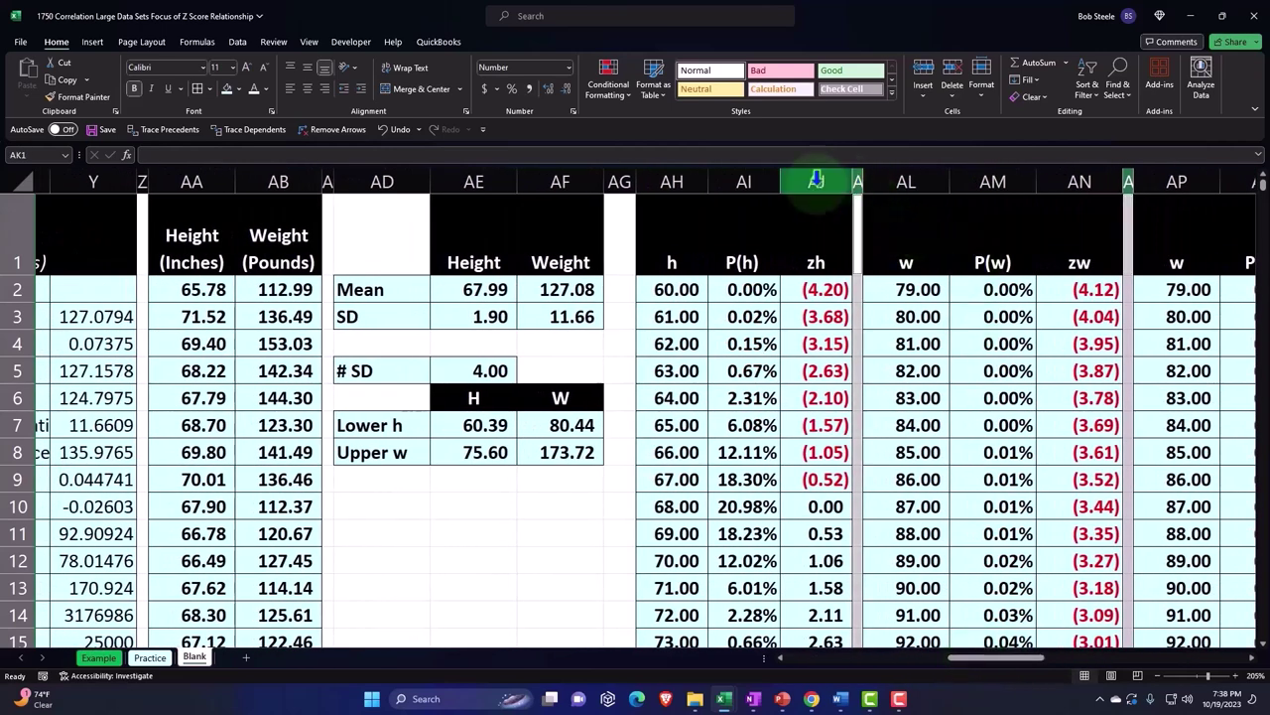
pyautogui.keyDown('ctrl'); pyautogui.click(619, 181); pyautogui.keyUp('ctrl')
pyautogui.keyDown('ctrl'); pyautogui.click(335, 177); pyautogui.keyUp('ctrl')
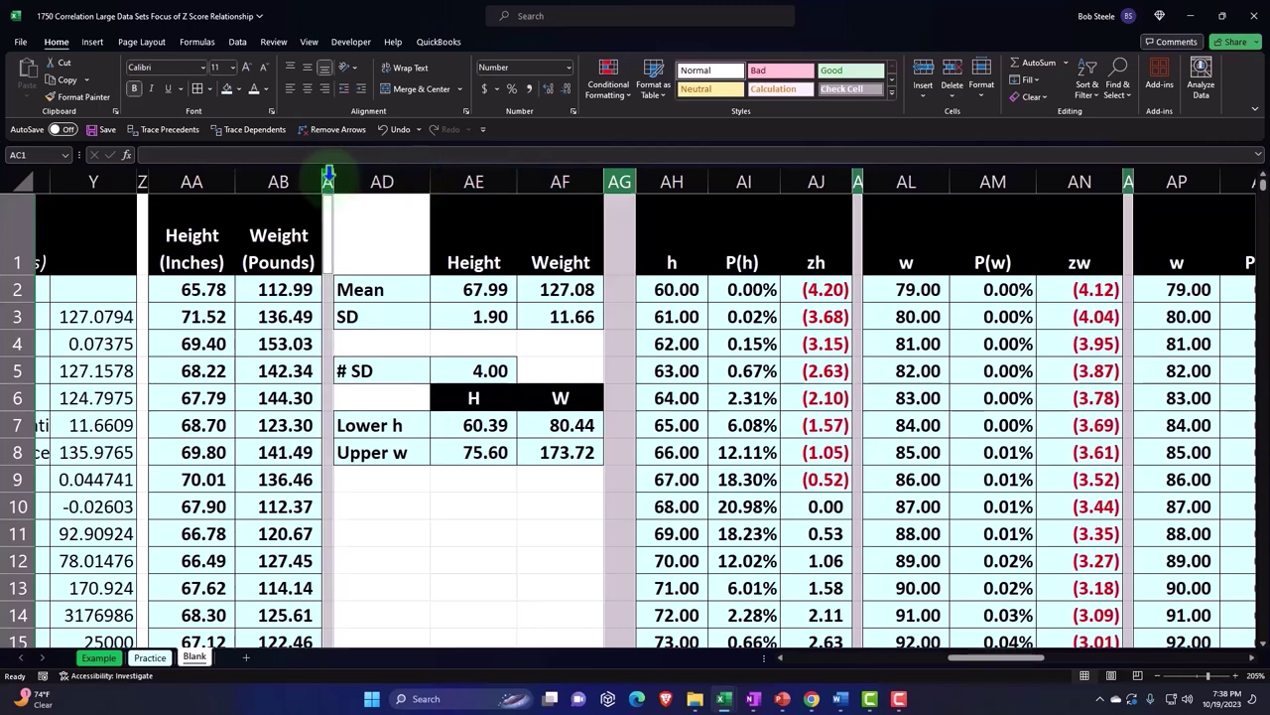
pyautogui.keyDown('ctrl'); pyautogui.click(142, 177); pyautogui.keyUp('ctrl')
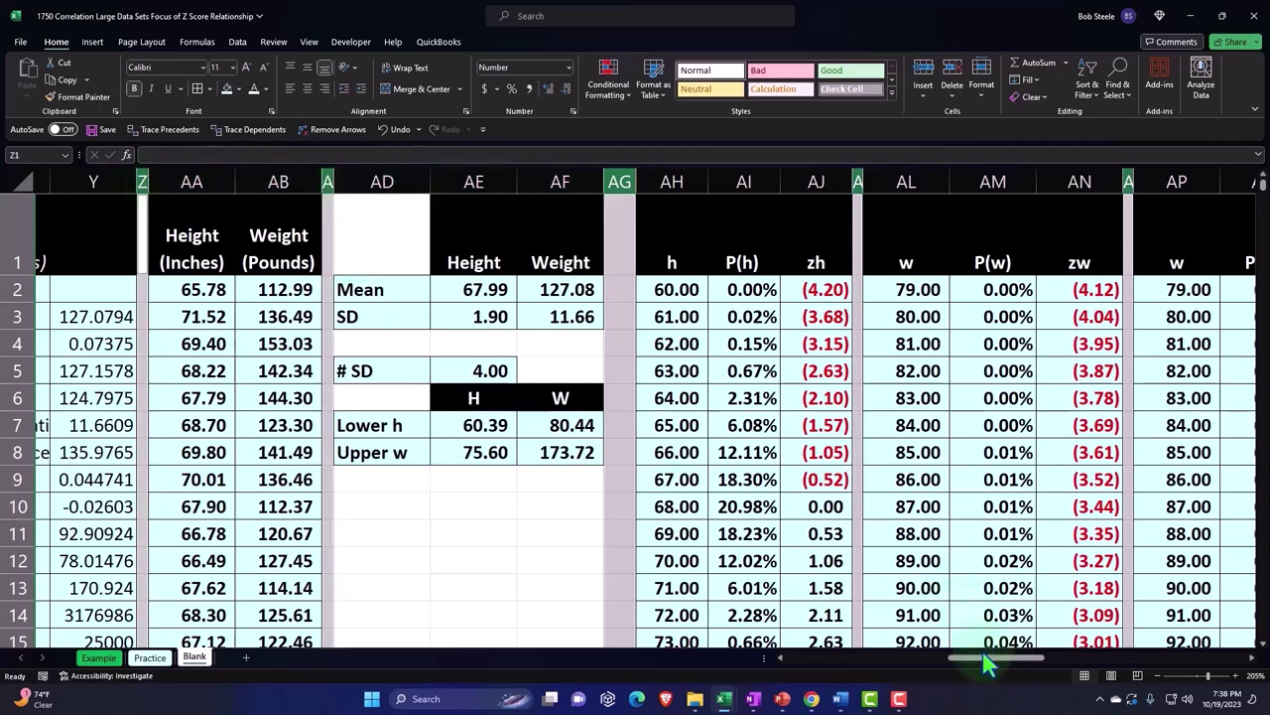
# Step: Add spacer columns U, Q and M, then narrow all selected columns to 0.58 width
pyautogui.moveTo(983, 666); pyautogui.dragTo(916, 667)
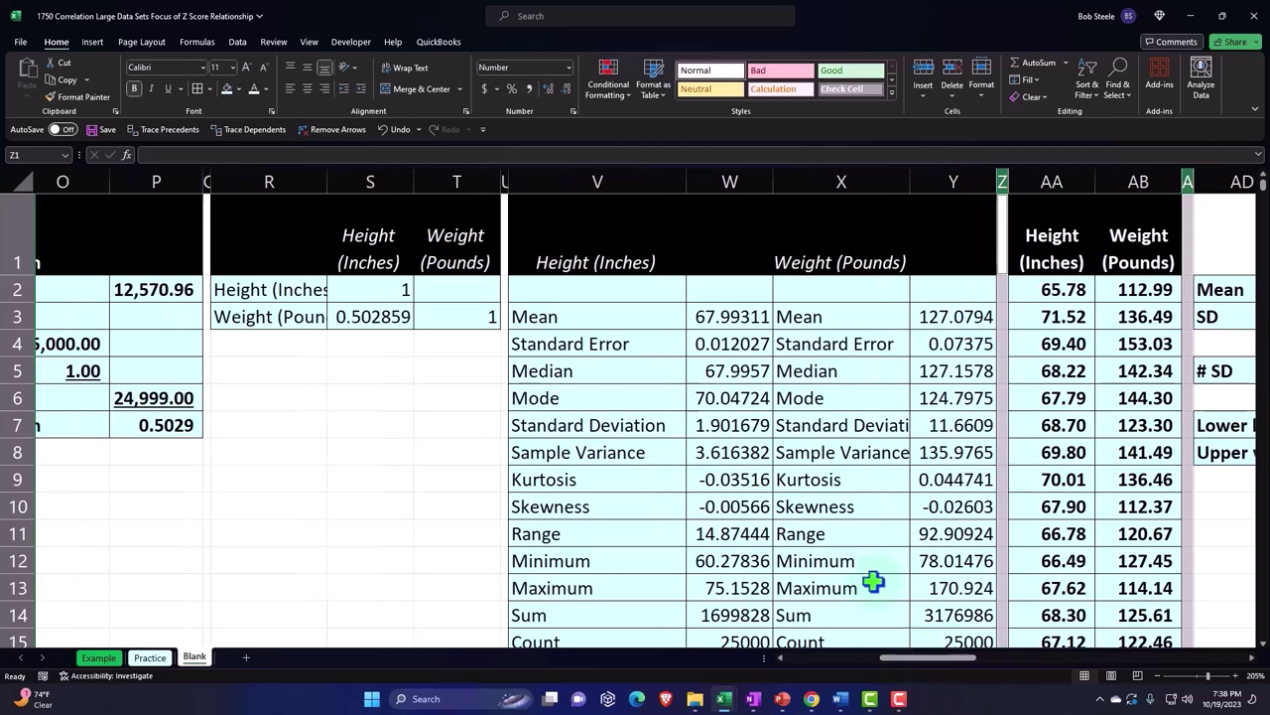
pyautogui.keyDown('ctrl'); pyautogui.click(505, 178); pyautogui.keyUp('ctrl')
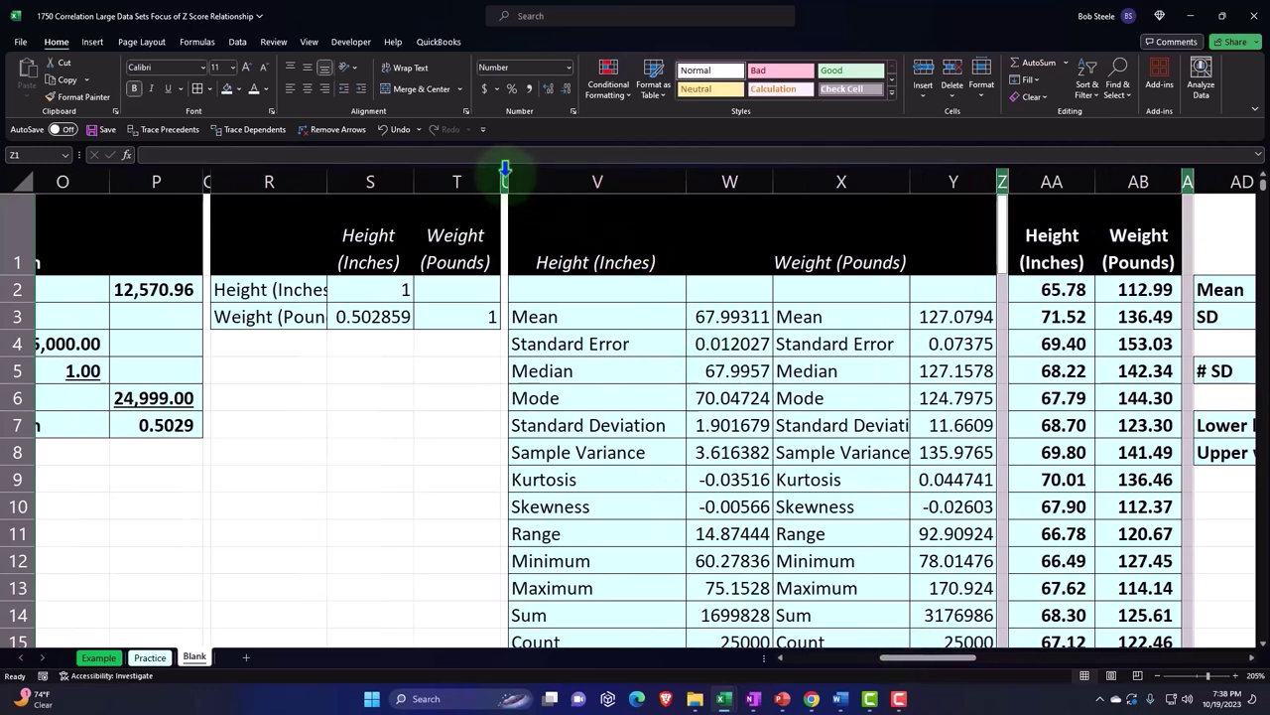
pyautogui.keyDown('ctrl'); pyautogui.click(207, 177); pyautogui.keyUp('ctrl')
pyautogui.moveTo(906, 670); pyautogui.dragTo(845, 666)
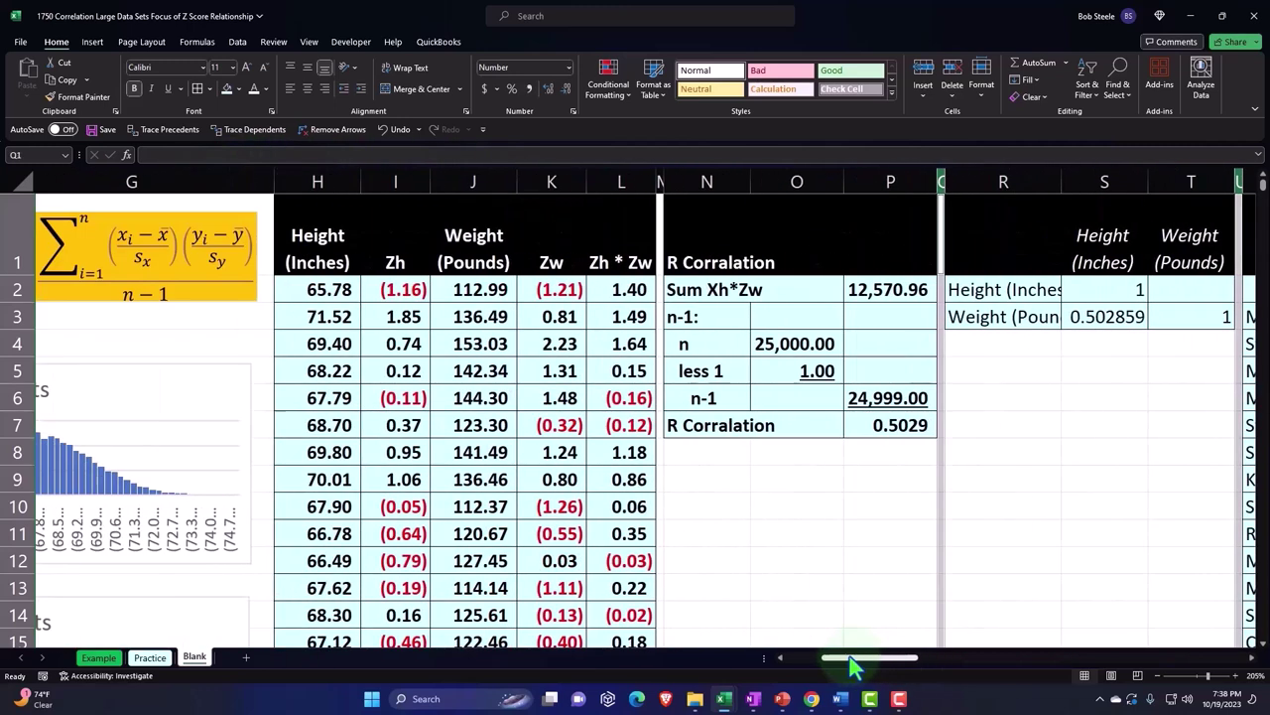
pyautogui.keyDown('ctrl'); pyautogui.click(668, 166); pyautogui.keyUp('ctrl')
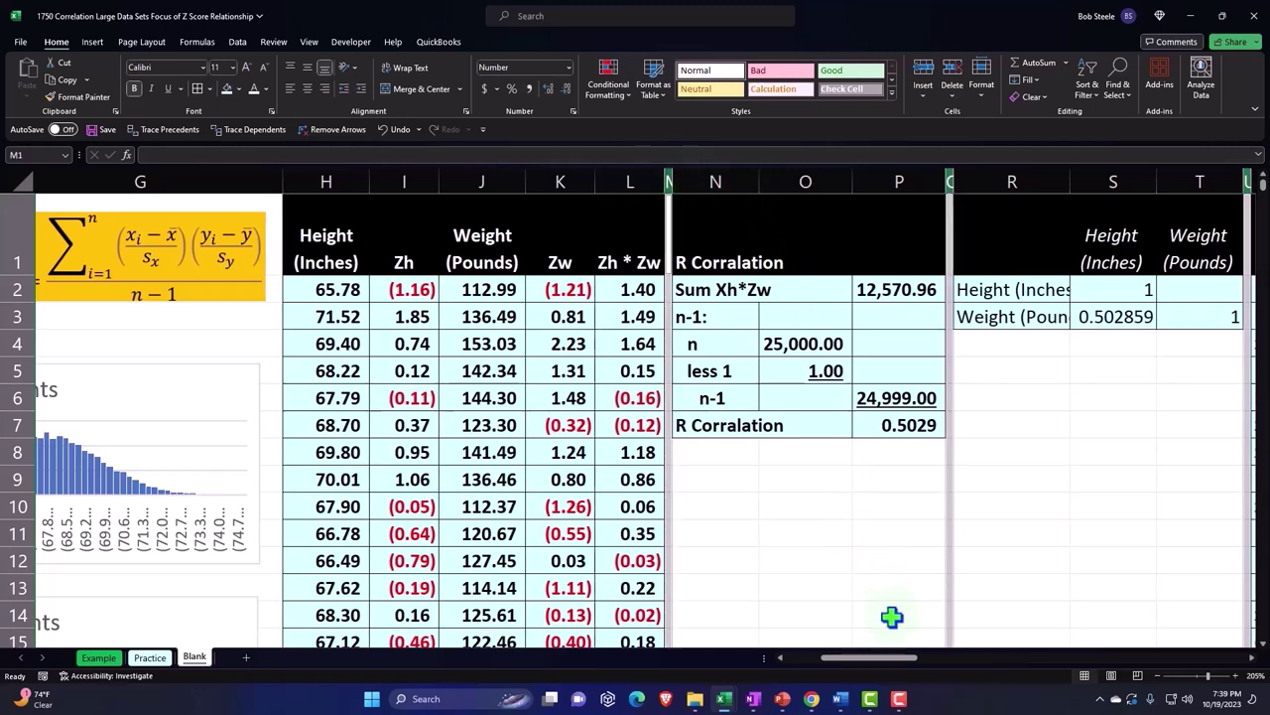
pyautogui.moveTo(886, 668); pyautogui.dragTo(827, 665)
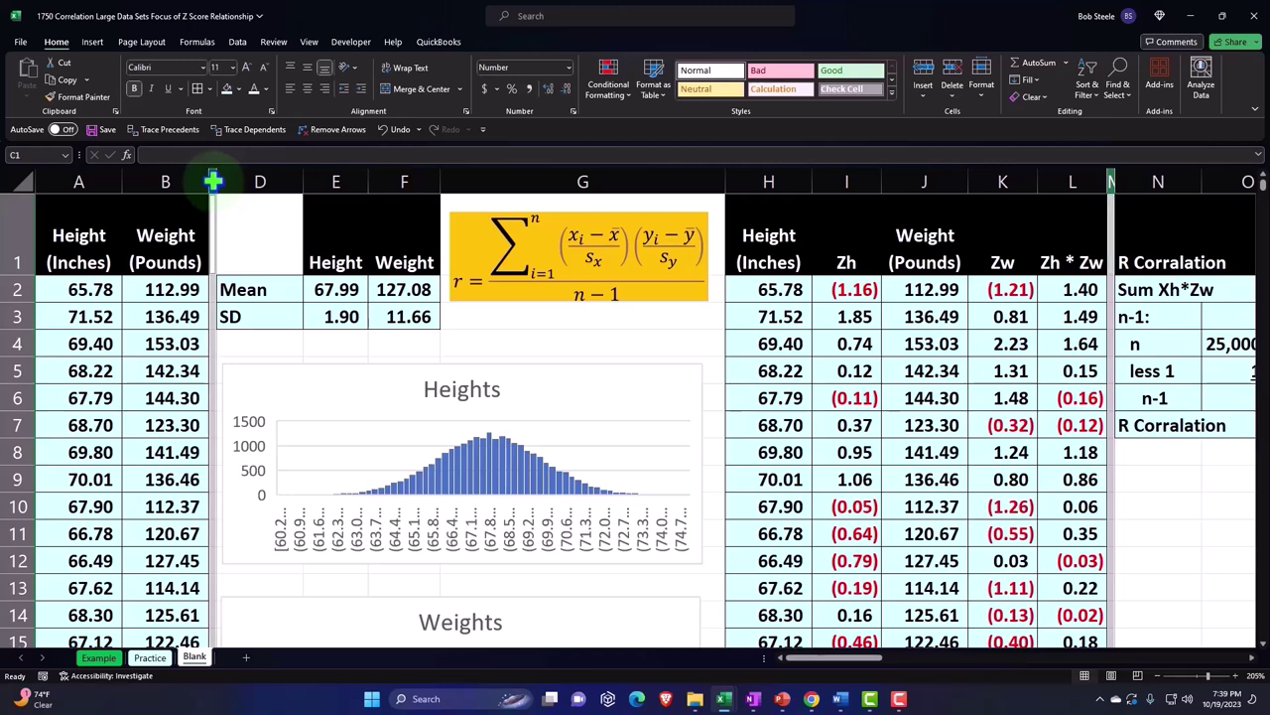
pyautogui.moveTo(218, 180); pyautogui.dragTo(220, 180)
# Step: Deselect the columns, scan right across the tables to the W-h chart, and show the Review tools
pyautogui.click(834, 370)
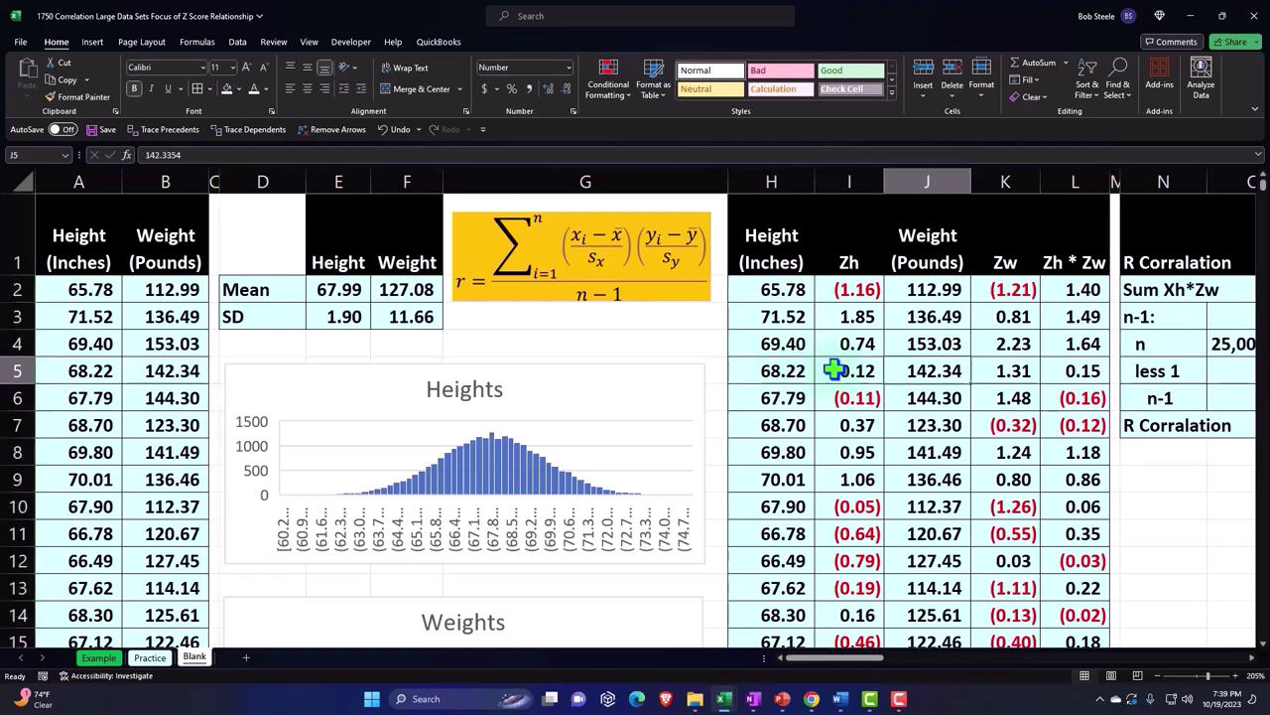
pyautogui.press('Right')
pyautogui.press('Right')
pyautogui.press('Right')
pyautogui.press('Right')
pyautogui.press('Right')
pyautogui.press('Right')
pyautogui.press('Right')
pyautogui.press('Right')
pyautogui.press('Right')
pyautogui.press('Right')
pyautogui.press('Right')
pyautogui.press('Right')
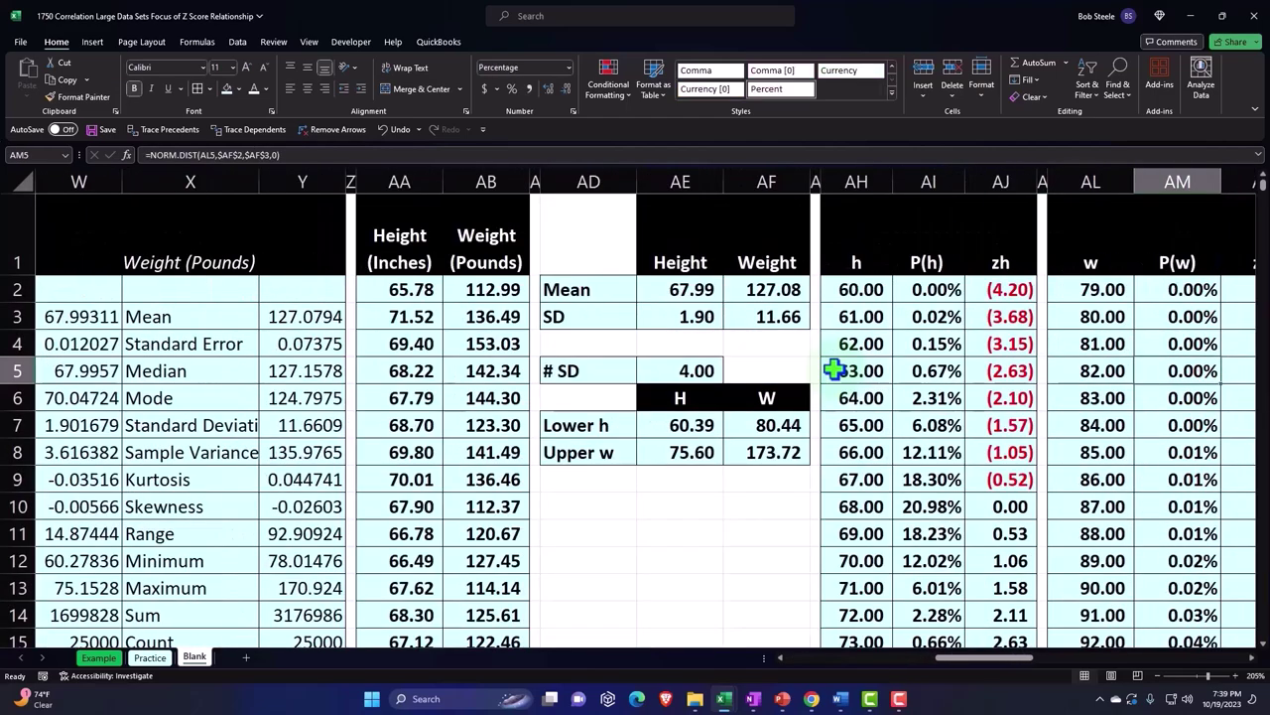
pyautogui.press('Right')
pyautogui.press('Right')
pyautogui.press('Right')
pyautogui.press('Right')
pyautogui.press('Right')
pyautogui.press('Right')
pyautogui.press('Right')
pyautogui.press('Right')
pyautogui.press('Right')
pyautogui.press('Right')
pyautogui.press('Right')
pyautogui.press('Right')
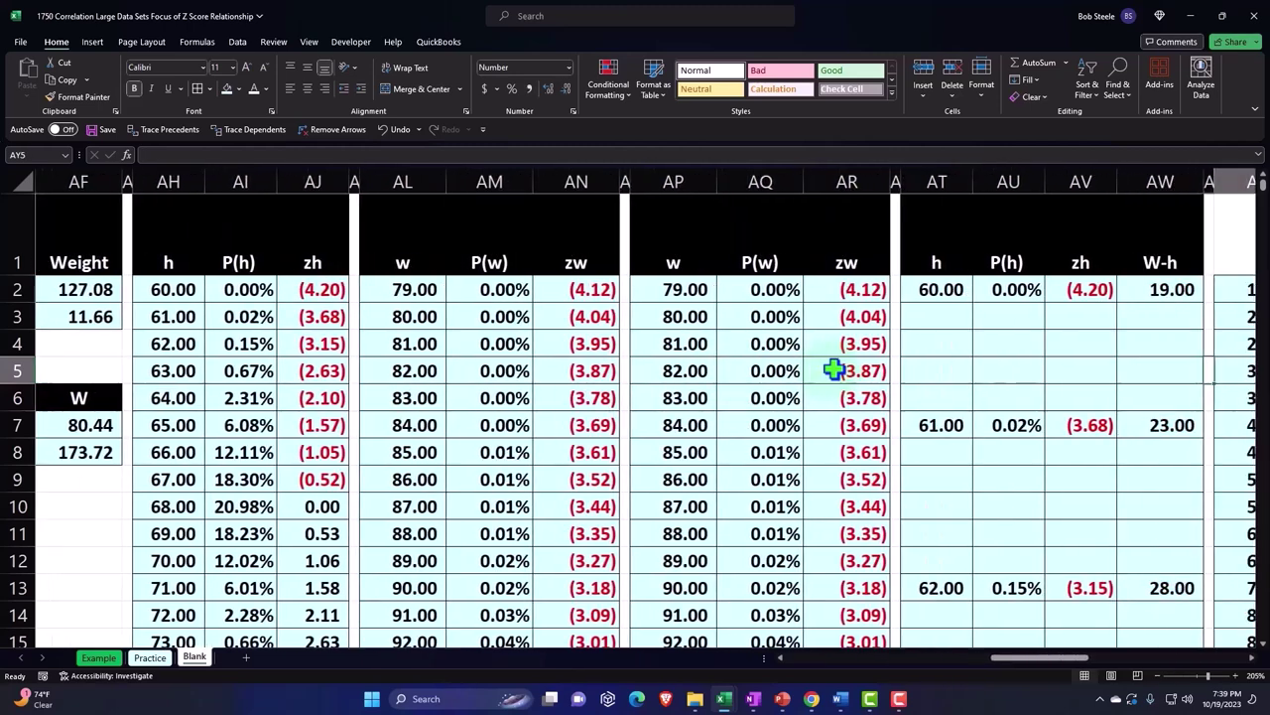
pyautogui.press('Right')
pyautogui.press('Right')
pyautogui.press('Right')
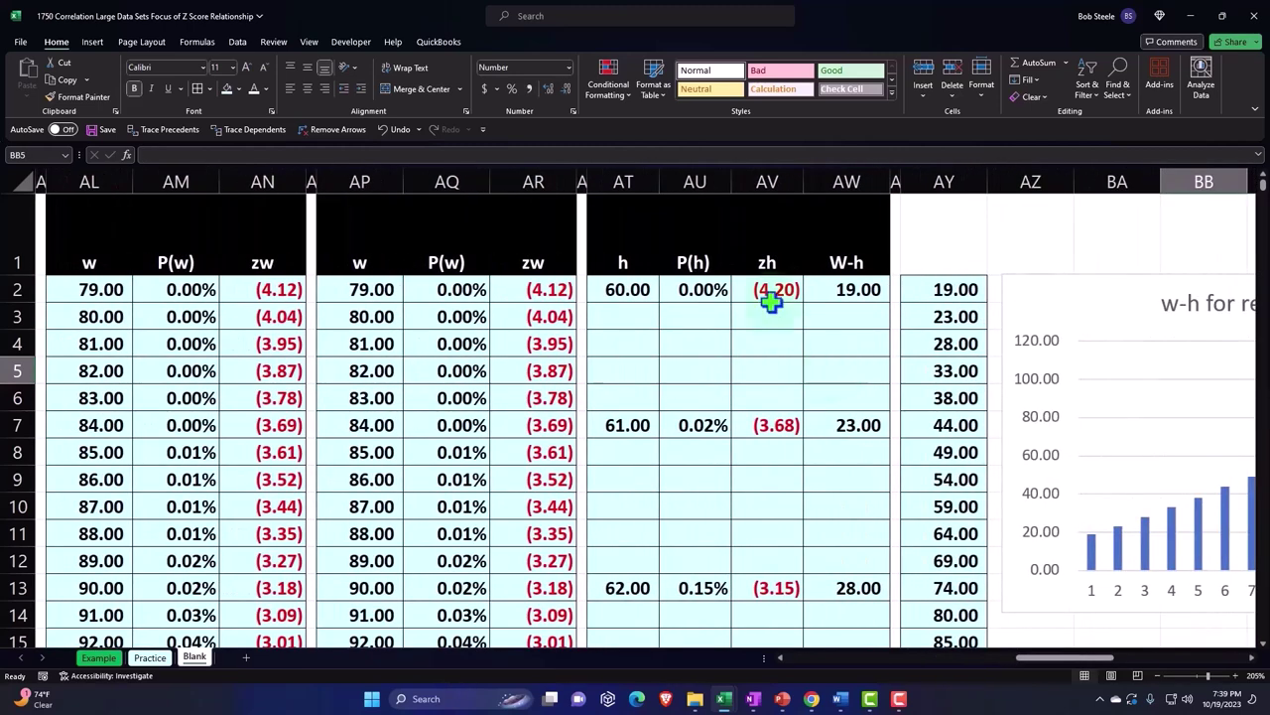
pyautogui.click(271, 41)
# Step: Run Spelling, change Corralation to Correlation, continue from the start, and ignore Zh and Zw
pyautogui.click(27, 77)
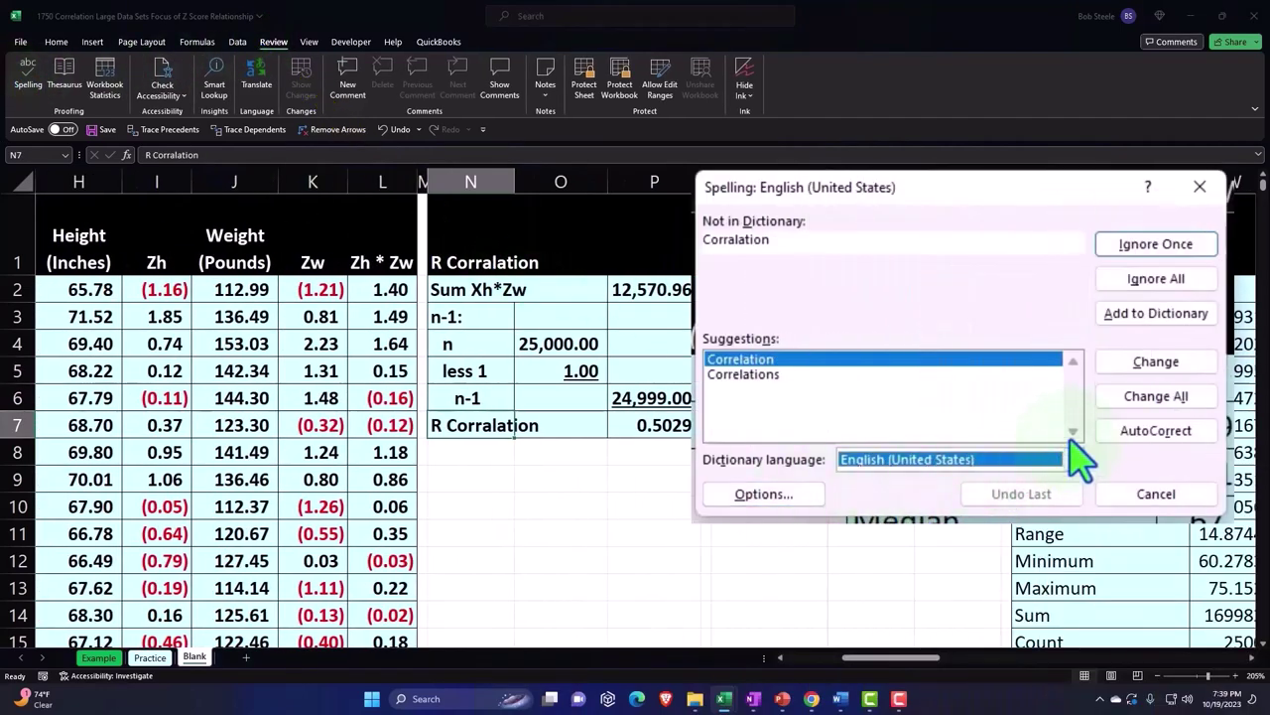
pyautogui.click(1131, 365)
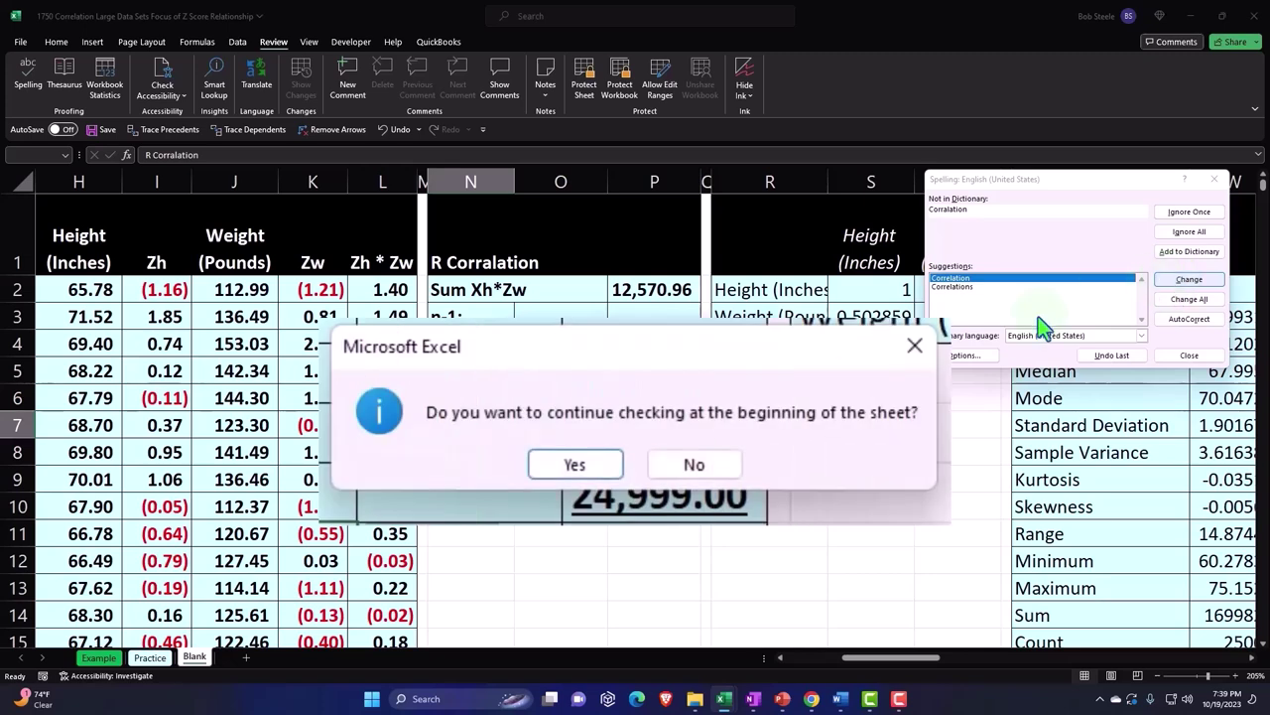
pyautogui.click(574, 467)
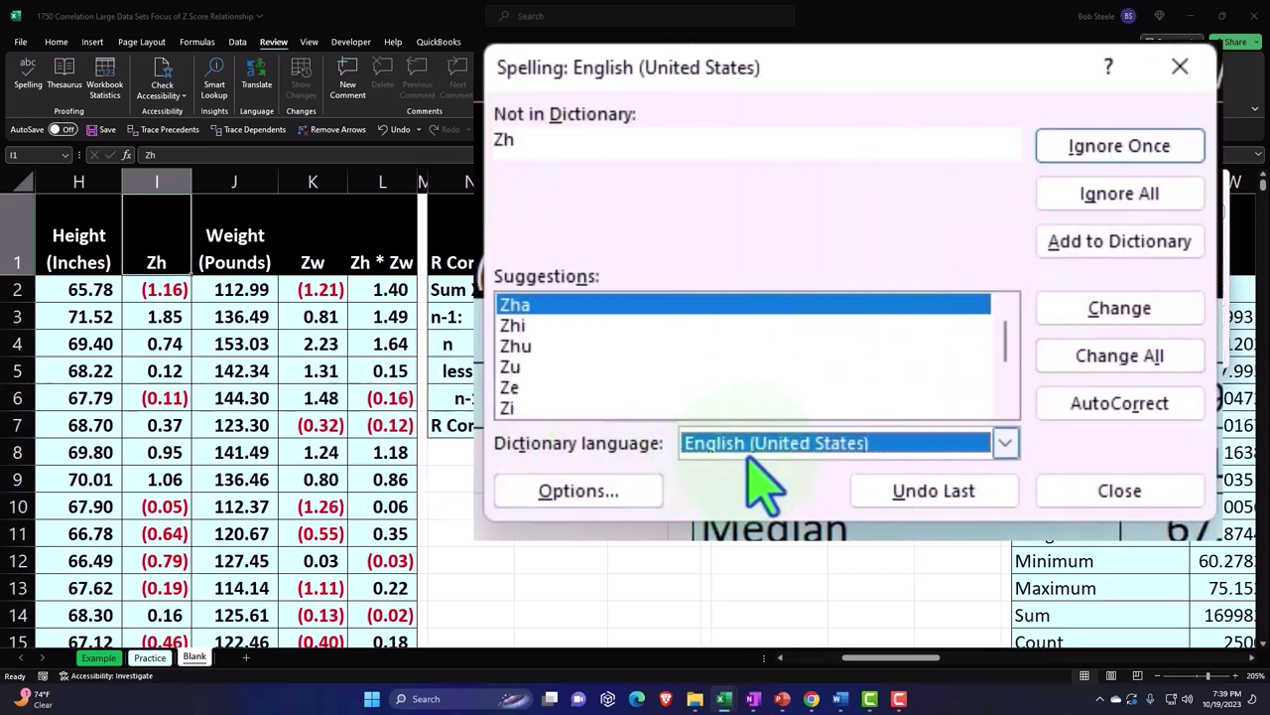
pyautogui.click(1120, 151)
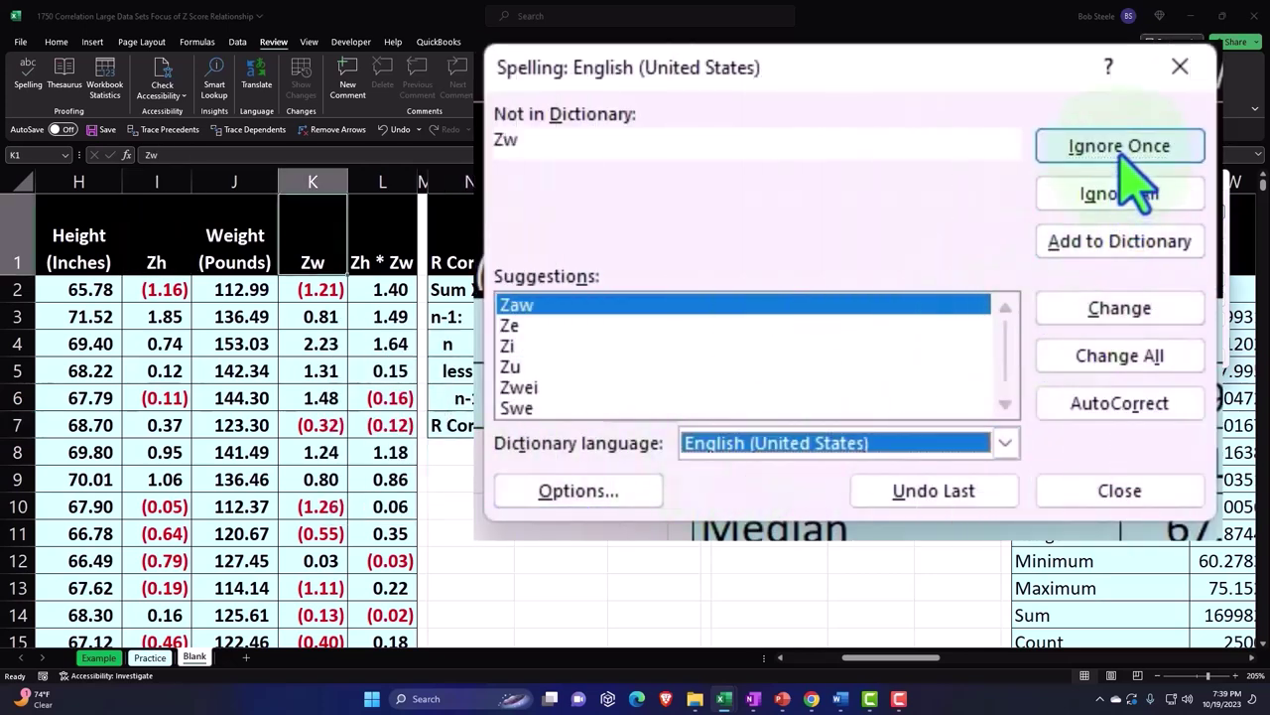
pyautogui.click(1120, 151)
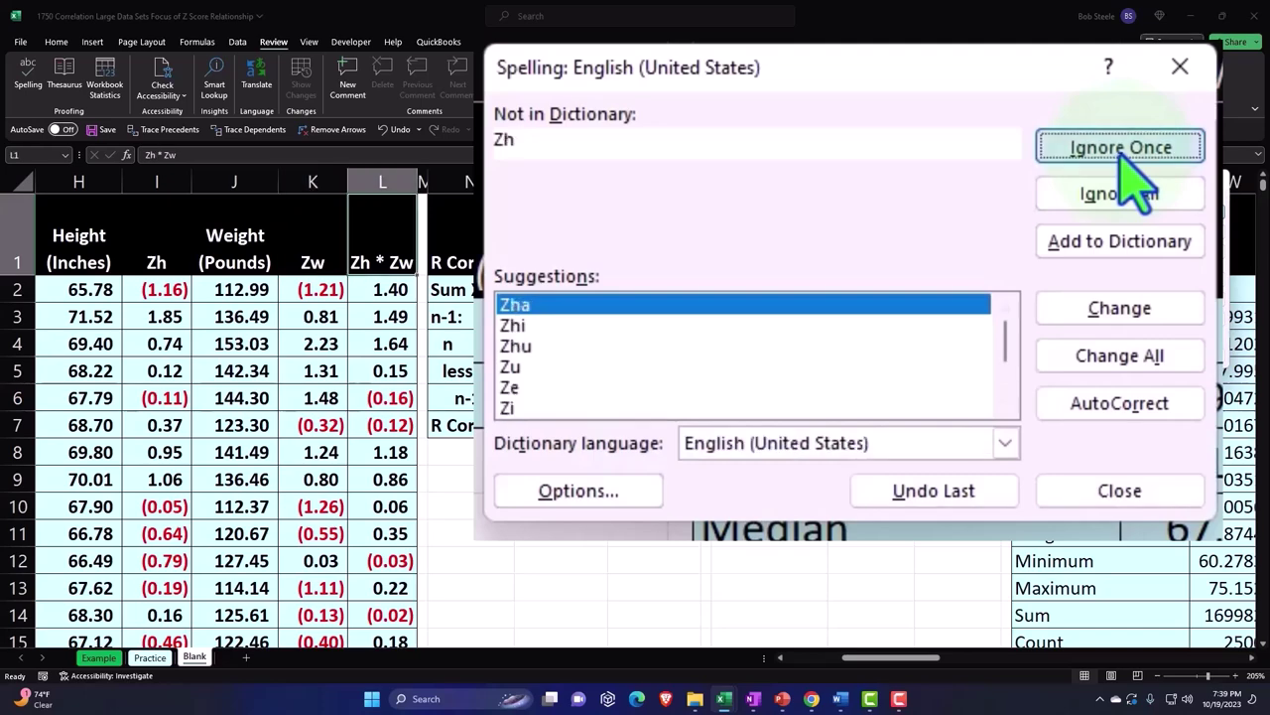
pyautogui.click(1119, 151)
pyautogui.click(1120, 151)
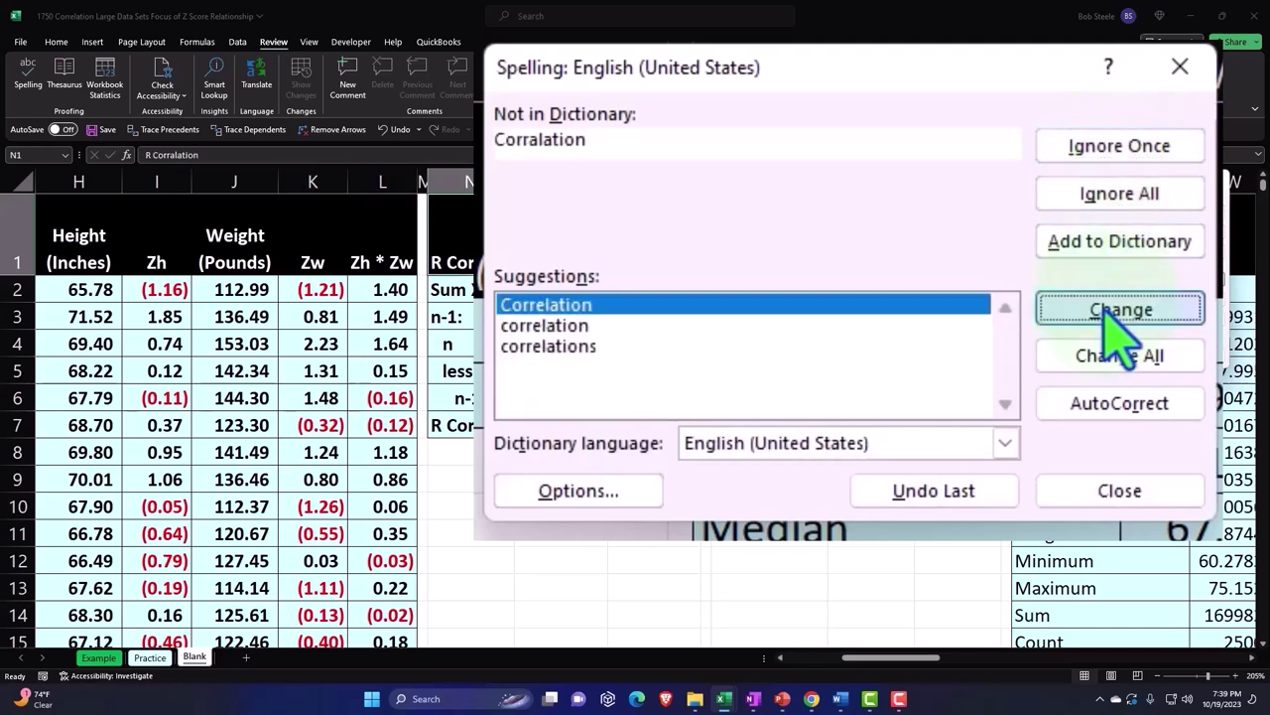
# Step: Correct the second Corralation and ignore zh, zw and Xh until the check completes
pyautogui.click(1112, 310)
pyautogui.click(1115, 151)
pyautogui.click(1109, 151)
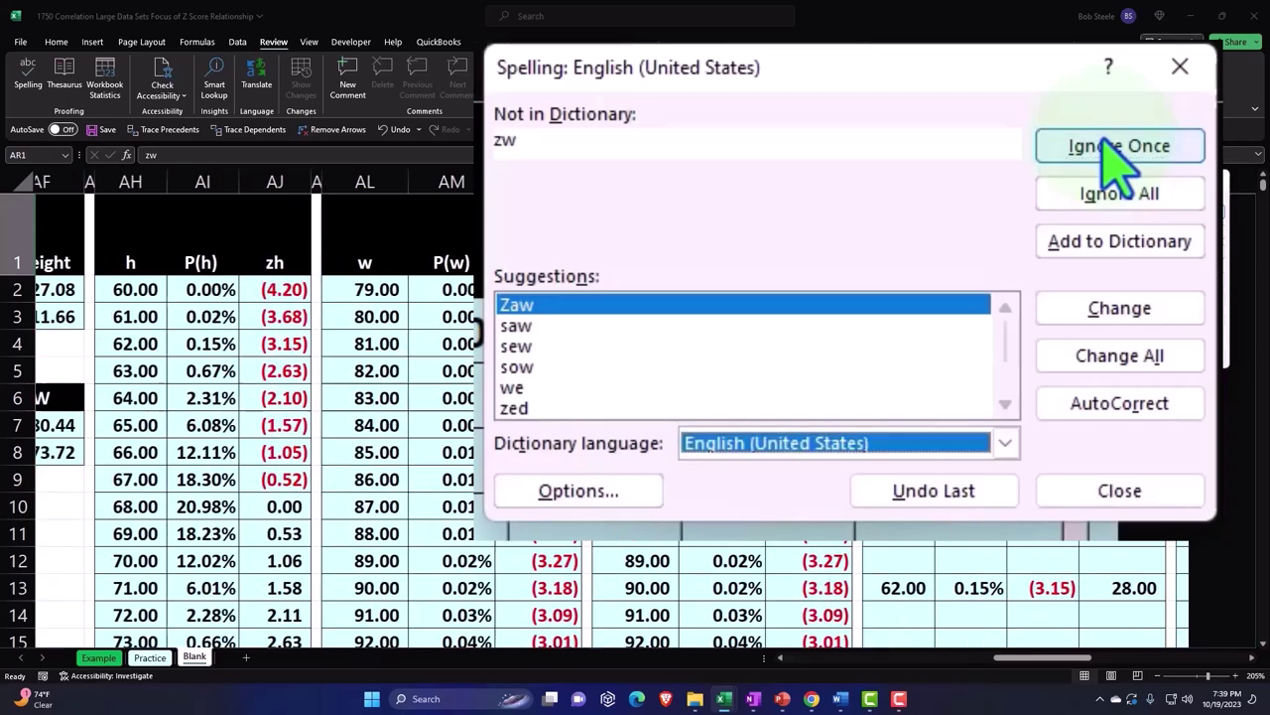
pyautogui.click(1110, 151)
pyautogui.click(1119, 154)
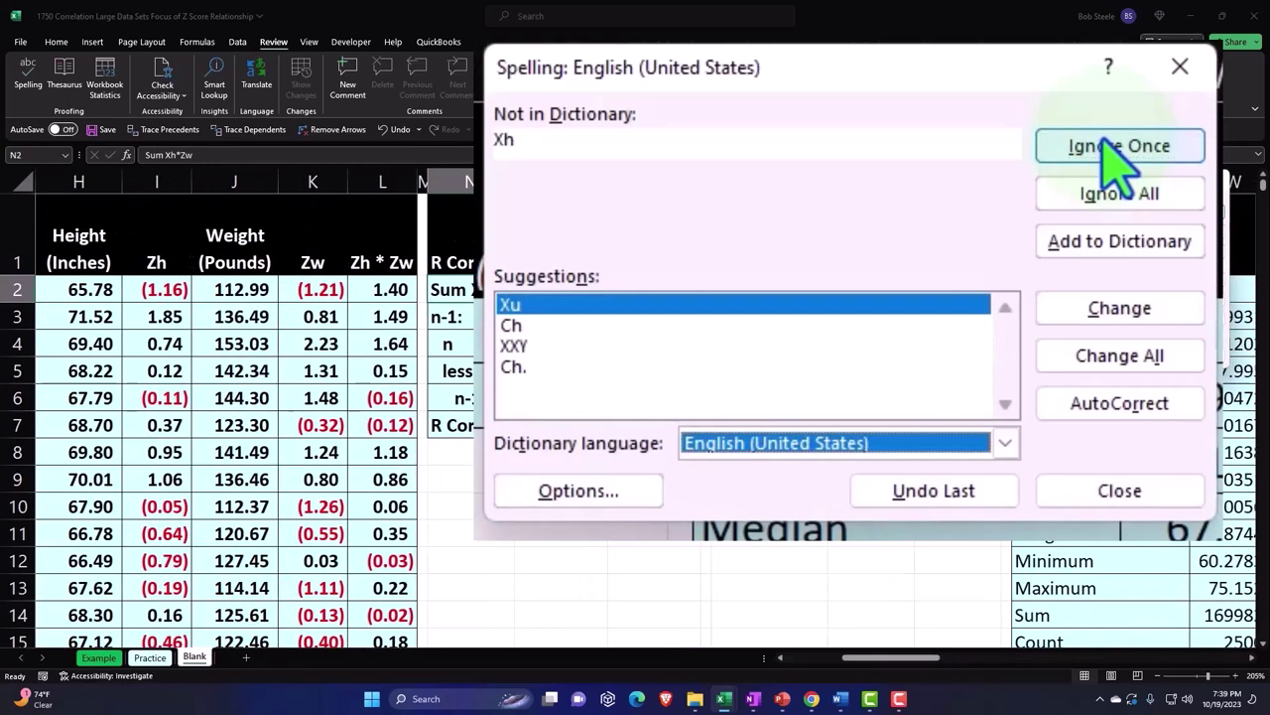
pyautogui.click(1120, 154)
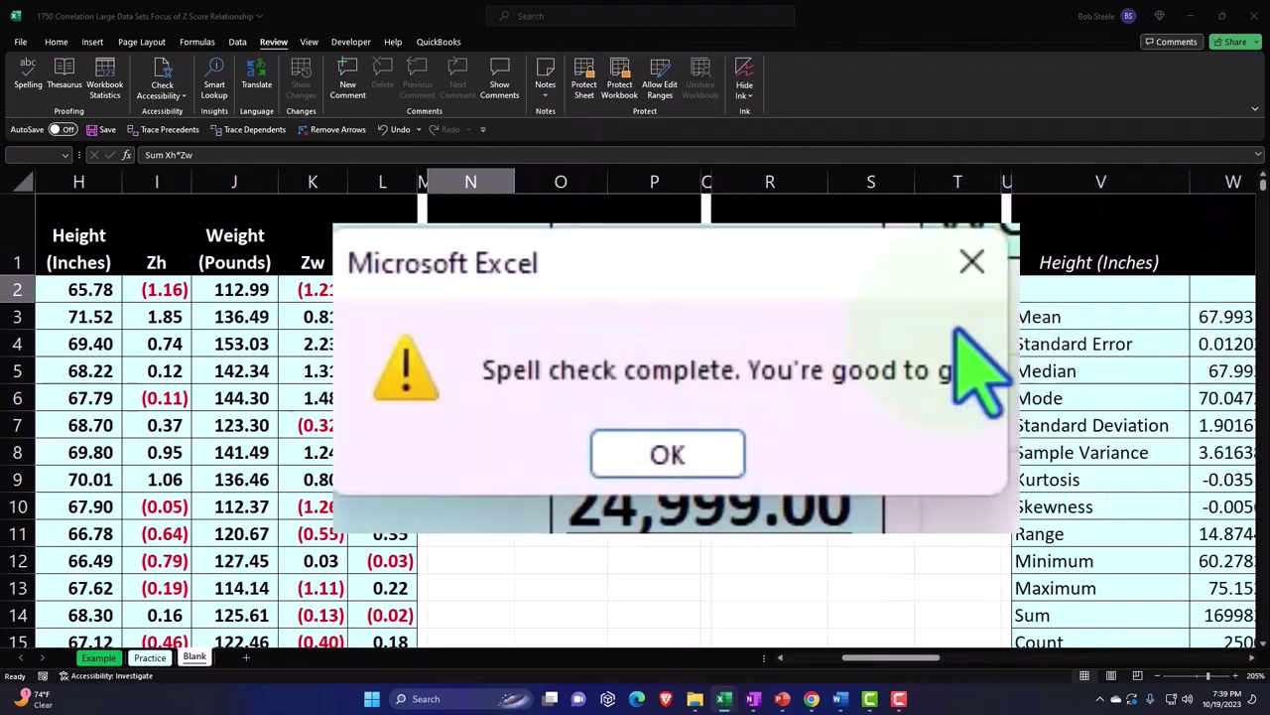